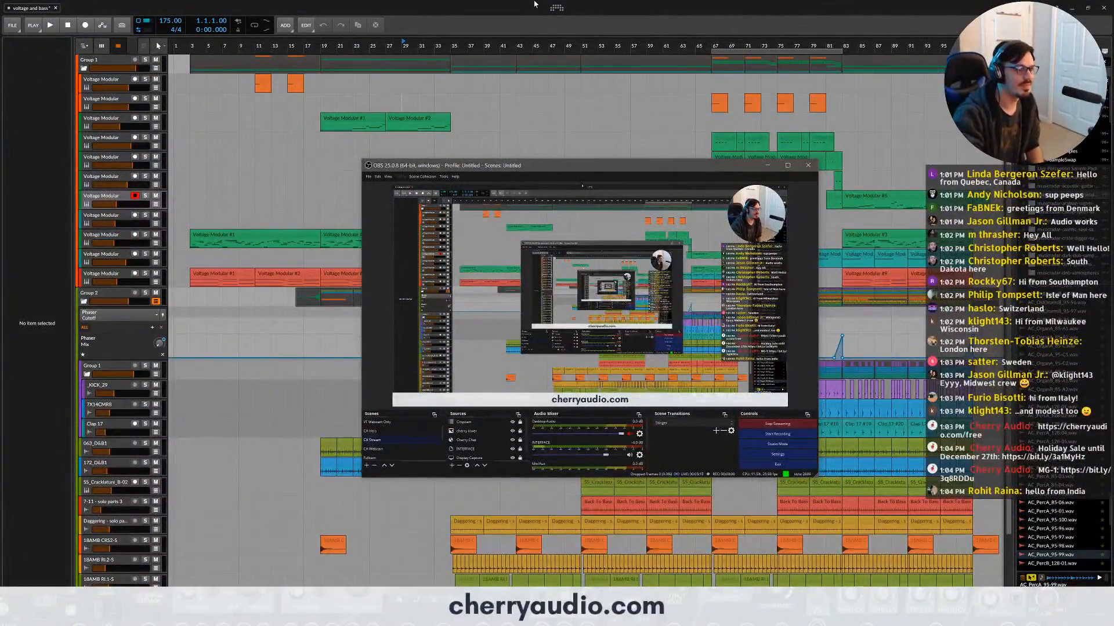
- Switch to the Bitwig Studio project and place the play position at bar 3 of the arrangement
{"action": "left_click", "coordinate": [424, 32]}
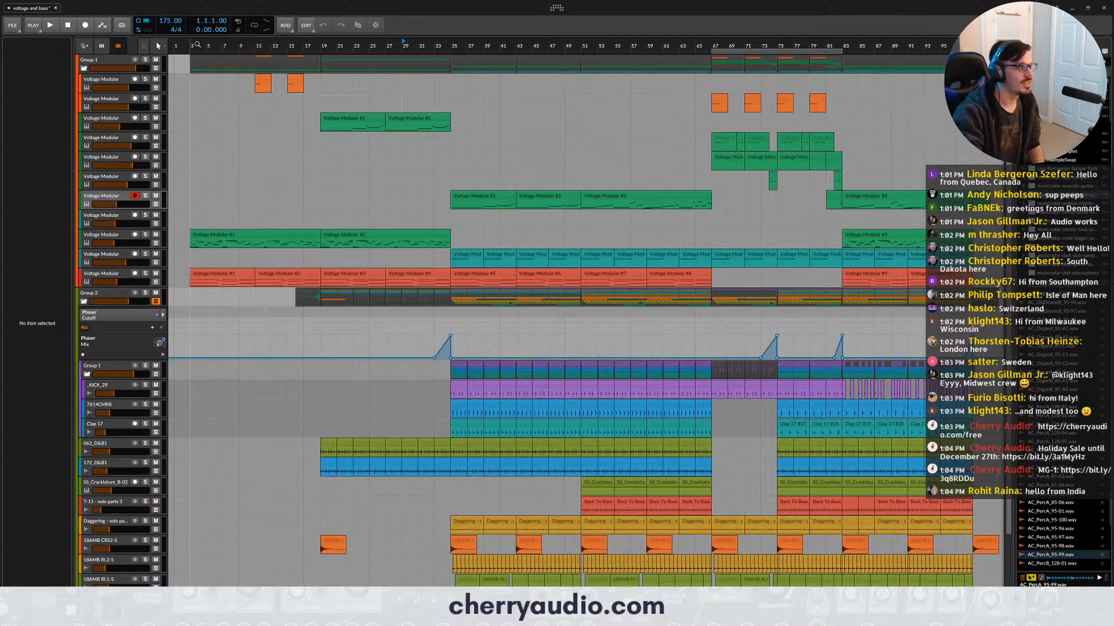
{"action": "left_click", "coordinate": [197, 45]}
{"action": "scroll", "coordinate": [280, 126], "scroll_direction": "down", "scroll_amount": 2}
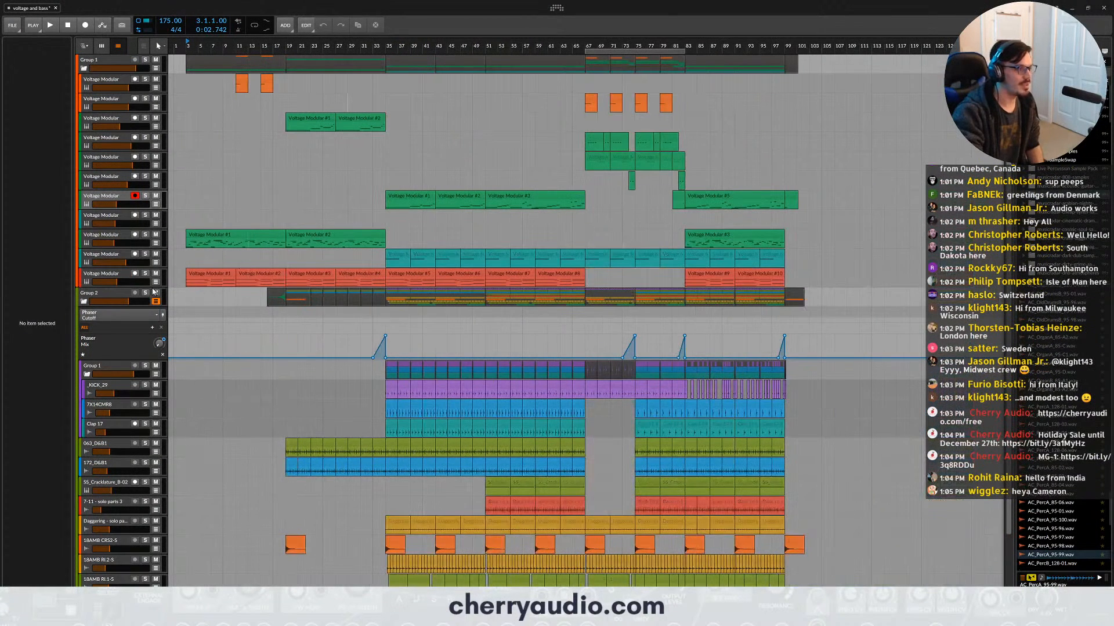
- Collapse the drum tracks' nested Group 1 and its parent Group 2, and lower Group 2's volume slightly during playback
{"action": "left_click", "coordinate": [86, 375]}
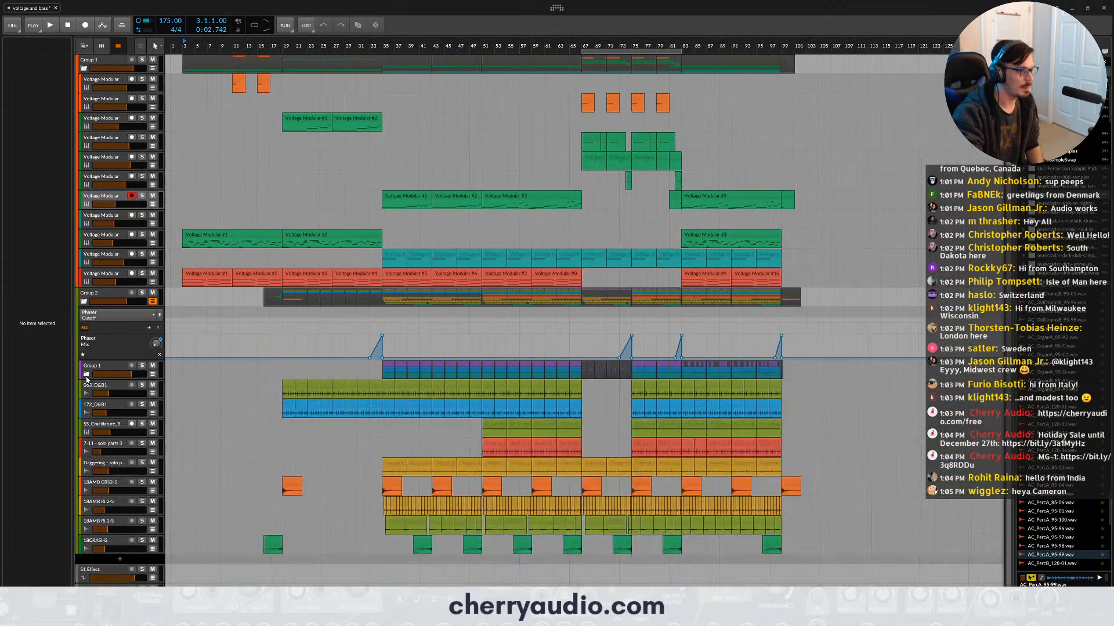
{"action": "left_click", "coordinate": [84, 302]}
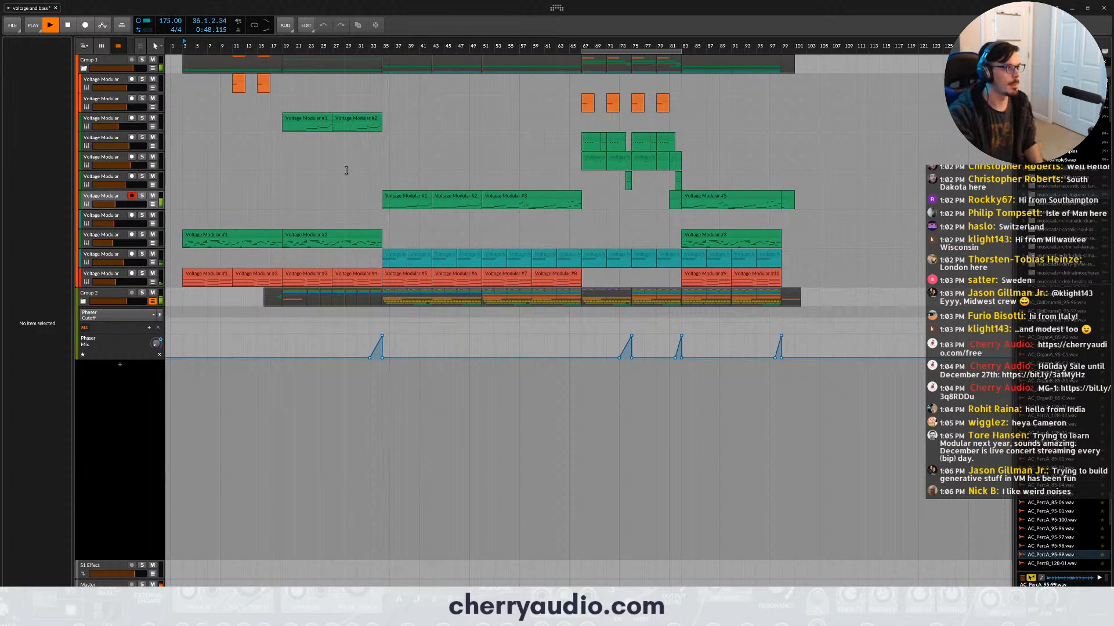
{"action": "left_click_drag", "start_coordinate": [126, 302], "coordinate": [124, 302]}
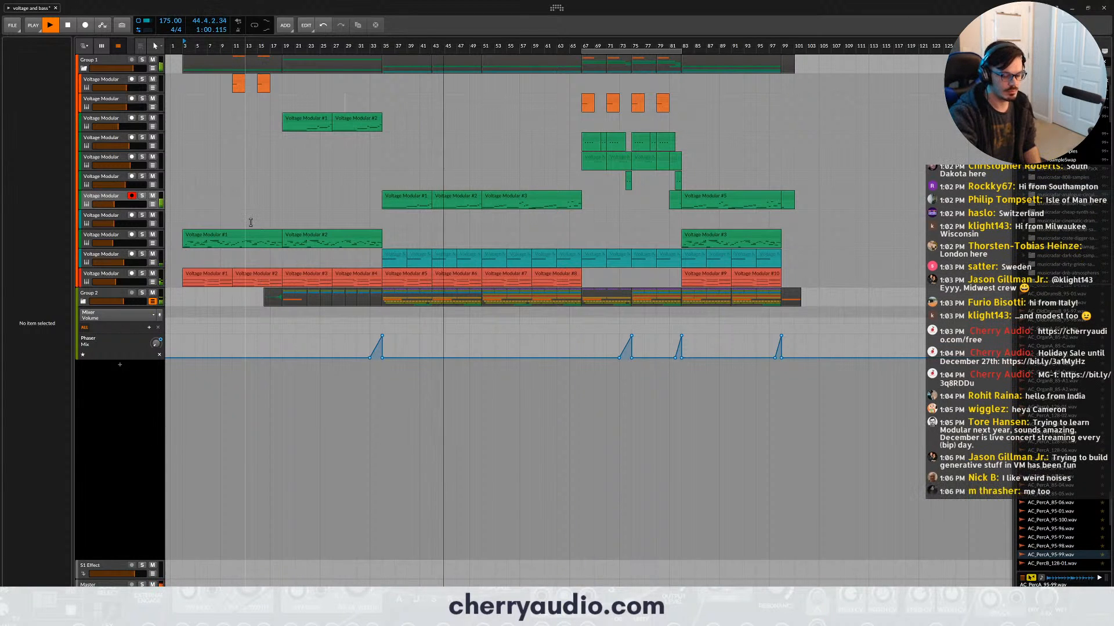
{"action": "scroll", "coordinate": [533, 138], "scroll_direction": "down", "scroll_amount": 2}
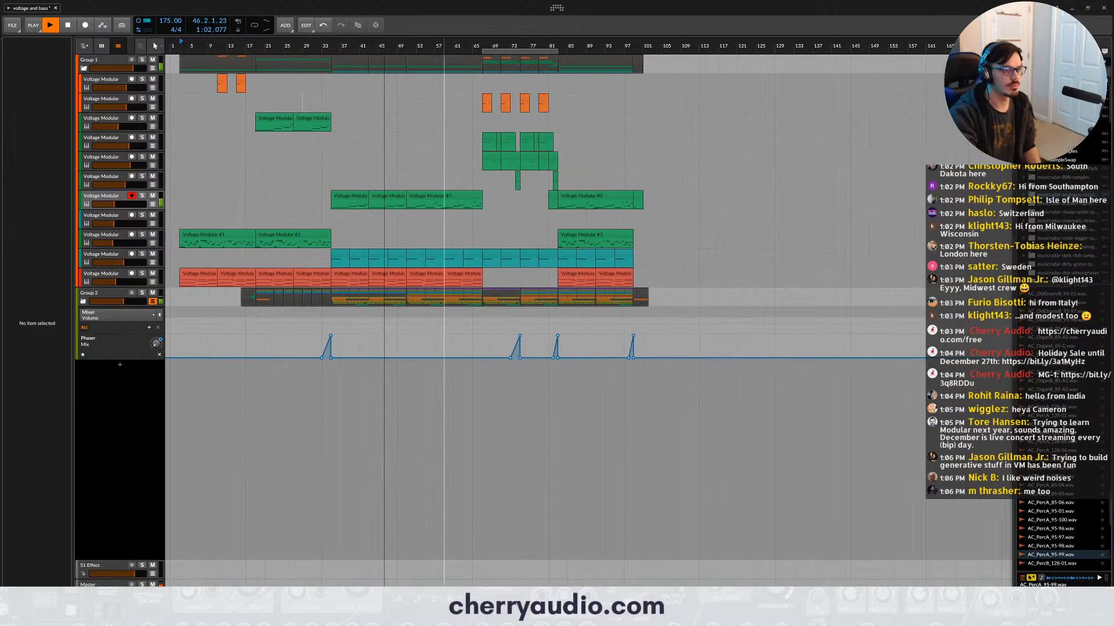
{"action": "scroll", "coordinate": [463, 154], "scroll_direction": "up", "scroll_amount": 1}
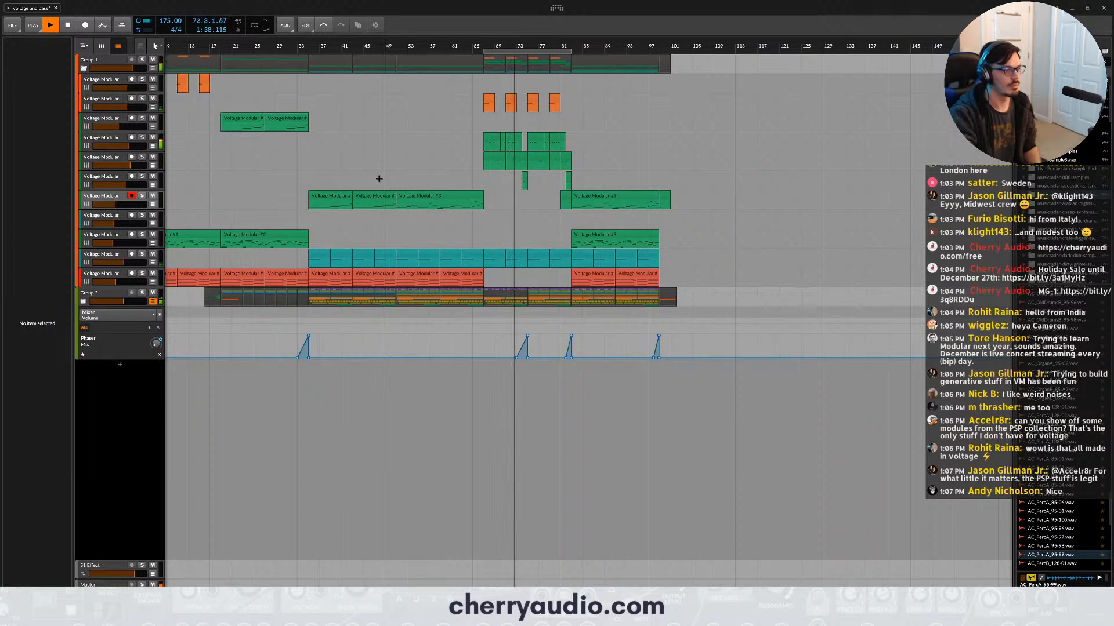
- Expand Group 2 and its nested Group 1 so all the drum tracks are listed
{"action": "left_click", "coordinate": [110, 218]}
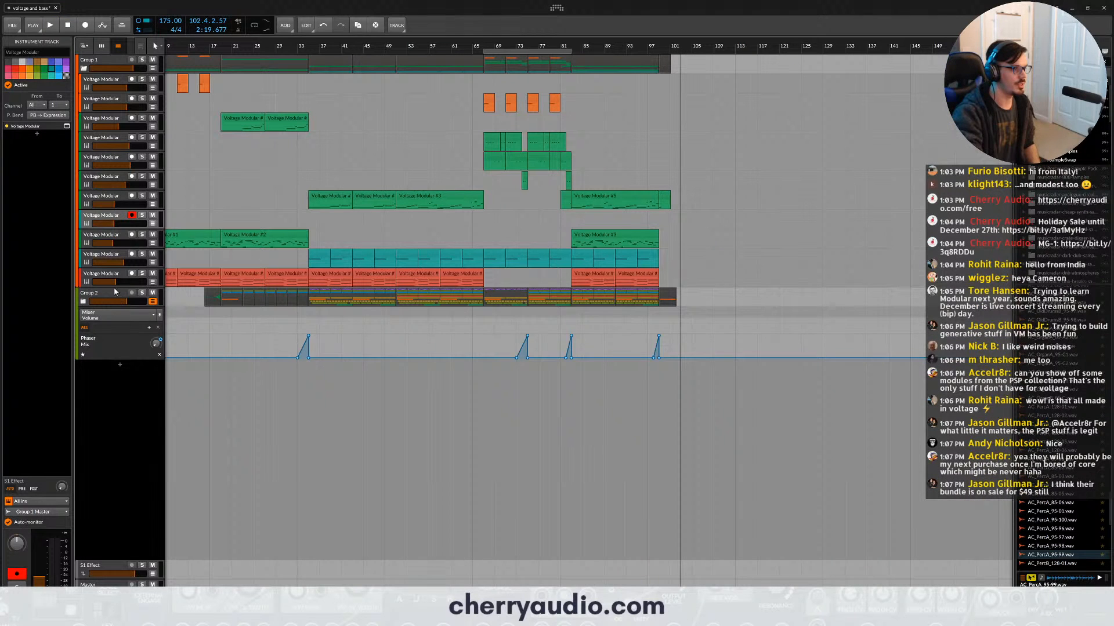
{"action": "left_click", "coordinate": [115, 292]}
{"action": "left_click", "coordinate": [83, 302]}
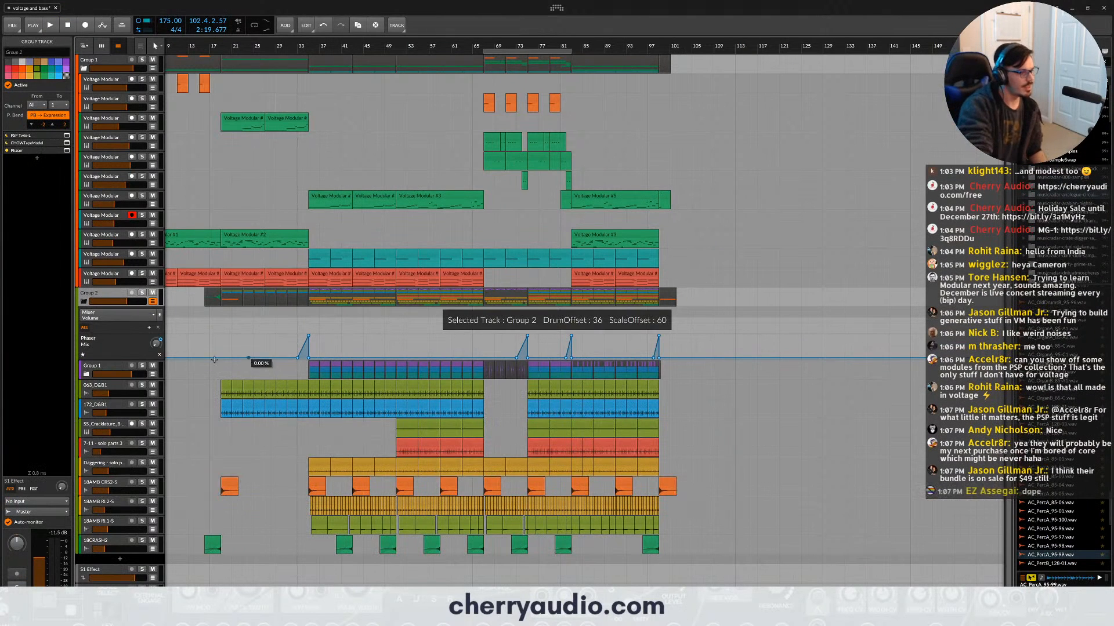
{"action": "left_click", "coordinate": [107, 366]}
{"action": "left_click", "coordinate": [87, 375]}
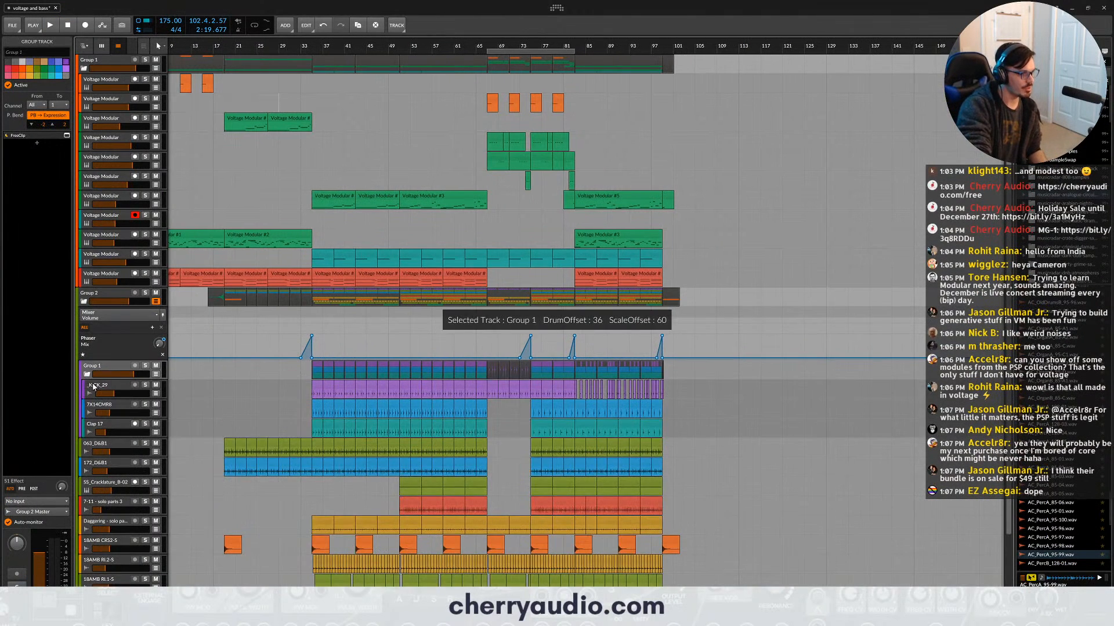
{"action": "scroll", "coordinate": [112, 410], "scroll_direction": "down", "scroll_amount": 2}
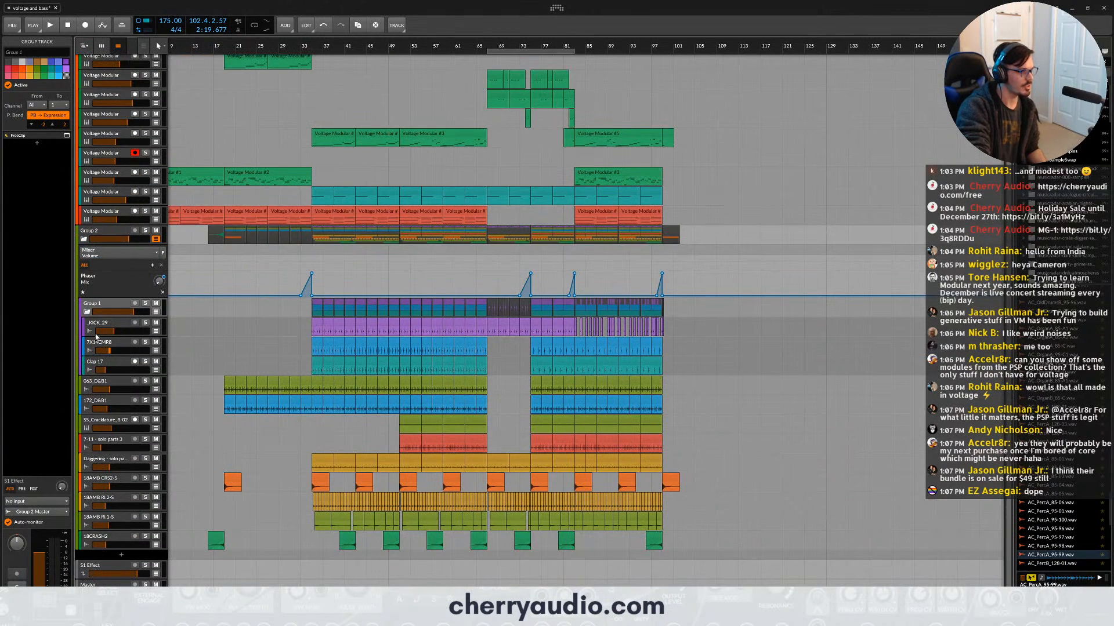
- Examine the effect chains of the drum tracks one by one, from _KICK_29 to 18CRASH2, and collapse Group 2
{"action": "left_click", "coordinate": [95, 329]}
{"action": "left_click", "coordinate": [100, 344]}
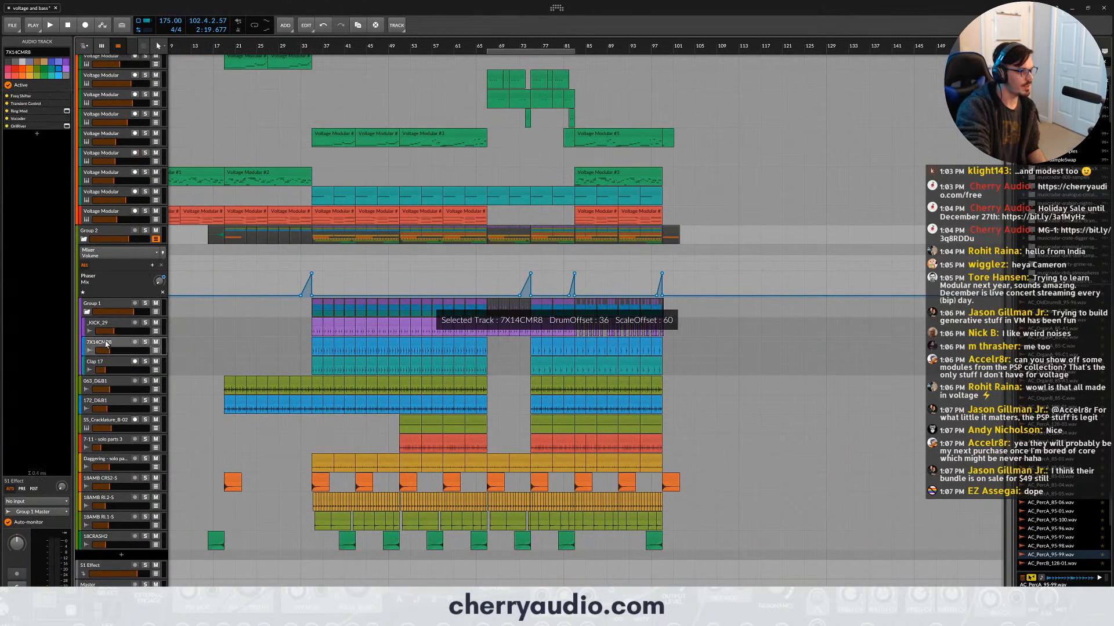
{"action": "left_click", "coordinate": [108, 366]}
{"action": "left_click", "coordinate": [111, 385]}
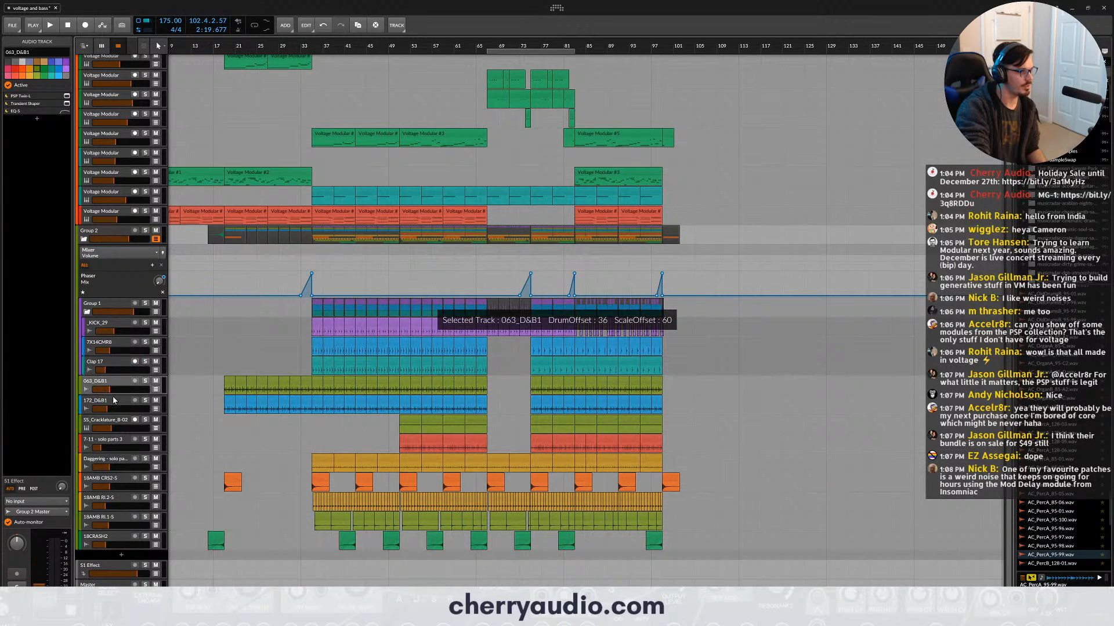
{"action": "left_click", "coordinate": [113, 403]}
{"action": "left_click", "coordinate": [109, 423]}
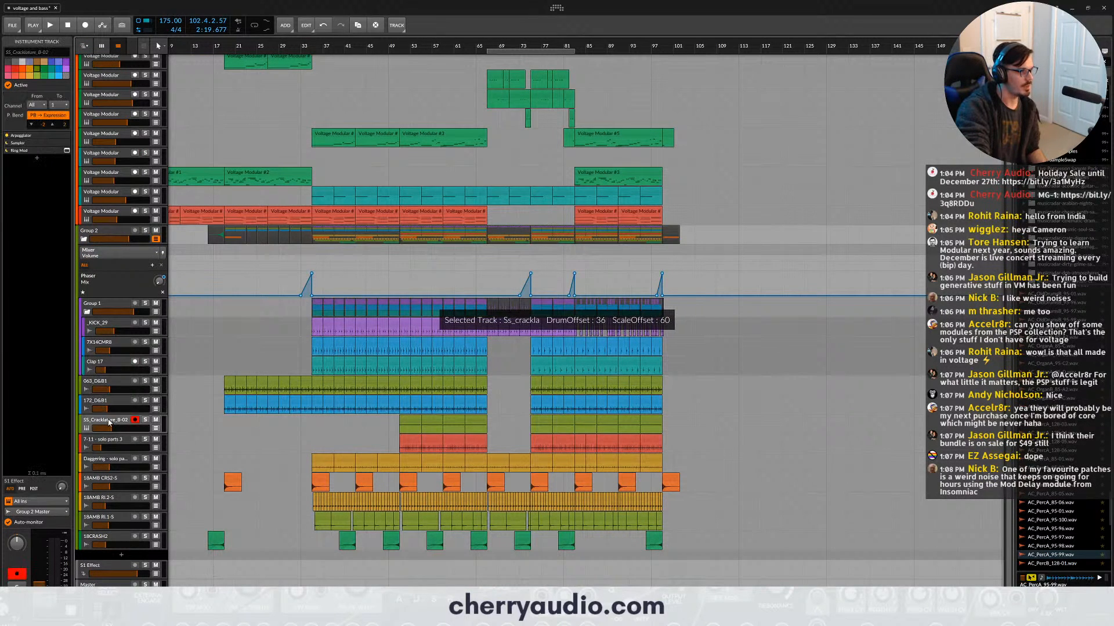
{"action": "left_click", "coordinate": [114, 441]}
{"action": "left_click", "coordinate": [110, 465]}
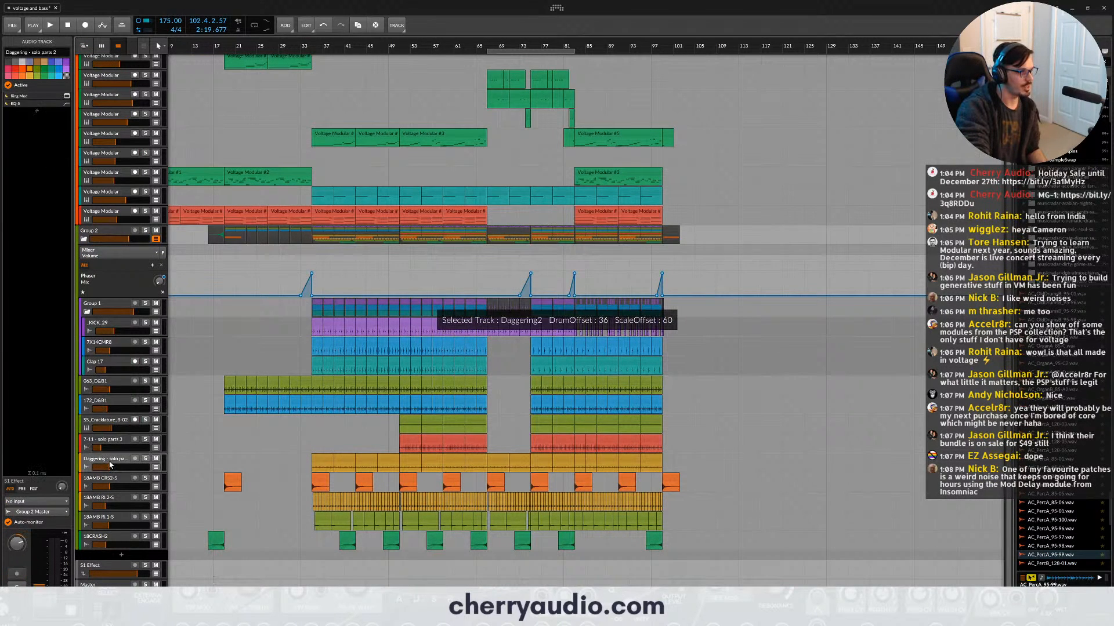
{"action": "left_click", "coordinate": [110, 486]}
{"action": "left_click", "coordinate": [114, 505]}
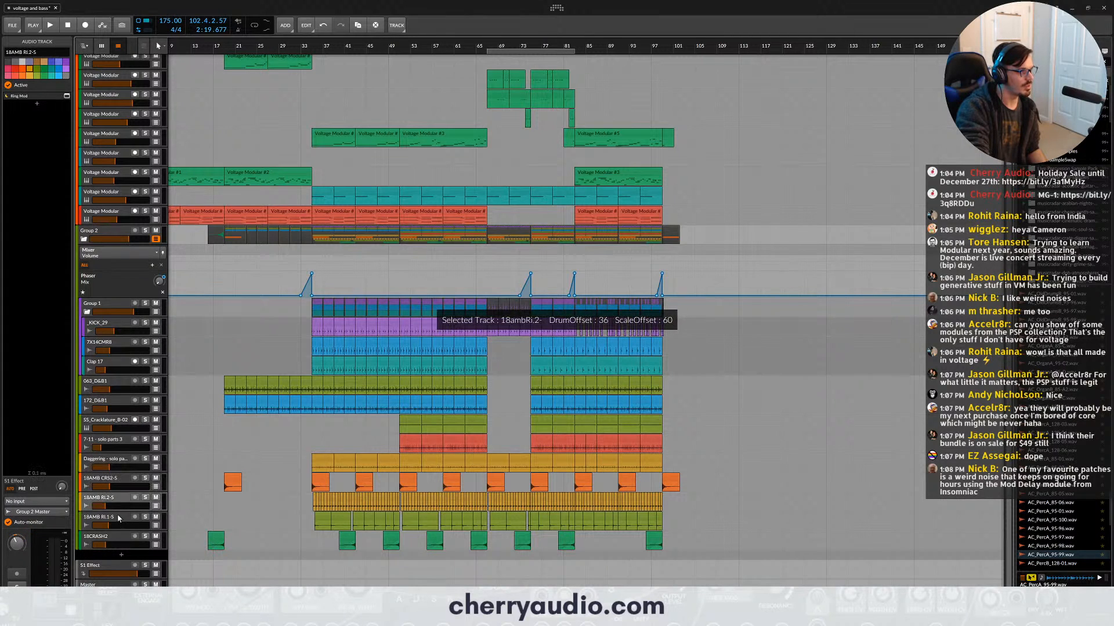
{"action": "left_click", "coordinate": [118, 518]}
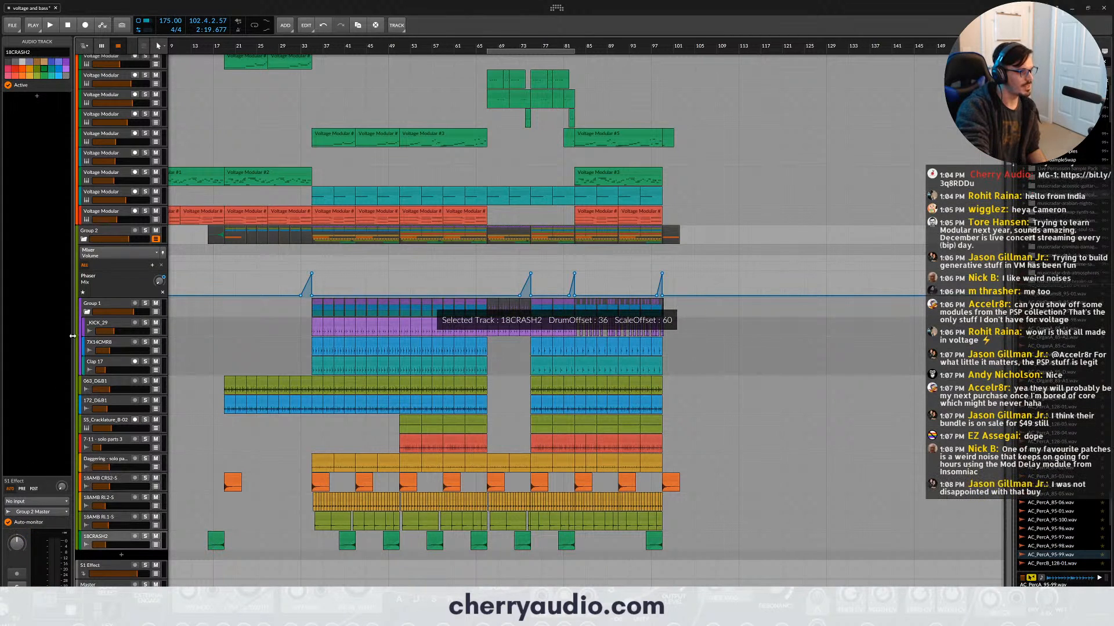
{"action": "left_click", "coordinate": [83, 239]}
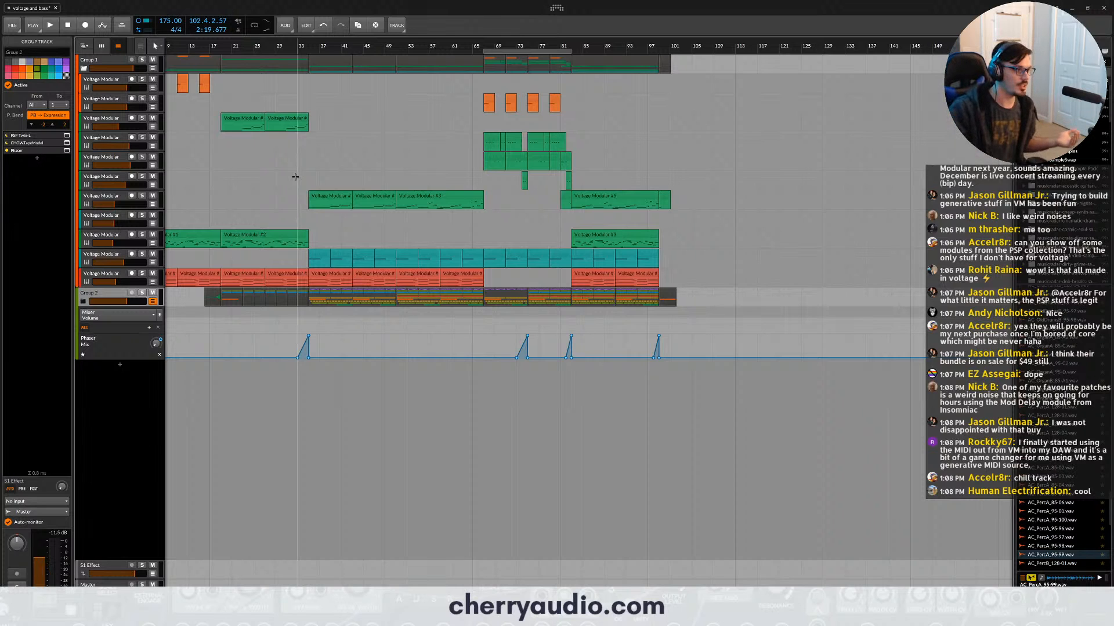
- Solo and select the Voltage Modular track whose clips start at bar 3, and play its opening briefly
{"action": "left_click", "coordinate": [98, 212]}
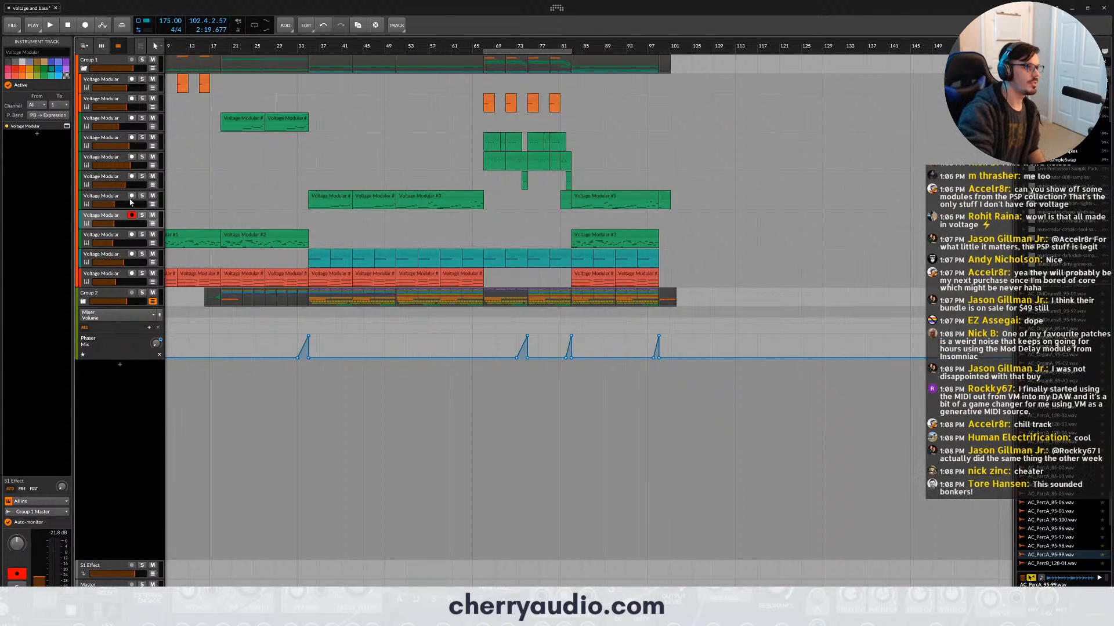
{"action": "left_click_drag", "start_coordinate": [233, 45], "coordinate": [261, 40]}
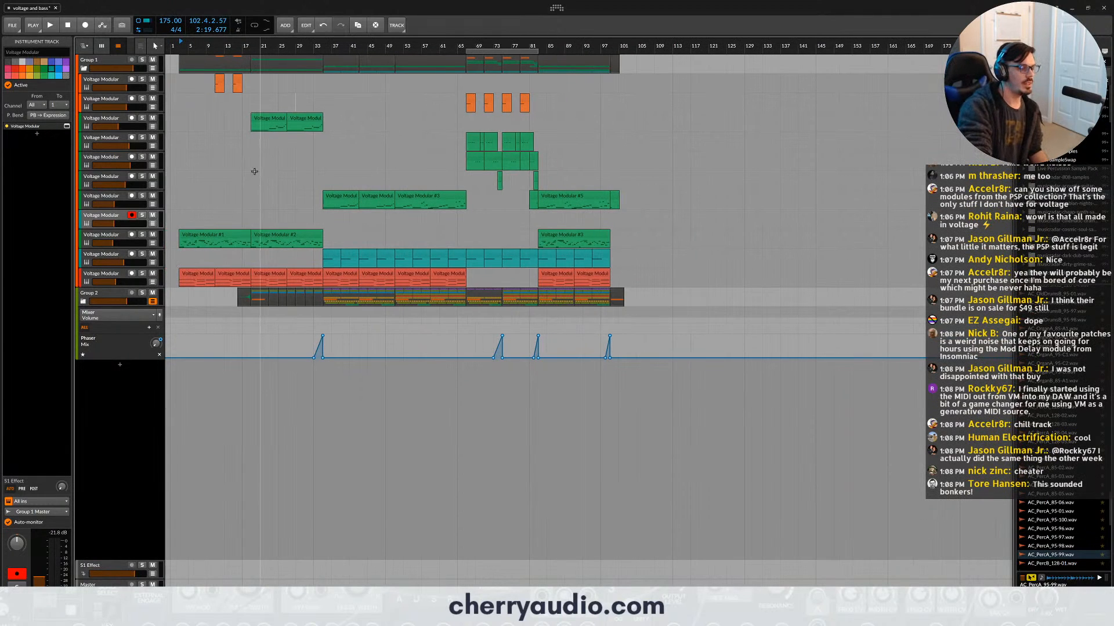
{"action": "left_click", "coordinate": [120, 83]}
{"action": "left_click", "coordinate": [142, 234]}
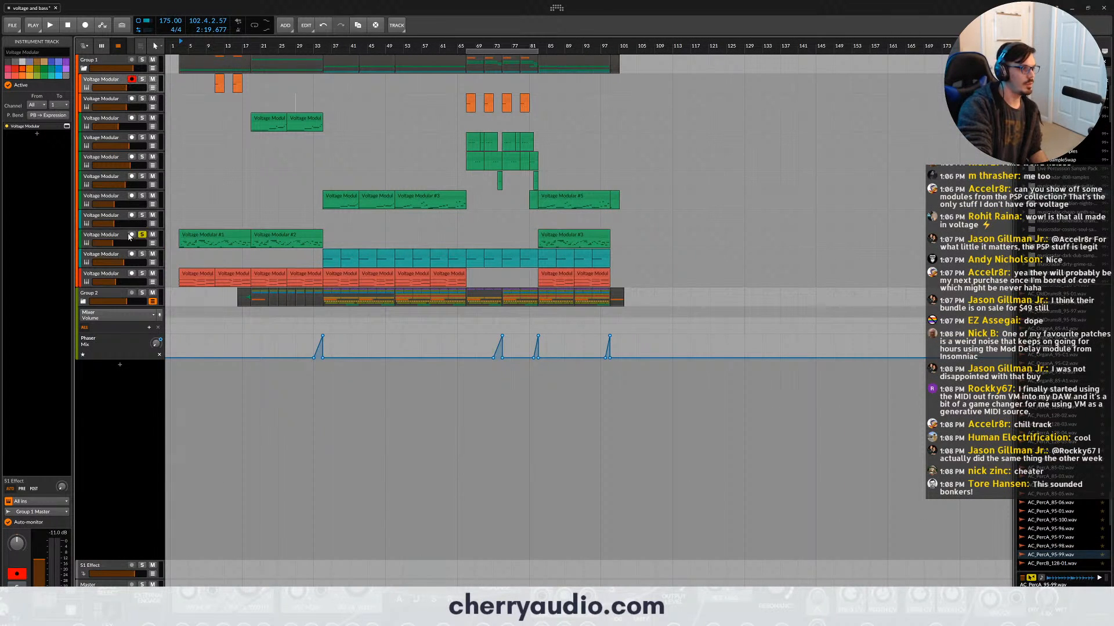
{"action": "left_click", "coordinate": [109, 234]}
{"action": "key", "text": "space"}
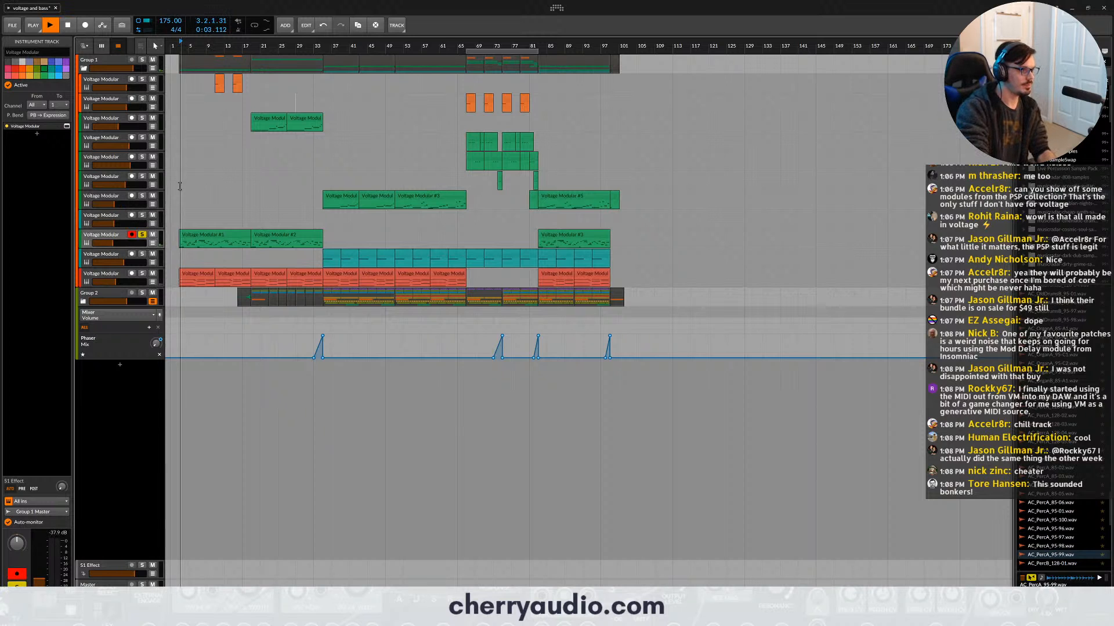
{"action": "key", "text": "space"}
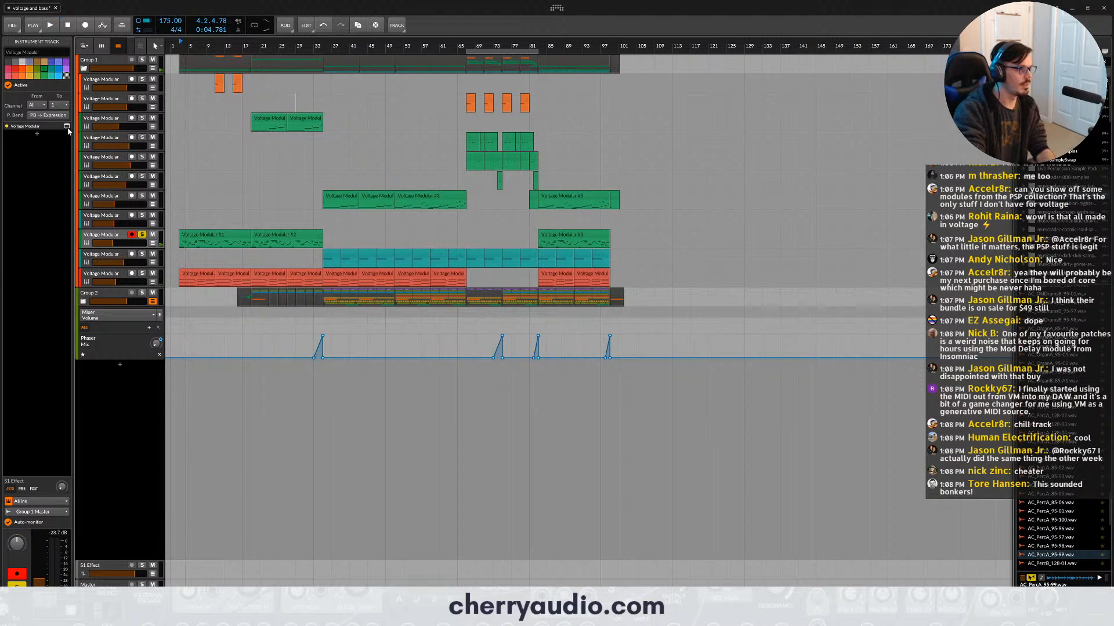
- Open the soloed track's Voltage Modular plug-in and hide the module library so the whole Ambient Lead 1 patch is in view
{"action": "left_click", "coordinate": [67, 126]}
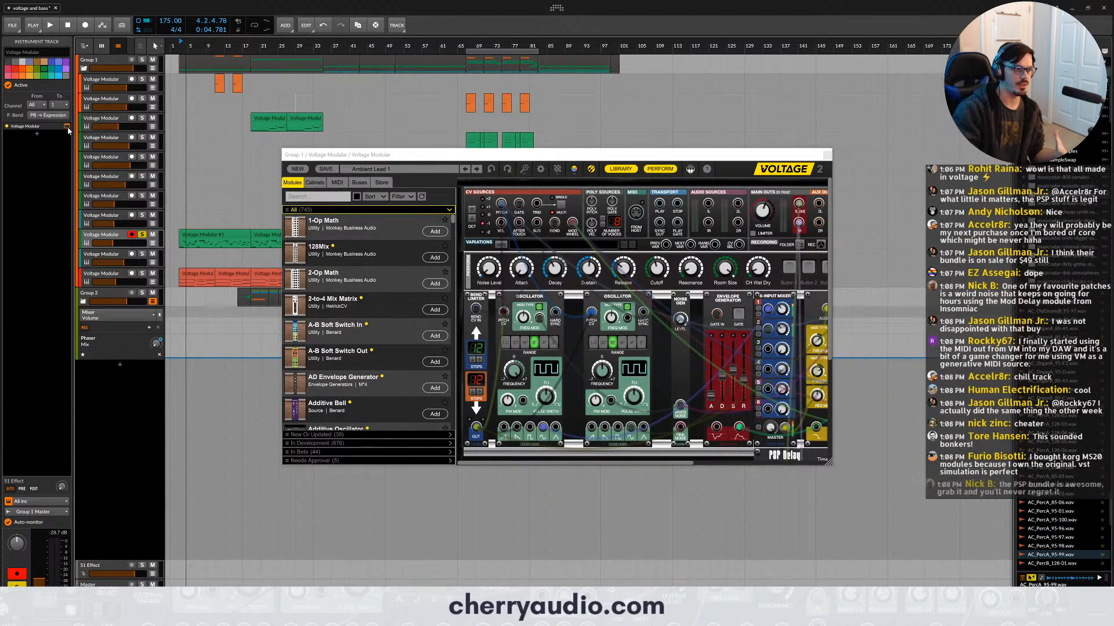
{"action": "left_click", "coordinate": [608, 172]}
{"action": "scroll", "coordinate": [687, 273], "scroll_direction": "down", "scroll_amount": 5}
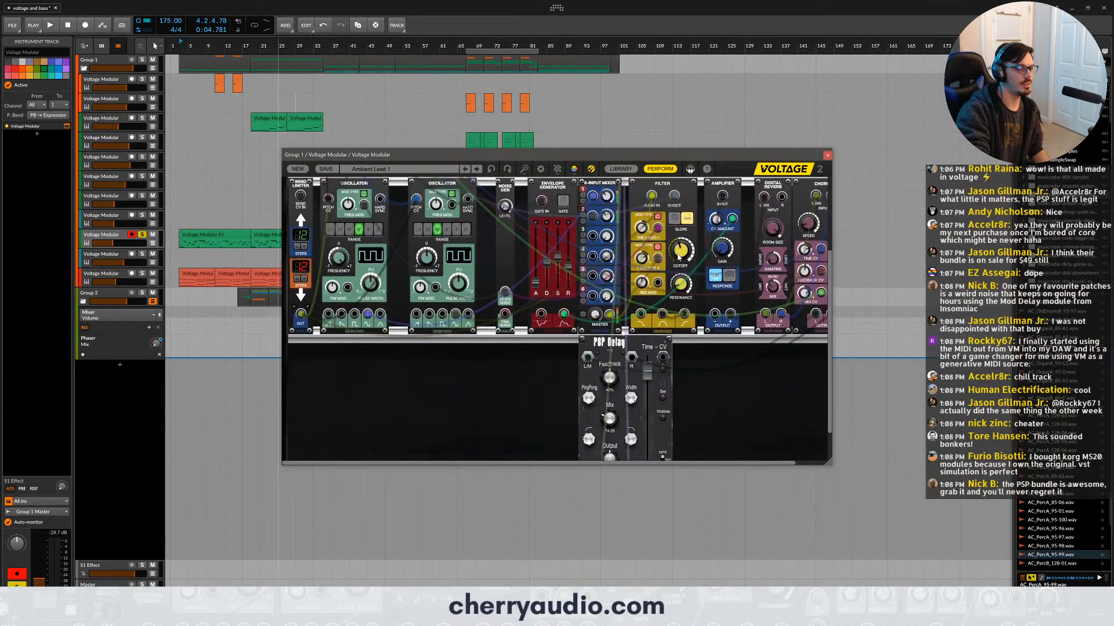
{"action": "scroll", "coordinate": [732, 341], "scroll_direction": "down", "scroll_amount": 5}
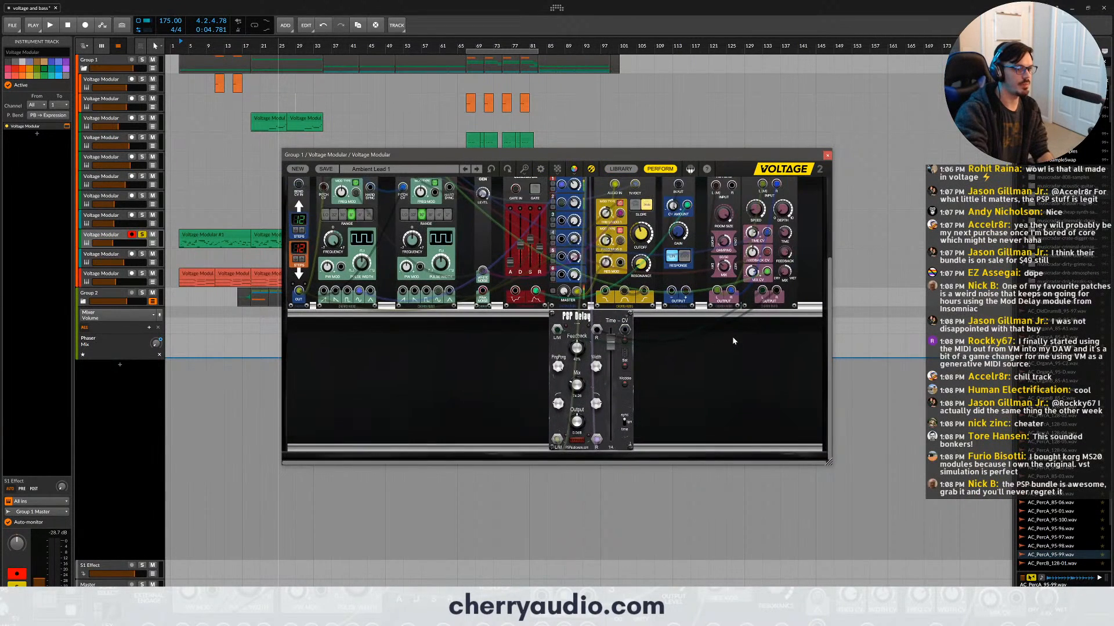
{"action": "scroll", "coordinate": [733, 341], "scroll_direction": "up", "scroll_amount": 1}
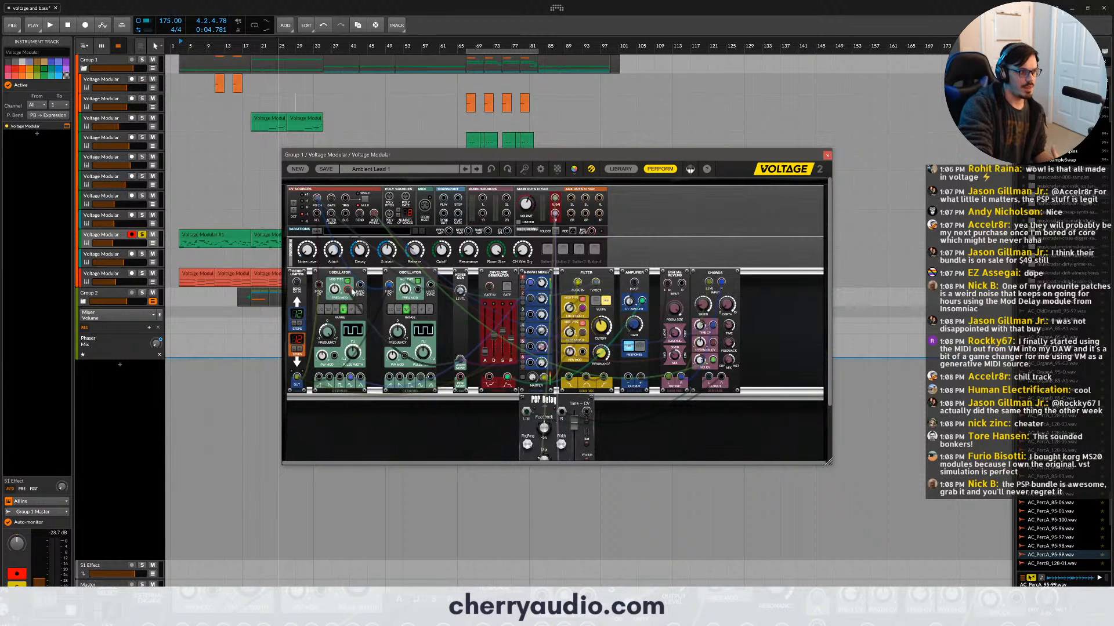
- Examine the patch's first oscillator and the Noise Level knob, and play the part briefly to hear the sound
{"action": "left_click", "coordinate": [335, 288]}
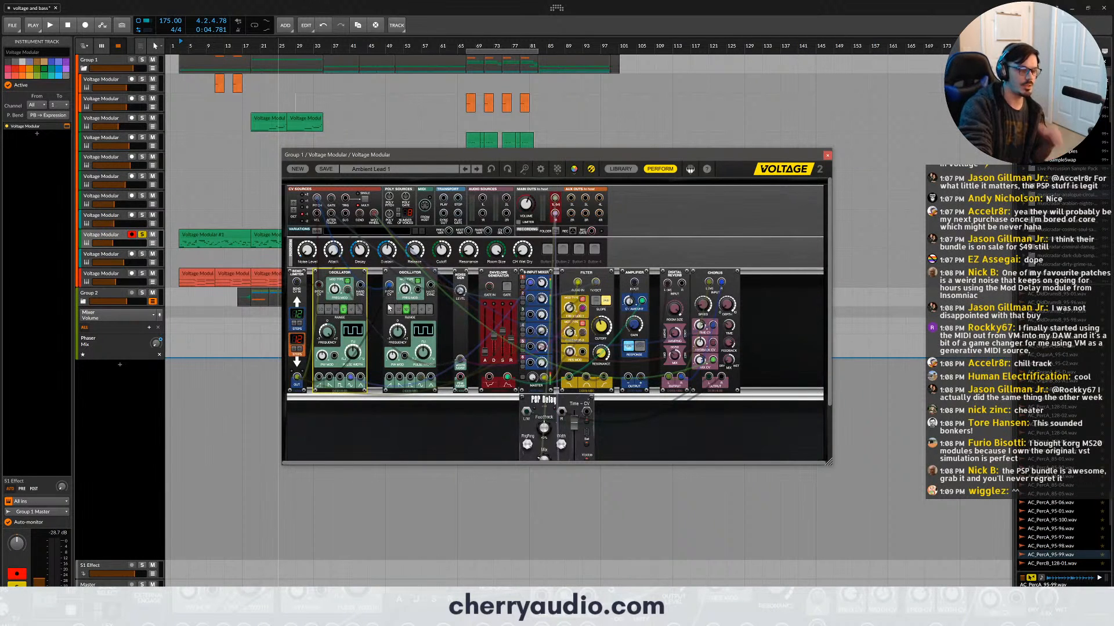
{"action": "left_click", "coordinate": [306, 255]}
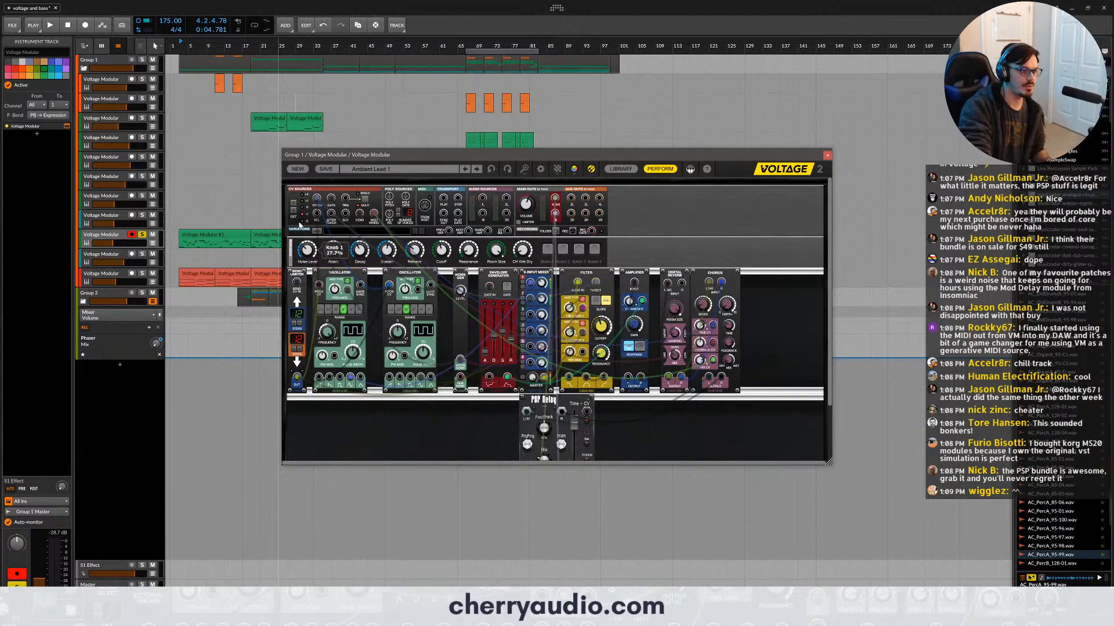
{"action": "key", "text": "space"}
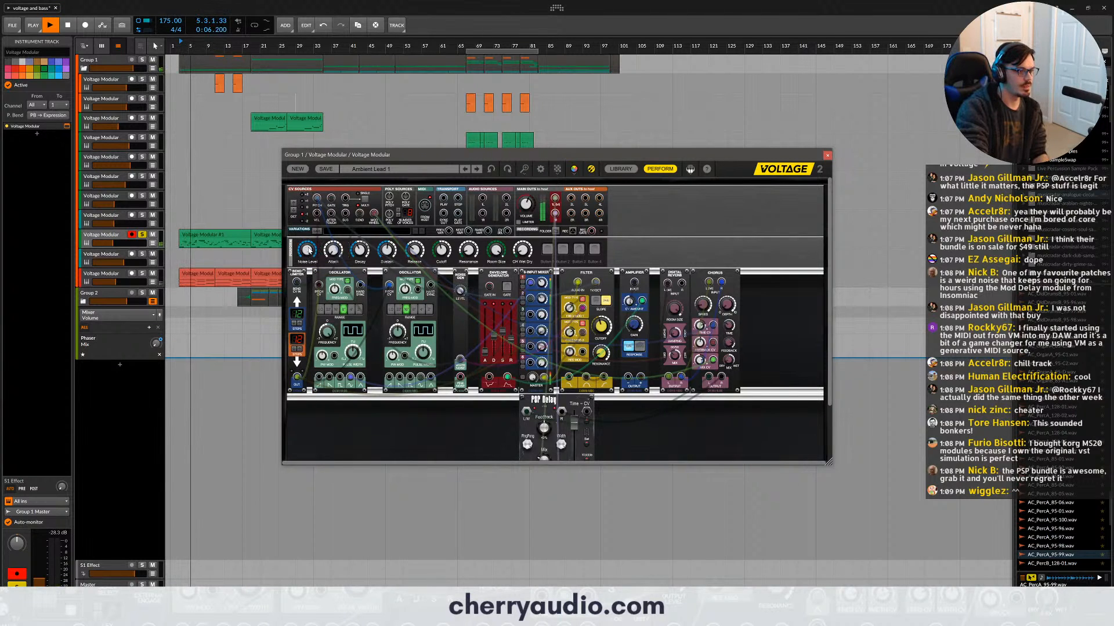
{"action": "key", "text": "space"}
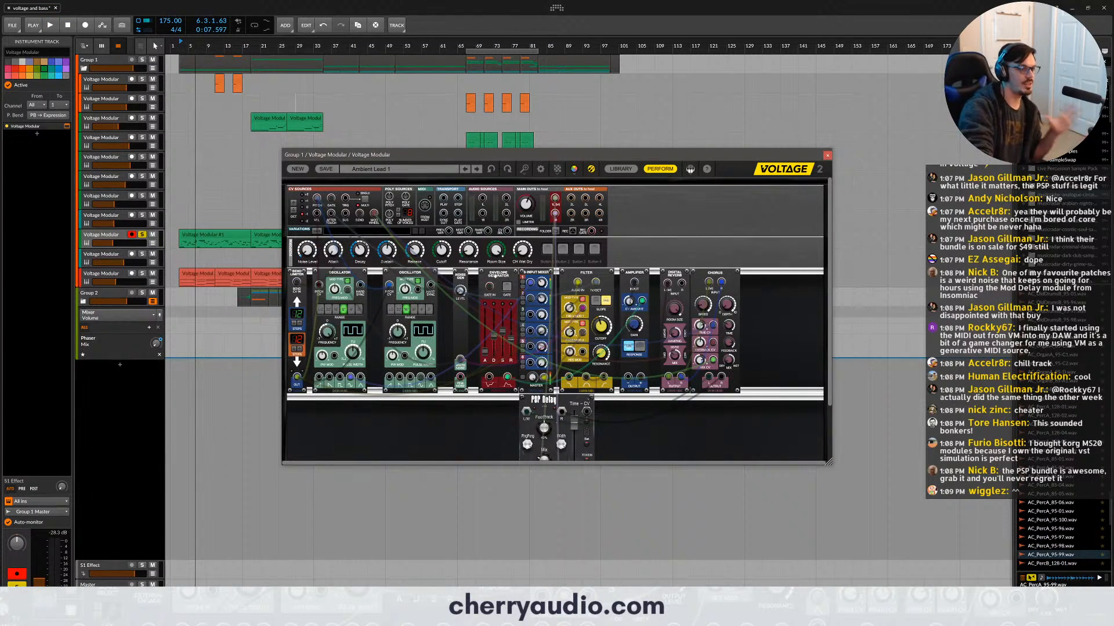
- Examine the patch's envelope generator, amplifier, filter, digital reverb and PSP Delay modules in turn
{"action": "left_click", "coordinate": [506, 270]}
{"action": "left_click", "coordinate": [637, 270]}
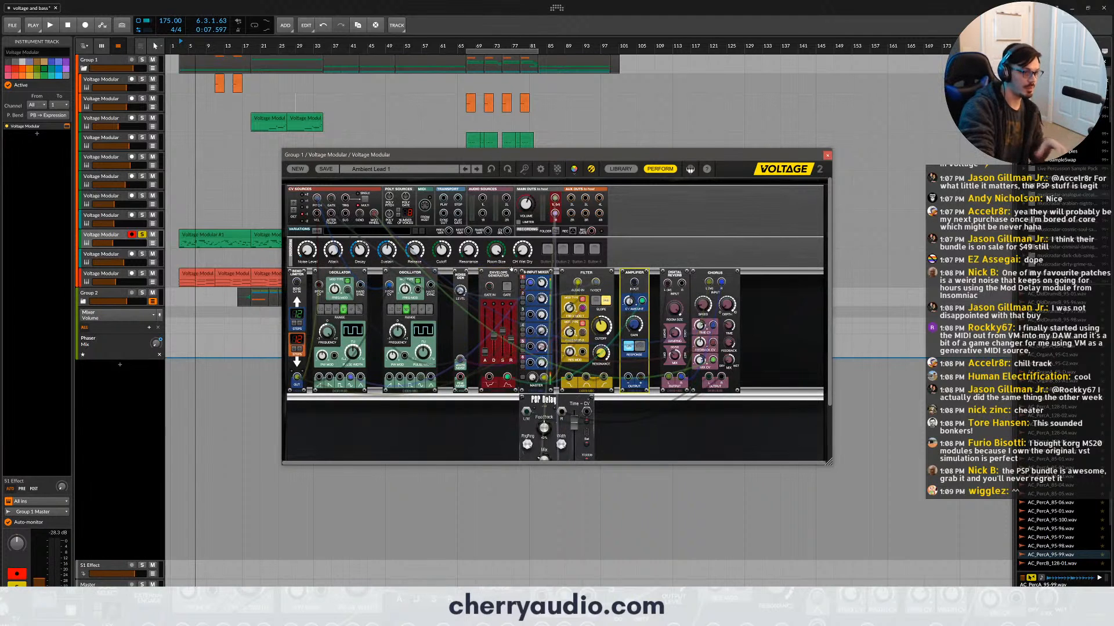
{"action": "left_click", "coordinate": [509, 271]}
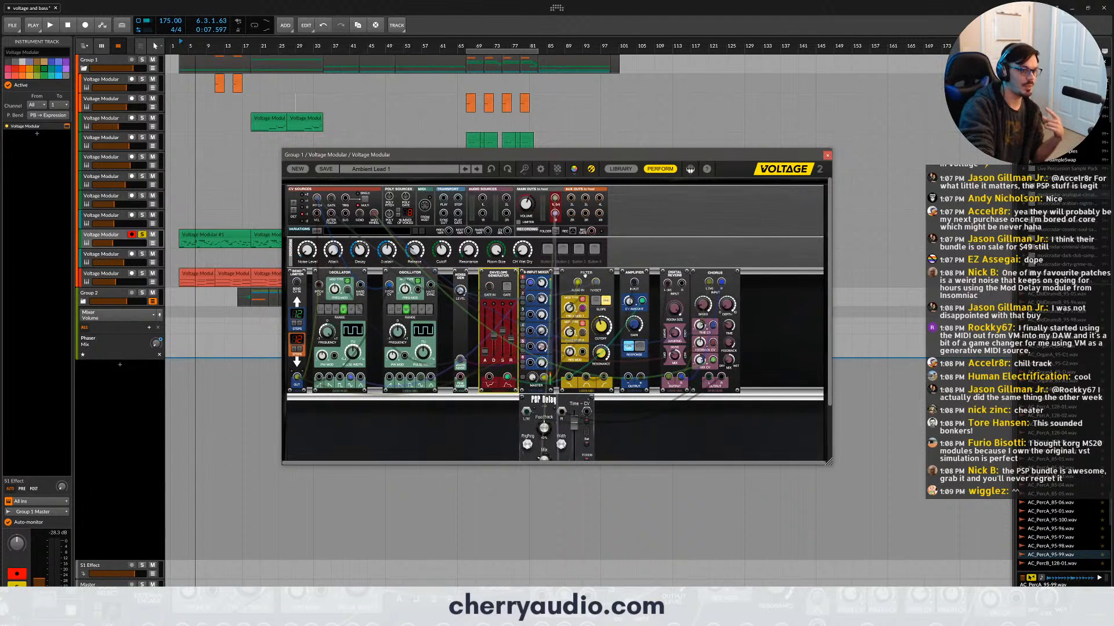
{"action": "left_click", "coordinate": [585, 272]}
{"action": "scroll", "coordinate": [681, 277], "scroll_direction": "down", "scroll_amount": 1}
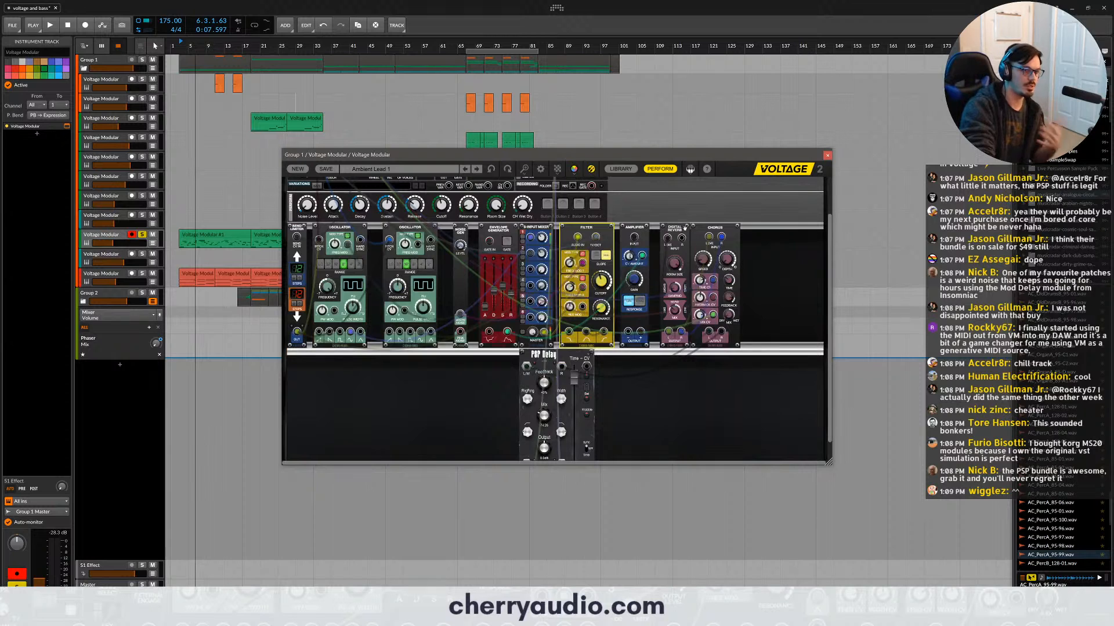
{"action": "left_click", "coordinate": [674, 228]}
{"action": "left_click", "coordinate": [542, 354]}
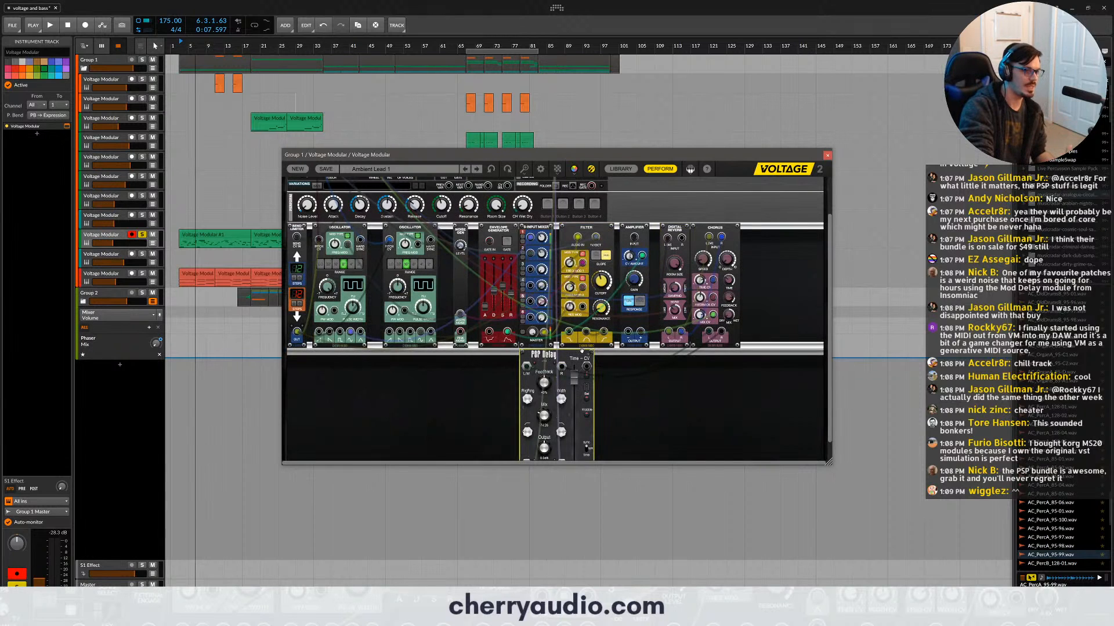
- Review the Ambient Lead 1 patch from its CV sources down to the PSP Delay, and close the plug-in window
{"action": "scroll", "coordinate": [543, 330], "scroll_direction": "down", "scroll_amount": 1}
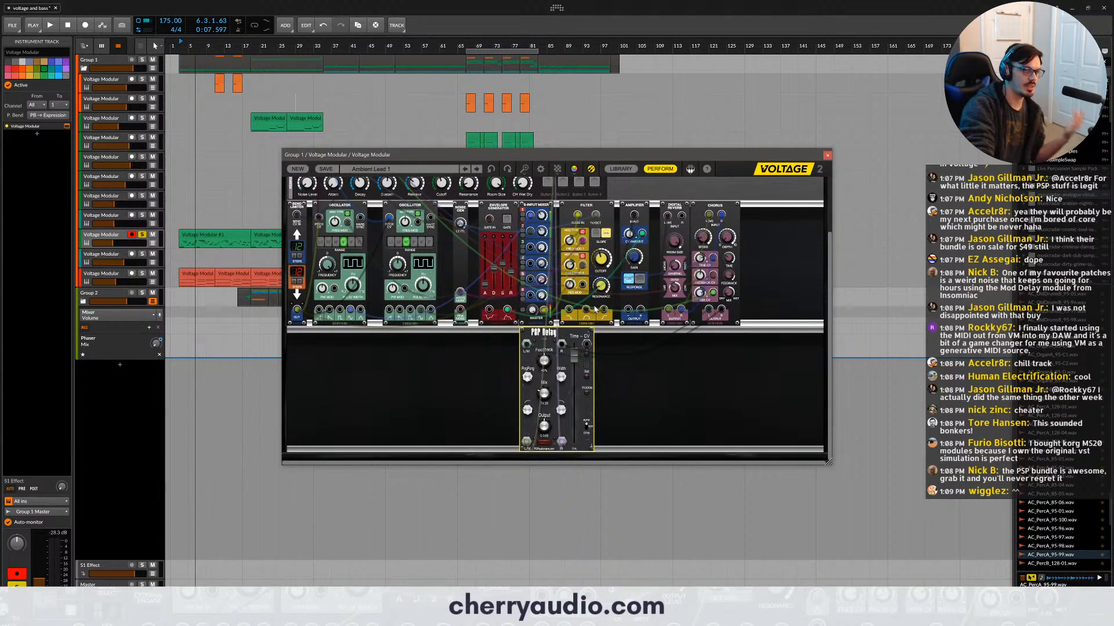
{"action": "scroll", "coordinate": [595, 309], "scroll_direction": "up", "scroll_amount": 3}
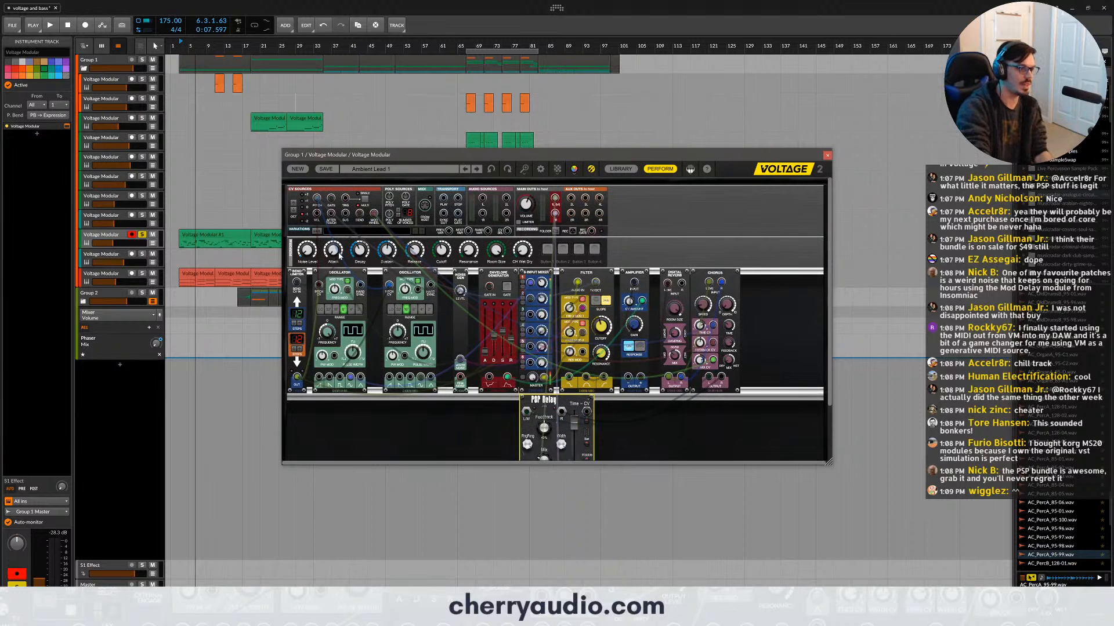
{"action": "scroll", "coordinate": [340, 256], "scroll_direction": "up", "scroll_amount": 3}
{"action": "scroll", "coordinate": [377, 283], "scroll_direction": "up", "scroll_amount": 1}
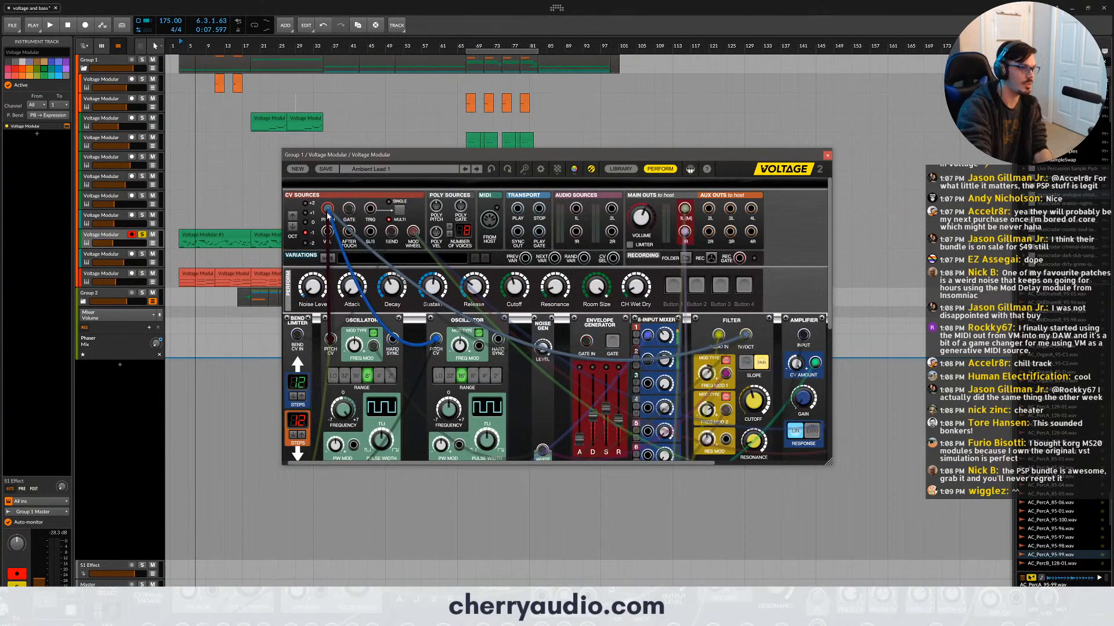
{"action": "scroll", "coordinate": [547, 358], "scroll_direction": "down", "scroll_amount": 3}
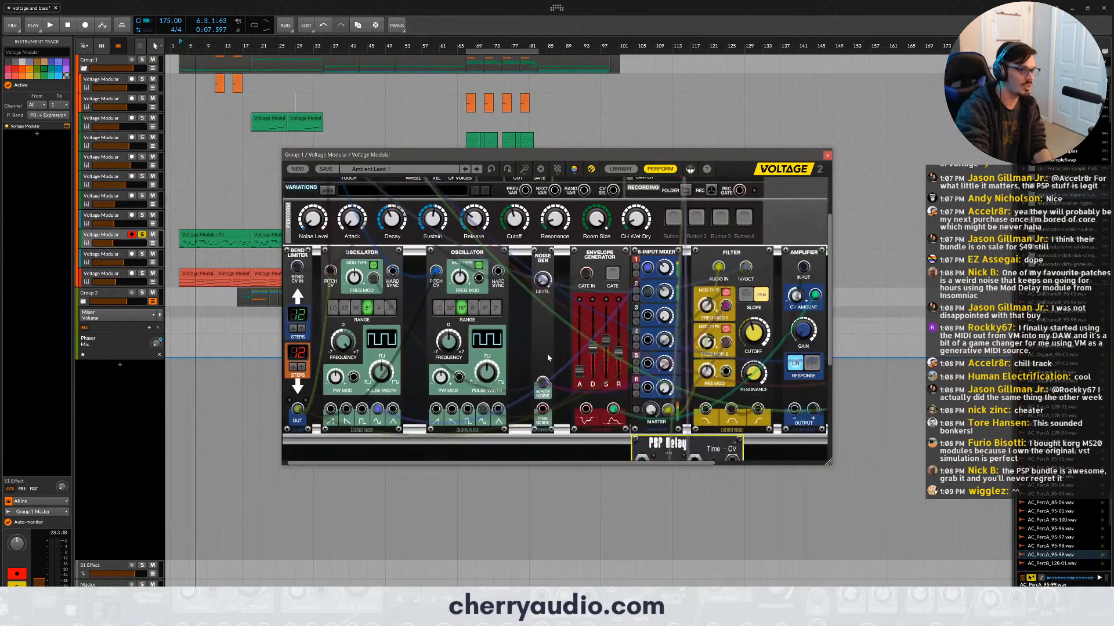
{"action": "scroll", "coordinate": [547, 358], "scroll_direction": "down", "scroll_amount": 5}
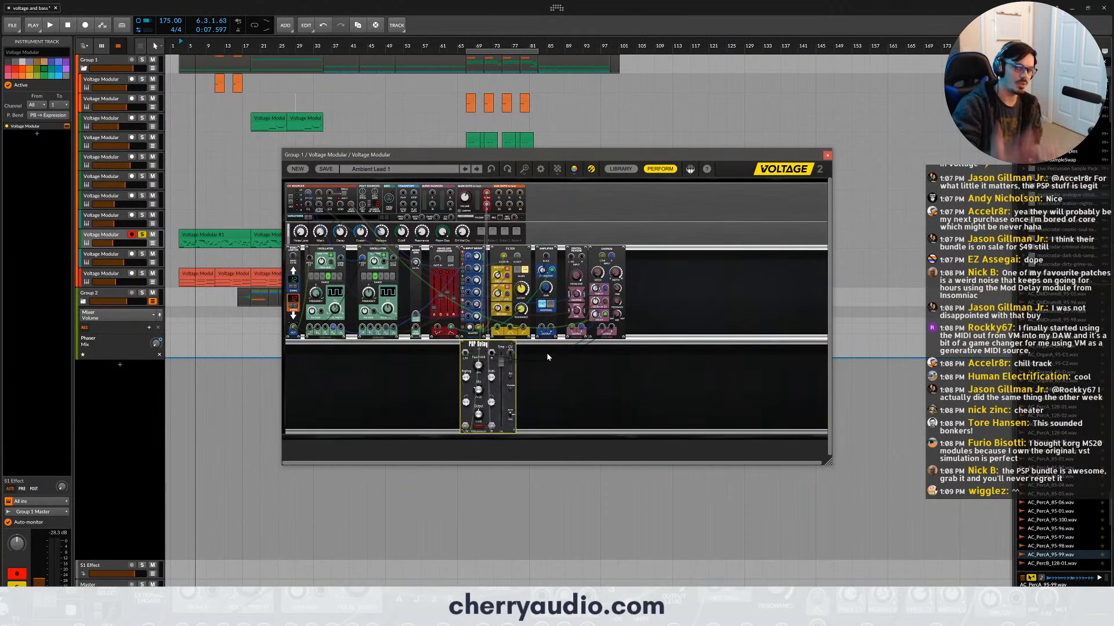
{"action": "left_click", "coordinate": [827, 155]}
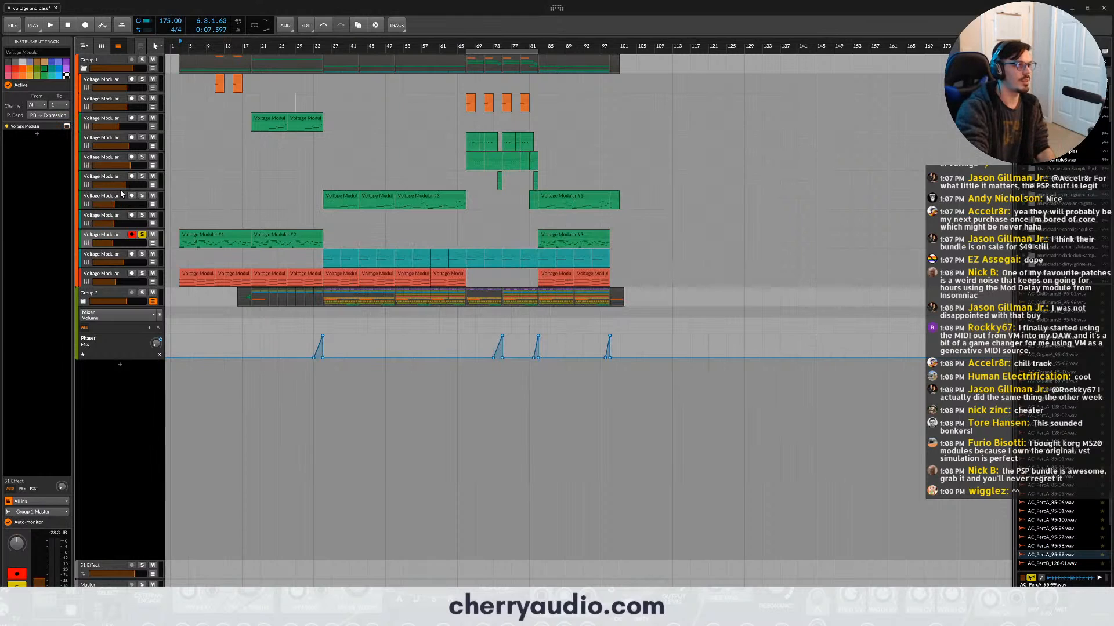
- Solo the Voltage Modular track whose clips start at bar 35, and play it briefly from bar 35
{"action": "left_click", "coordinate": [114, 201]}
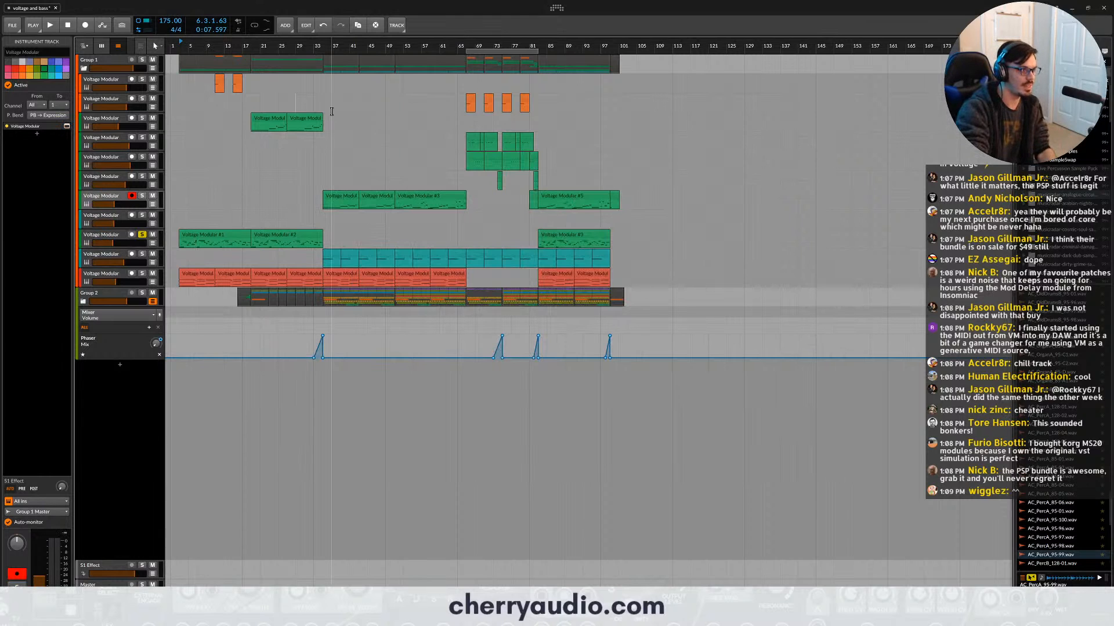
{"action": "left_click", "coordinate": [323, 47]}
{"action": "key", "text": "space"}
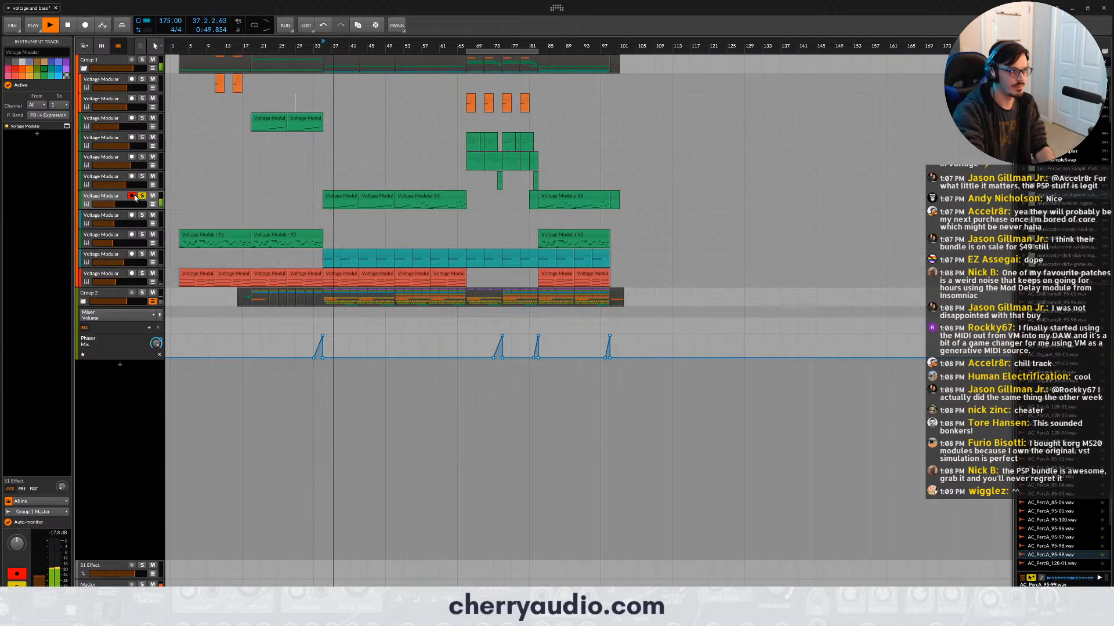
{"action": "key", "text": "space"}
- Open the soloed track's Voltage Modular plug-in, hide the module library, and enlarge the window to show the whole patch
{"action": "left_click", "coordinate": [67, 127]}
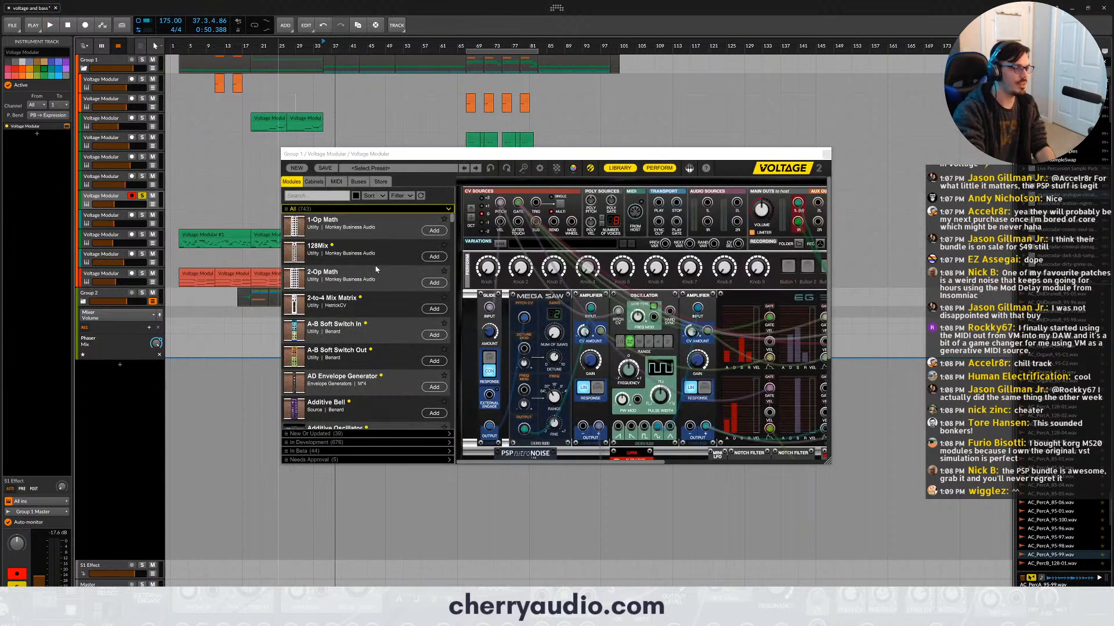
{"action": "scroll", "coordinate": [588, 358], "scroll_direction": "down", "scroll_amount": 4}
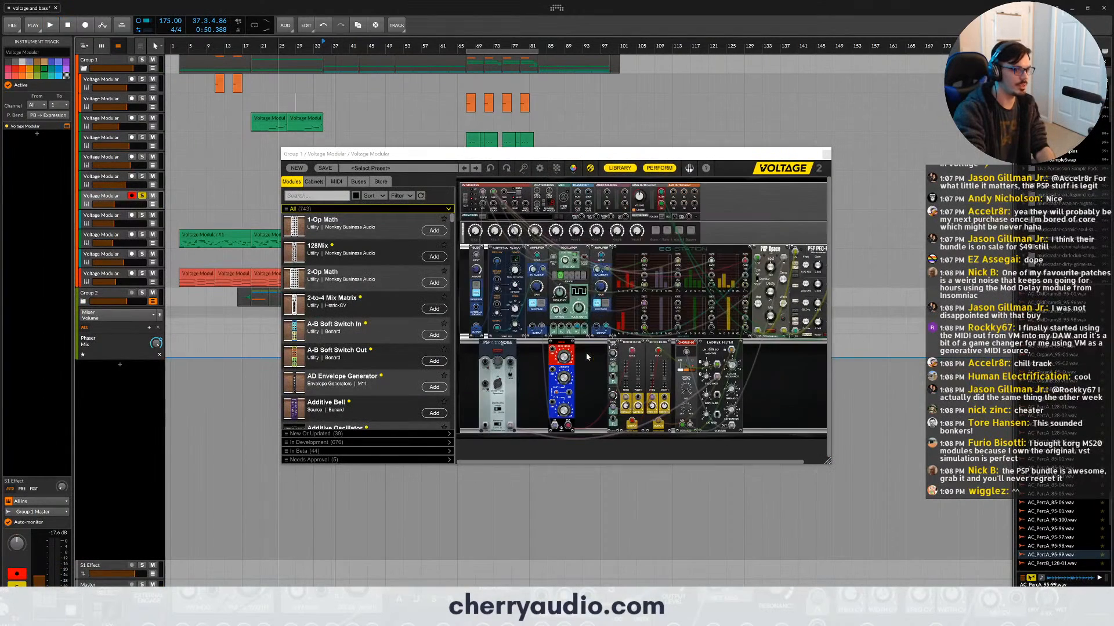
{"action": "left_click", "coordinate": [620, 168]}
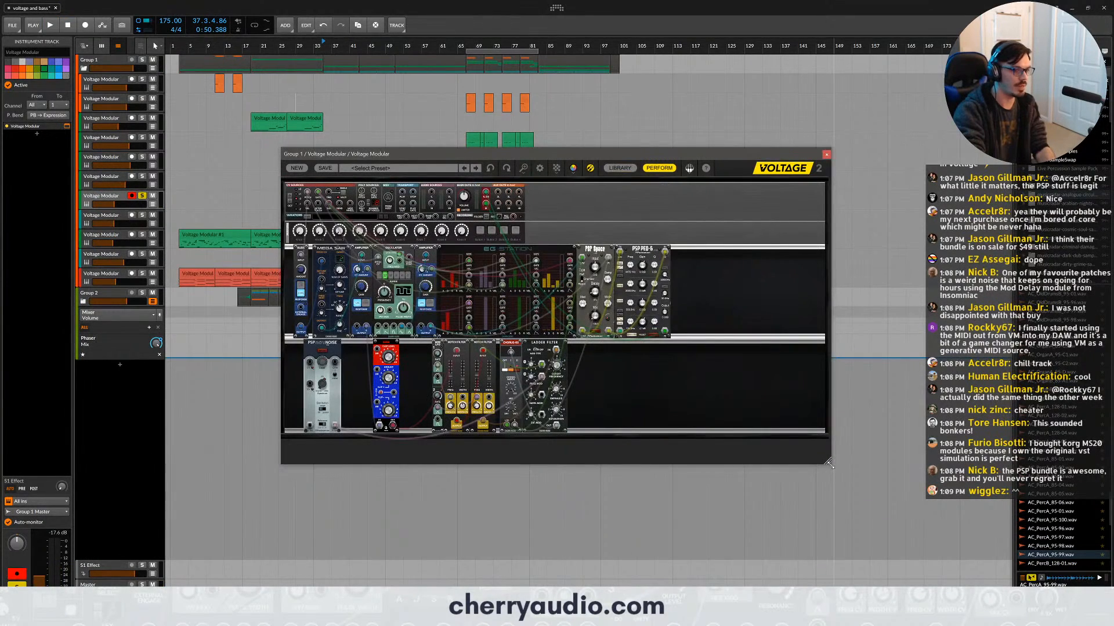
{"action": "left_click_drag", "start_coordinate": [830, 464], "coordinate": [928, 516]}
{"action": "scroll", "coordinate": [446, 271], "scroll_direction": "up", "scroll_amount": 3}
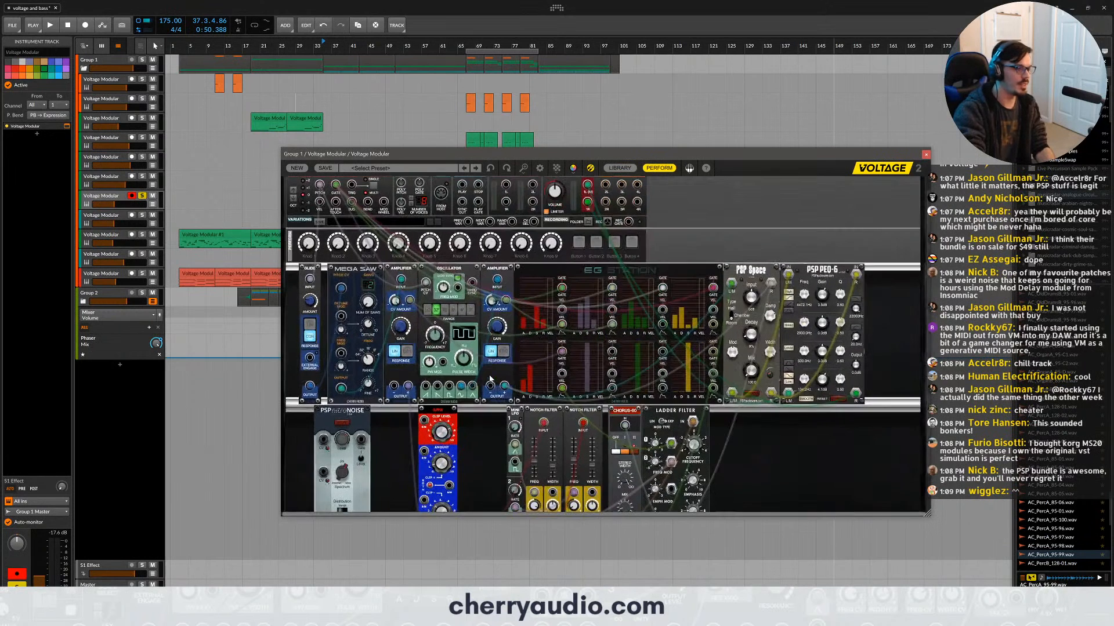
- Examine the patch's Oscillator, Mega Saw, first Amplifier and EG Station modules in turn
{"action": "left_click", "coordinate": [450, 268]}
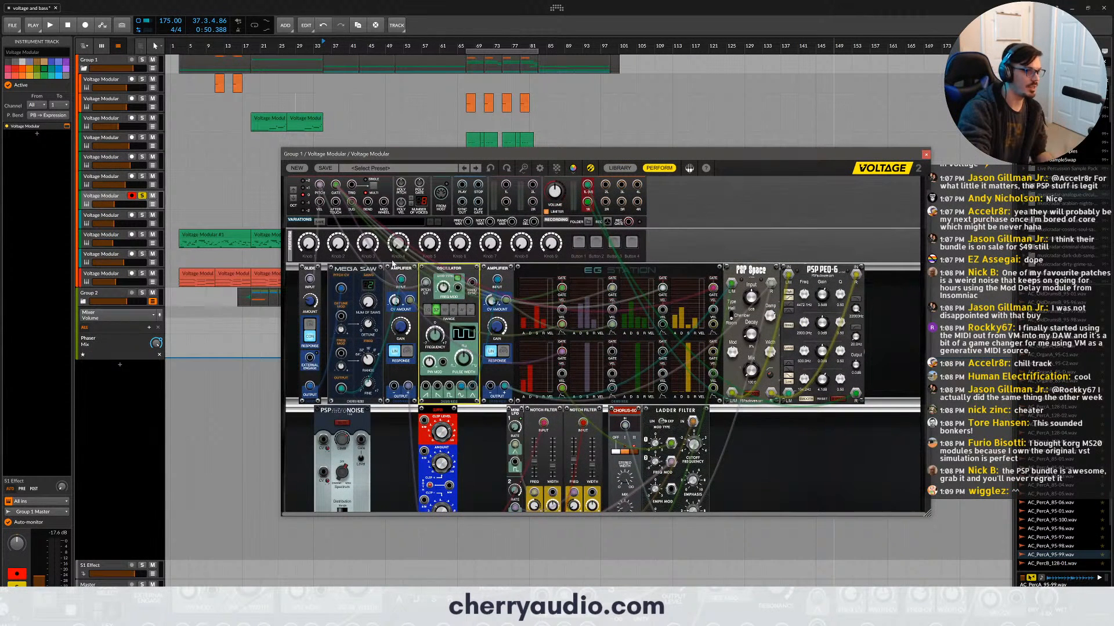
{"action": "left_click", "coordinate": [369, 267]}
{"action": "left_click", "coordinate": [400, 269]}
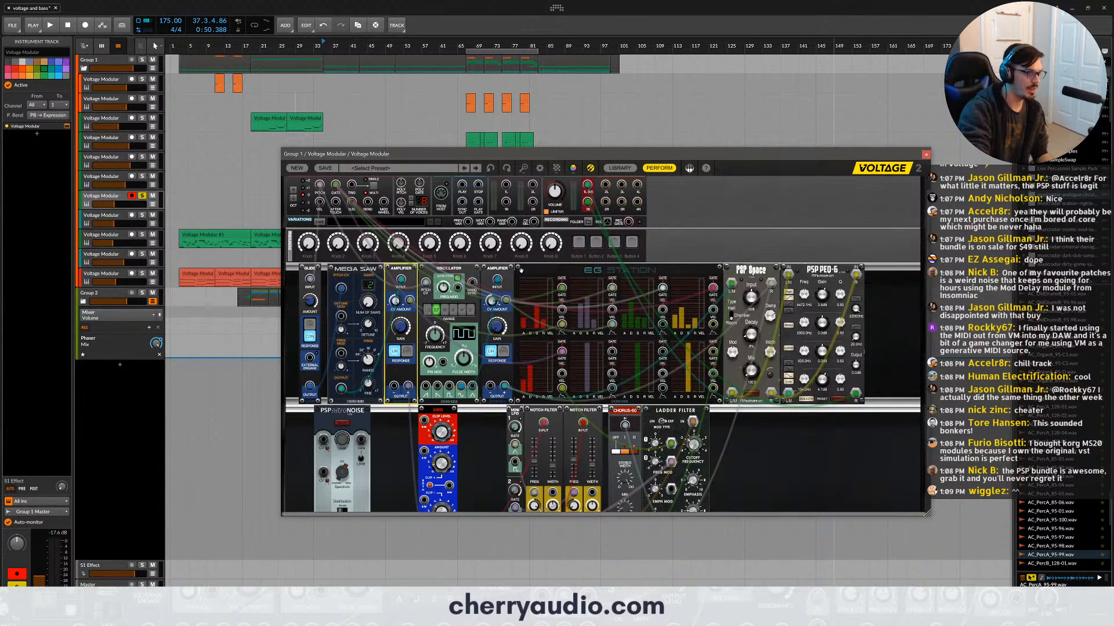
{"action": "left_click", "coordinate": [528, 271]}
{"action": "scroll", "coordinate": [557, 302], "scroll_direction": "down", "scroll_amount": 1}
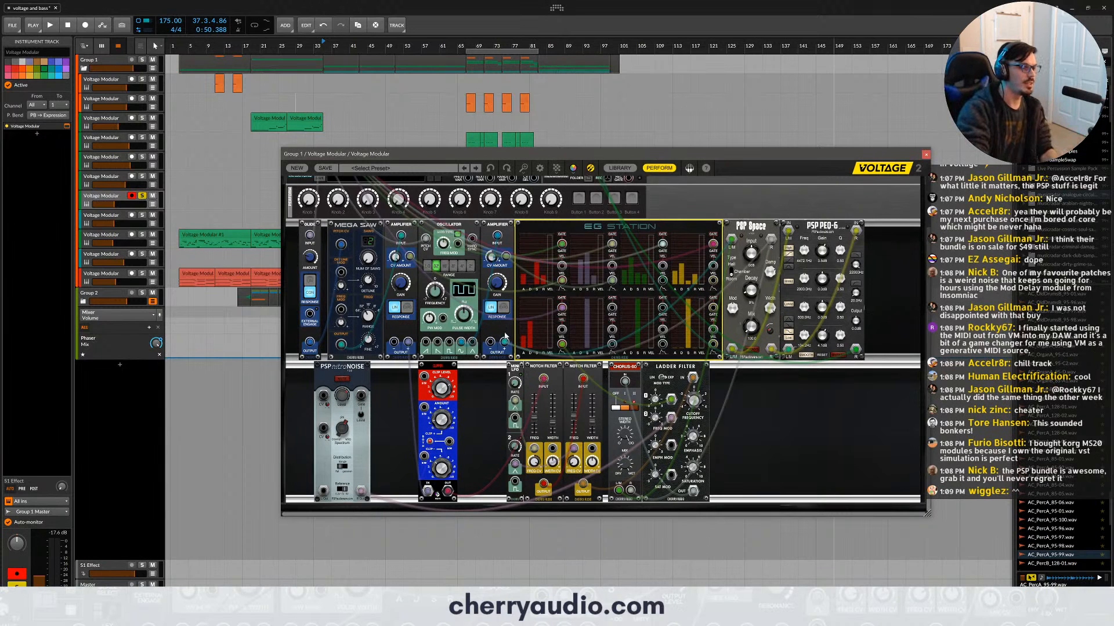
- Move the upper-row modules that follow Mega Saw along the rack, leaving a gap between Mega Saw and the first Amplifier
{"action": "left_click", "coordinate": [347, 224]}
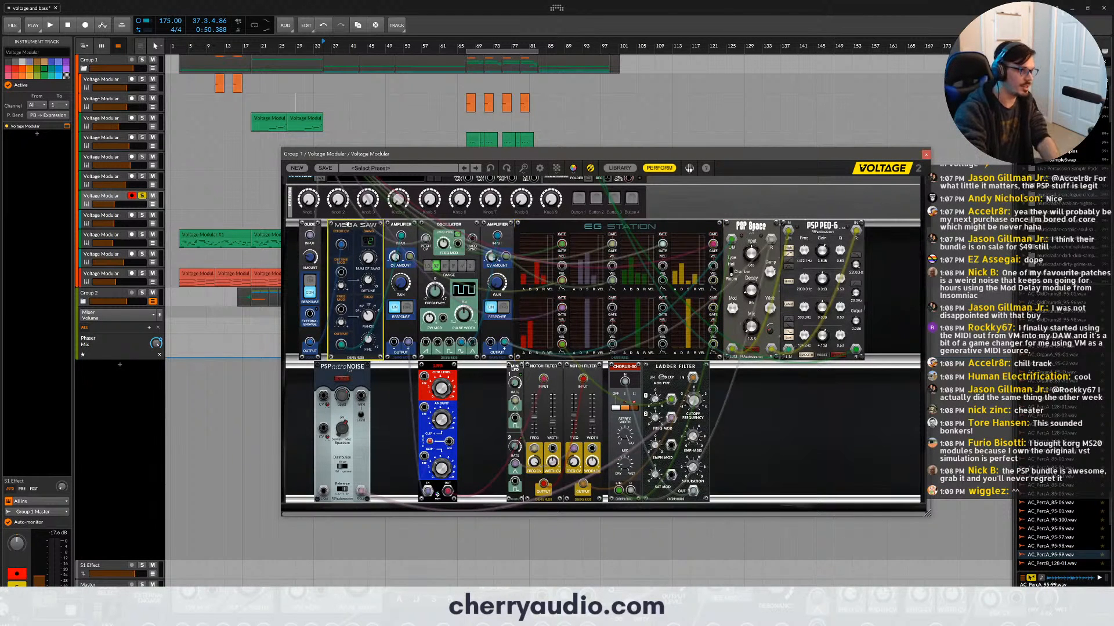
{"action": "left_click_drag", "start_coordinate": [885, 241], "coordinate": [452, 232]}
{"action": "left_click", "coordinate": [816, 390]}
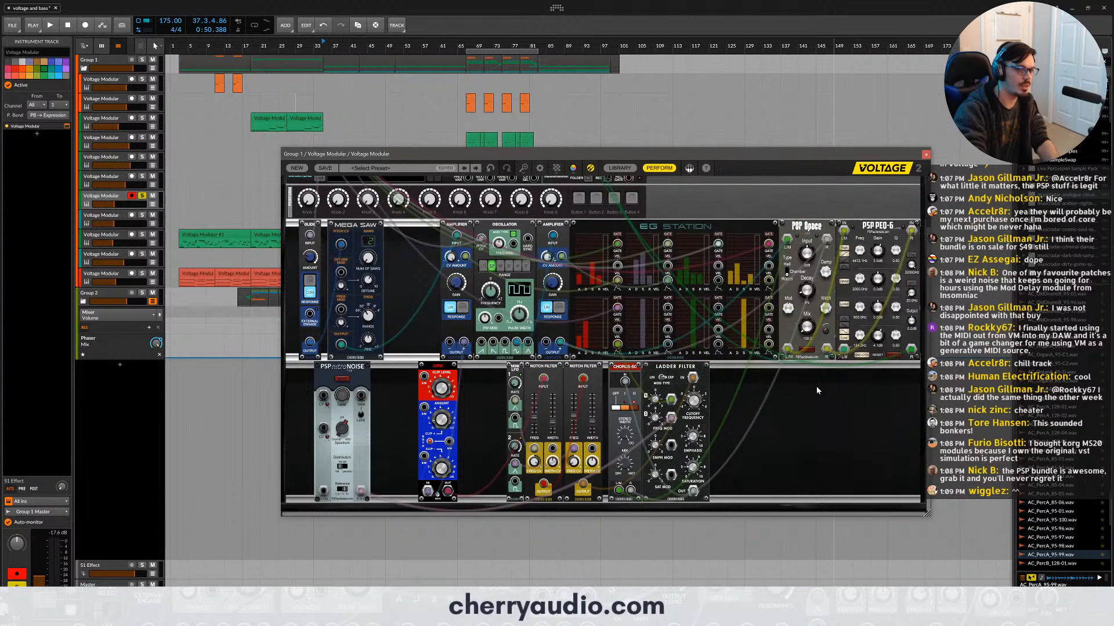
- Space out the upper row so the first Amplifier, the Oscillator with its Amplifier, and the EG Station group stand apart
{"action": "scroll", "coordinate": [811, 381], "scroll_direction": "down", "scroll_amount": 1}
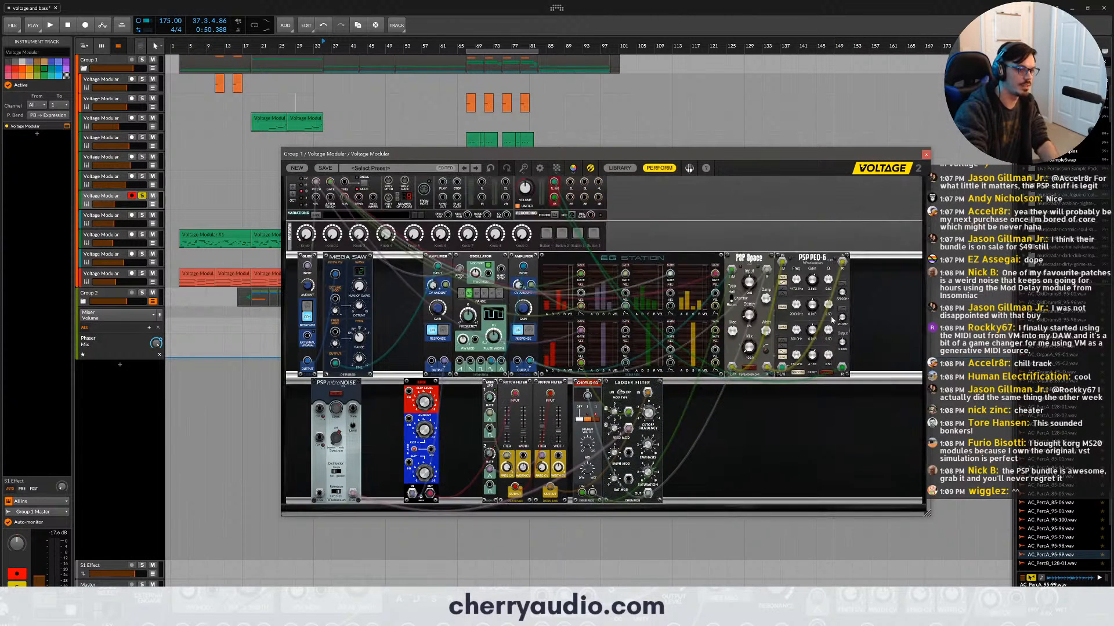
{"action": "left_click_drag", "start_coordinate": [887, 242], "coordinate": [545, 293]}
{"action": "left_click_drag", "start_coordinate": [611, 257], "coordinate": [682, 256]}
{"action": "left_click_drag", "start_coordinate": [563, 262], "coordinate": [522, 256]}
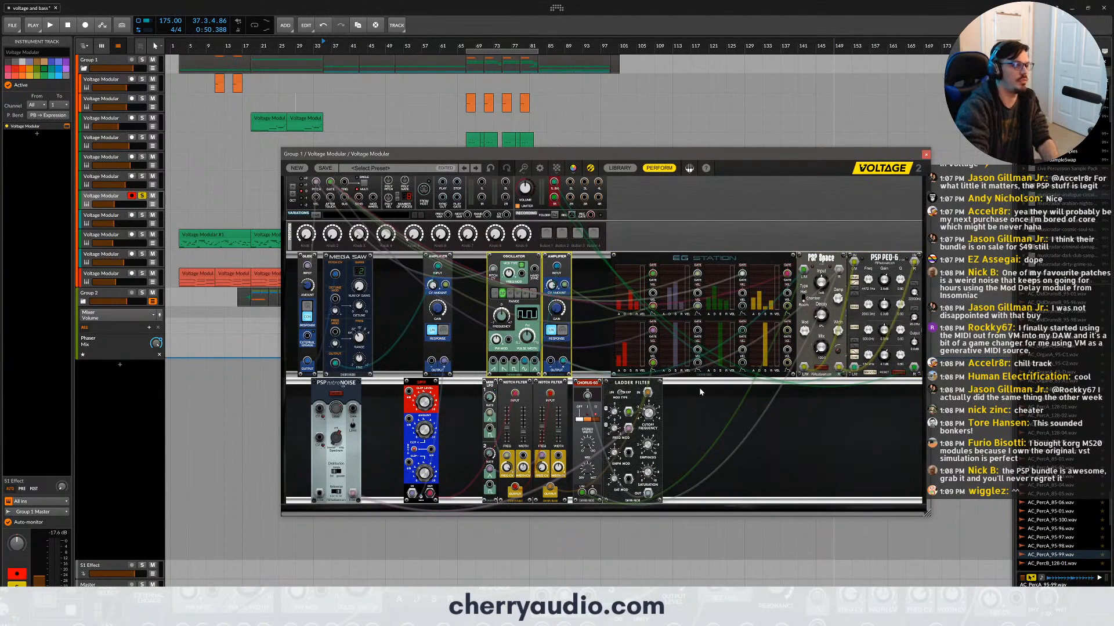
{"action": "left_click", "coordinate": [381, 269]}
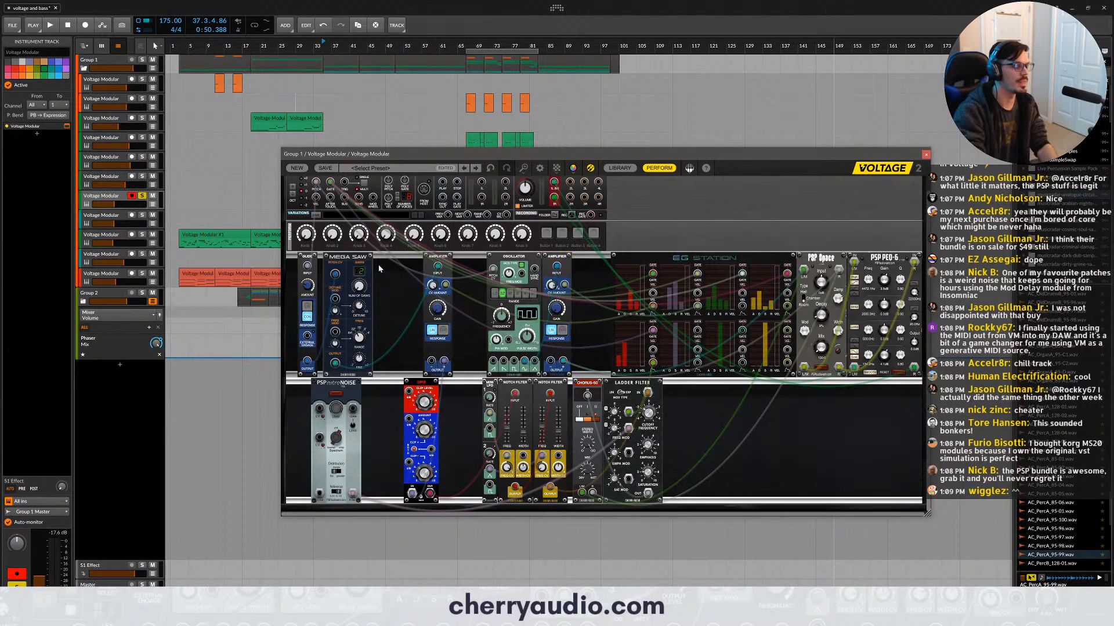
- Examine the signal path from Mega Saw through the first Amplifier, and the EG Station envelopes that control it
{"action": "scroll", "coordinate": [340, 255], "scroll_direction": "up", "scroll_amount": 1}
{"action": "scroll", "coordinate": [340, 244], "scroll_direction": "up", "scroll_amount": 1}
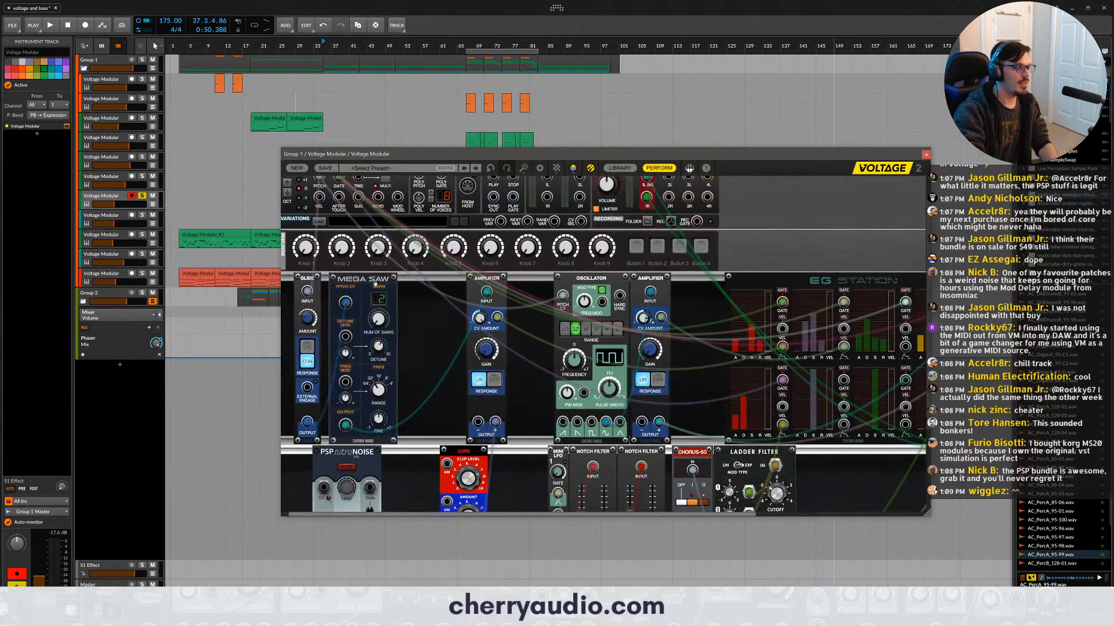
{"action": "left_click_drag", "start_coordinate": [392, 513], "coordinate": [381, 512]}
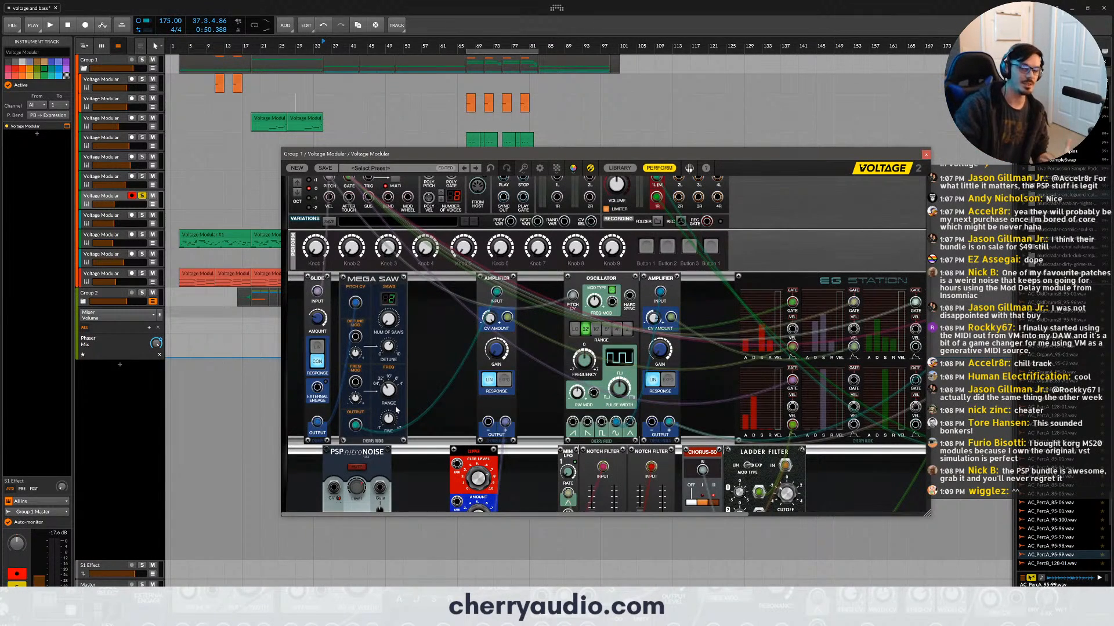
{"action": "left_click", "coordinate": [495, 282]}
{"action": "scroll", "coordinate": [639, 366], "scroll_direction": "down", "scroll_amount": 2}
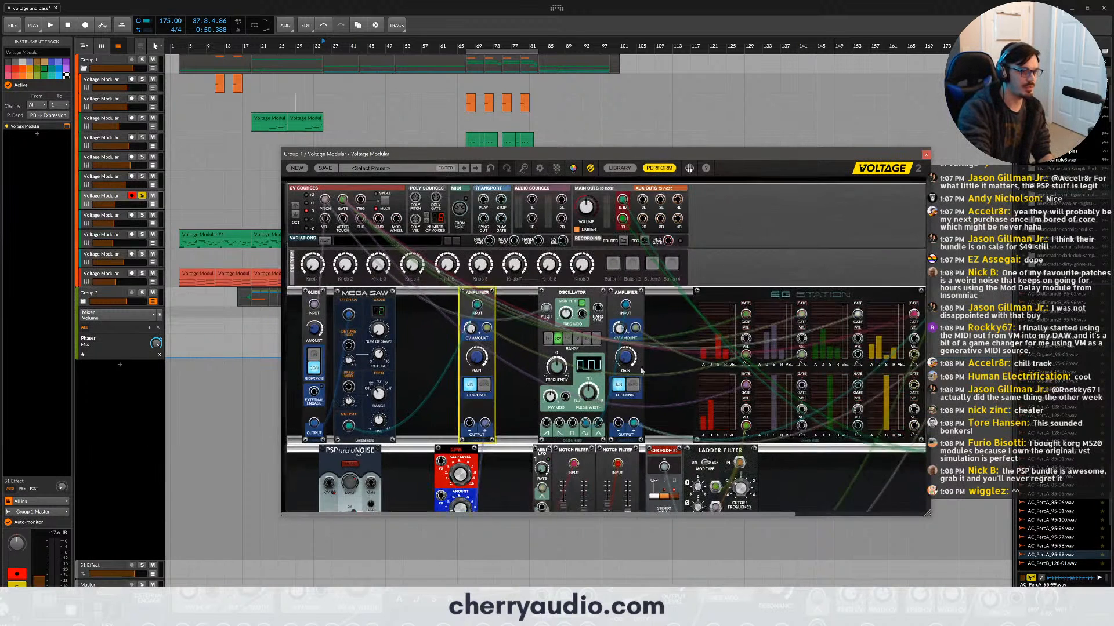
{"action": "left_click", "coordinate": [727, 292]}
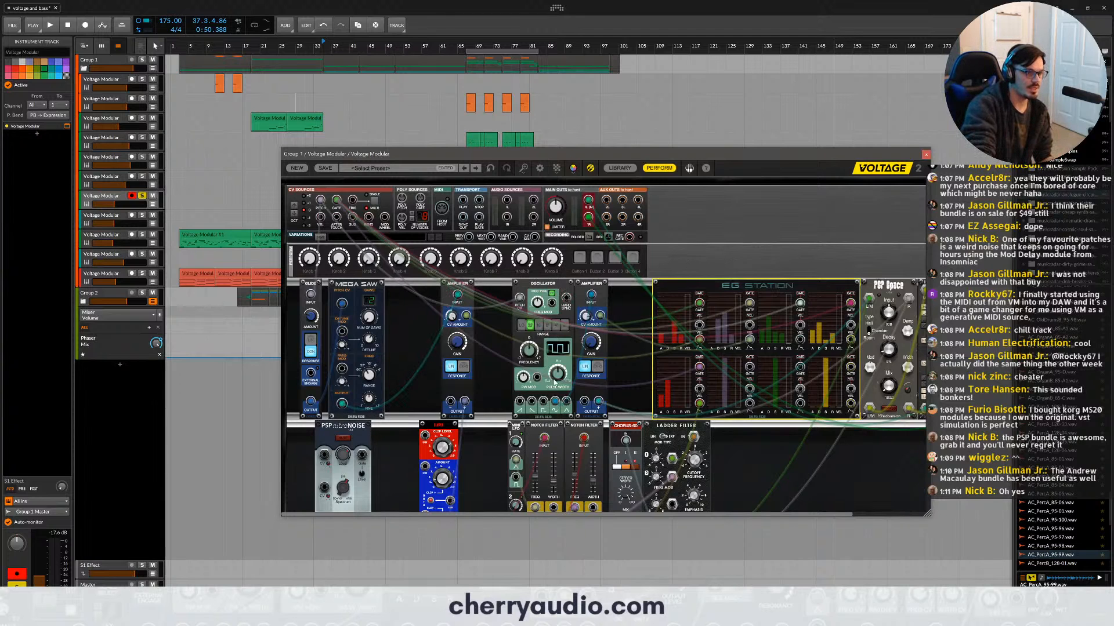
- Examine the Clipper module in the lower row and the Notch Filter modules beside it
{"action": "scroll", "coordinate": [555, 383], "scroll_direction": "down", "scroll_amount": 2}
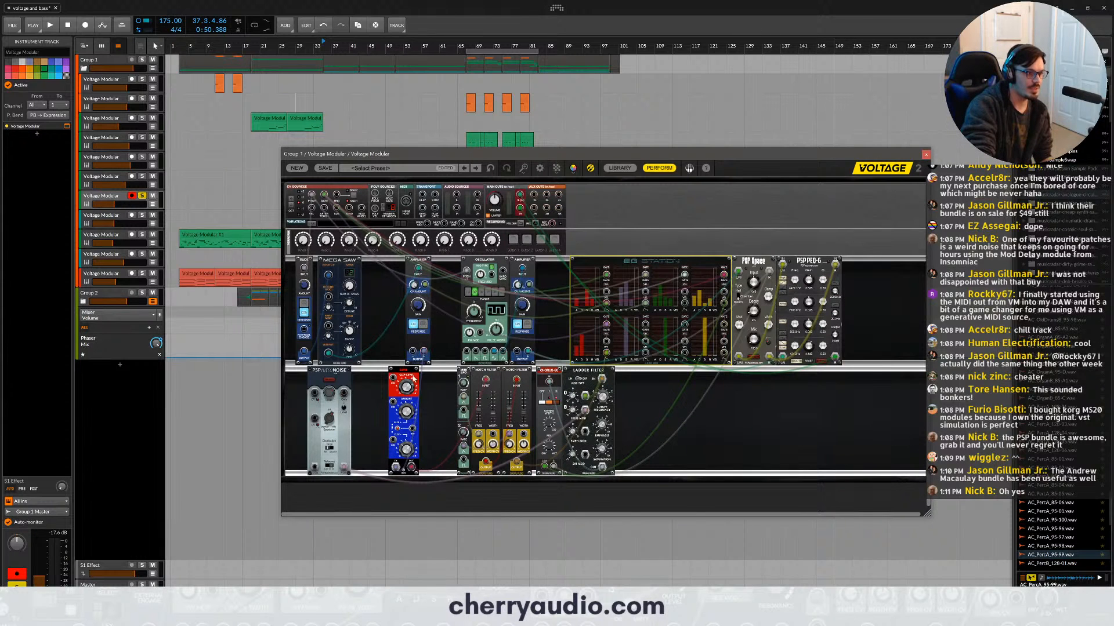
{"action": "scroll", "coordinate": [414, 378], "scroll_direction": "up", "scroll_amount": 2}
{"action": "scroll", "coordinate": [435, 405], "scroll_direction": "down", "scroll_amount": 1}
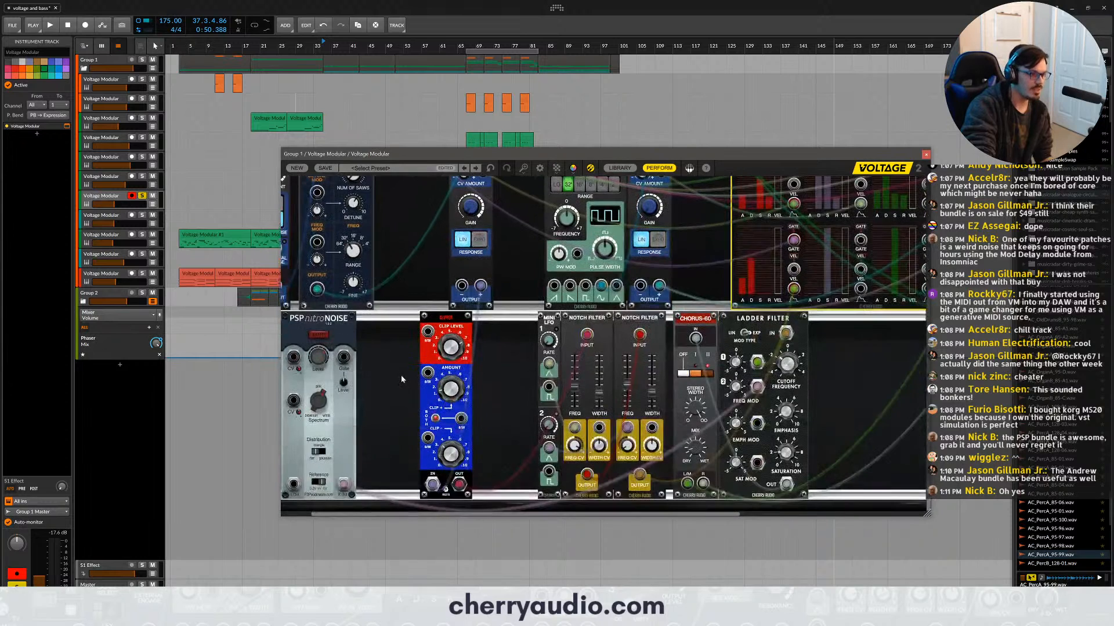
{"action": "scroll", "coordinate": [409, 374], "scroll_direction": "up", "scroll_amount": 2}
{"action": "scroll", "coordinate": [409, 374], "scroll_direction": "down", "scroll_amount": 4}
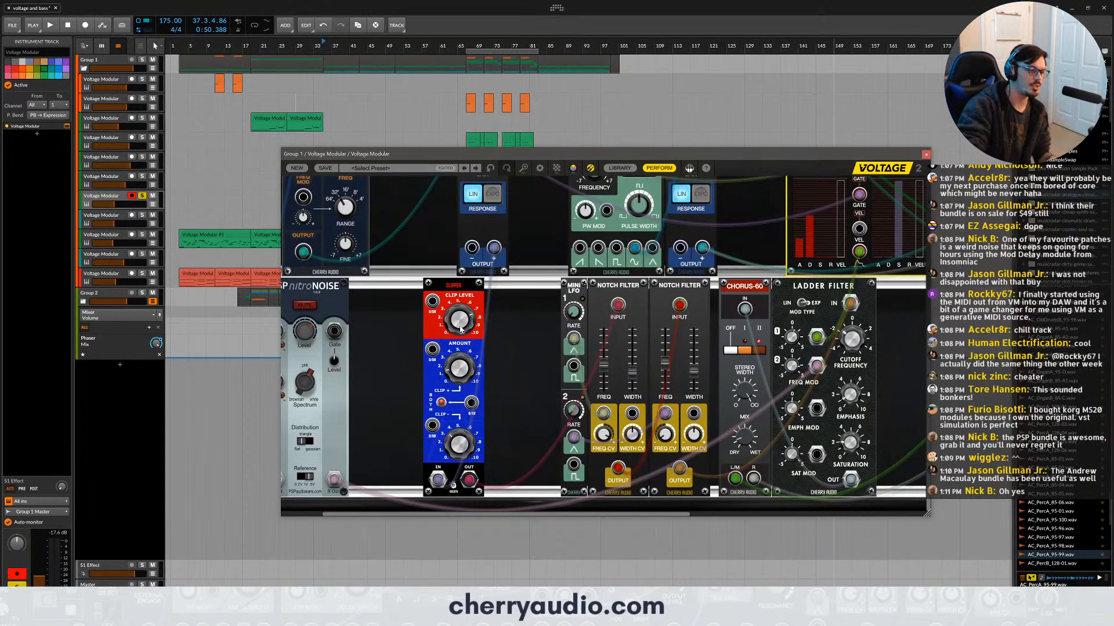
{"action": "left_click", "coordinate": [447, 286]}
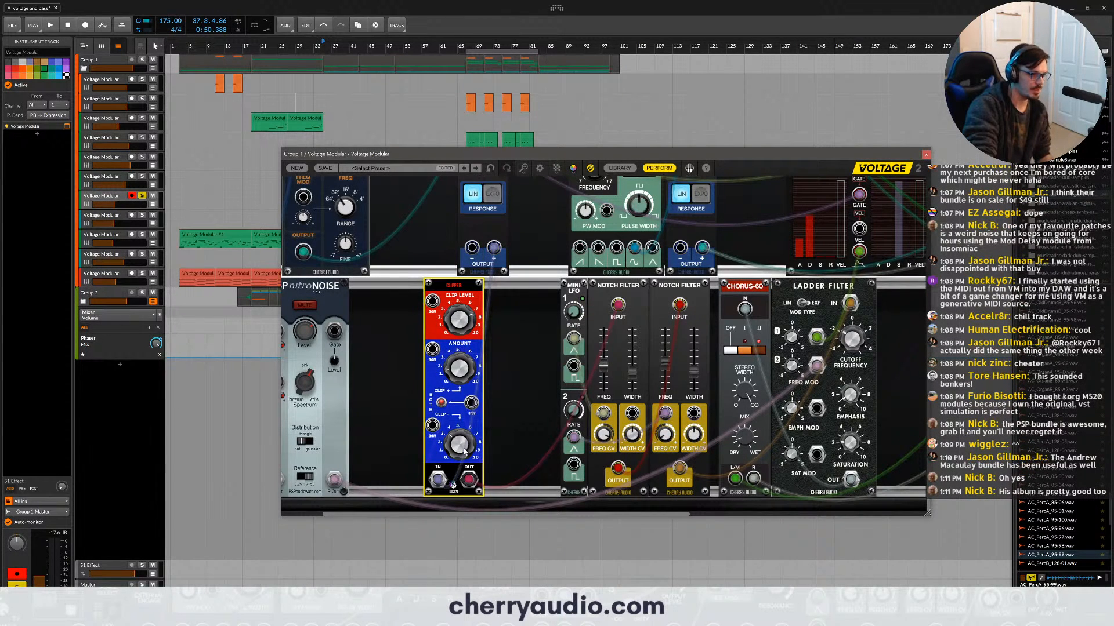
{"action": "scroll", "coordinate": [464, 451], "scroll_direction": "down", "scroll_amount": 2}
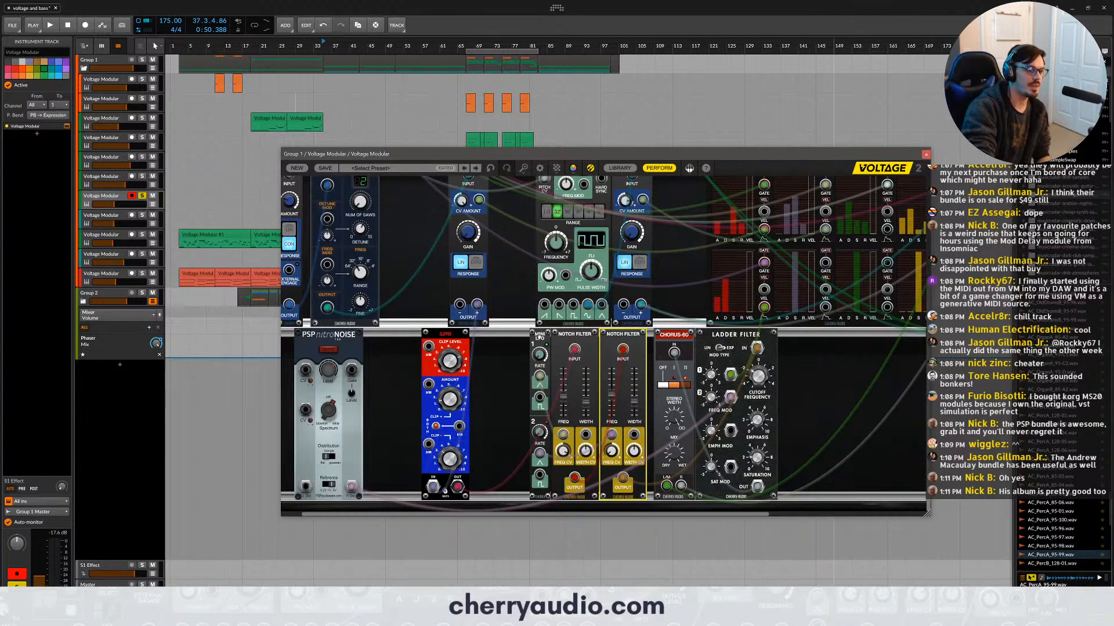
- Separate the Mini LFO from the first Notch Filter with a small gap, and select the Chorus-60 to inspect its stereo width
{"action": "left_click_drag", "start_coordinate": [540, 344], "coordinate": [533, 456]}
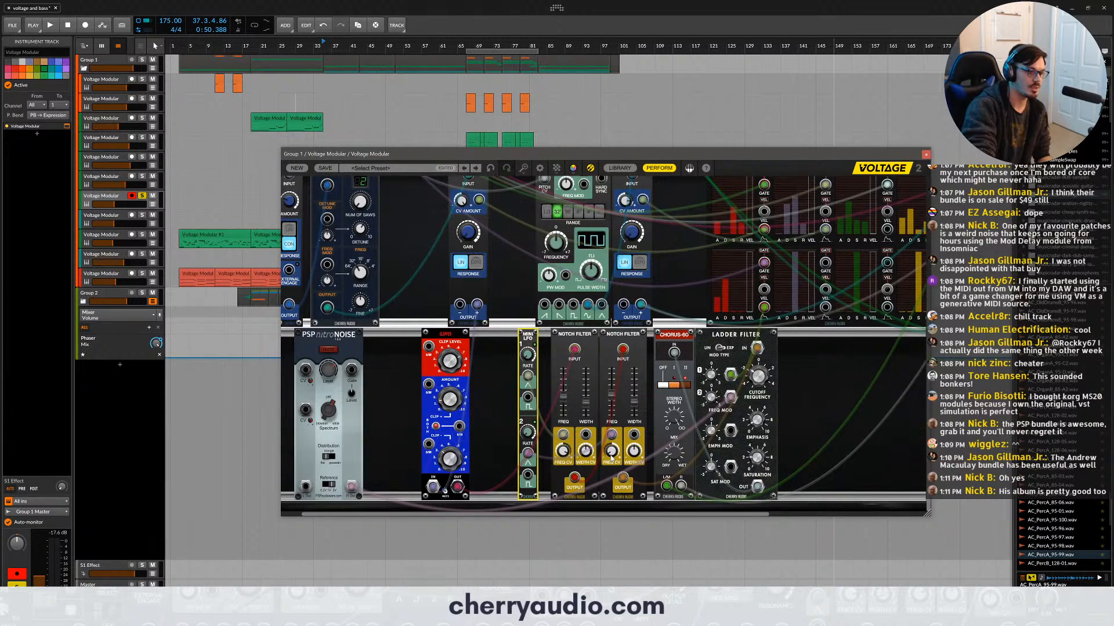
{"action": "mouse_move", "coordinate": [609, 455]}
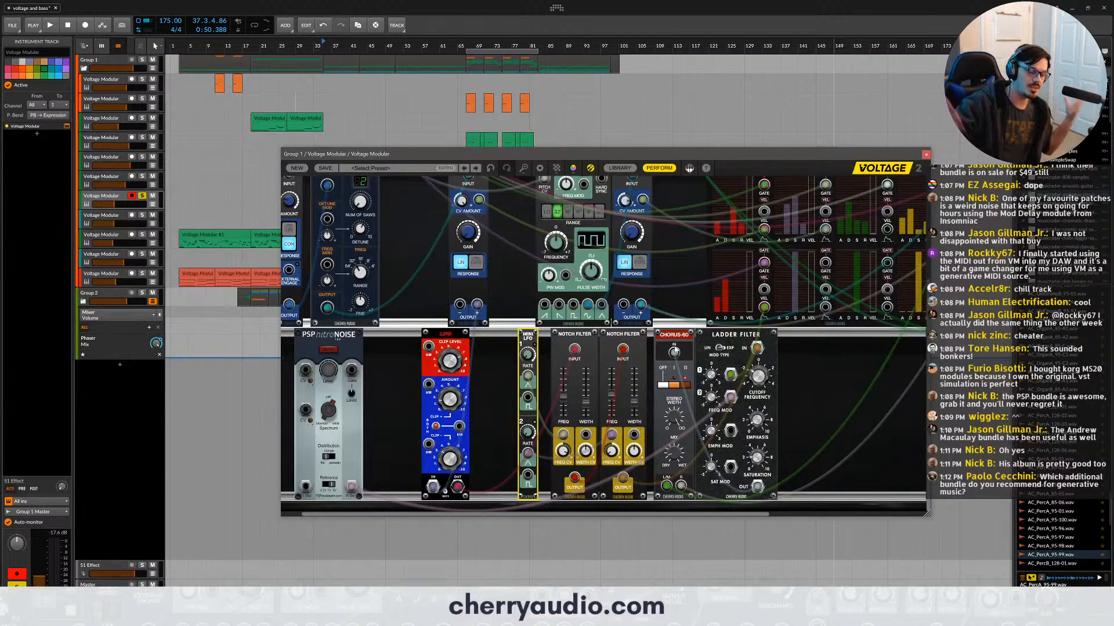
{"action": "left_click", "coordinate": [672, 416]}
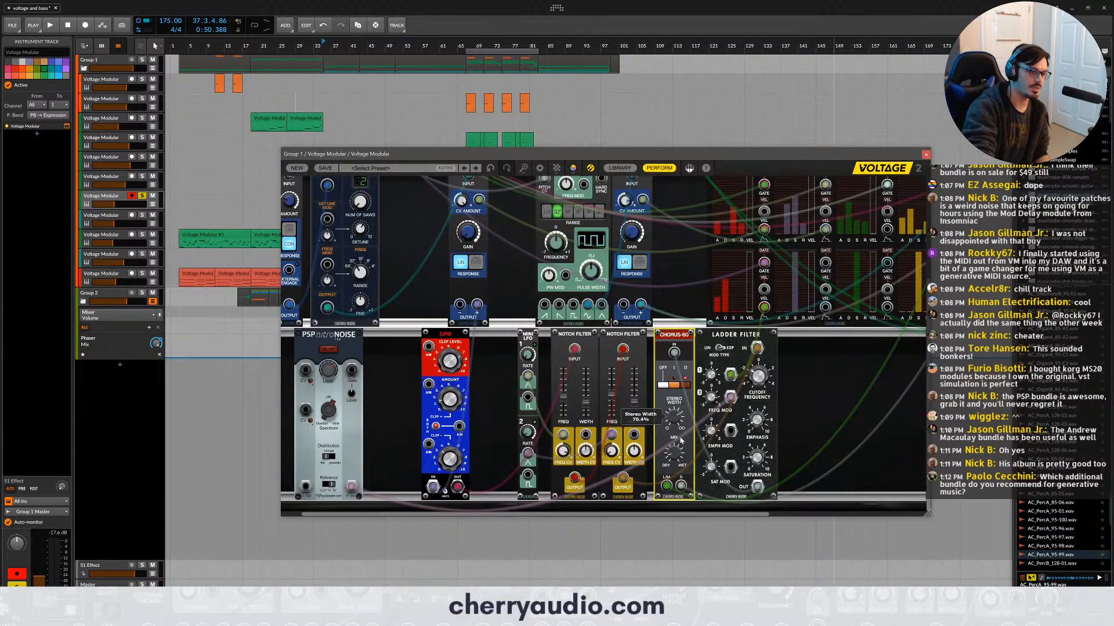
- Examine the PSP Space module at the end of the patch's upper row
{"action": "left_click_drag", "start_coordinate": [724, 514], "coordinate": [838, 514]}
{"action": "scroll", "coordinate": [840, 377], "scroll_direction": "up", "scroll_amount": 3}
{"action": "left_click", "coordinate": [808, 278]}
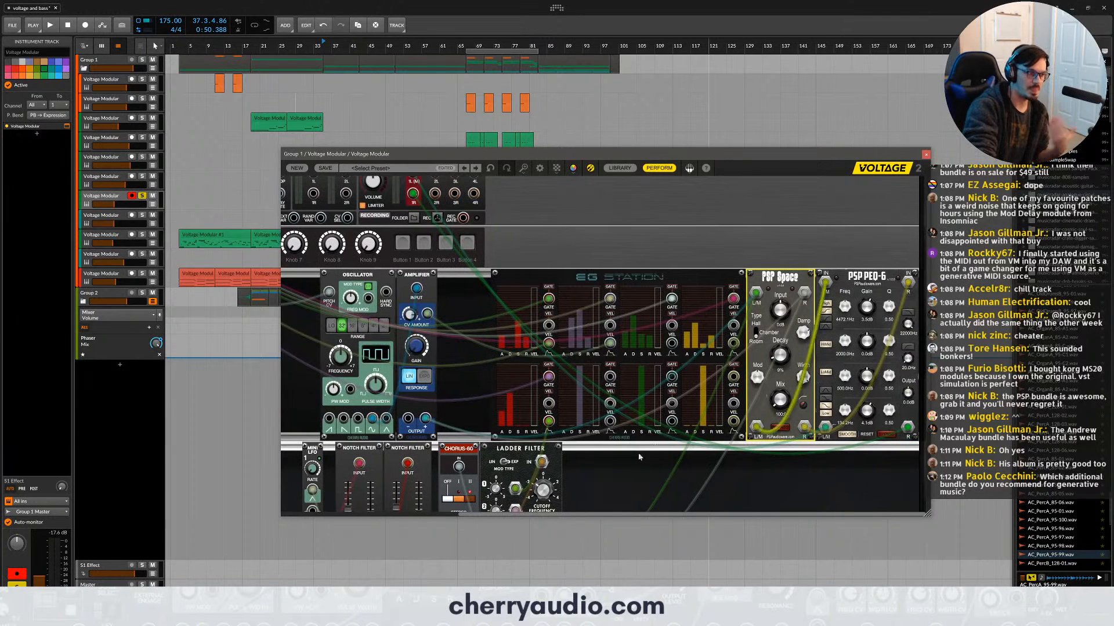
- Examine the PSP nitroNOISE module, and move the Ladder Filter away from the Chorus-60 to leave a gap between them
{"action": "scroll", "coordinate": [601, 500], "scroll_direction": "down", "scroll_amount": 3}
{"action": "left_click_drag", "start_coordinate": [602, 515], "coordinate": [338, 426]}
{"action": "scroll", "coordinate": [515, 438], "scroll_direction": "down", "scroll_amount": 1}
{"action": "left_click", "coordinate": [342, 346]}
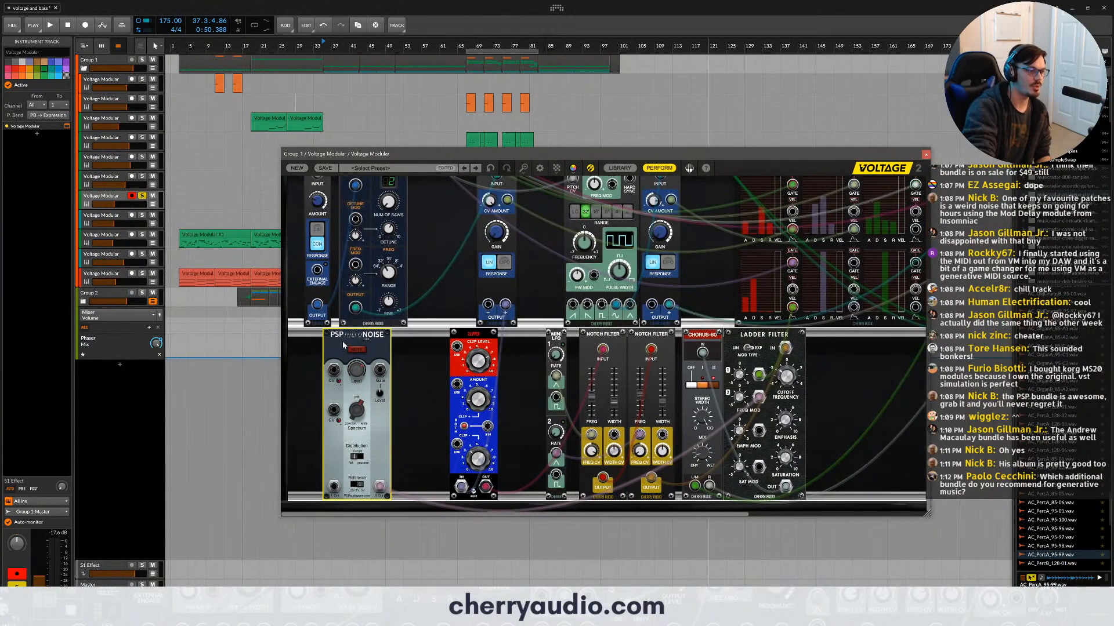
{"action": "left_click_drag", "start_coordinate": [768, 336], "coordinate": [822, 337]}
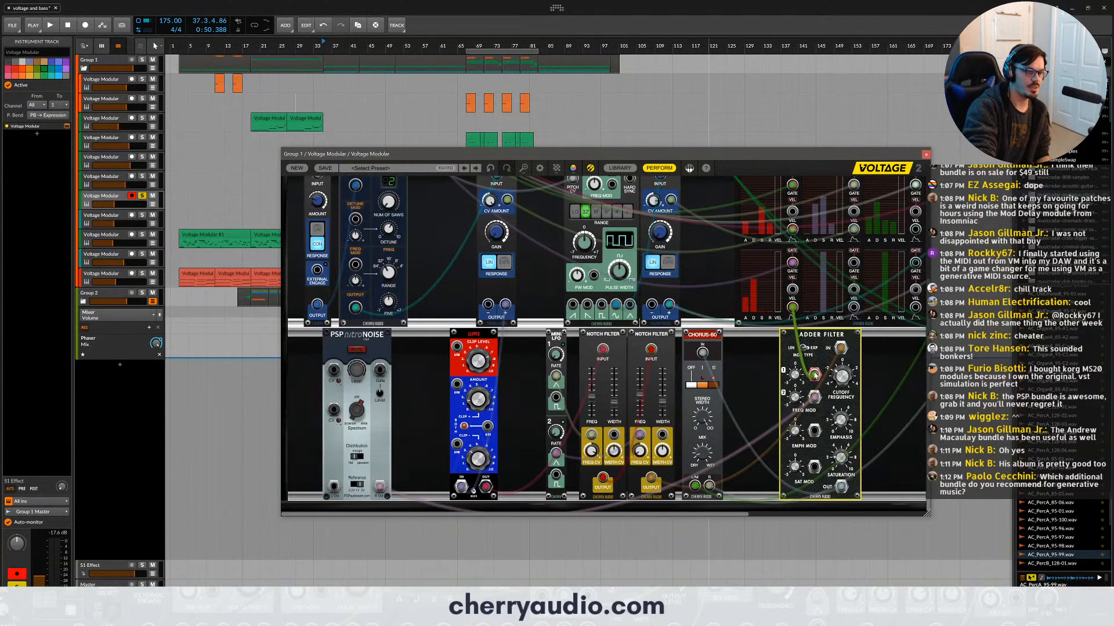
- Examine the Ladder Filter's frequency modulation inputs and mod type switch, and inspect the Chorus-60's wet/dry mix
{"action": "left_click_drag", "start_coordinate": [815, 374], "coordinate": [815, 374]}
{"action": "scroll", "coordinate": [790, 256], "scroll_direction": "up", "scroll_amount": 5}
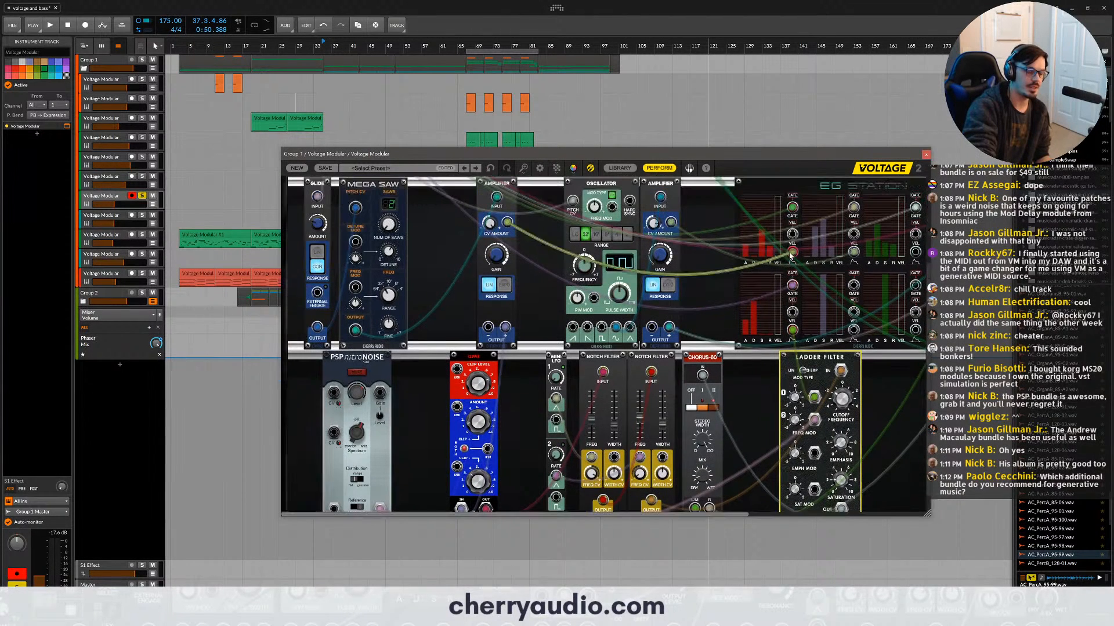
{"action": "scroll", "coordinate": [788, 251], "scroll_direction": "down", "scroll_amount": 4}
{"action": "scroll", "coordinate": [750, 323], "scroll_direction": "down", "scroll_amount": 1}
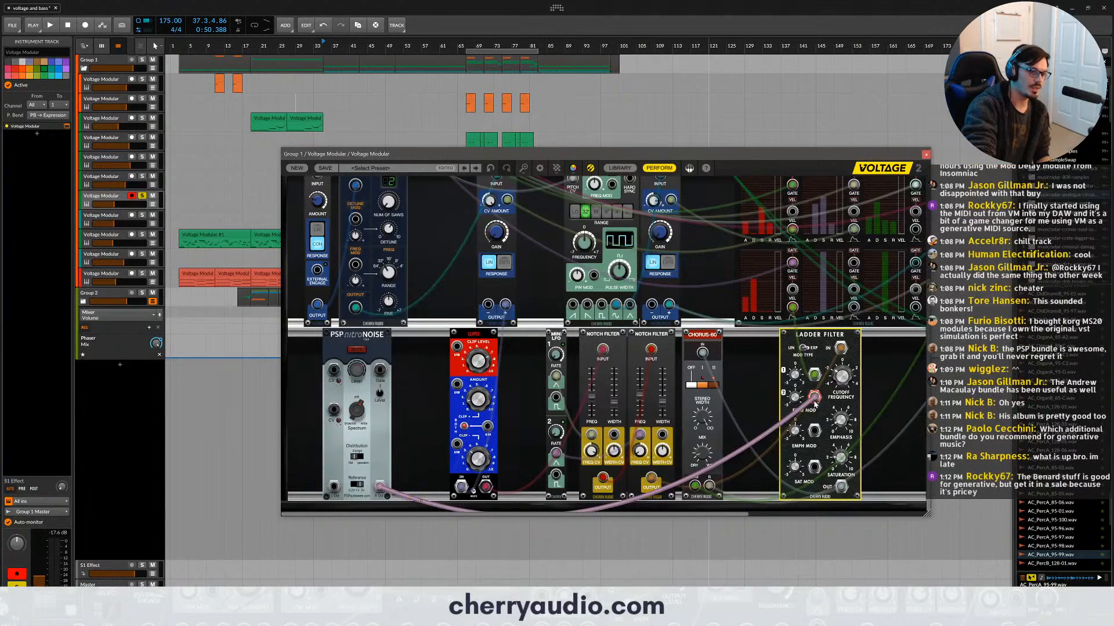
{"action": "left_click_drag", "start_coordinate": [815, 400], "coordinate": [796, 399]}
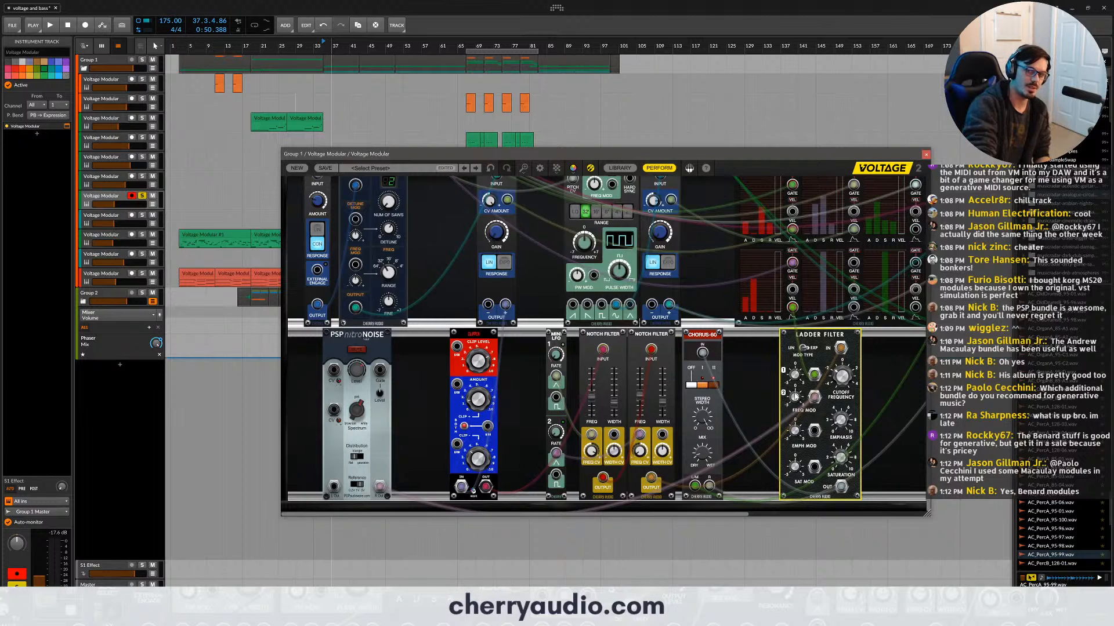
{"action": "left_click_drag", "start_coordinate": [795, 391], "coordinate": [791, 349]}
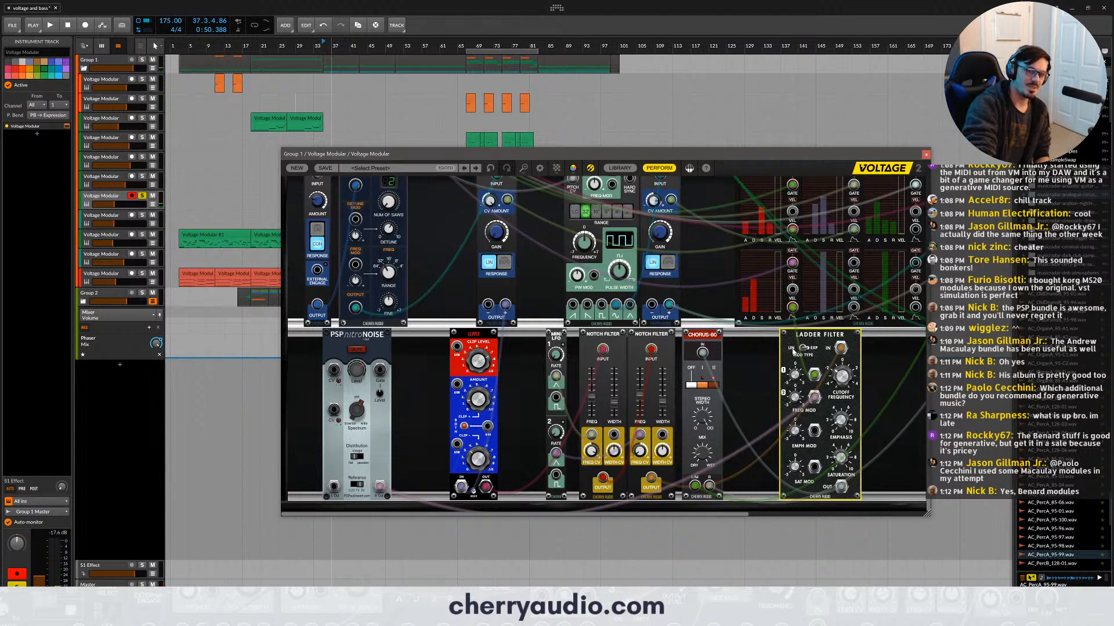
{"action": "left_click", "coordinate": [717, 441]}
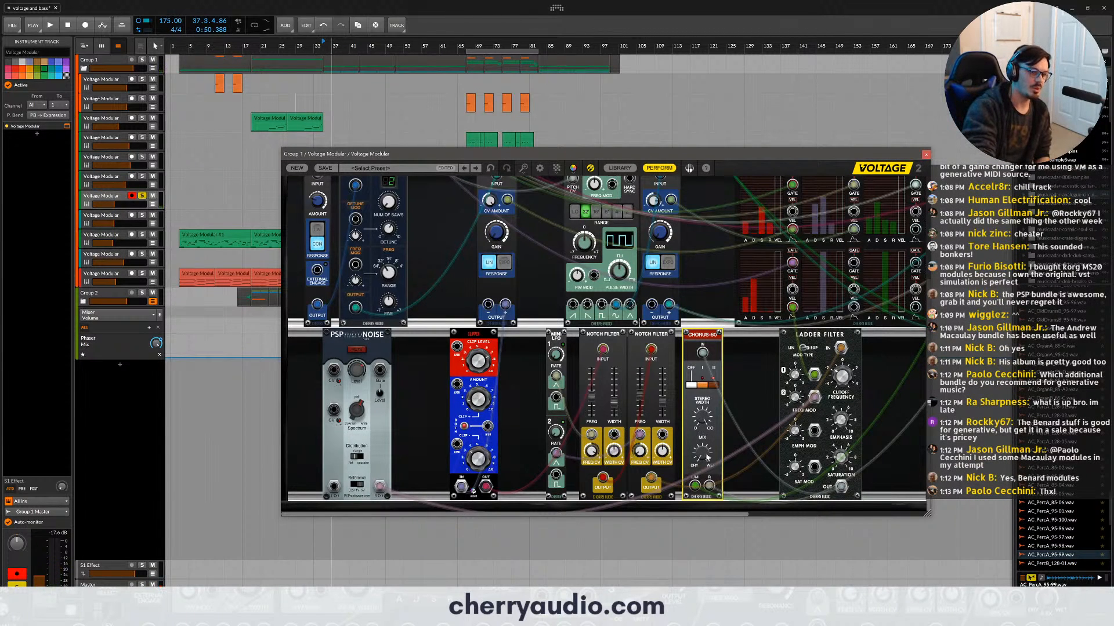
{"action": "left_click_drag", "start_coordinate": [703, 454], "coordinate": [694, 420]}
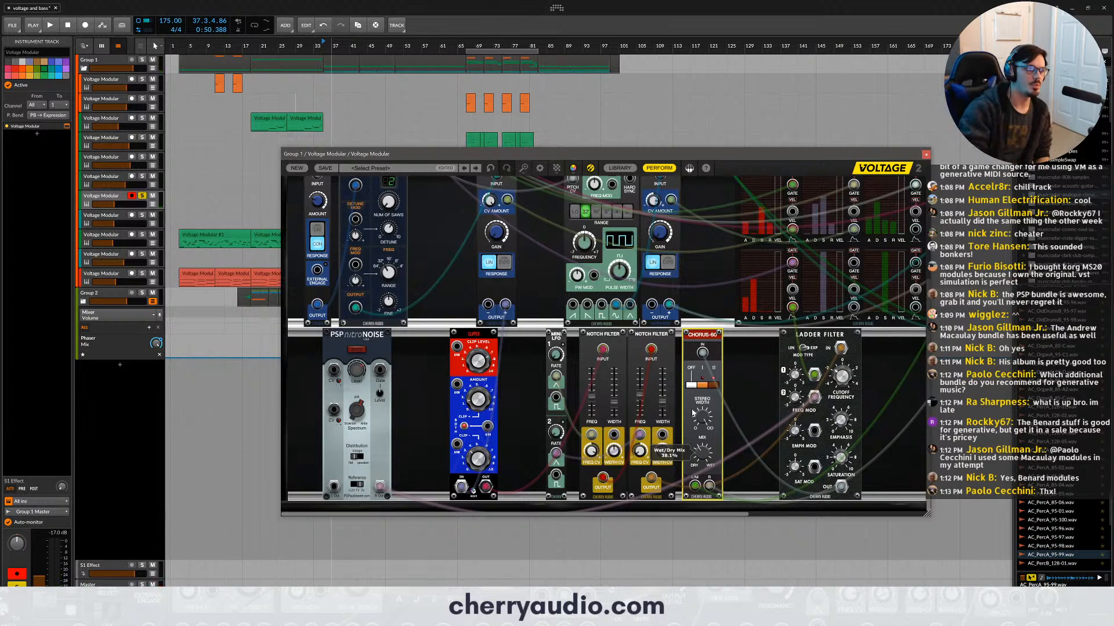
- Examine the CV Amount on the Amplifier between the Oscillator and the EG Station
{"action": "scroll", "coordinate": [693, 413], "scroll_direction": "up", "scroll_amount": 5}
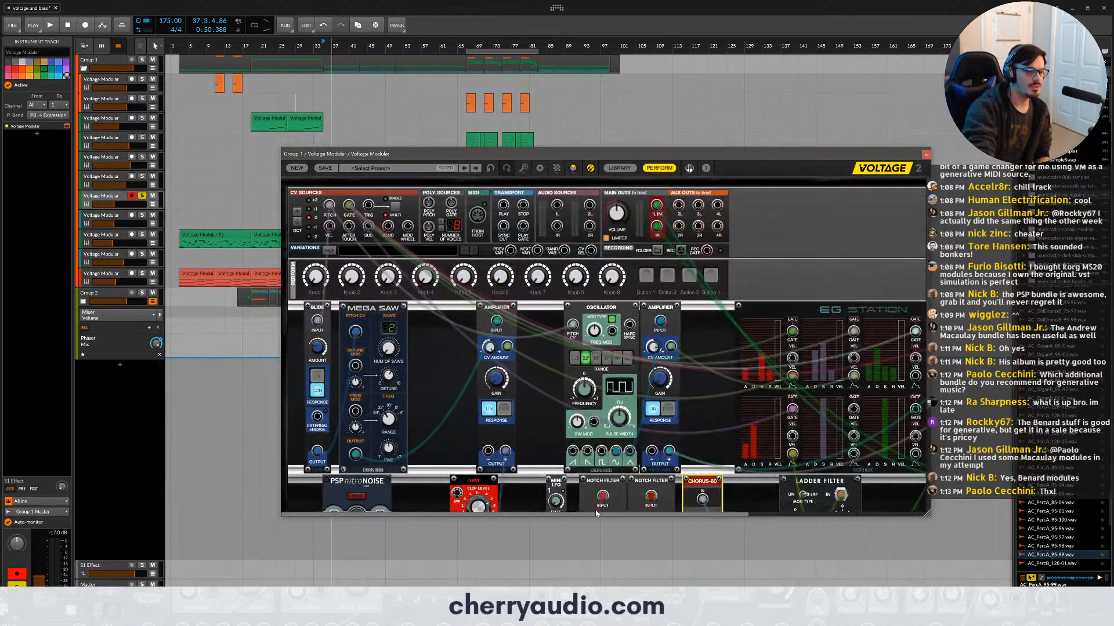
{"action": "left_click_drag", "start_coordinate": [599, 516], "coordinate": [712, 516]}
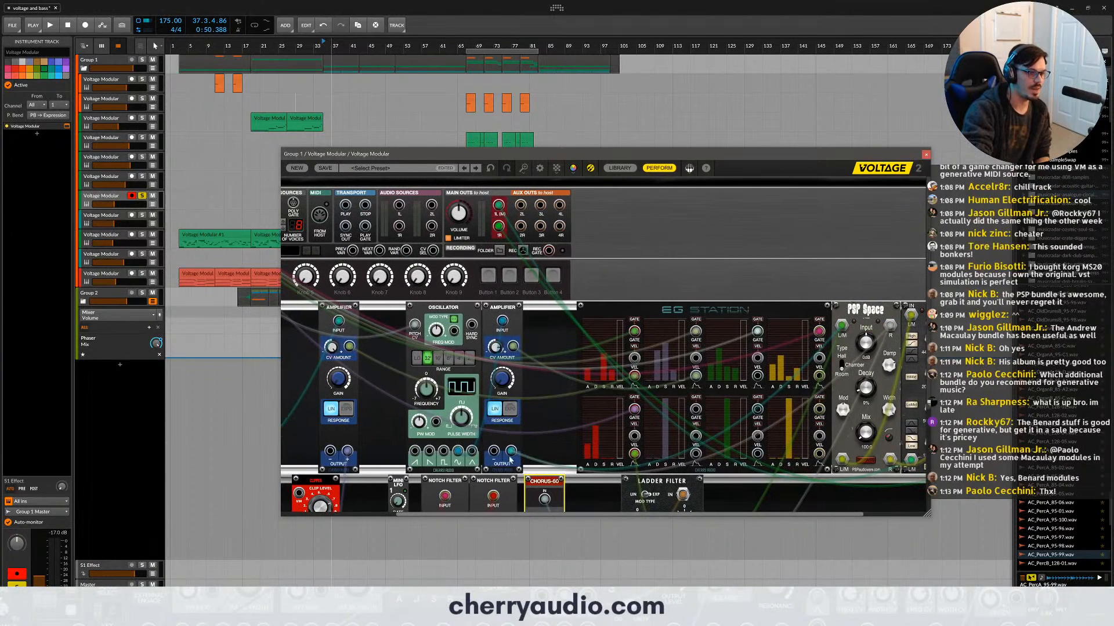
{"action": "left_click_drag", "start_coordinate": [550, 513], "coordinate": [612, 511]}
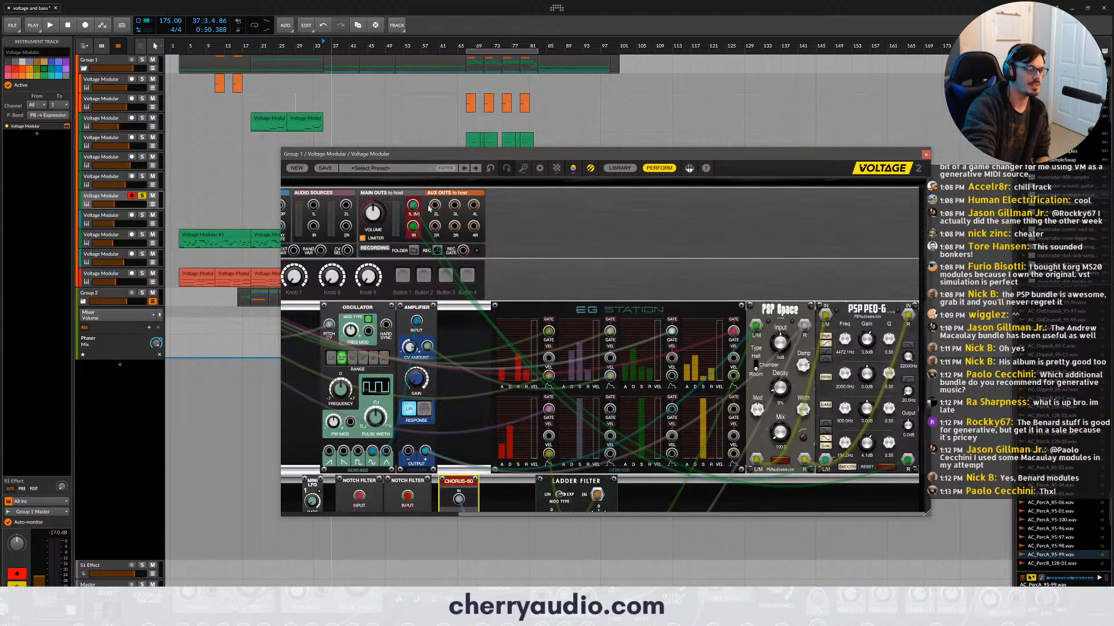
{"action": "left_click", "coordinate": [410, 347]}
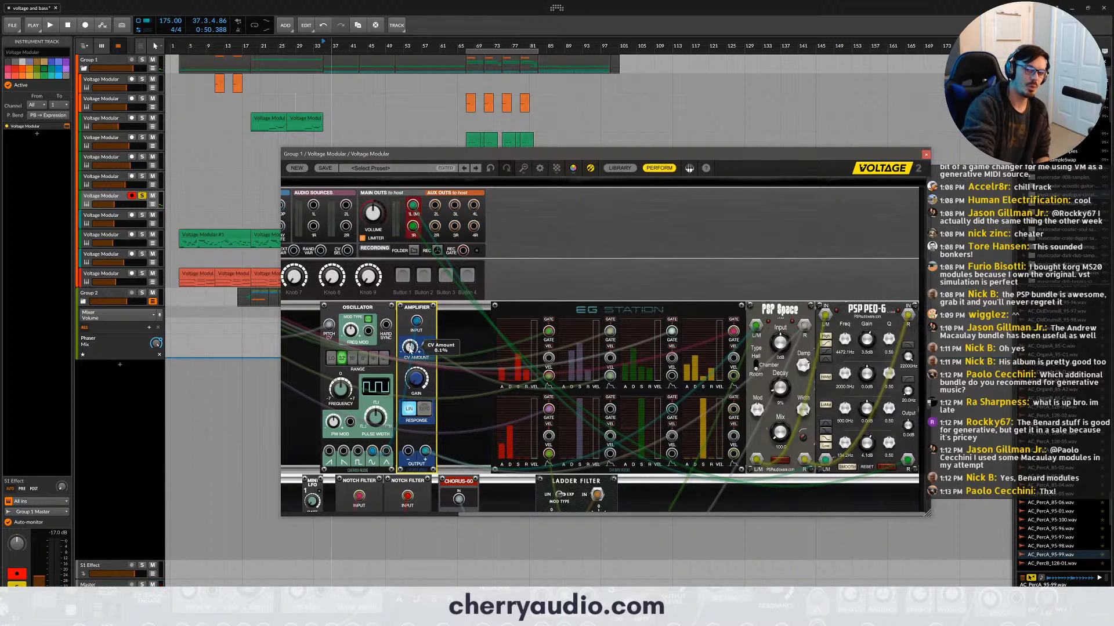
{"action": "mouse_move", "coordinate": [411, 348]}
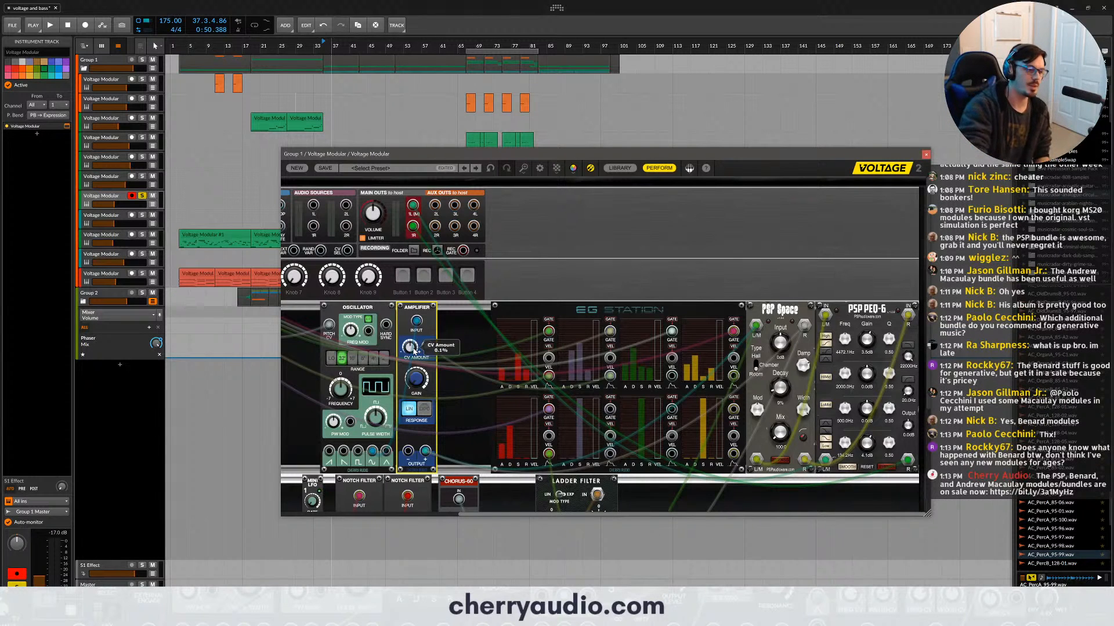
{"action": "left_click_drag", "start_coordinate": [415, 350], "coordinate": [401, 304]}
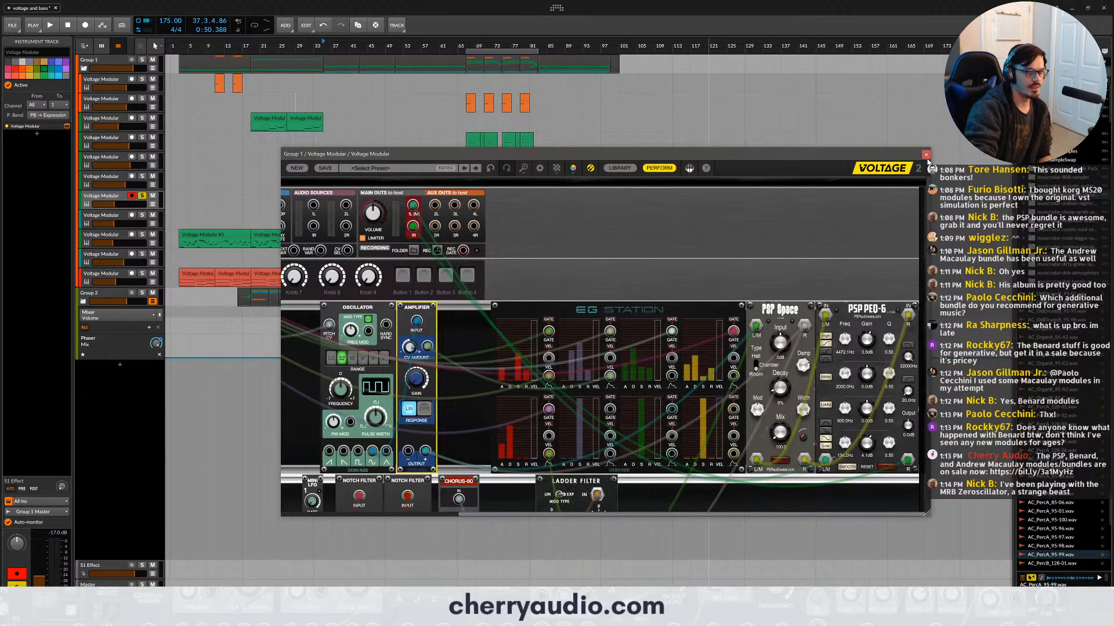
- Search the module library for "bif" and add the Bifurcations module to the upper row, between the Amplifier and the Oscillator
{"action": "left_click", "coordinate": [619, 168]}
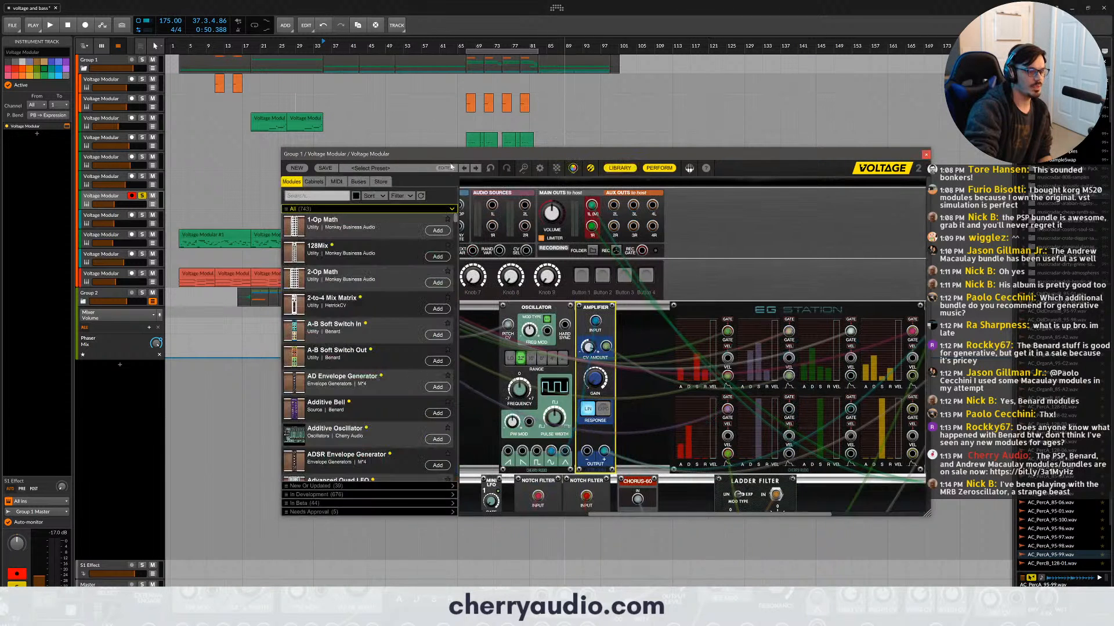
{"action": "left_click", "coordinate": [322, 196]}
{"action": "type", "text": "bif"}
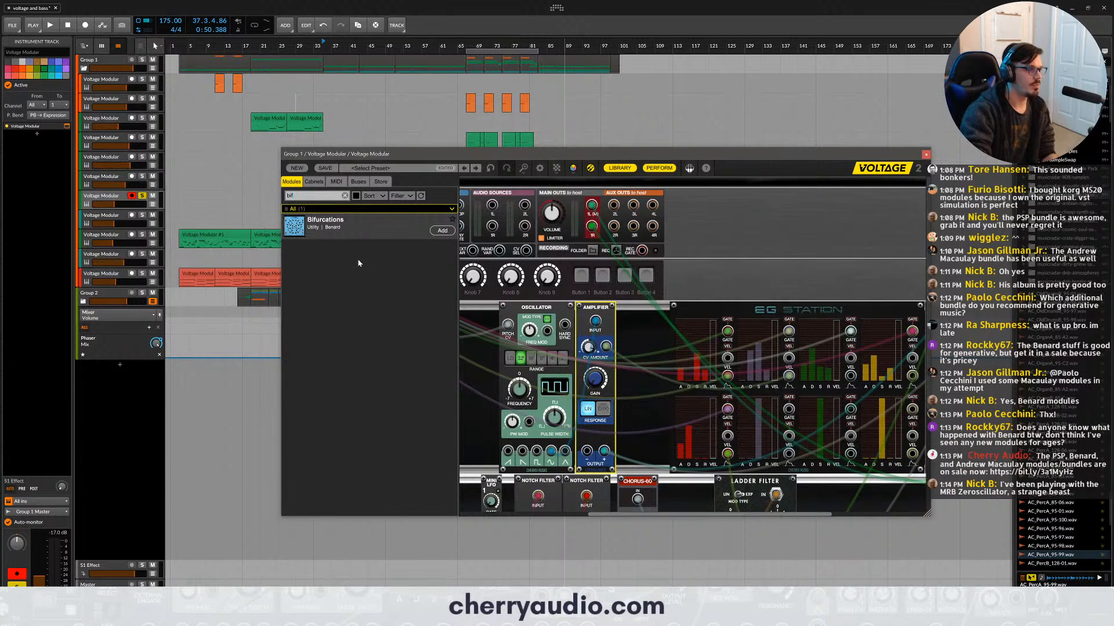
{"action": "left_click_drag", "start_coordinate": [357, 235], "coordinate": [497, 318]}
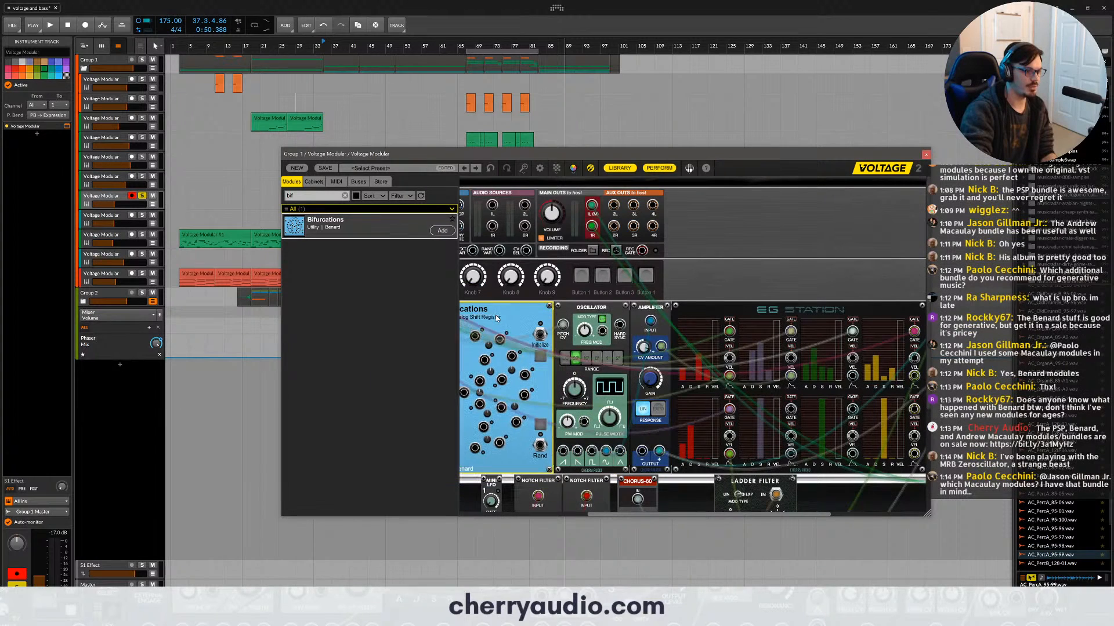
{"action": "left_click_drag", "start_coordinate": [610, 515], "coordinate": [528, 514]}
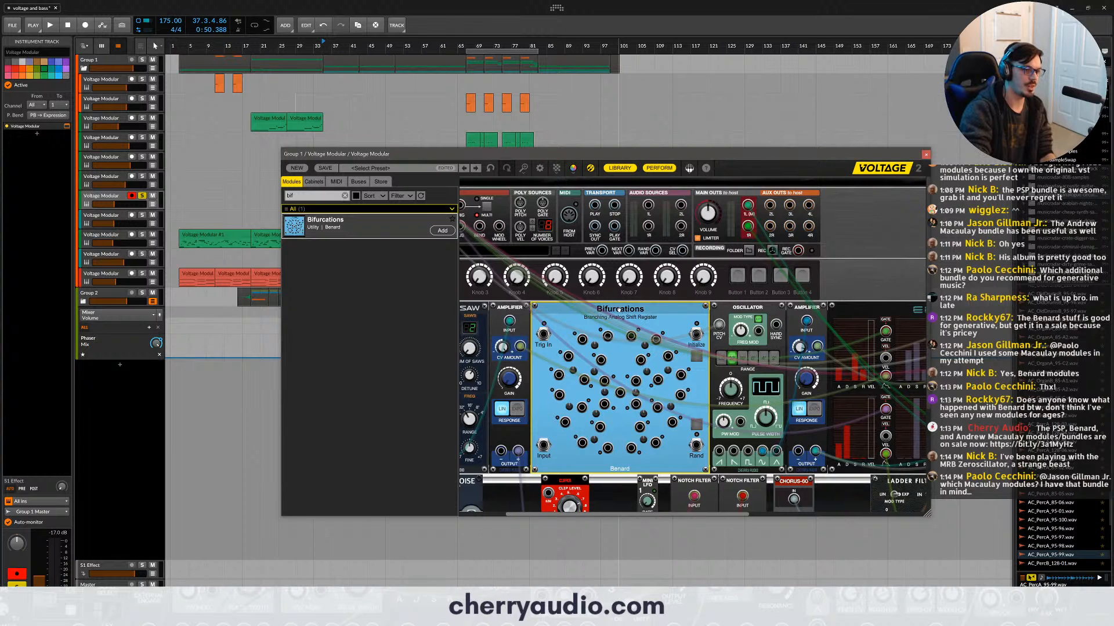
- Move the Bifurcations module to the empty space in the lower row beyond the Ladder Filter
{"action": "scroll", "coordinate": [620, 310], "scroll_direction": "down", "scroll_amount": 1}
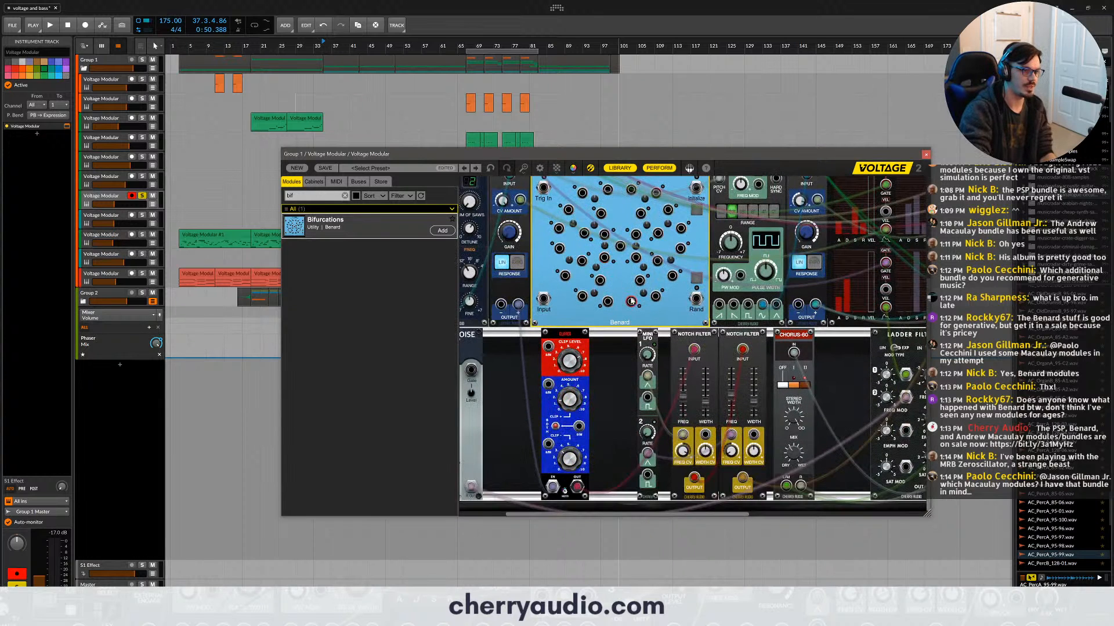
{"action": "scroll", "coordinate": [605, 247], "scroll_direction": "up", "scroll_amount": 3}
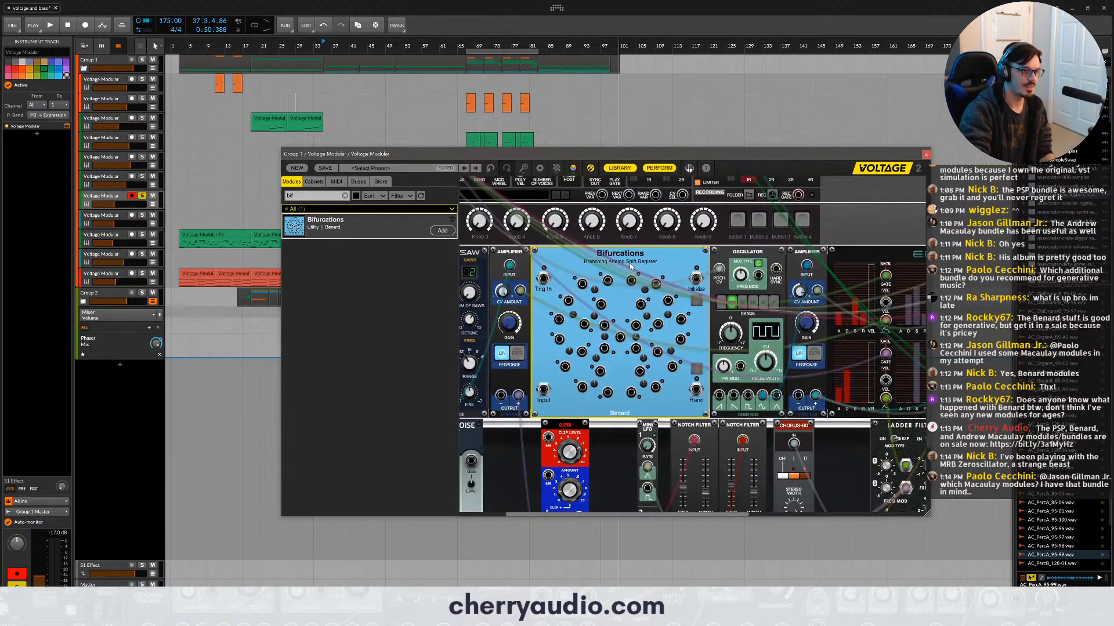
{"action": "left_click_drag", "start_coordinate": [629, 263], "coordinate": [851, 369]}
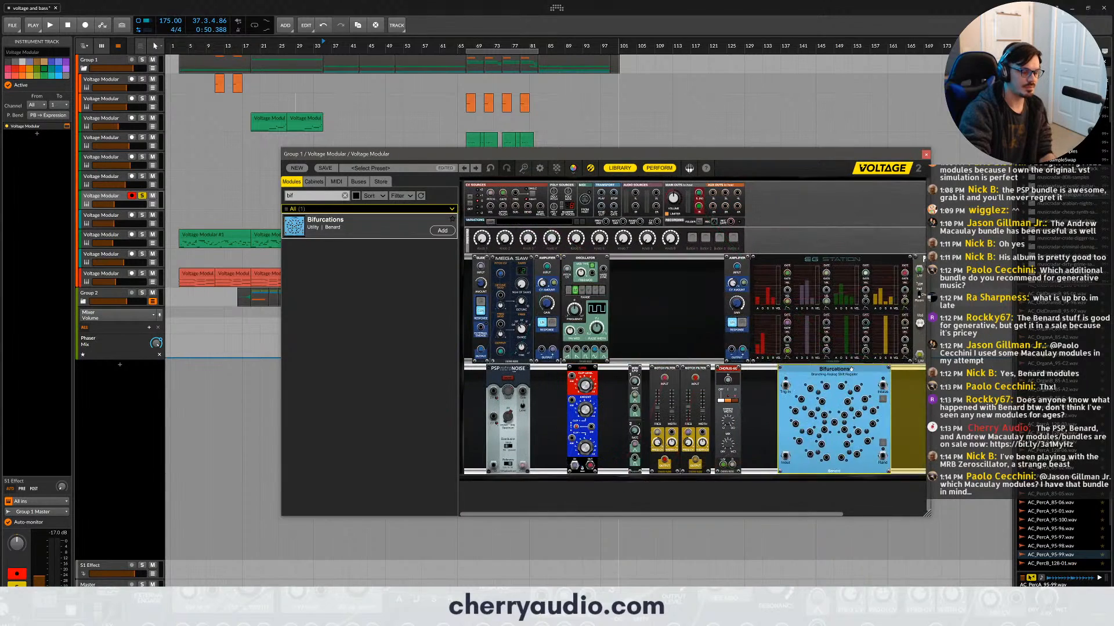
{"action": "scroll", "coordinate": [851, 369], "scroll_direction": "up", "scroll_amount": 5}
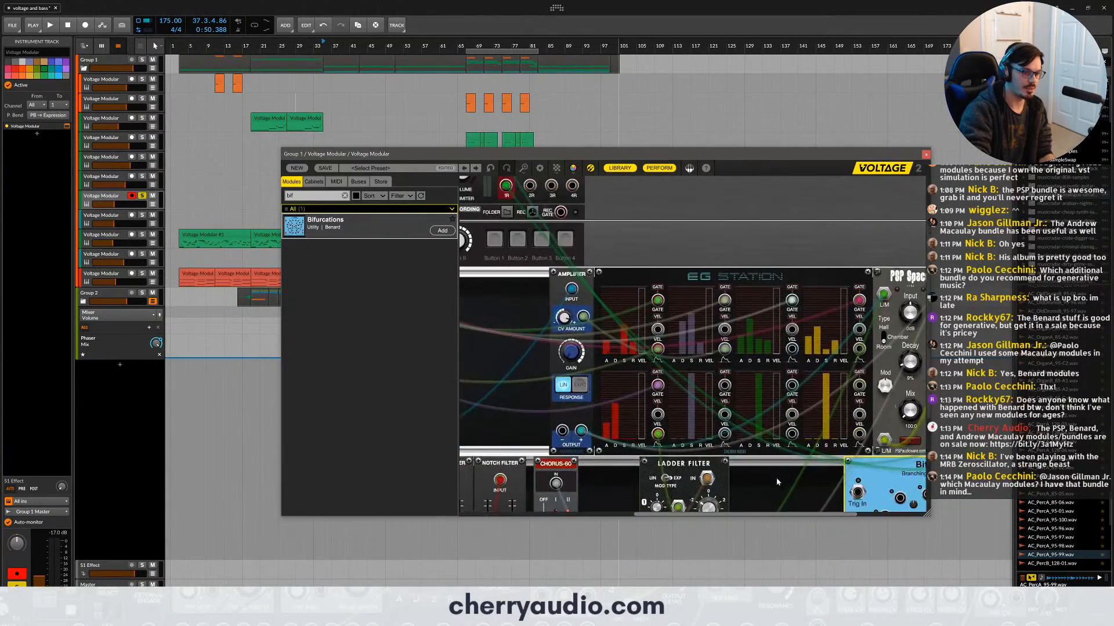
{"action": "scroll", "coordinate": [777, 482], "scroll_direction": "down", "scroll_amount": 3}
{"action": "left_click_drag", "start_coordinate": [779, 514], "coordinate": [921, 524]}
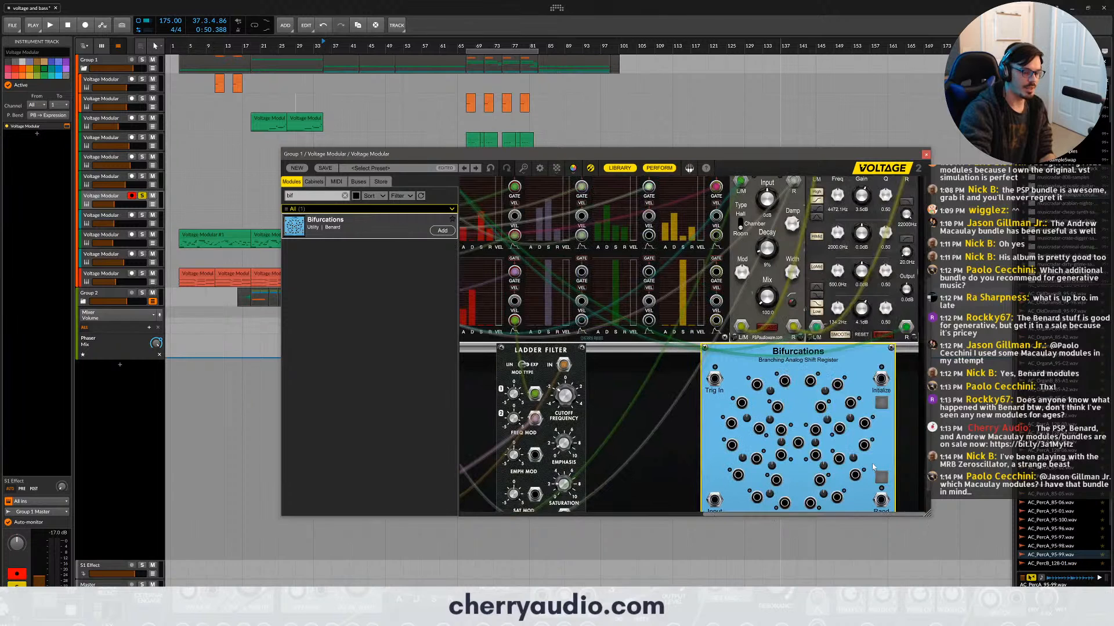
{"action": "scroll", "coordinate": [872, 467], "scroll_direction": "down", "scroll_amount": 1}
- Search the library for "shift", add an Analog Shift Register beside Bifurcations for comparison, and delete it again
{"action": "double_click", "coordinate": [331, 195]}
{"action": "type", "text": "shift"}
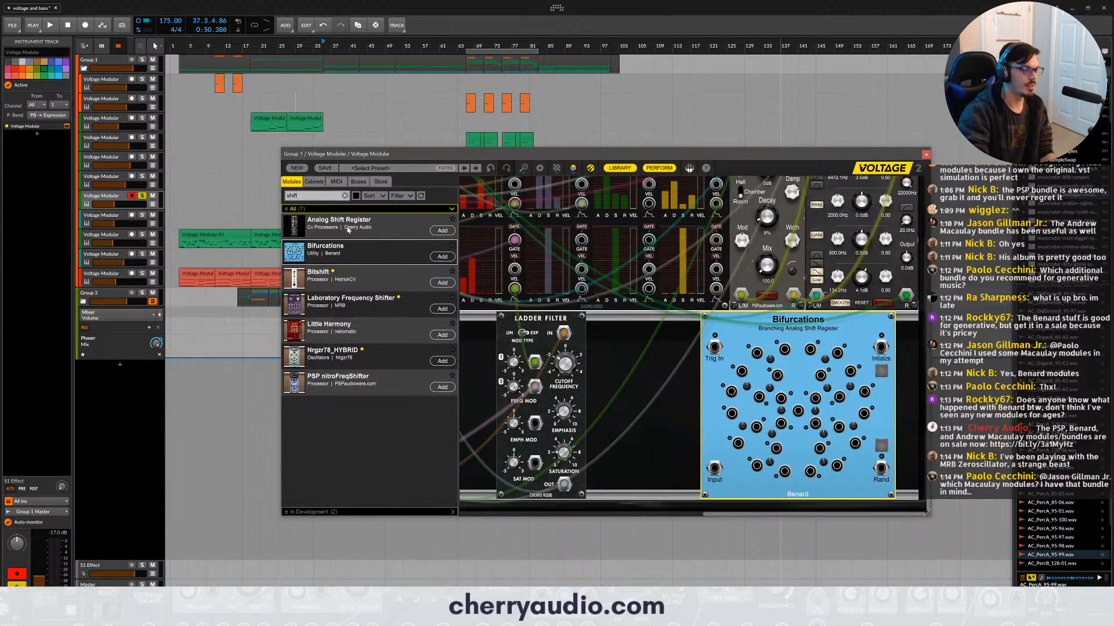
{"action": "left_click_drag", "start_coordinate": [348, 228], "coordinate": [700, 340]}
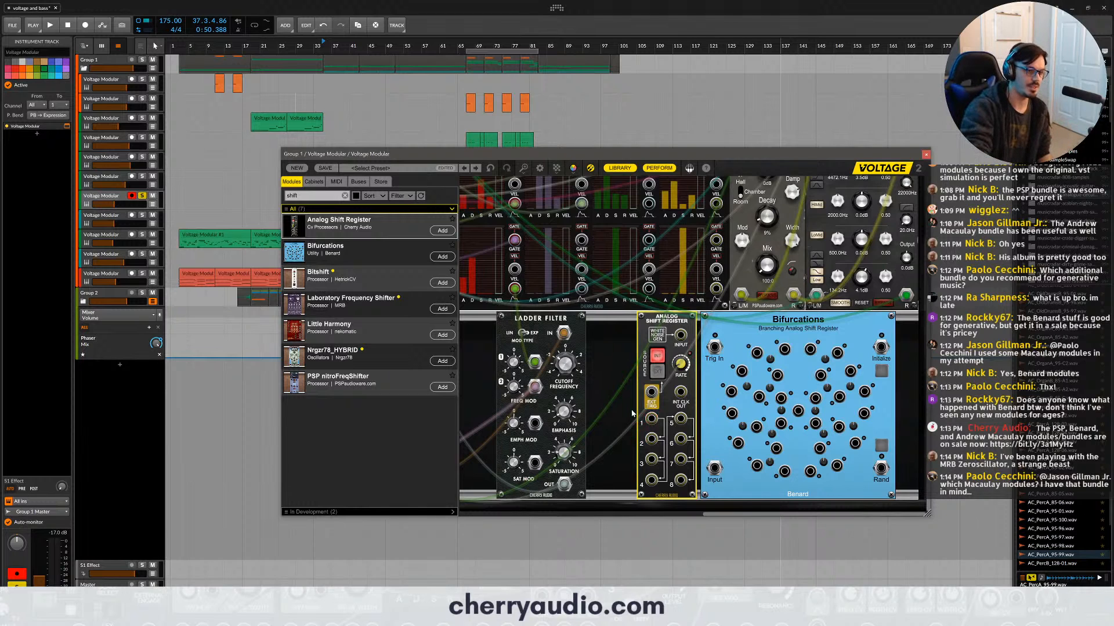
{"action": "key", "text": "Delete"}
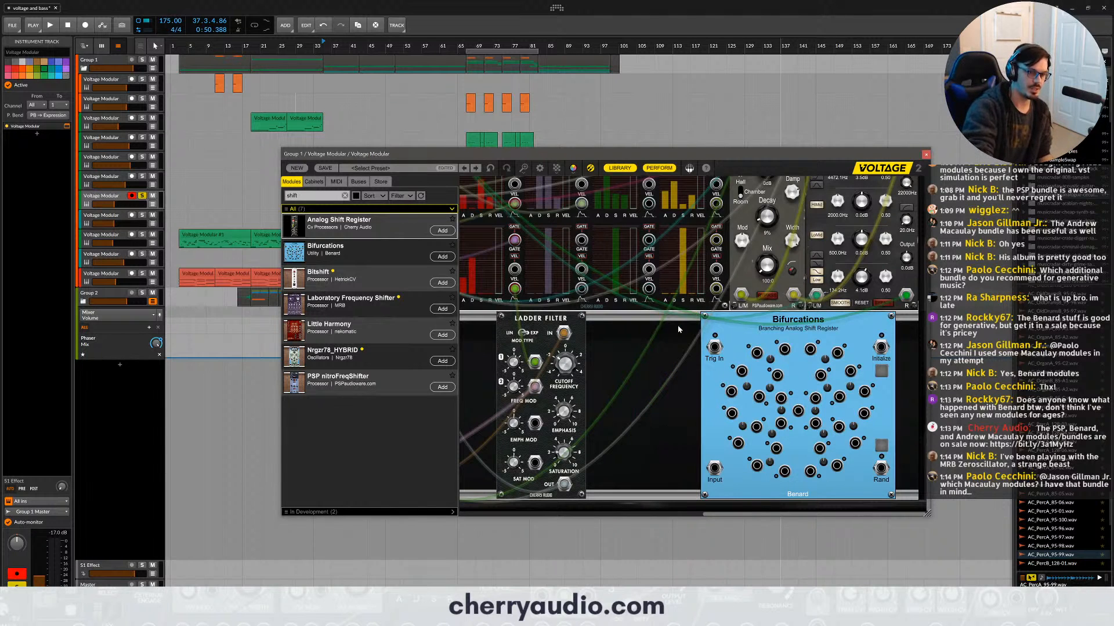
- Examine the branching outputs of the Bifurcations module and delete it from the patch
{"action": "left_click_drag", "start_coordinate": [760, 323], "coordinate": [756, 324]}
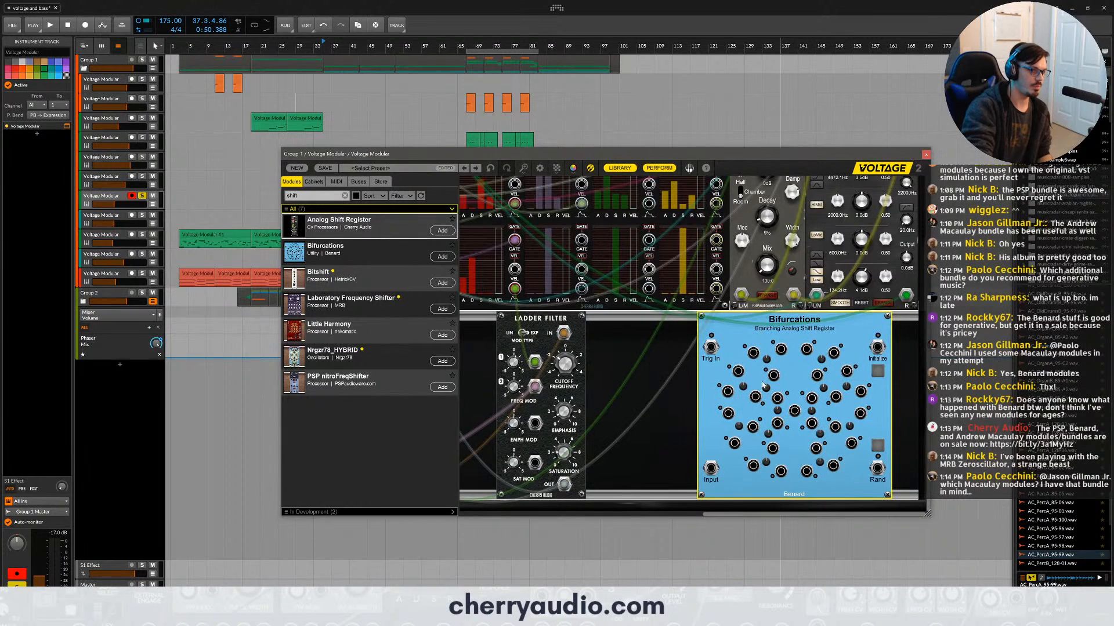
{"action": "mouse_move", "coordinate": [767, 382]}
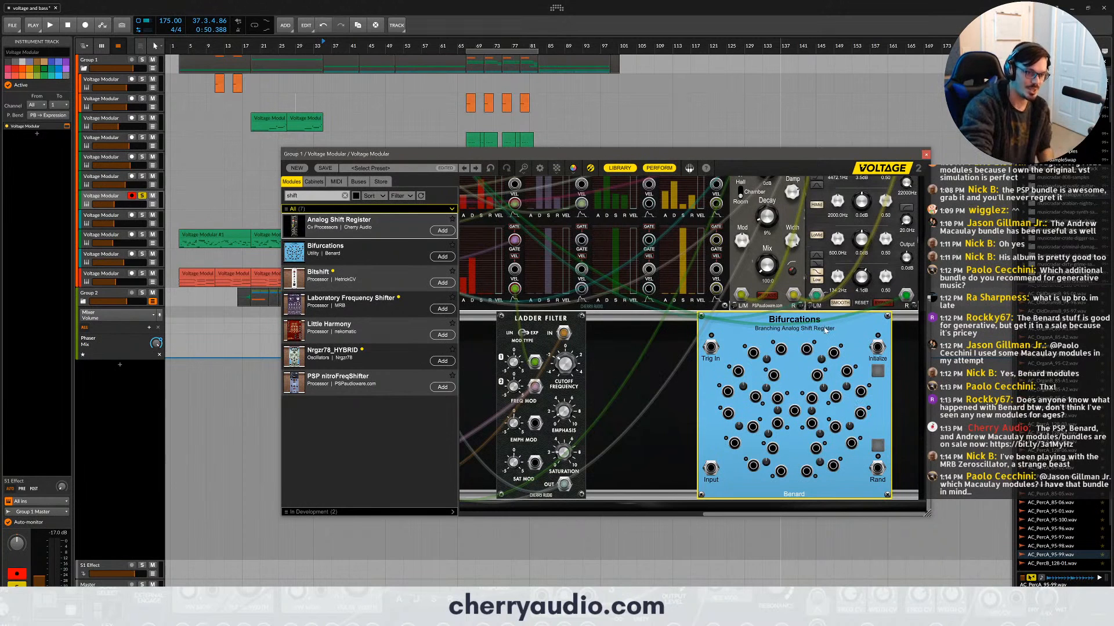
{"action": "key", "text": "Delete"}
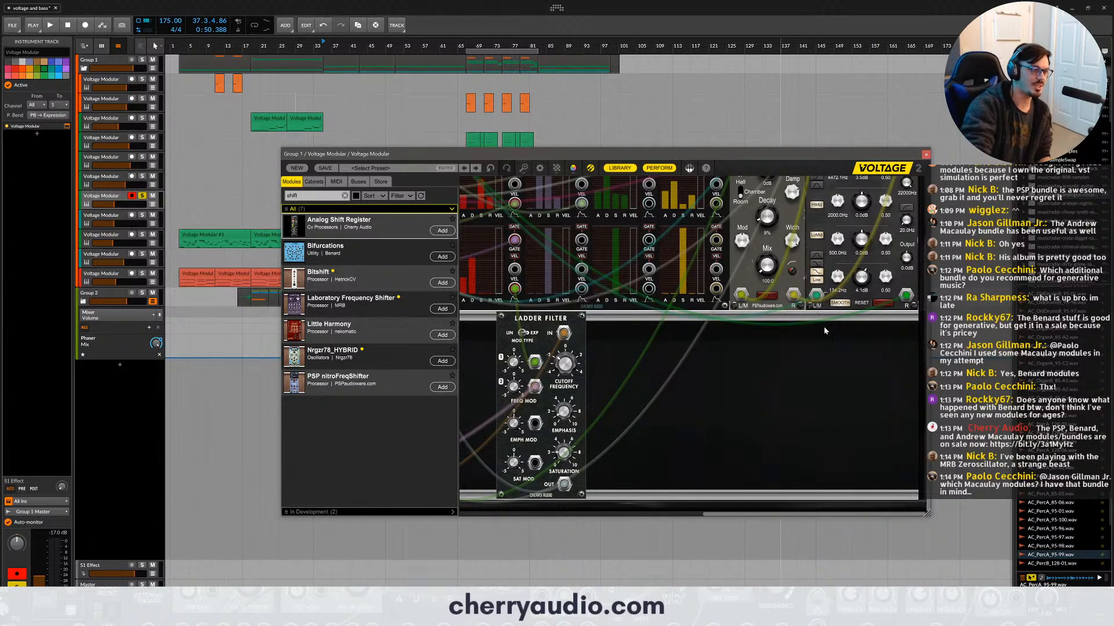
- Search the library for "random task" and place the Random Task module in the lower row's empty space beyond the Ladder Filter
{"action": "left_click", "coordinate": [346, 198]}
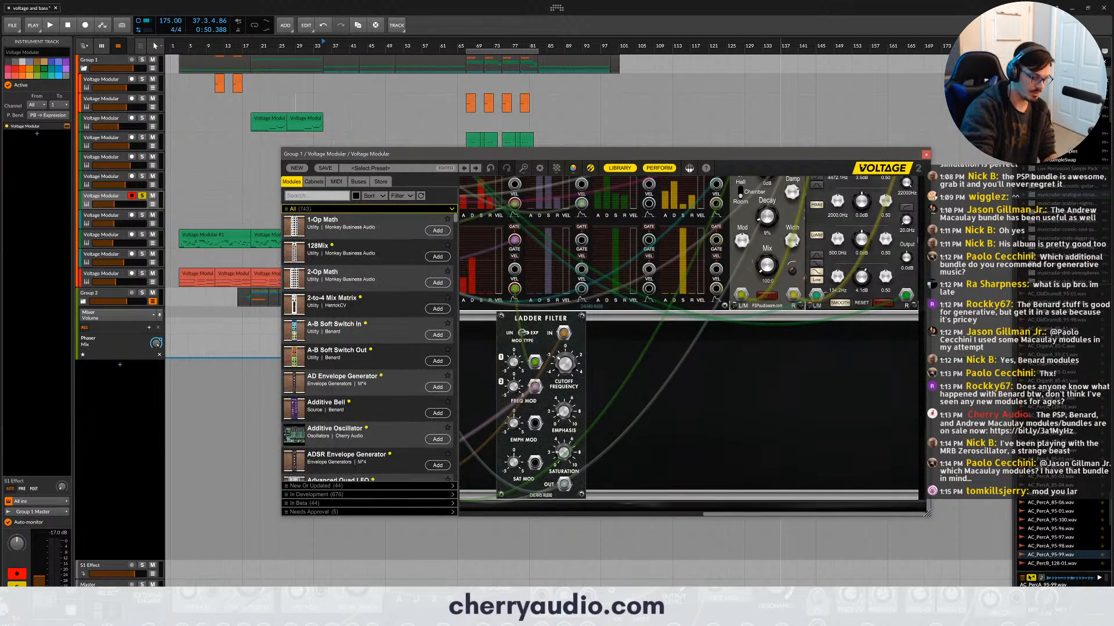
{"action": "type", "text": "randon"}
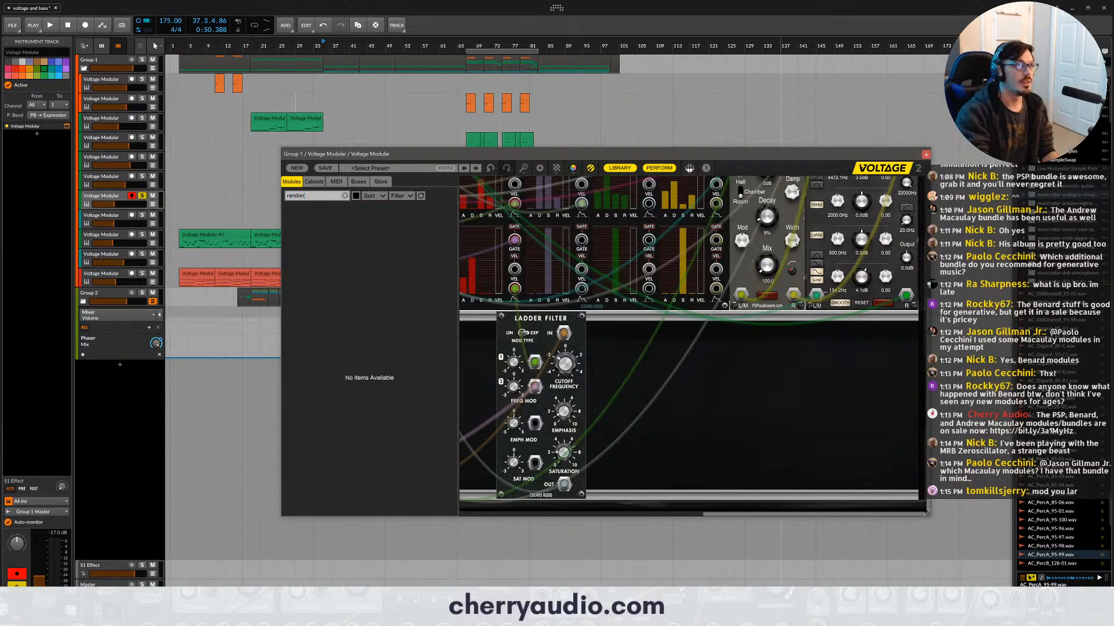
{"action": "key", "text": "BackSpace"}
{"action": "type", "text": "m task"}
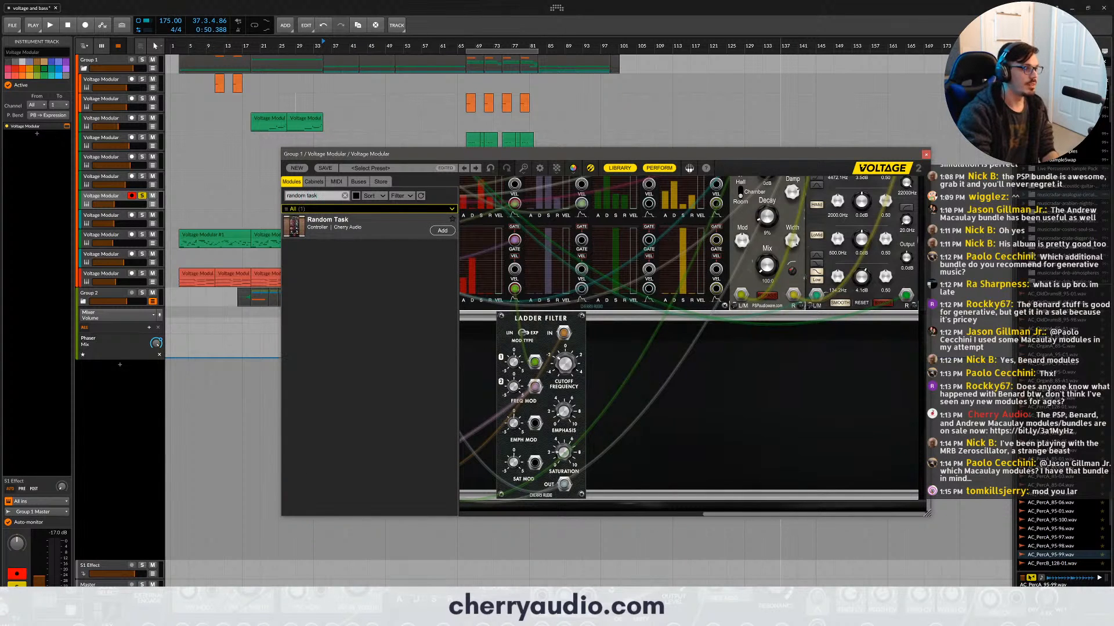
{"action": "left_click_drag", "start_coordinate": [328, 224], "coordinate": [786, 378]}
{"action": "left_click", "coordinate": [806, 376]}
{"action": "left_click_drag", "start_coordinate": [712, 321], "coordinate": [780, 332]}
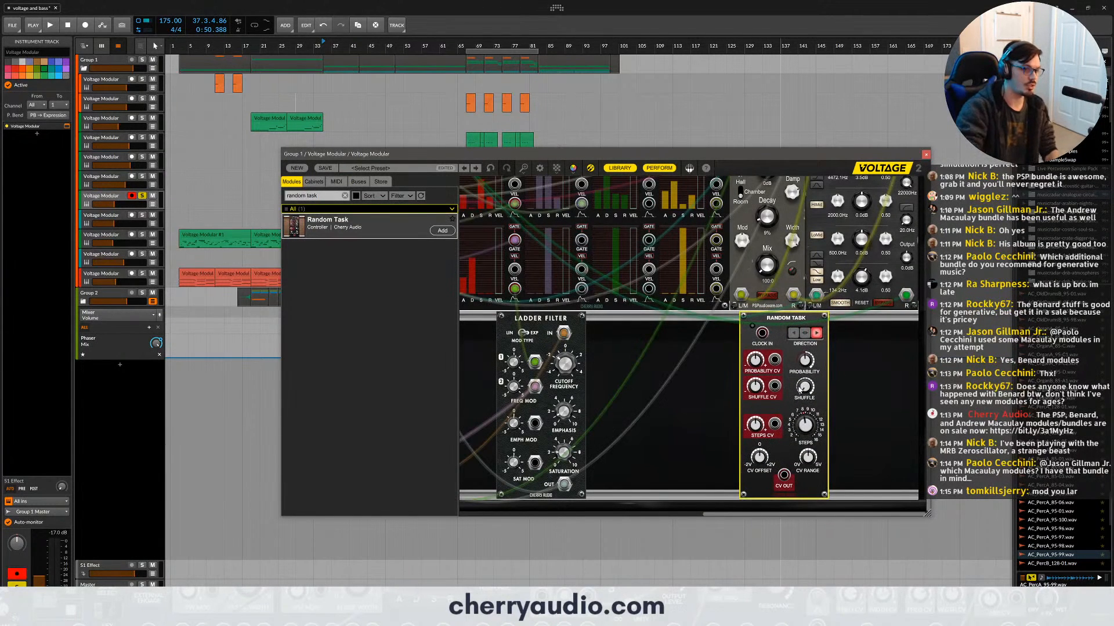
- Delete the Random Task module, and close the Voltage Modular window after clearing the library search
{"action": "mouse_move", "coordinate": [800, 391]}
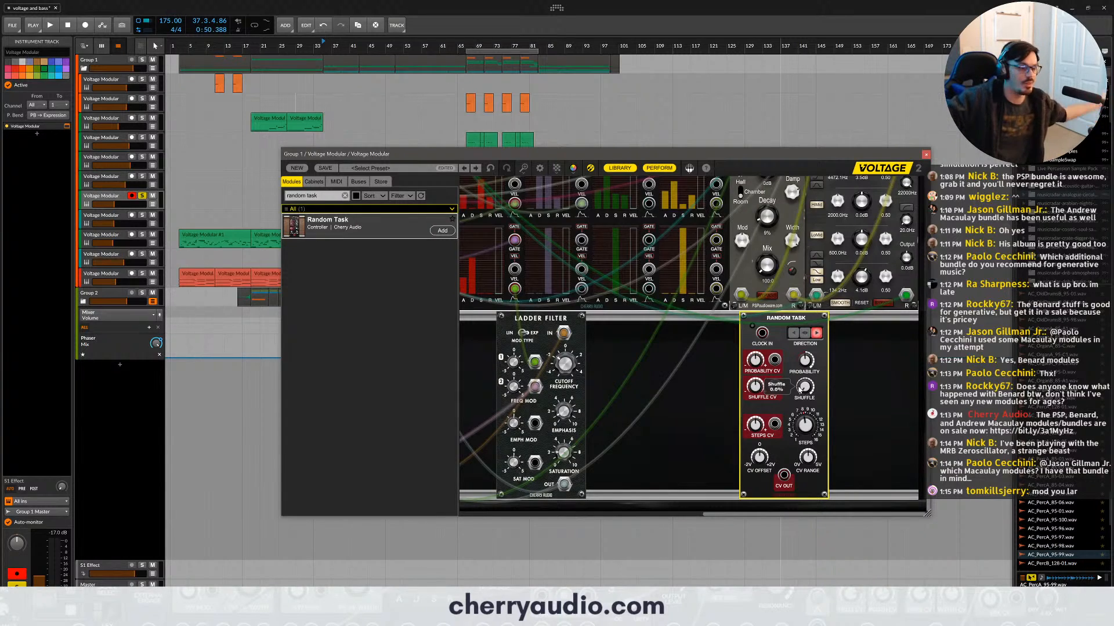
{"action": "key", "text": "Delete"}
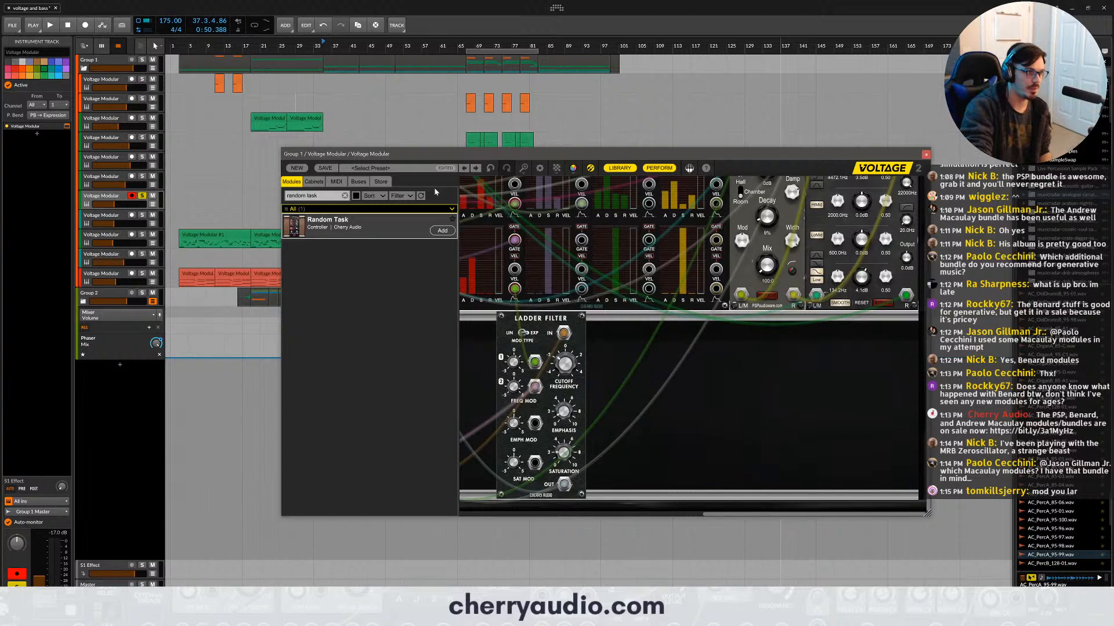
{"action": "left_click", "coordinate": [345, 195]}
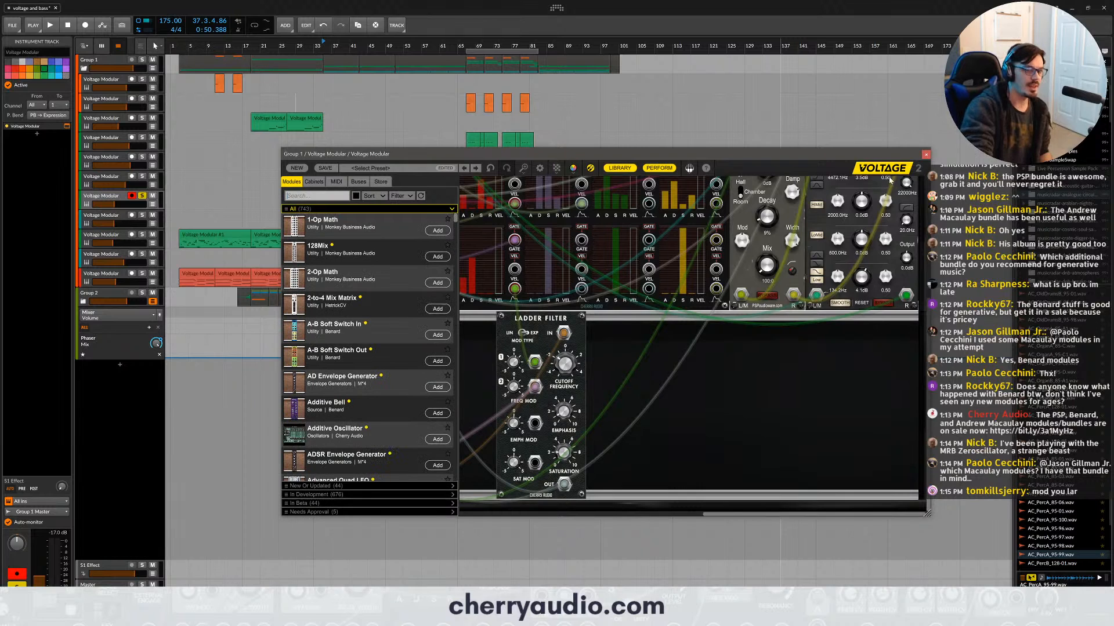
{"action": "left_click", "coordinate": [926, 154]}
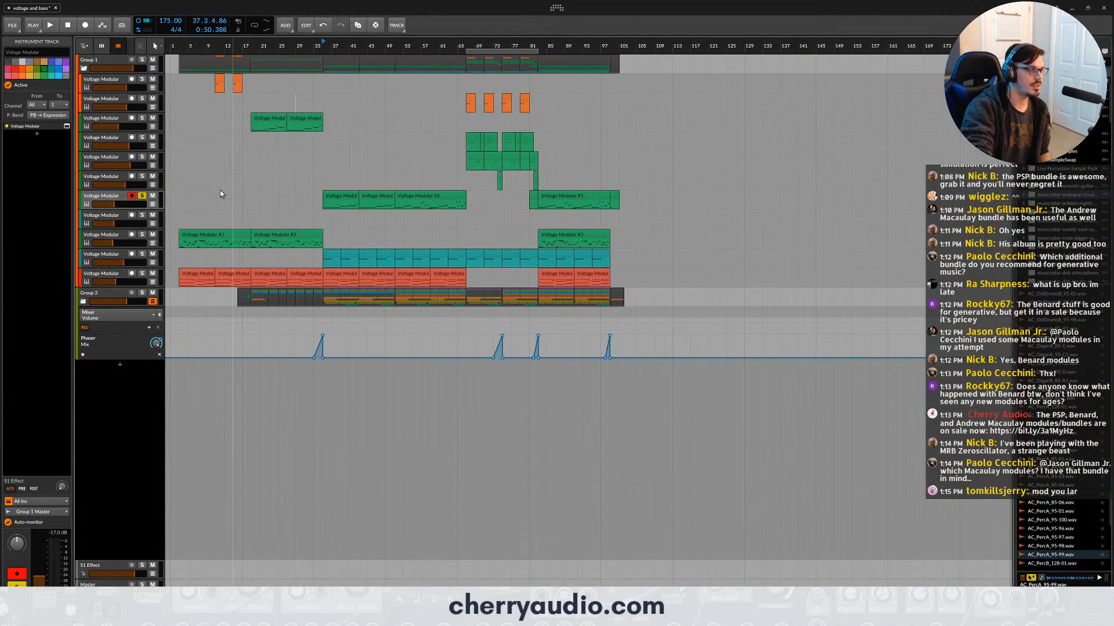
- Unsolo the seventh Voltage Modular track and solo the third one, with the playback start near bar 18
{"action": "left_click", "coordinate": [142, 196]}
{"action": "left_click", "coordinate": [113, 122]}
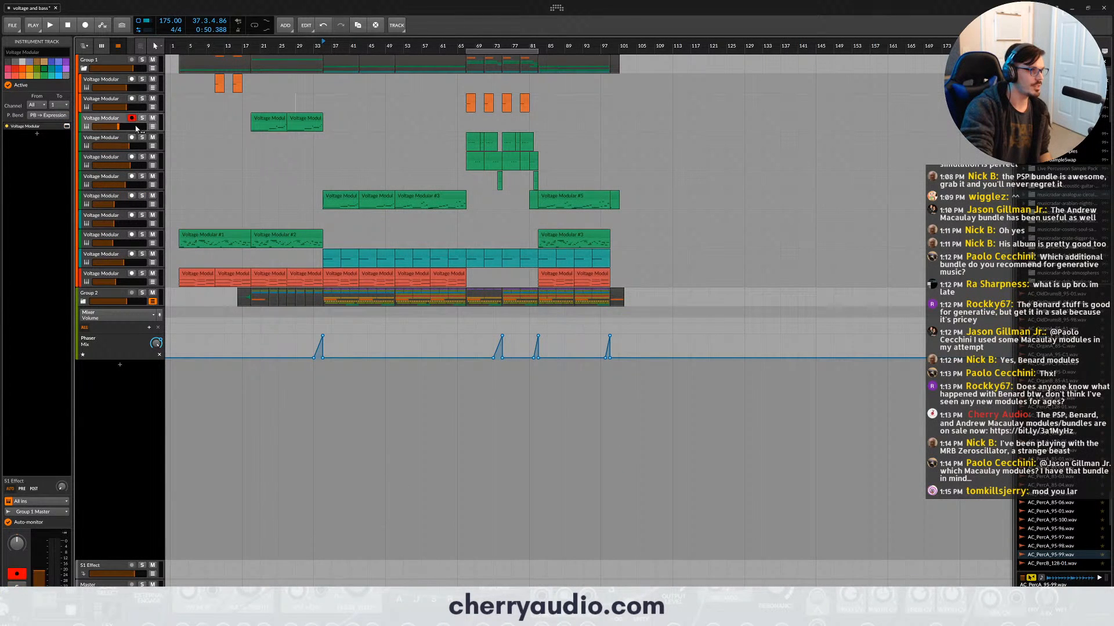
{"action": "left_click", "coordinate": [250, 57]}
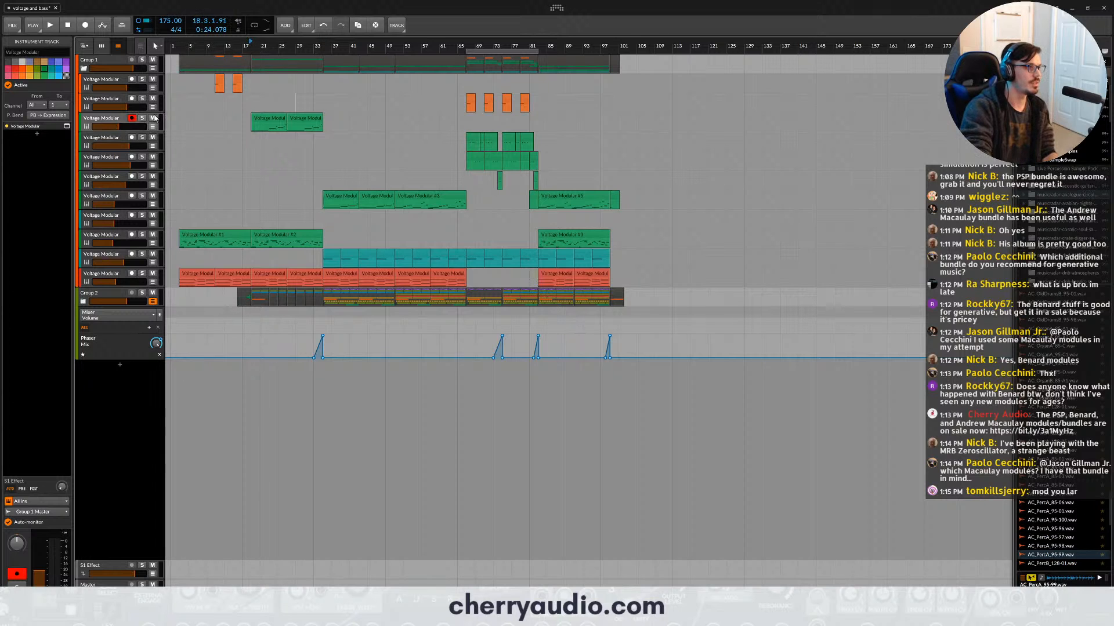
{"action": "key", "text": "s"}
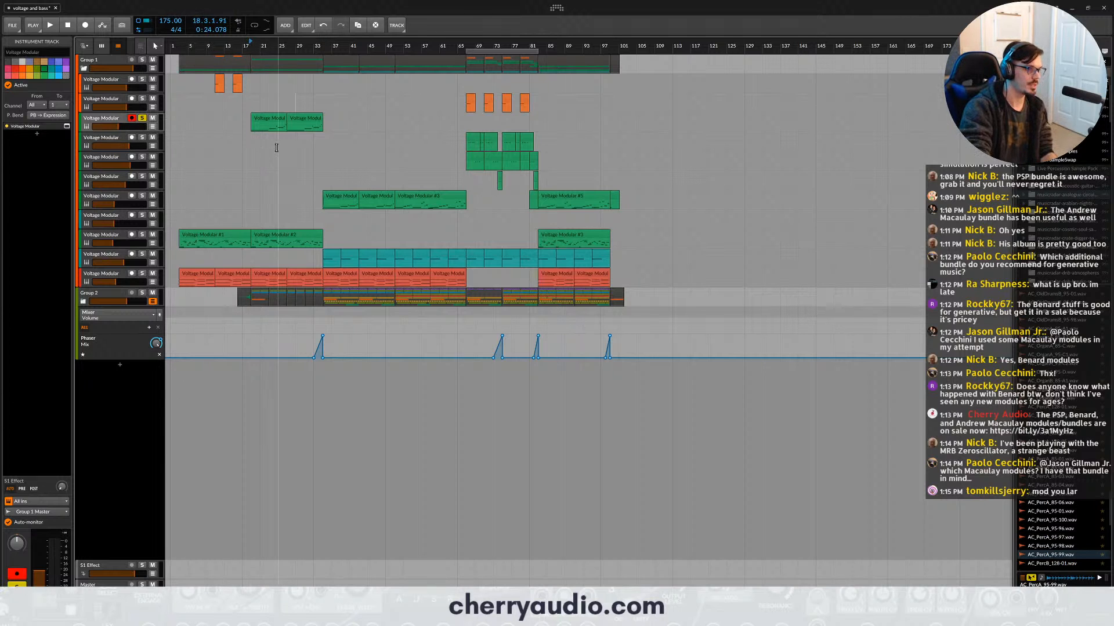
- Play the opening of the soloed track's first clip around bar 19 and stop playback
{"action": "scroll", "coordinate": [278, 145], "scroll_direction": "up", "scroll_amount": 6}
{"action": "scroll", "coordinate": [270, 87], "scroll_direction": "up", "scroll_amount": 1}
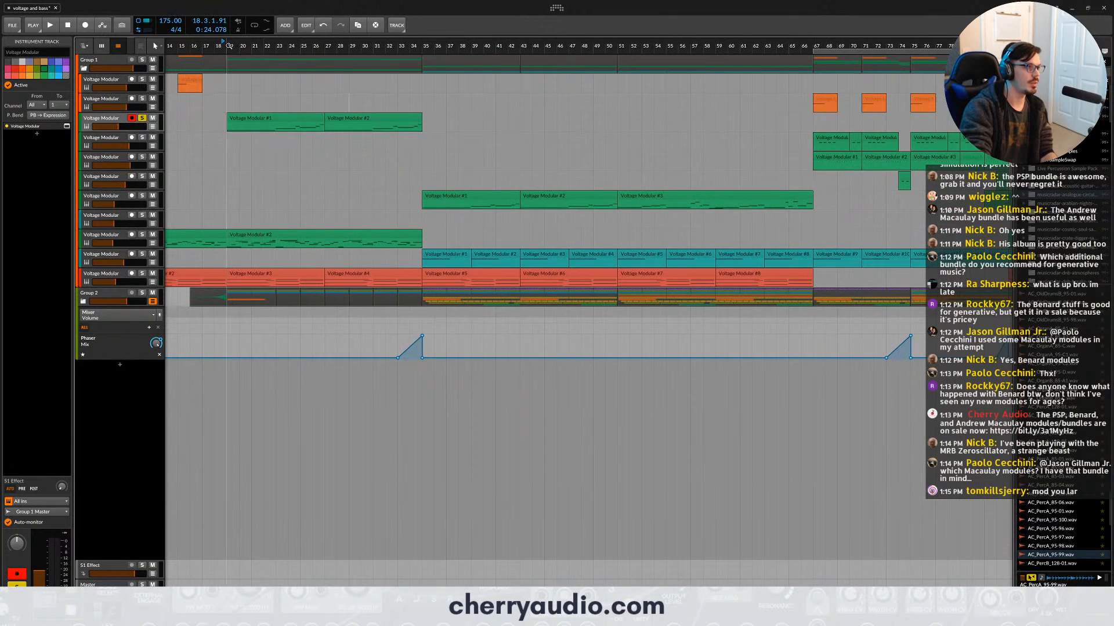
{"action": "key", "text": "space"}
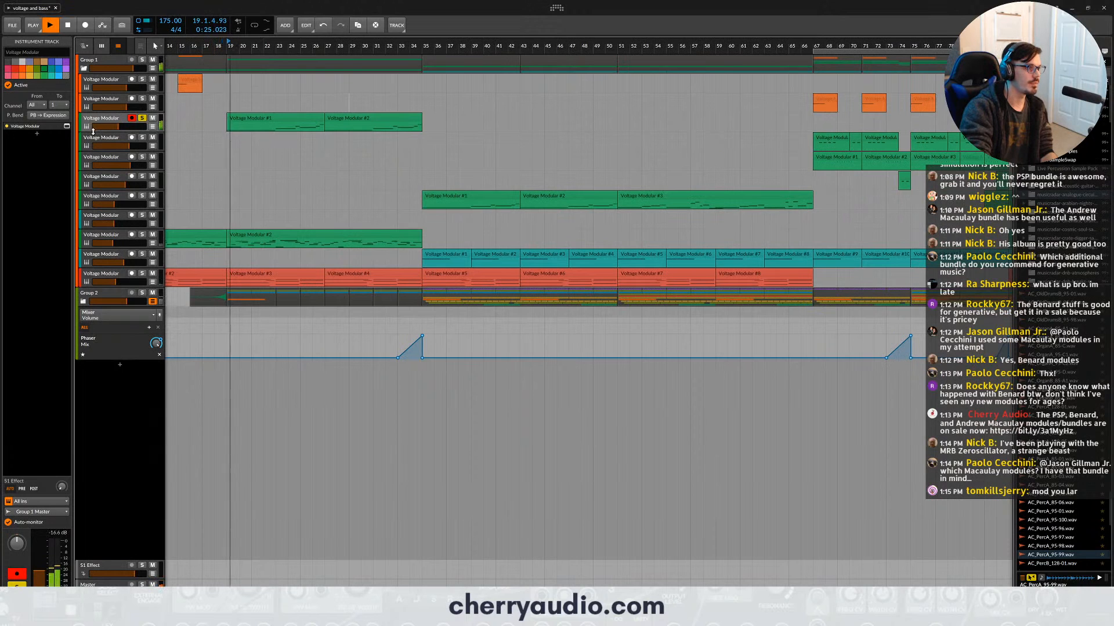
{"action": "key", "text": "space"}
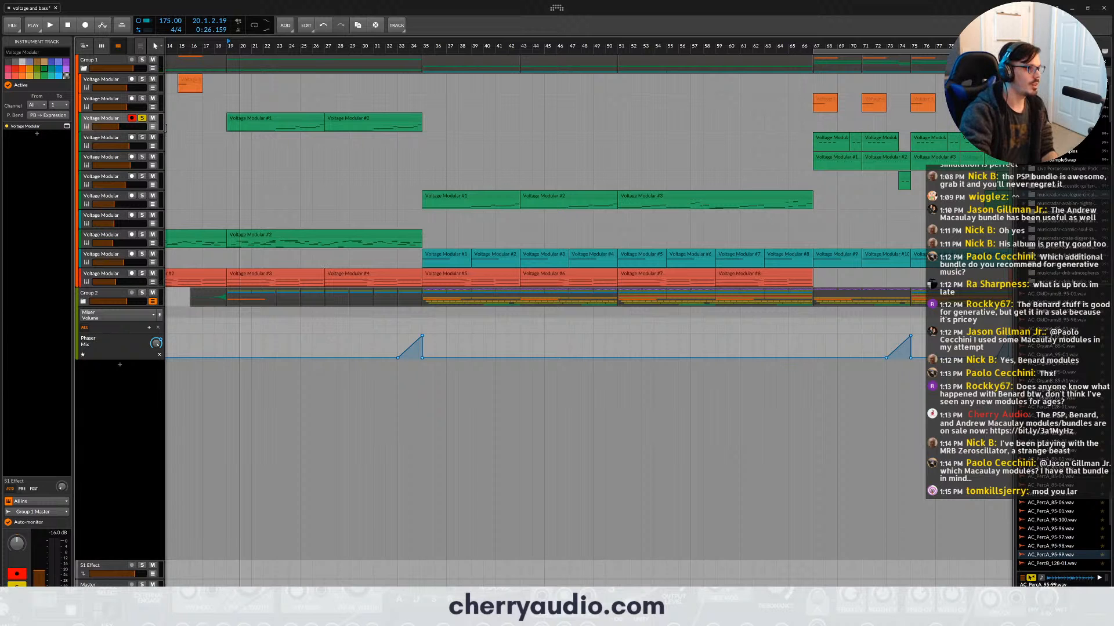
- Open the third track's Voltage Modular patch and hide its module library
{"action": "left_click", "coordinate": [67, 128]}
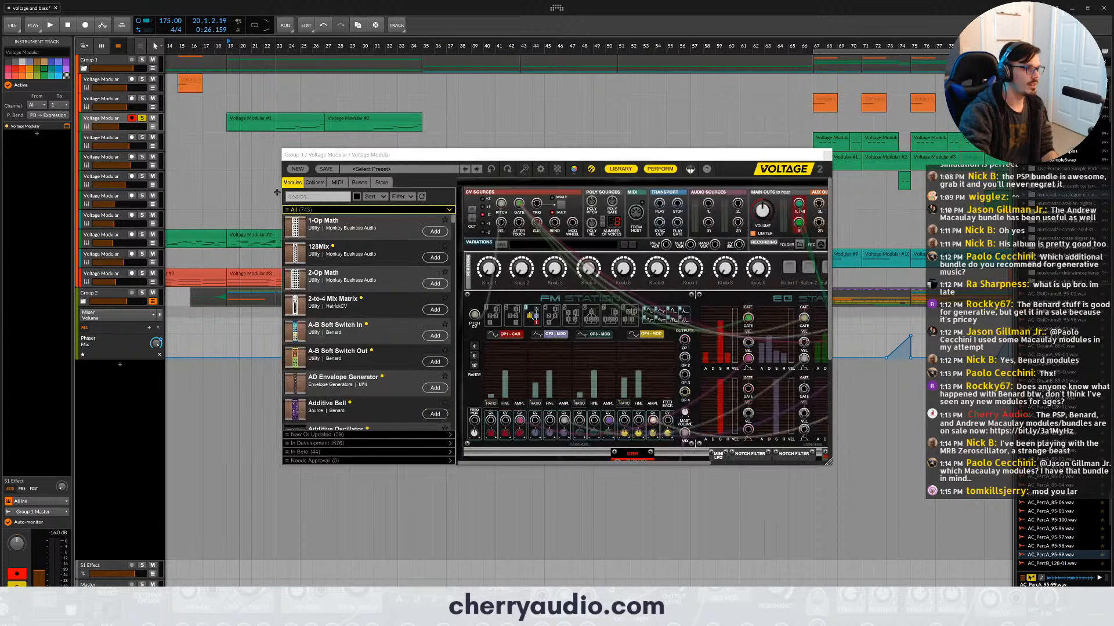
{"action": "scroll", "coordinate": [586, 284], "scroll_direction": "down", "scroll_amount": 3}
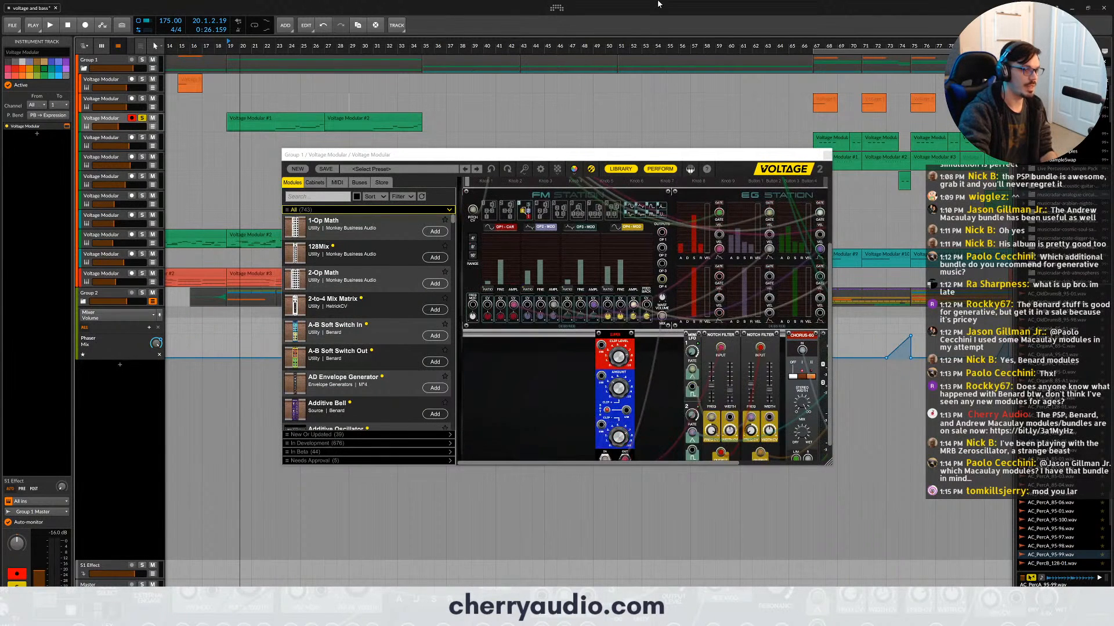
{"action": "left_click", "coordinate": [629, 169]}
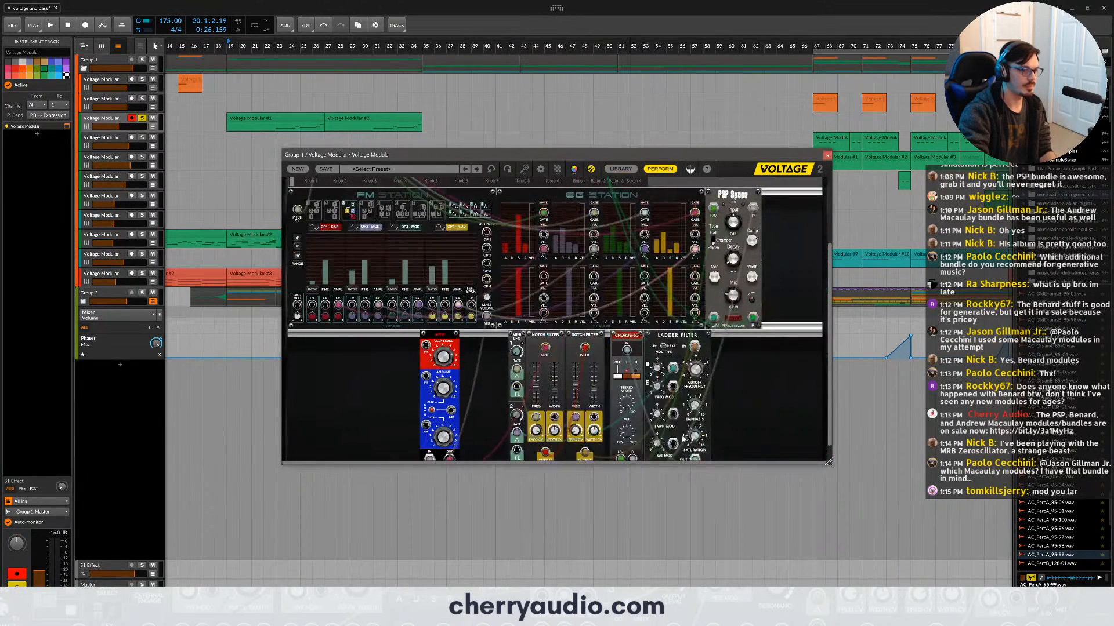
- Enlarge the Voltage Modular window, and move PSP Space away from EG Station and Chorus-60 with Ladder Filter away from the notch filters
{"action": "scroll", "coordinate": [634, 394], "scroll_direction": "down", "scroll_amount": 1}
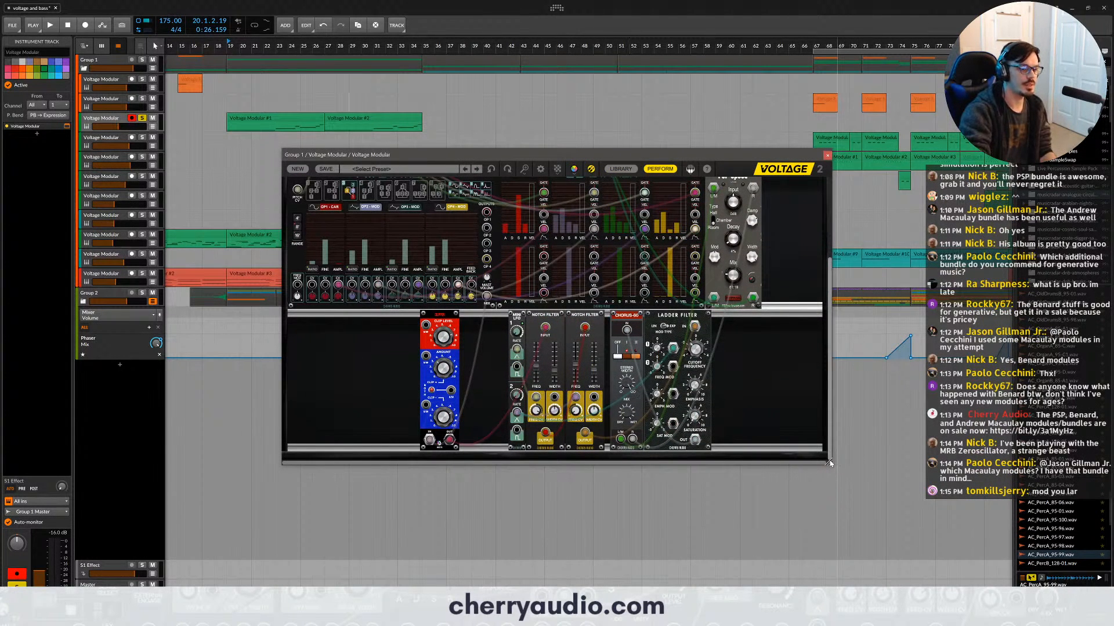
{"action": "left_click_drag", "start_coordinate": [830, 460], "coordinate": [1044, 526]}
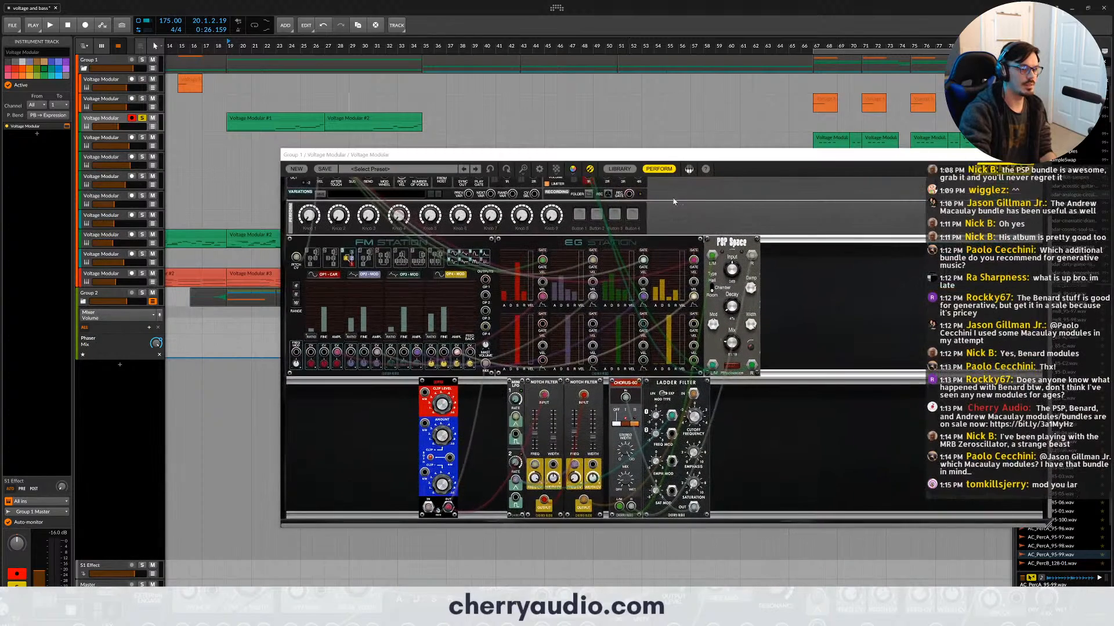
{"action": "left_click_drag", "start_coordinate": [716, 242], "coordinate": [790, 244]}
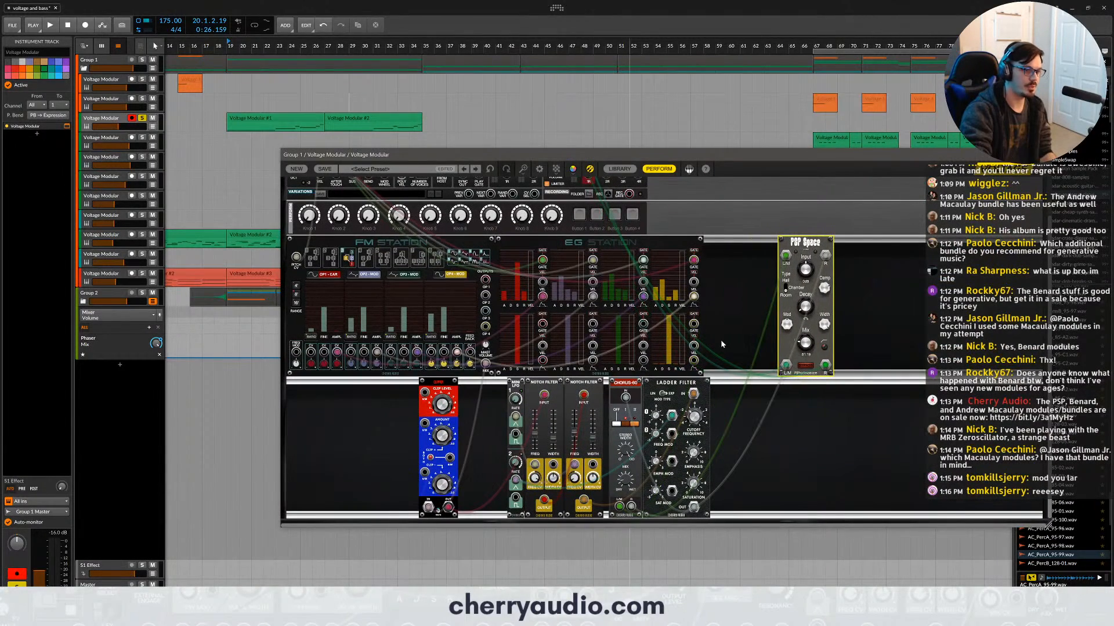
{"action": "left_click_drag", "start_coordinate": [750, 413], "coordinate": [763, 386]}
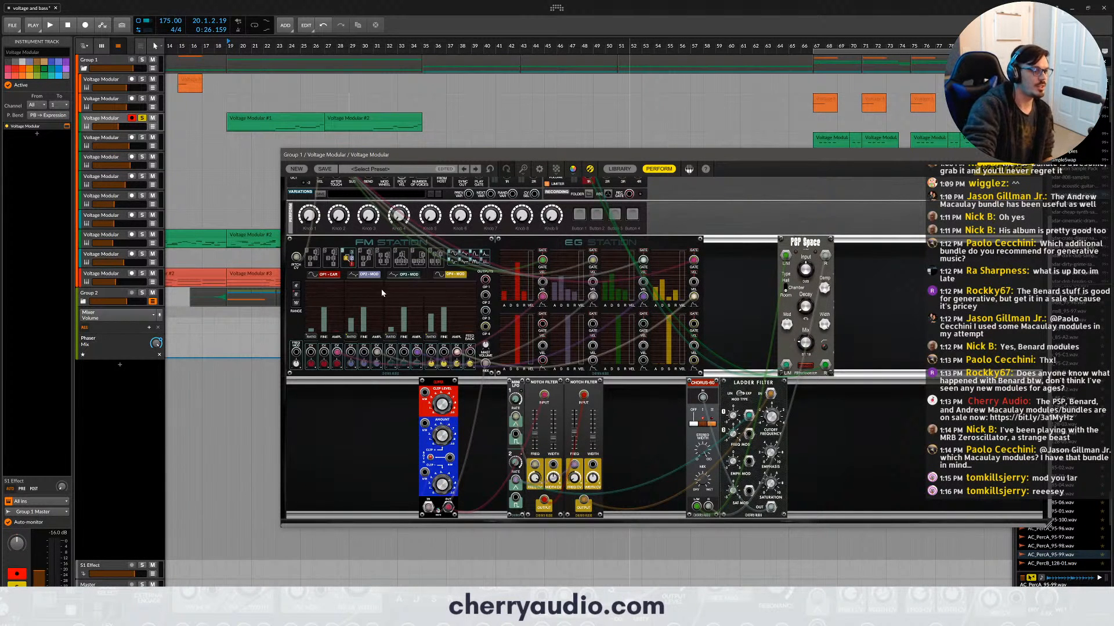
- Examine the FM Station's algorithm and operators together with the EG Station envelopes that modulate them
{"action": "scroll", "coordinate": [360, 291], "scroll_direction": "up", "scroll_amount": 4}
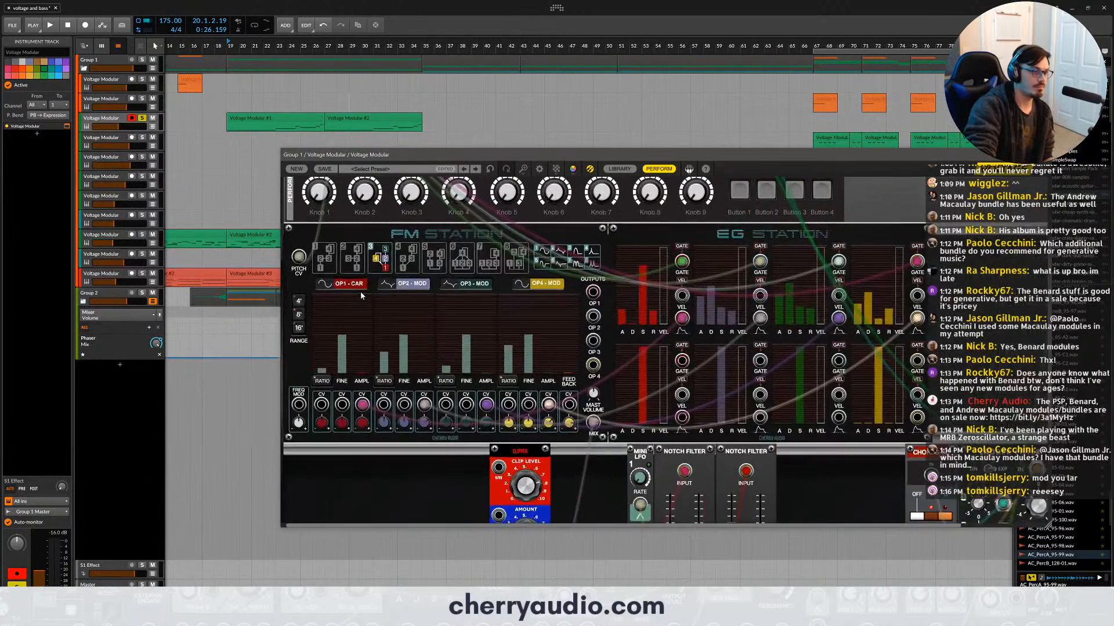
{"action": "scroll", "coordinate": [360, 291], "scroll_direction": "up", "scroll_amount": 1}
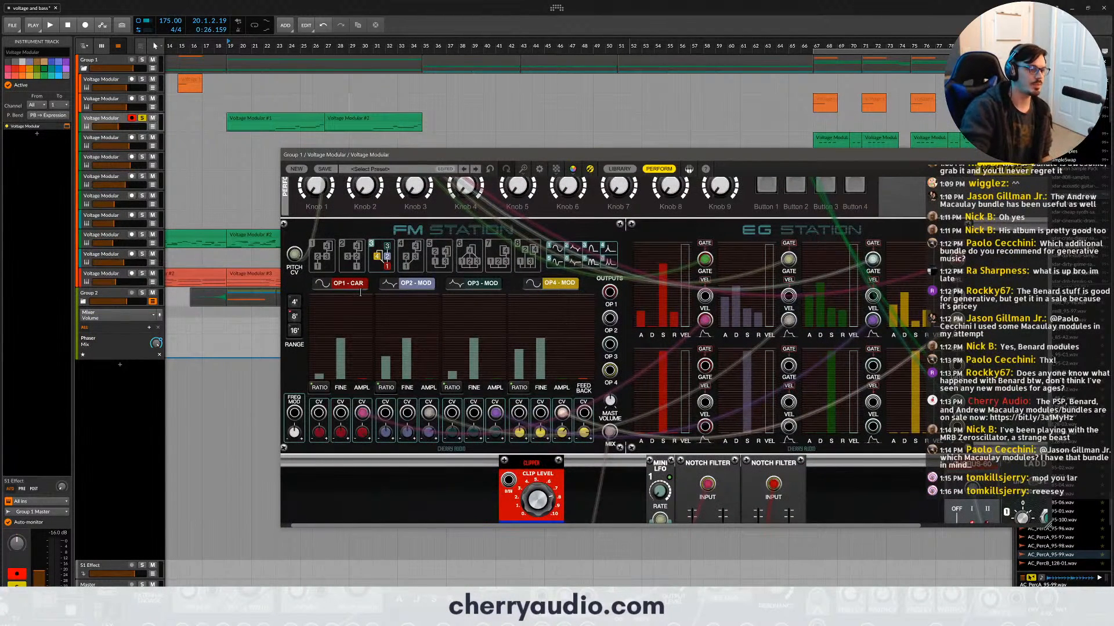
{"action": "left_click", "coordinate": [530, 287]}
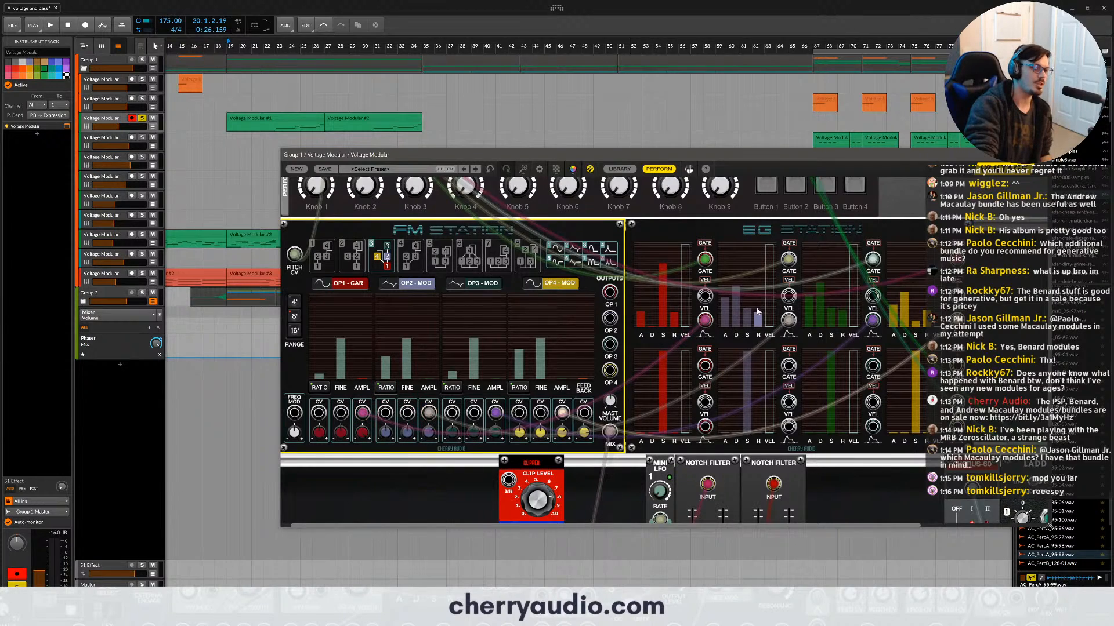
{"action": "mouse_move", "coordinate": [757, 312]}
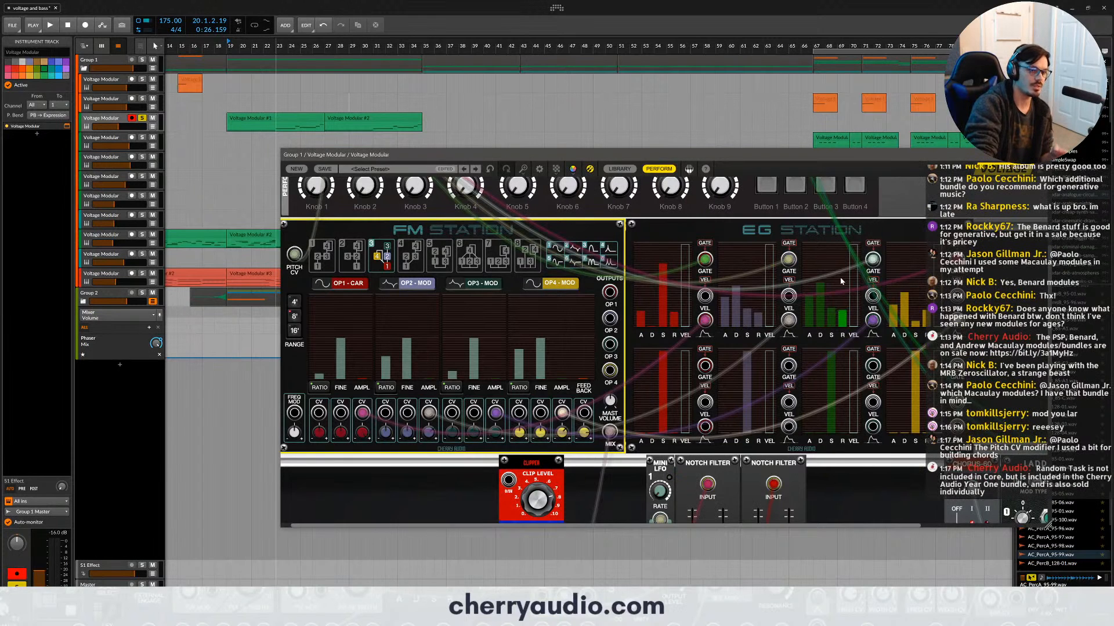
{"action": "mouse_move", "coordinate": [895, 270]}
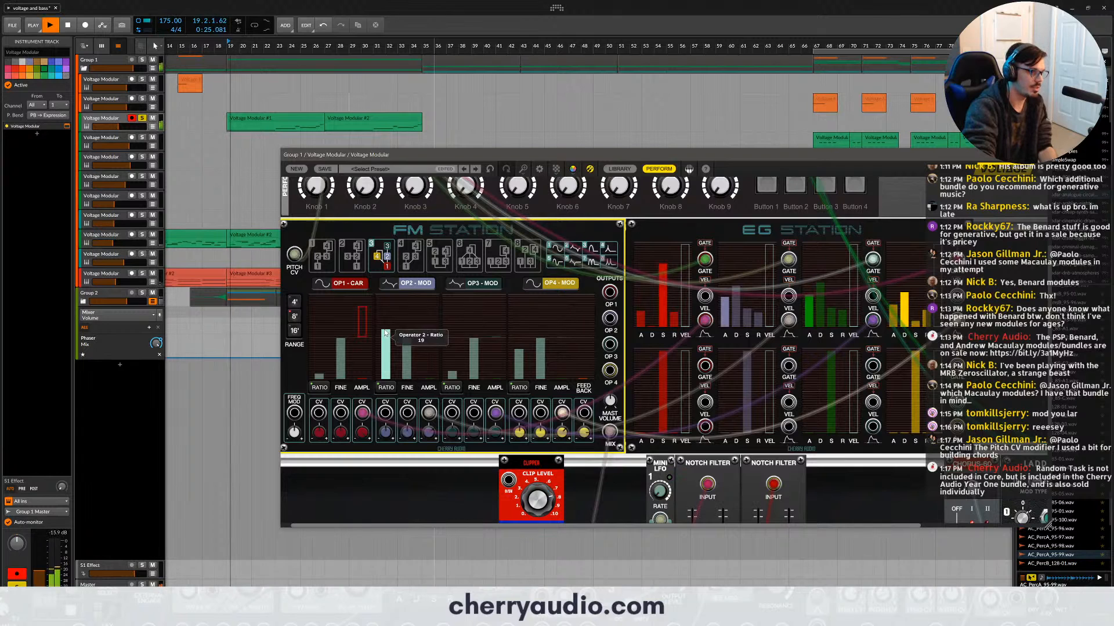
- Audition the clip while trying an Operator 2 ratio of 19 and Operator 2 amplitude CV amounts between 1.2% and 27.8%
{"action": "mouse_move", "coordinate": [387, 373]}
{"action": "left_mouse_down"}
{"action": "mouse_move", "coordinate": [385, 341]}
{"action": "mouse_move", "coordinate": [389, 353]}
{"action": "left_mouse_up"}
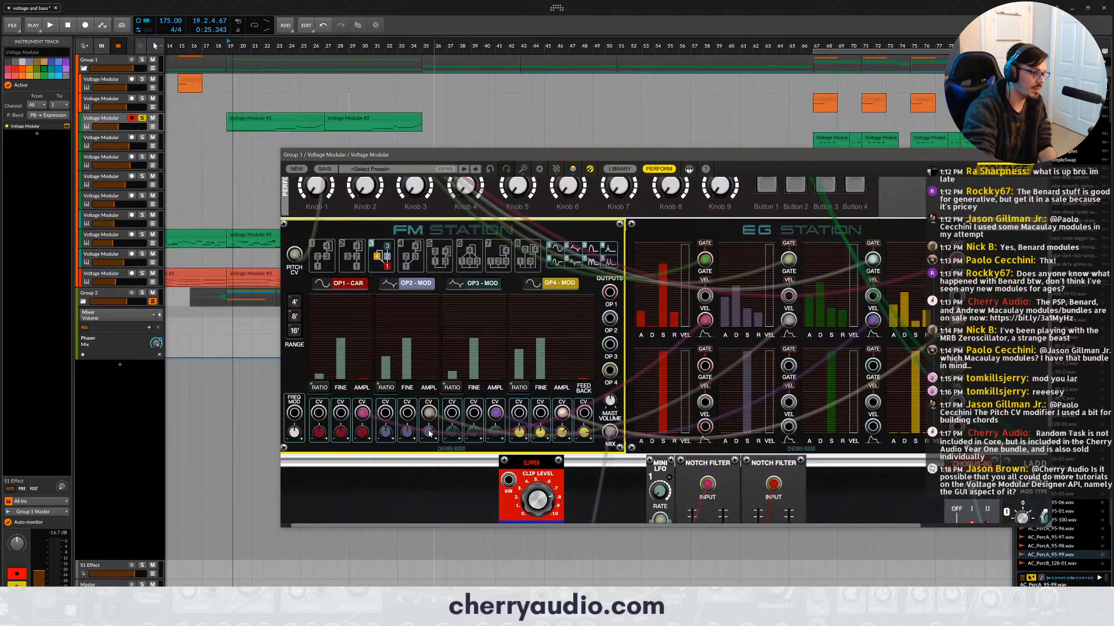
{"action": "key", "text": "space"}
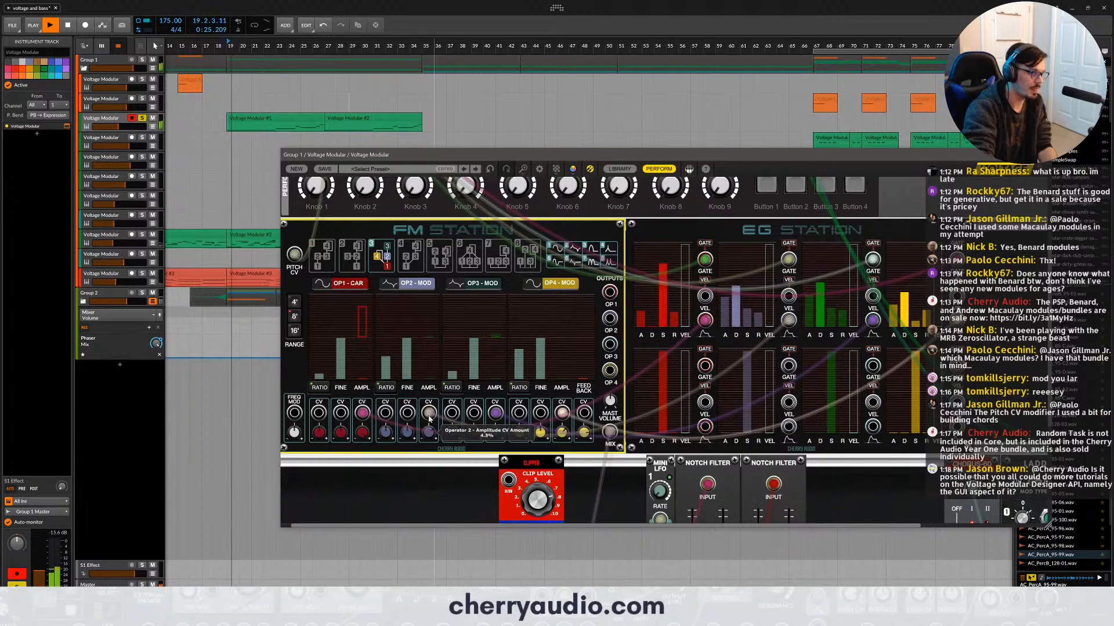
{"action": "key", "text": "space"}
{"action": "key", "text": "space"}
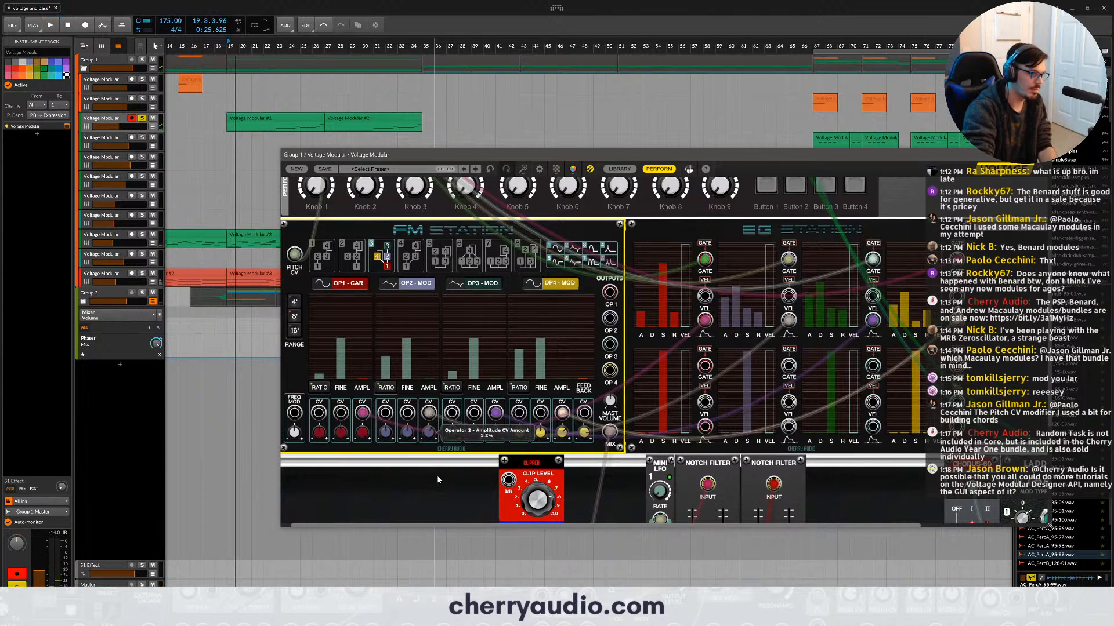
{"action": "key", "text": "space"}
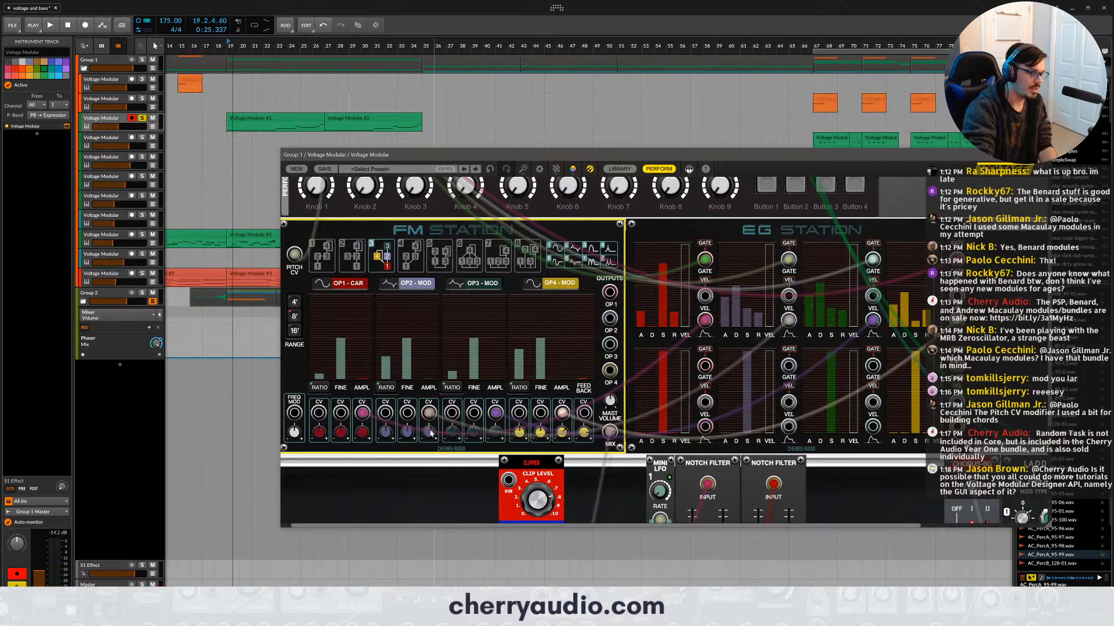
{"action": "key", "text": "space"}
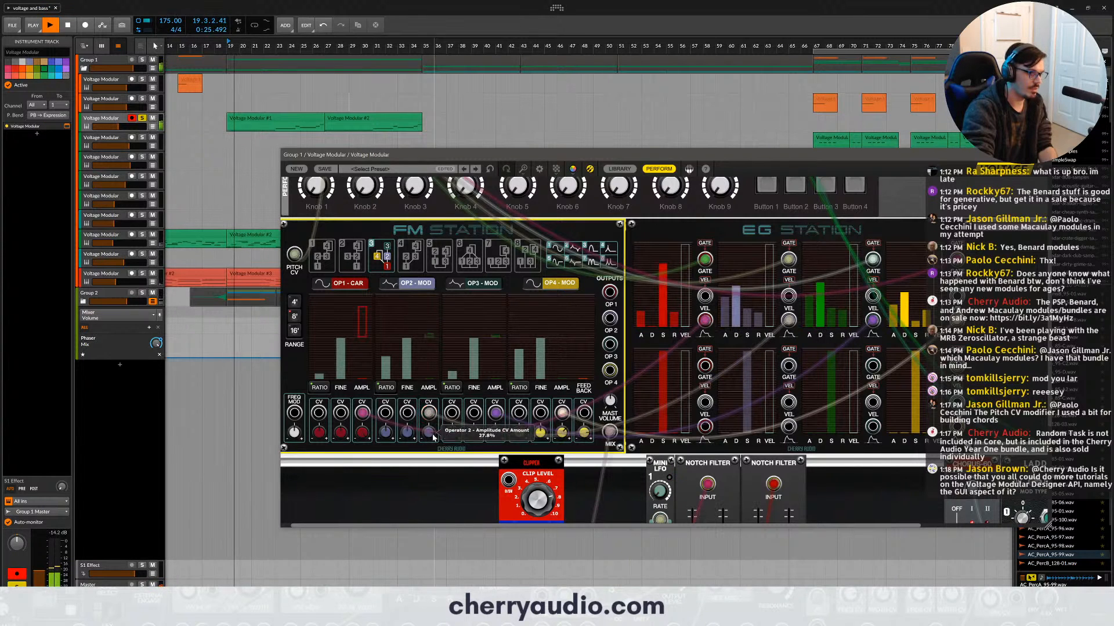
{"action": "key", "text": "space"}
{"action": "key", "text": "space"}
{"action": "key", "text": "space"}
{"action": "left_click_drag", "start_coordinate": [432, 438], "coordinate": [437, 468]}
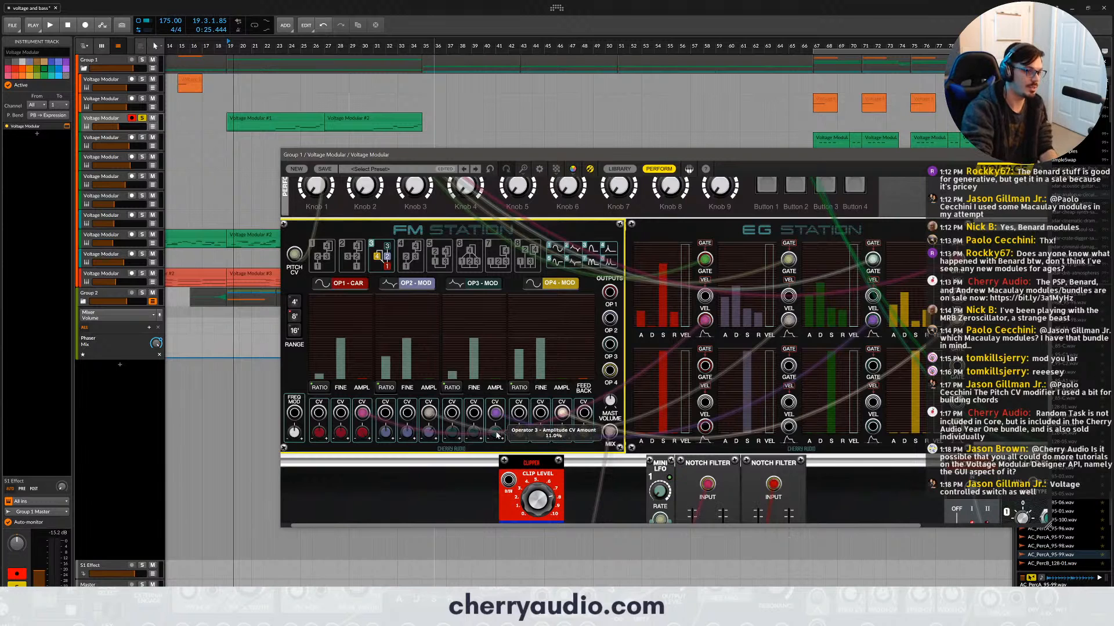
- Replay the clip while trying amplitude CV amounts of 11.0% on Operator 3, 2.3% on Operator 4 and 8.3% on Operator 2
{"action": "key", "text": "space"}
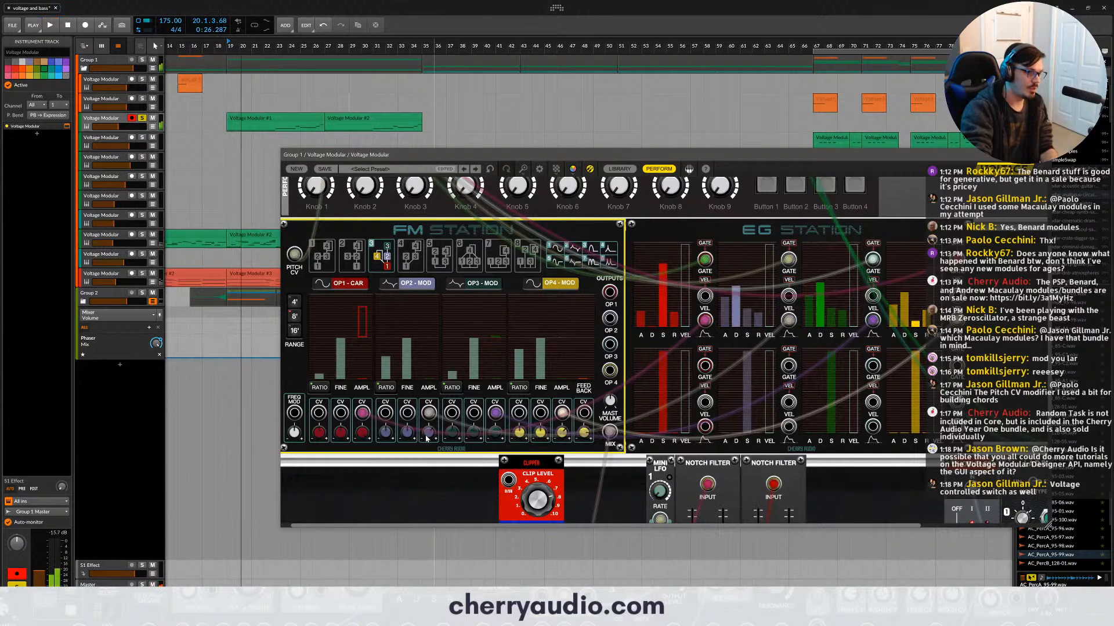
{"action": "key", "text": "space"}
{"action": "key", "text": "space"}
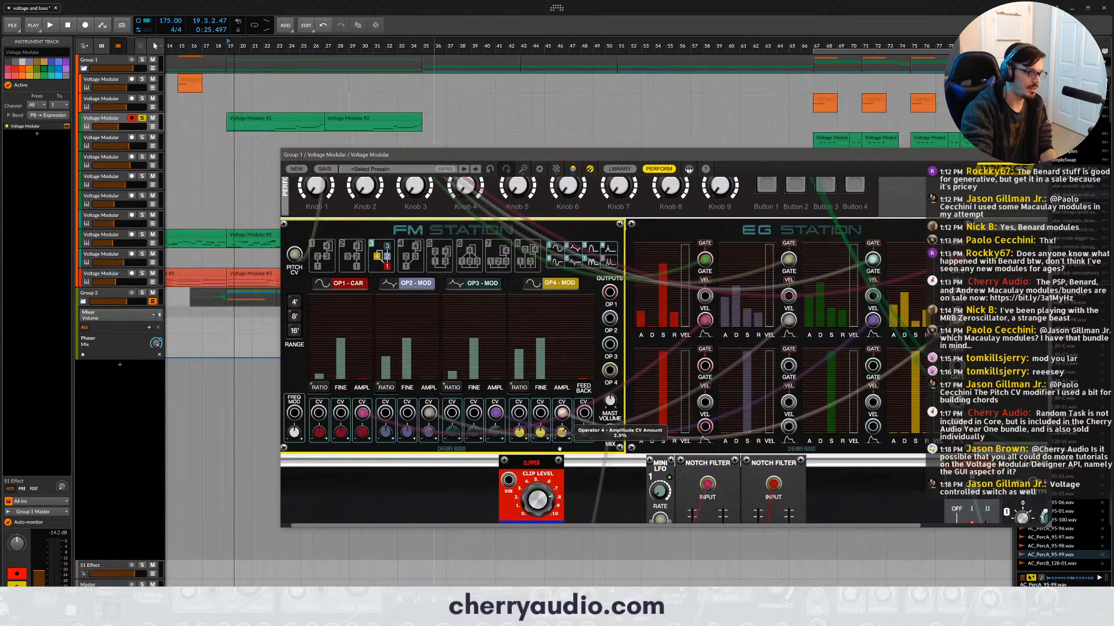
{"action": "key", "text": "space"}
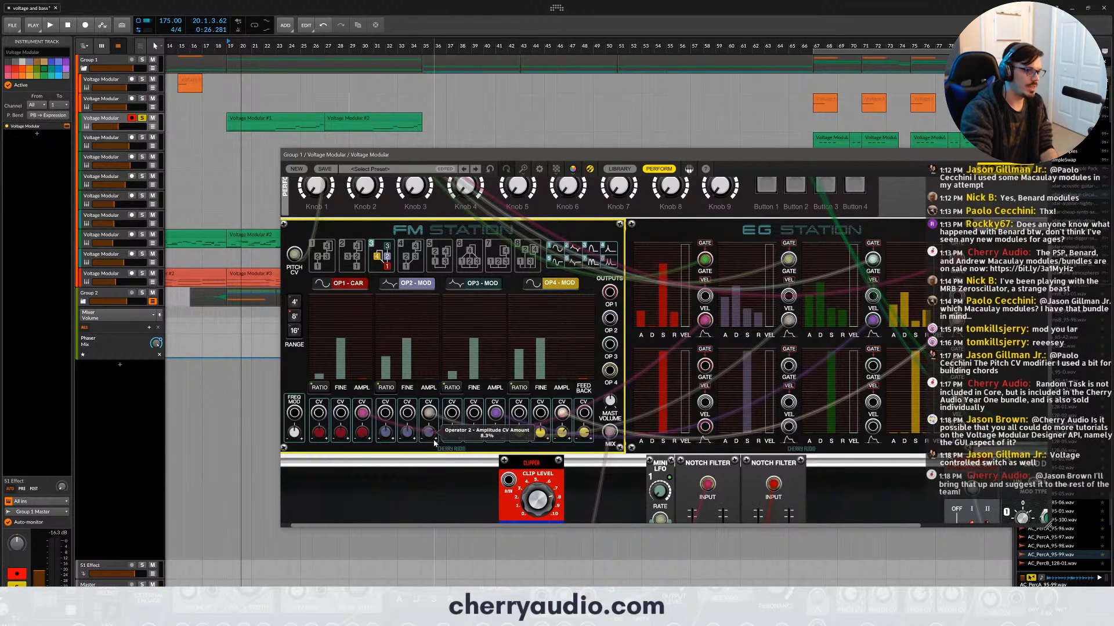
{"action": "key", "text": "space"}
{"action": "key", "text": "space"}
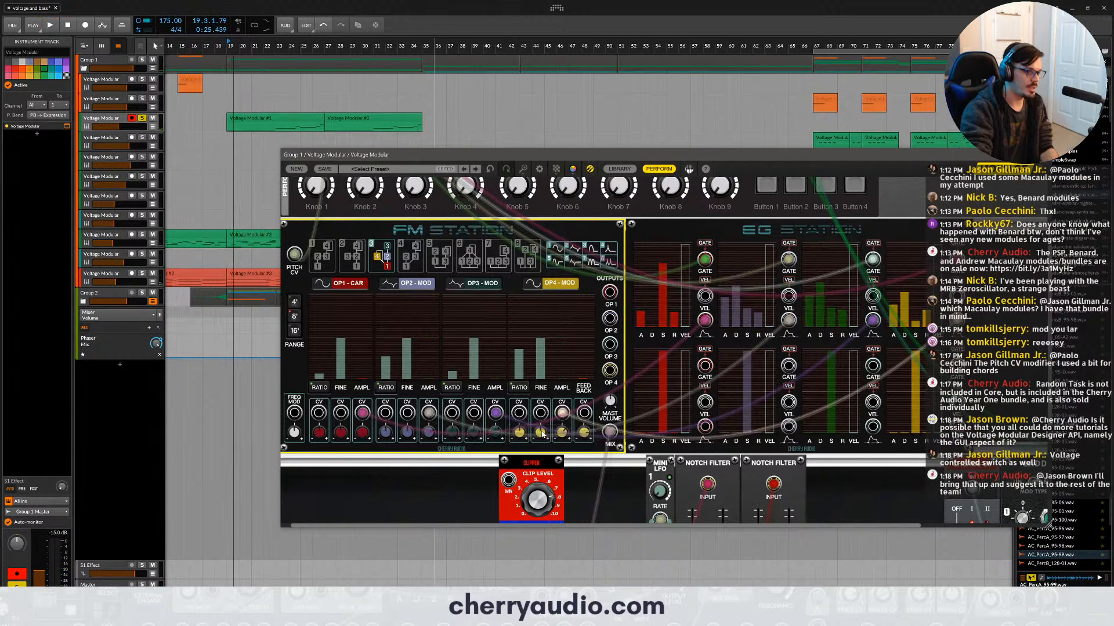
{"action": "key", "text": "space"}
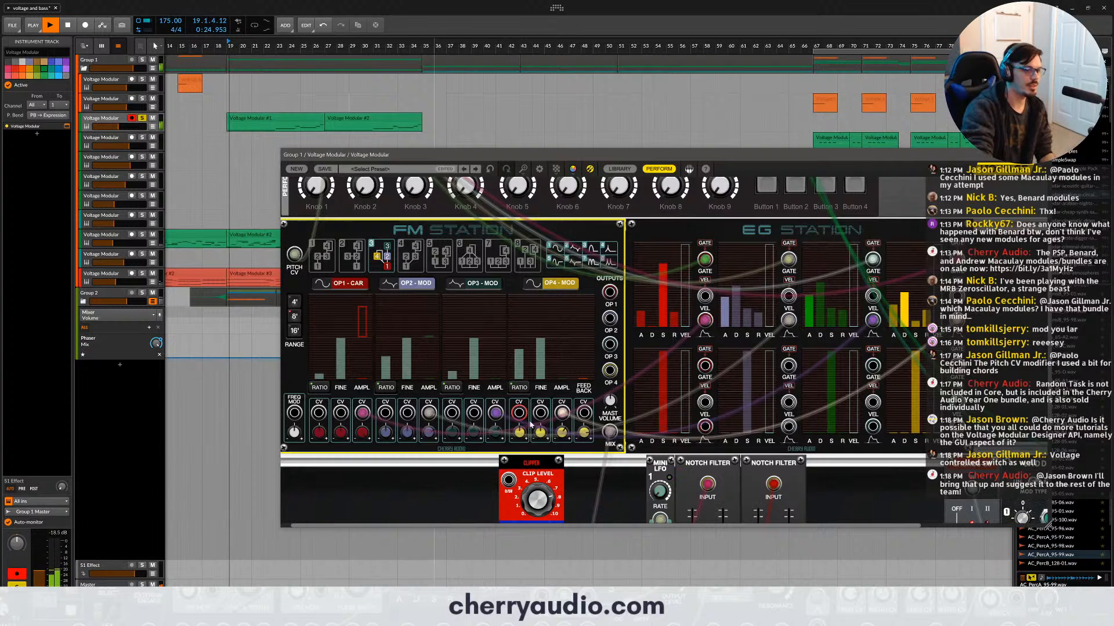
- Examine the signal path through the Clipper, notch filters, Chorus-60 and Ladder Filter to the main outputs, and close the Voltage Modular window
{"action": "scroll", "coordinate": [585, 450], "scroll_direction": "down", "scroll_amount": 3}
{"action": "scroll", "coordinate": [586, 455], "scroll_direction": "down", "scroll_amount": 3}
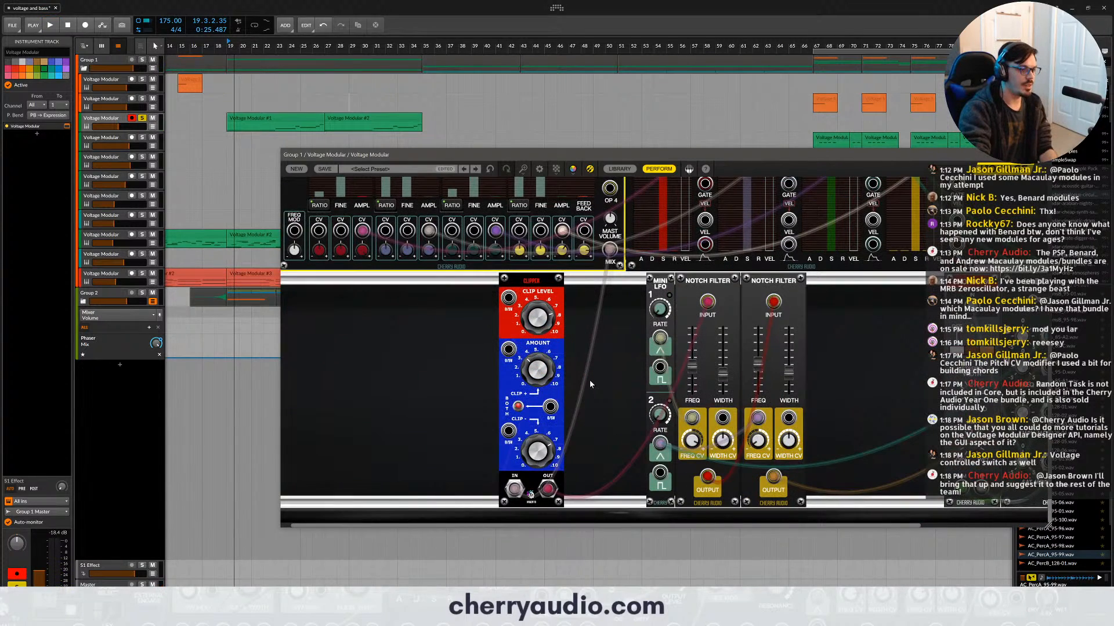
{"action": "scroll", "coordinate": [590, 384], "scroll_direction": "down", "scroll_amount": 1}
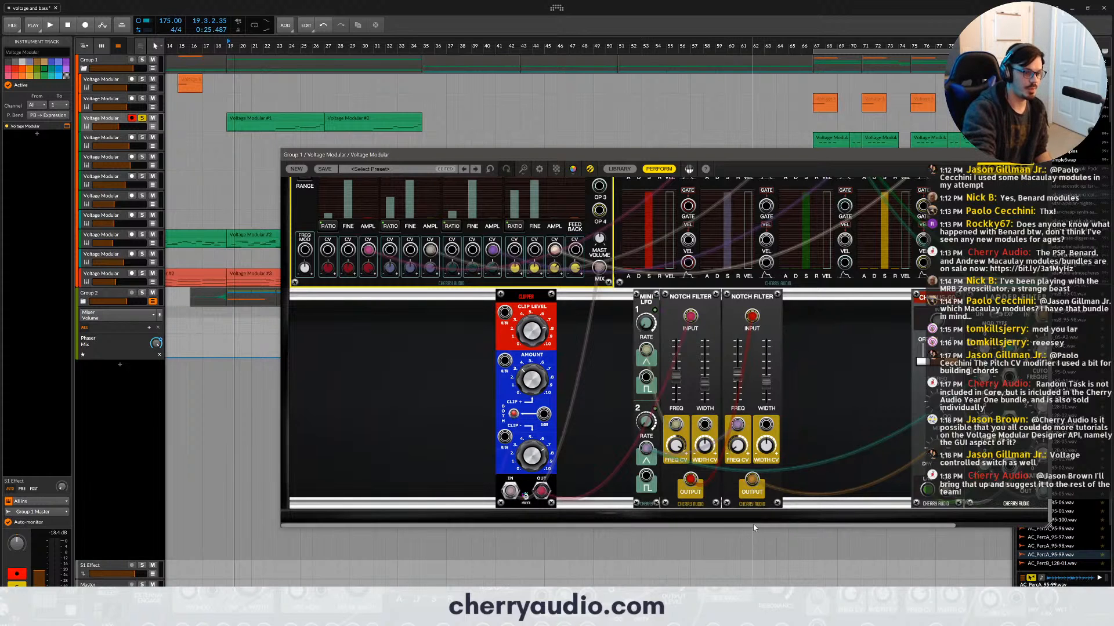
{"action": "left_click_drag", "start_coordinate": [753, 524], "coordinate": [876, 526]}
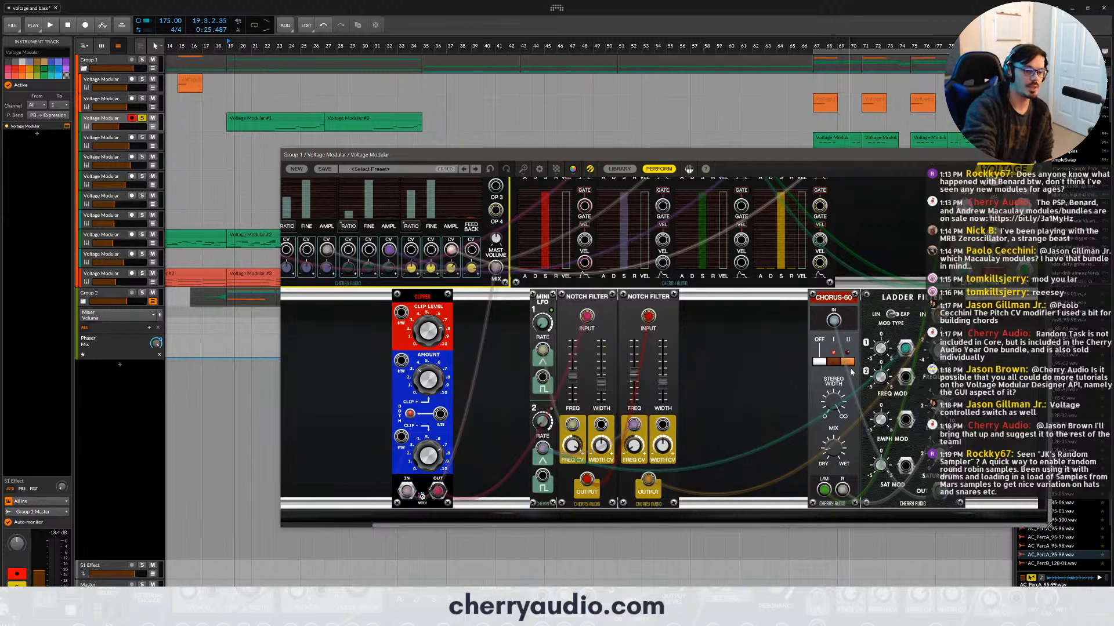
{"action": "scroll", "coordinate": [852, 373], "scroll_direction": "up", "scroll_amount": 5}
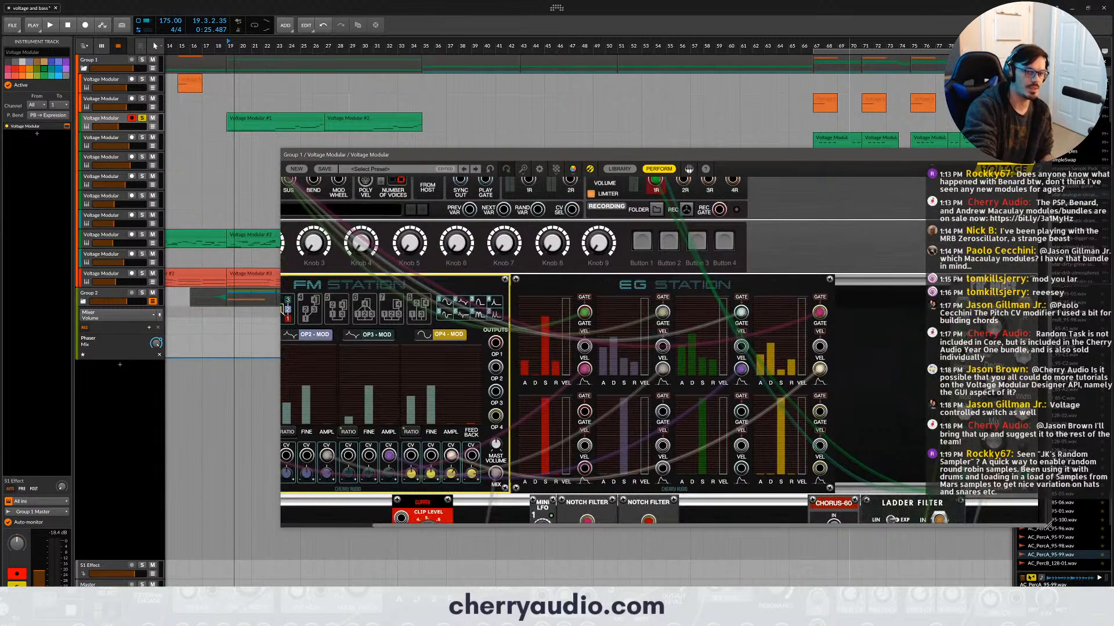
{"action": "scroll", "coordinate": [720, 217], "scroll_direction": "up", "scroll_amount": 2}
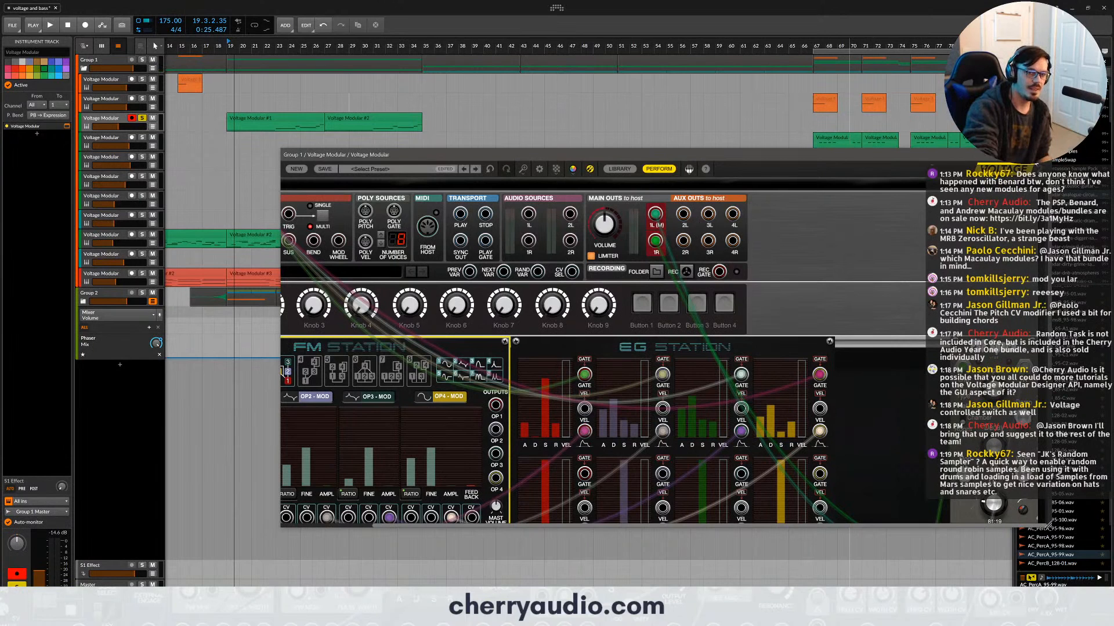
{"action": "left_click", "coordinate": [1046, 155]}
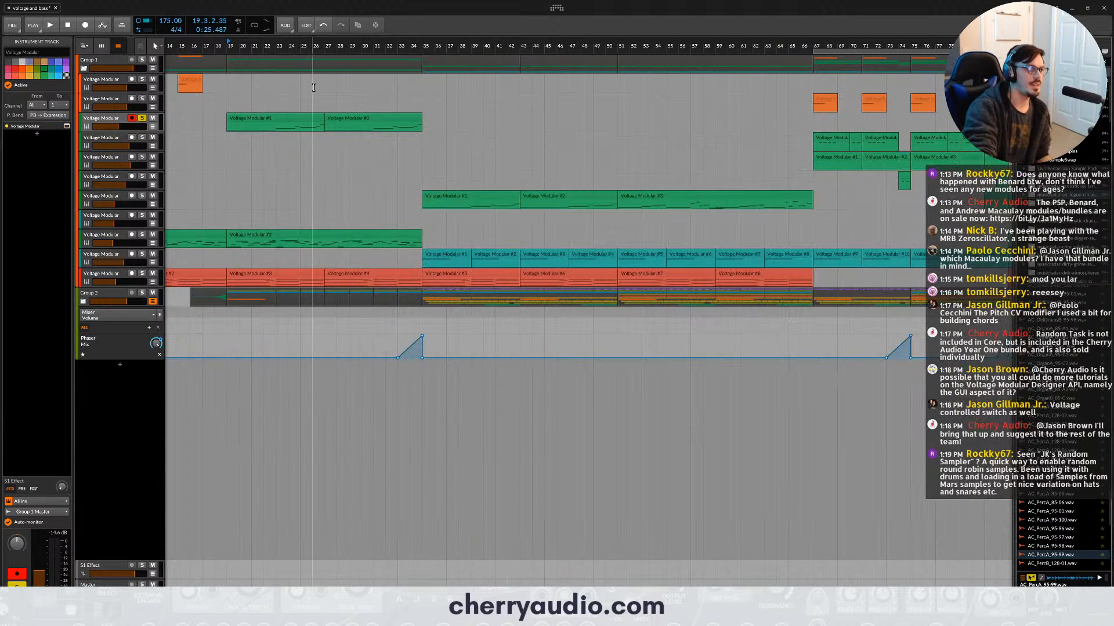
- Unsolo the third Voltage Modular track, select the first one and play its orange clip from bar 15
{"action": "left_click", "coordinate": [143, 118]}
{"action": "left_click_drag", "start_coordinate": [178, 46], "coordinate": [180, 44]}
{"action": "left_click", "coordinate": [120, 80]}
{"action": "key", "text": "space"}
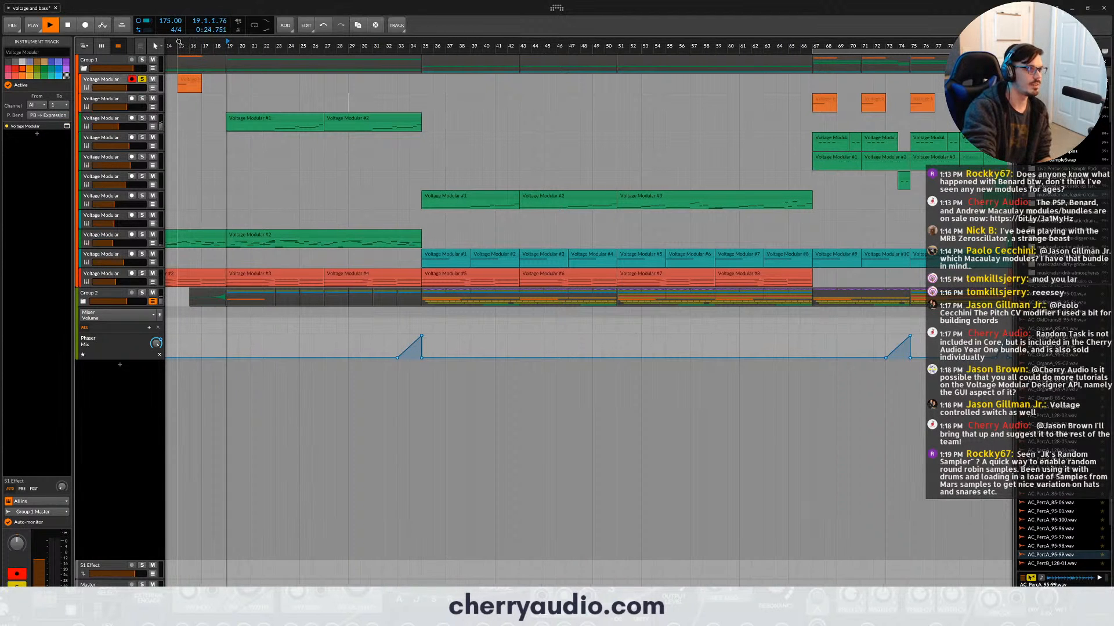
{"action": "left_click", "coordinate": [180, 44]}
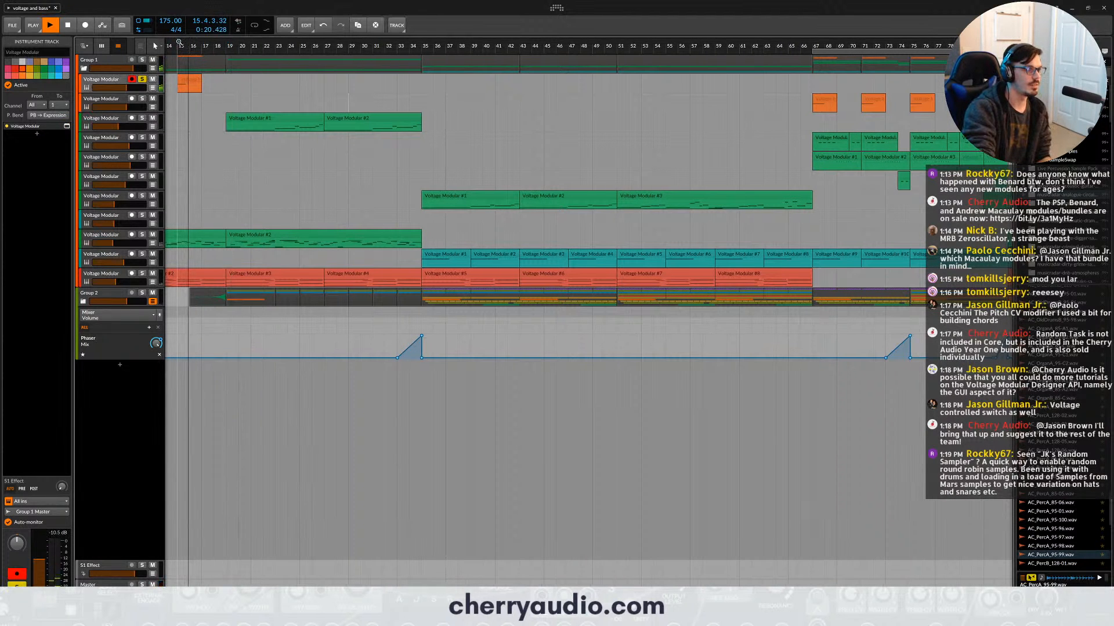
{"action": "key", "text": "space"}
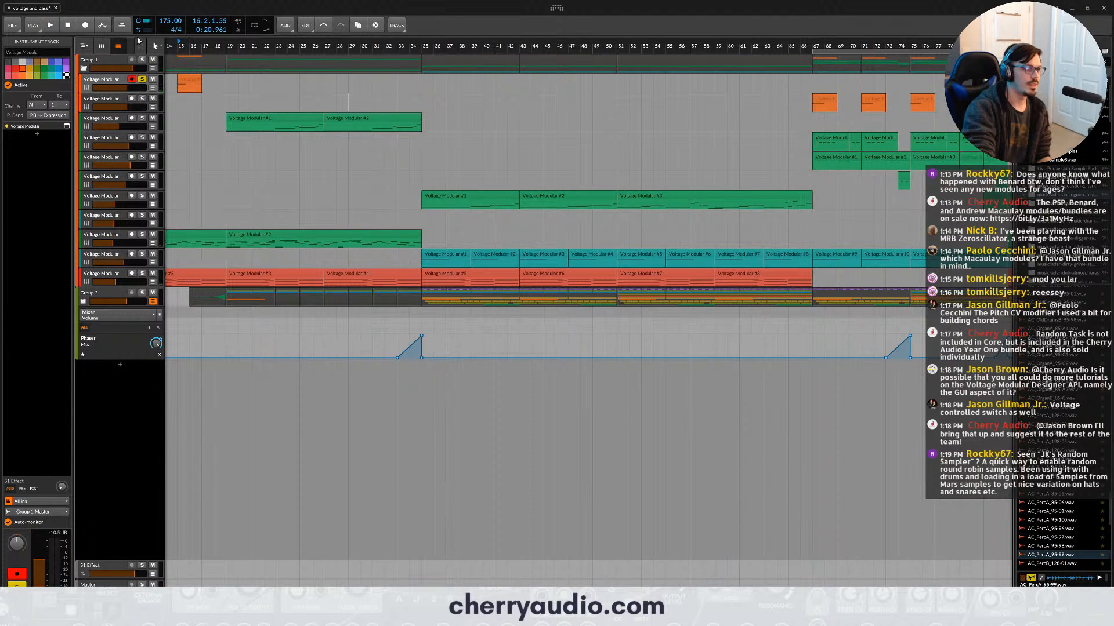
- Solo the second Voltage Modular track to play its clip at bar 67, then unsolo it and replay the first track's clip from bar 15
{"action": "left_click", "coordinate": [143, 99]}
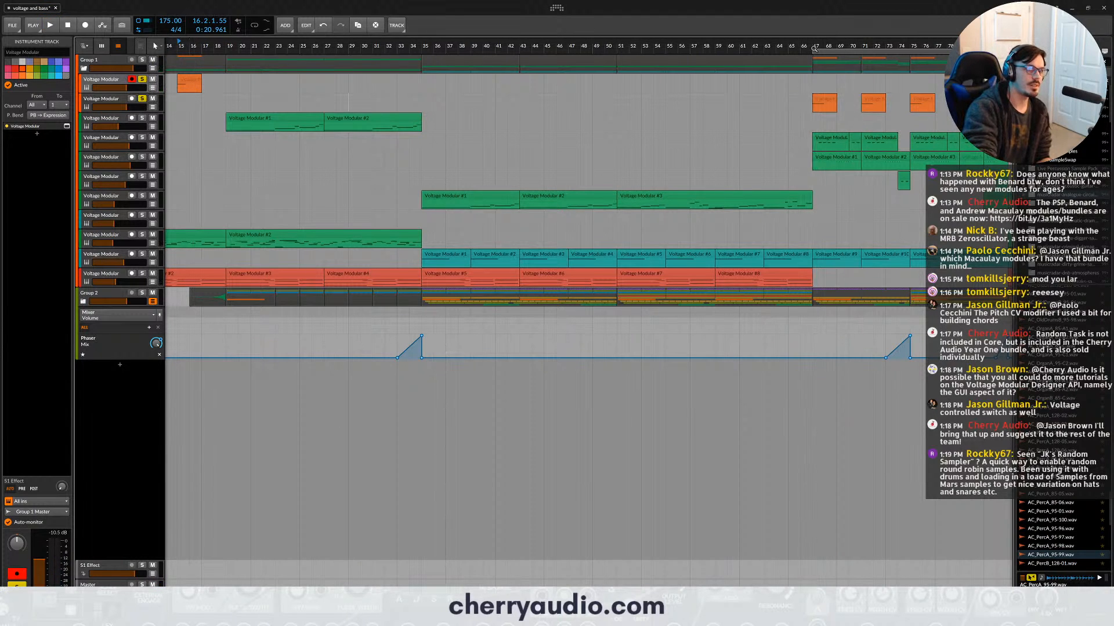
{"action": "left_click", "coordinate": [814, 46]}
{"action": "key", "text": "space"}
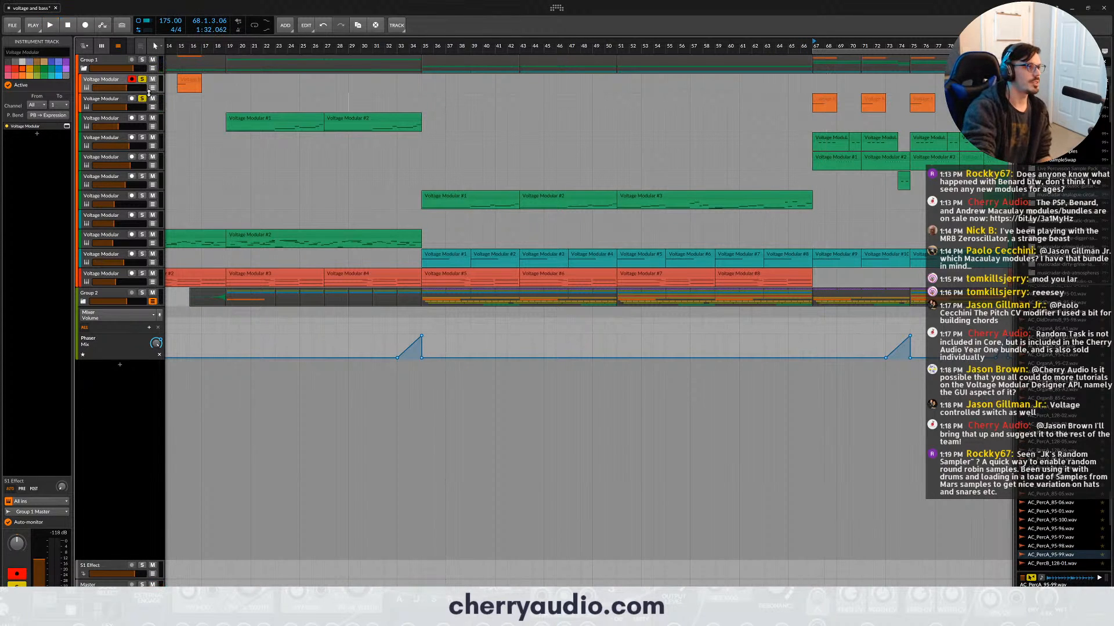
{"action": "left_click", "coordinate": [178, 44]}
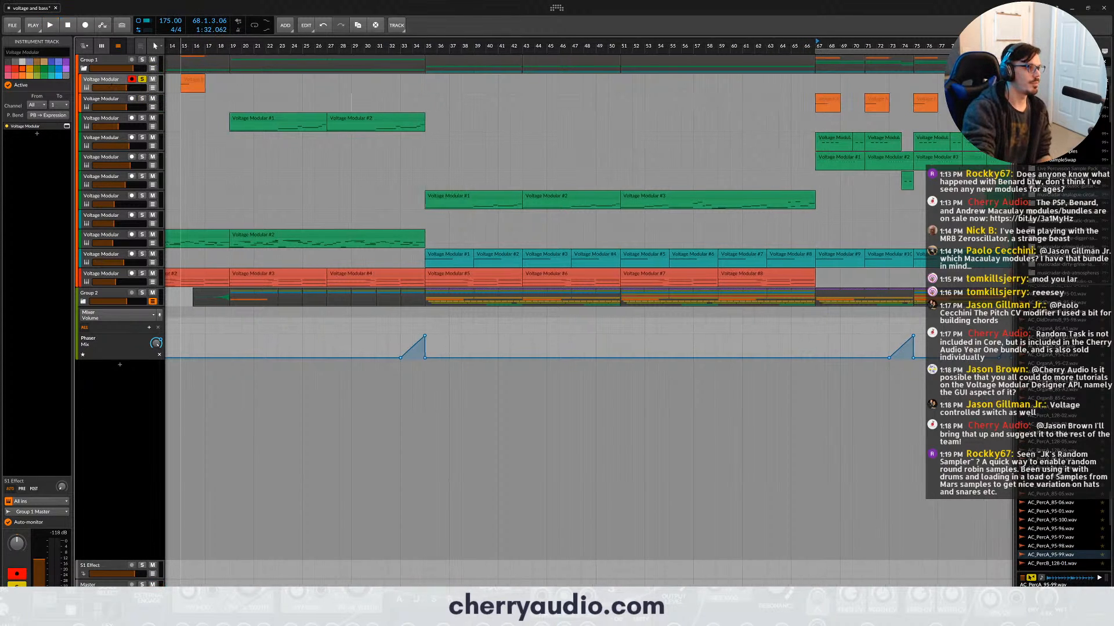
{"action": "key", "text": "space"}
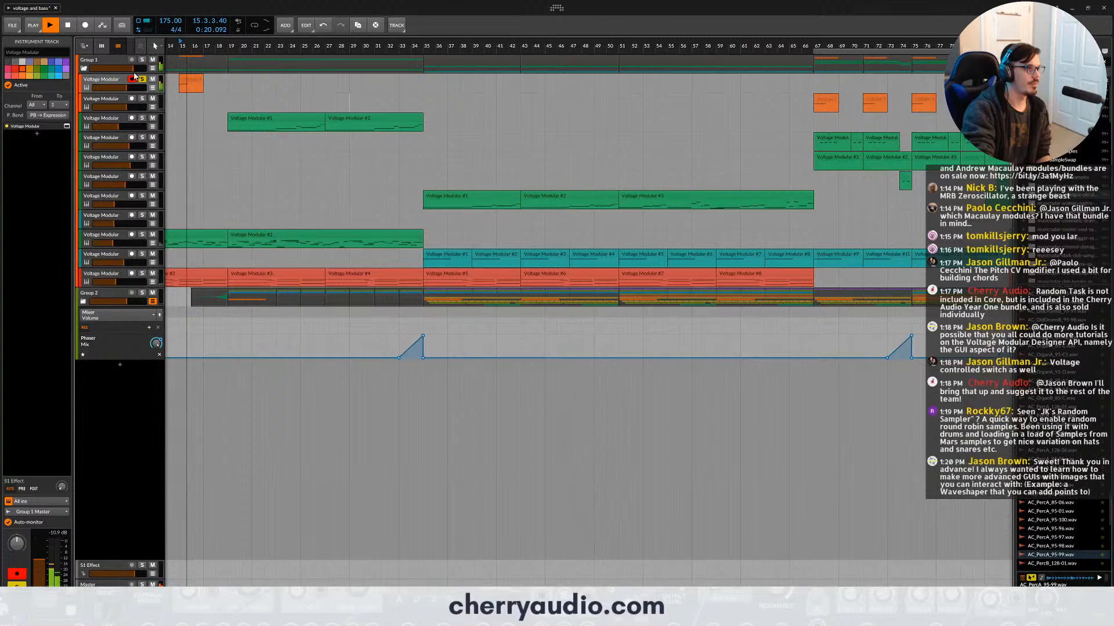
{"action": "key", "text": "space"}
- Open the first track's Voltage Modular patch, hide the module library, and enlarge and reposition the window to show both cabinet rows
{"action": "left_click", "coordinate": [67, 126]}
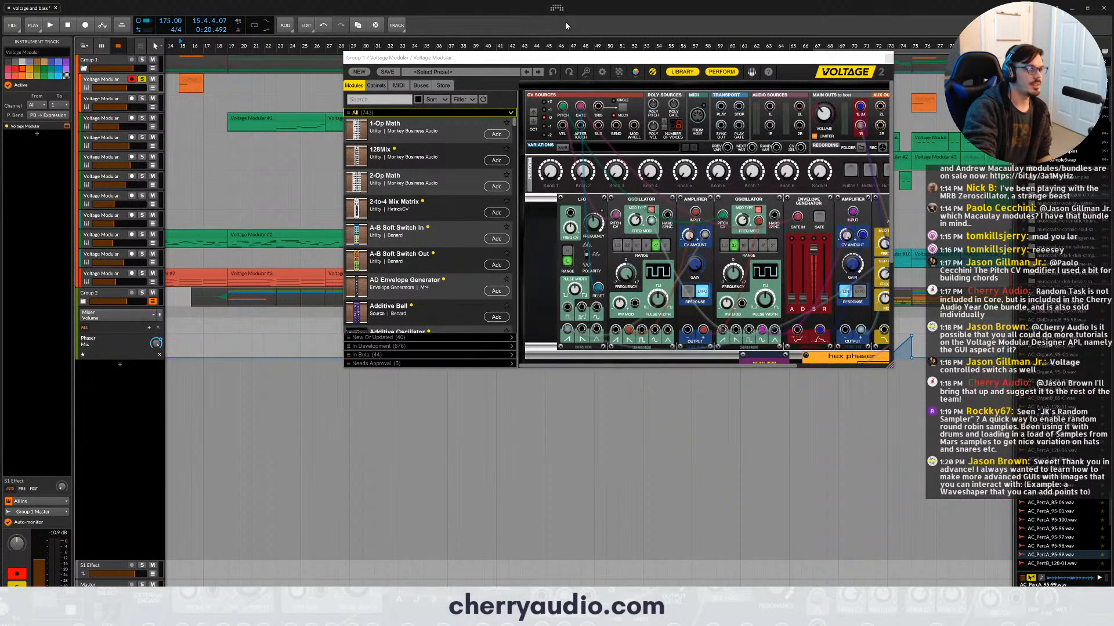
{"action": "left_click", "coordinate": [681, 72]}
{"action": "scroll", "coordinate": [815, 252], "scroll_direction": "down", "scroll_amount": 5}
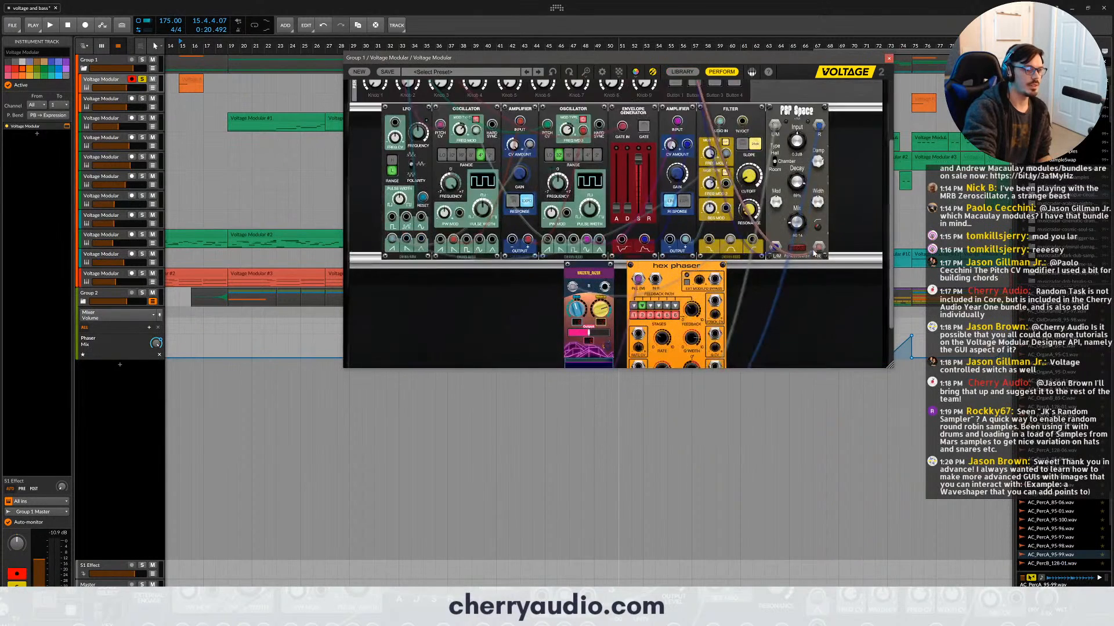
{"action": "scroll", "coordinate": [813, 252], "scroll_direction": "down", "scroll_amount": 2}
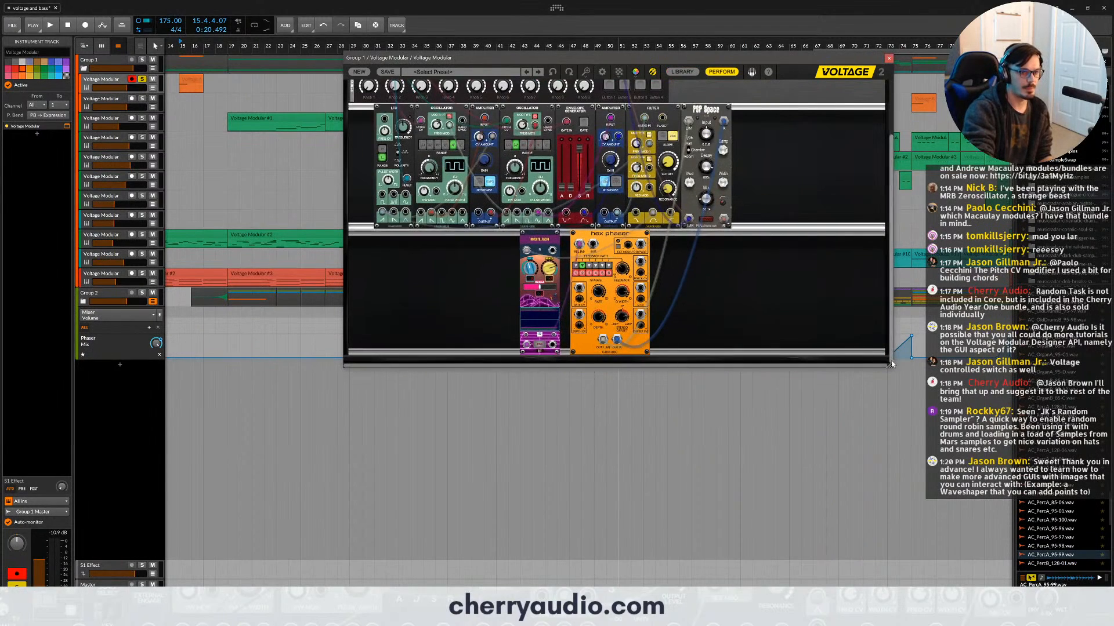
{"action": "left_click_drag", "start_coordinate": [889, 365], "coordinate": [1008, 558]}
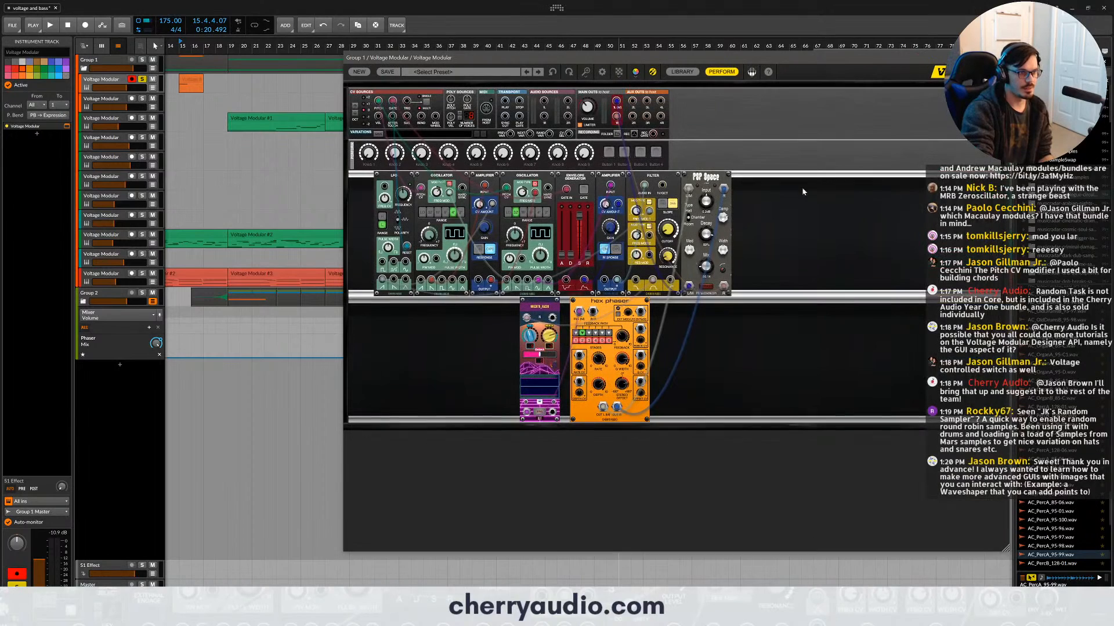
{"action": "left_click_drag", "start_coordinate": [703, 56], "coordinate": [580, 62]}
{"action": "scroll", "coordinate": [679, 244], "scroll_direction": "up", "scroll_amount": 2}
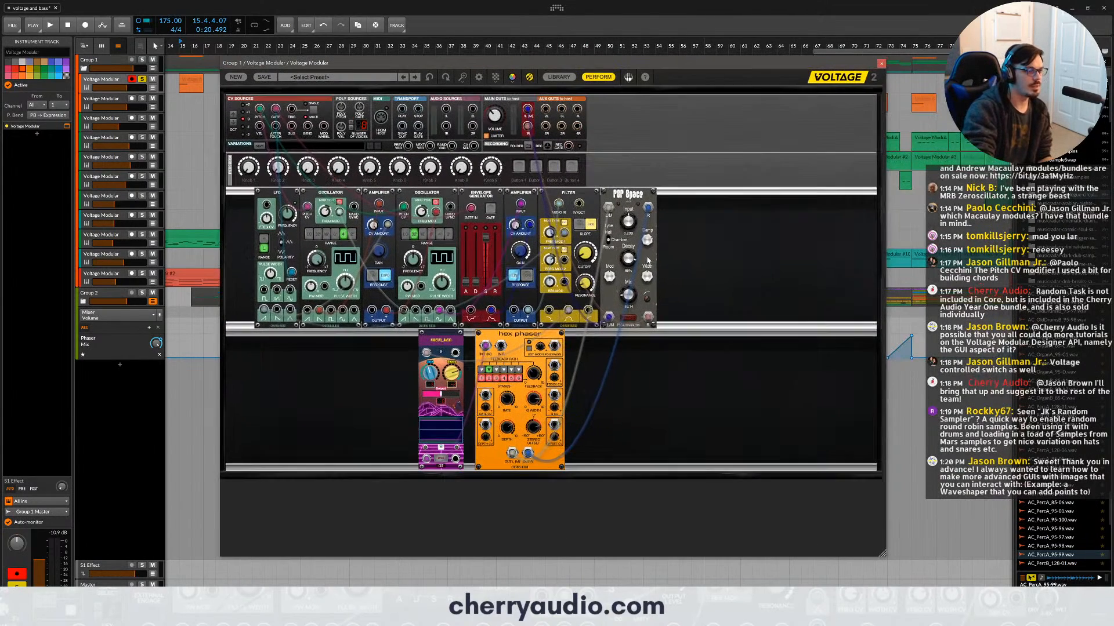
- Spread out the patch's effects by moving the Filter, POP Space and Hex Phaser modules apart along their cabinet rows
{"action": "left_click_drag", "start_coordinate": [786, 236], "coordinate": [587, 205]}
{"action": "left_click_drag", "start_coordinate": [606, 206], "coordinate": [695, 206]}
{"action": "left_click", "coordinate": [751, 206]}
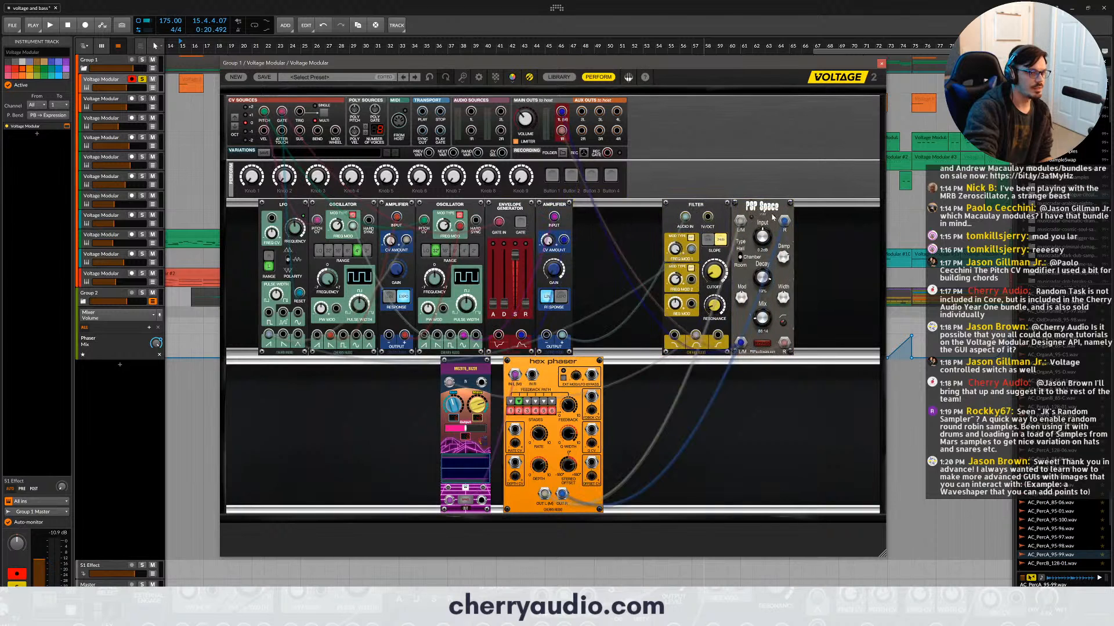
{"action": "left_click_drag", "start_coordinate": [764, 206], "coordinate": [819, 206]}
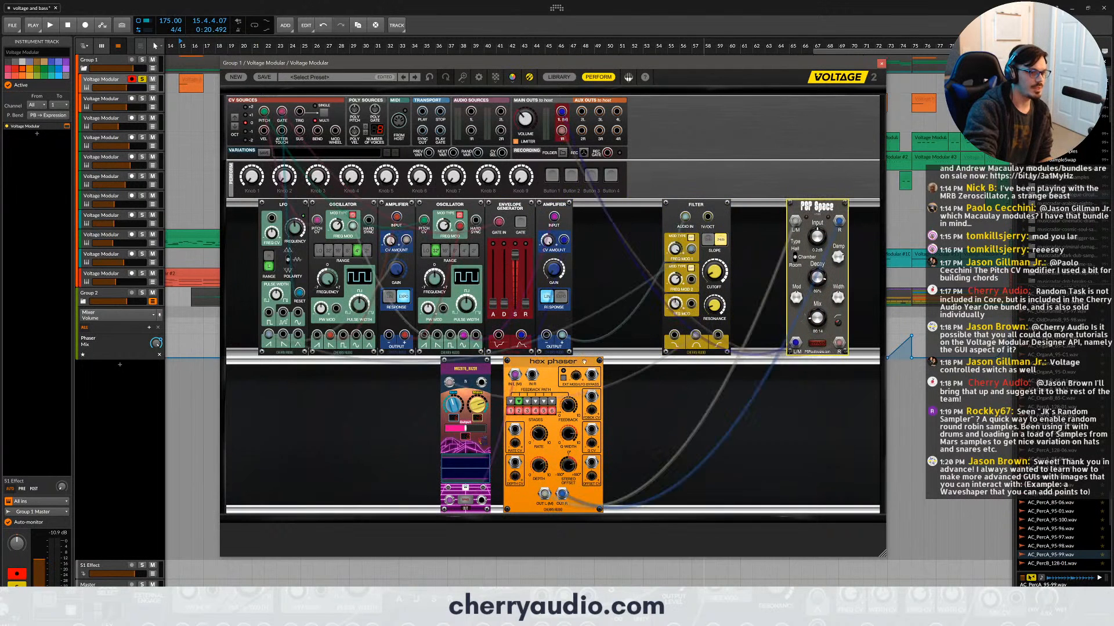
{"action": "left_click_drag", "start_coordinate": [589, 357], "coordinate": [640, 357]}
- Separate the second oscillator, envelope and amplifier from the first oscillator and amplifier, and move the LFO to the cabinet's edge
{"action": "left_click_drag", "start_coordinate": [585, 243], "coordinate": [435, 210]}
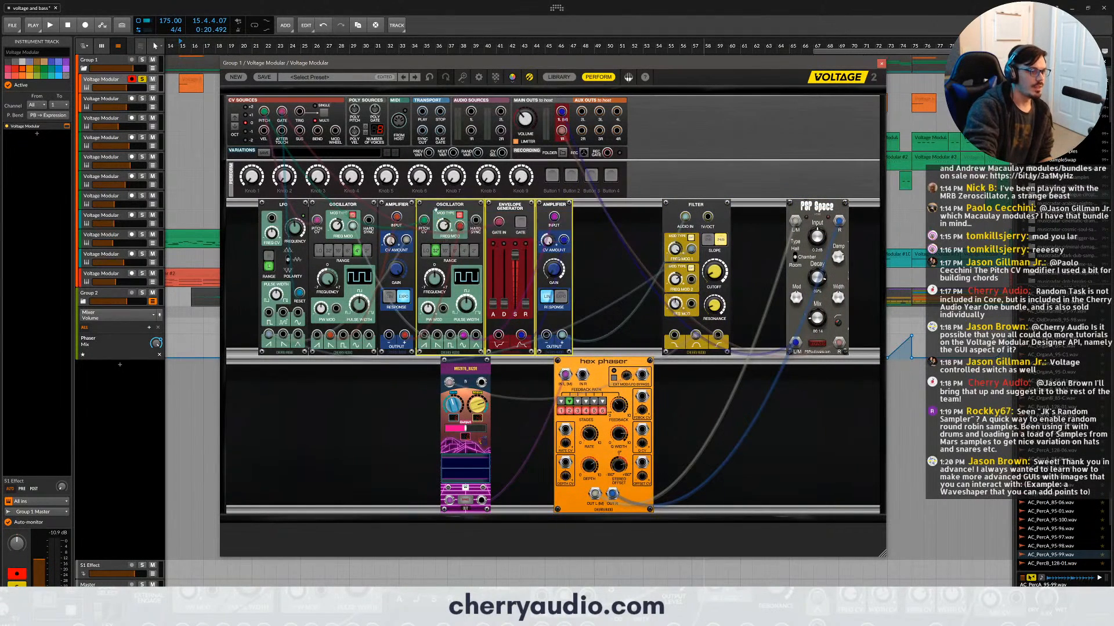
{"action": "left_click", "coordinate": [503, 218]}
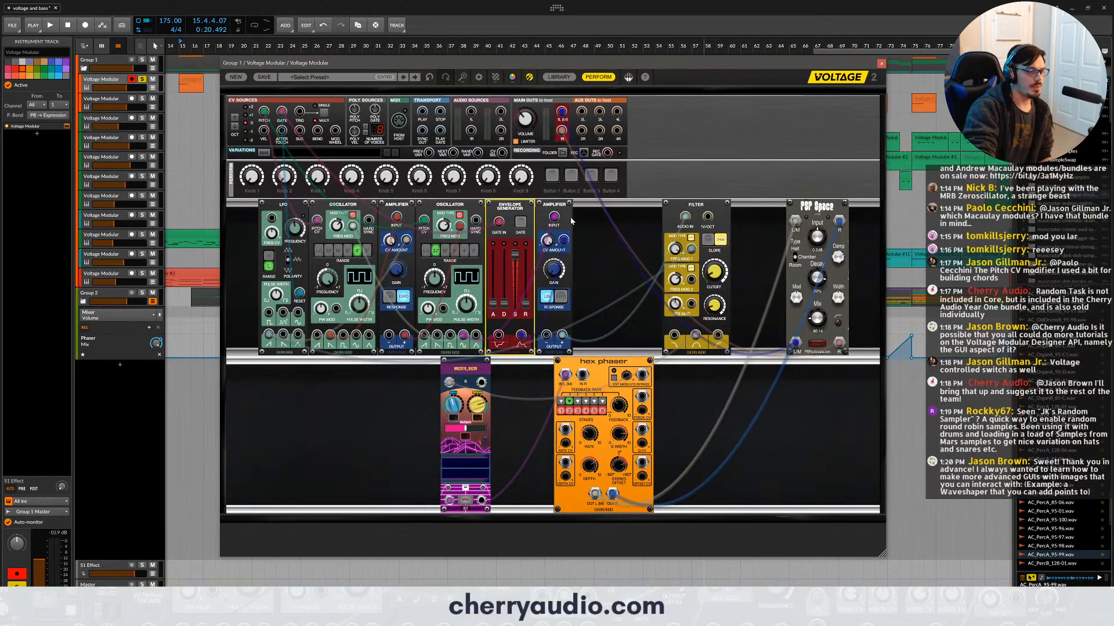
{"action": "left_click_drag", "start_coordinate": [608, 227], "coordinate": [533, 203]}
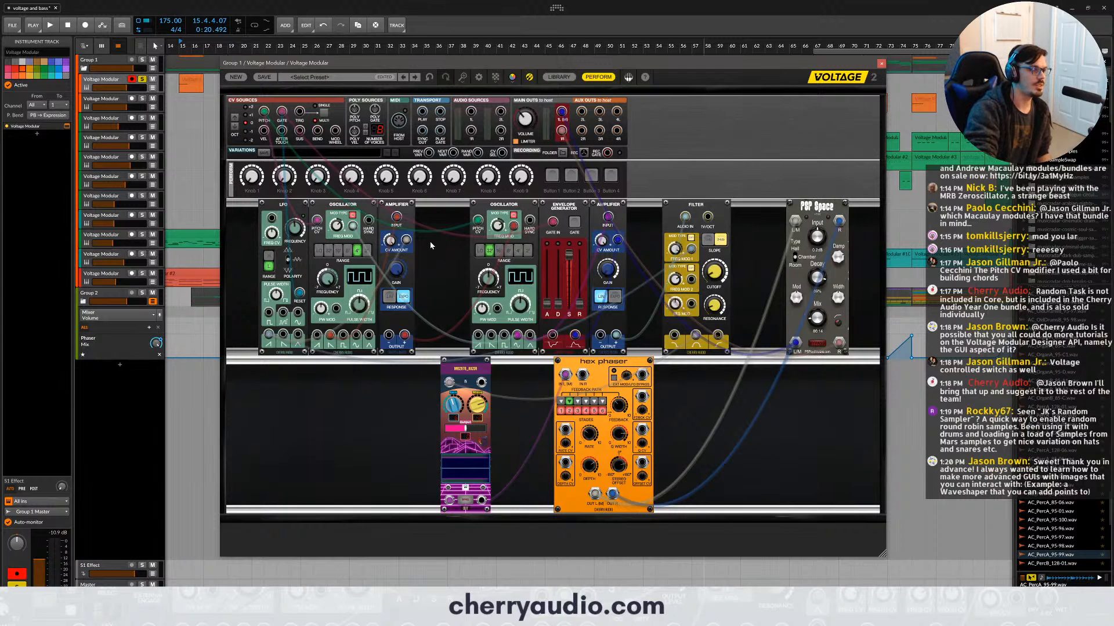
{"action": "left_click_drag", "start_coordinate": [406, 217], "coordinate": [368, 204]}
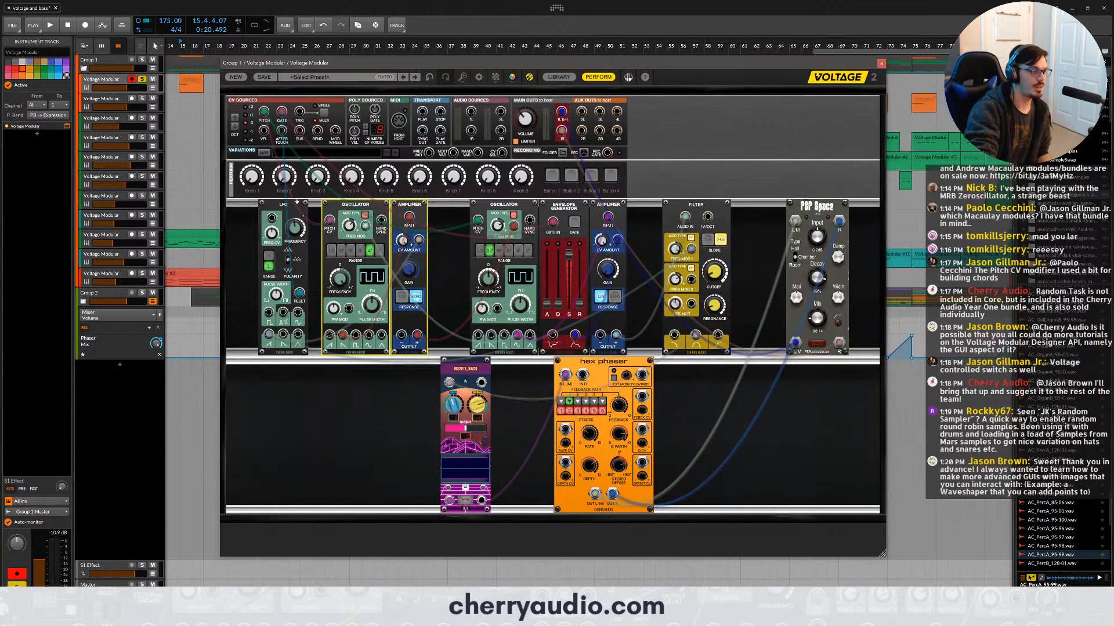
{"action": "left_click_drag", "start_coordinate": [287, 203], "coordinate": [257, 204]}
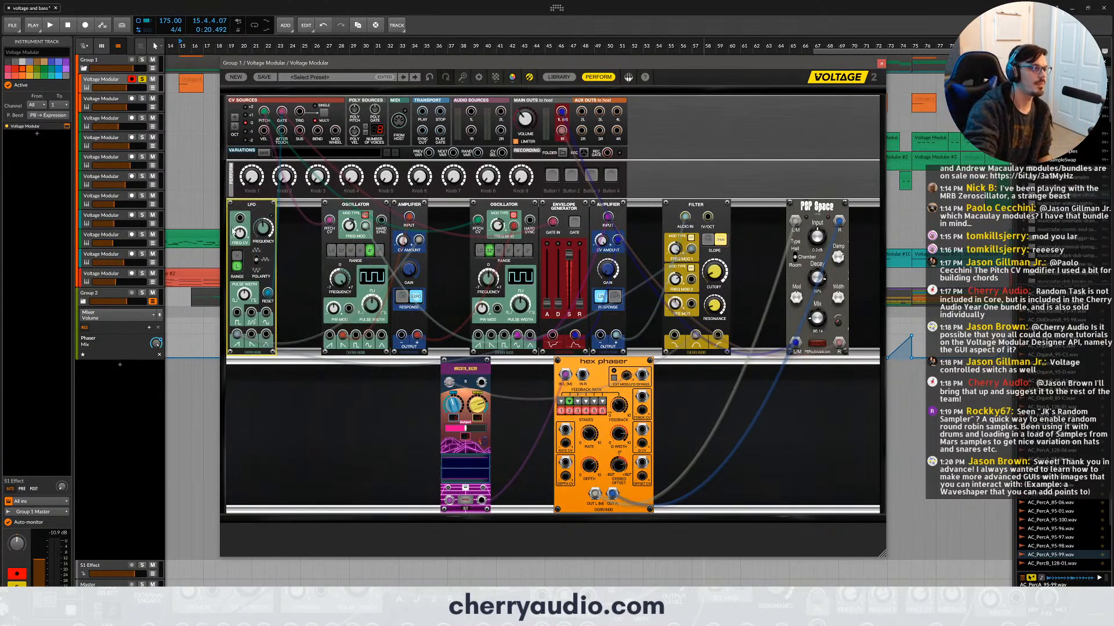
- Examine the second oscillator's path into the Filter, and compare the sound with the purple effect module's bypass on and off
{"action": "left_click", "coordinate": [503, 205]}
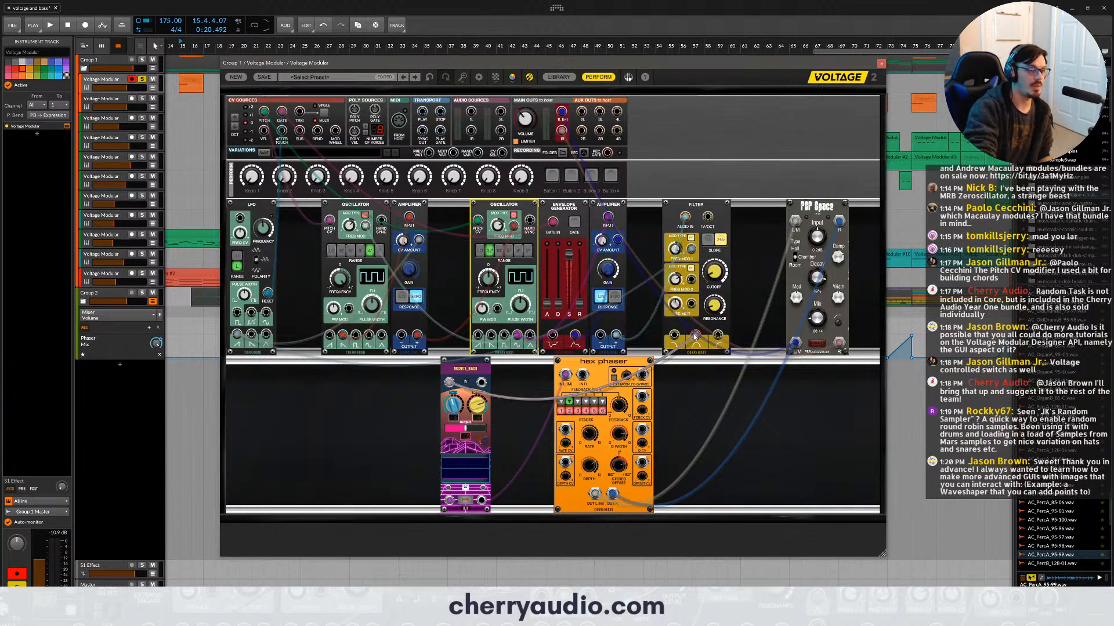
{"action": "left_click_drag", "start_coordinate": [695, 337], "coordinate": [691, 306]}
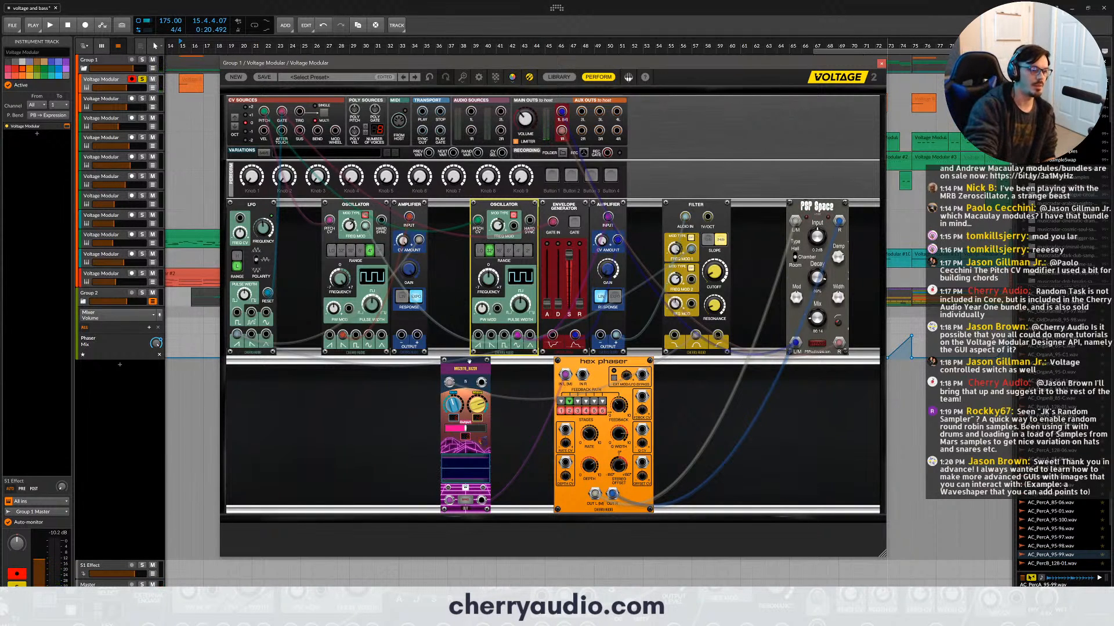
{"action": "left_click", "coordinate": [469, 501]}
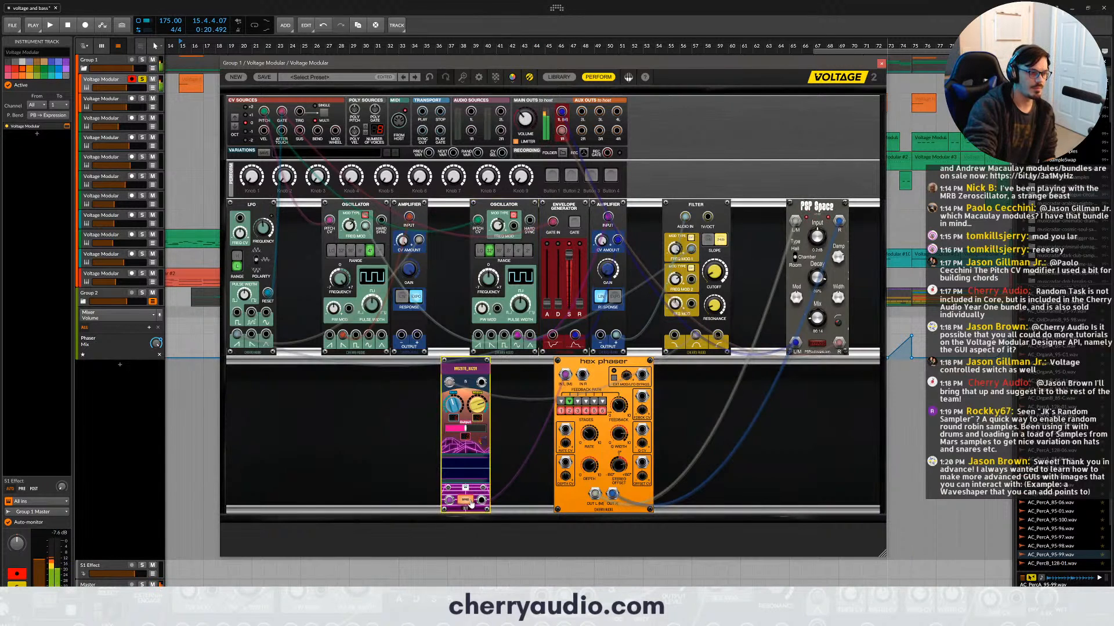
{"action": "left_click", "coordinate": [466, 500]}
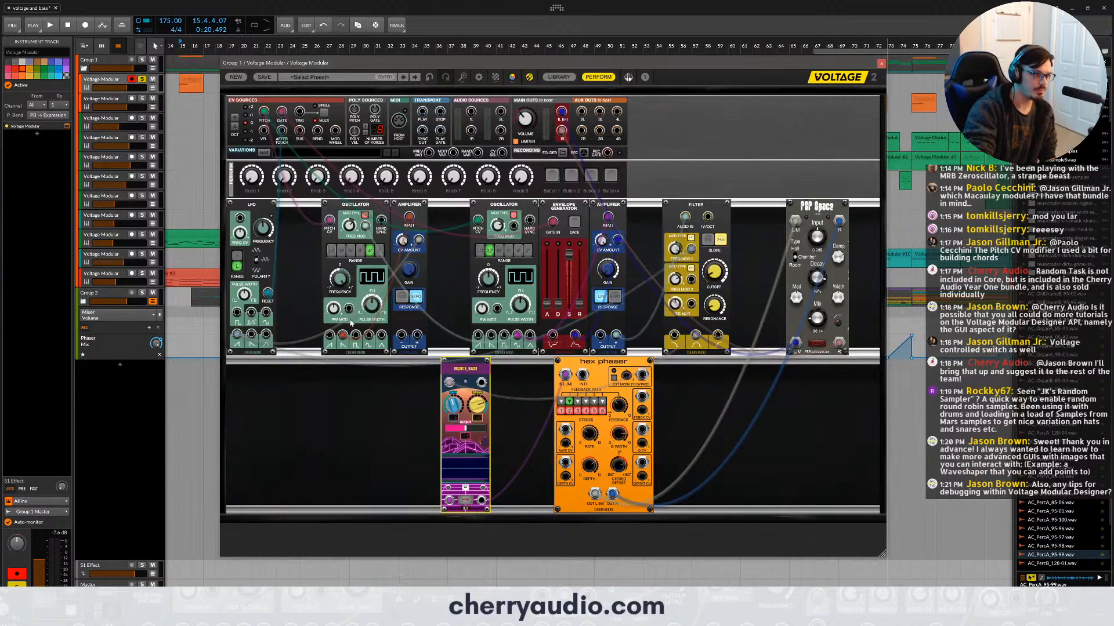
- Examine how the first oscillator passes through its amplifier to modulate the second oscillator's frequency
{"action": "left_click_drag", "start_coordinate": [368, 336], "coordinate": [513, 227]}
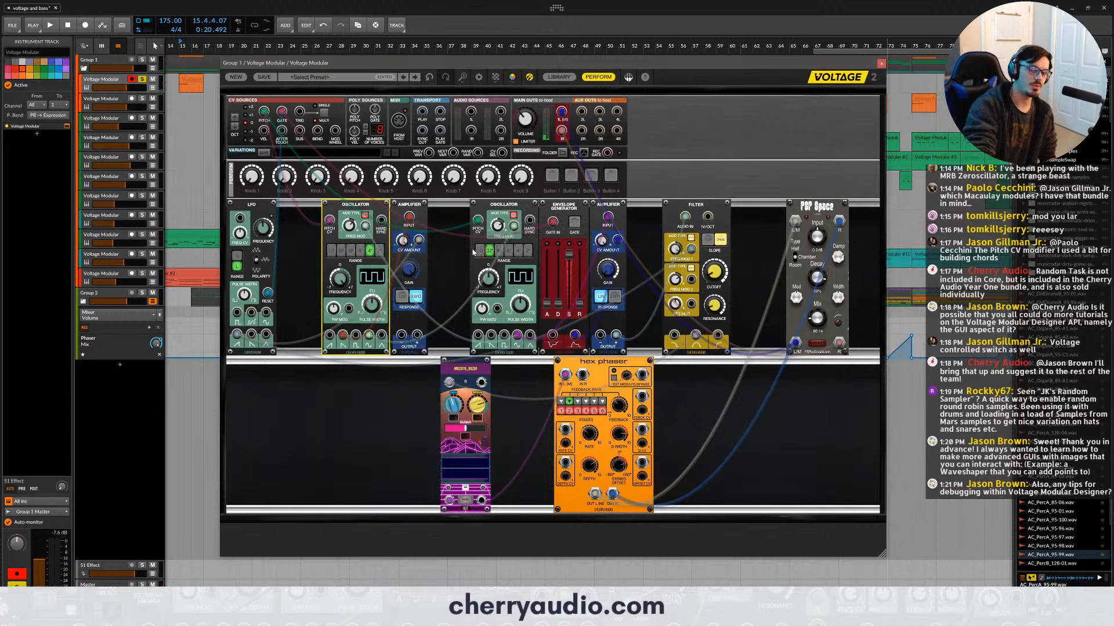
{"action": "mouse_move", "coordinate": [405, 243]}
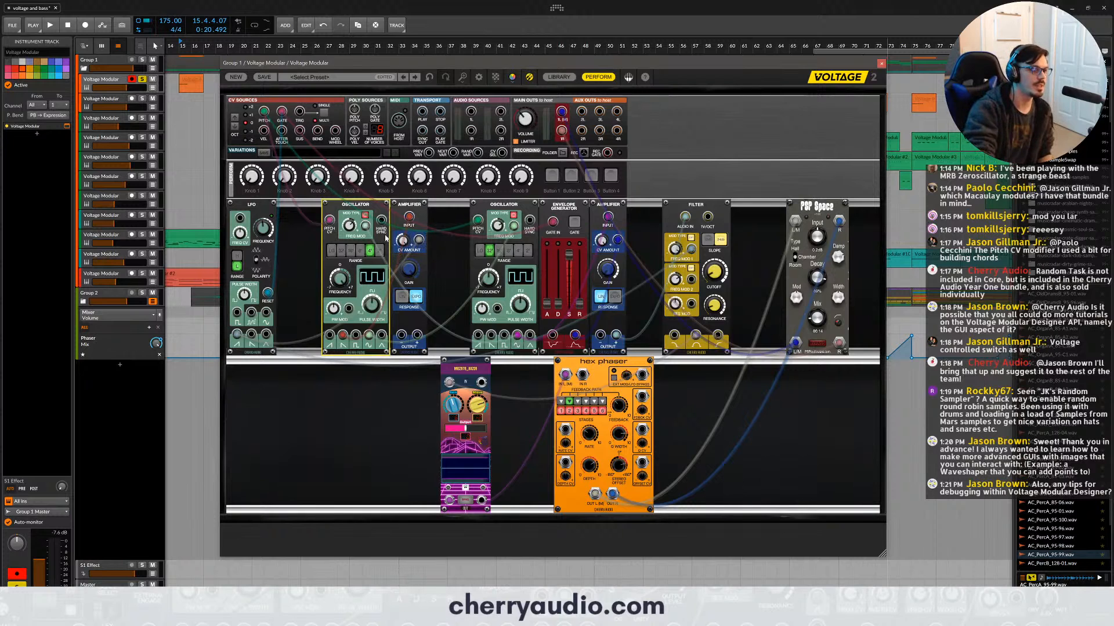
{"action": "left_click", "coordinate": [407, 208]}
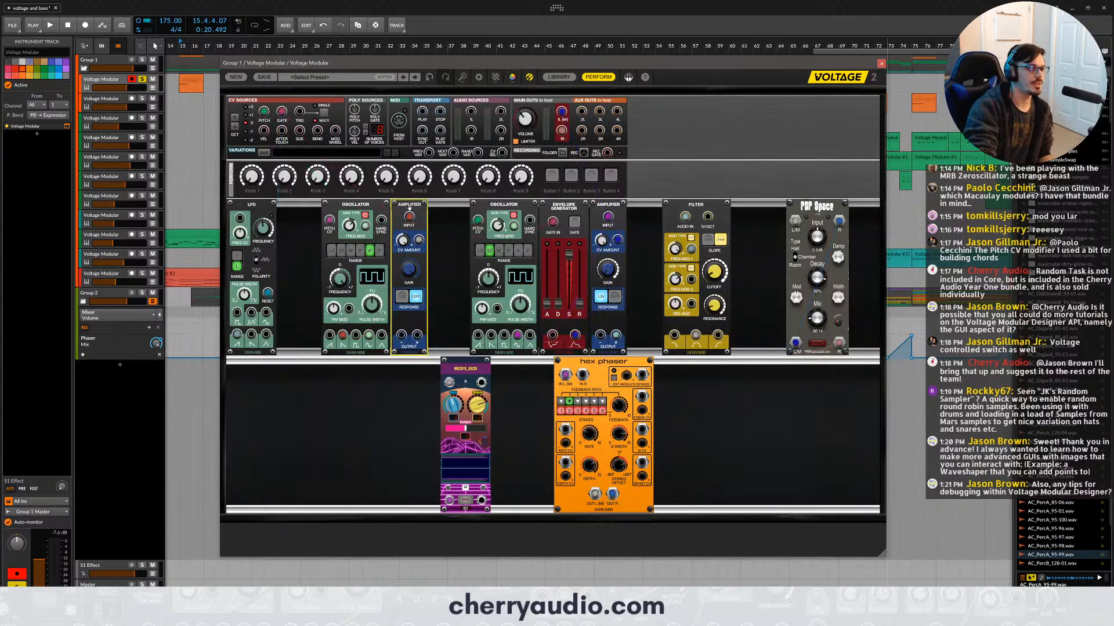
{"action": "left_click", "coordinate": [385, 335]}
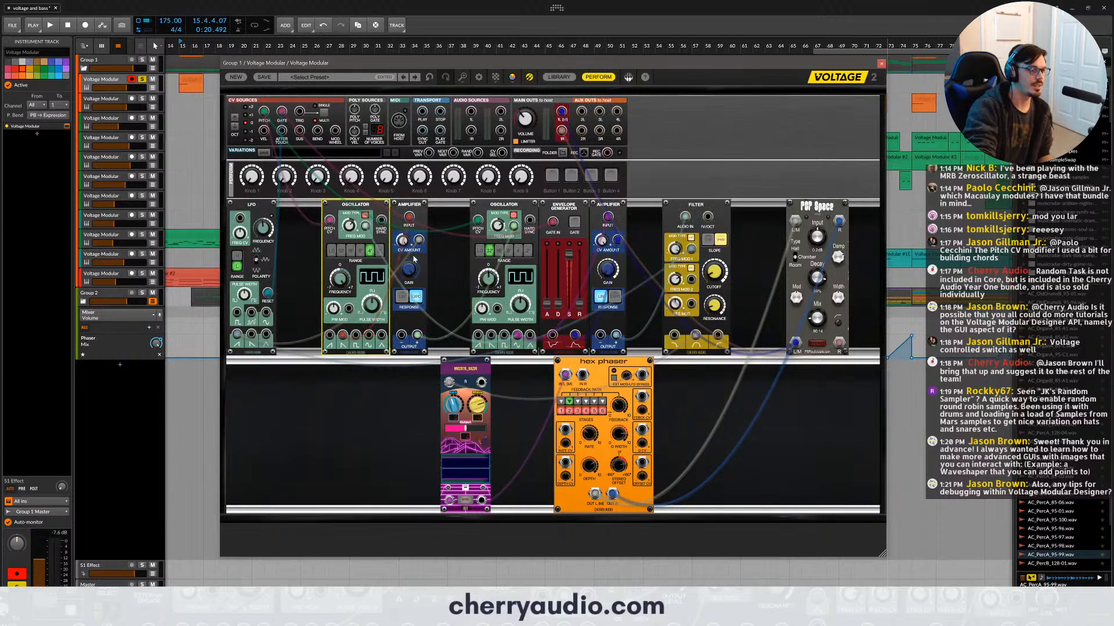
- Audition the patch while raising the LFO frequency to 7.03 Hz and lowering it again, and examine the LFO's waveform outputs
{"action": "left_click", "coordinate": [264, 208]}
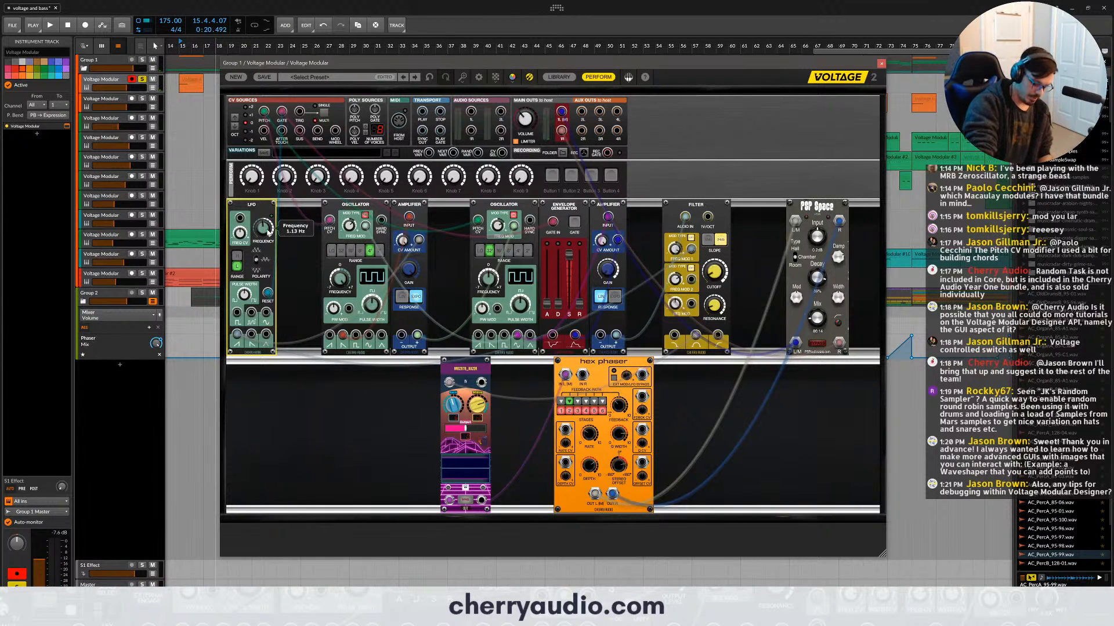
{"action": "left_click_drag", "start_coordinate": [264, 222], "coordinate": [259, 200]}
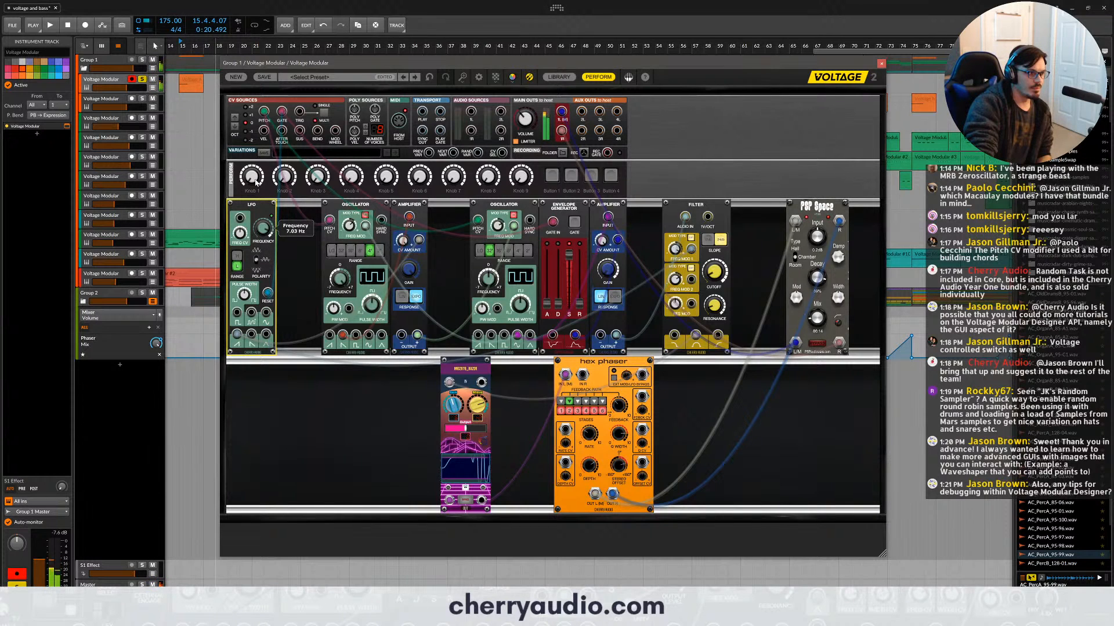
{"action": "left_click_drag", "start_coordinate": [256, 182], "coordinate": [271, 232]}
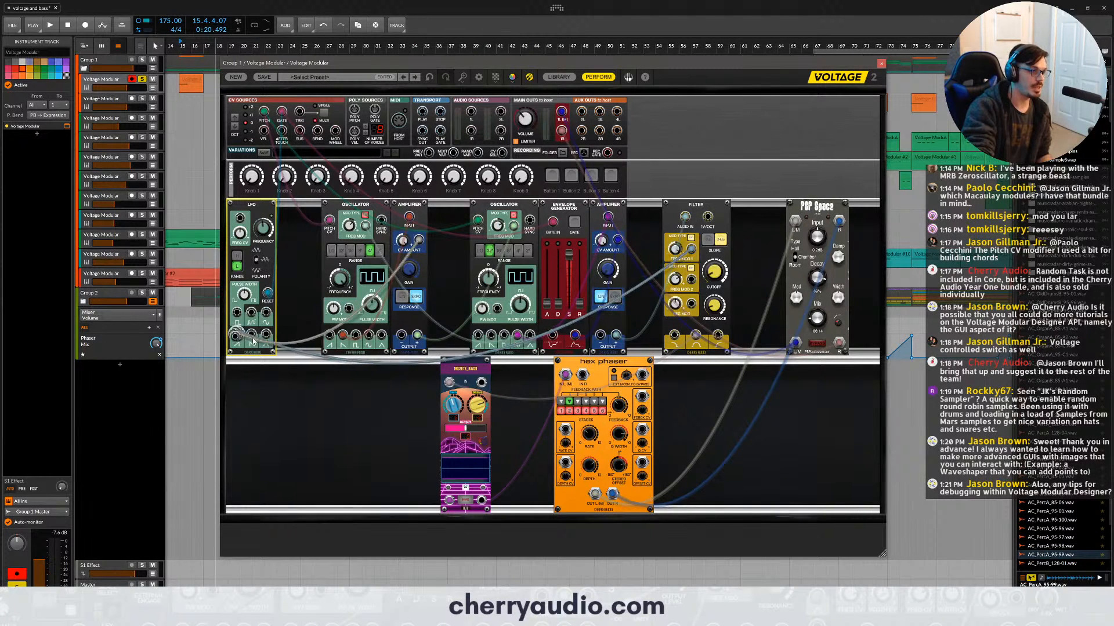
{"action": "left_click_drag", "start_coordinate": [237, 335], "coordinate": [251, 334]}
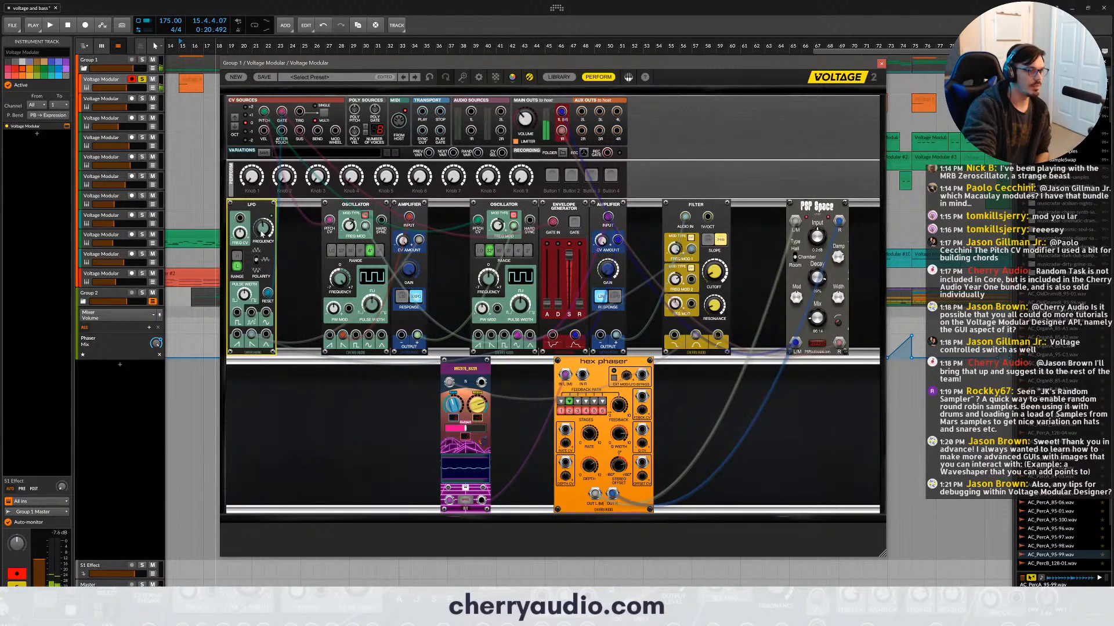
- Lower the POP Space mix and audition LFO frequencies including 2.39 Hz and 4.19 Hz, then shift the LFO module slightly towards the oscillator
{"action": "left_click_drag", "start_coordinate": [263, 234], "coordinate": [257, 218]}
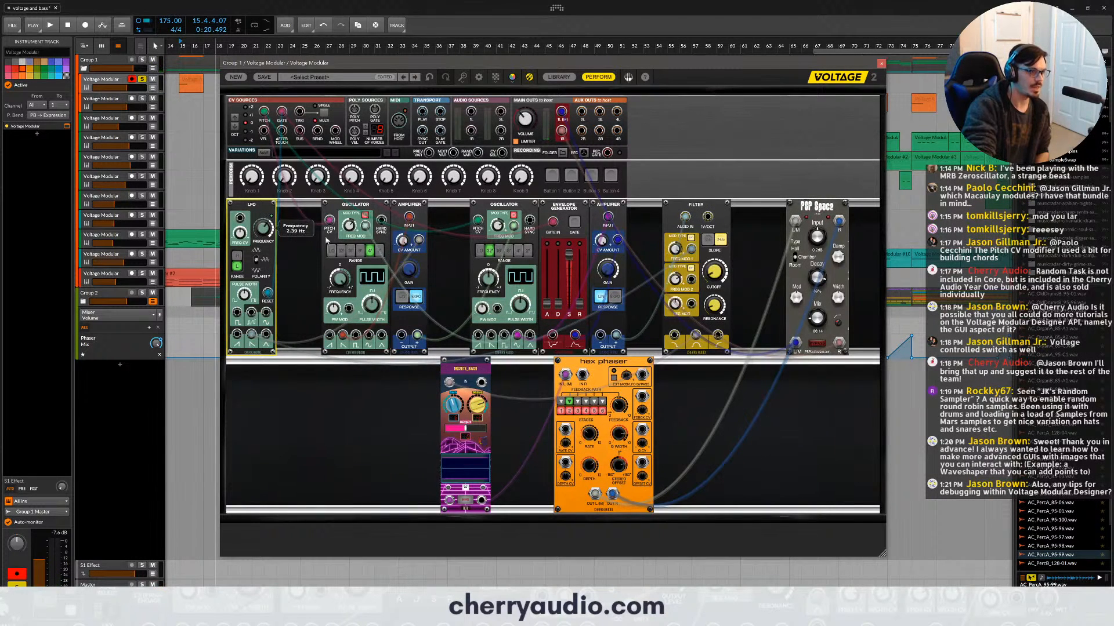
{"action": "left_click_drag", "start_coordinate": [816, 318], "coordinate": [815, 328]}
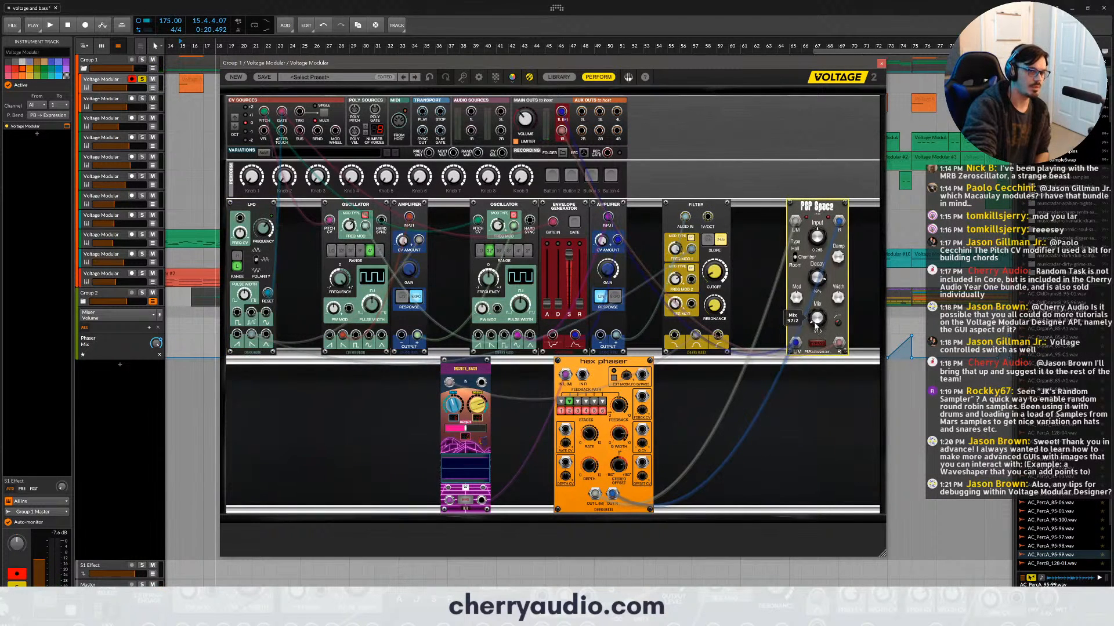
{"action": "left_click", "coordinate": [258, 217]}
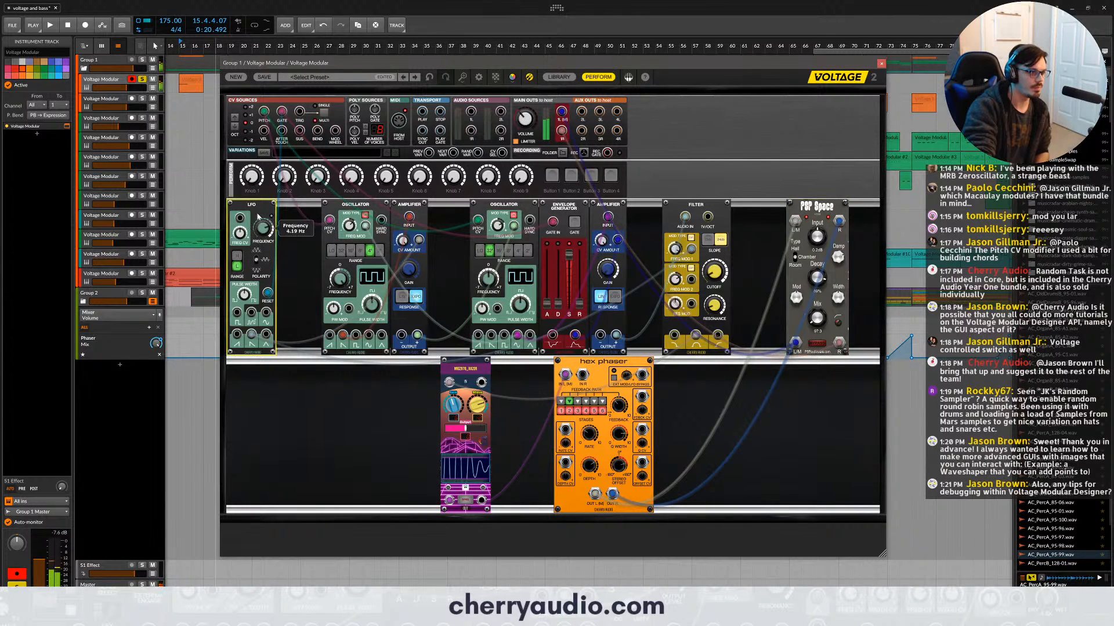
{"action": "left_click_drag", "start_coordinate": [258, 217], "coordinate": [279, 244]}
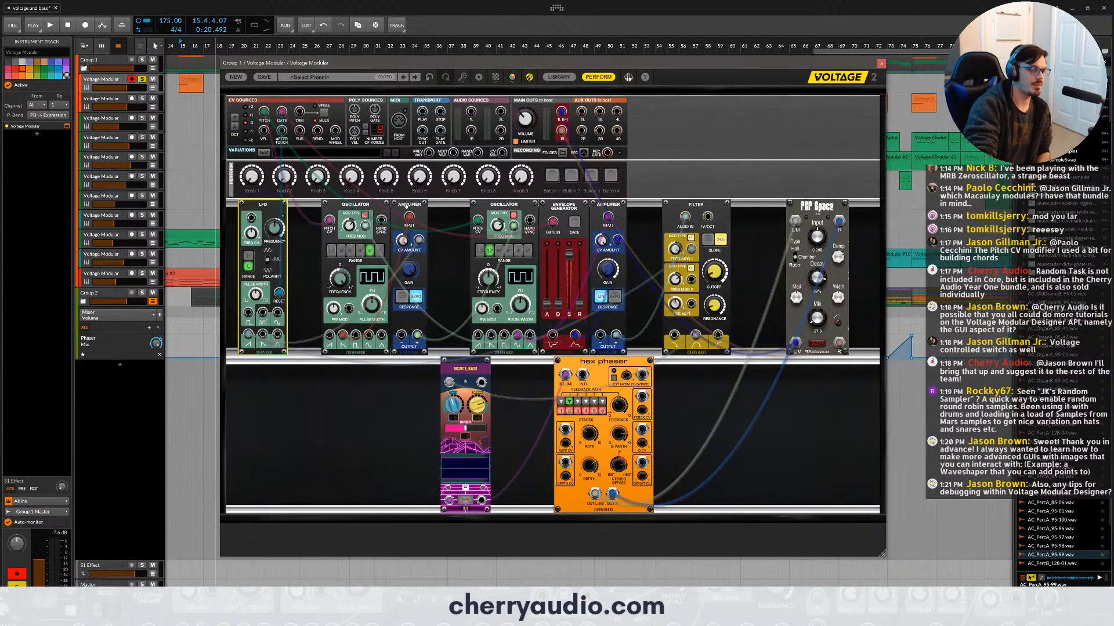
- Audition the patch while raising the POP Space mix slightly and lowering the Filter's resonance
{"action": "left_click", "coordinate": [715, 306]}
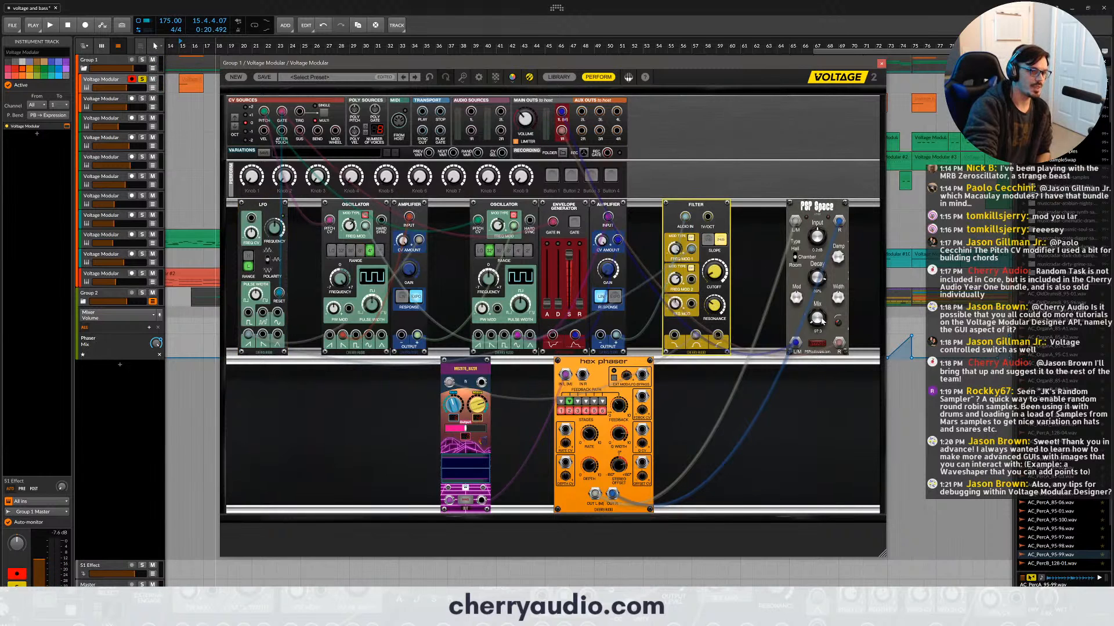
{"action": "left_click_drag", "start_coordinate": [820, 319], "coordinate": [817, 307]}
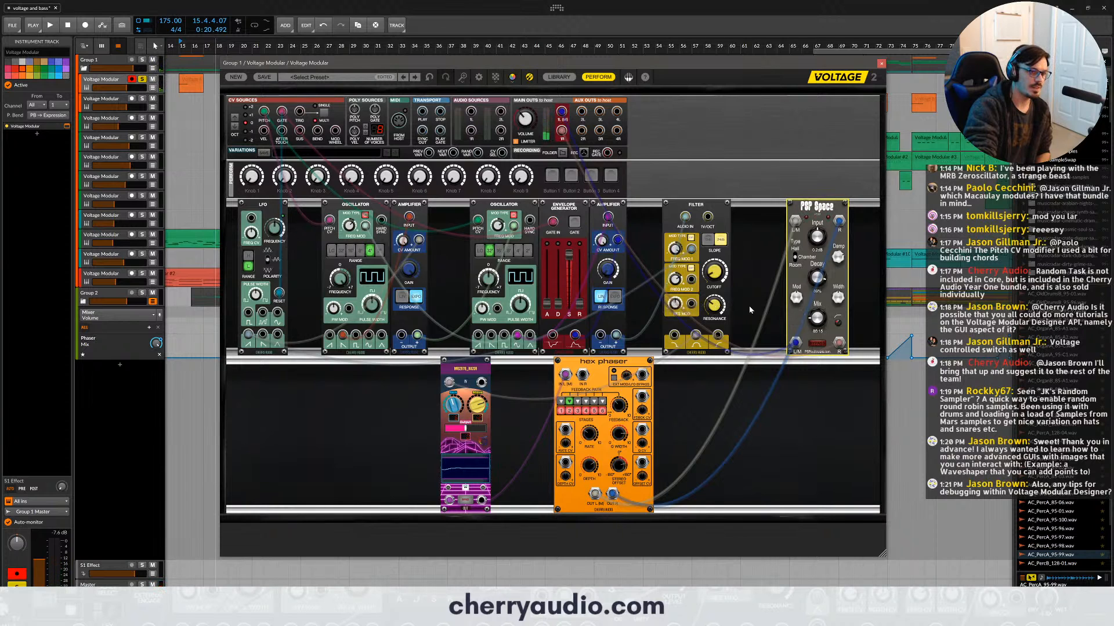
{"action": "left_click", "coordinate": [717, 306]}
{"action": "left_click_drag", "start_coordinate": [717, 306], "coordinate": [718, 311]}
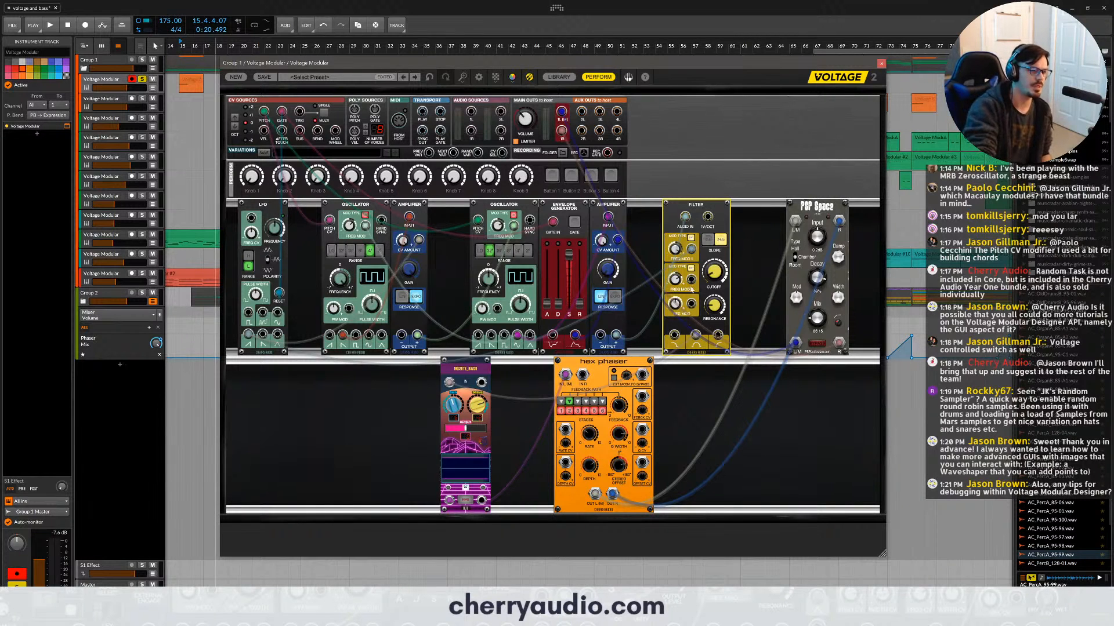
- Close the patch window and place the arrangement's playback position at 66.4.1, just before the bar 67 section
{"action": "left_click", "coordinate": [882, 65]}
{"action": "scroll", "coordinate": [782, 95], "scroll_direction": "down", "scroll_amount": 3}
{"action": "scroll", "coordinate": [724, 122], "scroll_direction": "down", "scroll_amount": 3}
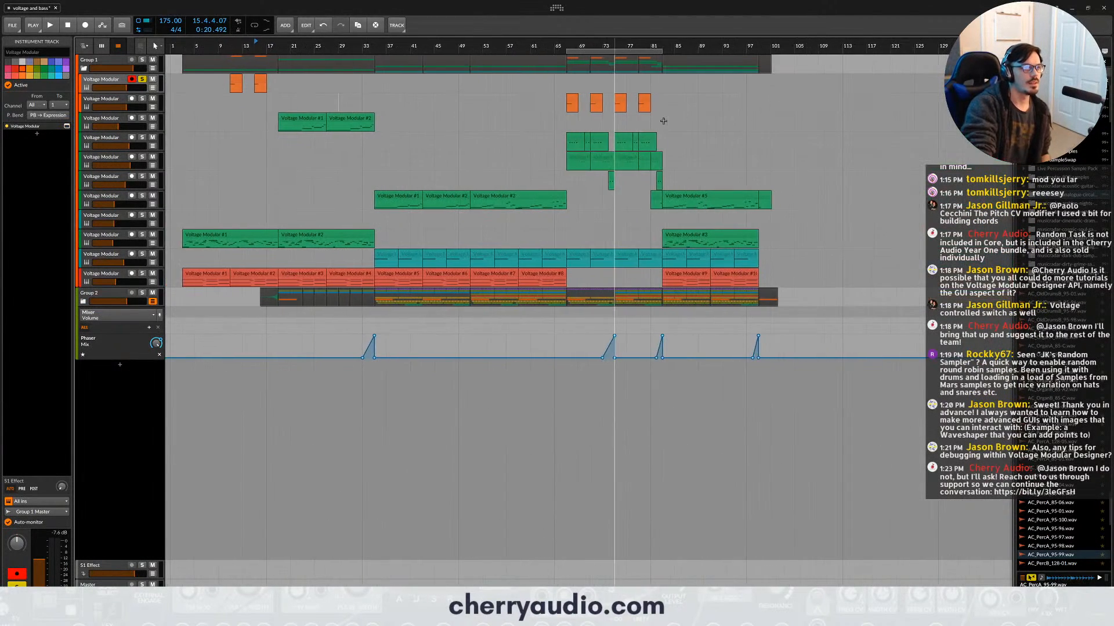
{"action": "scroll", "coordinate": [638, 118], "scroll_direction": "up", "scroll_amount": 6}
{"action": "left_click", "coordinate": [293, 51]}
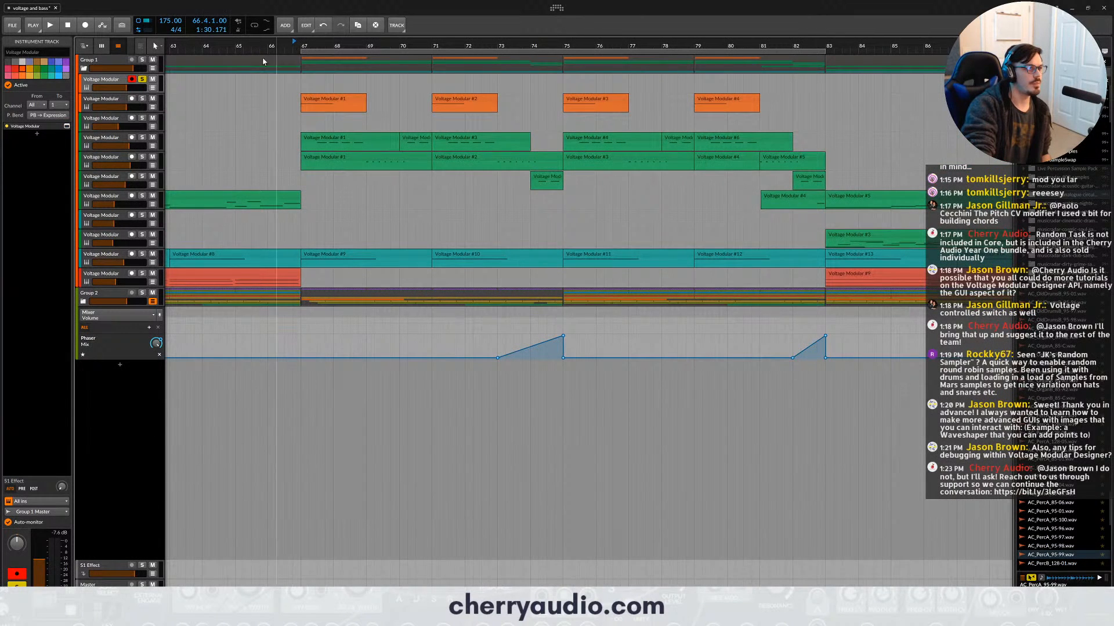
- Unsolo the first Voltage Modular track, then arm and solo the second one
{"action": "left_click", "coordinate": [142, 79]}
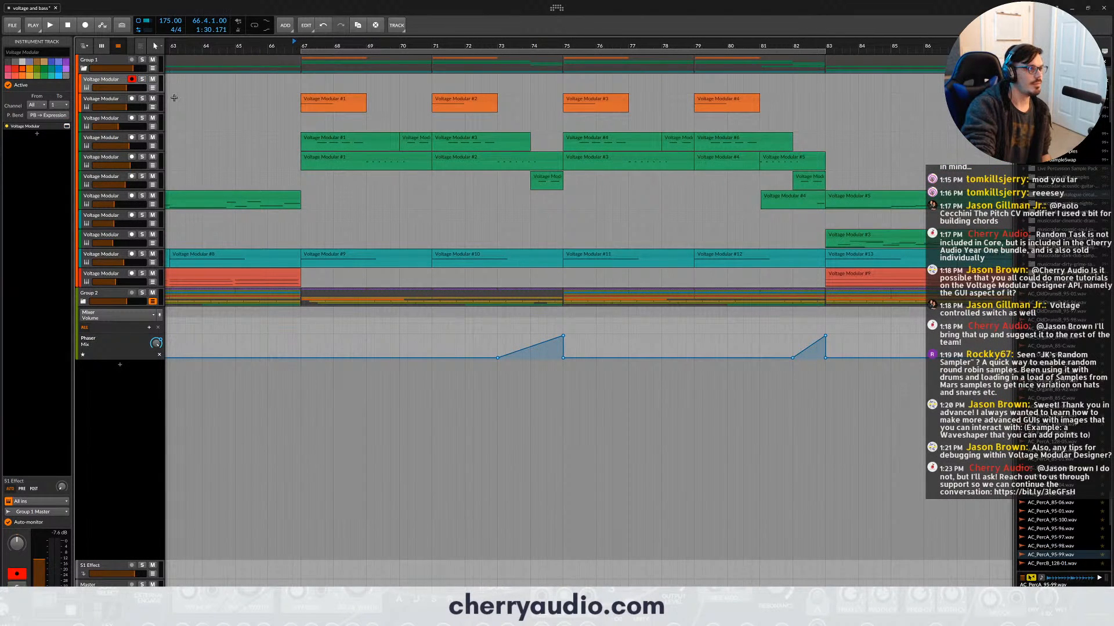
{"action": "left_click", "coordinate": [133, 100]}
{"action": "left_click", "coordinate": [142, 99]}
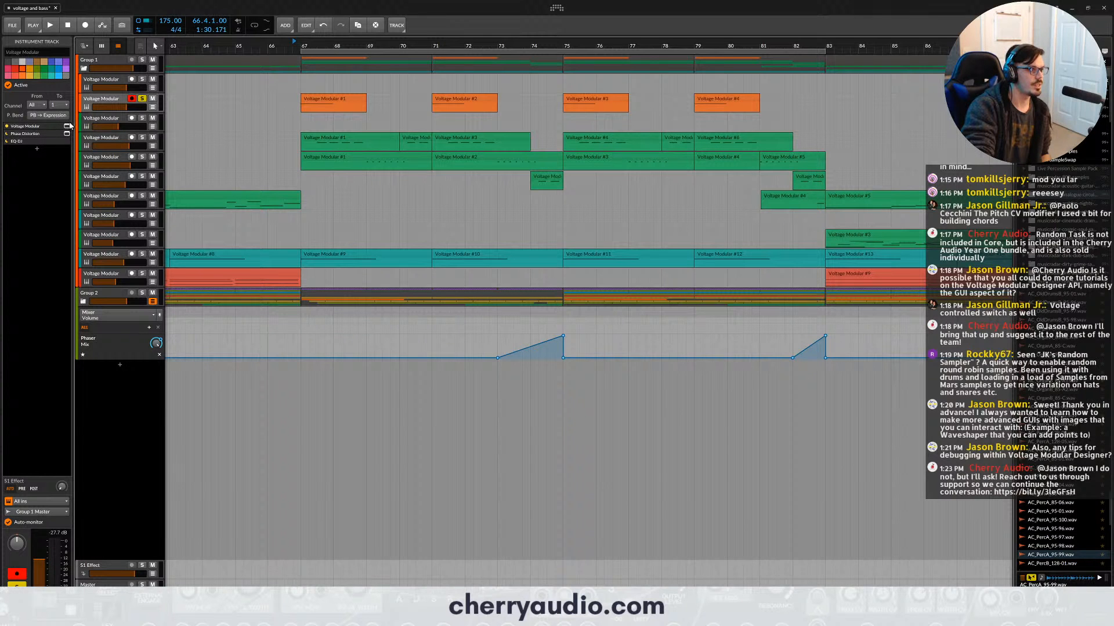
- Open the second track's Voltage Modular patch, audition it while examining its modules, and close it
{"action": "left_click", "coordinate": [67, 127]}
{"action": "scroll", "coordinate": [703, 267], "scroll_direction": "down", "scroll_amount": 3}
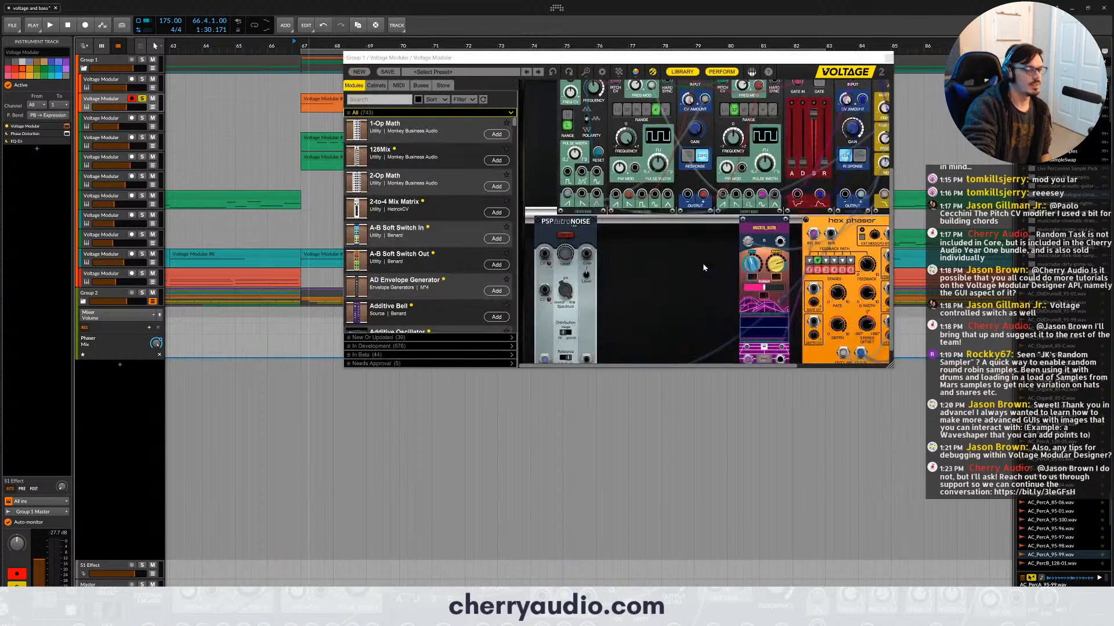
{"action": "scroll", "coordinate": [703, 268], "scroll_direction": "down", "scroll_amount": 3}
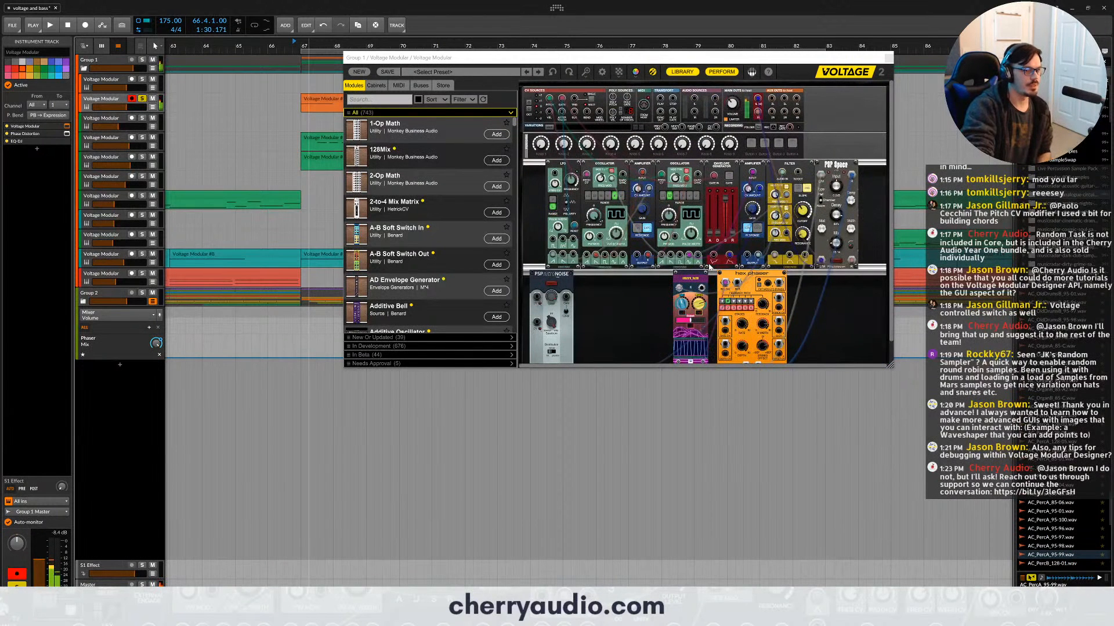
{"action": "scroll", "coordinate": [609, 303], "scroll_direction": "down", "scroll_amount": 1}
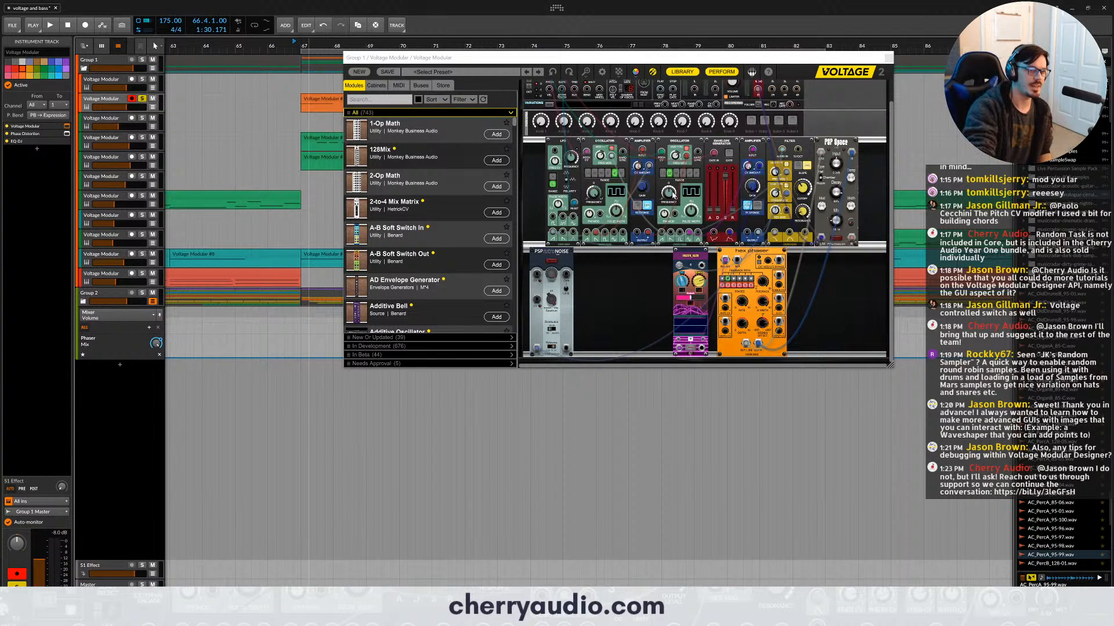
{"action": "scroll", "coordinate": [764, 204], "scroll_direction": "up", "scroll_amount": 3}
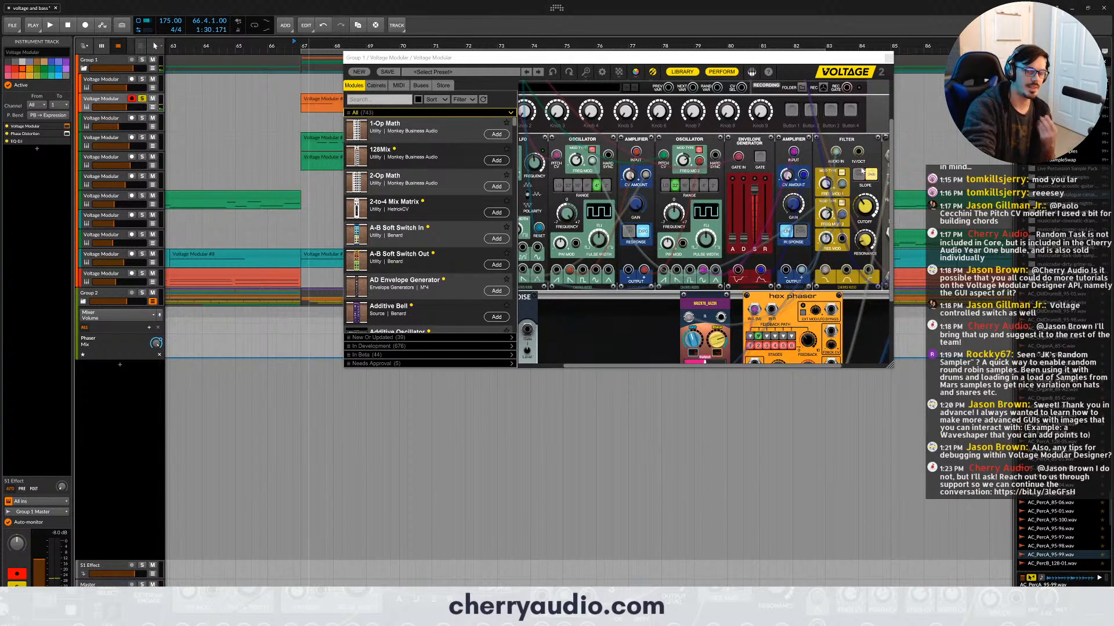
{"action": "scroll", "coordinate": [757, 228], "scroll_direction": "down", "scroll_amount": 3}
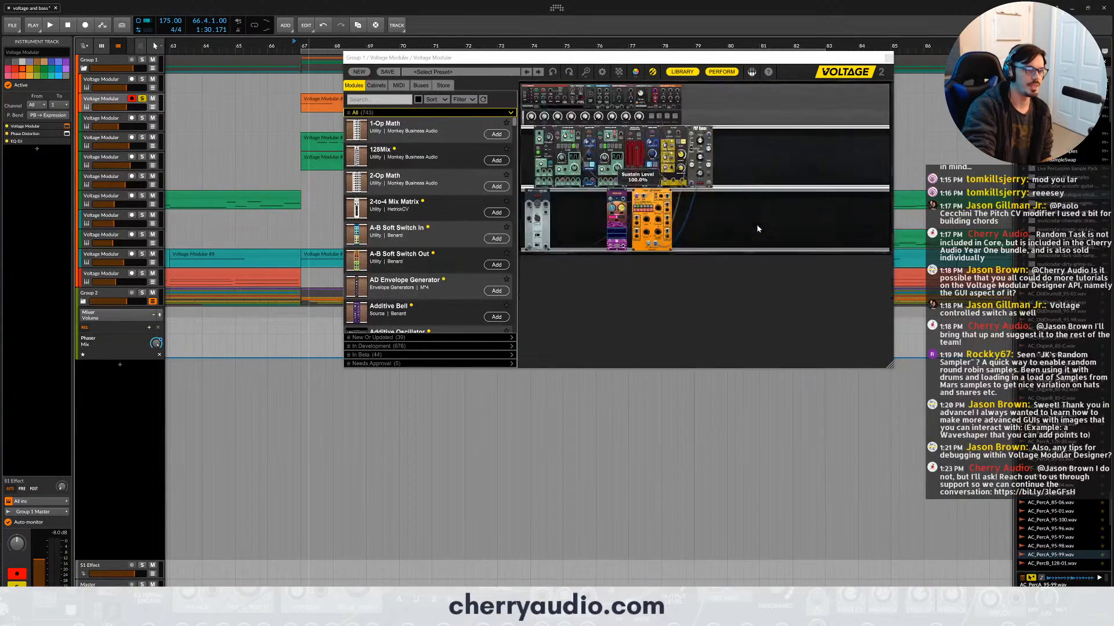
{"action": "left_click", "coordinate": [888, 58]}
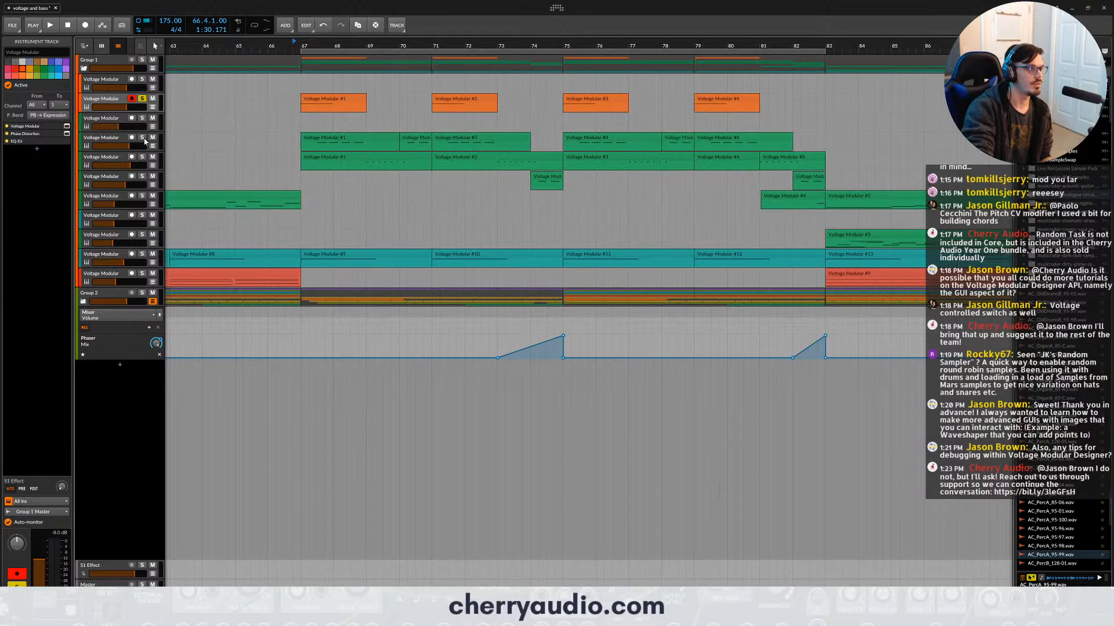
- Switch the solo from the second to the fourth Voltage Modular track and play its part from bar 67
{"action": "left_click", "coordinate": [142, 99]}
{"action": "left_click", "coordinate": [106, 139]}
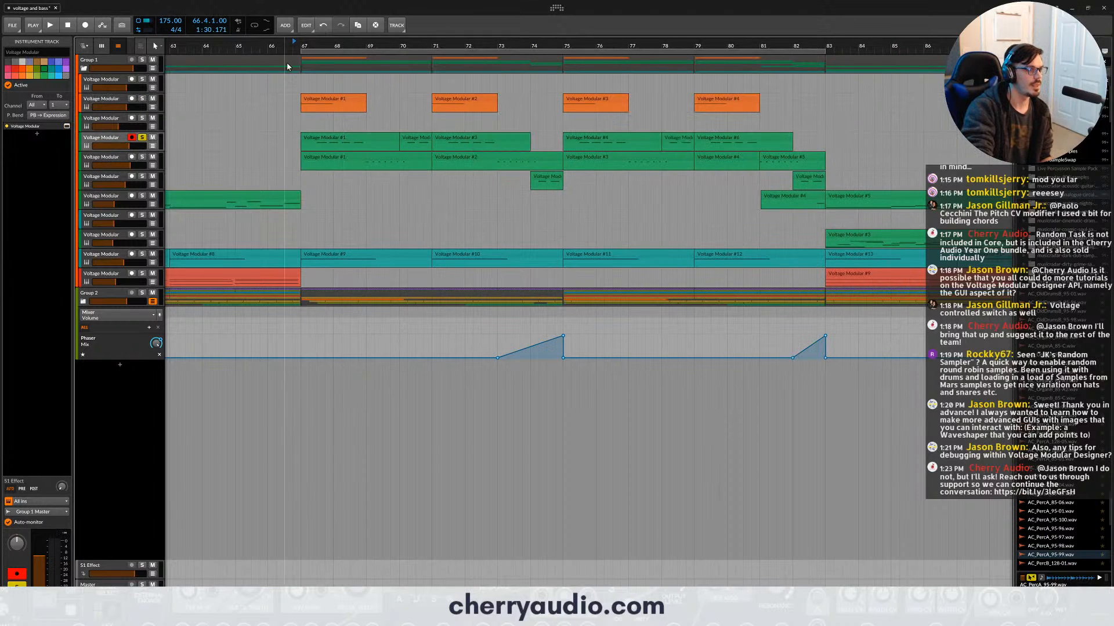
{"action": "key", "text": "space"}
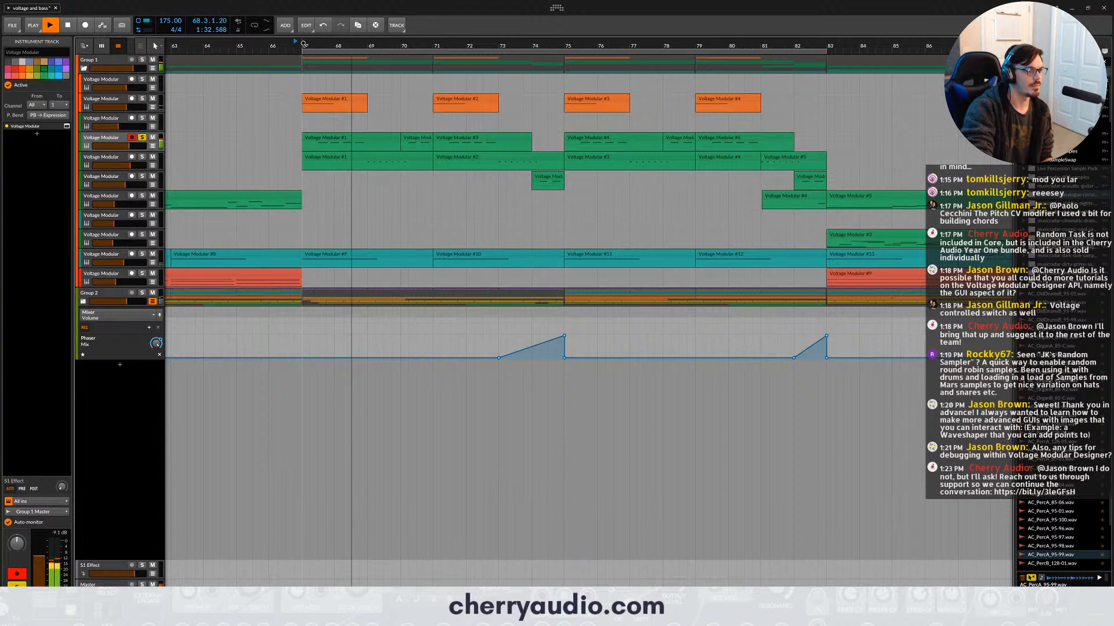
{"action": "key", "text": "space"}
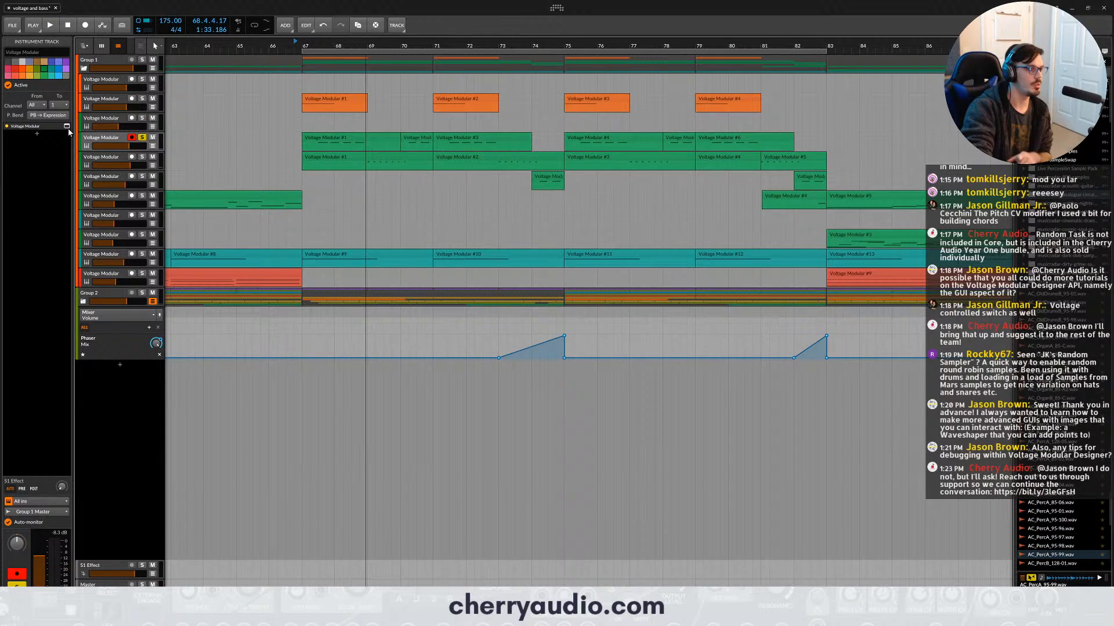
- Open the fourth track's Voltage Modular patch, enlarge its window, hide the library, and move the window higher on screen
{"action": "left_click", "coordinate": [68, 126]}
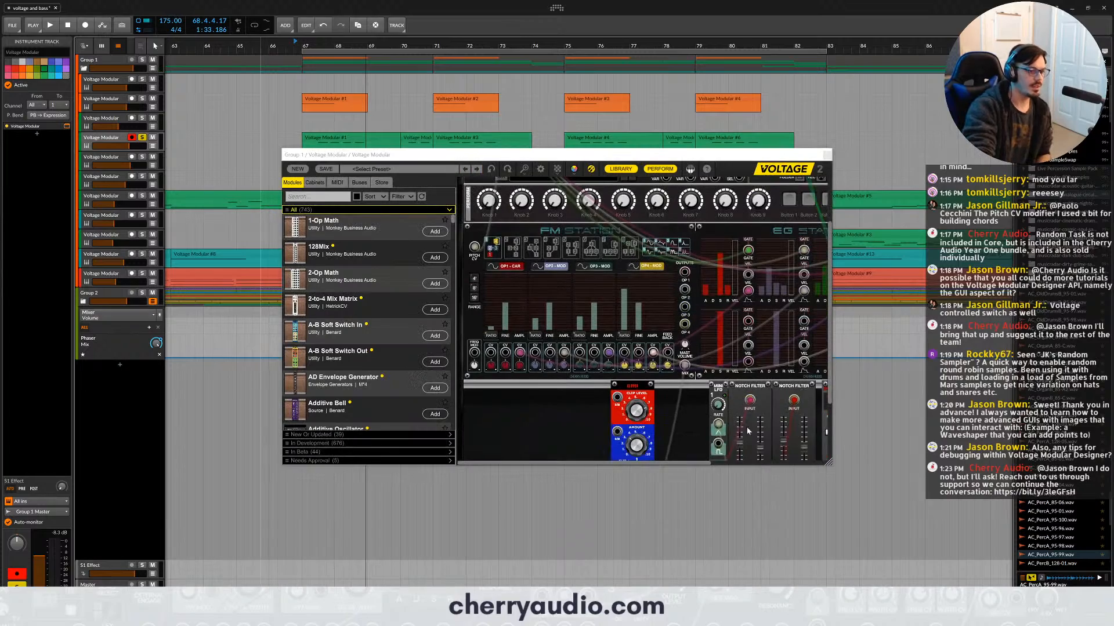
{"action": "left_click_drag", "start_coordinate": [828, 462], "coordinate": [1053, 560]}
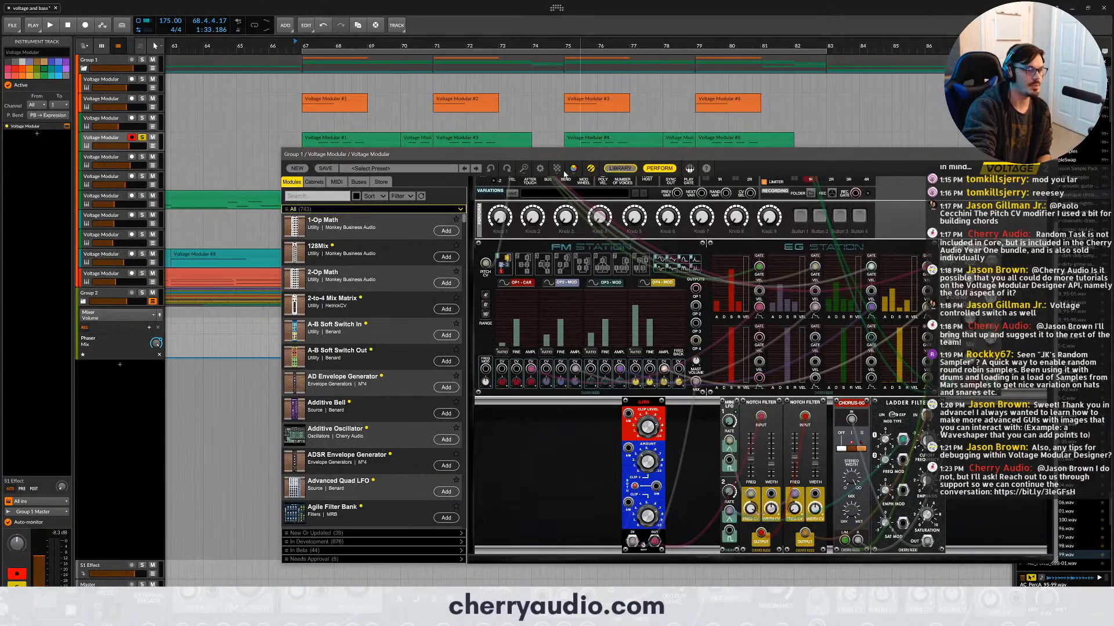
{"action": "left_click", "coordinate": [620, 168]}
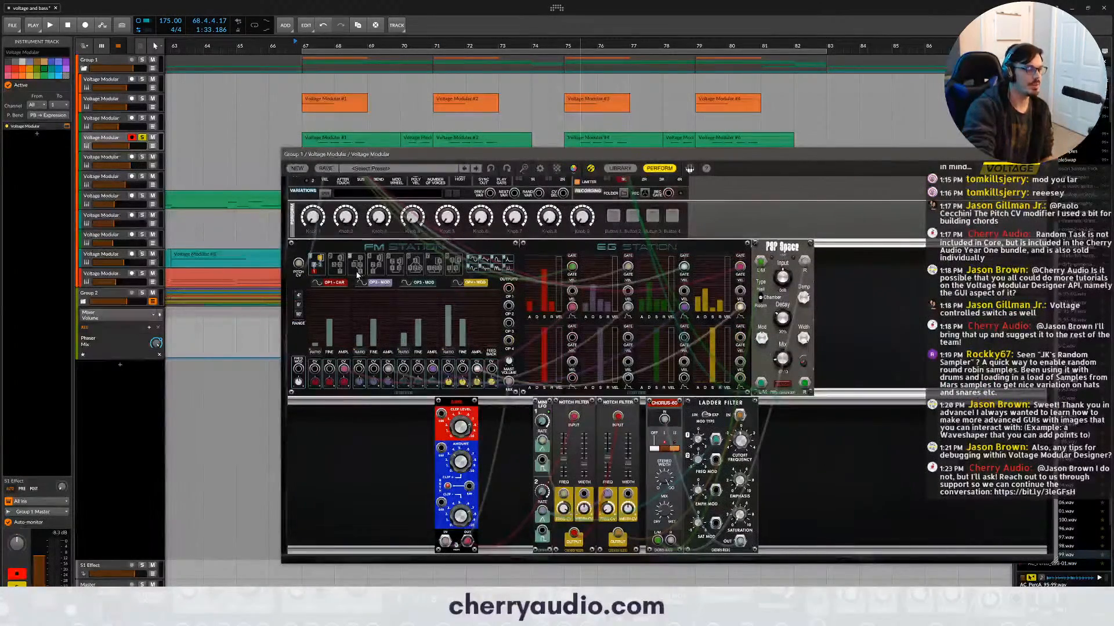
{"action": "scroll", "coordinate": [373, 281], "scroll_direction": "up", "scroll_amount": 3}
{"action": "scroll", "coordinate": [373, 280], "scroll_direction": "down", "scroll_amount": 2}
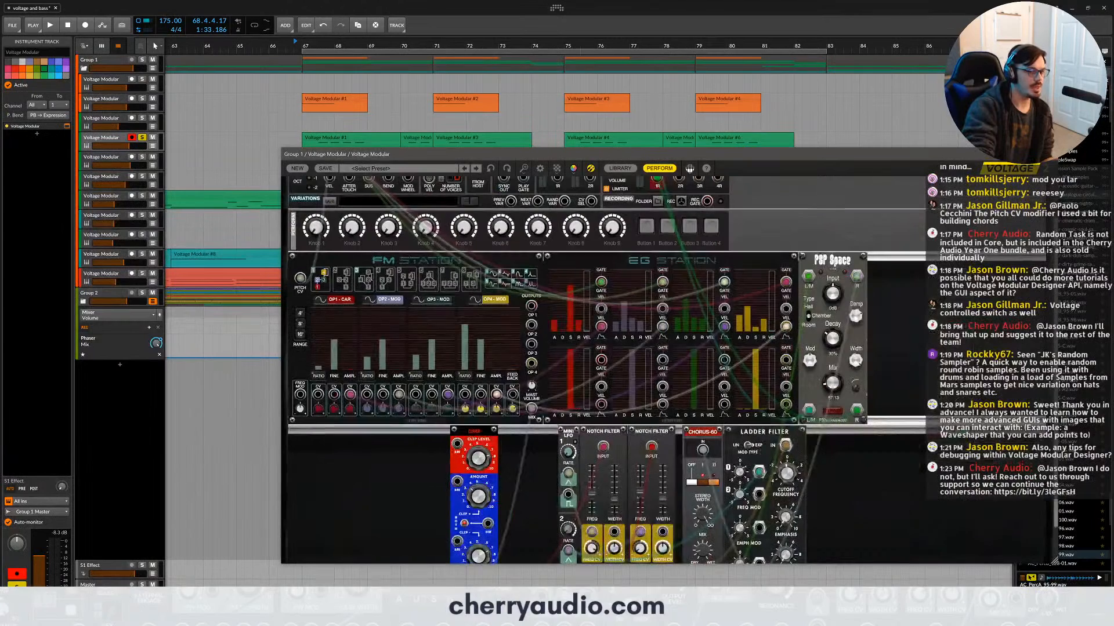
{"action": "left_click_drag", "start_coordinate": [445, 153], "coordinate": [441, 78]}
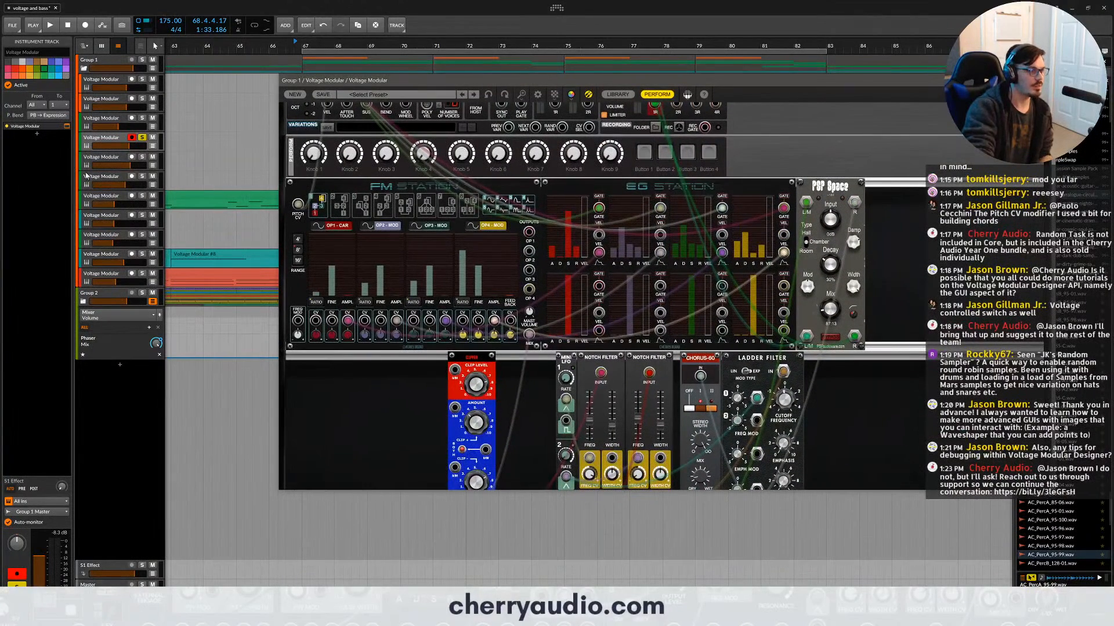
- Arm and solo the third Voltage Modular track to audition it, then return to the fourth track as the only solo
{"action": "left_click", "coordinate": [132, 118]}
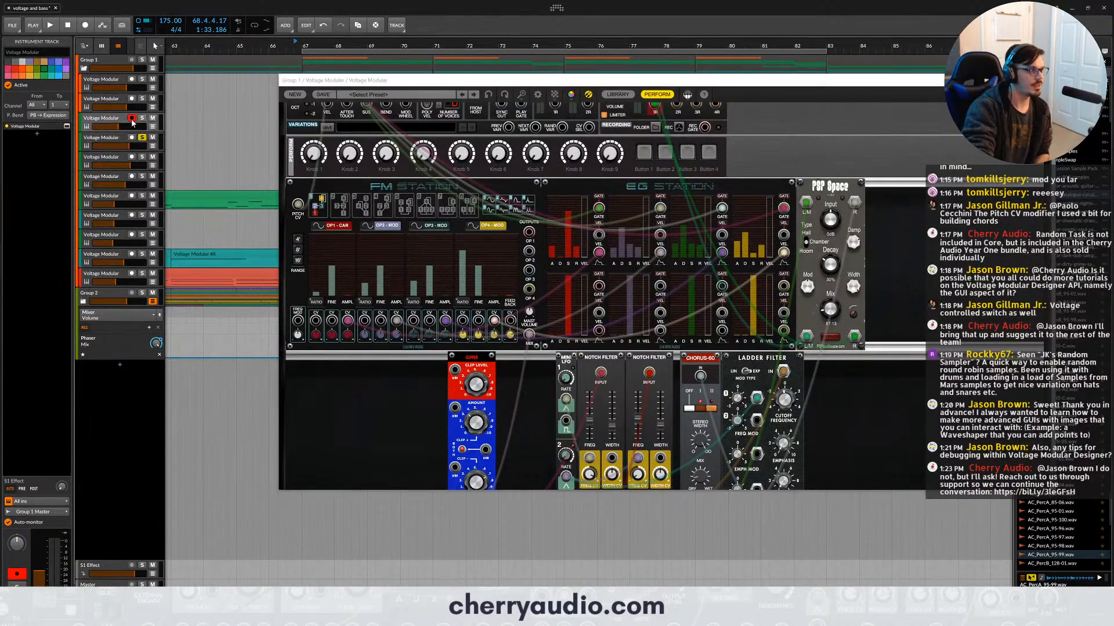
{"action": "left_click", "coordinate": [142, 119]}
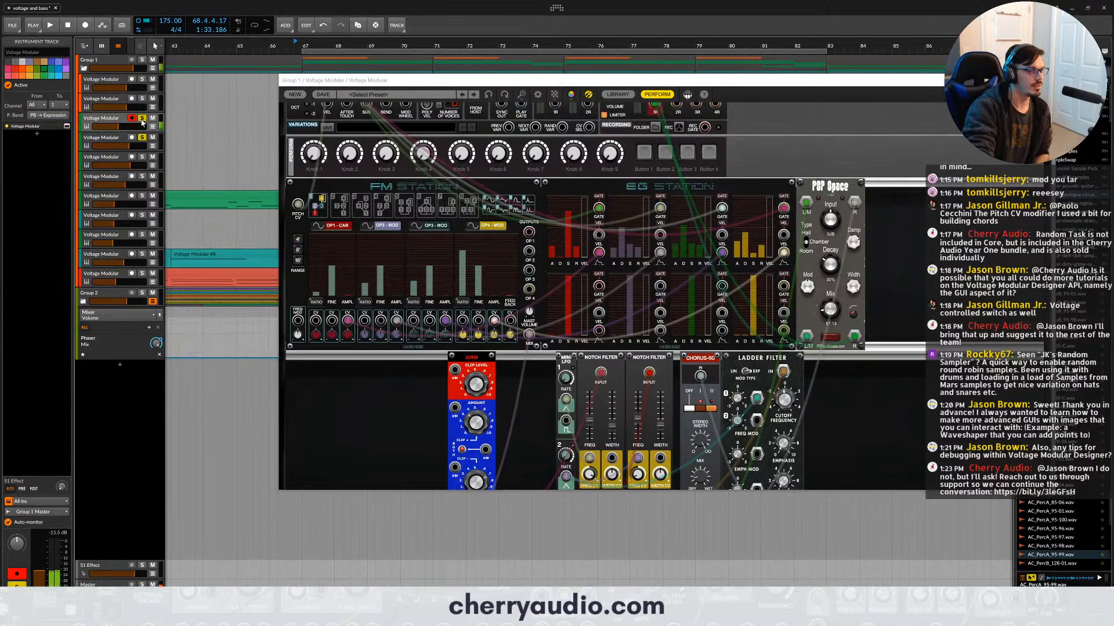
{"action": "left_click", "coordinate": [117, 140]}
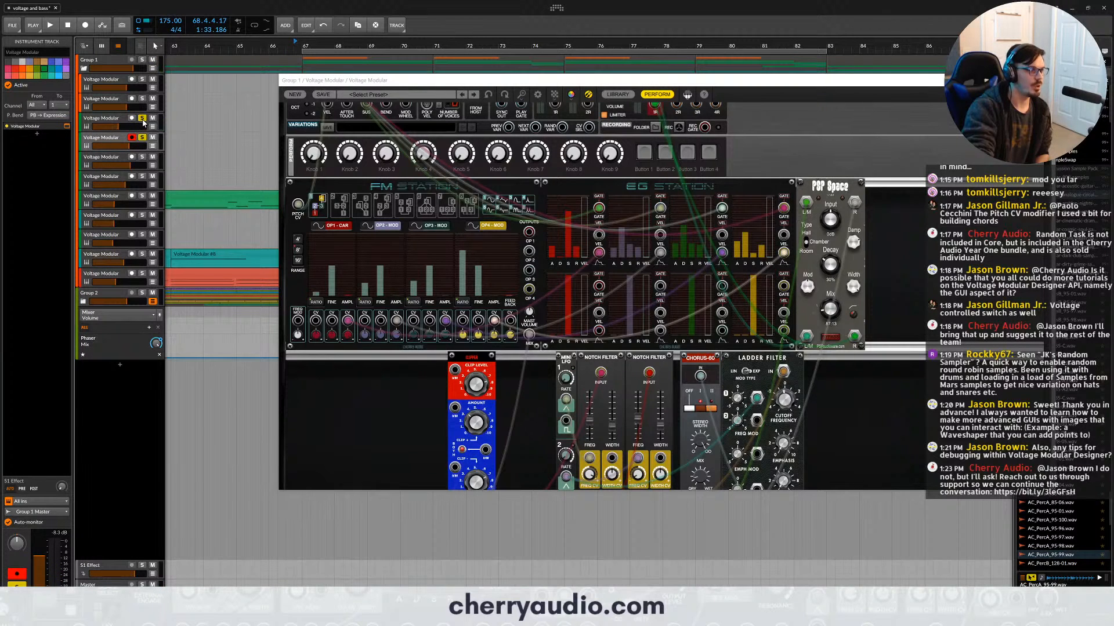
{"action": "left_click", "coordinate": [142, 119]}
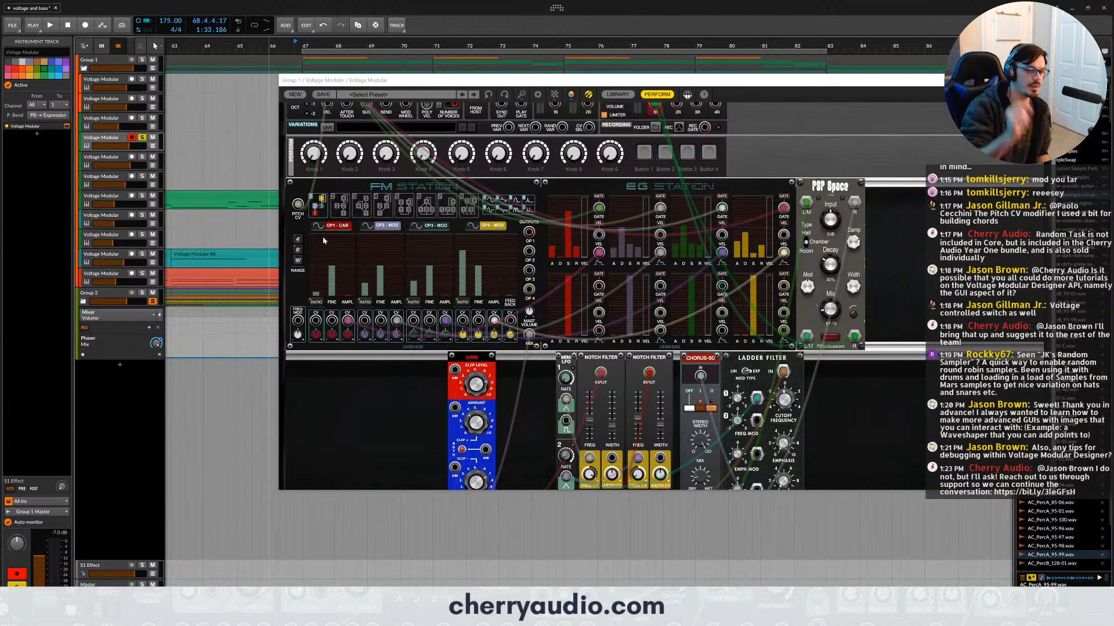
- Set FM Station's Operator 4 amplitude CV amount to 55.3%, then audition a lower Operator 4 ratio and restore it
{"action": "scroll", "coordinate": [516, 397], "scroll_direction": "down", "scroll_amount": 1}
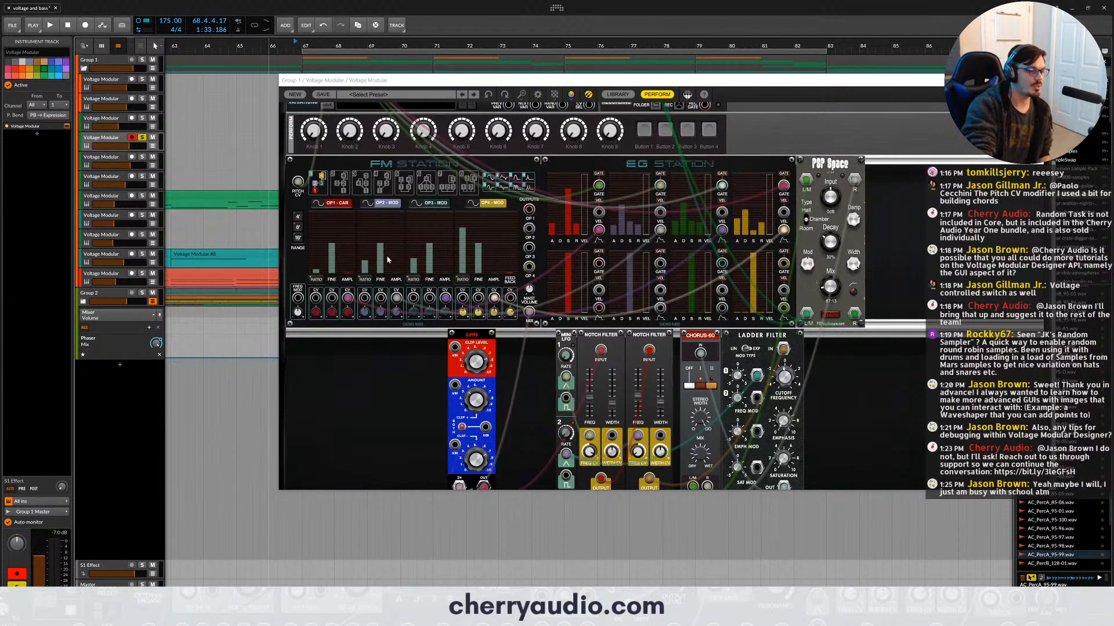
{"action": "left_click", "coordinate": [495, 313]}
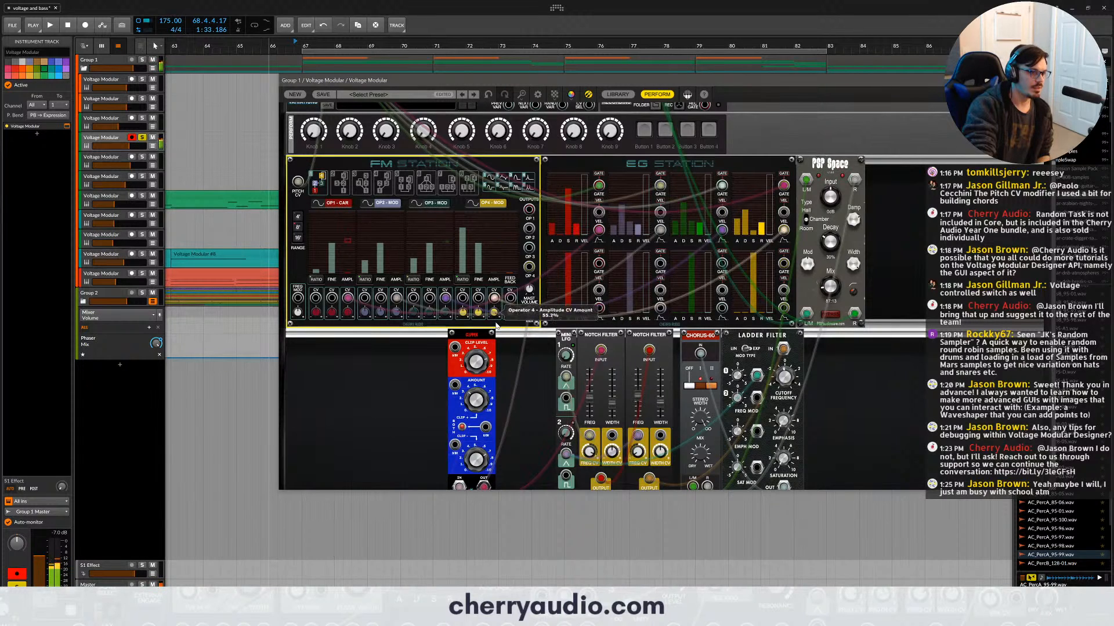
{"action": "left_click", "coordinate": [464, 259]}
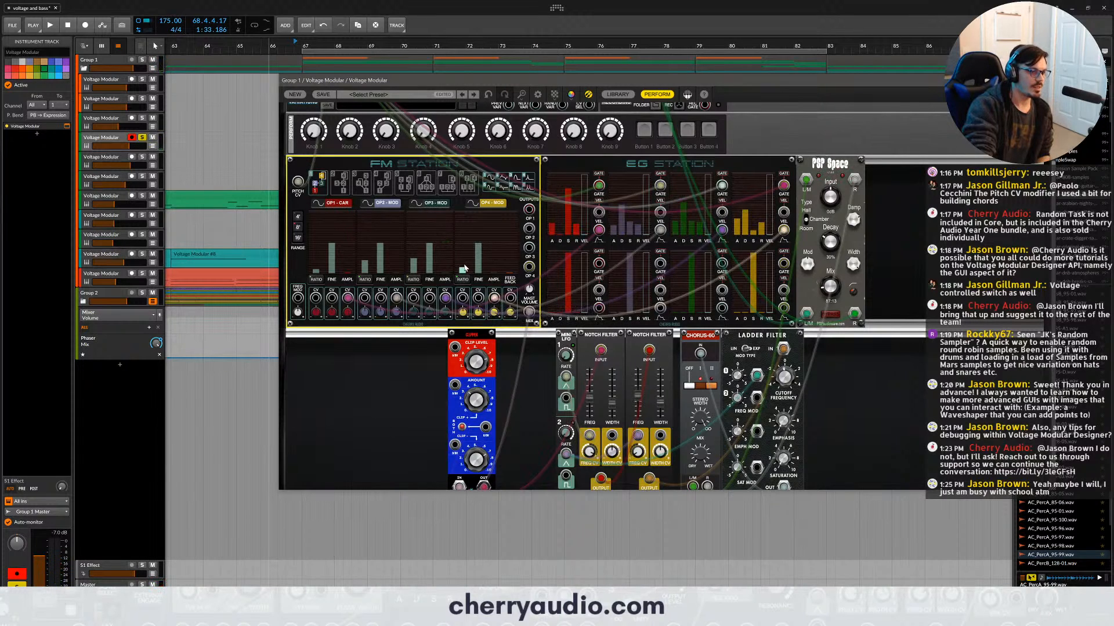
{"action": "left_click", "coordinate": [462, 254]}
{"action": "left_click", "coordinate": [463, 233]}
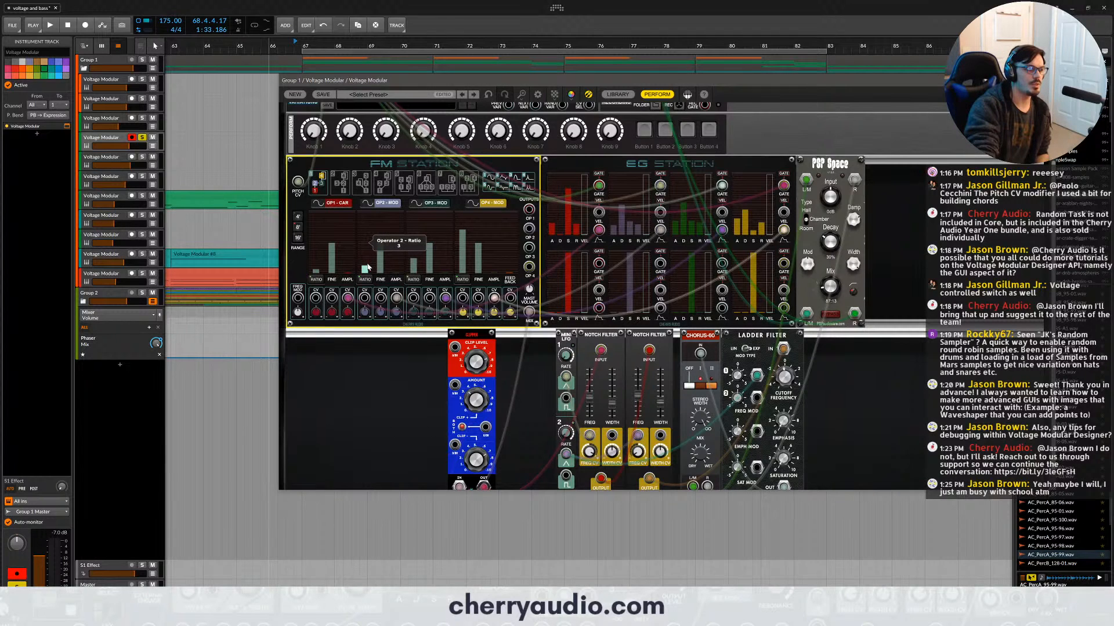
- Audition FM Station with Operator 2's ratio at 3 and Operator 3's at 21, then raise Operator 2's and lower Operator 3's
{"action": "left_click_drag", "start_coordinate": [366, 267], "coordinate": [366, 263]}
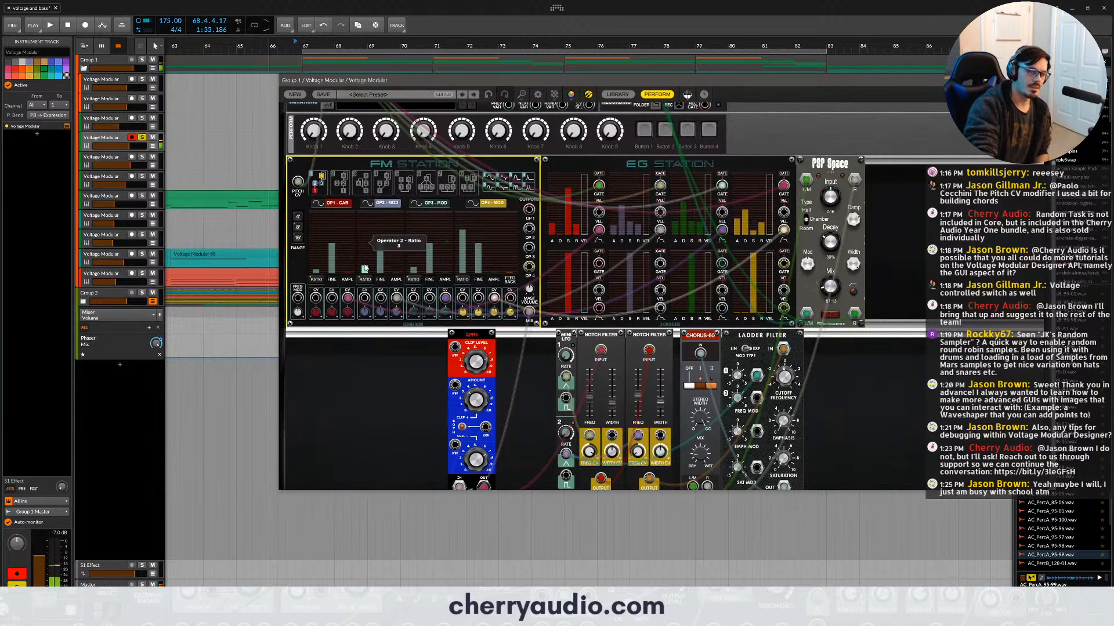
{"action": "left_click_drag", "start_coordinate": [413, 270], "coordinate": [412, 234]}
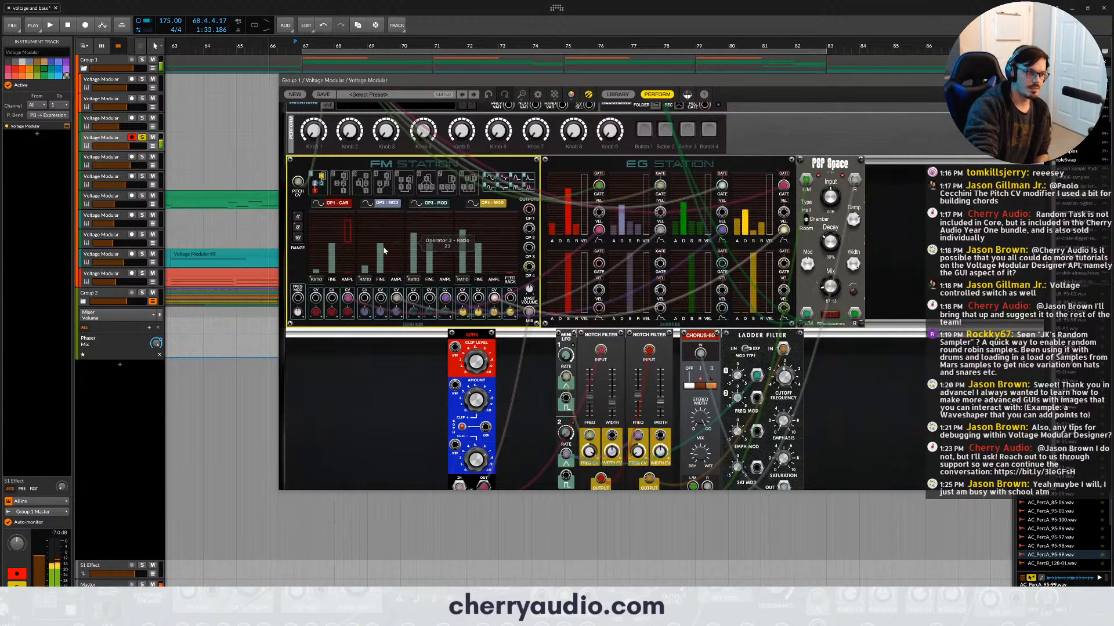
{"action": "left_click_drag", "start_coordinate": [365, 267], "coordinate": [415, 269]}
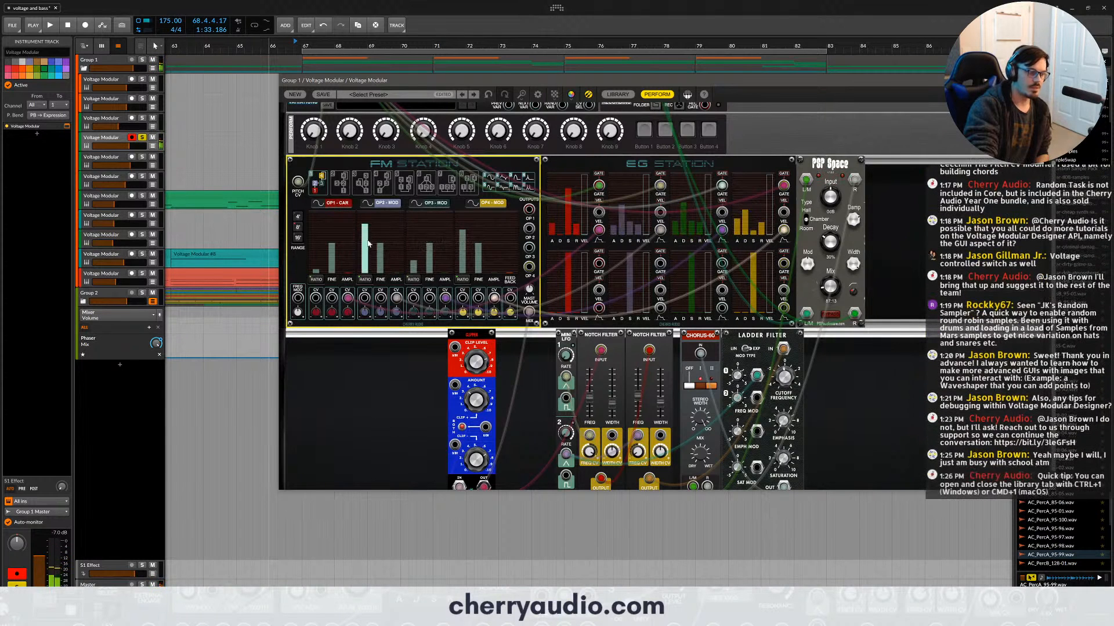
- Audition a higher Operator 2 ratio, lower Operator 3's ratio to near its minimum, and bring Operator 2's ratio back down
{"action": "left_click_drag", "start_coordinate": [367, 235], "coordinate": [365, 215]}
{"action": "left_click_drag", "start_coordinate": [413, 264], "coordinate": [414, 270]}
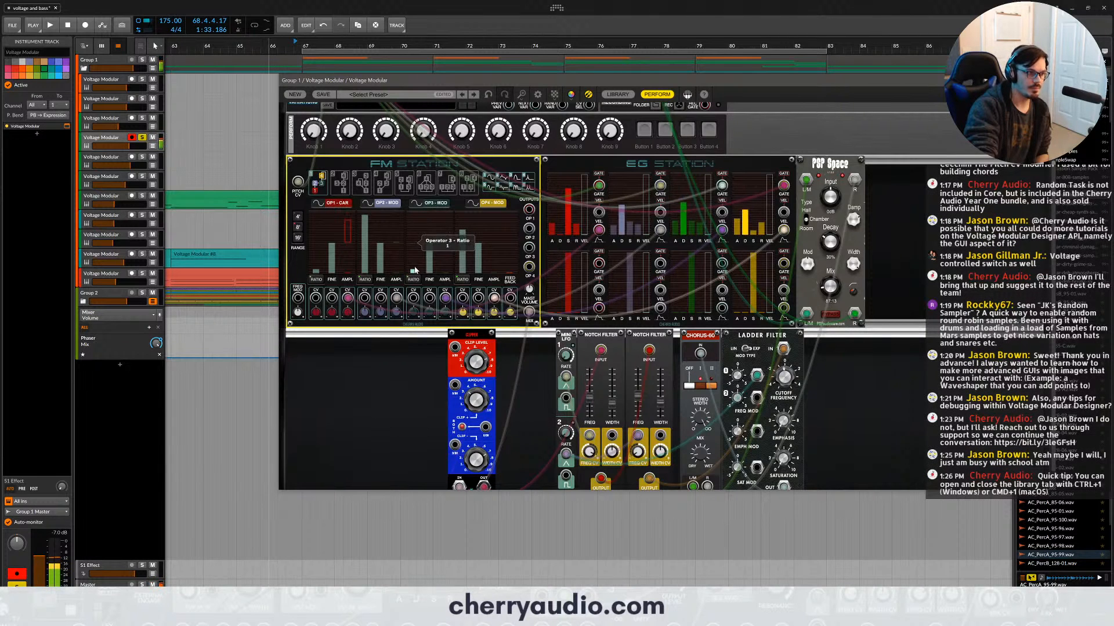
{"action": "left_click", "coordinate": [367, 244]}
{"action": "left_click_drag", "start_coordinate": [367, 244], "coordinate": [368, 258]}
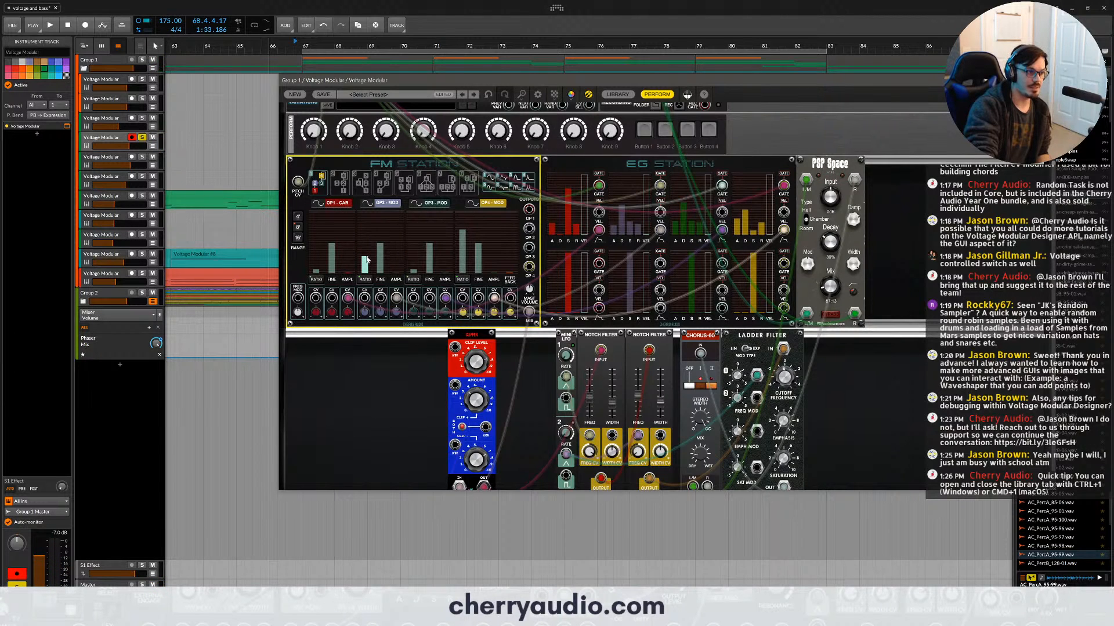
{"action": "left_click", "coordinate": [366, 262]}
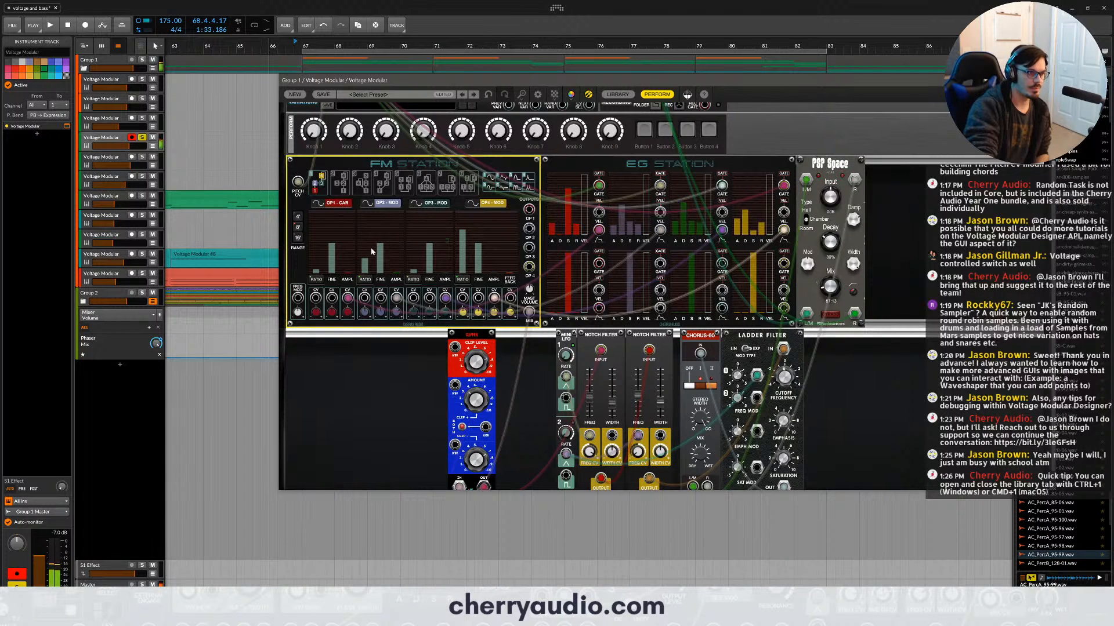
- Audition a much higher FM Station Operator 2 ratio and bring it back down, then raise Operator 3's ratio slightly
{"action": "left_click_drag", "start_coordinate": [375, 265], "coordinate": [382, 244]}
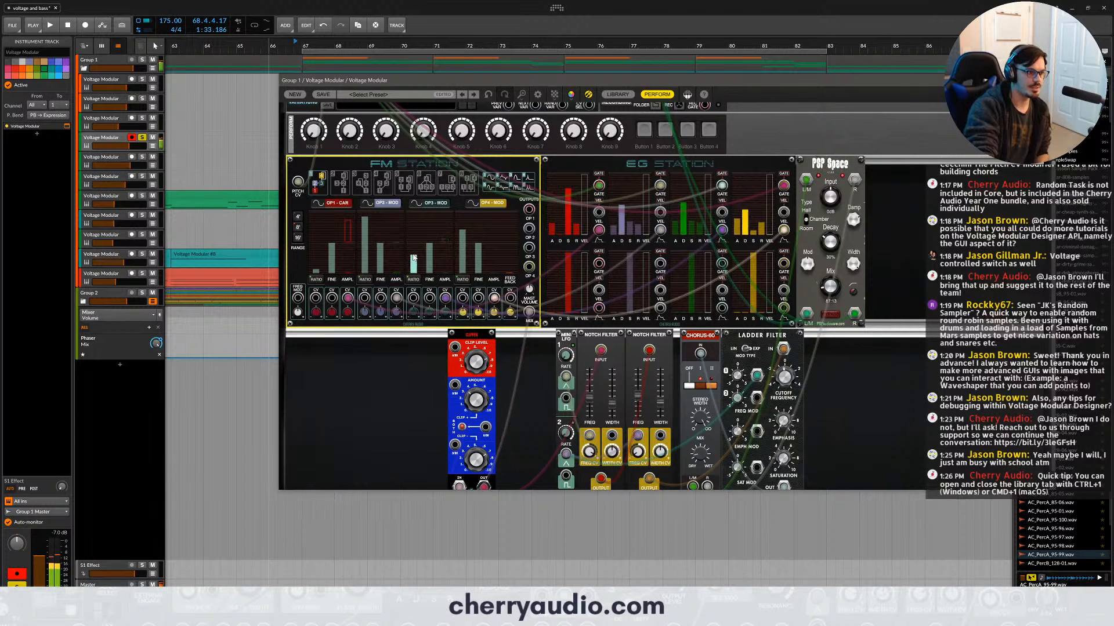
{"action": "left_click_drag", "start_coordinate": [413, 255], "coordinate": [366, 258]}
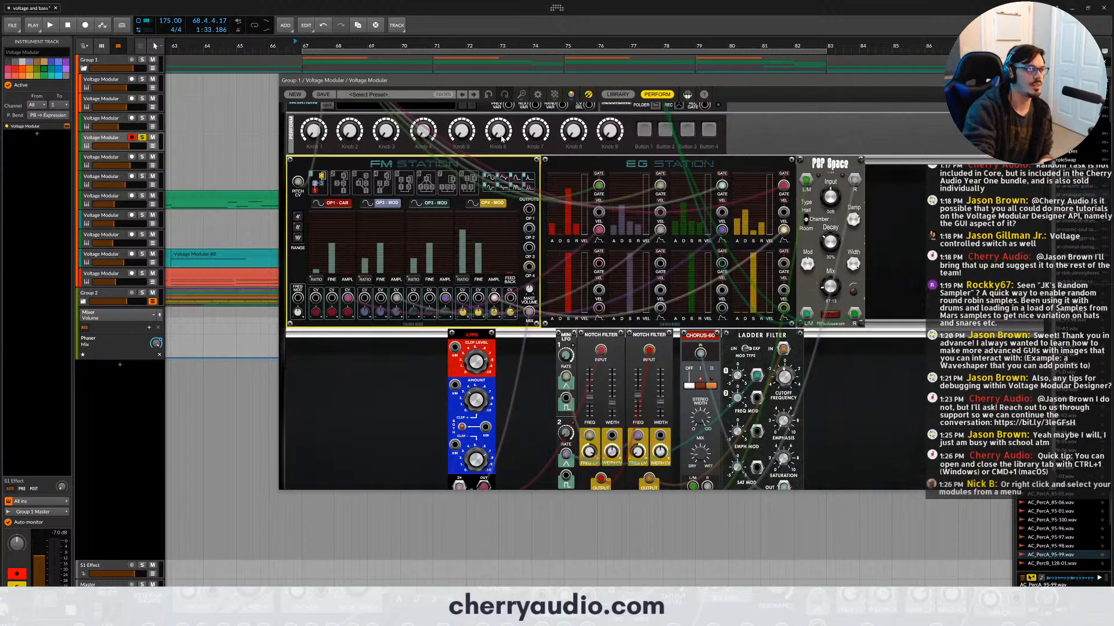
- Search the module library for "osc" and place an Oscillator in the empty cabinet row below the existing modules
{"action": "left_click", "coordinate": [616, 95]}
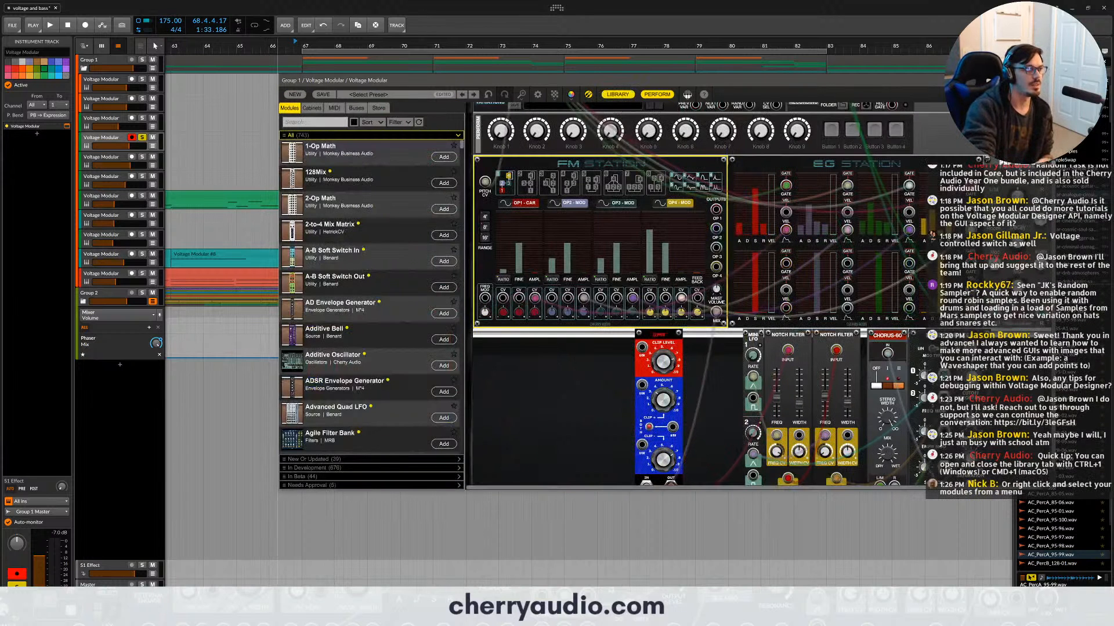
{"action": "type", "text": "osc"}
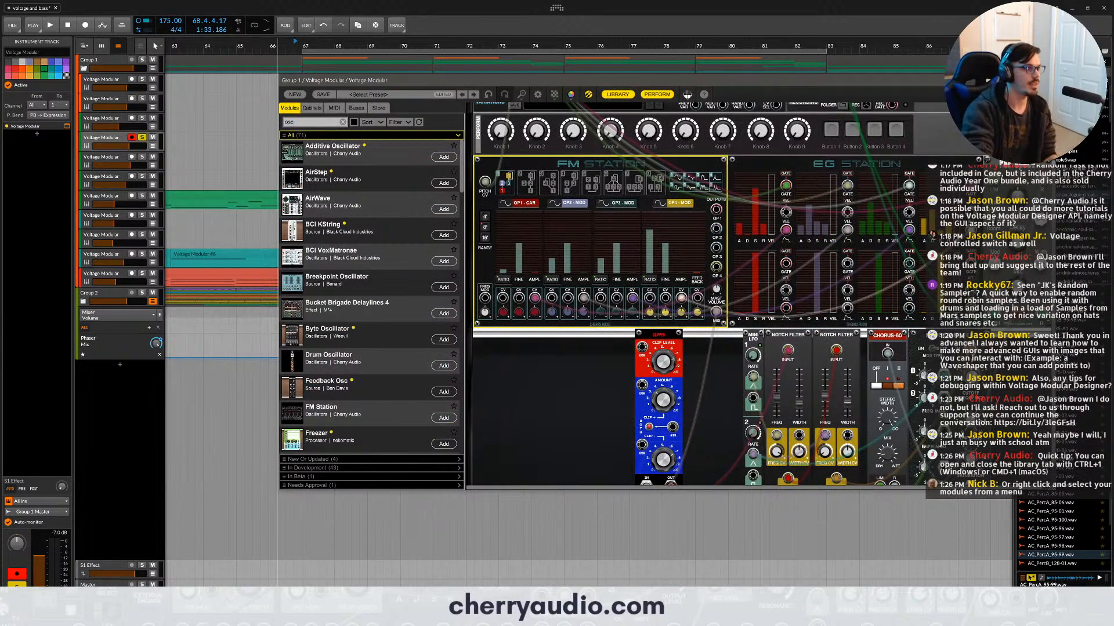
{"action": "scroll", "coordinate": [328, 290], "scroll_direction": "down", "scroll_amount": 15}
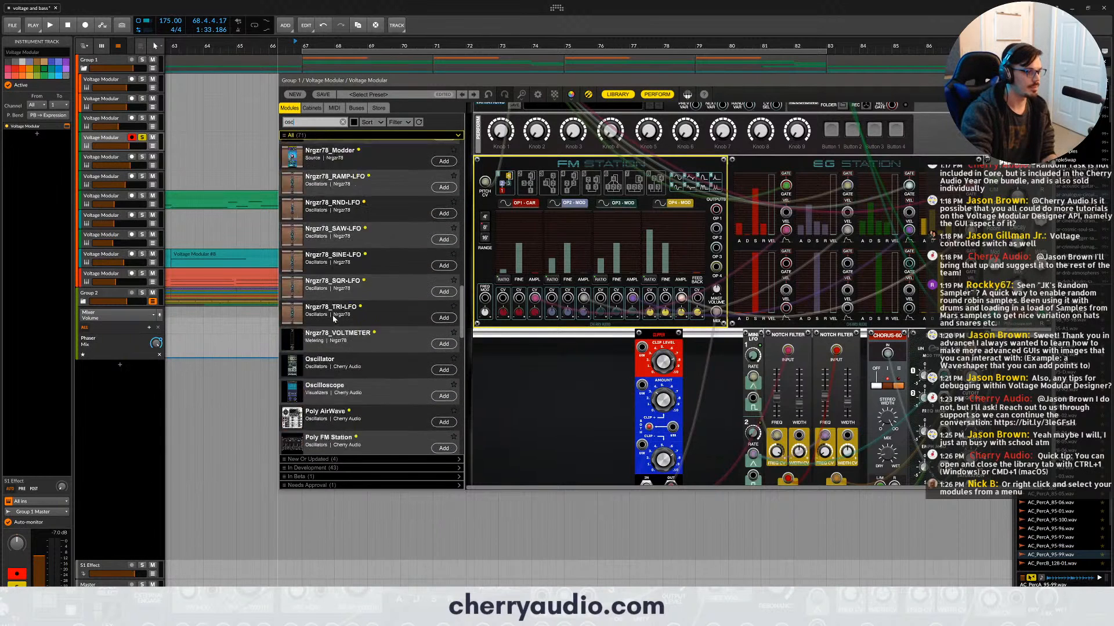
{"action": "scroll", "coordinate": [337, 325], "scroll_direction": "down", "scroll_amount": 10}
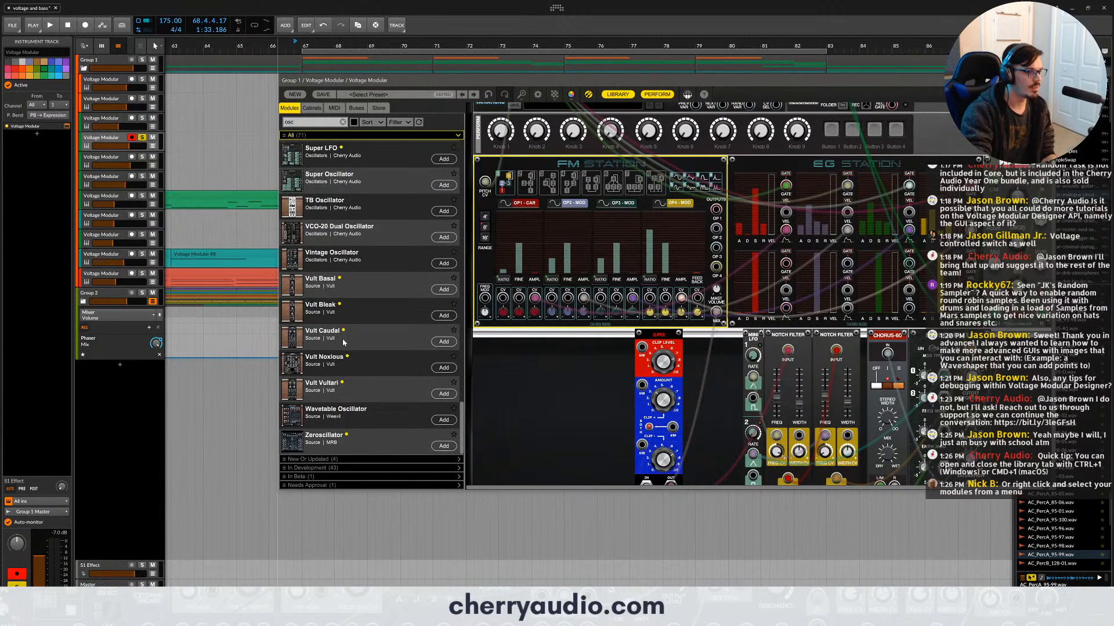
{"action": "scroll", "coordinate": [343, 342], "scroll_direction": "up", "scroll_amount": 5}
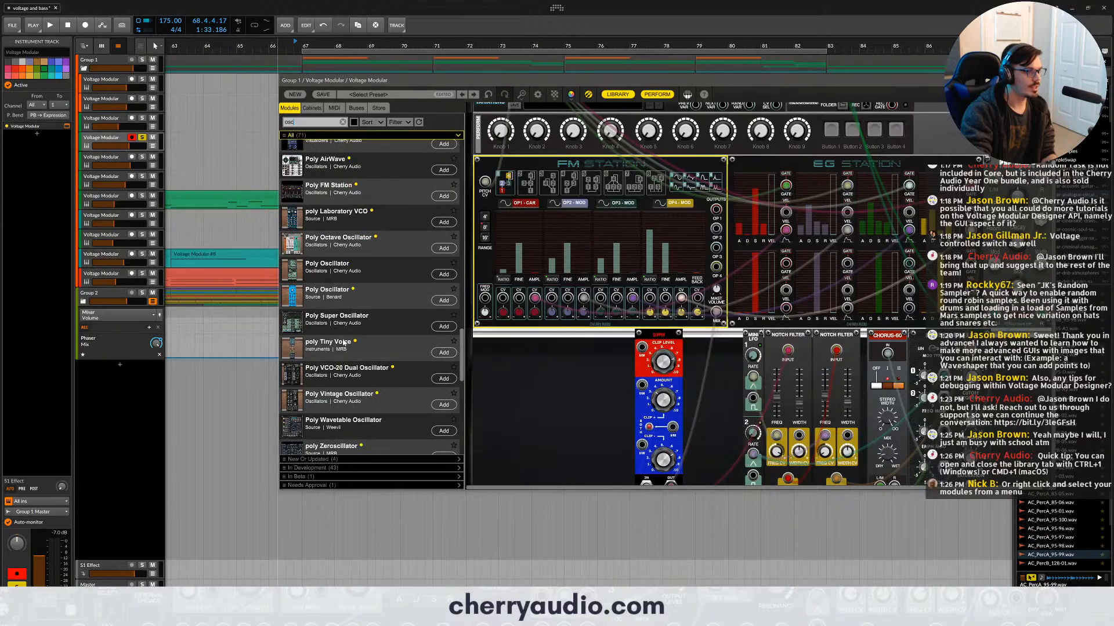
{"action": "scroll", "coordinate": [343, 342], "scroll_direction": "up", "scroll_amount": 3}
{"action": "left_click_drag", "start_coordinate": [334, 292], "coordinate": [510, 372]}
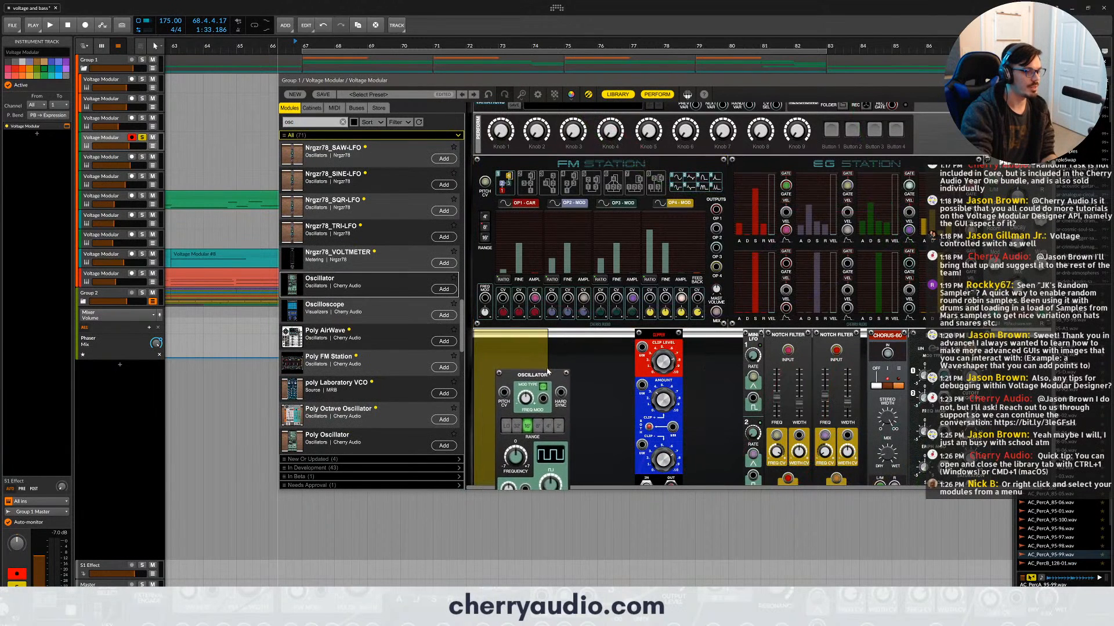
{"action": "left_click_drag", "start_coordinate": [533, 308], "coordinate": [566, 477]}
{"action": "scroll", "coordinate": [570, 430], "scroll_direction": "down", "scroll_amount": 5}
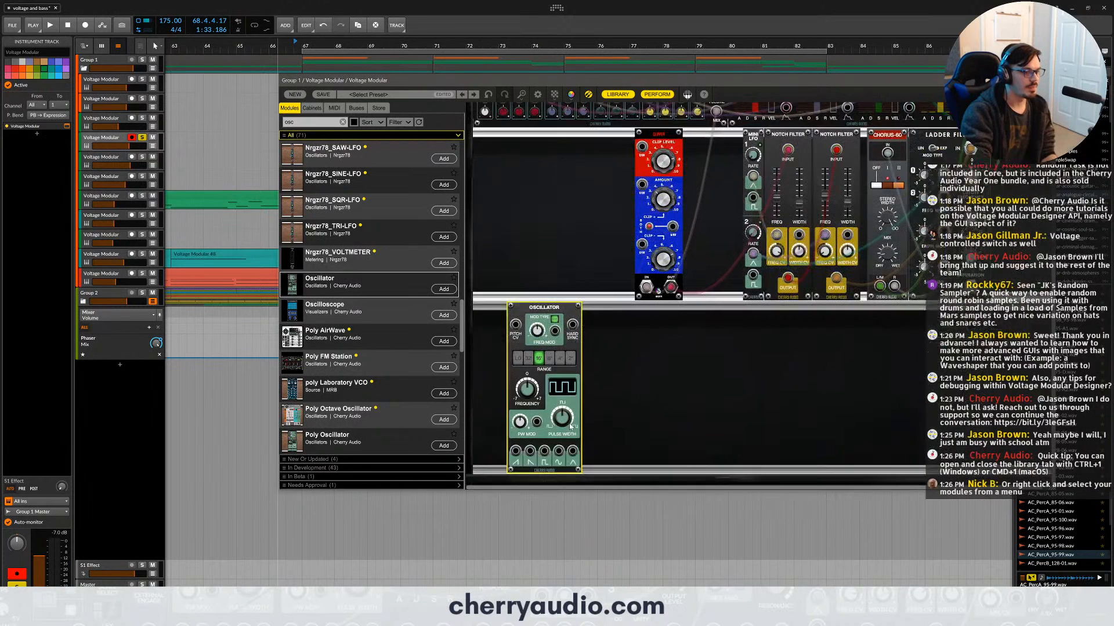
- Duplicate the Oscillator twice in the same cabinet row, giving three side by side
{"action": "left_click", "coordinate": [610, 364]}
{"action": "left_click_drag", "start_coordinate": [550, 308], "coordinate": [720, 312]}
{"action": "scroll", "coordinate": [690, 324], "scroll_direction": "up", "scroll_amount": 3}
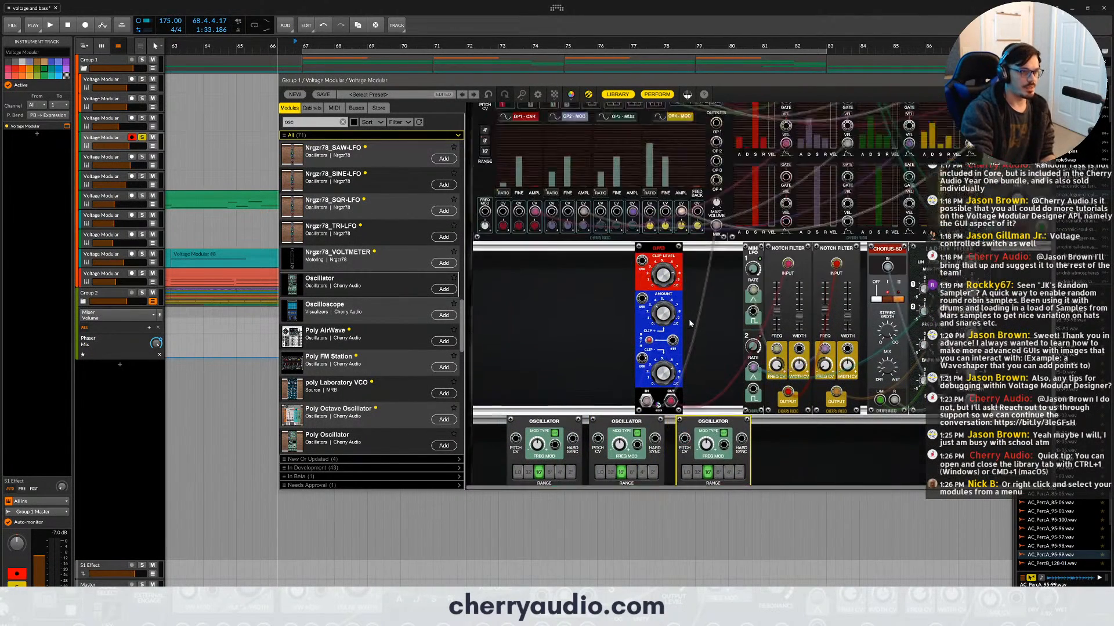
{"action": "scroll", "coordinate": [690, 323], "scroll_direction": "up", "scroll_amount": 6}
{"action": "scroll", "coordinate": [579, 281], "scroll_direction": "down", "scroll_amount": 8}
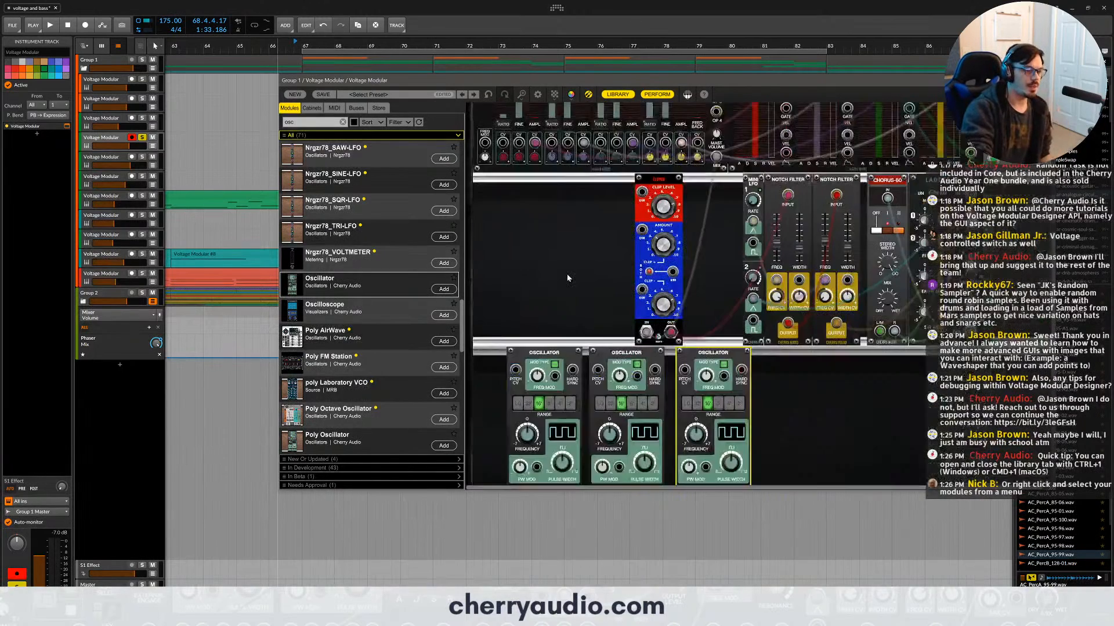
{"action": "scroll", "coordinate": [567, 278], "scroll_direction": "down", "scroll_amount": 1}
- Switch the frequency mod type from green to red on all three Oscillators
{"action": "left_click", "coordinate": [639, 321]}
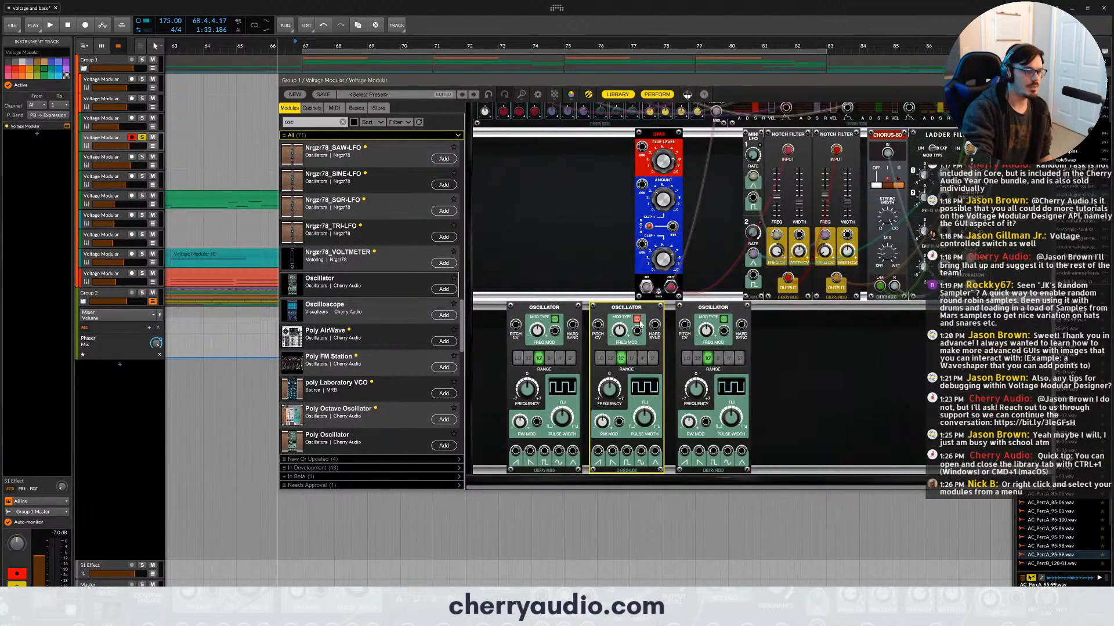
{"action": "left_click", "coordinate": [723, 321]}
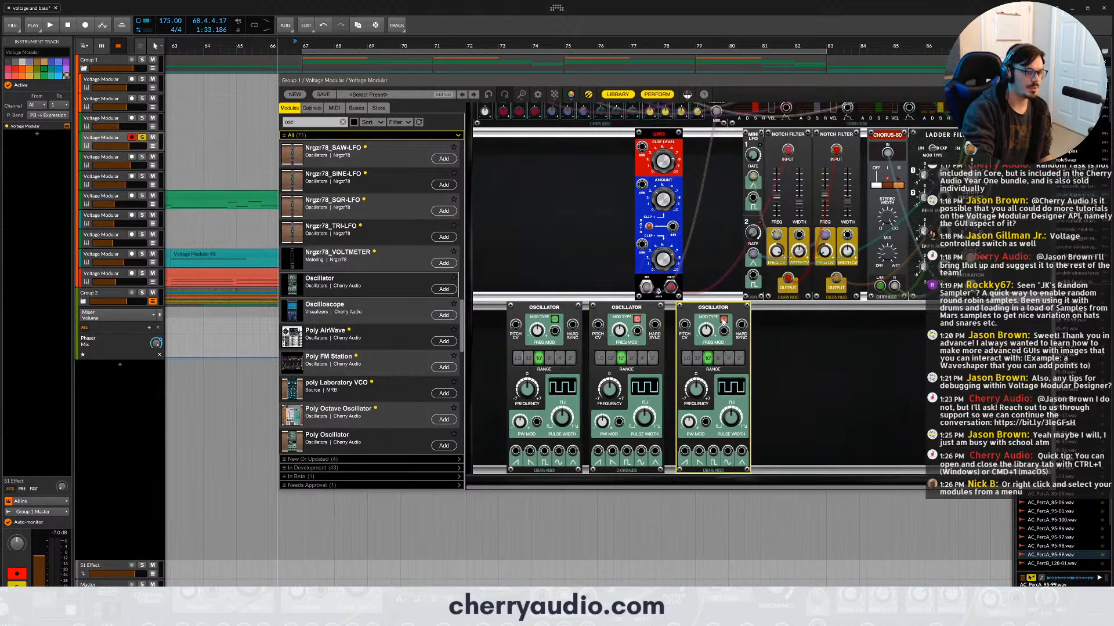
{"action": "left_click", "coordinate": [555, 319]}
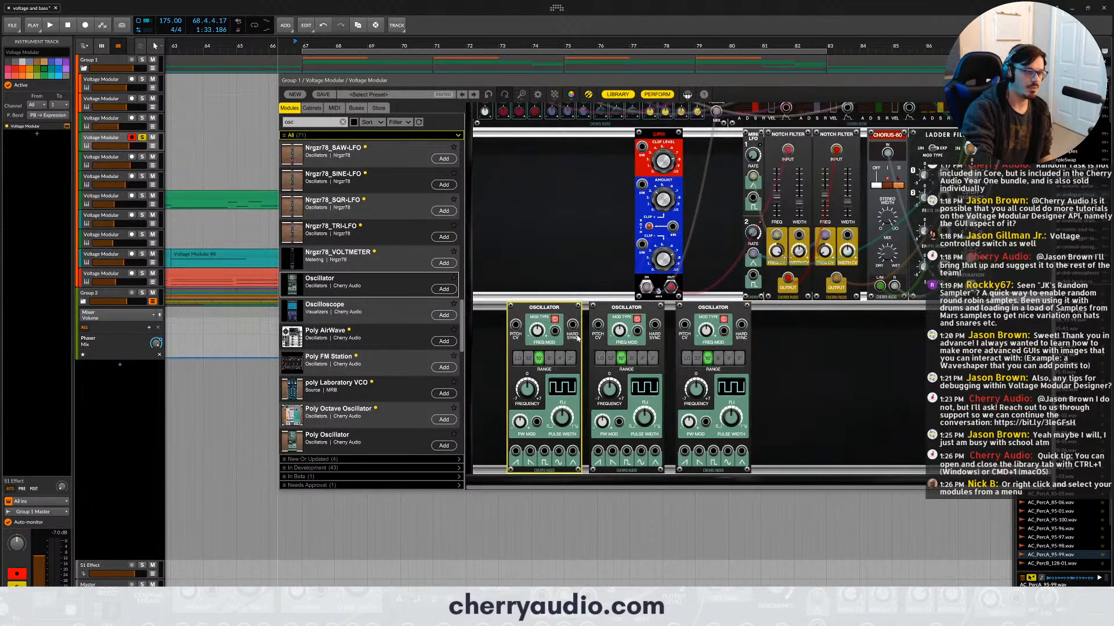
- Patch the first Oscillator's sine output to the second's frequency mod input and the second's to the third's, then spread the modules apart
{"action": "left_click_drag", "start_coordinate": [642, 453], "coordinate": [724, 331]}
{"action": "left_click_drag", "start_coordinate": [559, 451], "coordinate": [636, 332]}
{"action": "left_click_drag", "start_coordinate": [710, 308], "coordinate": [754, 308]}
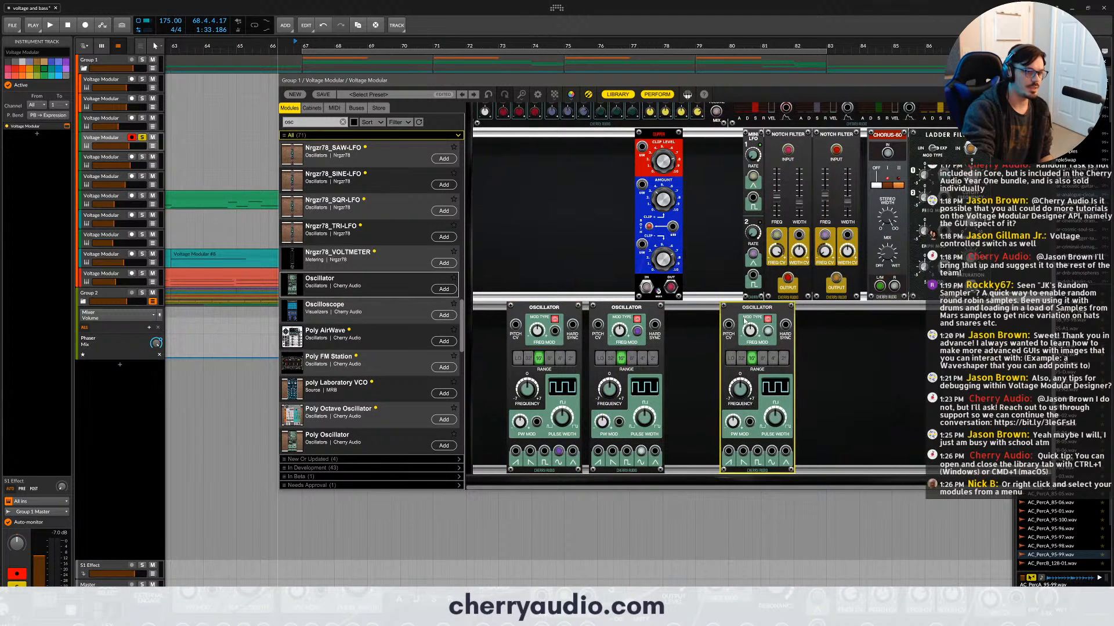
{"action": "left_click_drag", "start_coordinate": [611, 308], "coordinate": [633, 307]}
{"action": "left_click_drag", "start_coordinate": [544, 308], "coordinate": [548, 308]}
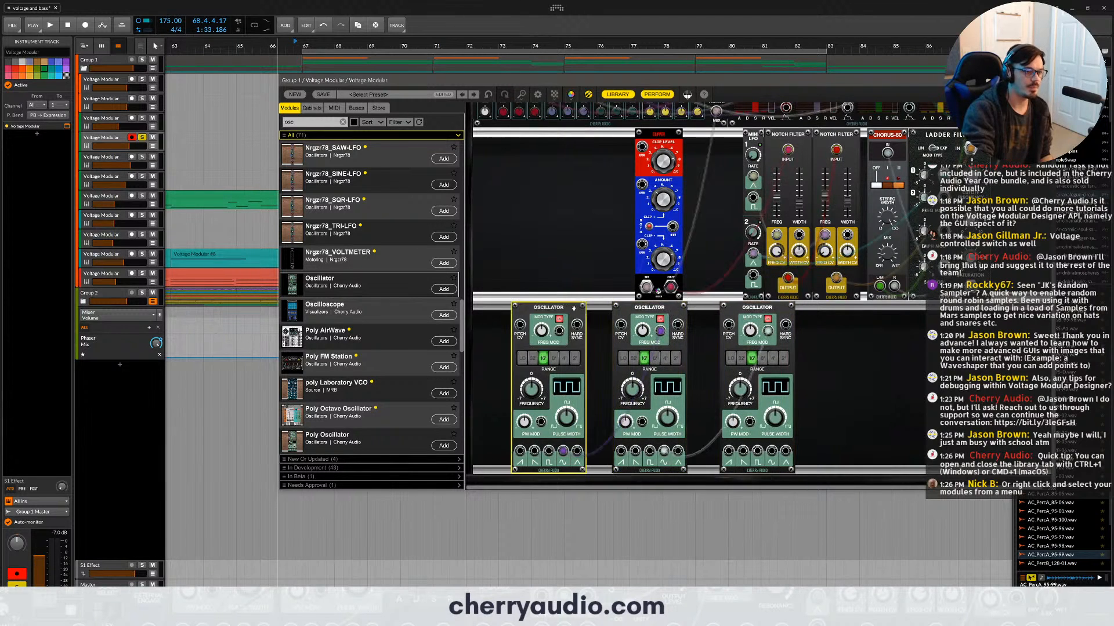
- Raise the second Oscillator's range, lower the first's, and patch the third Oscillator's sine output to the main output
{"action": "left_click", "coordinate": [666, 358]}
{"action": "left_click", "coordinate": [576, 359]}
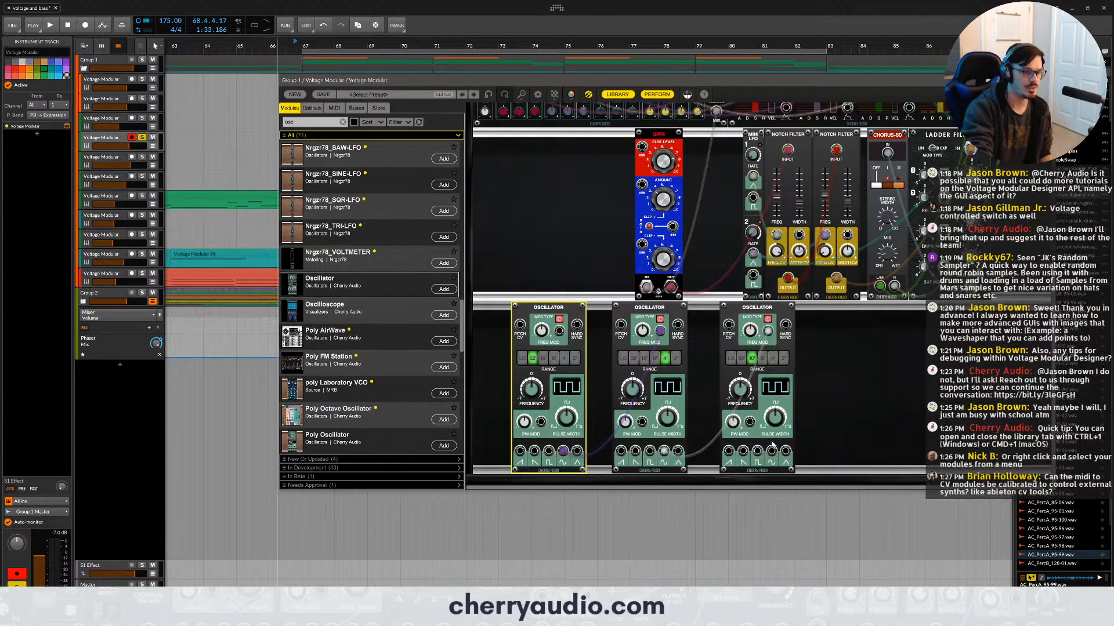
{"action": "left_click_drag", "start_coordinate": [771, 451], "coordinate": [842, 133]}
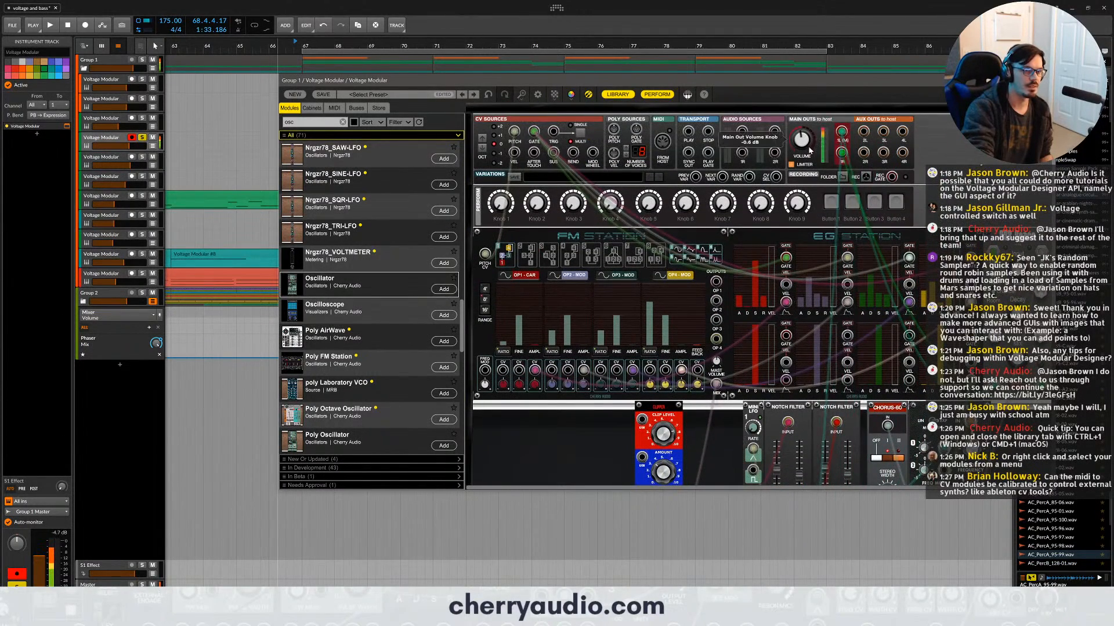
- Raise the first two Oscillators' frequencies, set the second's frequency mod amount to about 73.7%, and adjust the third's mod amount
{"action": "scroll", "coordinate": [707, 328], "scroll_direction": "down", "scroll_amount": 5}
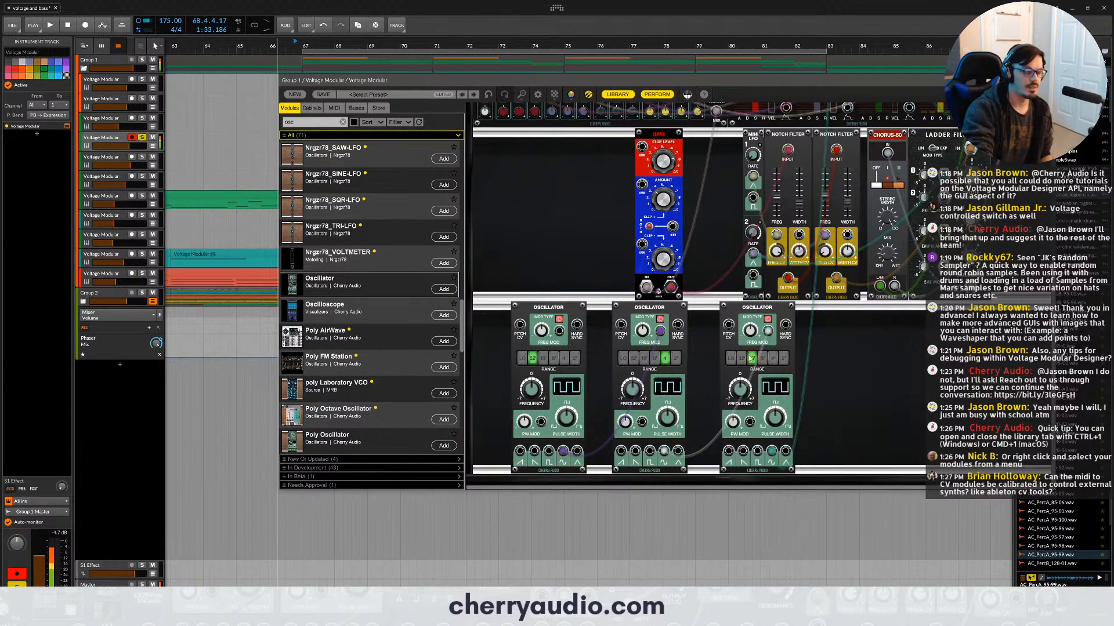
{"action": "left_click_drag", "start_coordinate": [633, 393], "coordinate": [633, 383]}
{"action": "left_click_drag", "start_coordinate": [531, 391], "coordinate": [530, 378]}
{"action": "left_click", "coordinate": [749, 328]}
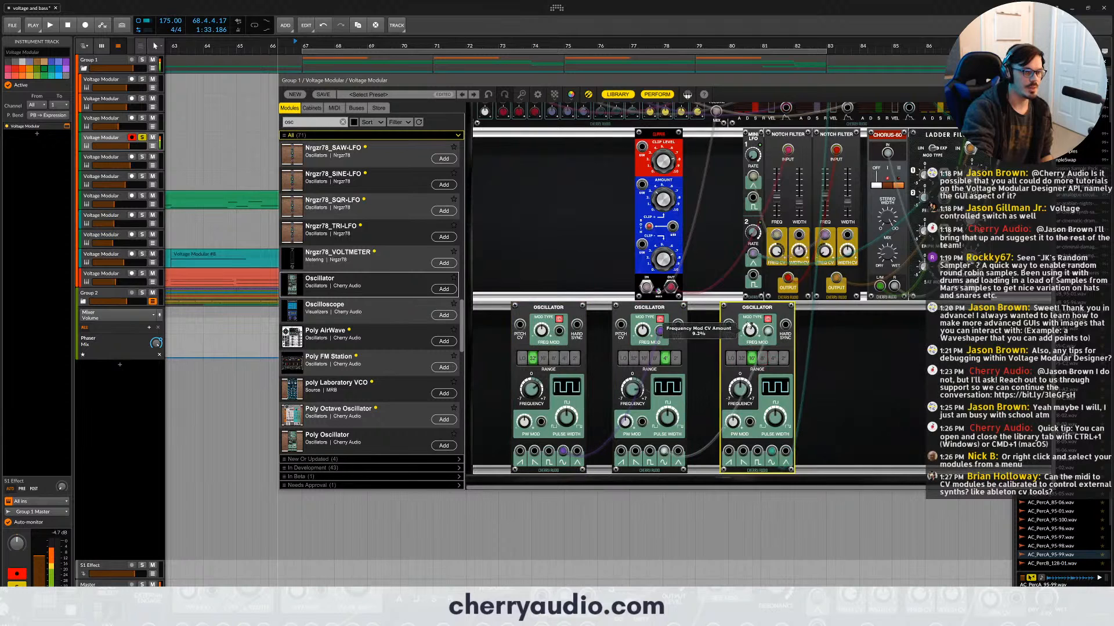
{"action": "left_click_drag", "start_coordinate": [642, 329], "coordinate": [638, 303]}
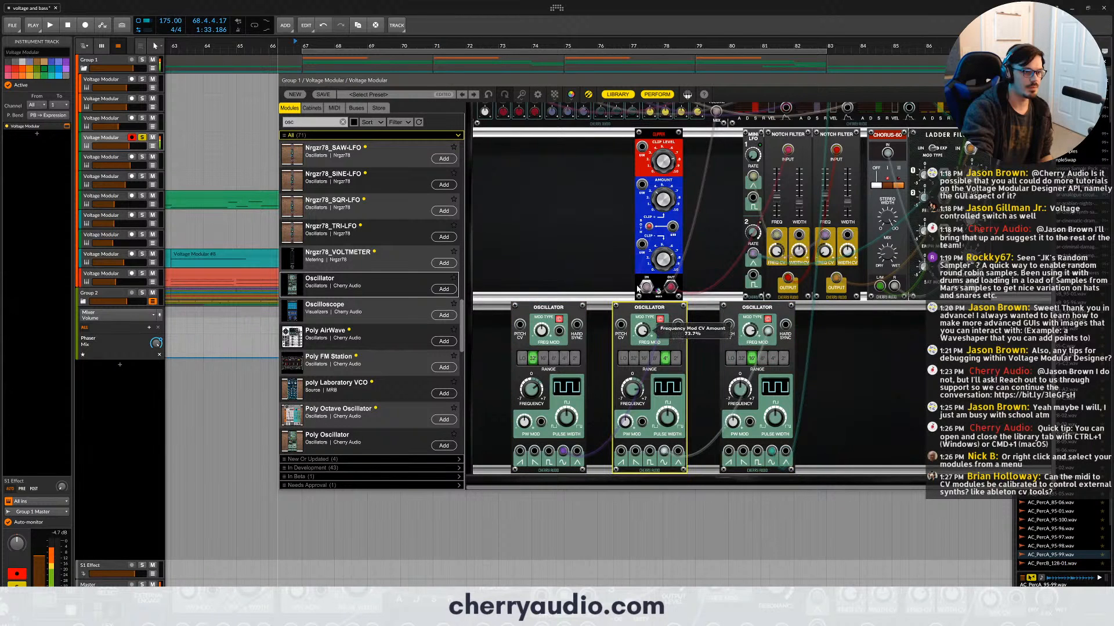
{"action": "left_click", "coordinate": [751, 332]}
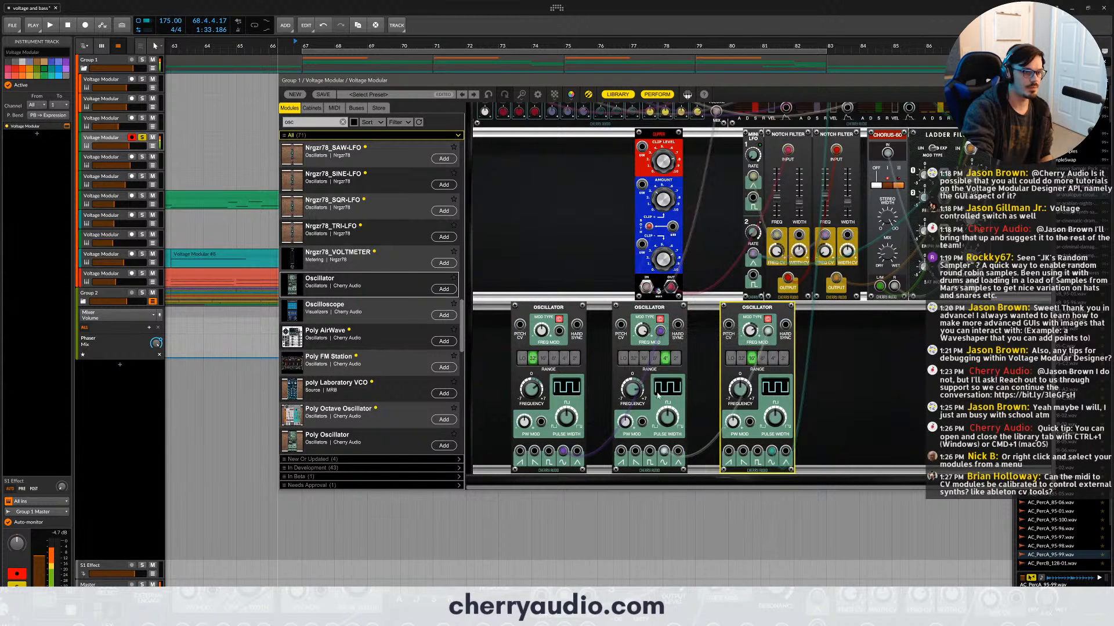
- Retune the FM chain with the first Oscillator at its highest range, the second's frequency at 1.82, and its mod amount at 38.3%
{"action": "left_click", "coordinate": [676, 360]}
{"action": "left_click", "coordinate": [567, 358]}
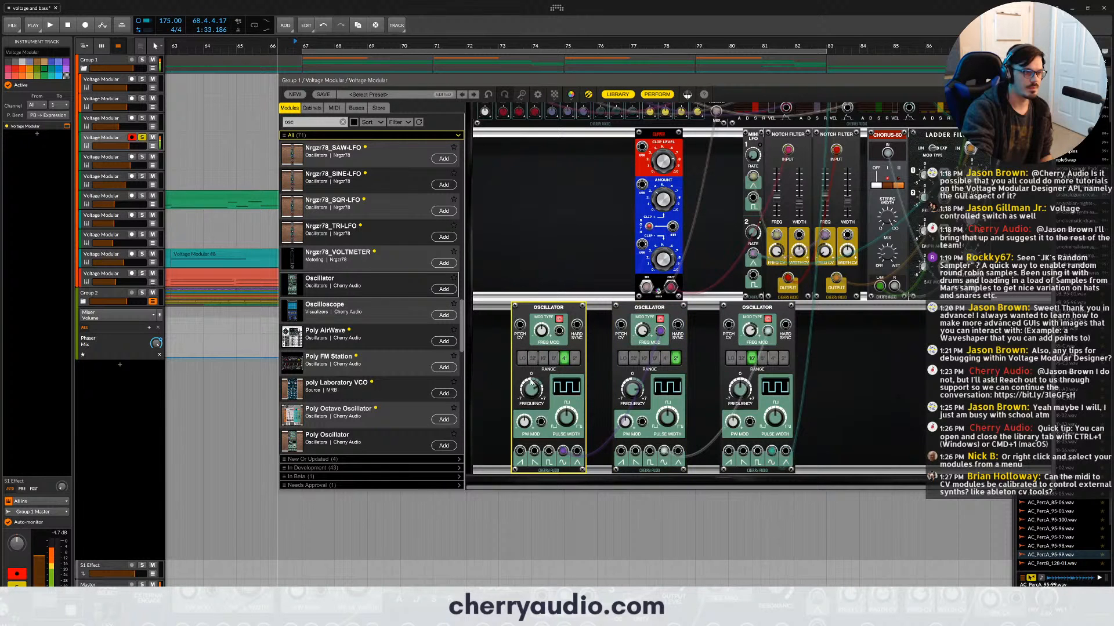
{"action": "left_click", "coordinate": [654, 358]}
{"action": "left_click_drag", "start_coordinate": [633, 397], "coordinate": [633, 402]}
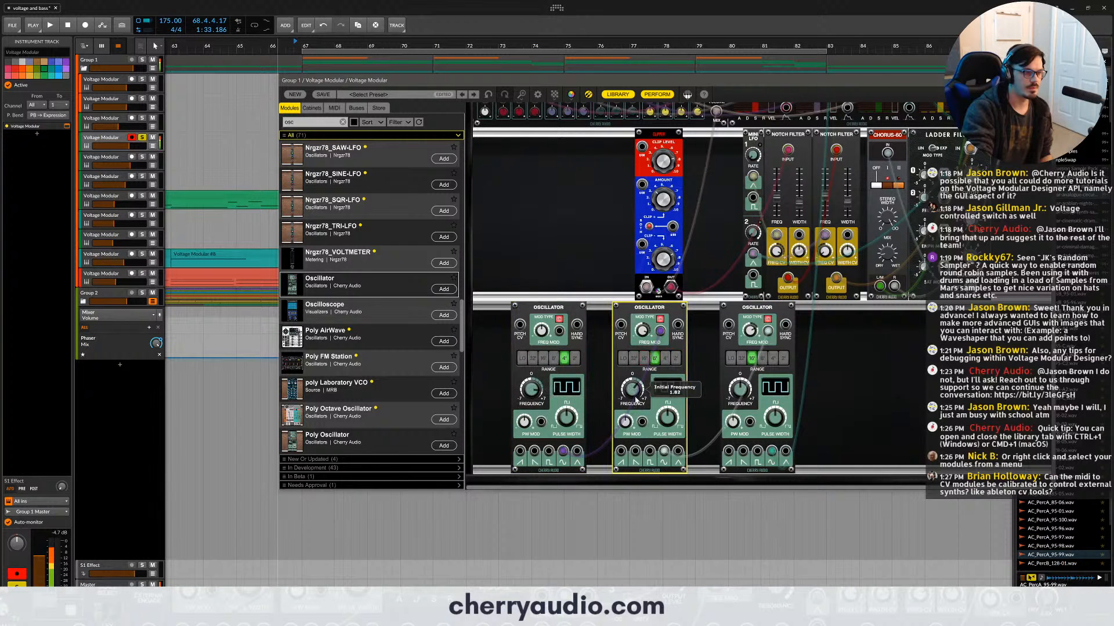
{"action": "left_click_drag", "start_coordinate": [645, 339], "coordinate": [651, 361]}
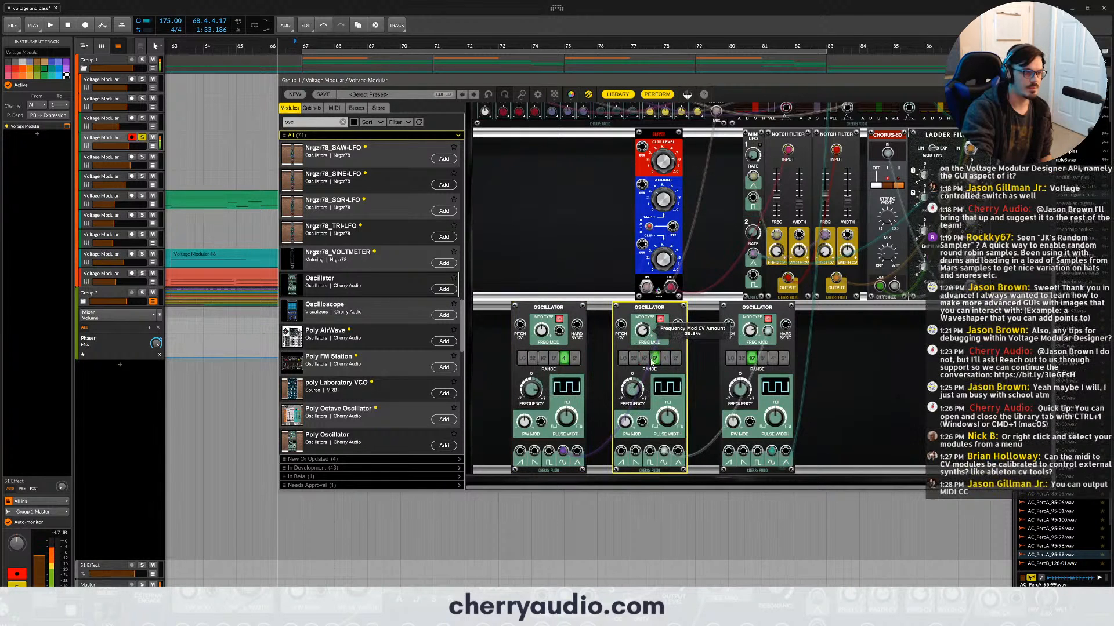
{"action": "left_click", "coordinate": [575, 358]}
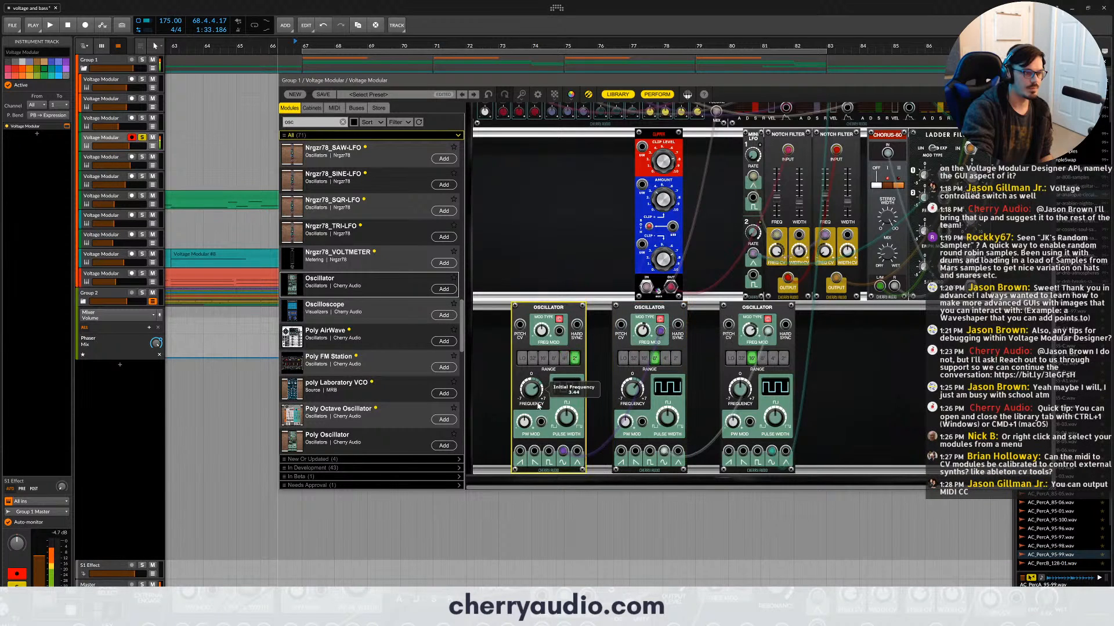
- Delete the three Oscillators from the cabinet and close the Voltage Modular window
{"action": "left_click_drag", "start_coordinate": [863, 386], "coordinate": [529, 325]}
{"action": "key", "text": "Delete"}
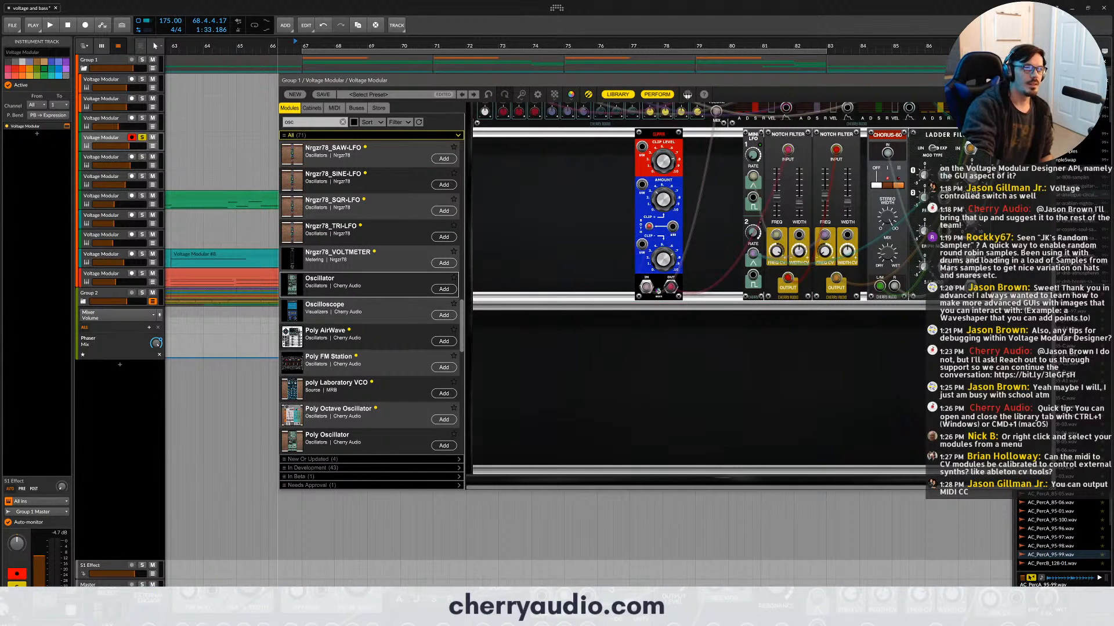
{"action": "scroll", "coordinate": [696, 296], "scroll_direction": "up", "scroll_amount": 5}
{"action": "left_click", "coordinate": [1050, 80]}
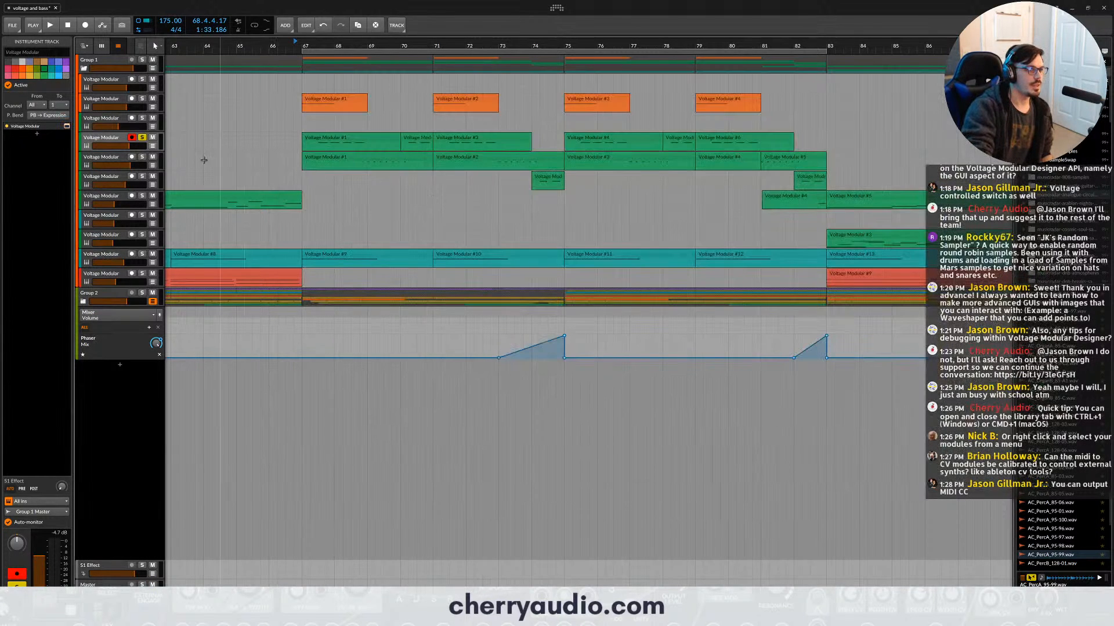
- Make the fifth Voltage Modular track the only solo, arm it, and audition it from bar 69
{"action": "left_click", "coordinate": [141, 138]}
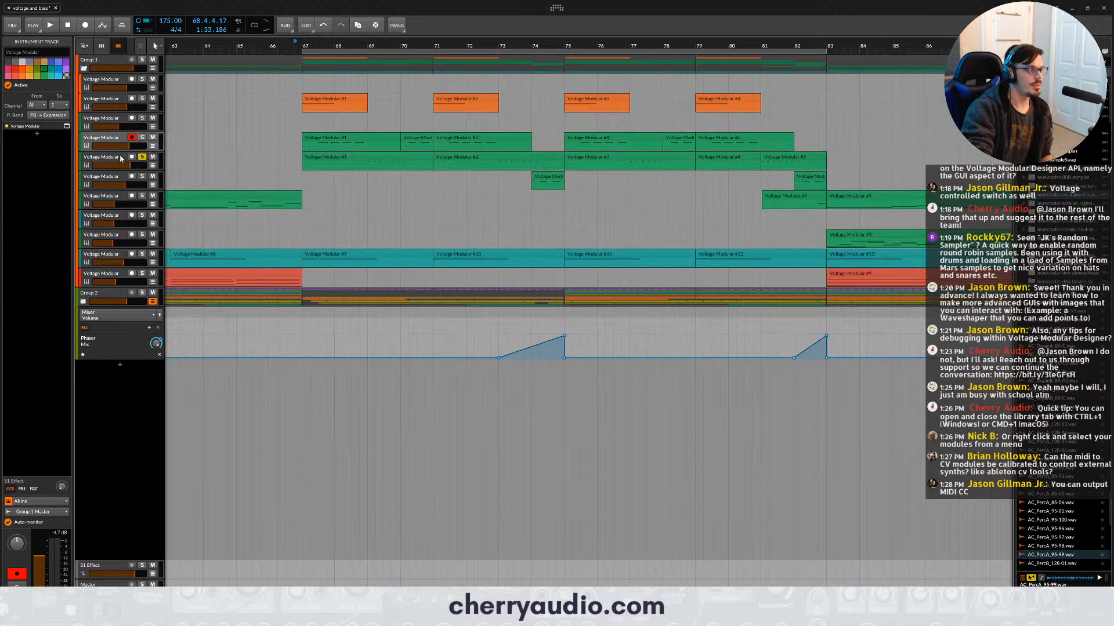
{"action": "left_click", "coordinate": [120, 158]}
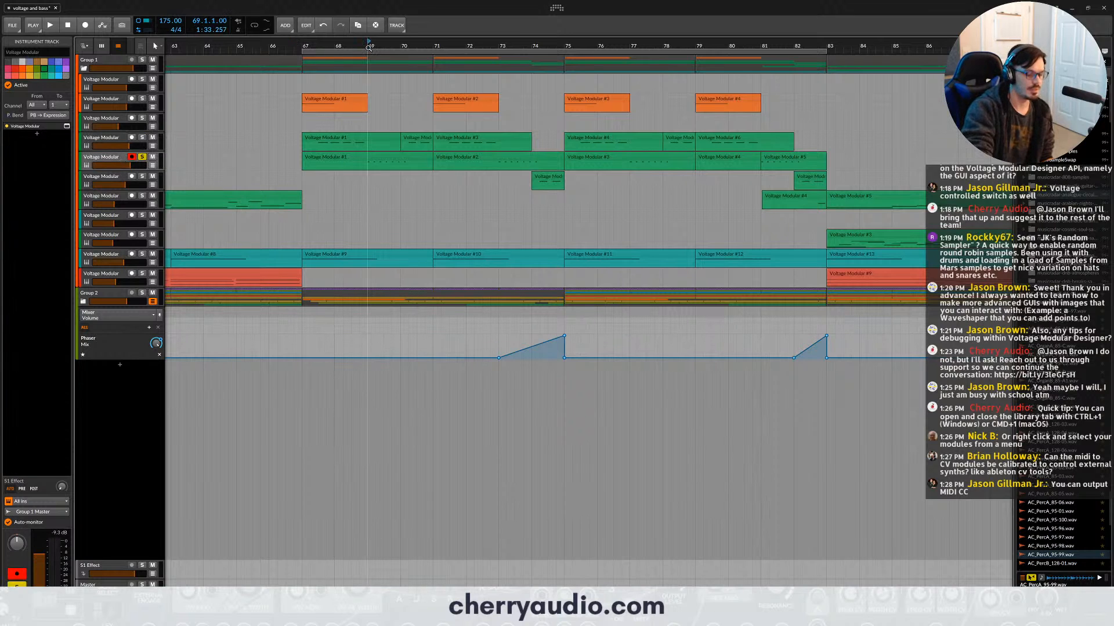
{"action": "key", "text": "space"}
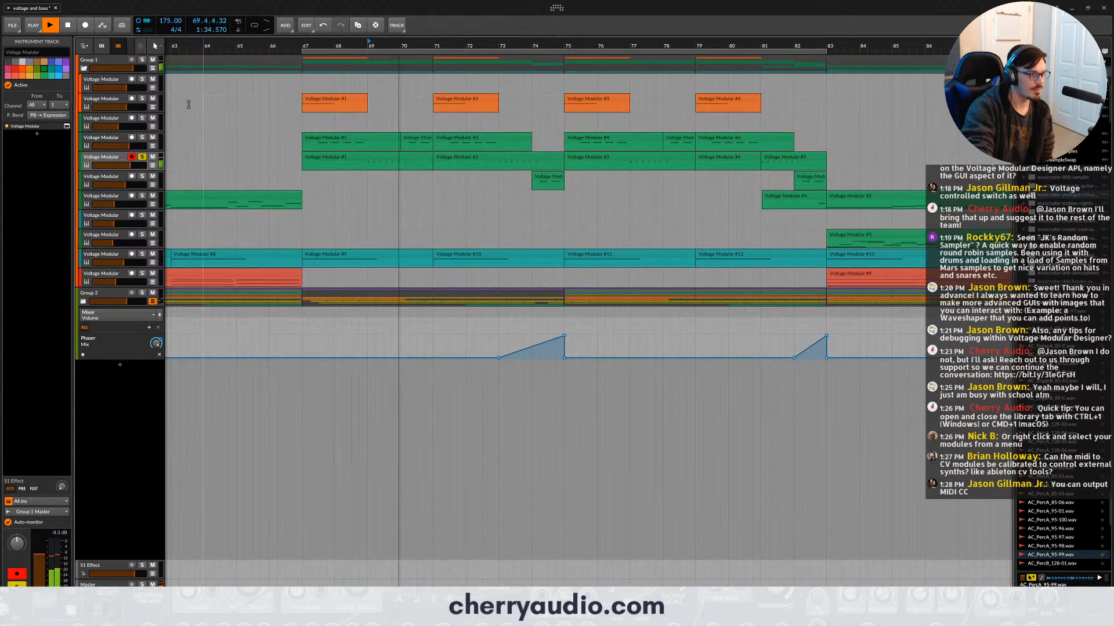
{"action": "key", "text": "space"}
- Open the fifth track's Voltage Modular patch, hide the module library, and enlarge and raise the window to show all modules
{"action": "left_click", "coordinate": [67, 126]}
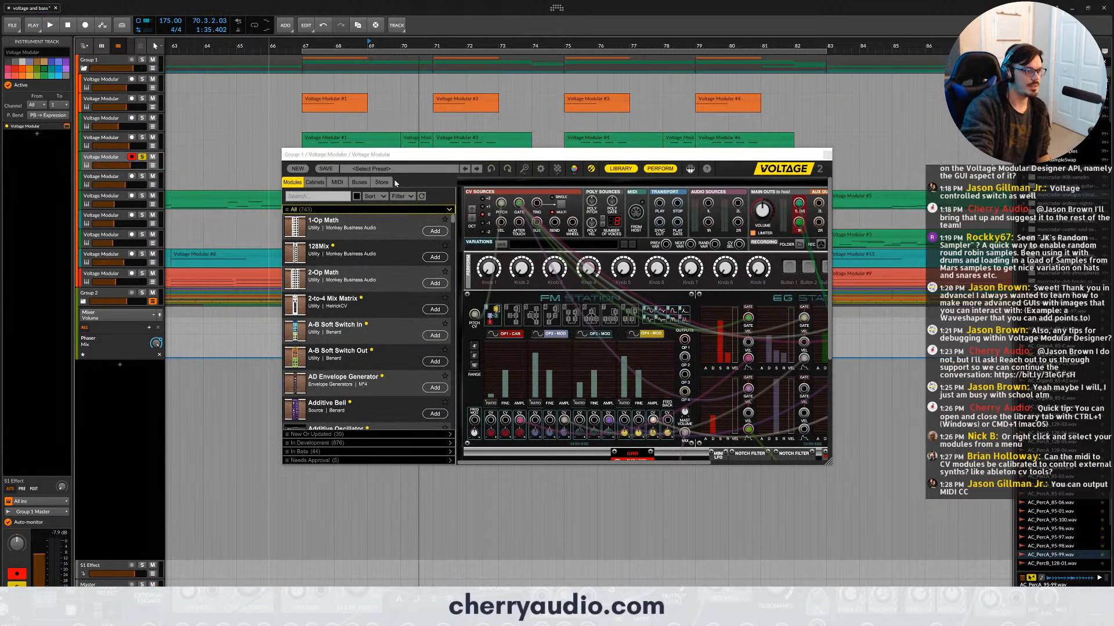
{"action": "left_click", "coordinate": [620, 169]}
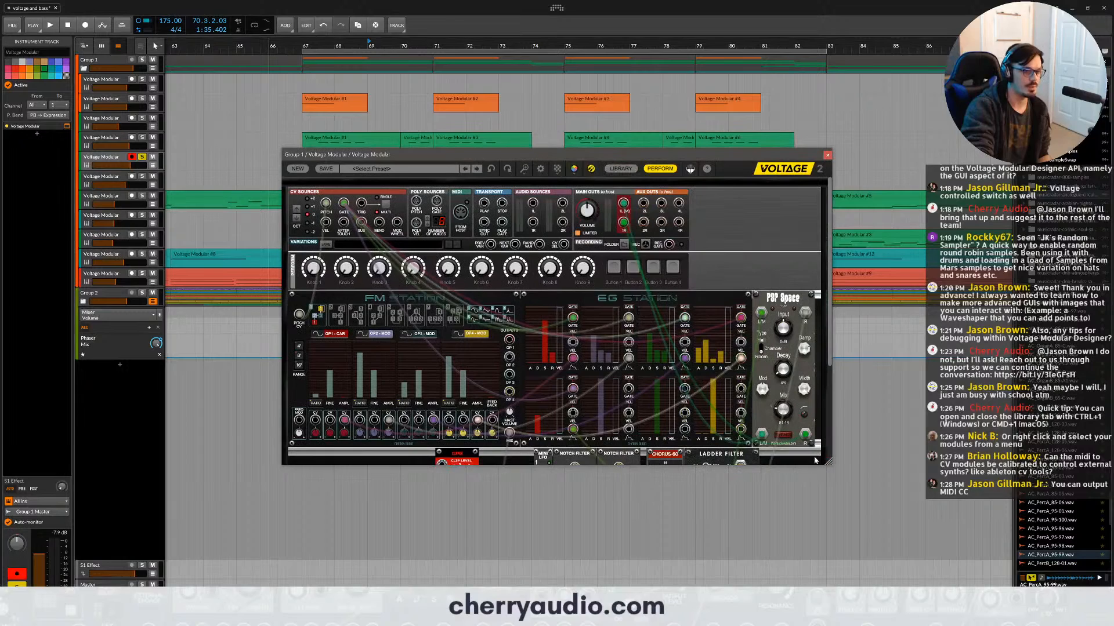
{"action": "left_click_drag", "start_coordinate": [815, 460], "coordinate": [951, 584]}
{"action": "scroll", "coordinate": [856, 485], "scroll_direction": "down", "scroll_amount": 1}
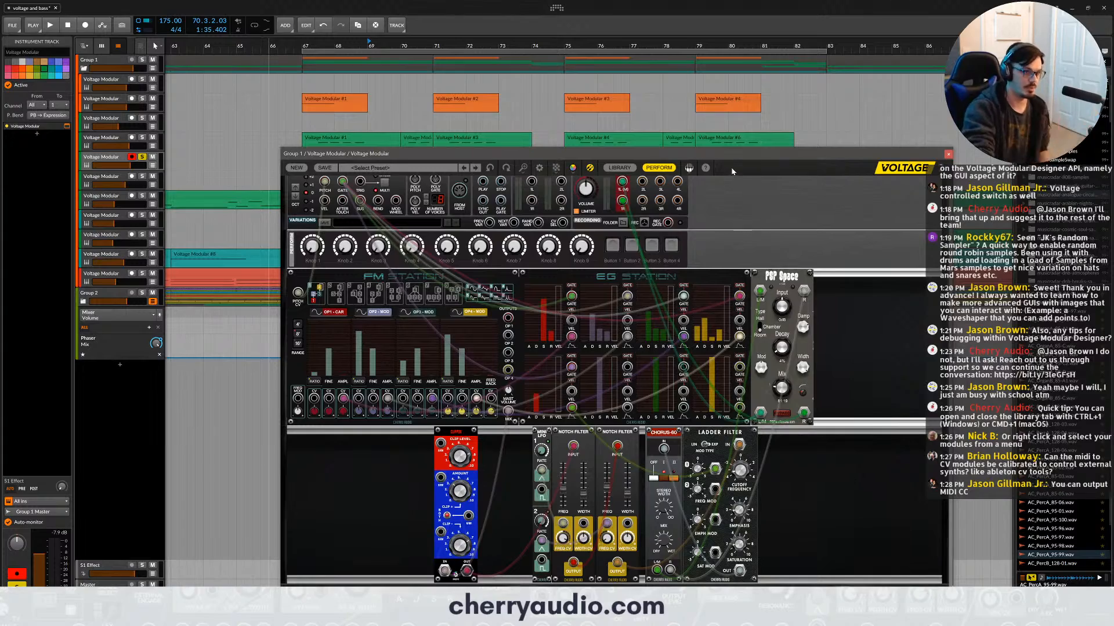
{"action": "left_click_drag", "start_coordinate": [731, 167], "coordinate": [725, 89]}
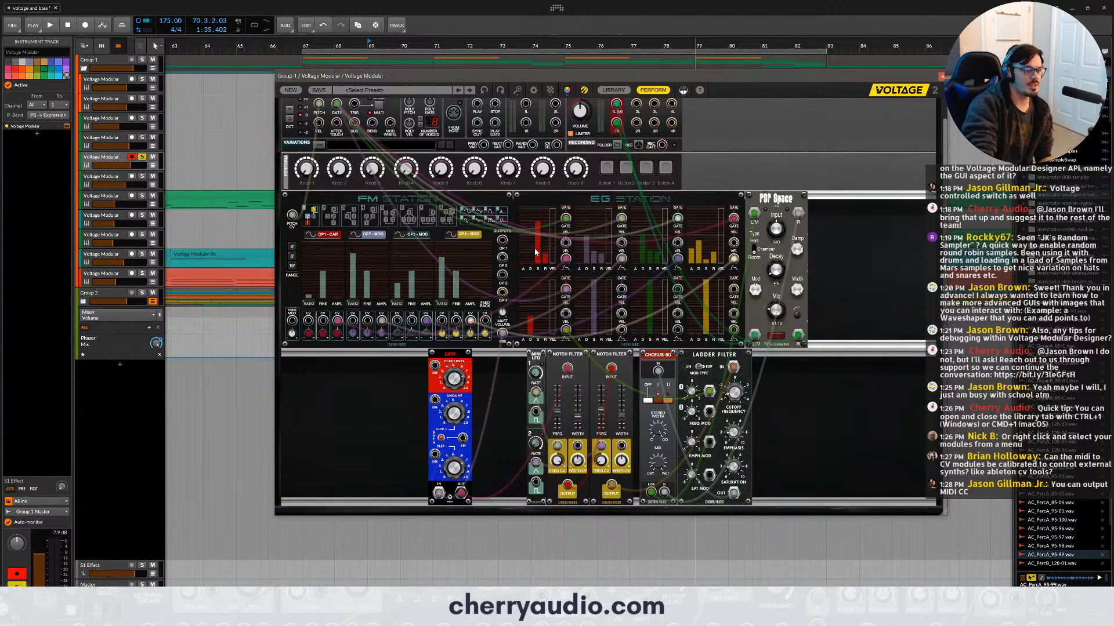
{"action": "mouse_move", "coordinate": [538, 251]}
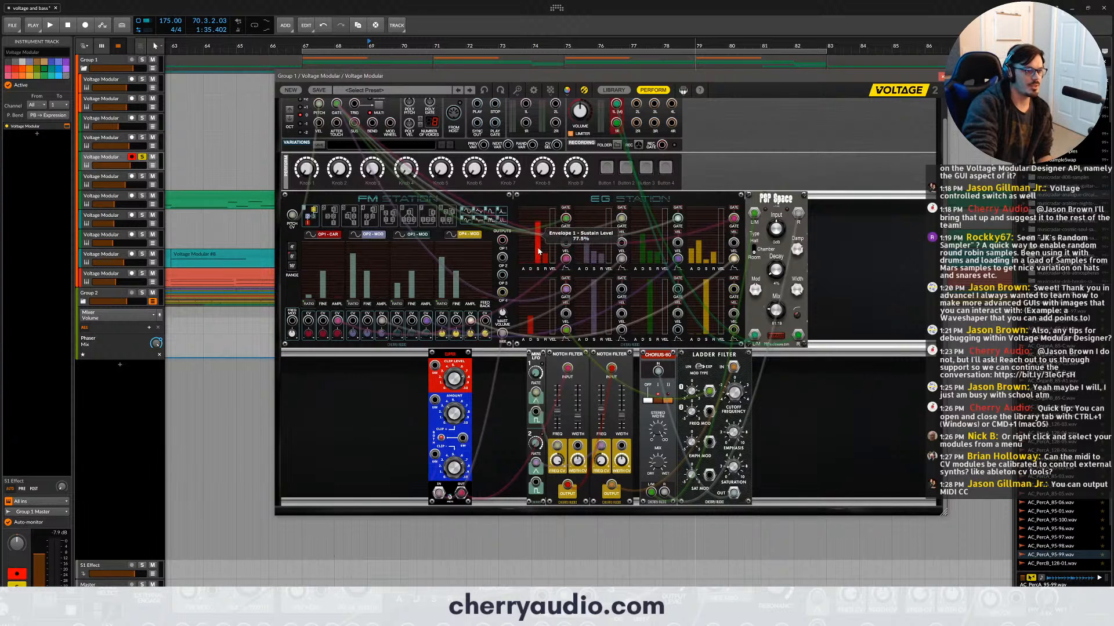
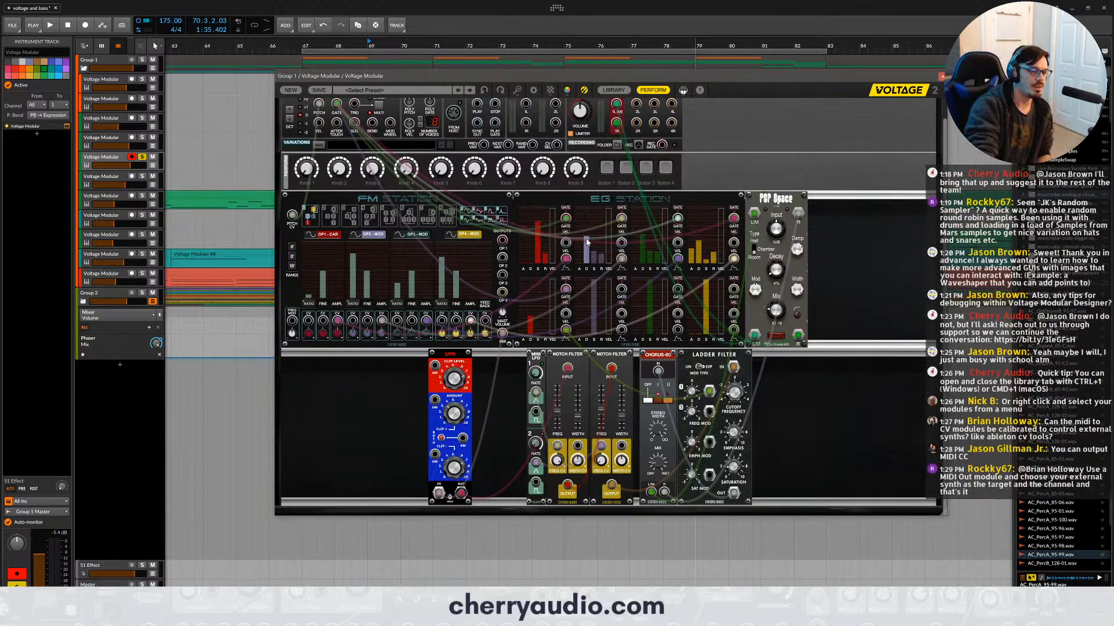
- Adjust the second and third envelopes in the EG Station while auditioning the sound
{"action": "mouse_move", "coordinate": [588, 242]}
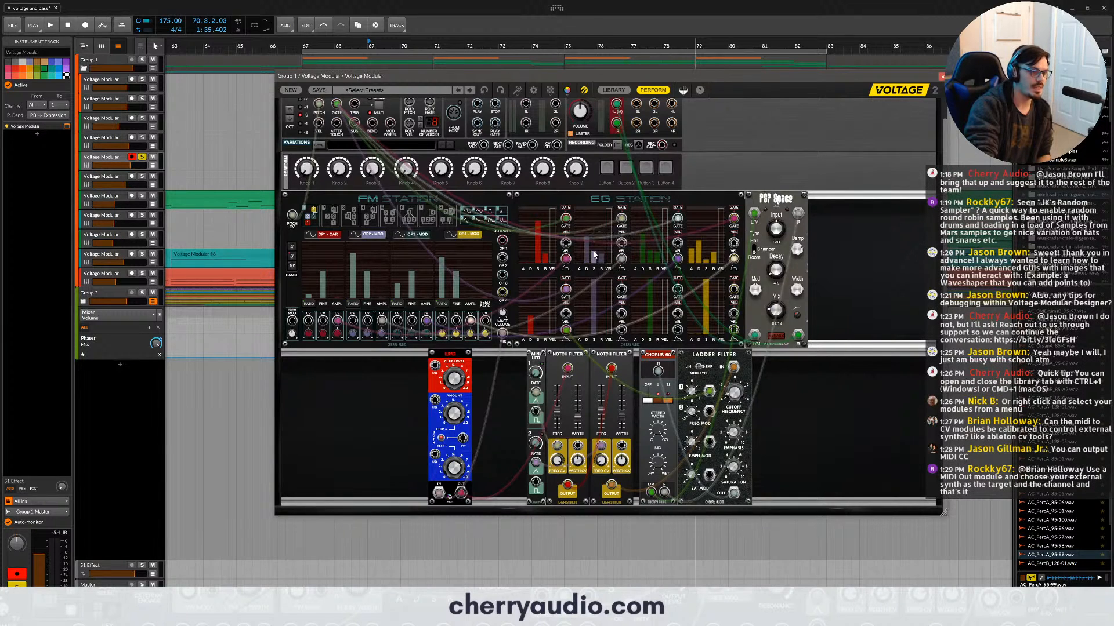
{"action": "left_click", "coordinate": [593, 254]}
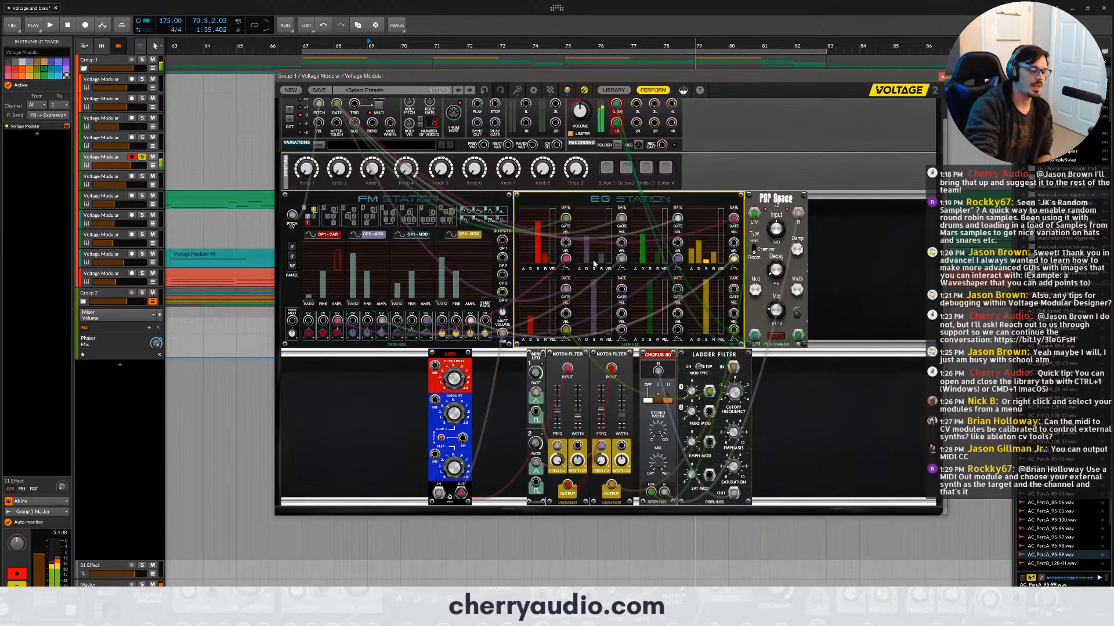
{"action": "mouse_move", "coordinate": [593, 264]}
{"action": "left_click_drag", "start_coordinate": [594, 264], "coordinate": [650, 257]}
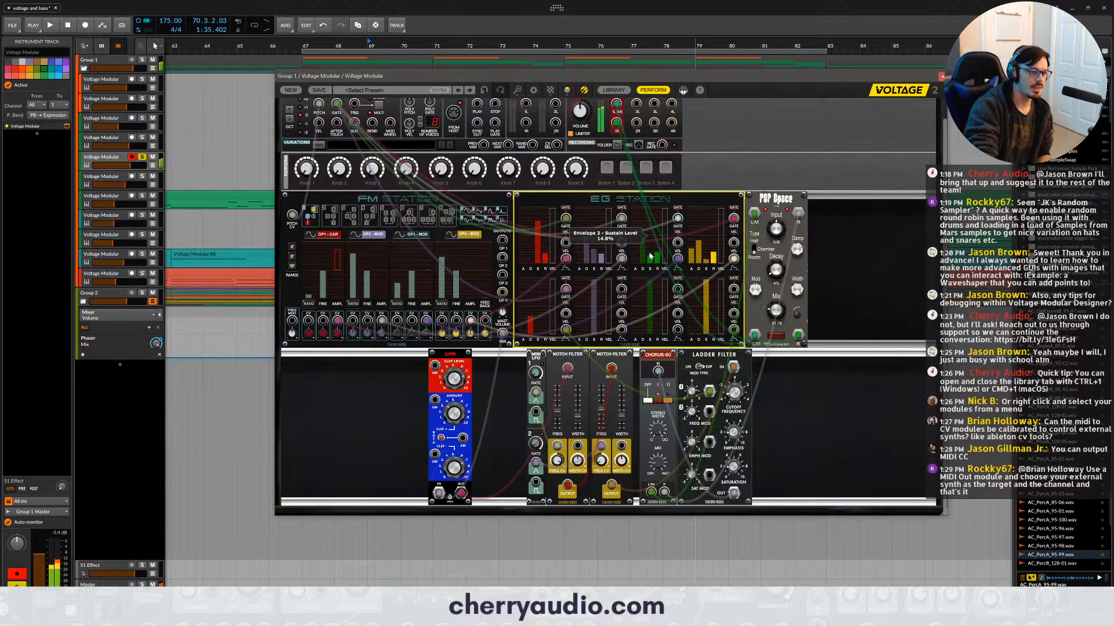
- Vary the amplitude CV amounts of Operators 2 and 3 in the FM Station, setting them to 2.3% and 14.0%
{"action": "left_click", "coordinate": [430, 332]}
{"action": "mouse_move", "coordinate": [384, 335]}
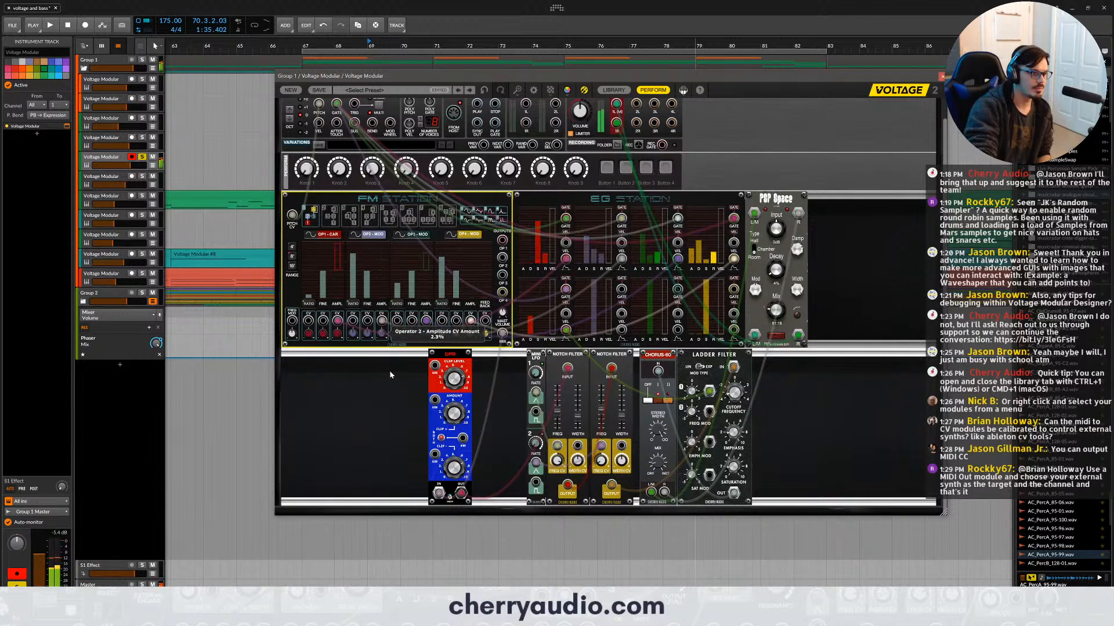
{"action": "left_click_drag", "start_coordinate": [427, 333], "coordinate": [432, 374]}
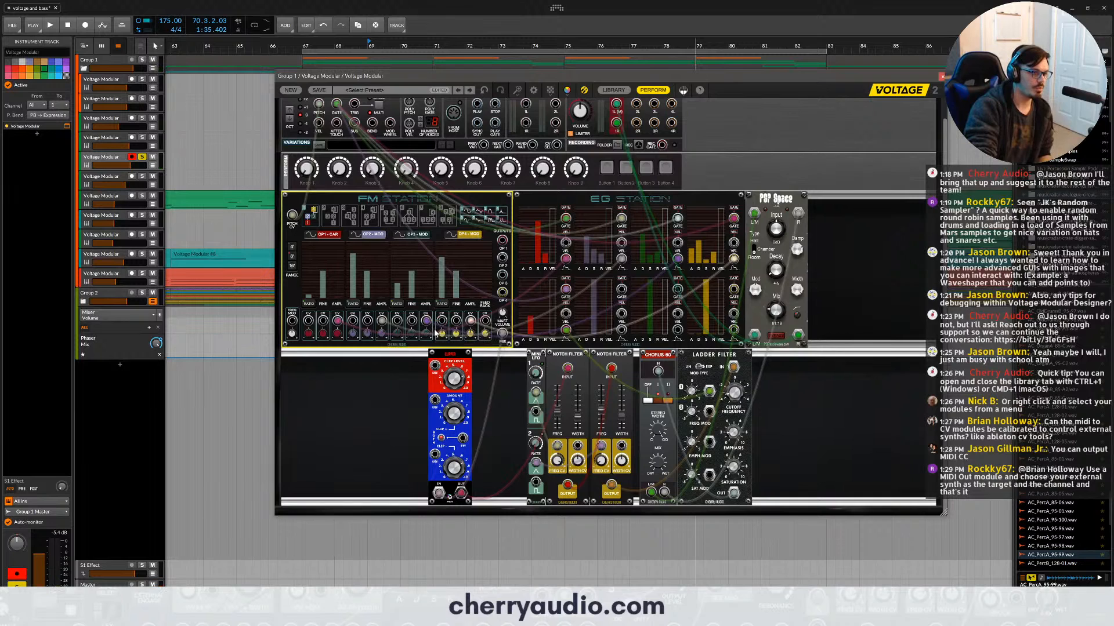
{"action": "left_click_drag", "start_coordinate": [438, 337], "coordinate": [438, 385]}
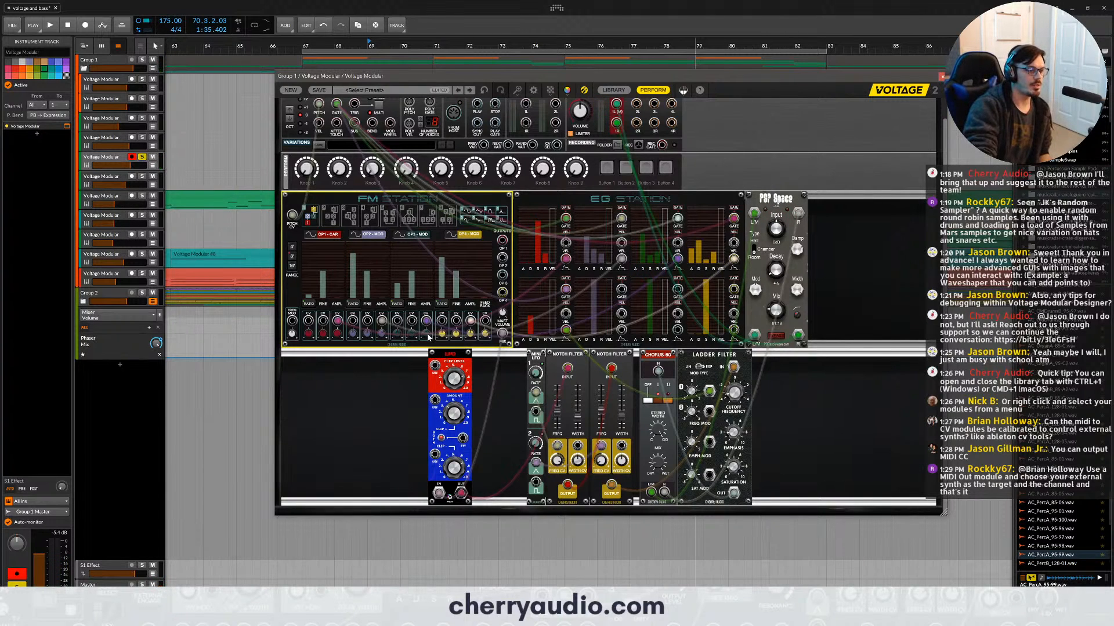
{"action": "mouse_move", "coordinate": [429, 338]}
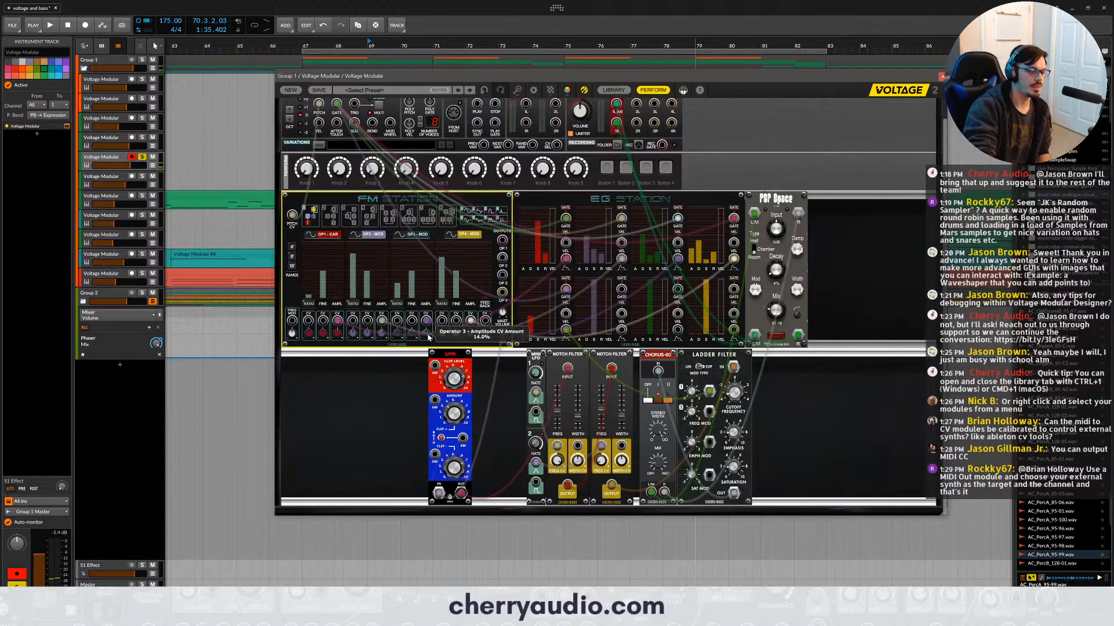
- Assign Operator 3's Amplitude CV Amount to performance Knob 1 and sweep the knob, settling at 69.9%
{"action": "right_click", "coordinate": [428, 338]}
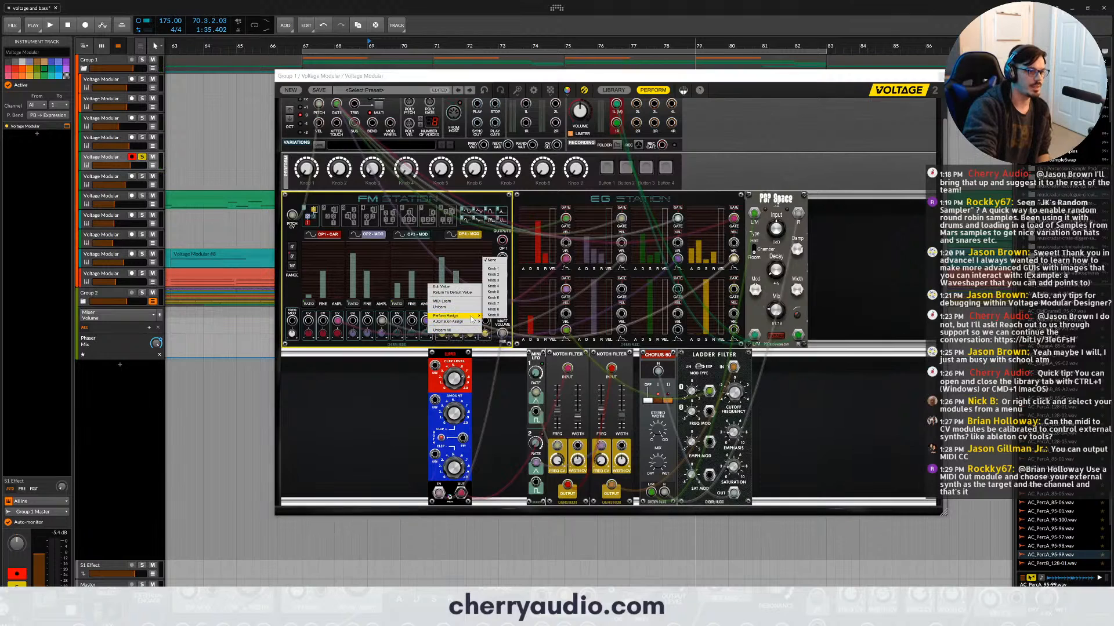
{"action": "mouse_move", "coordinate": [468, 321]}
{"action": "left_click", "coordinate": [497, 269]}
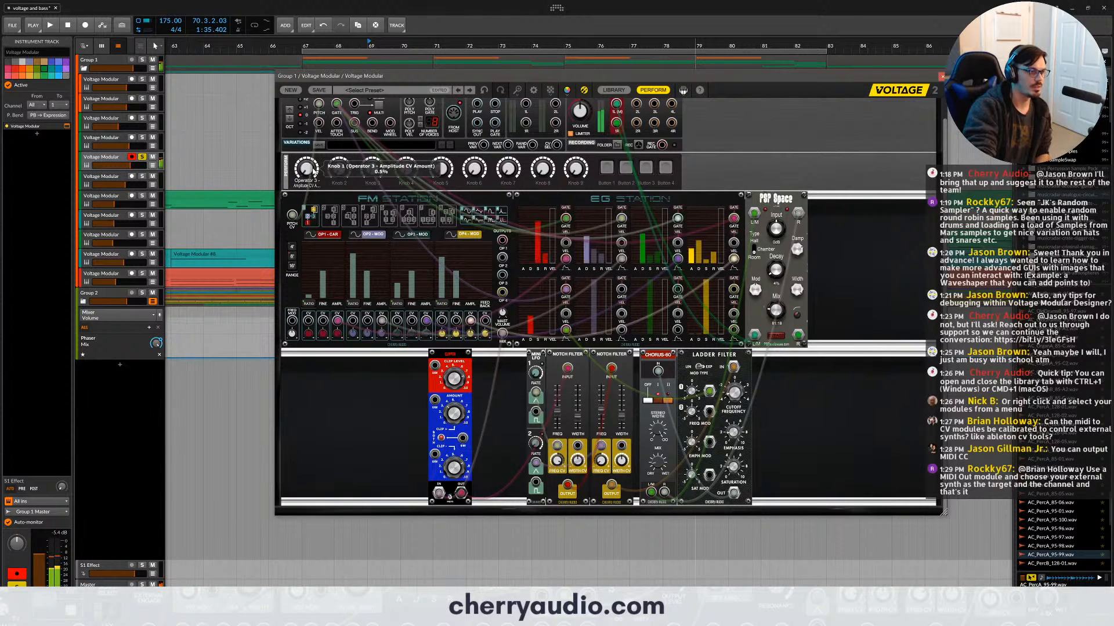
{"action": "mouse_move", "coordinate": [312, 172]}
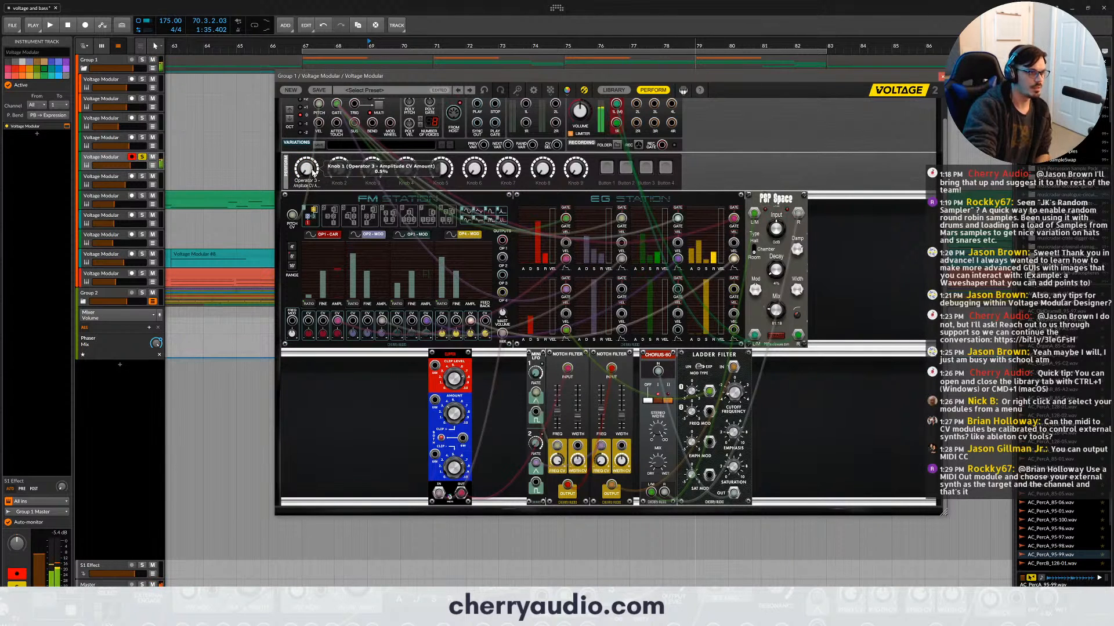
{"action": "left_click_drag", "start_coordinate": [312, 172], "coordinate": [335, 95]}
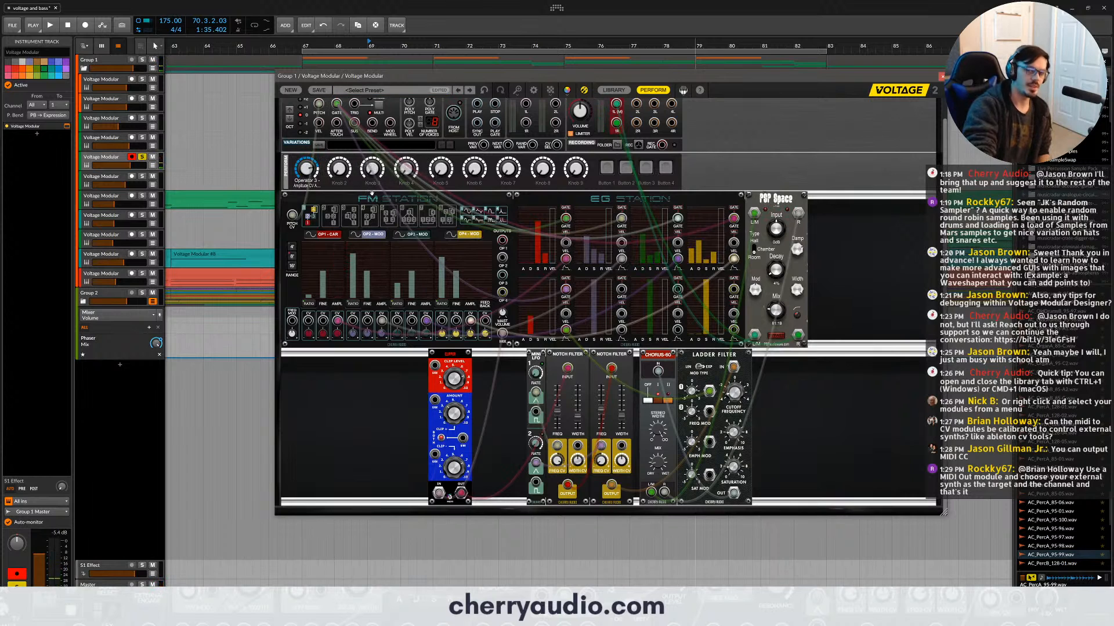
{"action": "left_click_drag", "start_coordinate": [310, 166], "coordinate": [334, 199]}
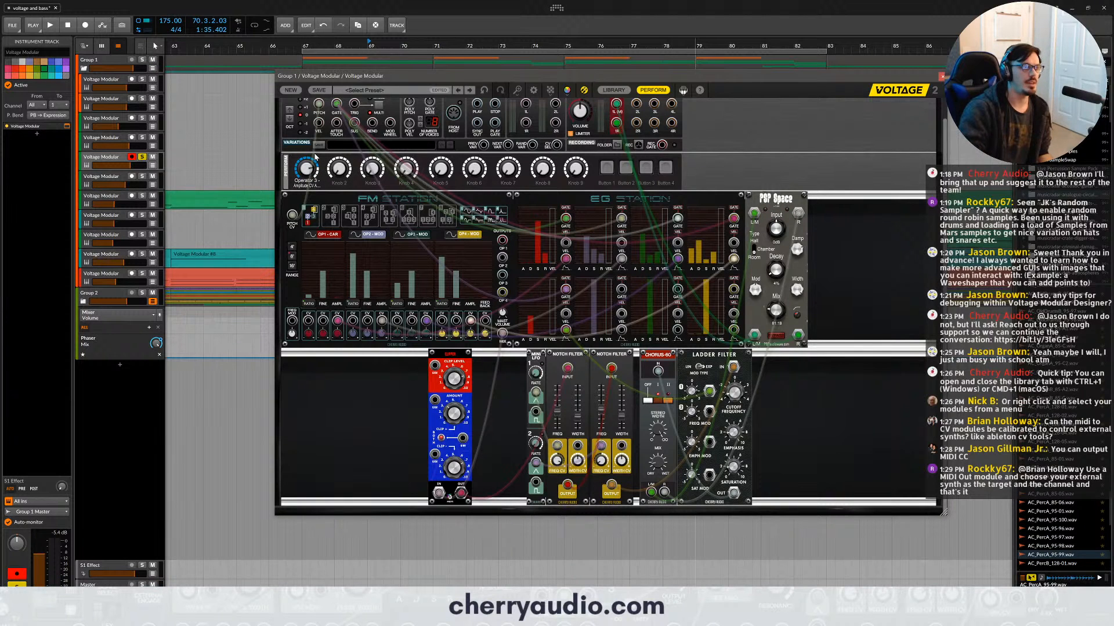
{"action": "left_click_drag", "start_coordinate": [310, 167], "coordinate": [317, 178]}
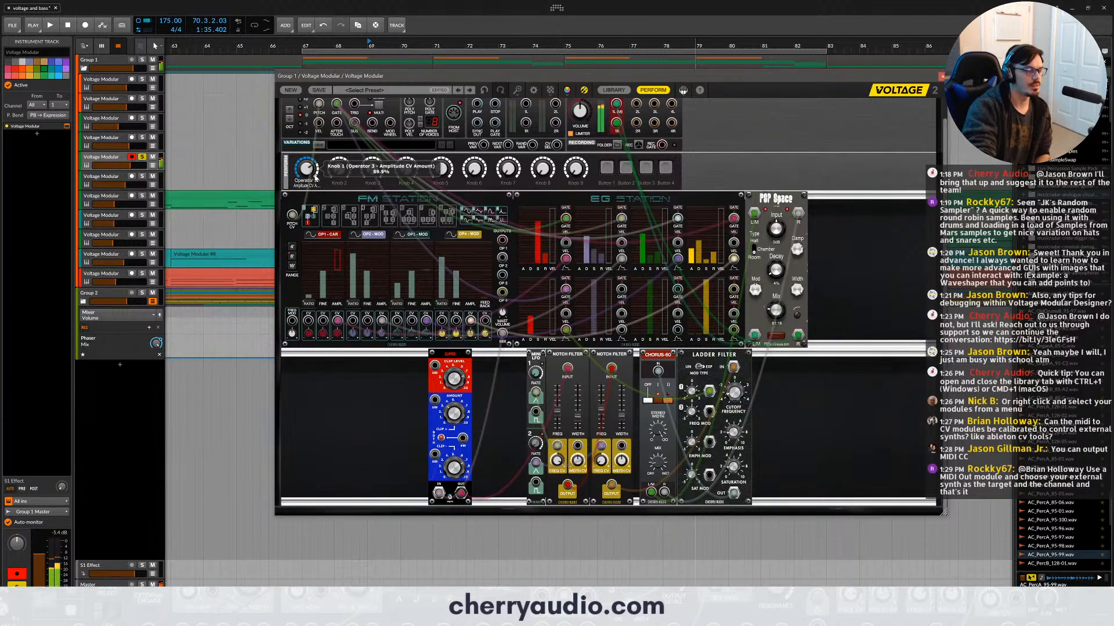
{"action": "mouse_move", "coordinate": [312, 170]}
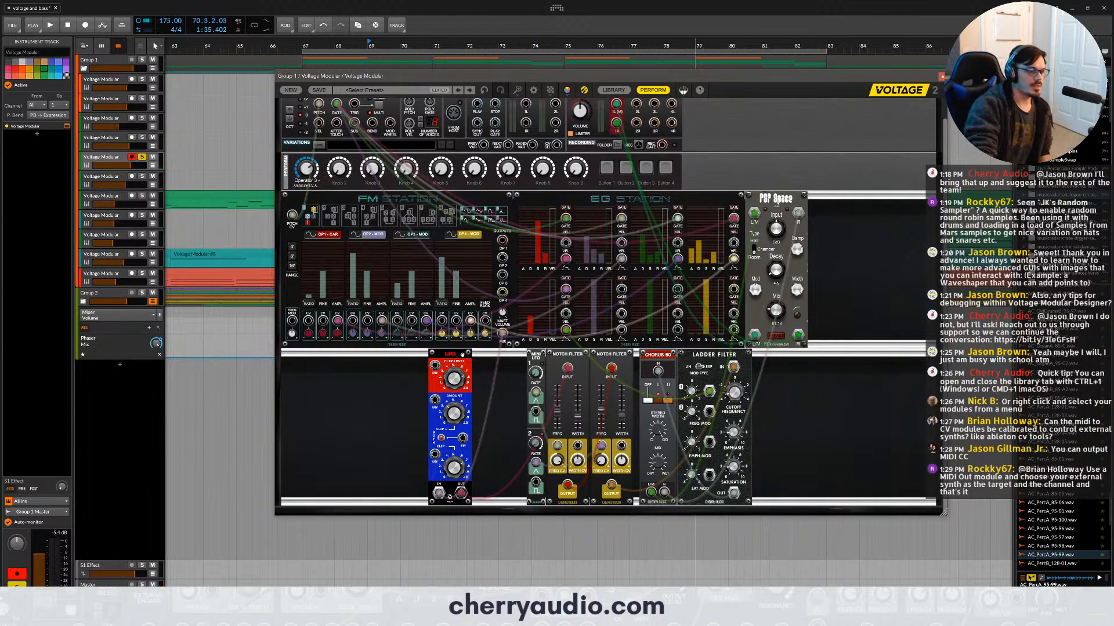
- Search the module library for "distort" and place Destruktor between the red-and-blue clipping module and the Mini LFO
{"action": "left_click", "coordinate": [465, 356]}
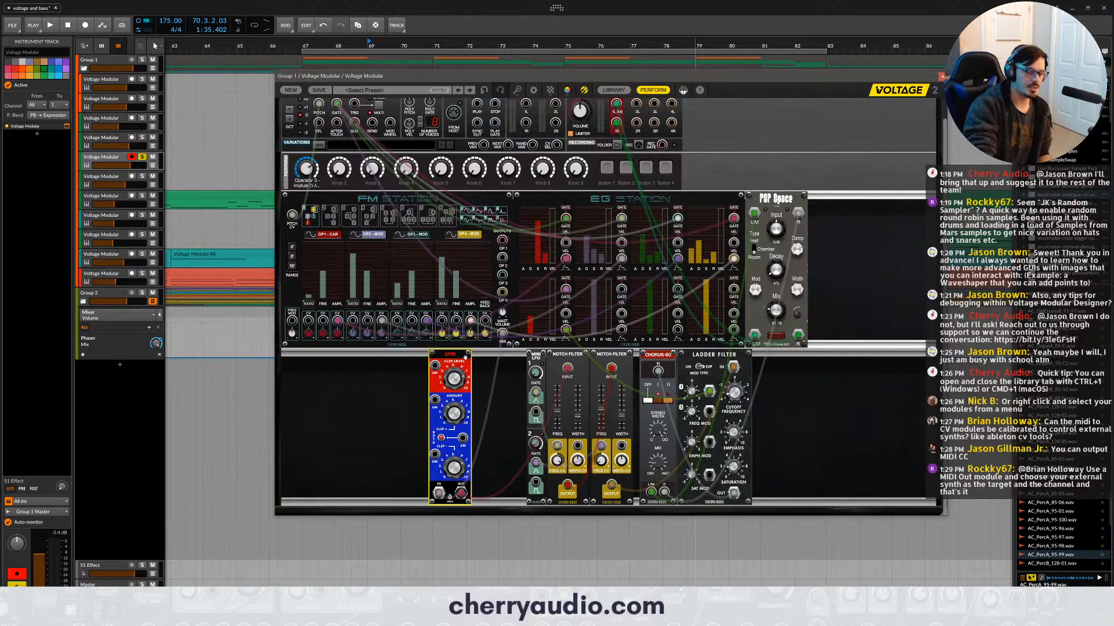
{"action": "left_click_drag", "start_coordinate": [465, 357], "coordinate": [440, 357]}
{"action": "left_click", "coordinate": [610, 90]}
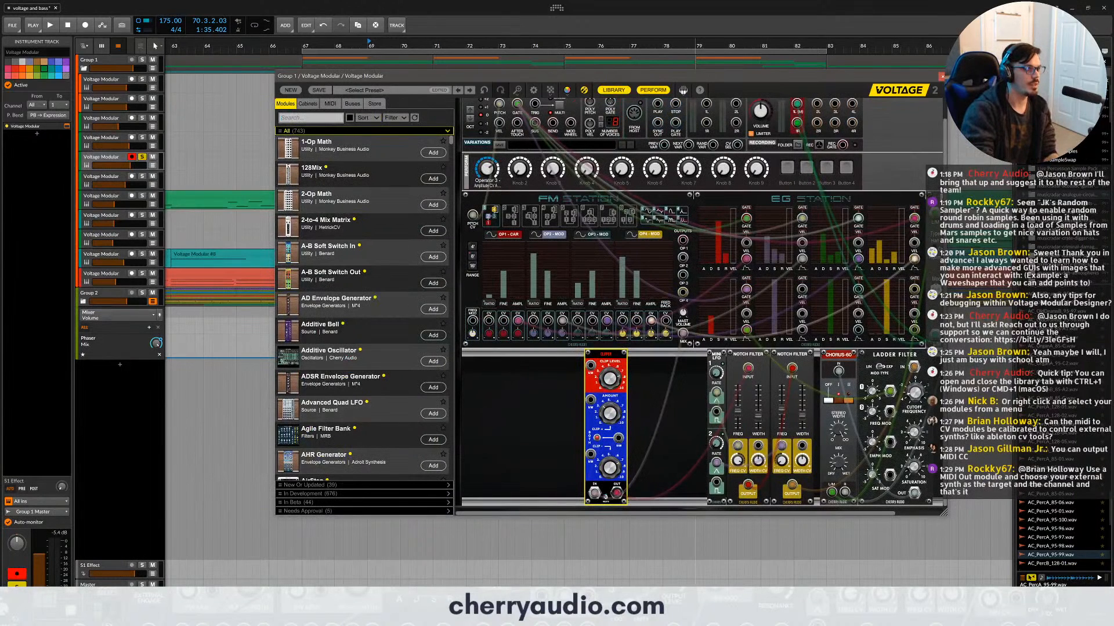
{"action": "left_click", "coordinate": [334, 118]}
{"action": "type", "text": "dist"}
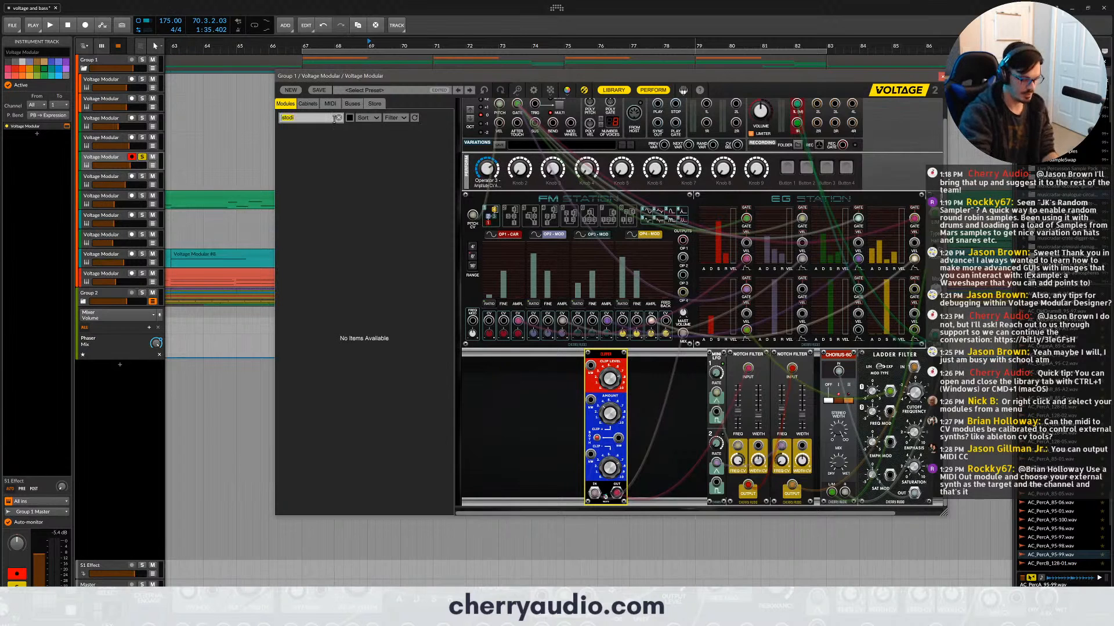
{"action": "type", "text": "ort"}
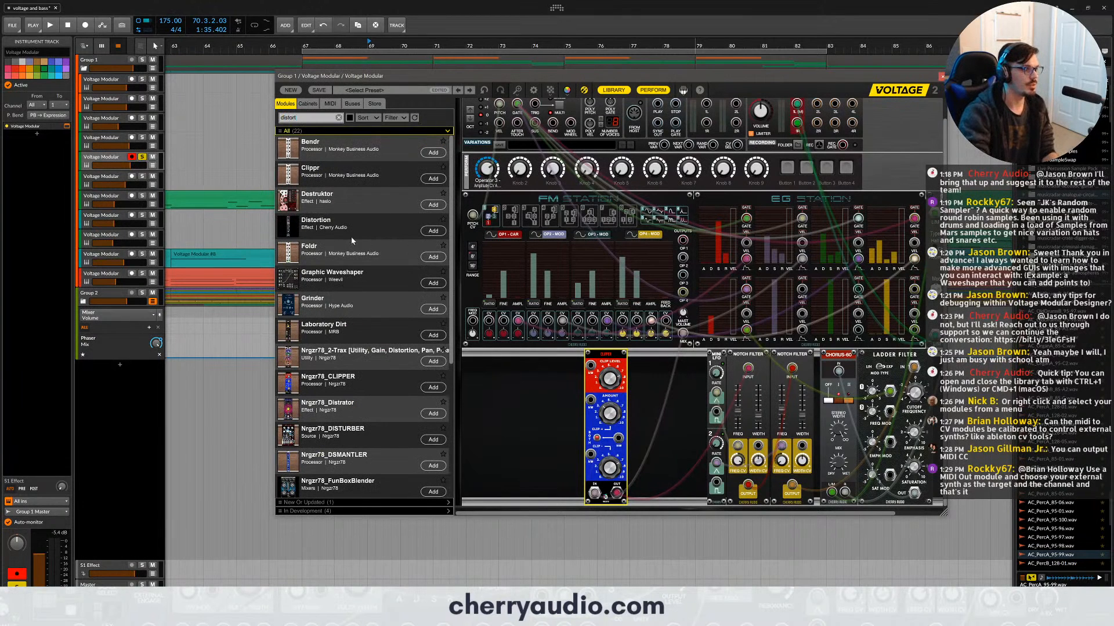
{"action": "left_click_drag", "start_coordinate": [334, 197], "coordinate": [543, 355]}
{"action": "left_click_drag", "start_coordinate": [679, 355], "coordinate": [641, 355]}
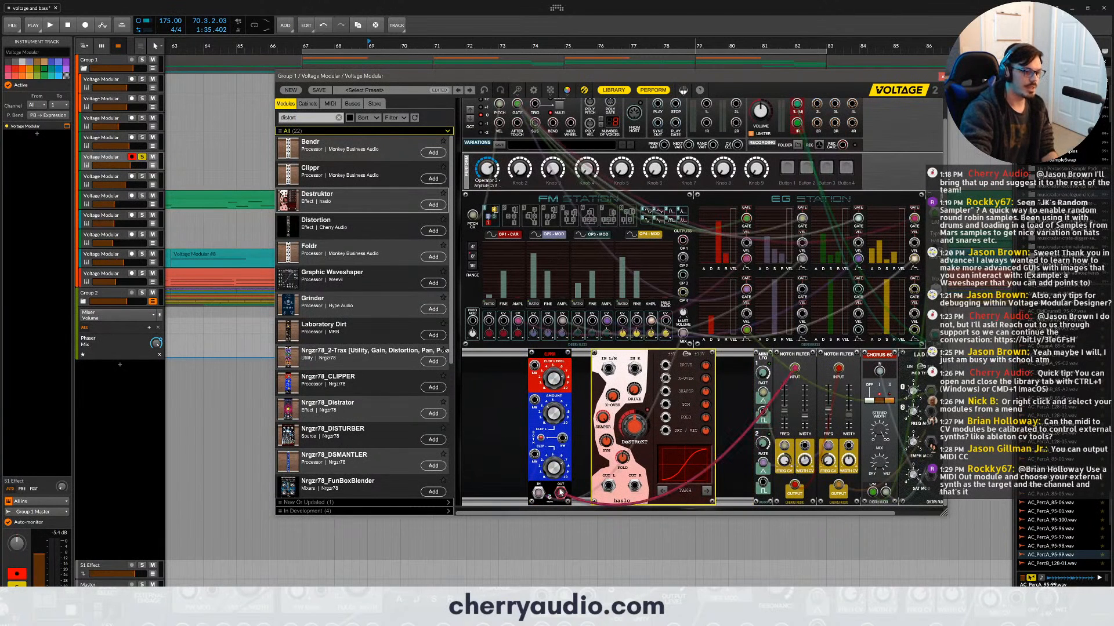
- Move the clipping module's output and input cables to Destruktor's OUT L and IN L, adjust its Destrukt knob, and close the patch window
{"action": "left_click_drag", "start_coordinate": [560, 493], "coordinate": [609, 487]}
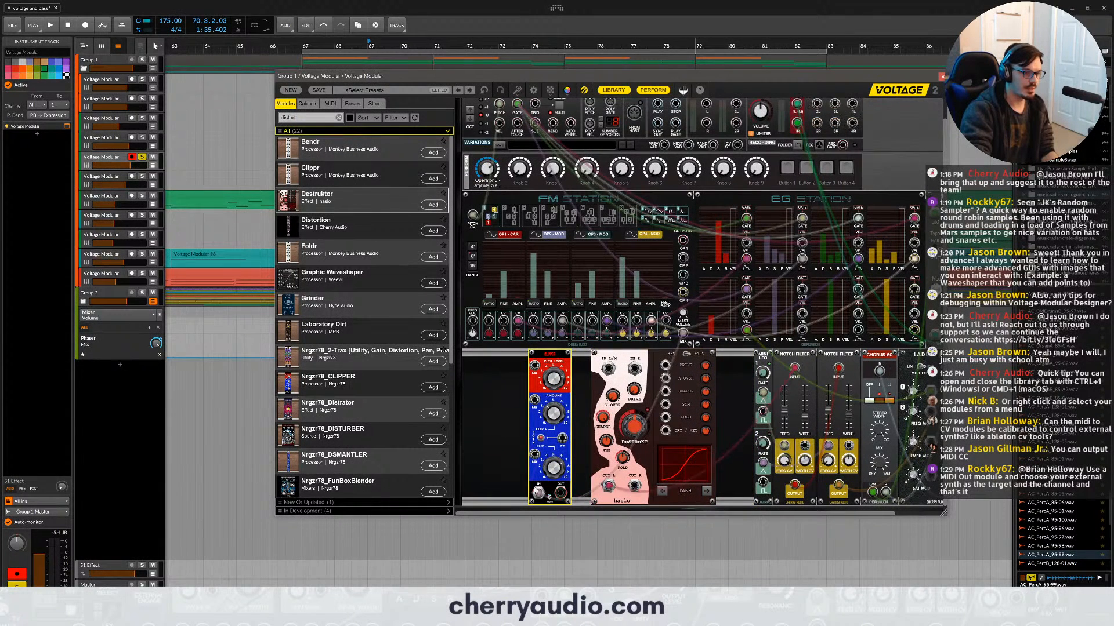
{"action": "left_click_drag", "start_coordinate": [538, 493], "coordinate": [609, 370]}
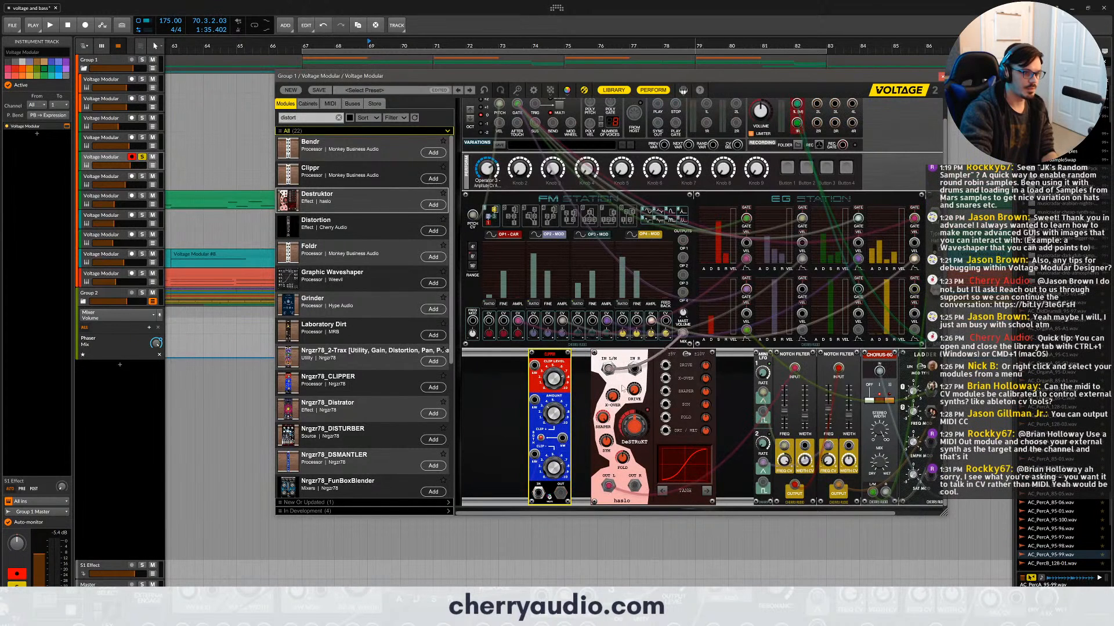
{"action": "left_click", "coordinate": [629, 415]}
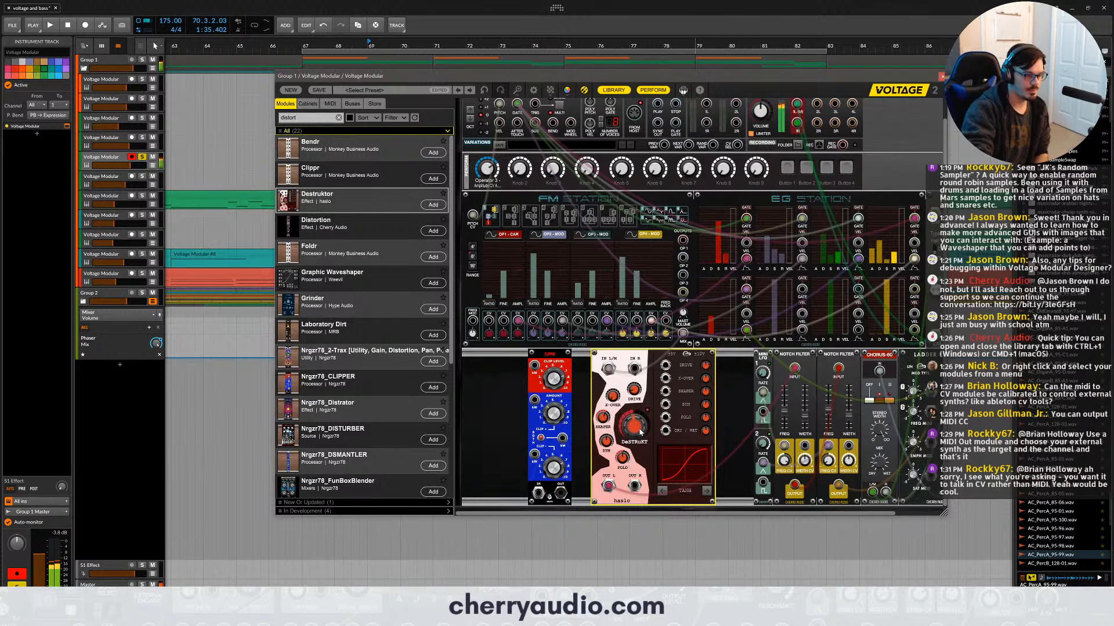
{"action": "left_click", "coordinate": [940, 76]}
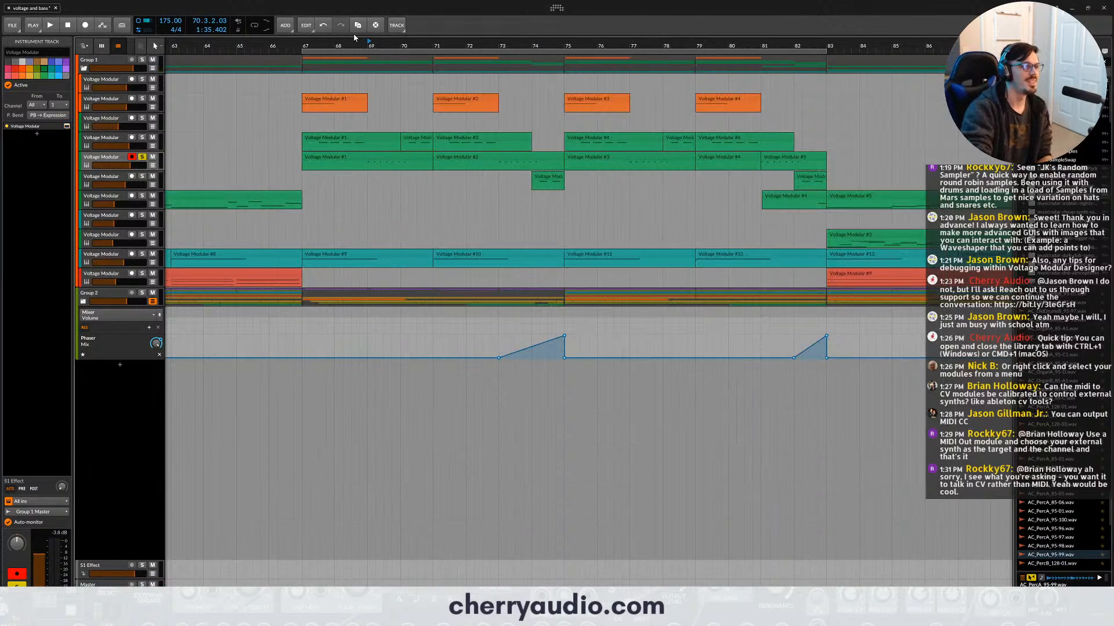
- Audition the fifth track soloed and in the full mix with its solo off, slightly lowering its volume
{"action": "key", "text": "space"}
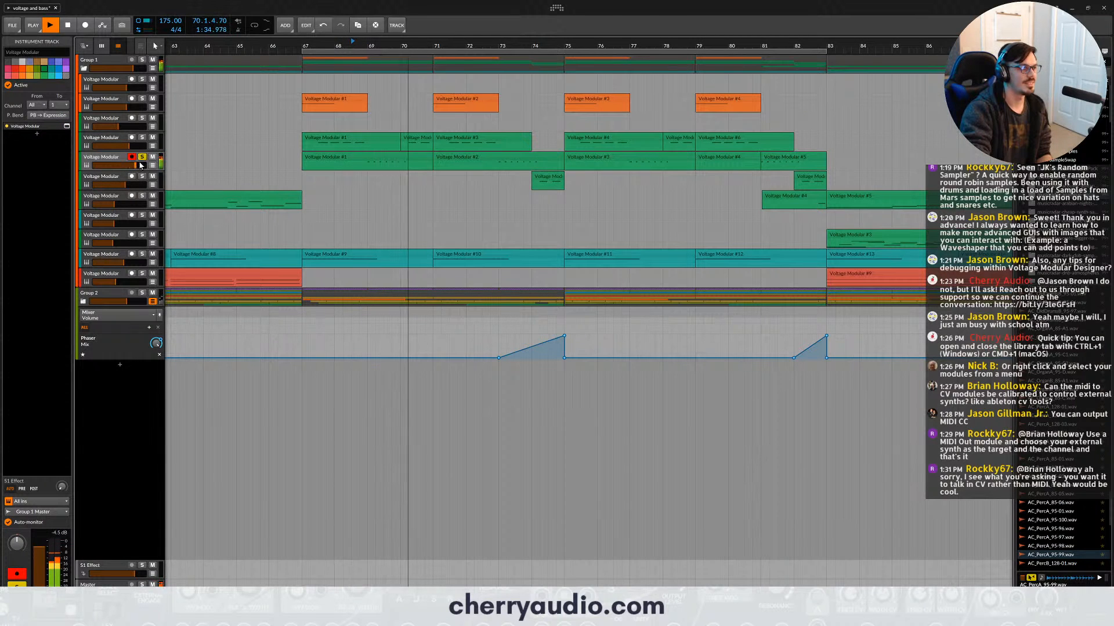
{"action": "key", "text": "space"}
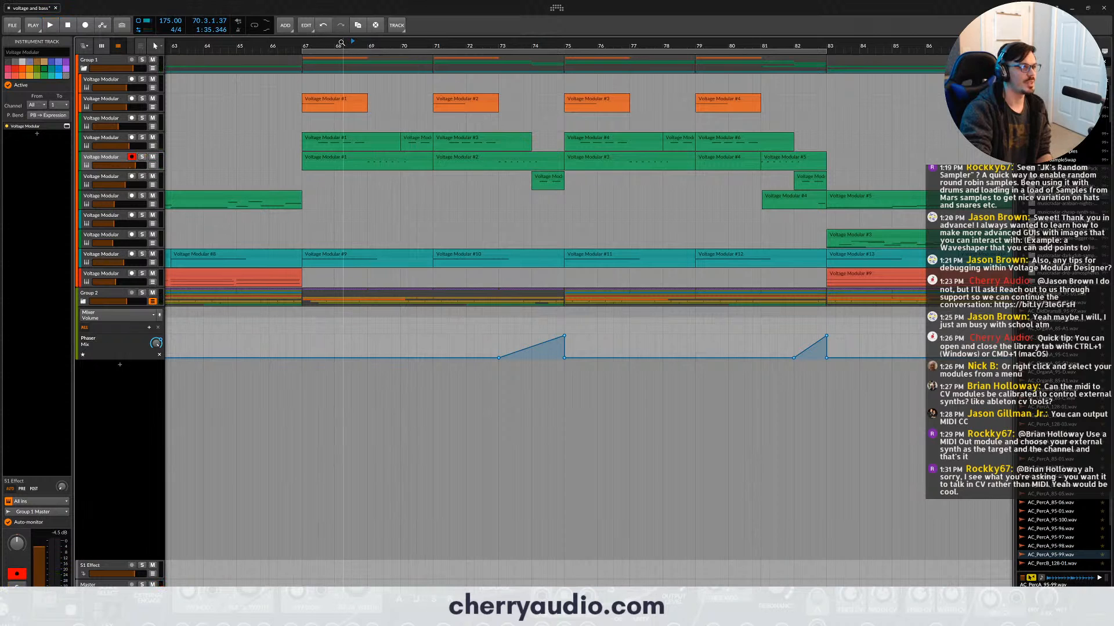
{"action": "key", "text": "space"}
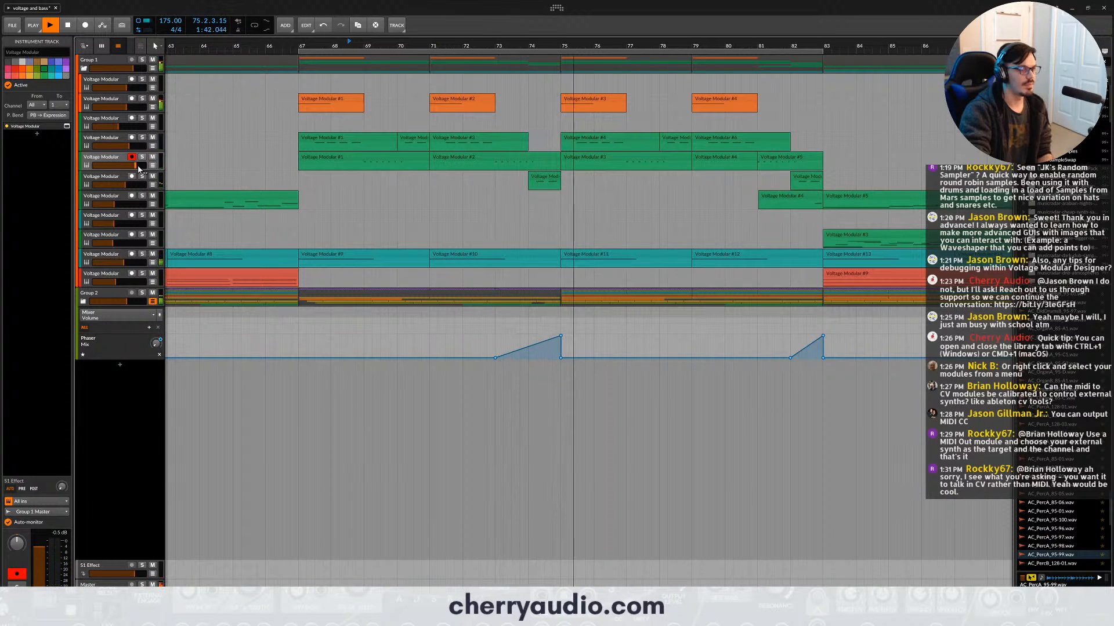
{"action": "left_click_drag", "start_coordinate": [138, 166], "coordinate": [136, 166]}
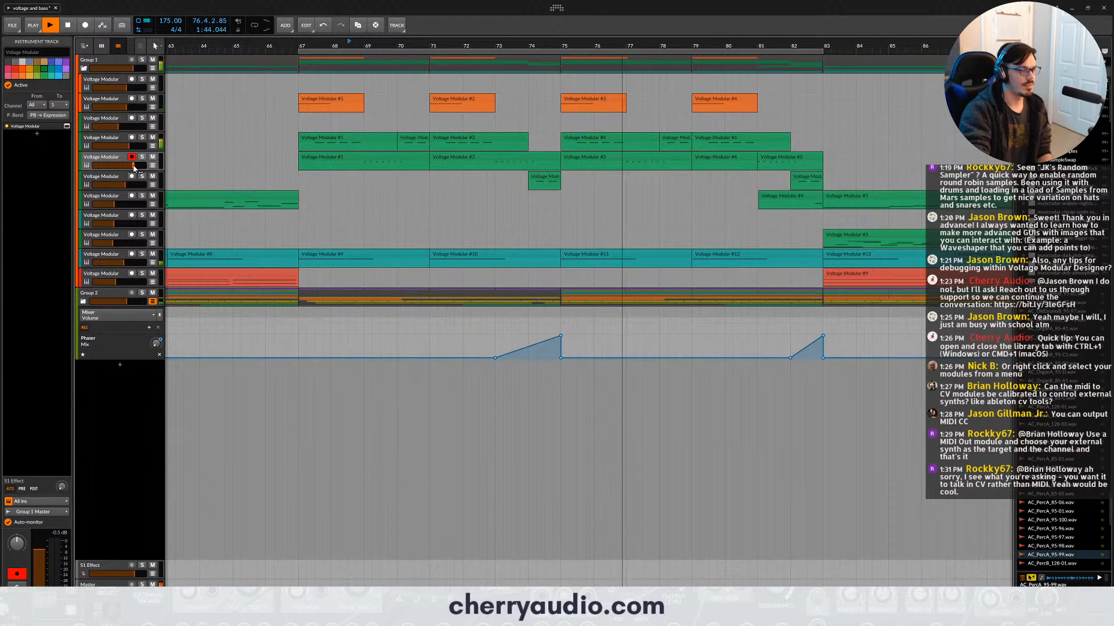
{"action": "key", "text": "space"}
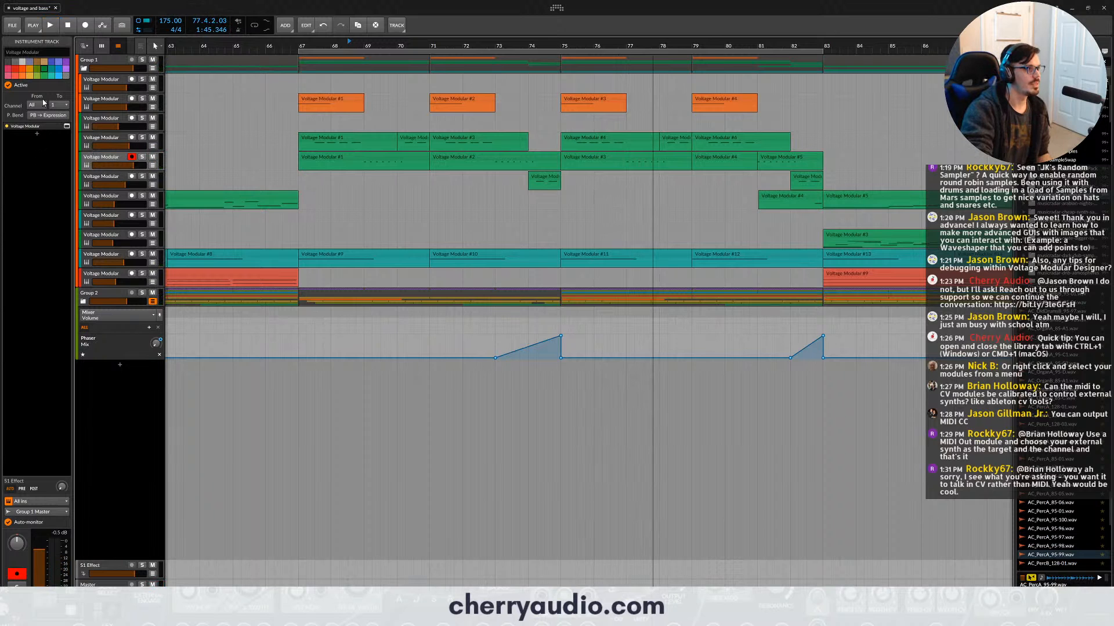
- Reopen the fifth track's patch, move the Ladder Filter between the notch filters and Chorus-60, and close the window
{"action": "left_click", "coordinate": [68, 127]}
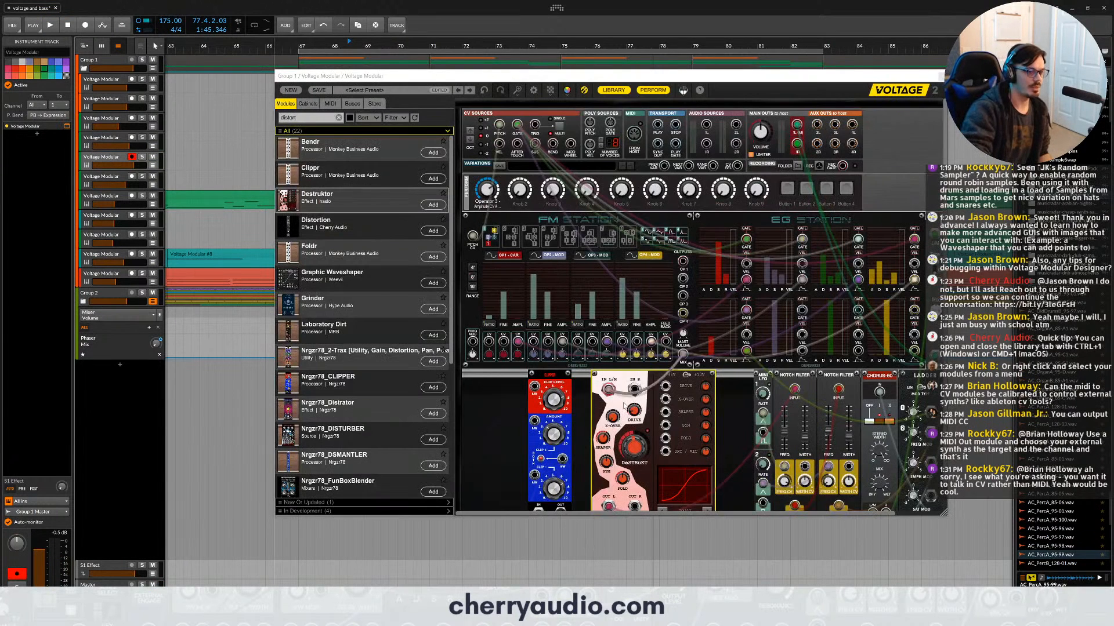
{"action": "scroll", "coordinate": [625, 406], "scroll_direction": "down", "scroll_amount": 1}
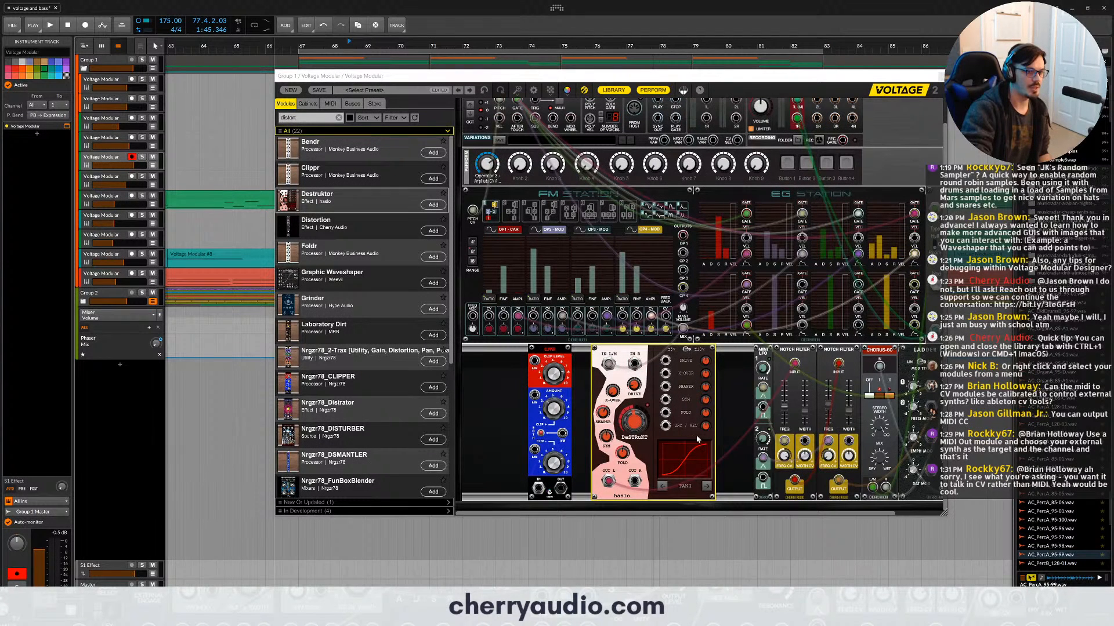
{"action": "left_click_drag", "start_coordinate": [698, 513], "coordinate": [743, 513]}
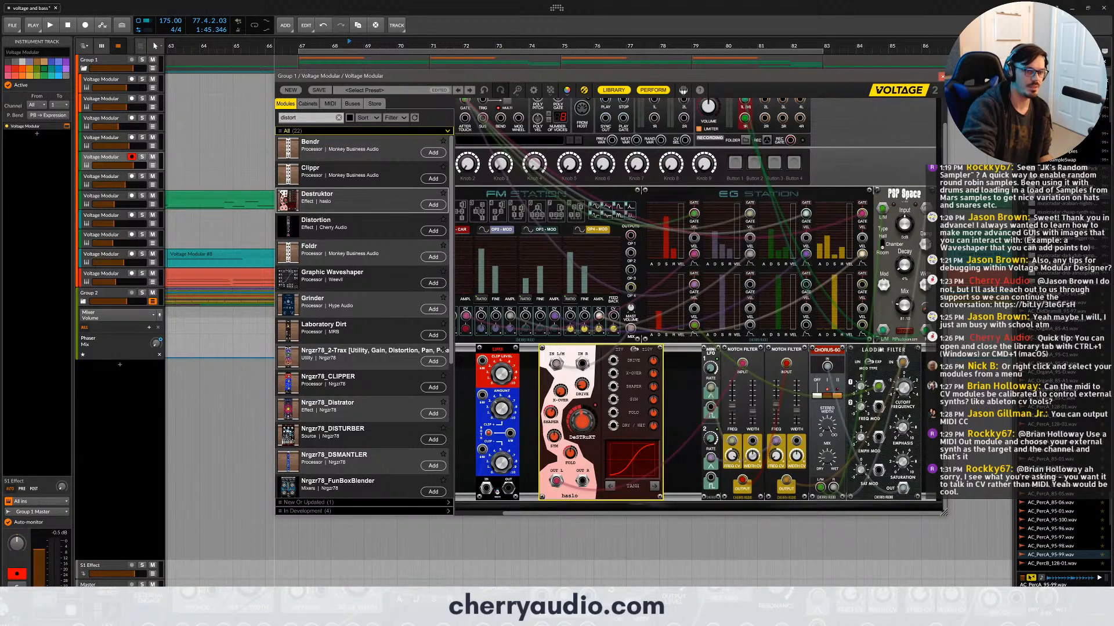
{"action": "left_click_drag", "start_coordinate": [880, 350], "coordinate": [815, 338]}
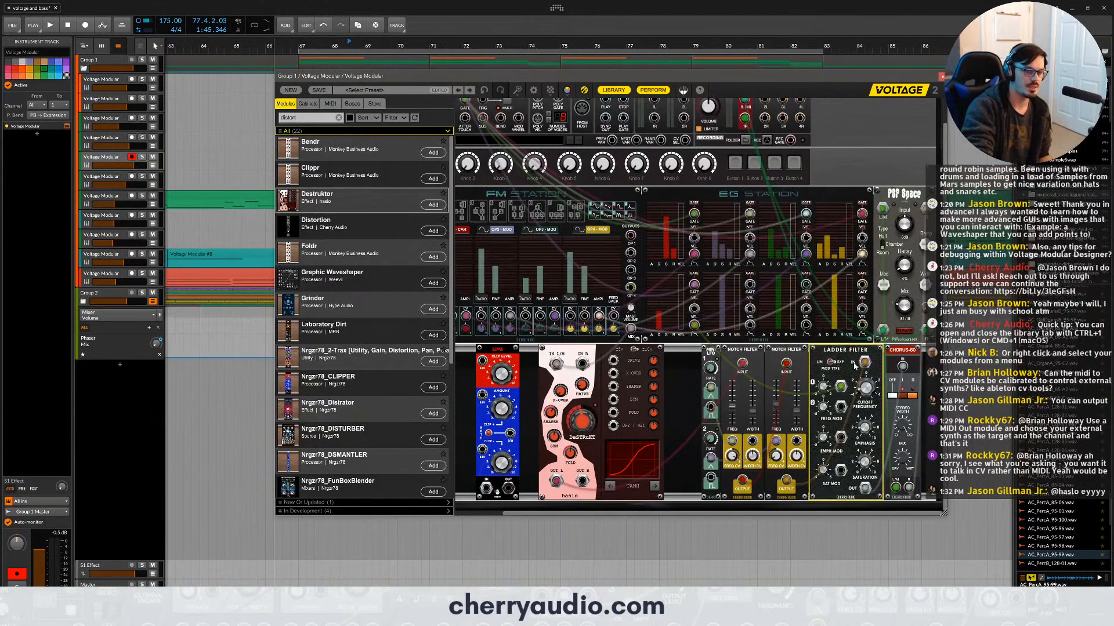
{"action": "left_click_drag", "start_coordinate": [864, 364], "coordinate": [666, 317]}
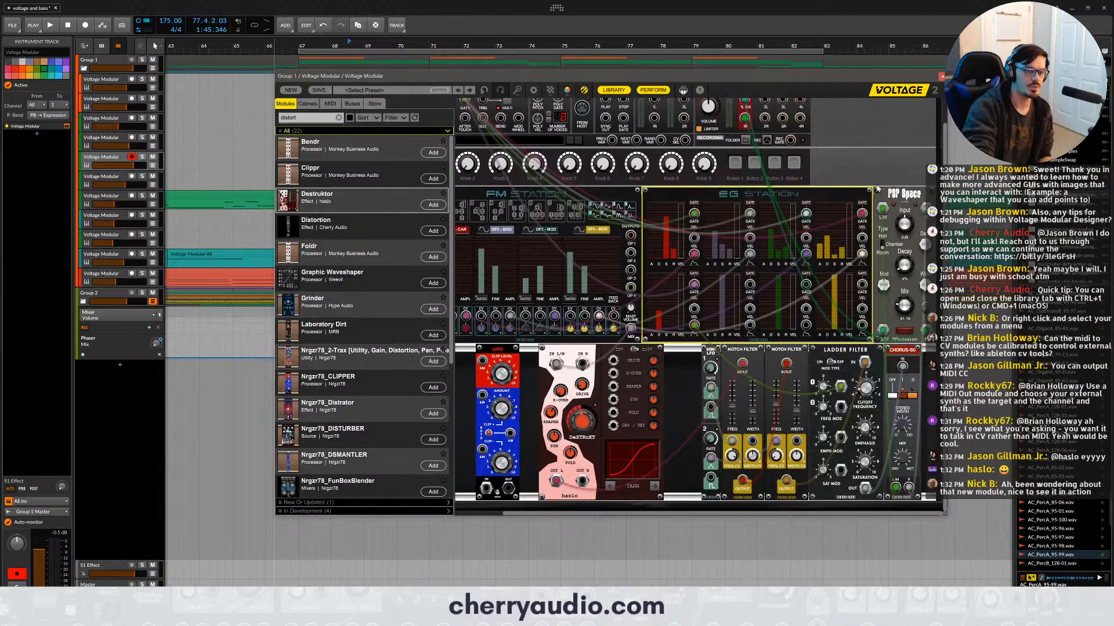
{"action": "scroll", "coordinate": [884, 194], "scroll_direction": "up", "scroll_amount": 1}
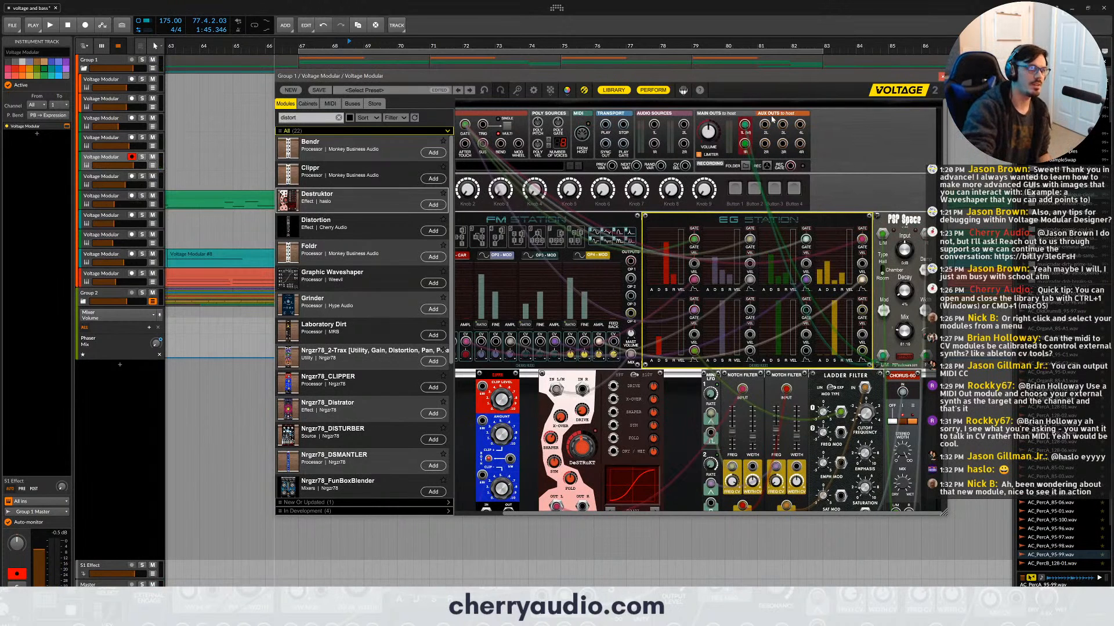
{"action": "left_click", "coordinate": [941, 77]}
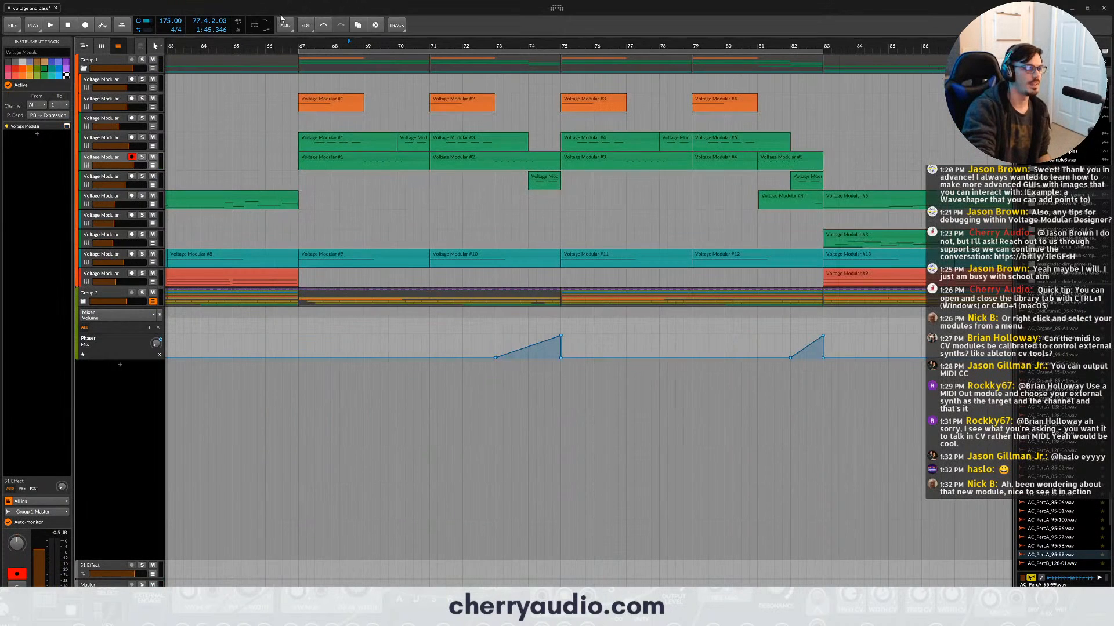
- Solo the sixth track and audition its clip from bar 74
{"action": "left_click", "coordinate": [120, 179]}
{"action": "left_click", "coordinate": [143, 177]}
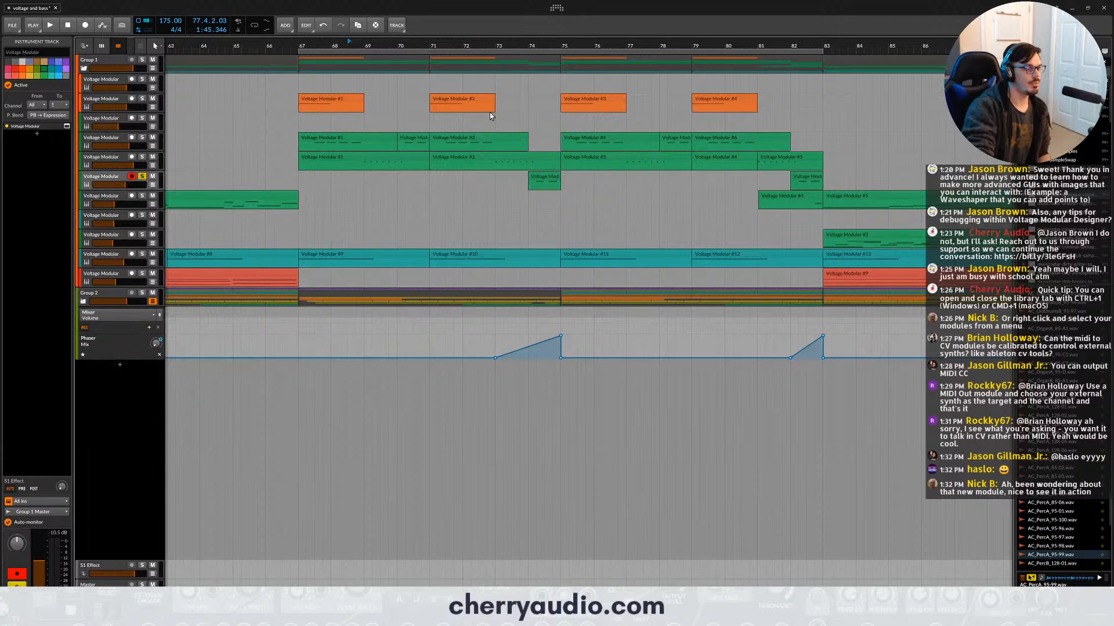
{"action": "left_click", "coordinate": [529, 47]}
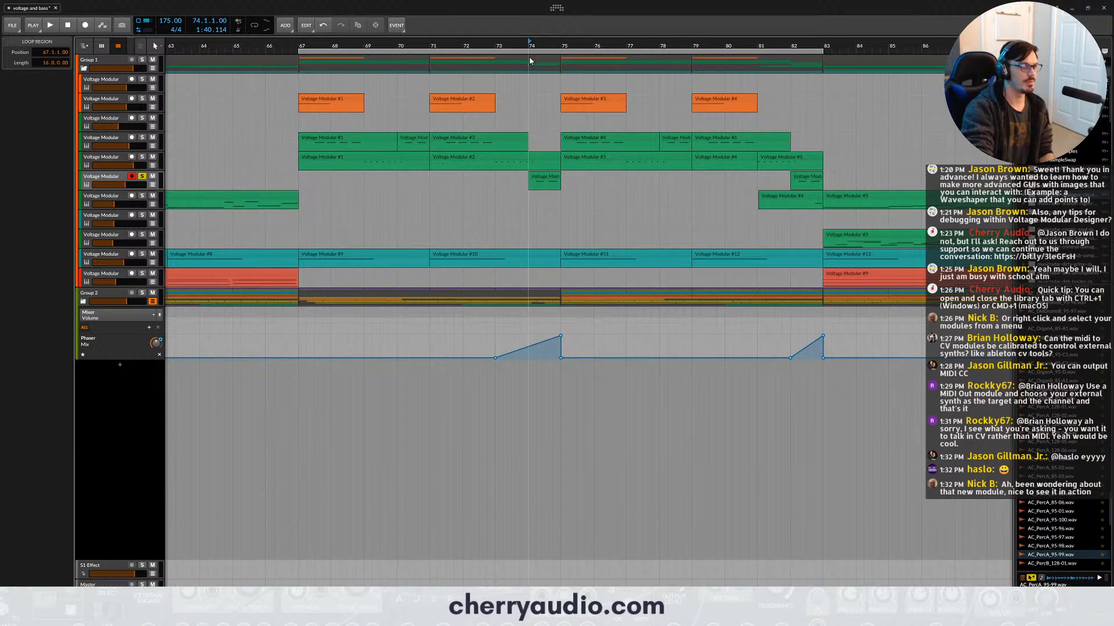
{"action": "key", "text": "space"}
{"action": "scroll", "coordinate": [466, 116], "scroll_direction": "down", "scroll_amount": 5}
{"action": "key", "text": "space"}
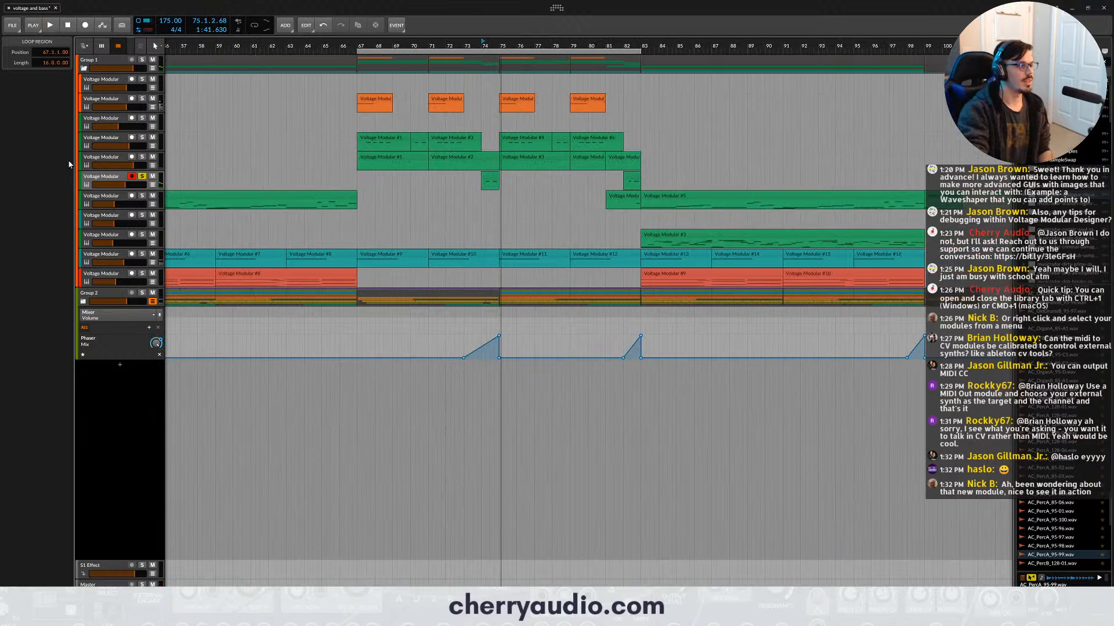
- Open the sixth track's patch with the module library hidden and examine its FM Station, EG Station envelopes and Ladder Filter
{"action": "left_click", "coordinate": [80, 119]}
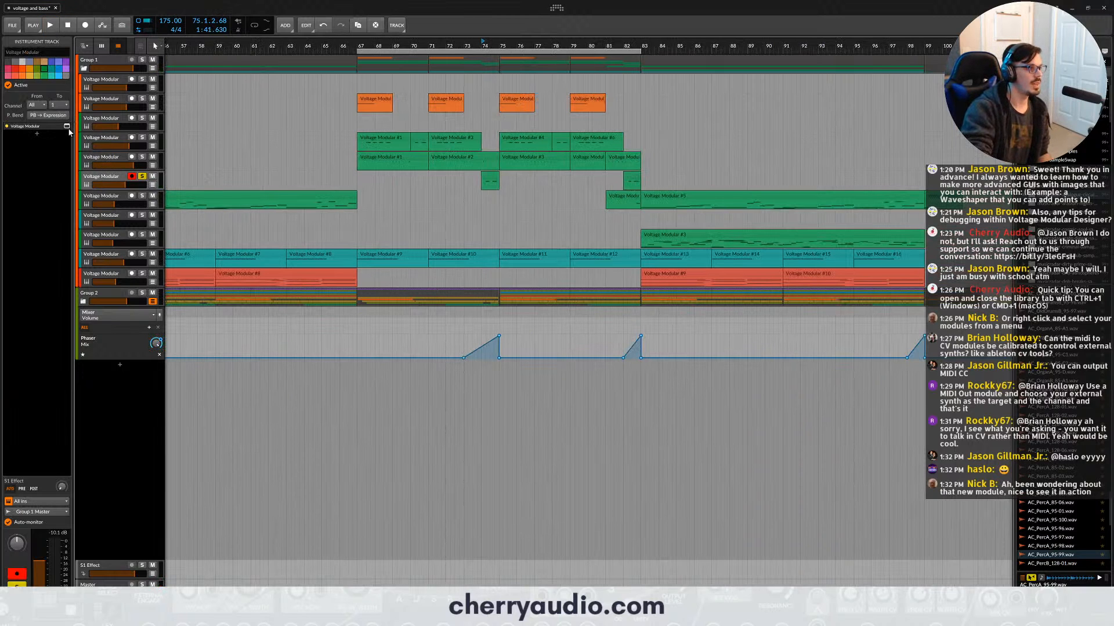
{"action": "left_click", "coordinate": [67, 126]}
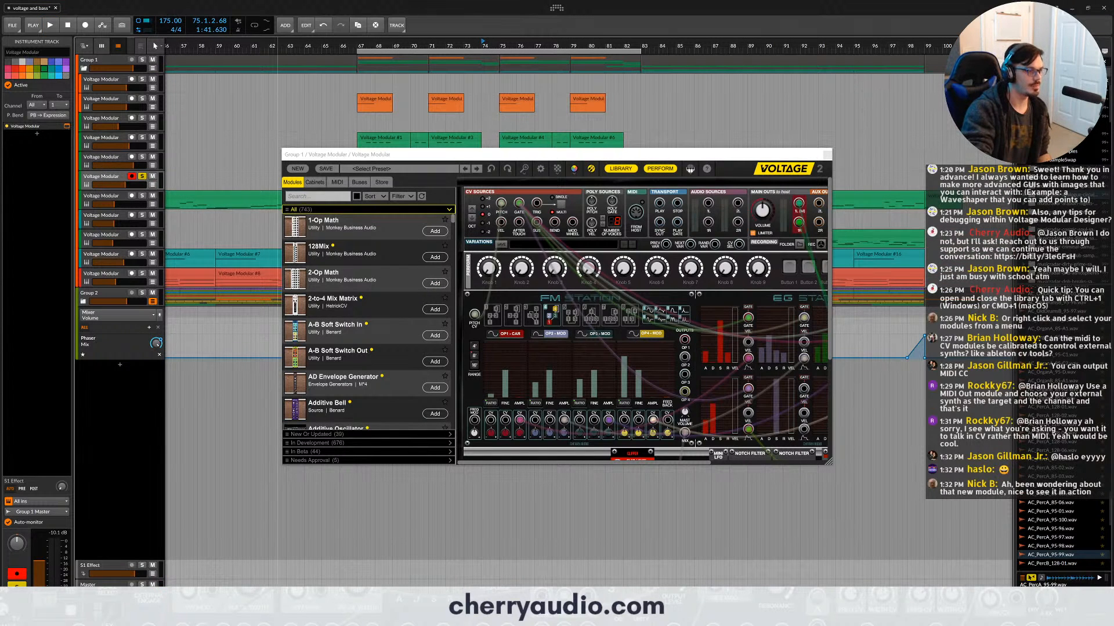
{"action": "key", "text": "ctrl+l"}
{"action": "scroll", "coordinate": [655, 301], "scroll_direction": "down", "scroll_amount": 3}
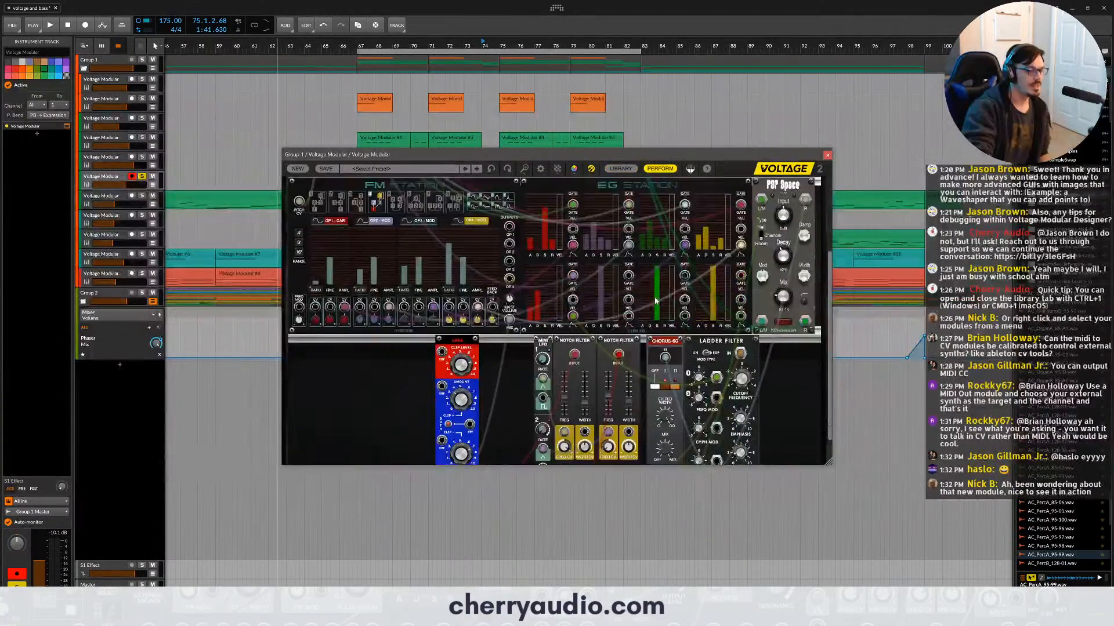
{"action": "scroll", "coordinate": [655, 300], "scroll_direction": "down", "scroll_amount": 2}
{"action": "scroll", "coordinate": [470, 344], "scroll_direction": "up", "scroll_amount": 4}
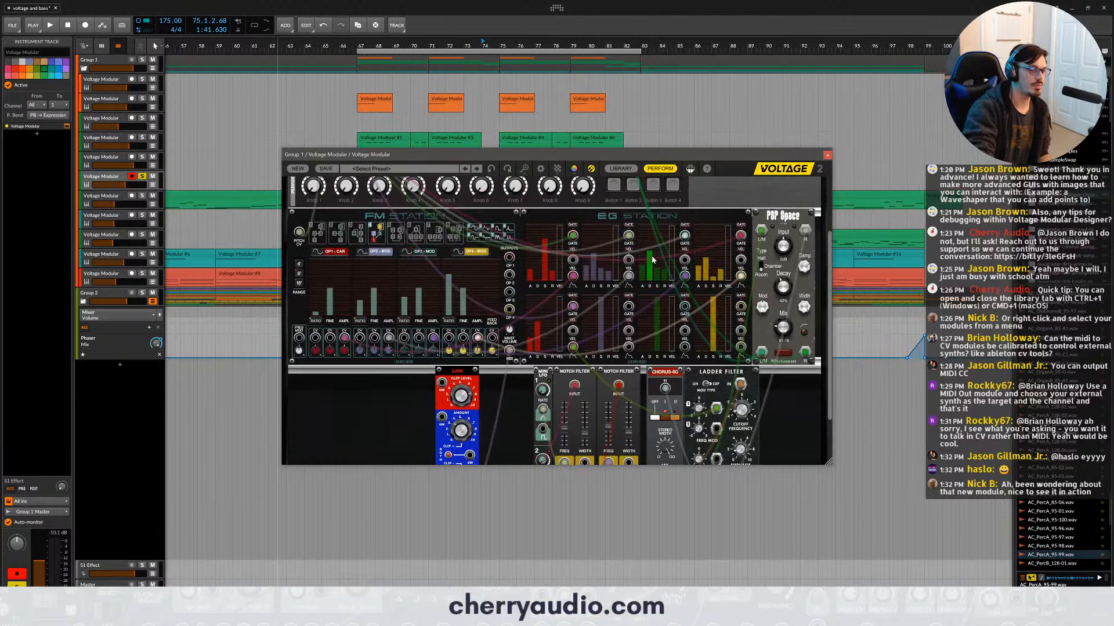
{"action": "mouse_move", "coordinate": [655, 255]}
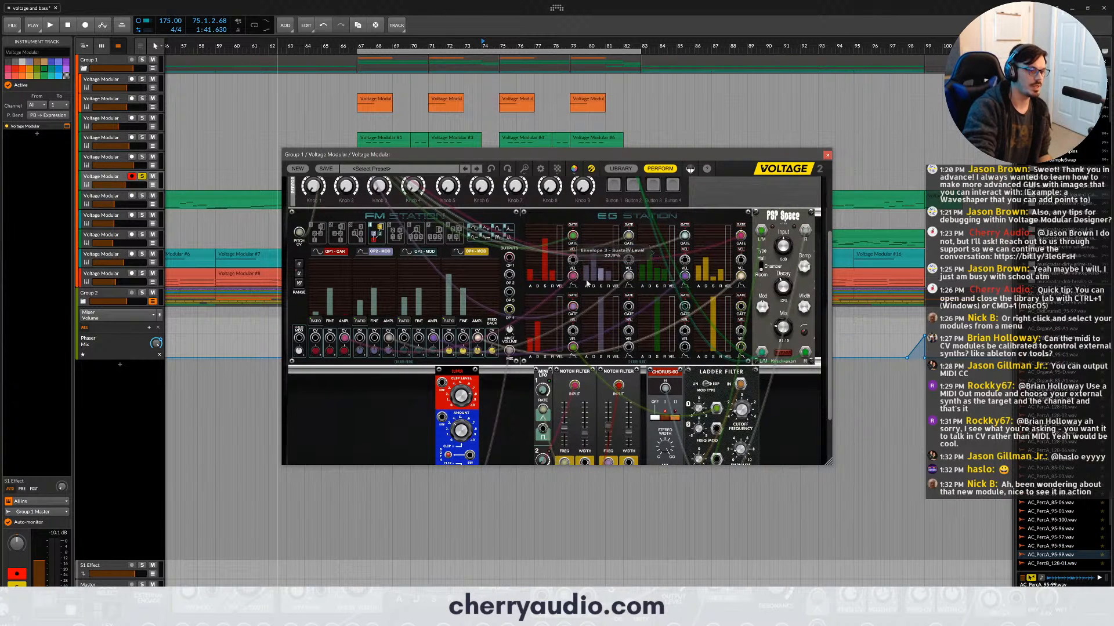
{"action": "scroll", "coordinate": [655, 255], "scroll_direction": "down", "scroll_amount": 2}
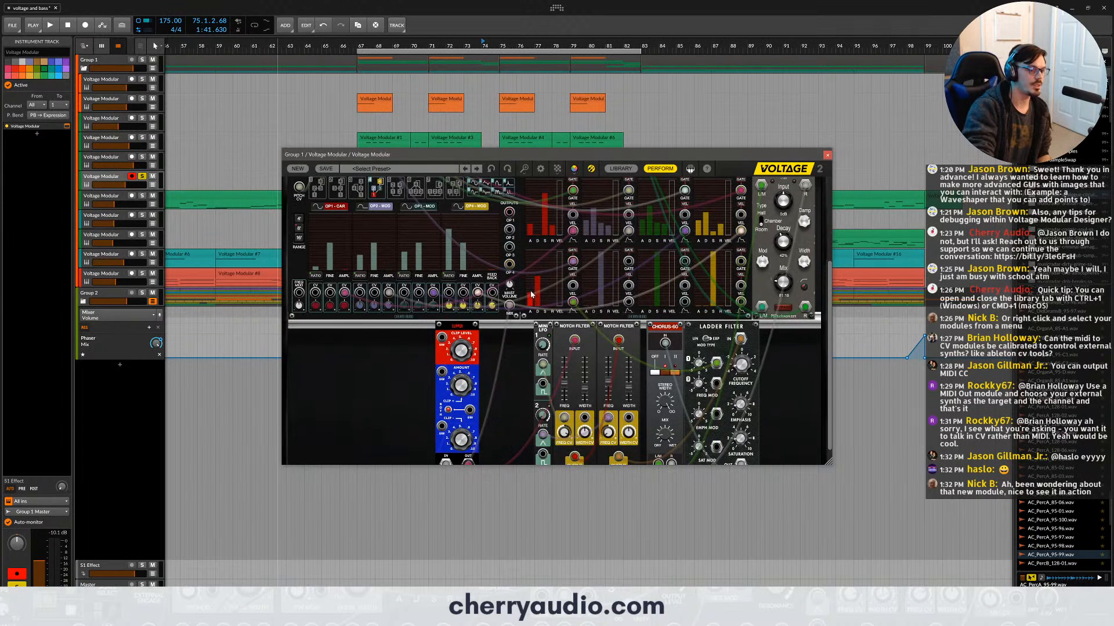
{"action": "mouse_move", "coordinate": [745, 372]}
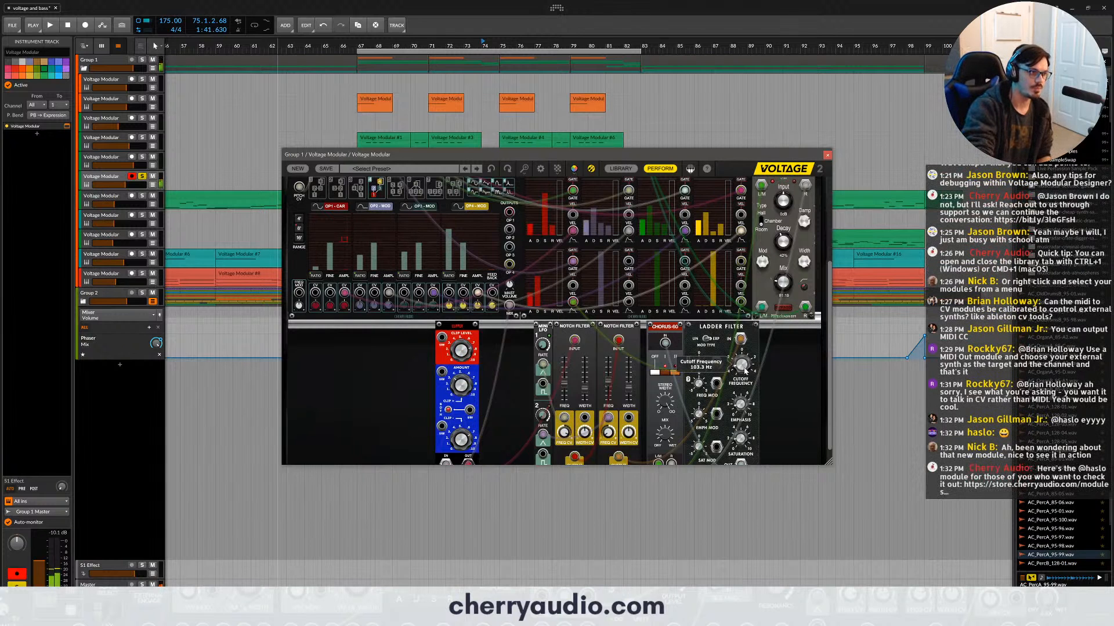
{"action": "scroll", "coordinate": [745, 371], "scroll_direction": "up", "scroll_amount": 3}
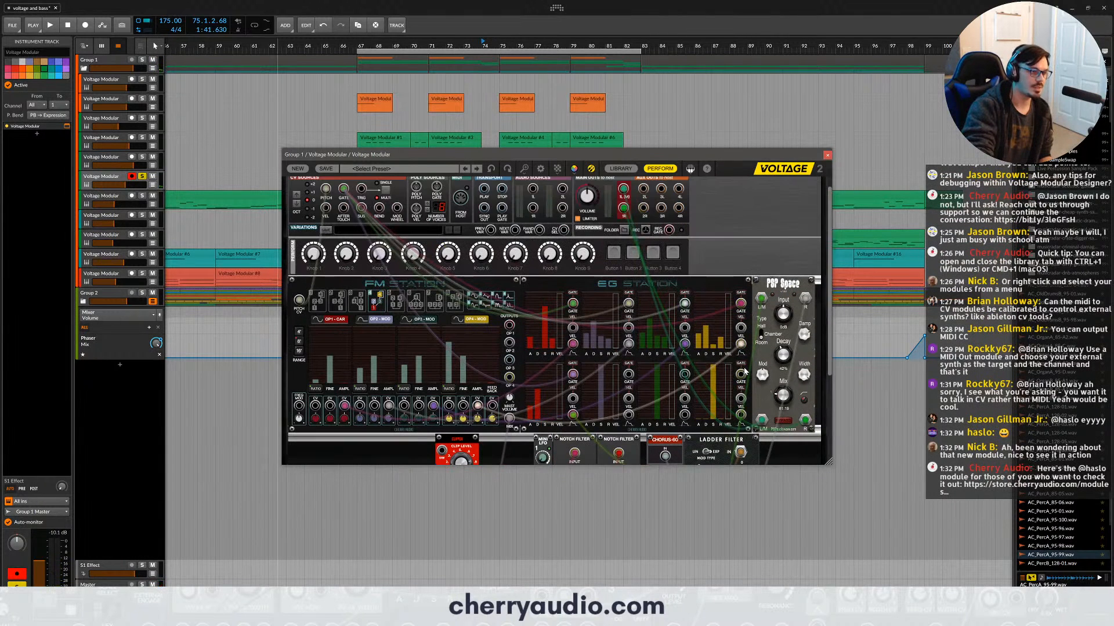
{"action": "scroll", "coordinate": [457, 321], "scroll_direction": "down", "scroll_amount": 1}
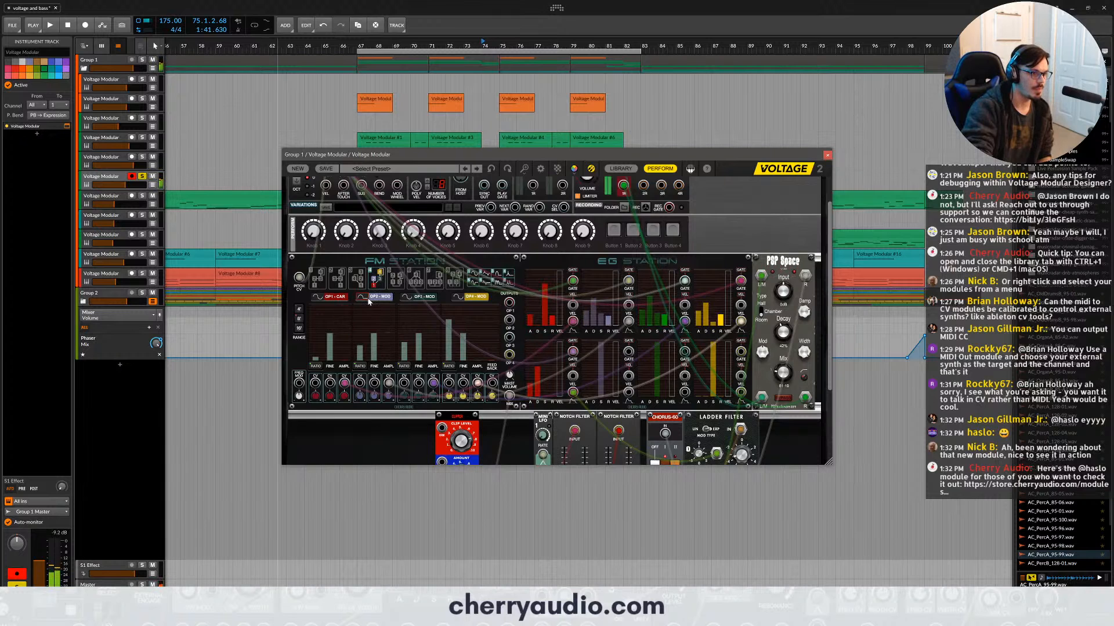
{"action": "scroll", "coordinate": [518, 351], "scroll_direction": "down", "scroll_amount": 3}
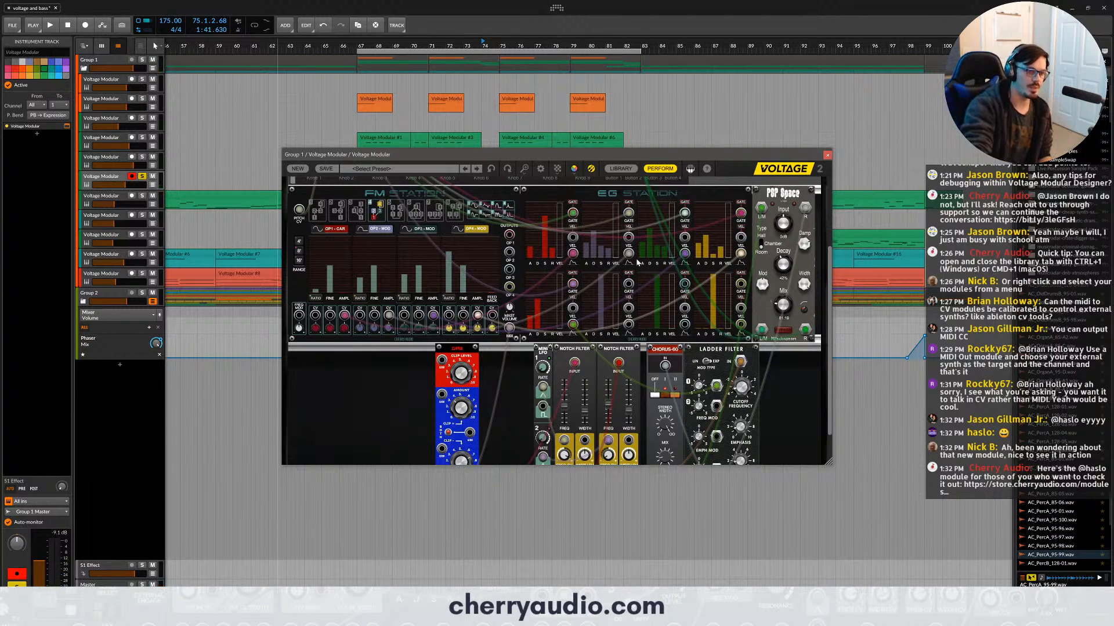
- Adjust the Emphasis knob of the Ladder Filter in the sixth track's patch
{"action": "left_click_drag", "start_coordinate": [740, 361], "coordinate": [685, 464]}
{"action": "scroll", "coordinate": [734, 372], "scroll_direction": "down", "scroll_amount": 2}
{"action": "left_click", "coordinate": [744, 383]}
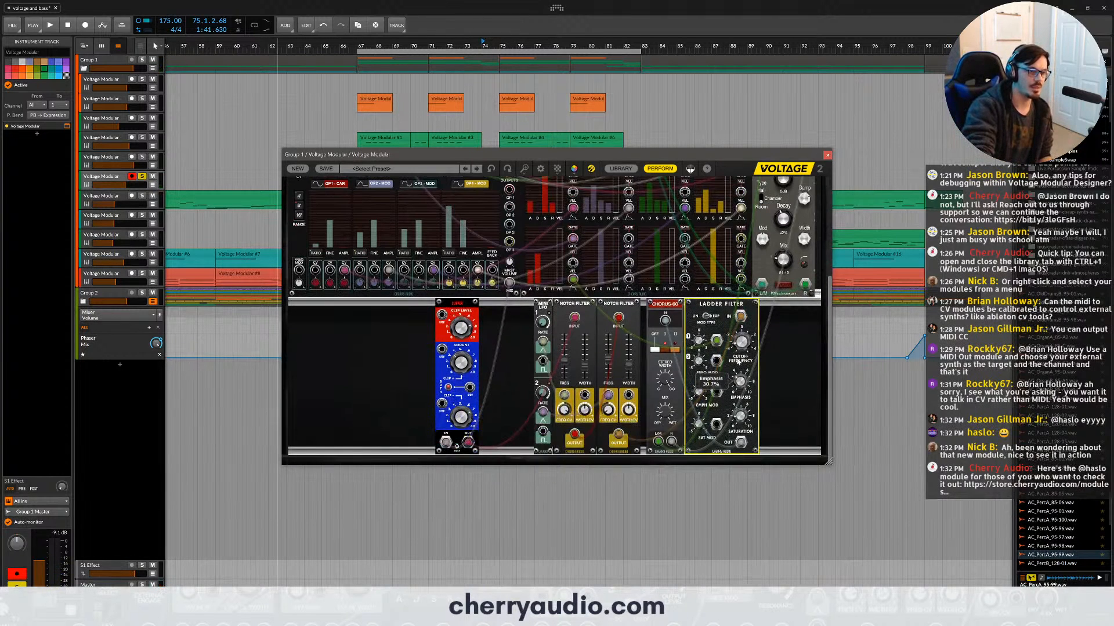
{"action": "left_click_drag", "start_coordinate": [747, 387], "coordinate": [749, 416]}
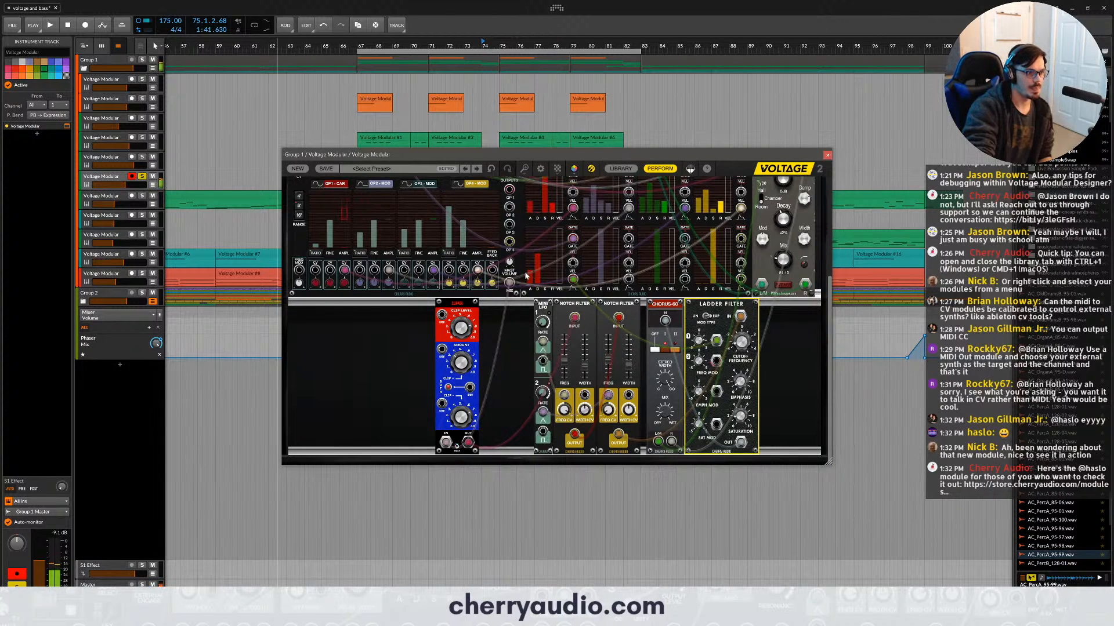
- Audition FM Station's algorithms in order, from the first through the eighth
{"action": "scroll", "coordinate": [555, 285], "scroll_direction": "up", "scroll_amount": 3}
{"action": "scroll", "coordinate": [503, 334], "scroll_direction": "down", "scroll_amount": 1}
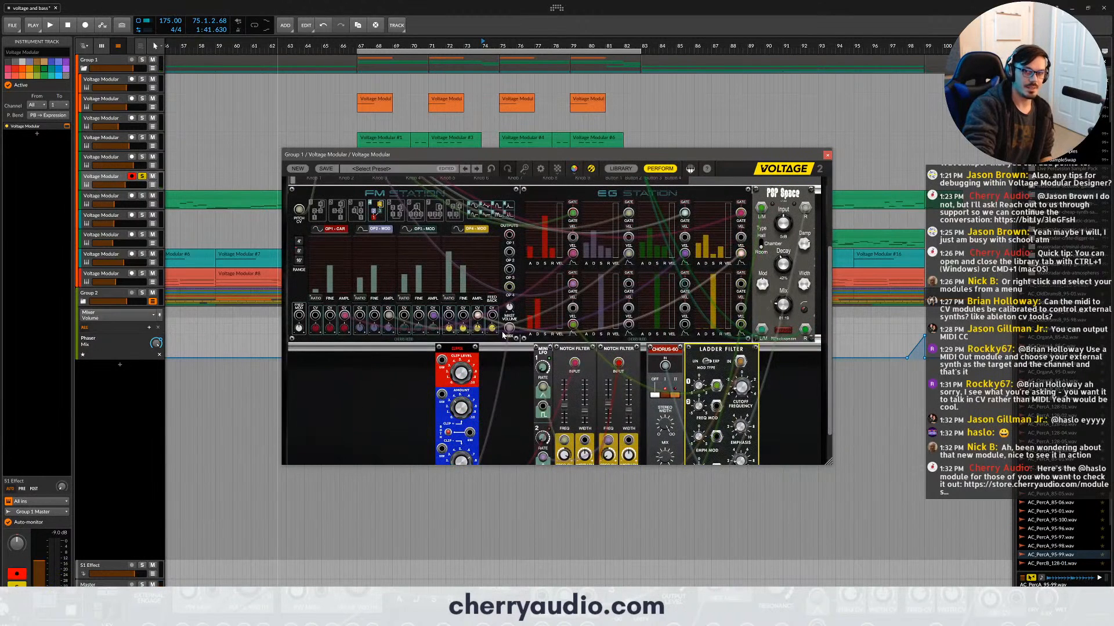
{"action": "scroll", "coordinate": [480, 307], "scroll_direction": "up", "scroll_amount": 5}
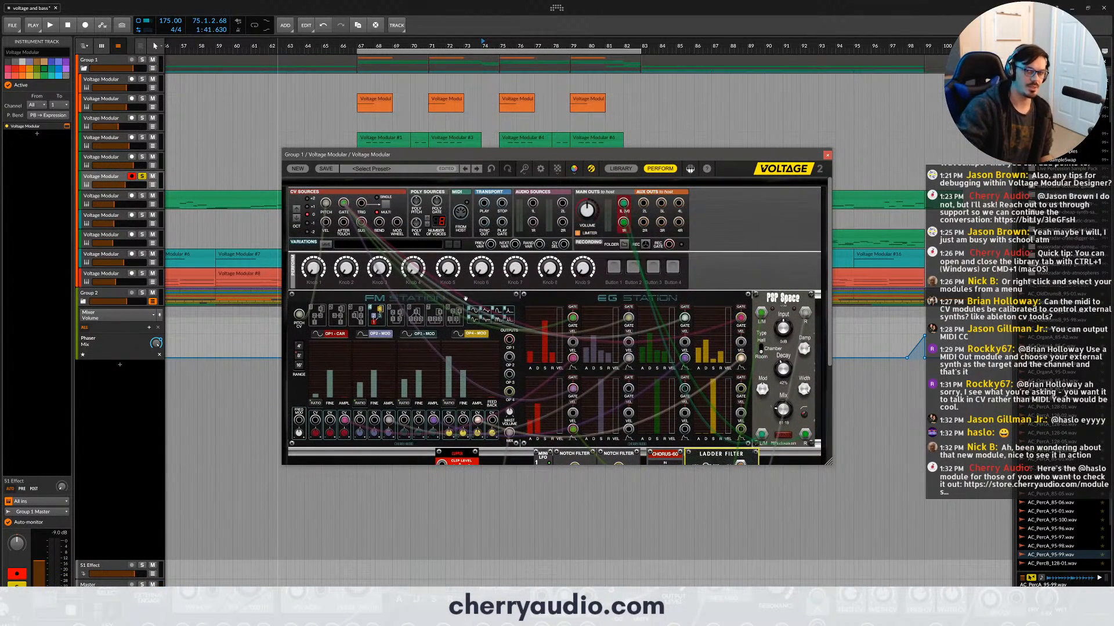
{"action": "scroll", "coordinate": [461, 296], "scroll_direction": "down", "scroll_amount": 4}
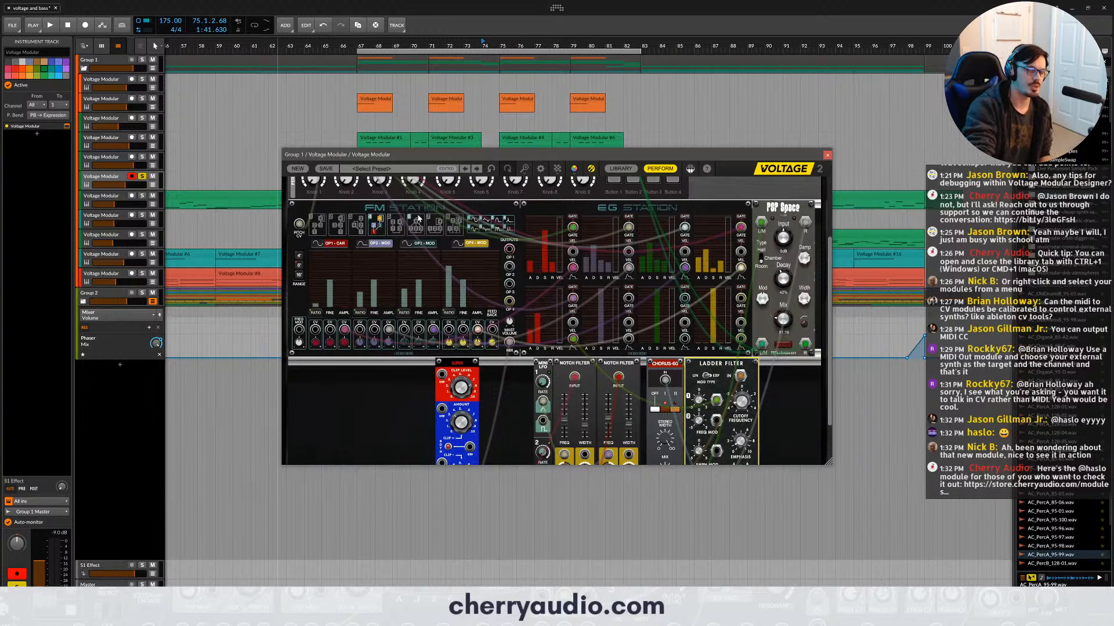
{"action": "left_click", "coordinate": [324, 226]}
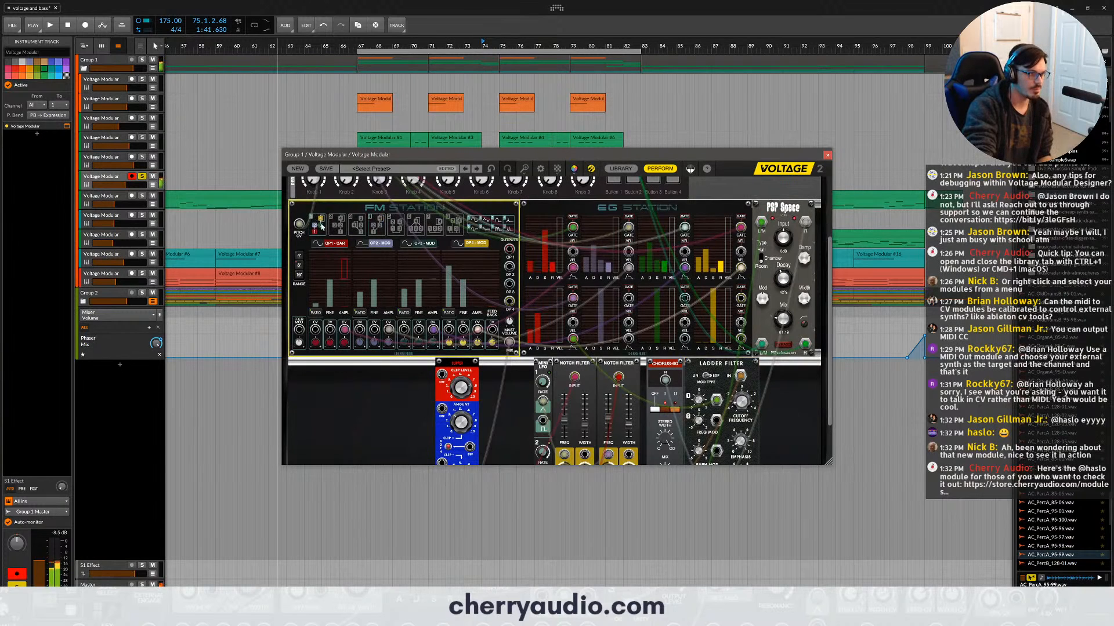
{"action": "left_click", "coordinate": [339, 231]}
{"action": "left_click", "coordinate": [351, 229]}
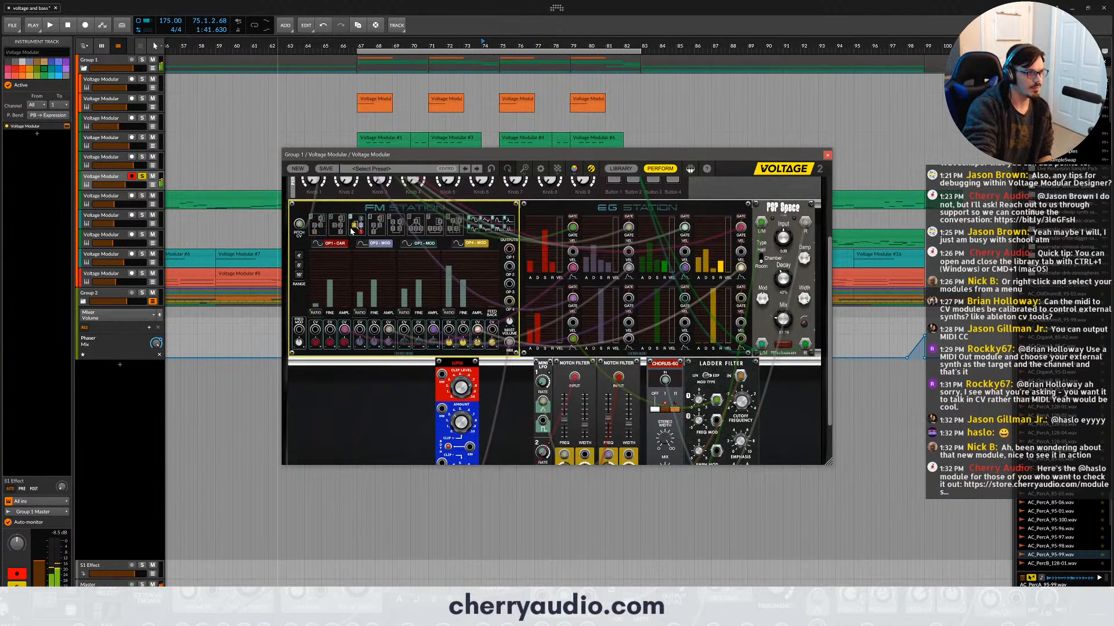
{"action": "left_click", "coordinate": [374, 229]}
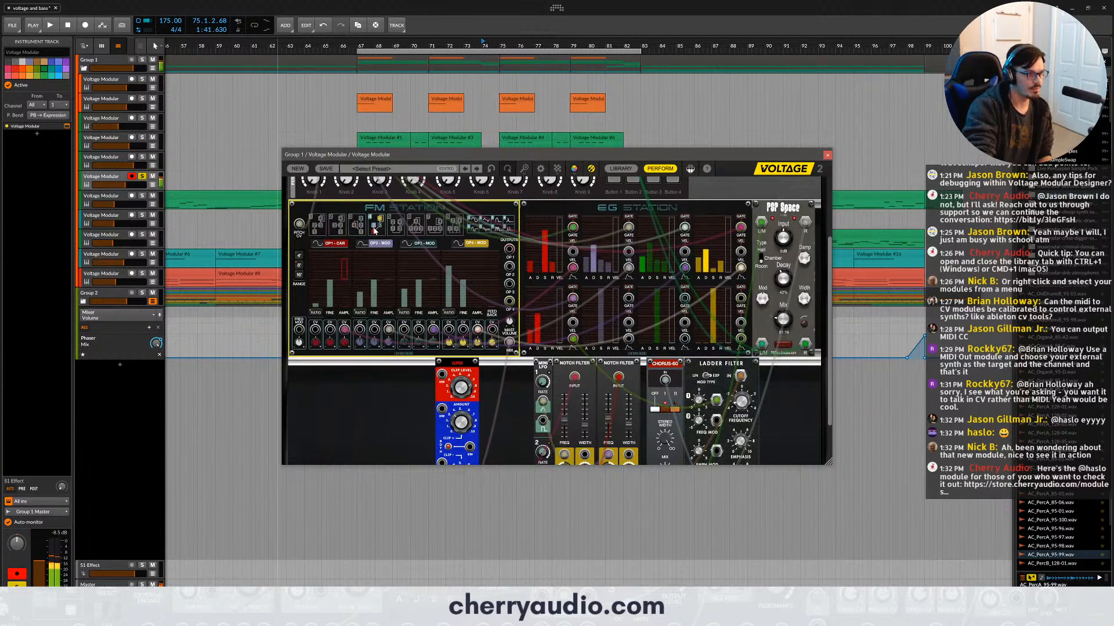
{"action": "left_click", "coordinate": [400, 229]}
{"action": "left_click", "coordinate": [416, 230]}
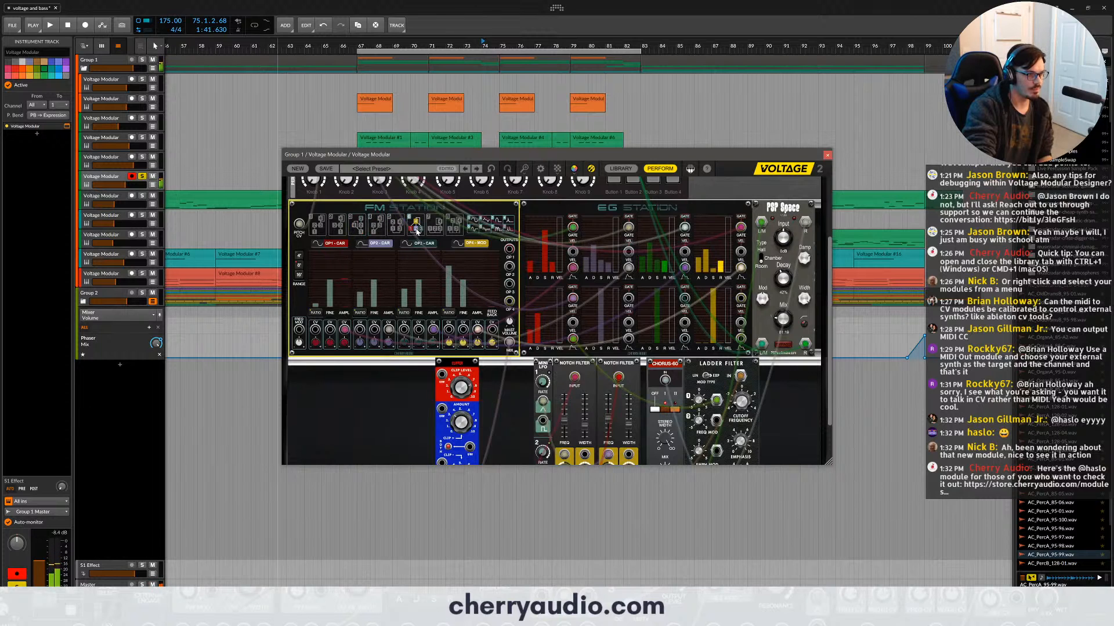
{"action": "left_click", "coordinate": [434, 228]}
{"action": "left_click", "coordinate": [454, 228]}
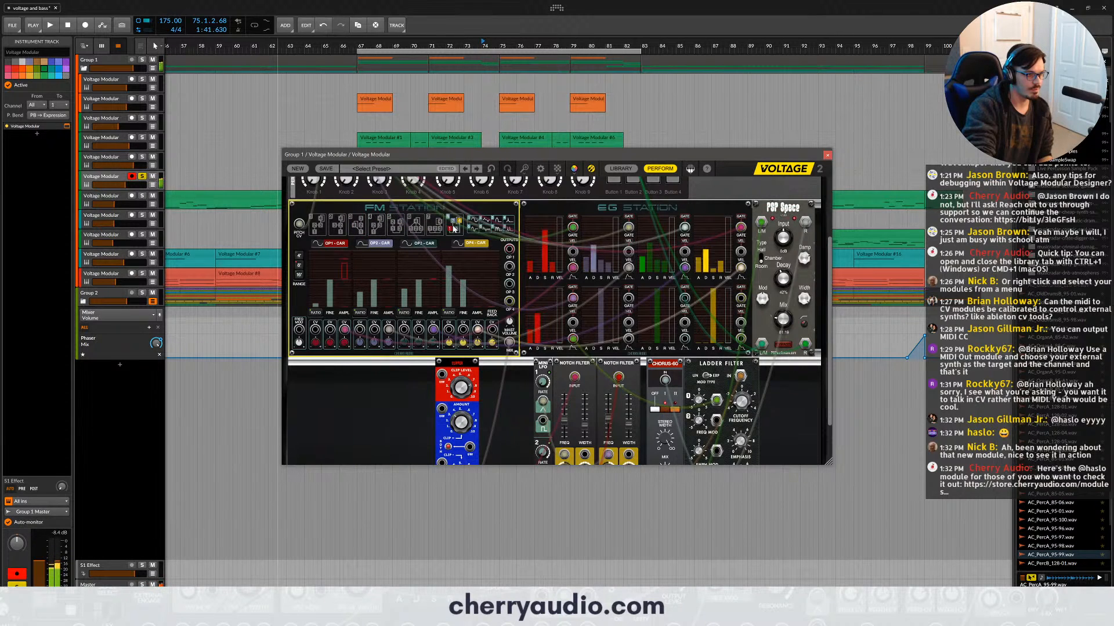
- Compare FM Station's algorithms in mixed order, leave the fourth one selected, and close the patch window
{"action": "left_click", "coordinate": [395, 228]}
{"action": "left_click", "coordinate": [382, 228]}
{"action": "left_click", "coordinate": [360, 228]}
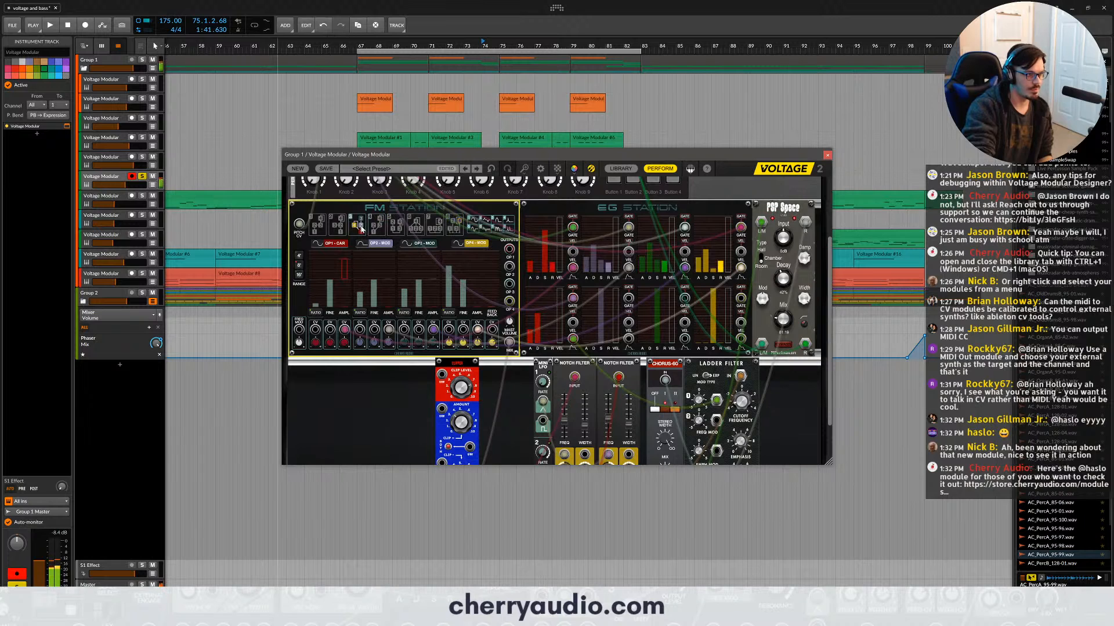
{"action": "left_click", "coordinate": [382, 228]}
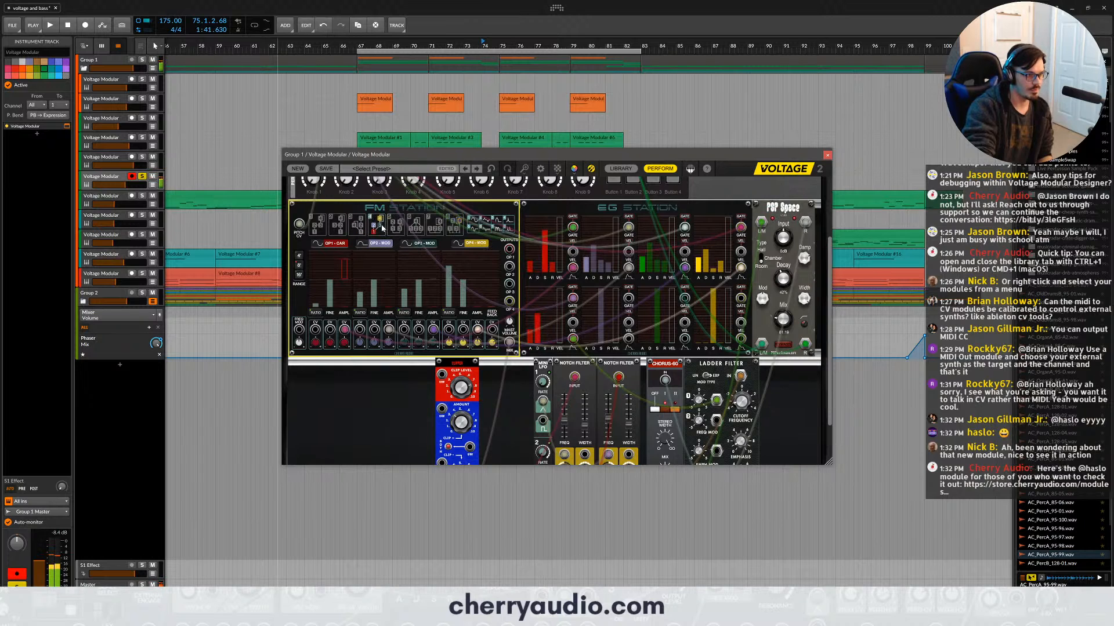
{"action": "left_click", "coordinate": [340, 229]}
{"action": "left_click", "coordinate": [377, 228]}
{"action": "left_click", "coordinate": [318, 228]}
{"action": "left_click", "coordinate": [415, 228]}
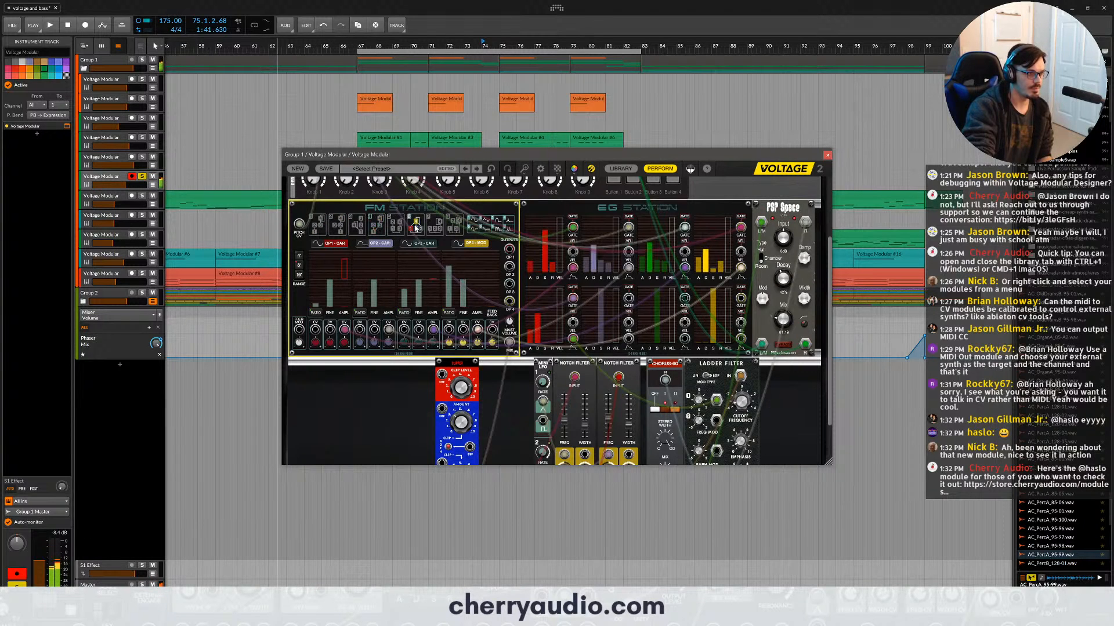
{"action": "left_click", "coordinate": [434, 228]}
{"action": "left_click", "coordinate": [454, 229]}
{"action": "left_click", "coordinate": [378, 225]}
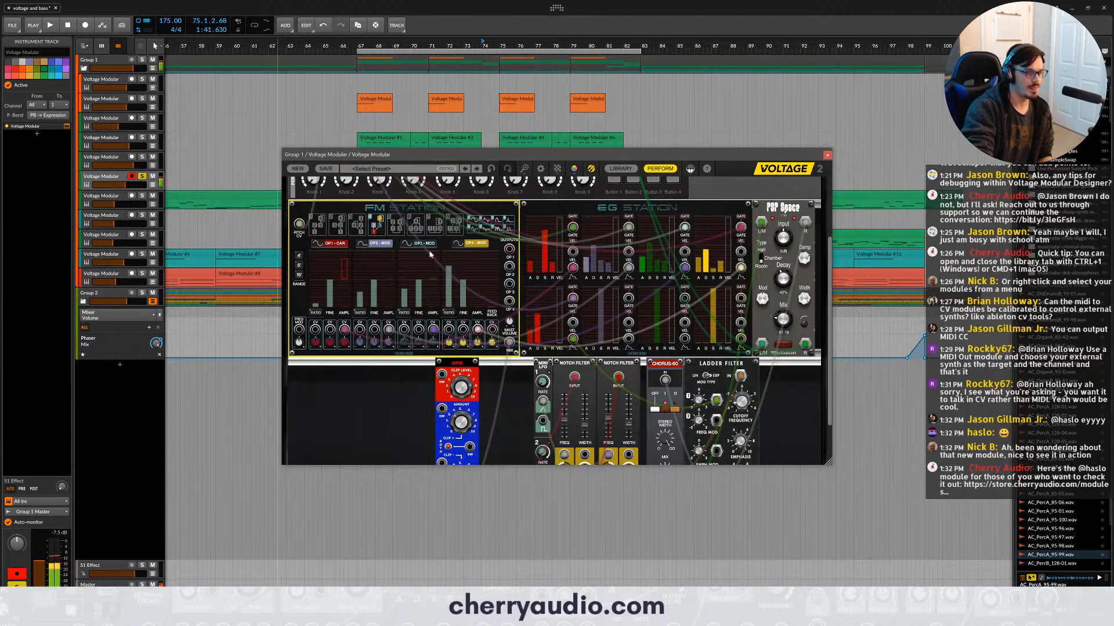
{"action": "left_click", "coordinate": [826, 157]}
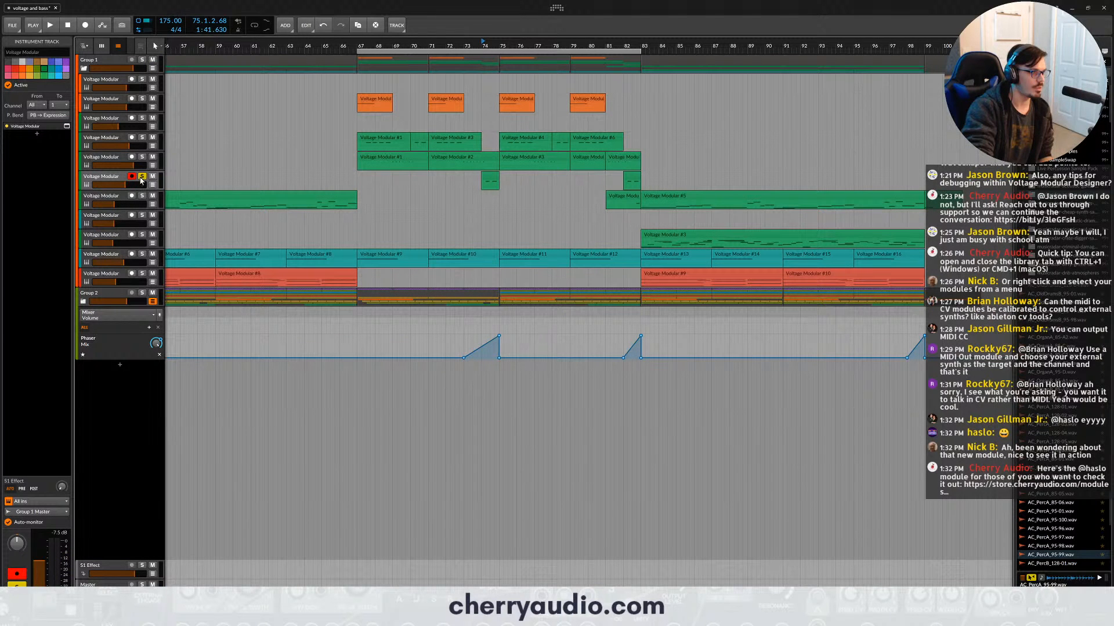
- Switch the solo from the sixth to the tenth track, view its Classic S&H patch, and close the window
{"action": "left_click", "coordinate": [141, 178]}
{"action": "left_click", "coordinate": [142, 254]}
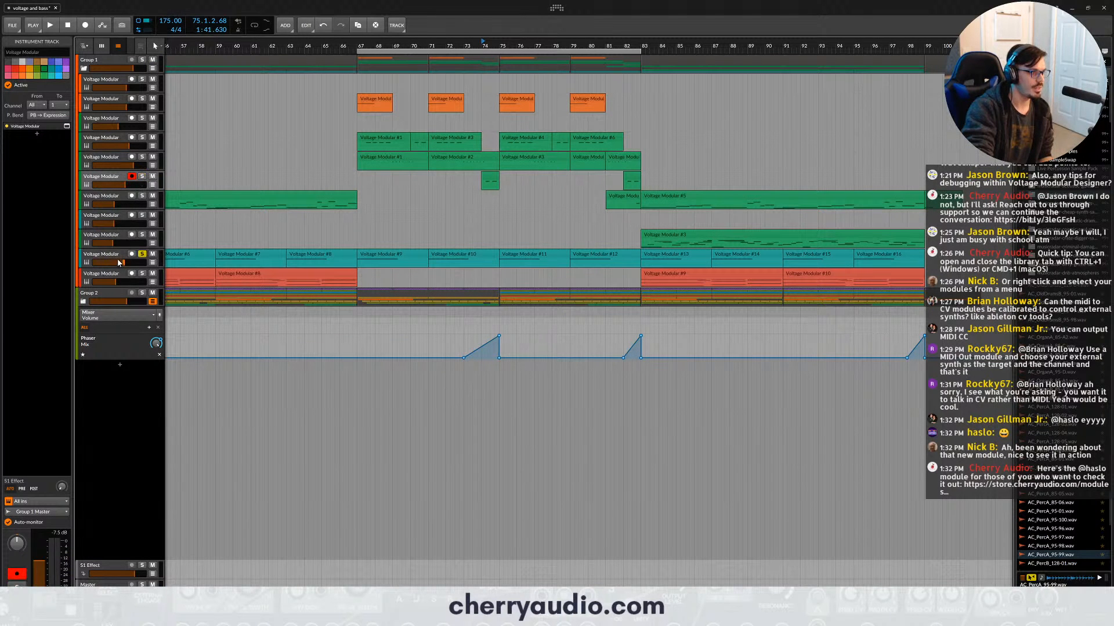
{"action": "left_click", "coordinate": [118, 263]}
{"action": "left_click", "coordinate": [67, 126]}
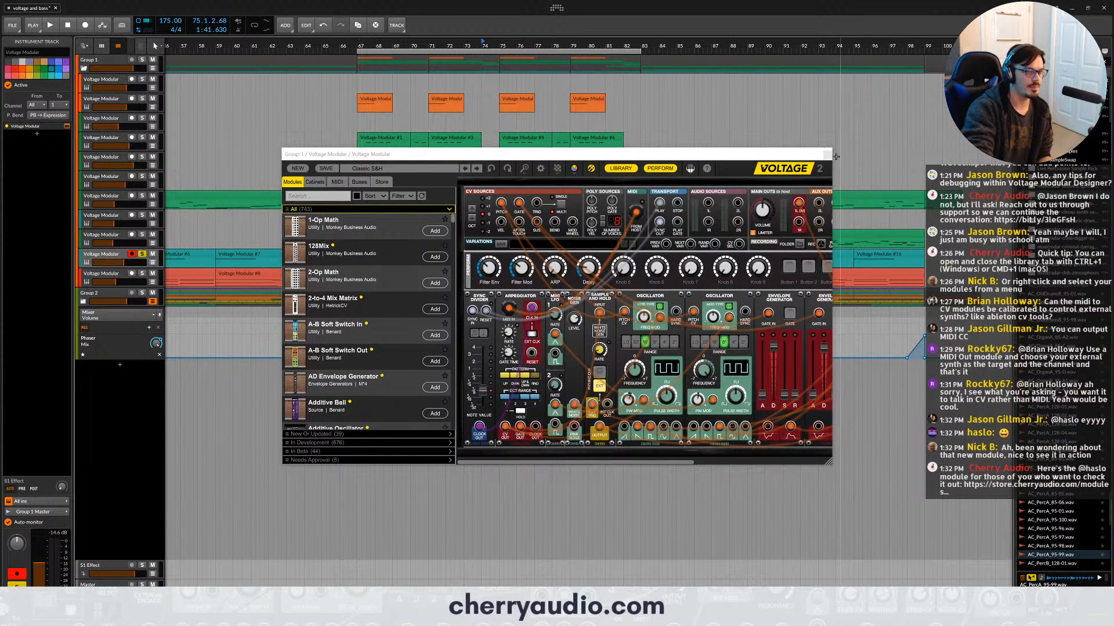
{"action": "left_click", "coordinate": [827, 154]}
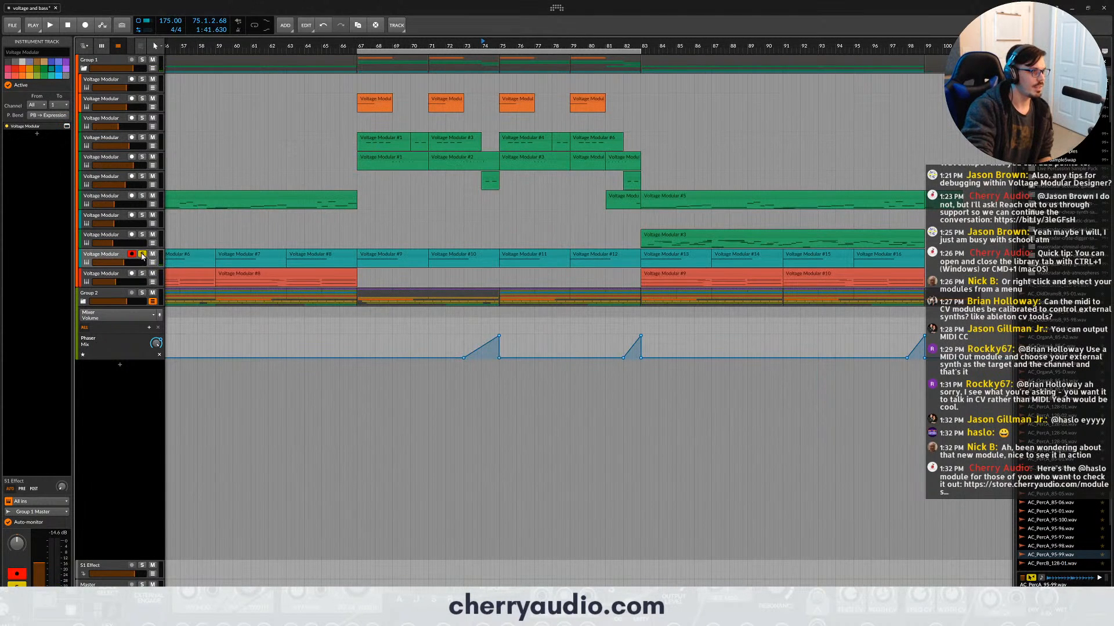
- Solo the eleventh track, view its Progressive Pad patch, close the window, and turn the solo off
{"action": "left_click", "coordinate": [142, 274]}
{"action": "left_click", "coordinate": [115, 278]}
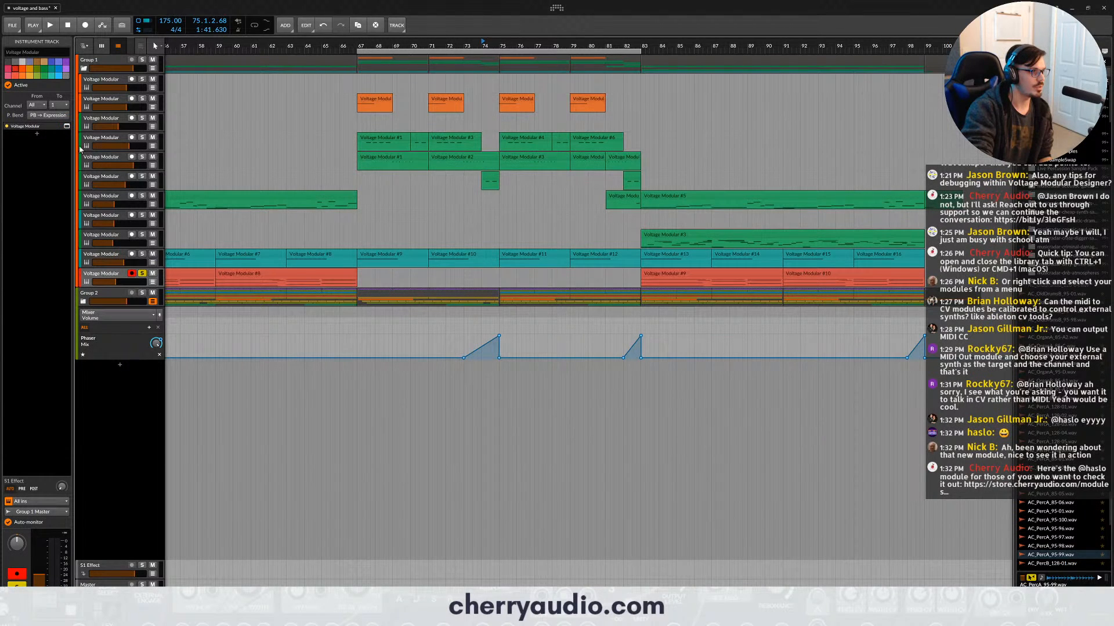
{"action": "left_click", "coordinate": [64, 128]}
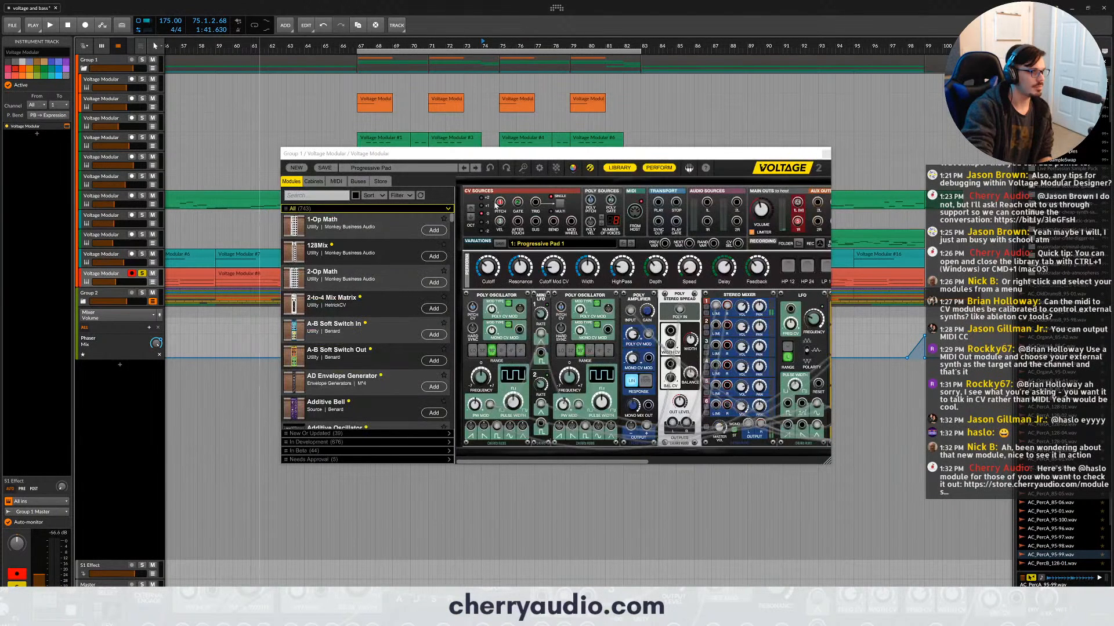
{"action": "left_click", "coordinate": [826, 154]}
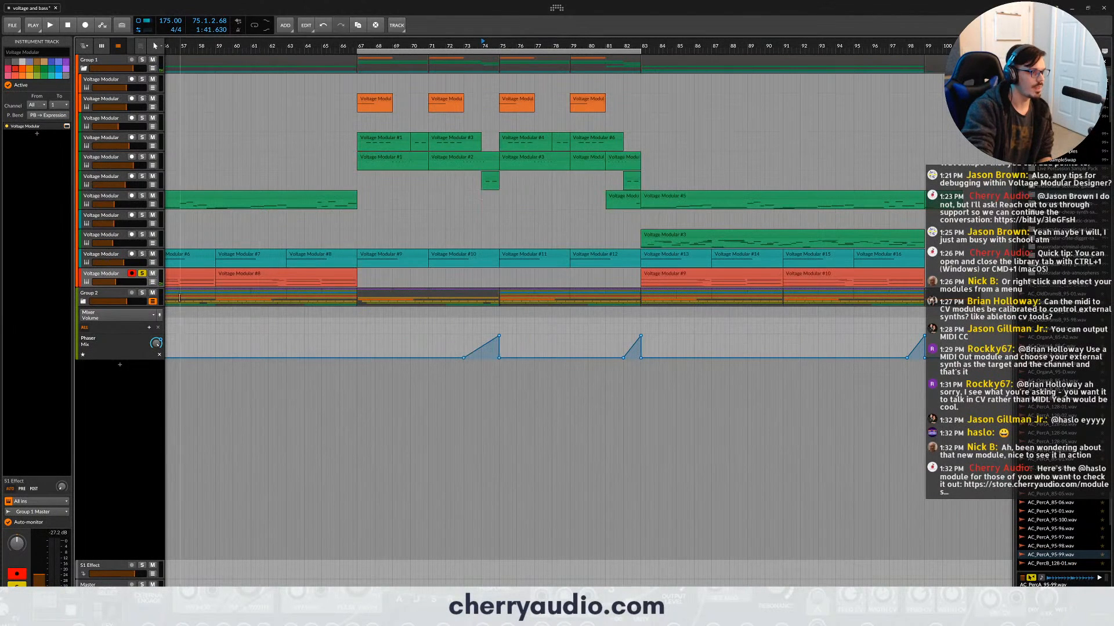
{"action": "left_click", "coordinate": [142, 274]}
{"action": "scroll", "coordinate": [339, 168], "scroll_direction": "down", "scroll_amount": 5}
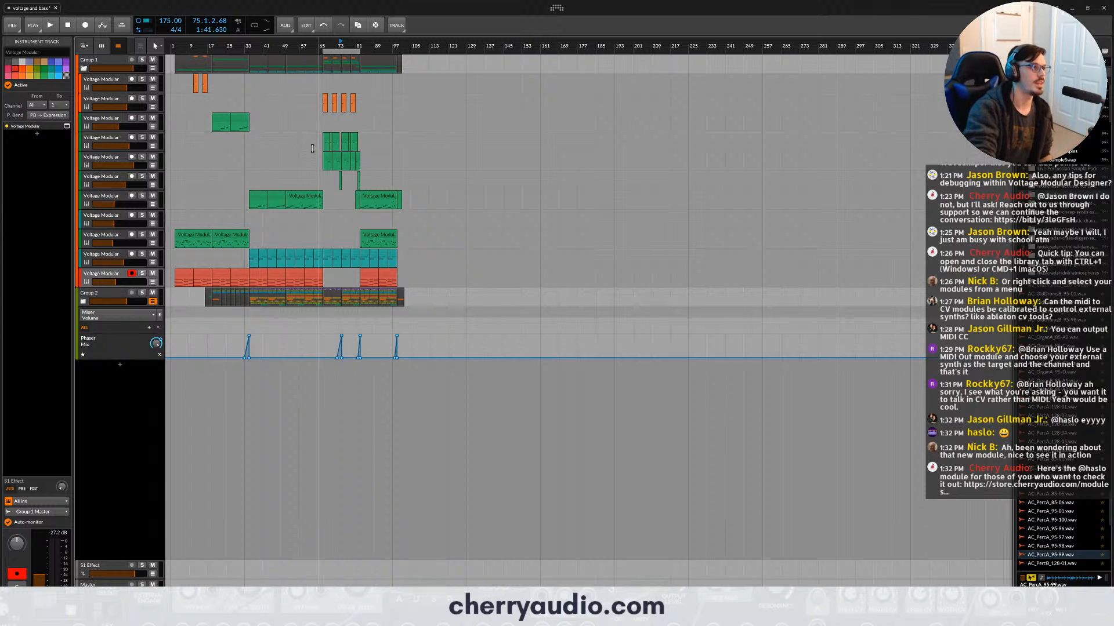
- Open the first track's patch and add the saved Basic Subtractive cabinet on a new row beneath the existing modules
{"action": "left_click", "coordinate": [95, 85]}
{"action": "left_click", "coordinate": [67, 126]}
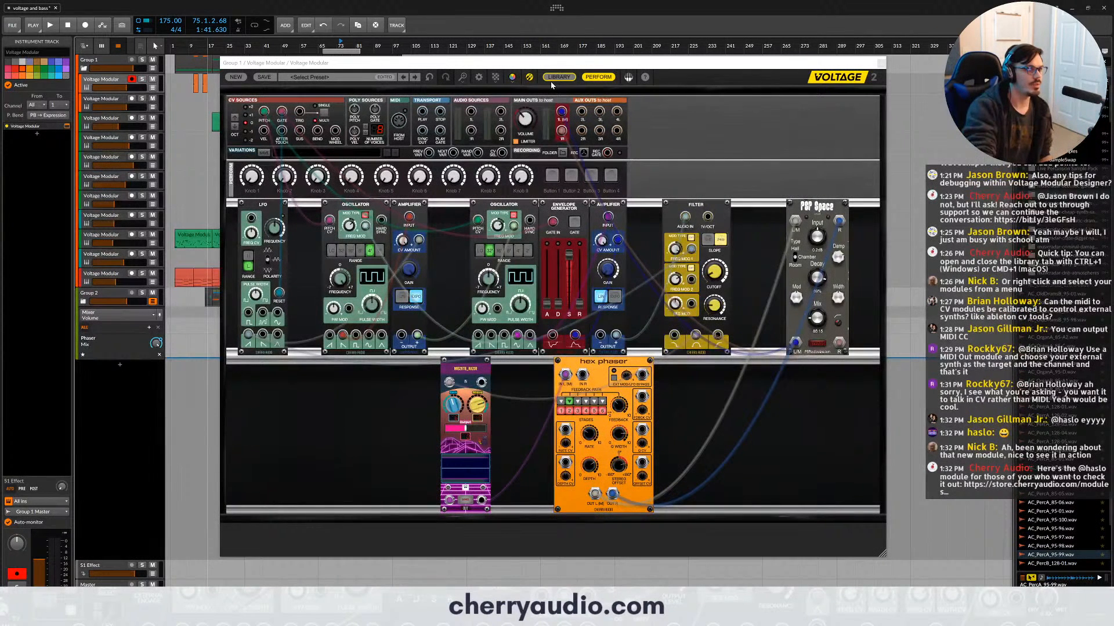
{"action": "left_click", "coordinate": [554, 80]}
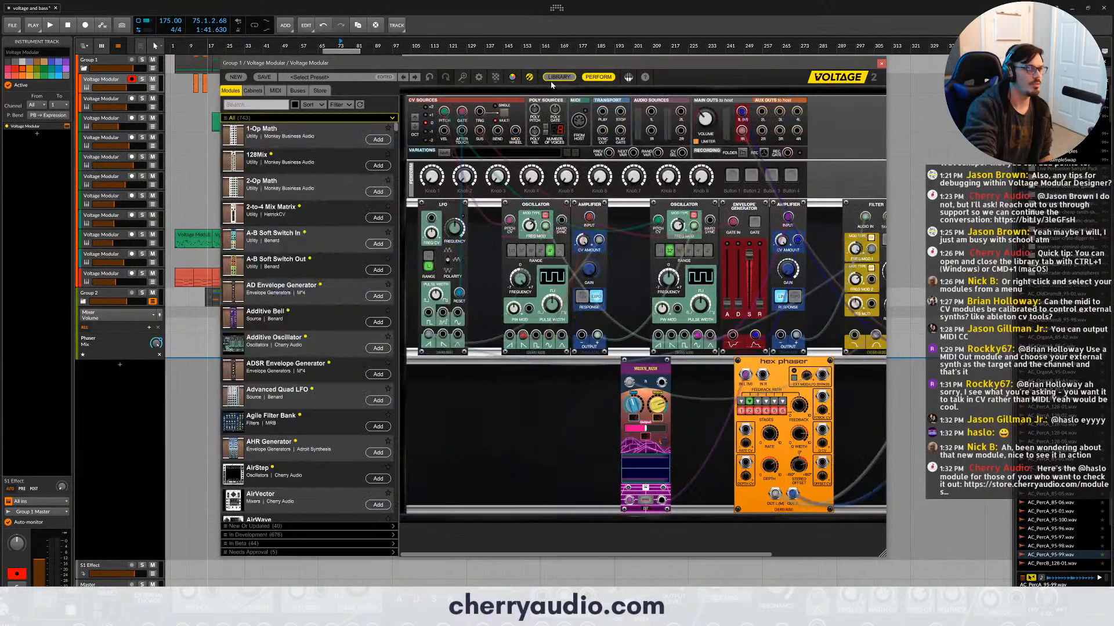
{"action": "left_click", "coordinate": [253, 91]}
{"action": "scroll", "coordinate": [503, 306], "scroll_direction": "right", "scroll_amount": 5}
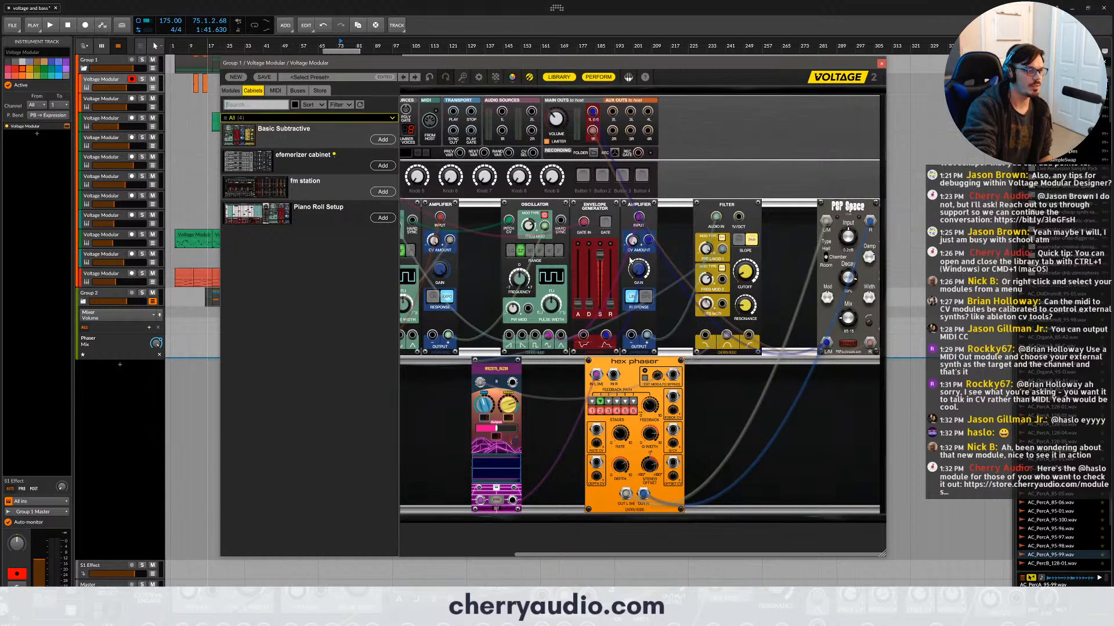
{"action": "left_click_drag", "start_coordinate": [271, 132], "coordinate": [826, 413]}
{"action": "scroll", "coordinate": [630, 474], "scroll_direction": "down", "scroll_amount": 3}
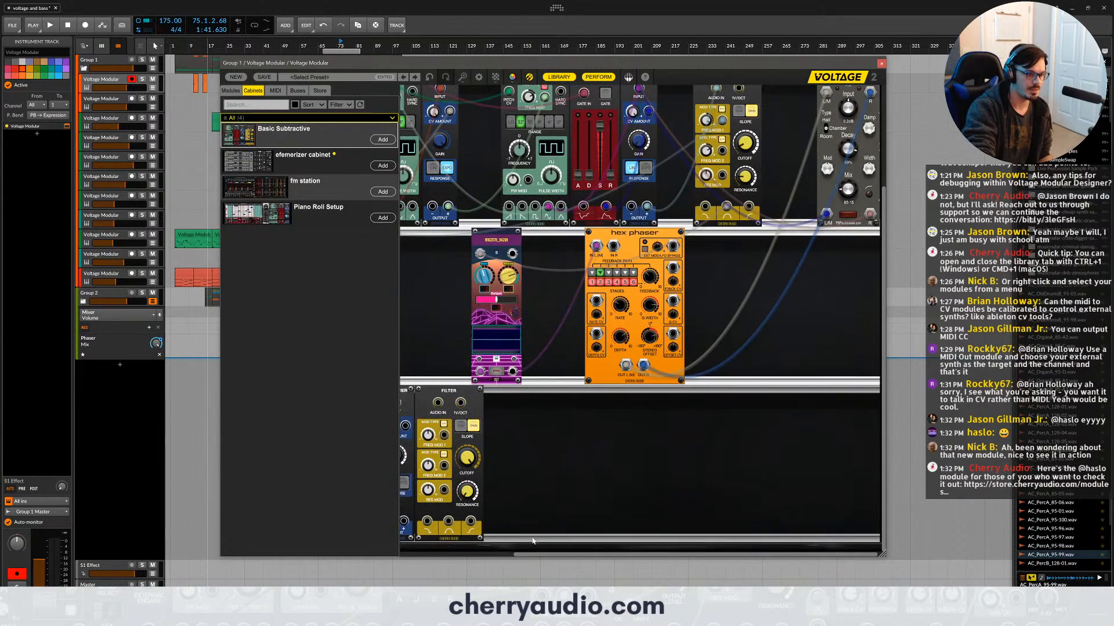
{"action": "scroll", "coordinate": [533, 541], "scroll_direction": "left", "scroll_amount": 5}
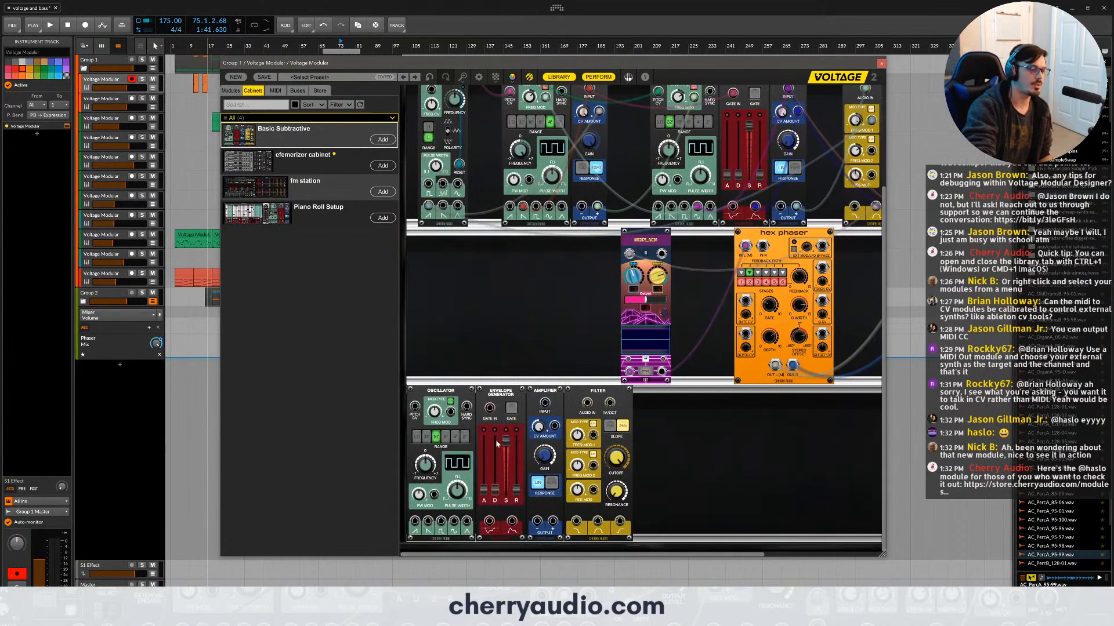
- Add the efemerizer cabinet and fm station cabinets on new rows below, and close the patch window
{"action": "left_click_drag", "start_coordinate": [303, 152], "coordinate": [840, 465]}
{"action": "scroll", "coordinate": [833, 461], "scroll_direction": "down", "scroll_amount": 4}
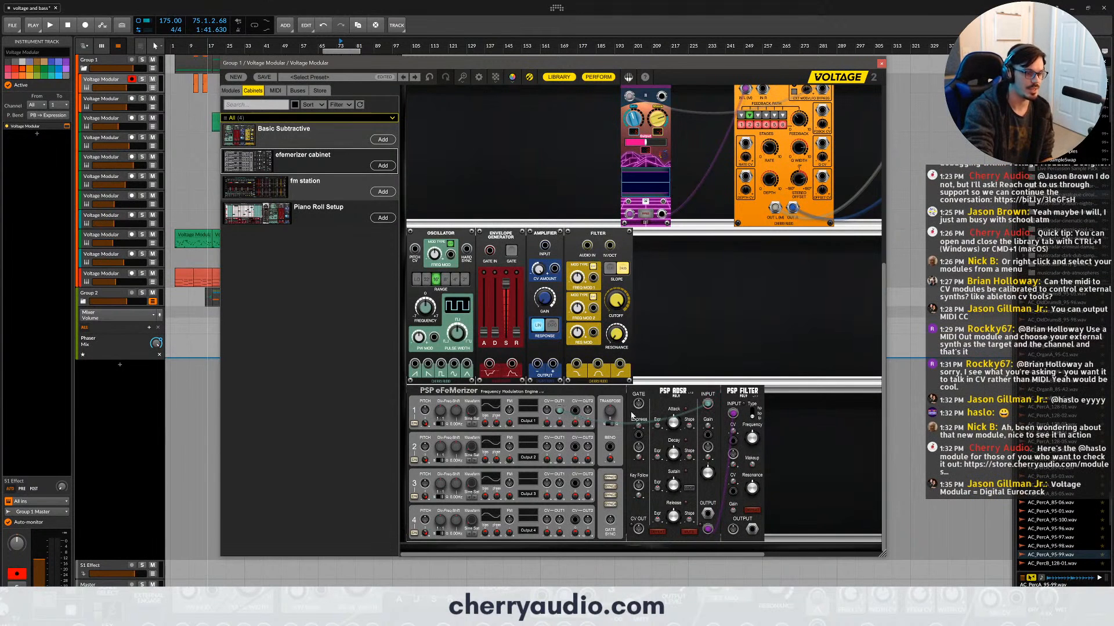
{"action": "left_click_drag", "start_coordinate": [261, 182], "coordinate": [501, 526]}
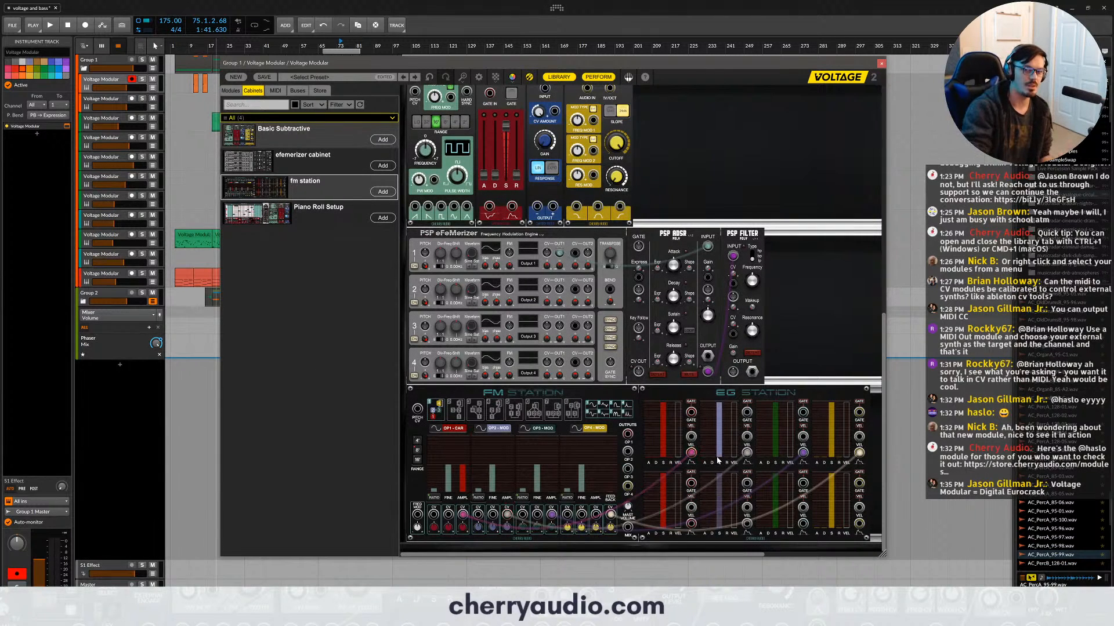
{"action": "left_click", "coordinate": [881, 63]}
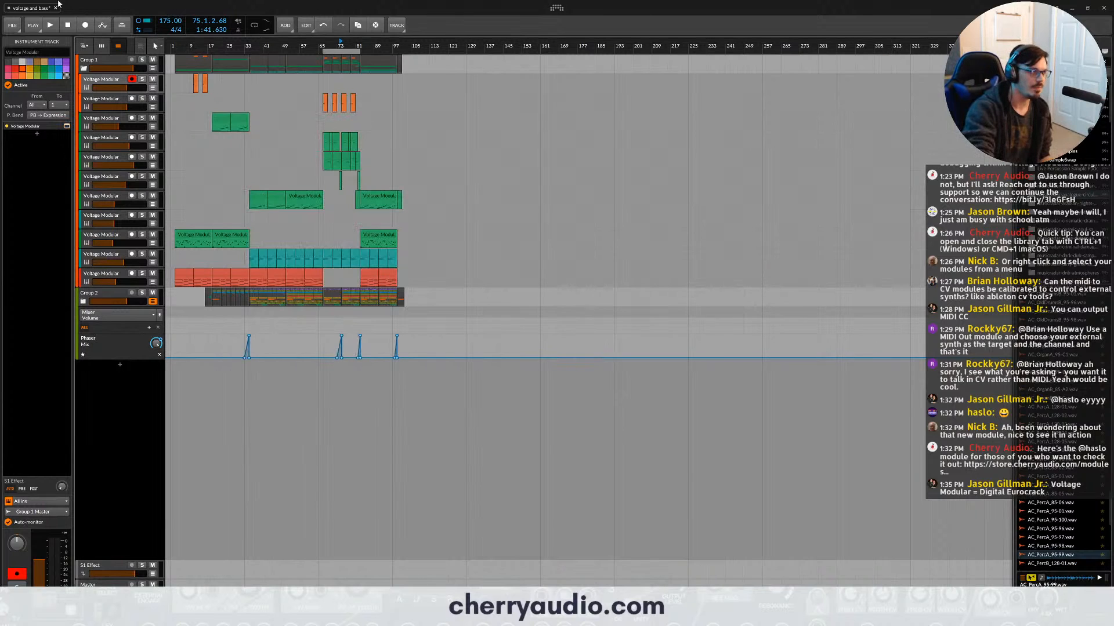
- Create a new project
{"action": "left_click", "coordinate": [12, 26]}
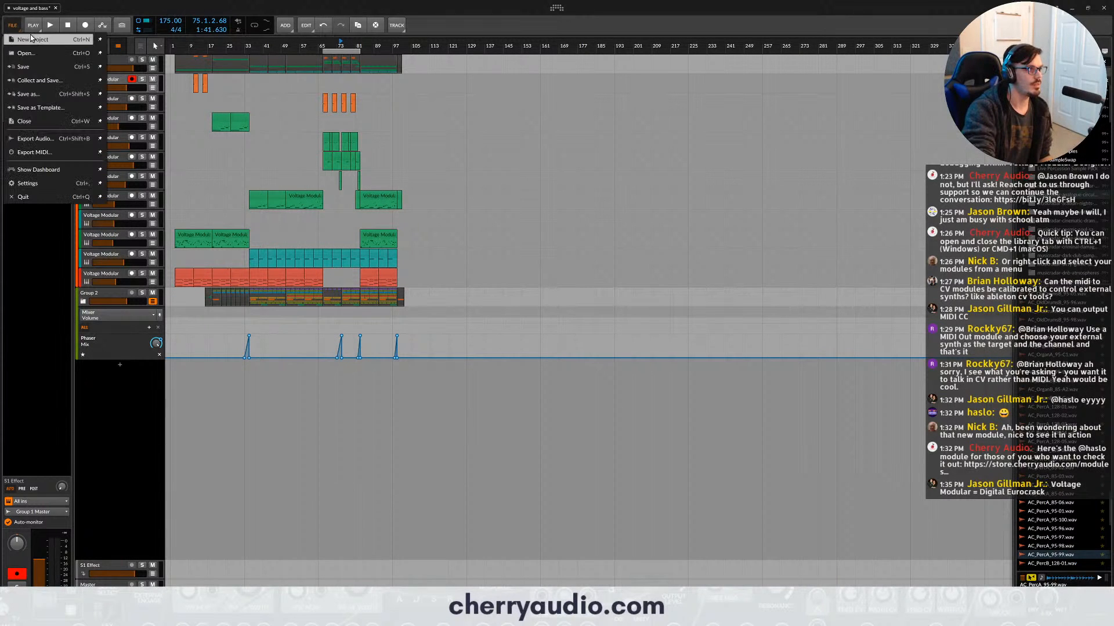
{"action": "left_click", "coordinate": [31, 37]}
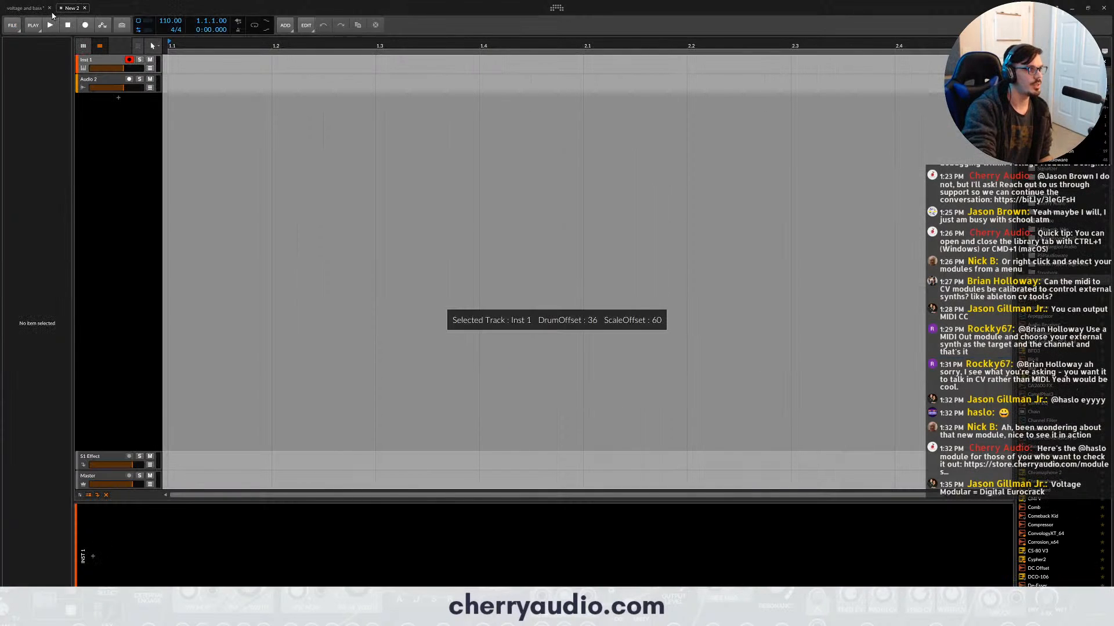
{"action": "left_click", "coordinate": [50, 9]}
{"action": "left_click", "coordinate": [607, 346]}
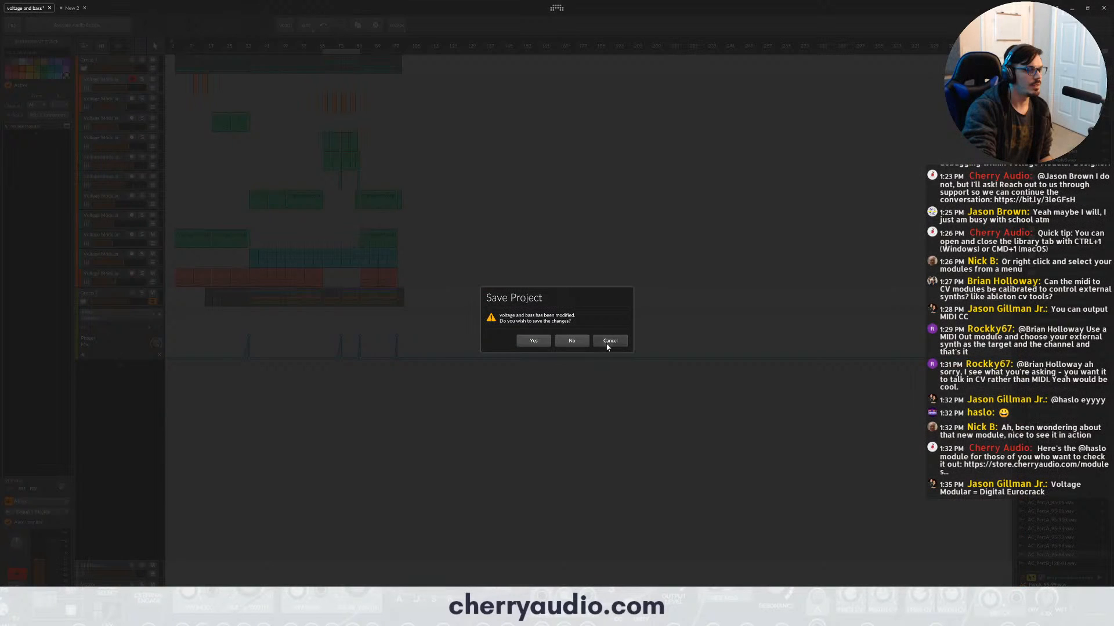
{"action": "left_click", "coordinate": [73, 9]}
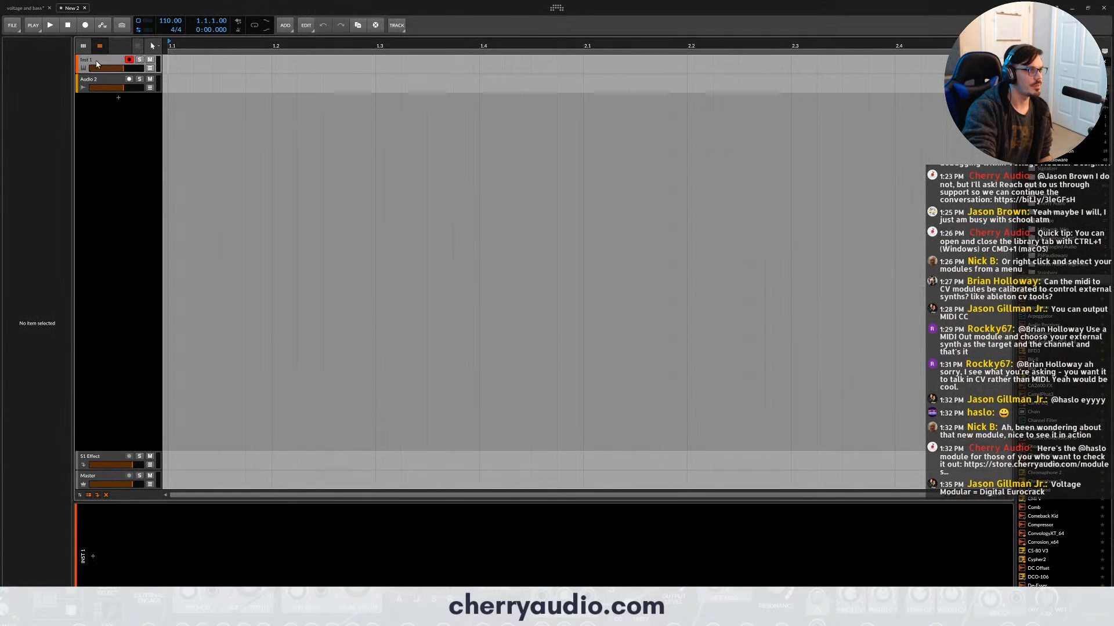
- Load Voltage Modular on the new project's instrument track, and reposition and enlarge its window
{"action": "left_click", "coordinate": [37, 136]}
{"action": "type", "text": "vol"}
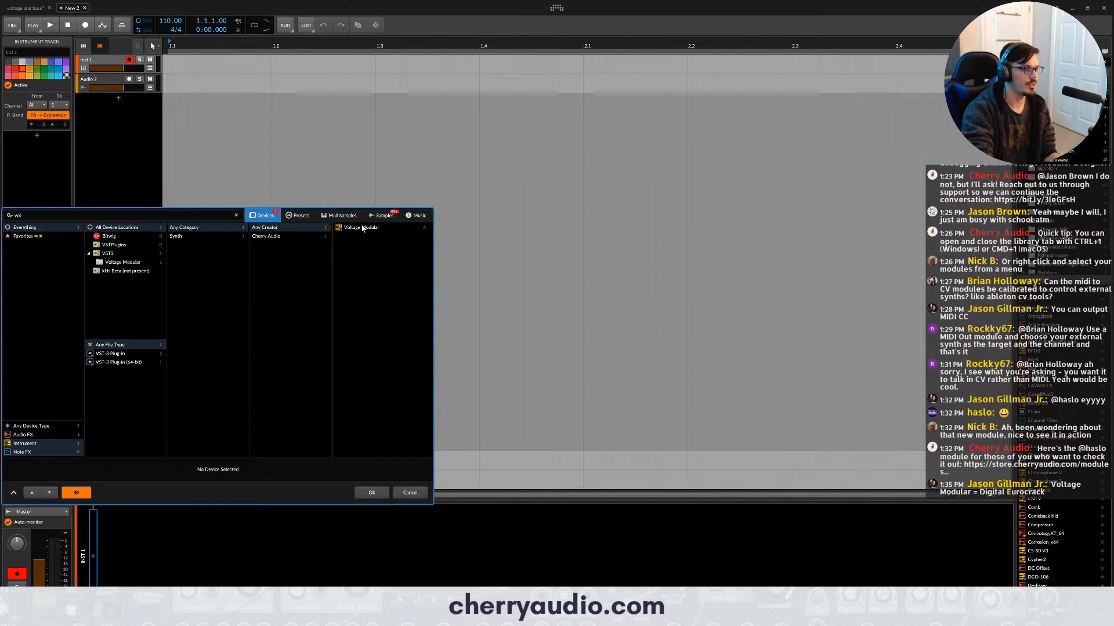
{"action": "double_click", "coordinate": [362, 228]}
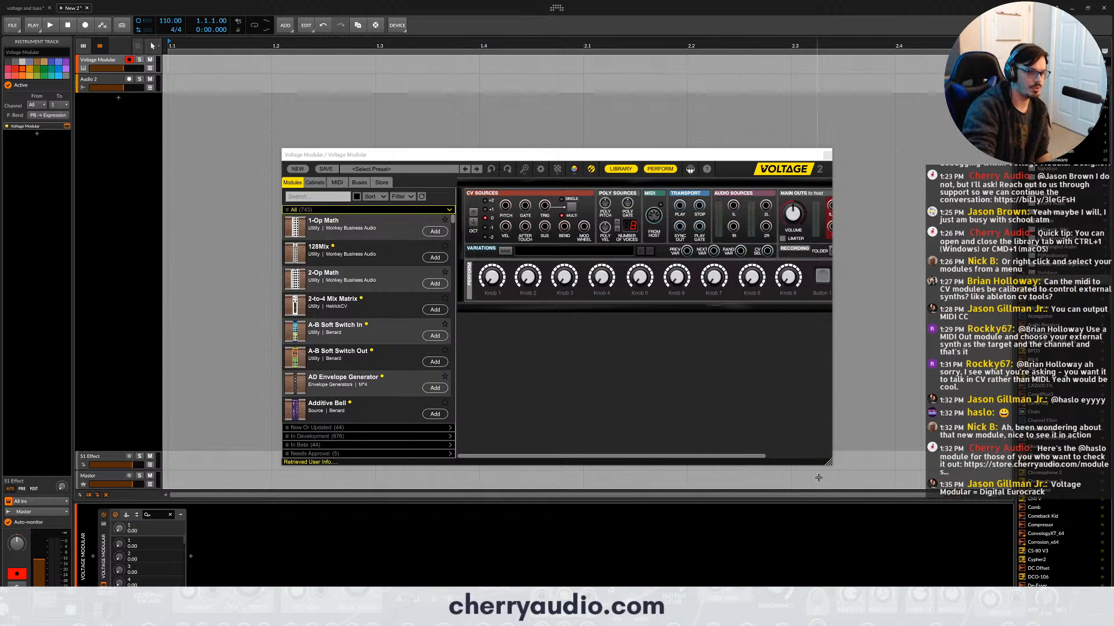
{"action": "left_click_drag", "start_coordinate": [830, 462], "coordinate": [984, 586]}
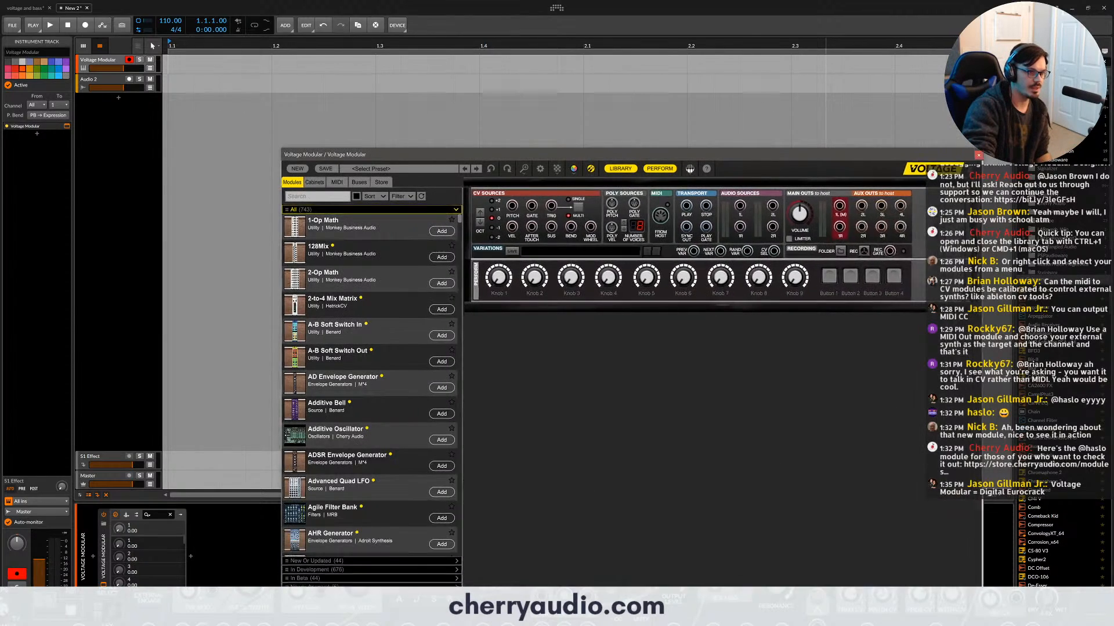
{"action": "left_click_drag", "start_coordinate": [603, 156], "coordinate": [465, 78]}
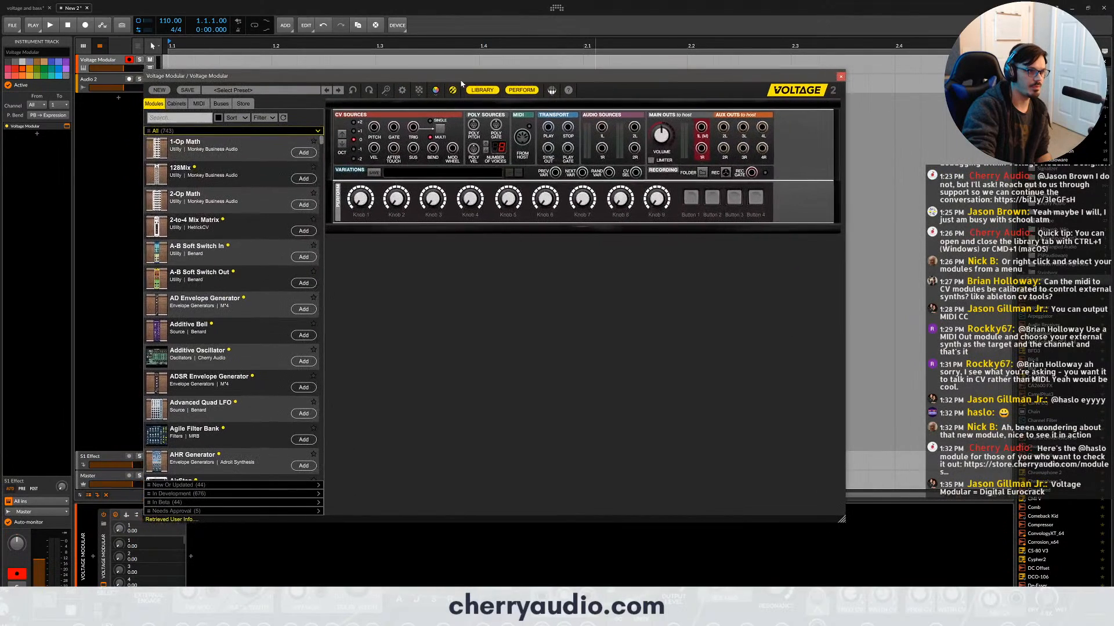
{"action": "left_click_drag", "start_coordinate": [842, 519], "coordinate": [973, 558]}
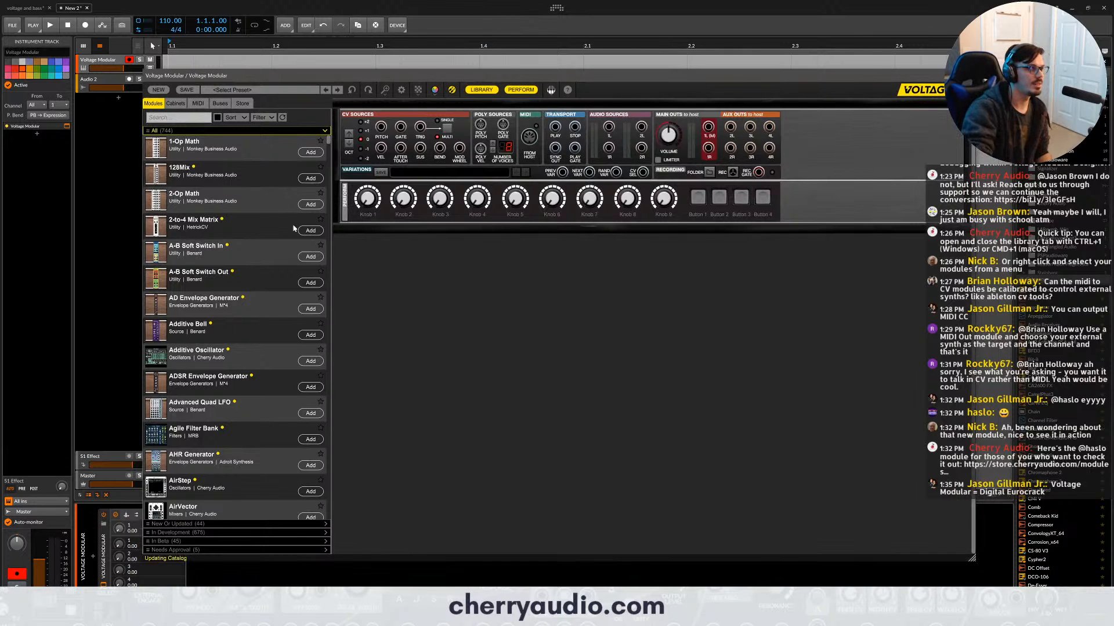
- Search the module library for "seq" and add the Eight-Step Sequencer to the empty patch
{"action": "scroll", "coordinate": [245, 375], "scroll_direction": "down", "scroll_amount": 5}
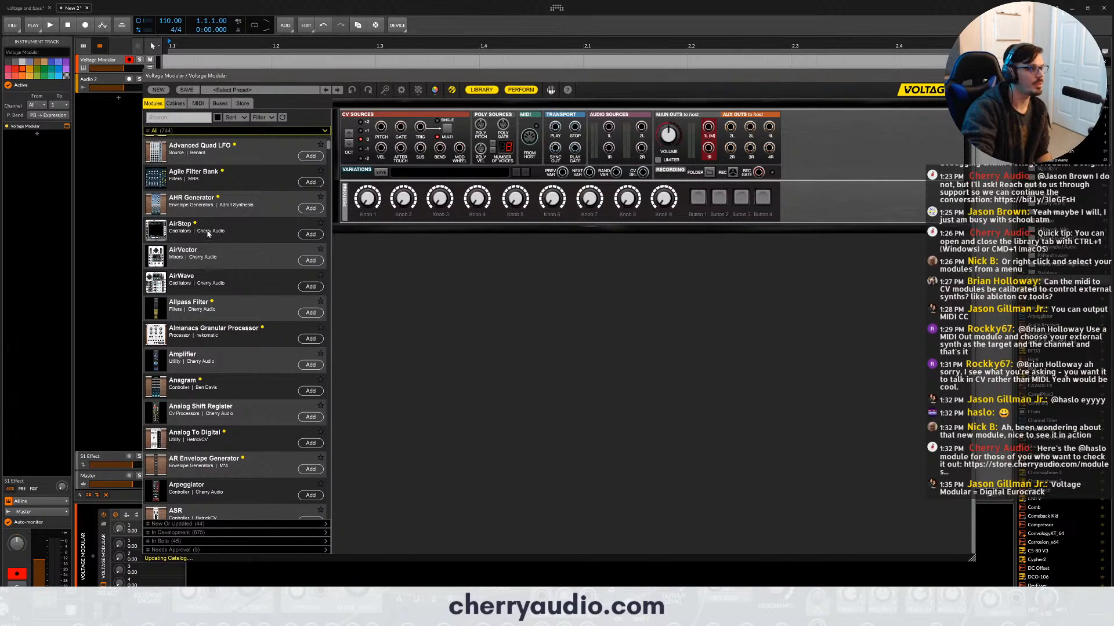
{"action": "scroll", "coordinate": [208, 230], "scroll_direction": "down", "scroll_amount": 7}
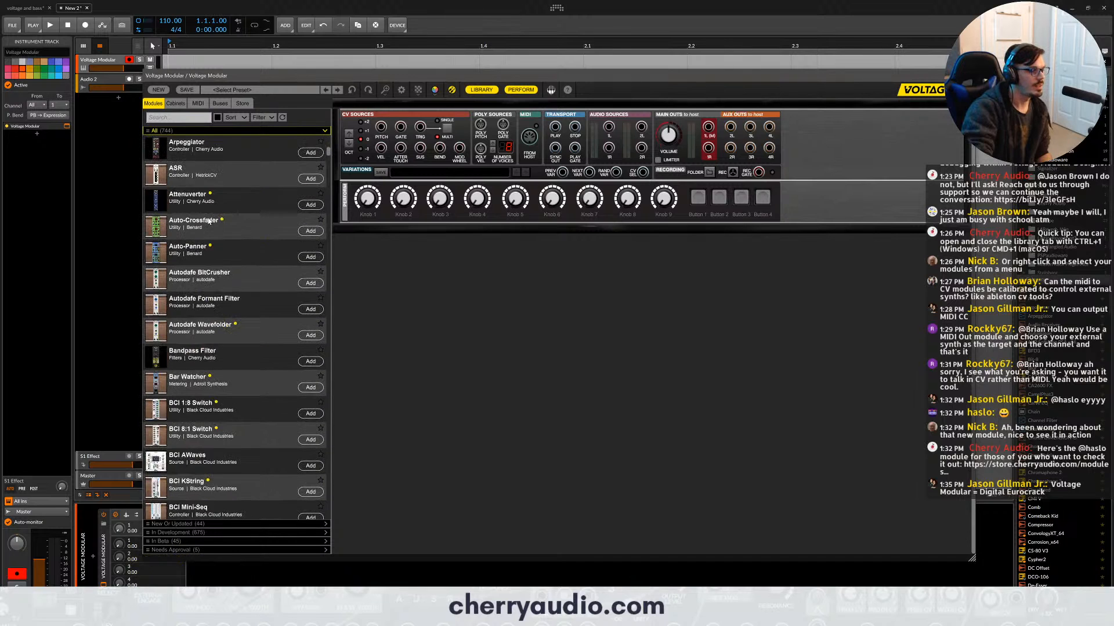
{"action": "scroll", "coordinate": [208, 220], "scroll_direction": "down", "scroll_amount": 12}
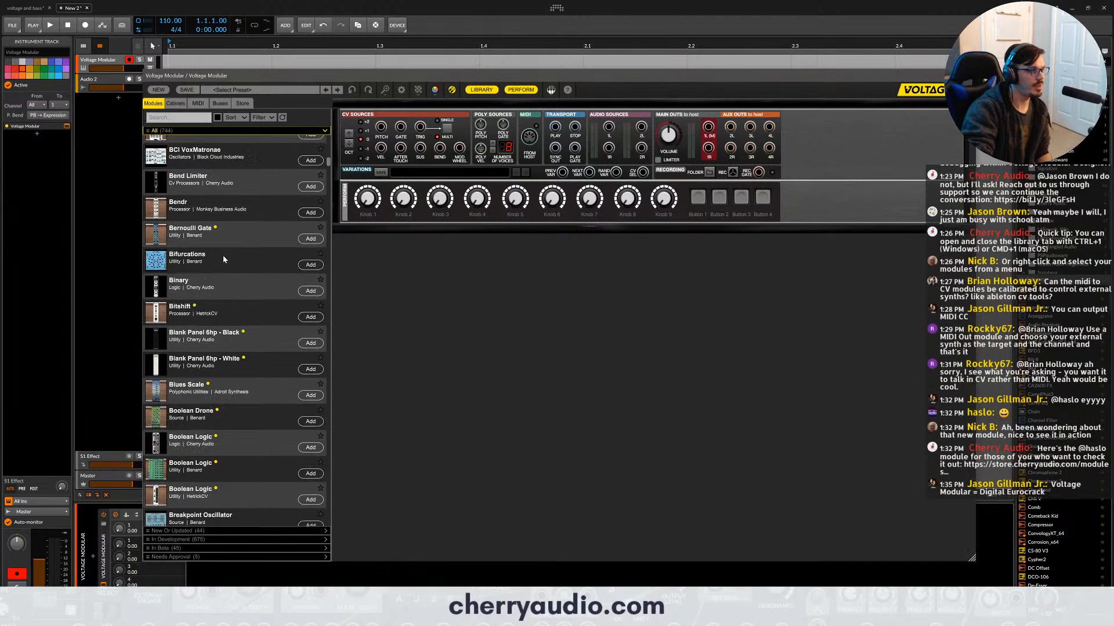
{"action": "scroll", "coordinate": [224, 259], "scroll_direction": "up", "scroll_amount": 20}
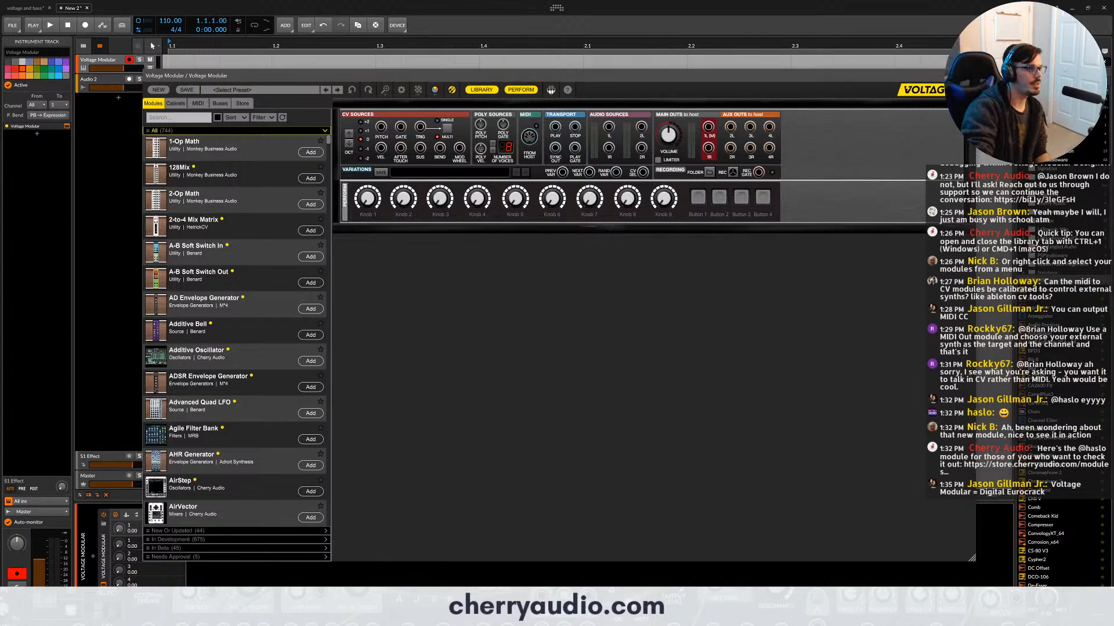
{"action": "left_click", "coordinate": [176, 117]}
{"action": "type", "text": "seq"}
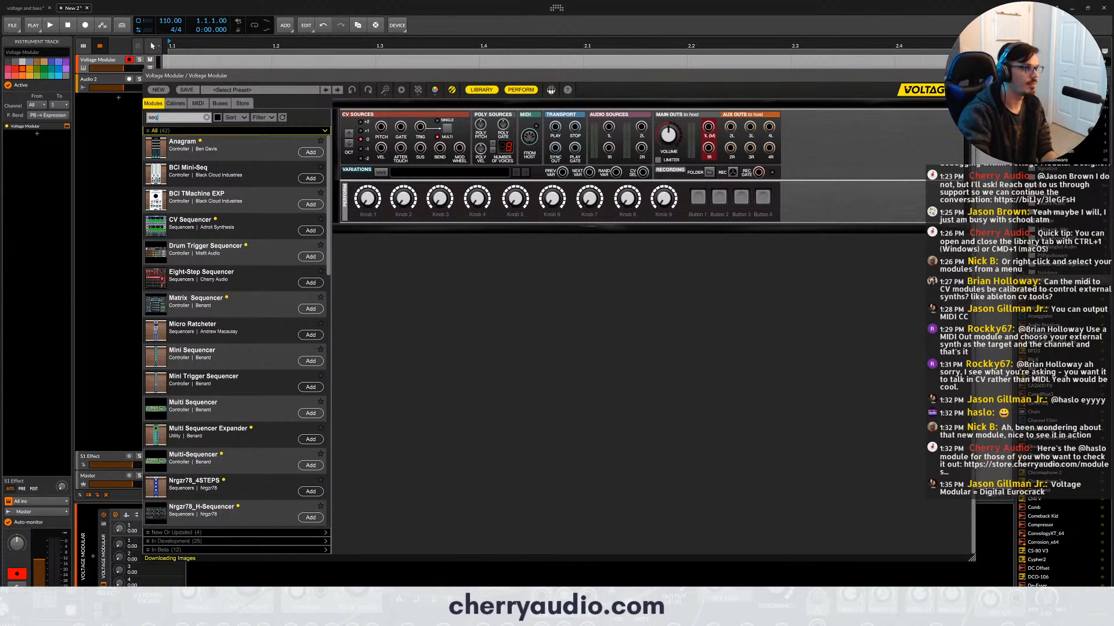
{"action": "double_click", "coordinate": [238, 282]}
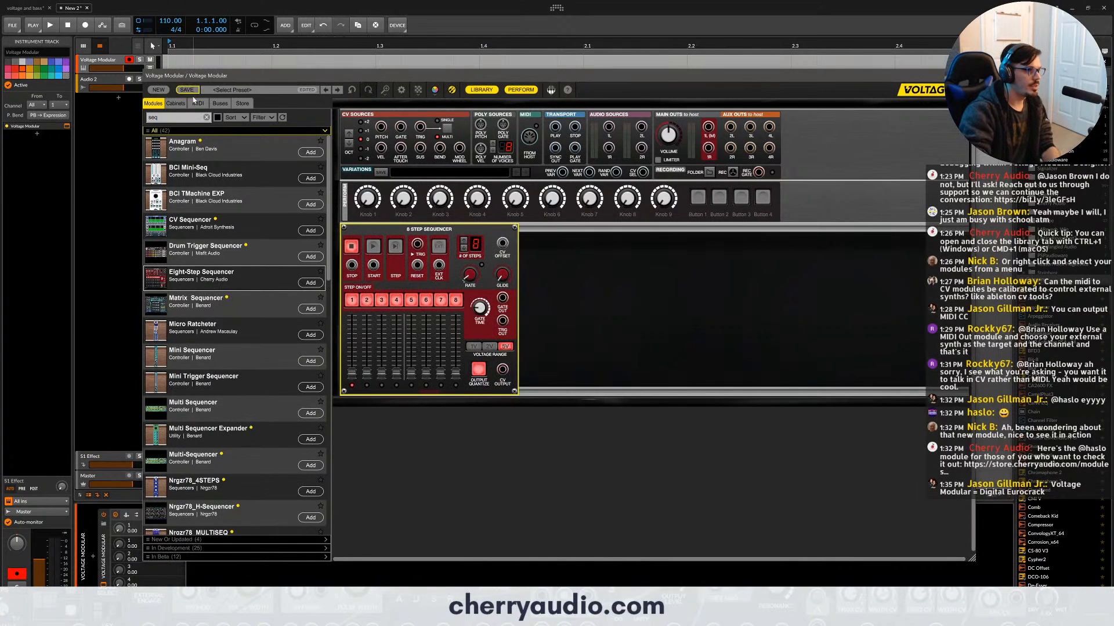
- Add the saved Basic Subtractive cabinet on a row beneath the sequencer and return to the module library
{"action": "left_click", "coordinate": [175, 104]}
{"action": "left_click_drag", "start_coordinate": [192, 145], "coordinate": [746, 278]}
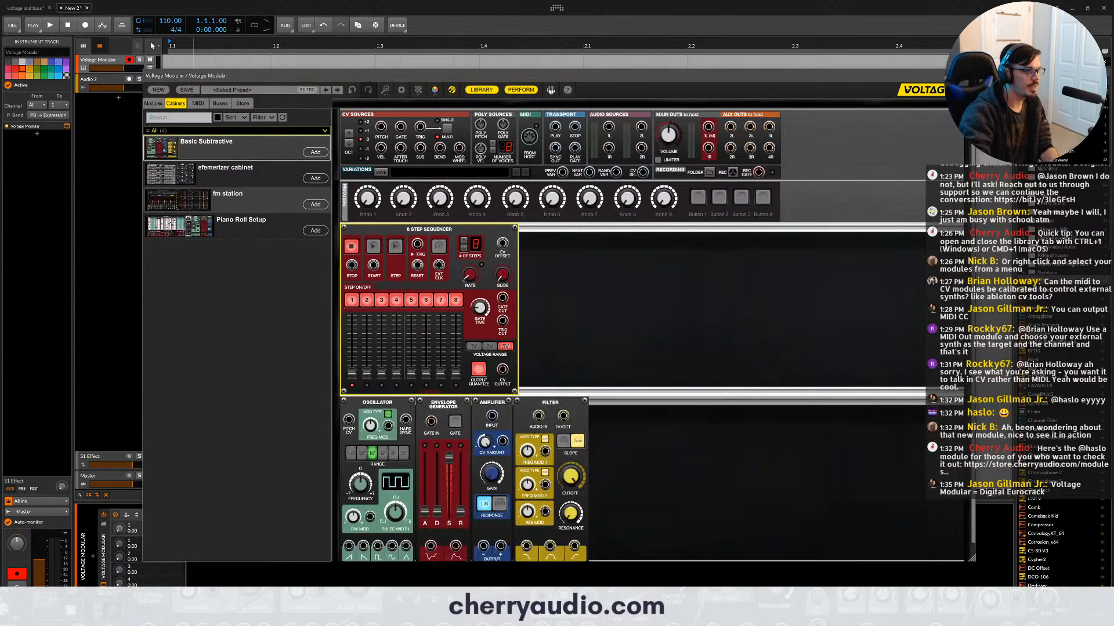
{"action": "left_click", "coordinate": [153, 103]}
{"action": "scroll", "coordinate": [446, 269], "scroll_direction": "down", "scroll_amount": 1}
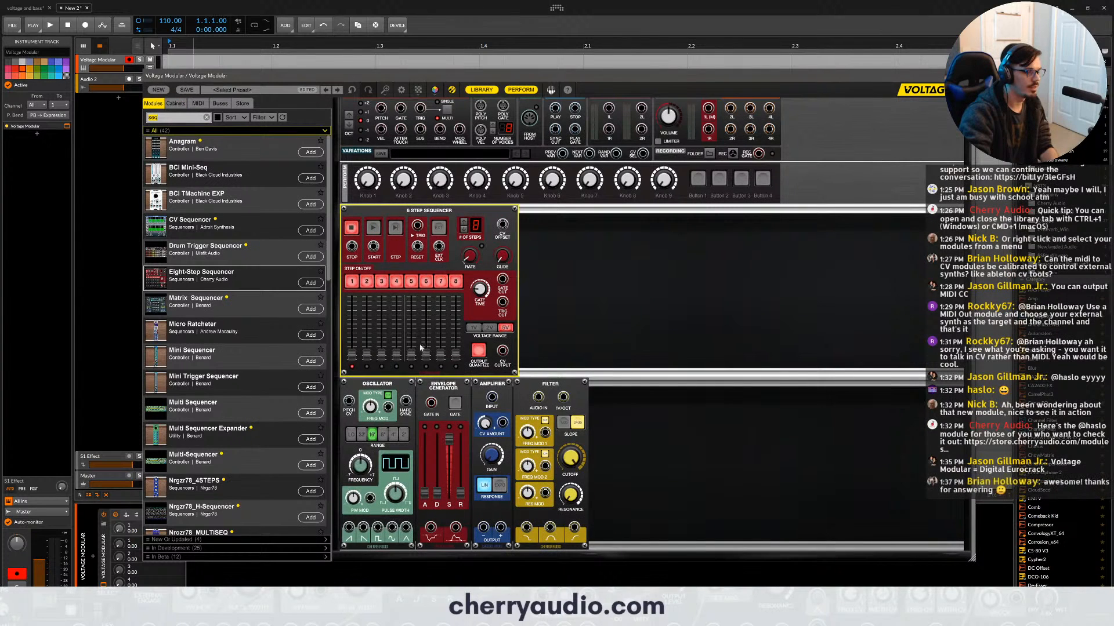
- Patch the sequencer's CV and gate to the oscillator and envelope, and route the oscillator through the envelope-controlled amplifier and filter to the main left output
{"action": "left_click_drag", "start_coordinate": [501, 353], "coordinate": [349, 402]}
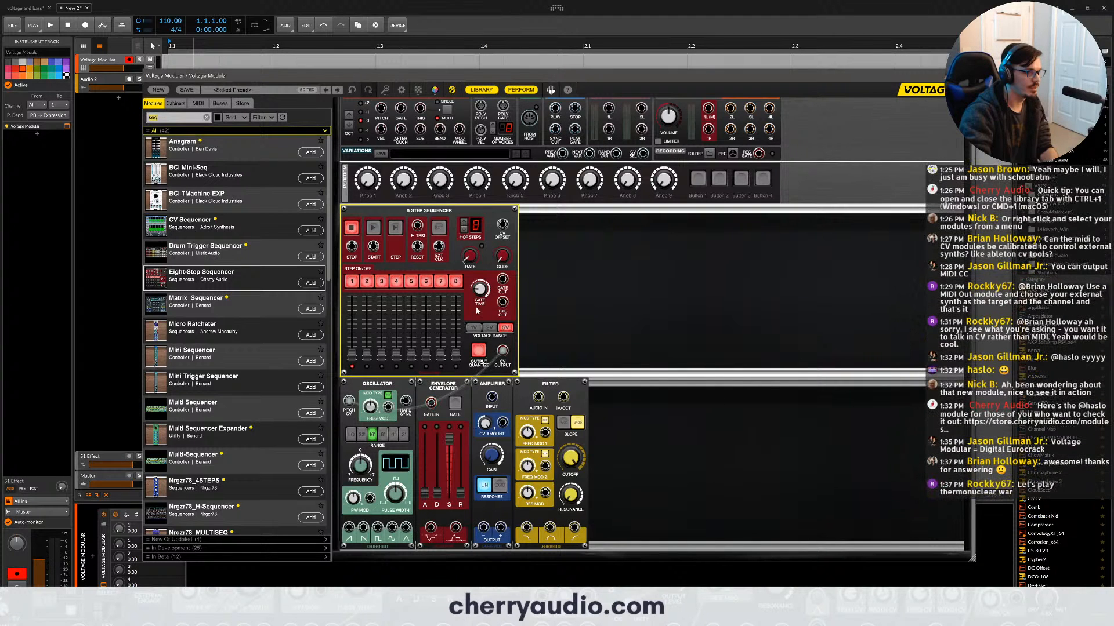
{"action": "left_click_drag", "start_coordinate": [503, 288], "coordinate": [431, 402]}
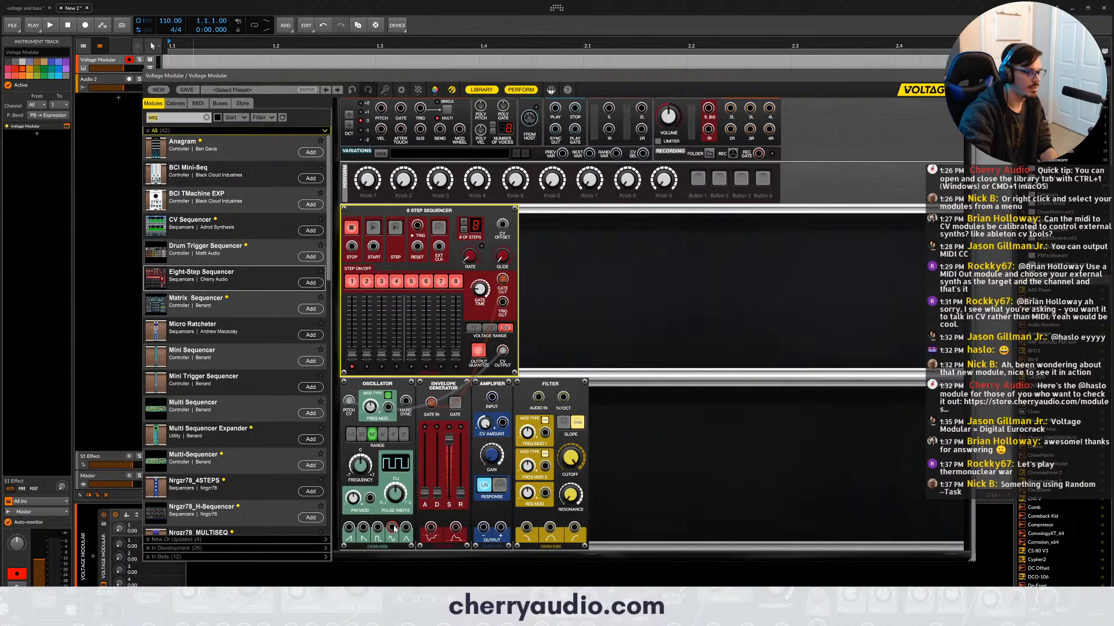
{"action": "left_click_drag", "start_coordinate": [392, 528], "coordinate": [539, 401]}
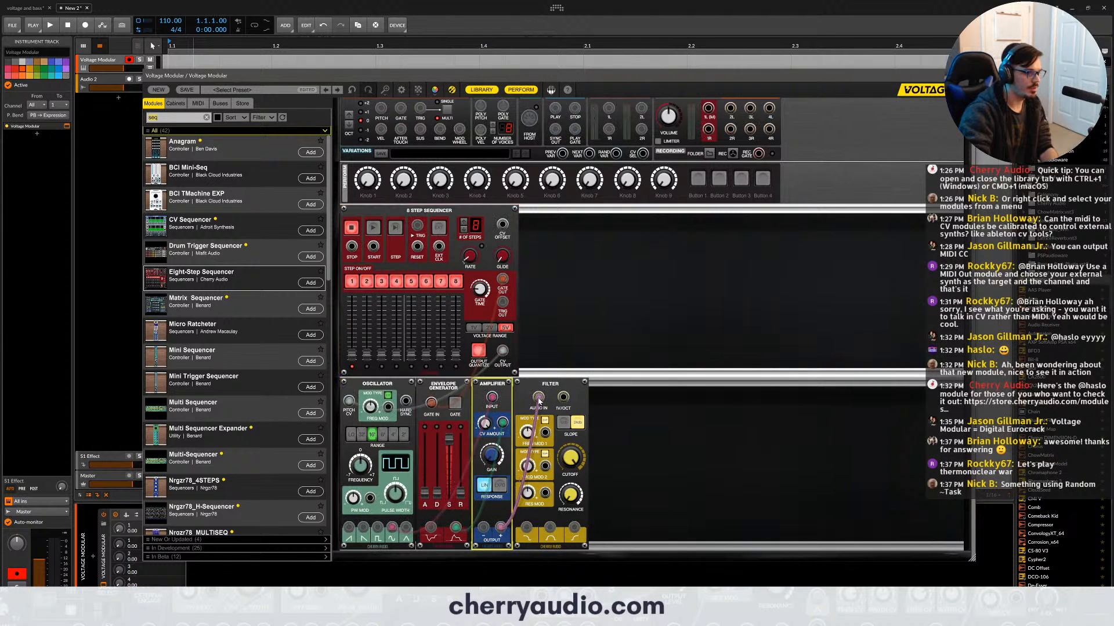
{"action": "left_click_drag", "start_coordinate": [526, 526], "coordinate": [708, 114]}
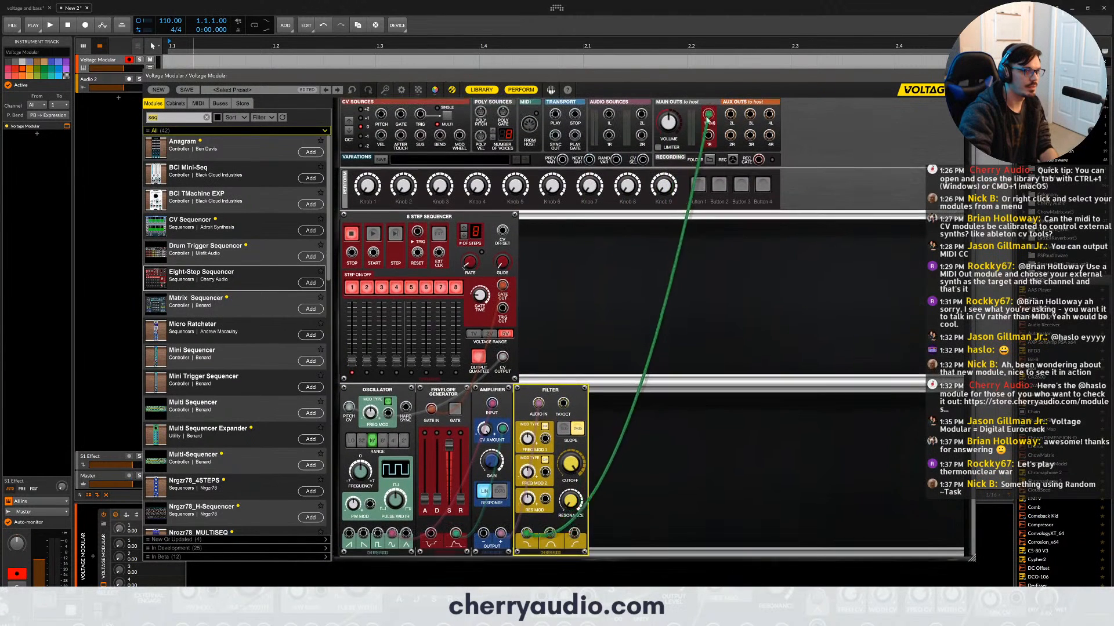
- Run the sequencer while giving the envelope minimum sustain with longer decay and release and raising the oscillator range one setting, and stop it
{"action": "left_click", "coordinate": [373, 233]}
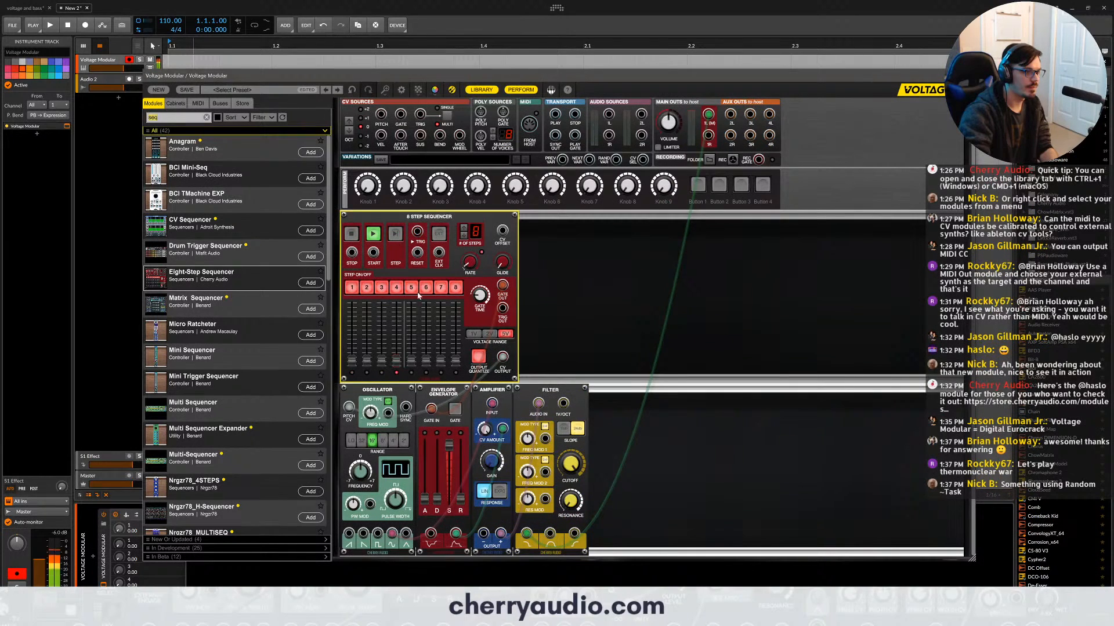
{"action": "left_click_drag", "start_coordinate": [460, 498], "coordinate": [441, 455]}
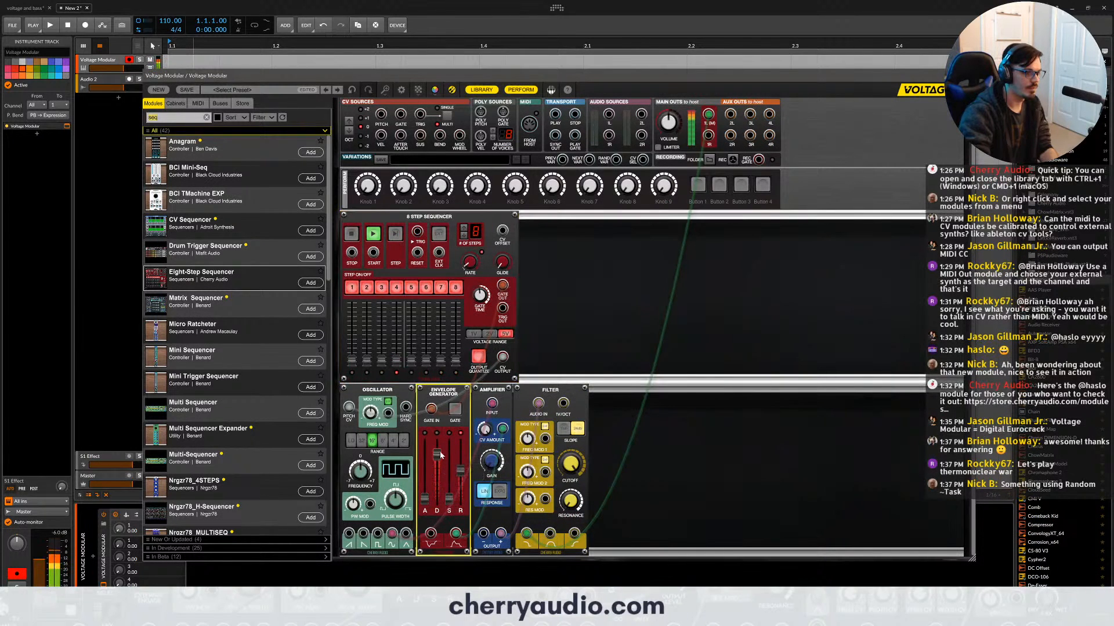
{"action": "left_click", "coordinate": [383, 441]}
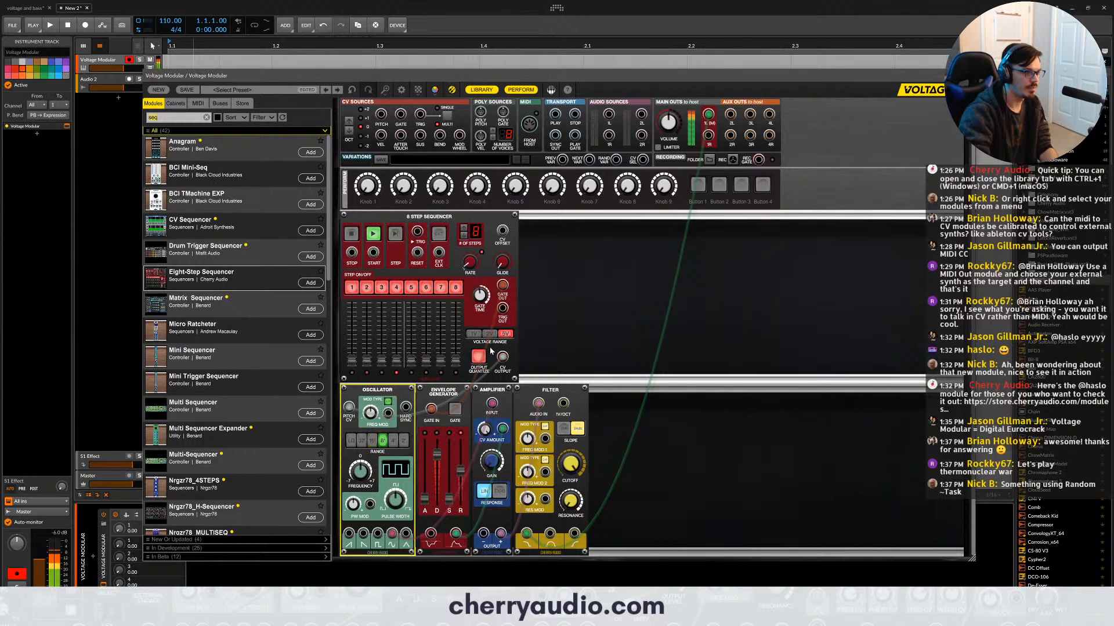
{"action": "left_click", "coordinate": [351, 235]}
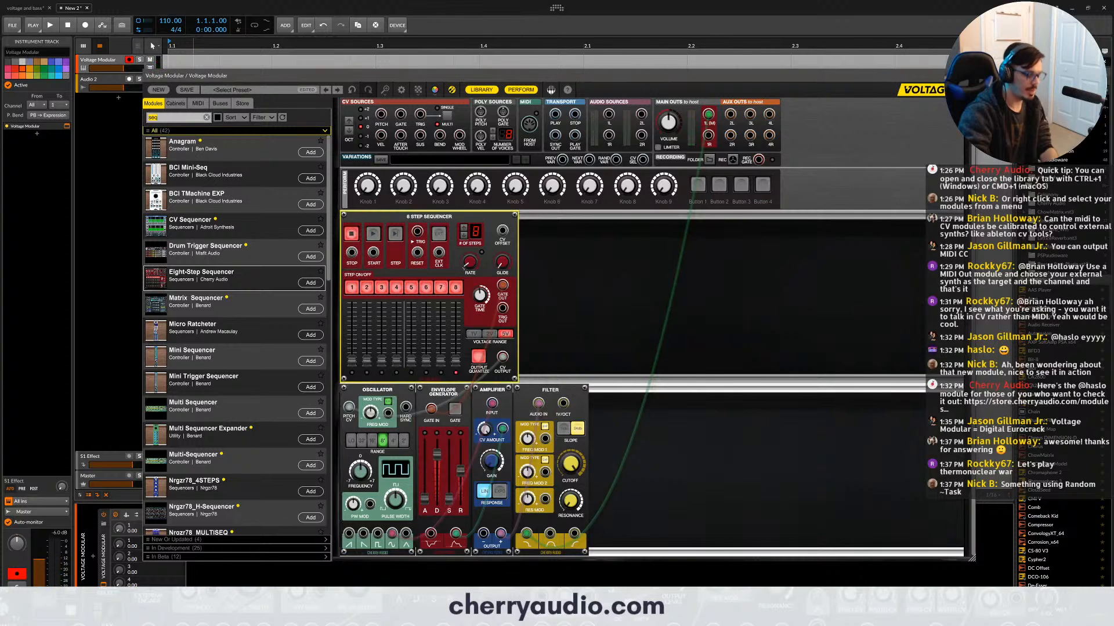
- Search the module library for "quan", insert the Quantizer between the sequencer's CV output and the oscillator, and set its scale to Minor
{"action": "type", "text": "quan"}
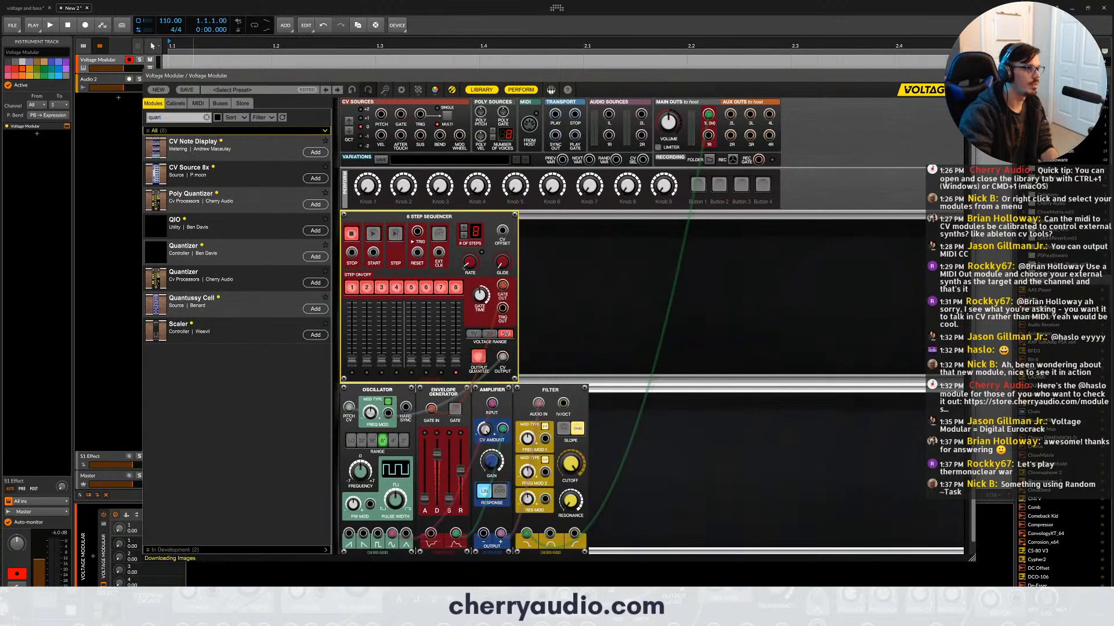
{"action": "left_click_drag", "start_coordinate": [155, 277], "coordinate": [504, 356]}
{"action": "left_click", "coordinate": [571, 304]}
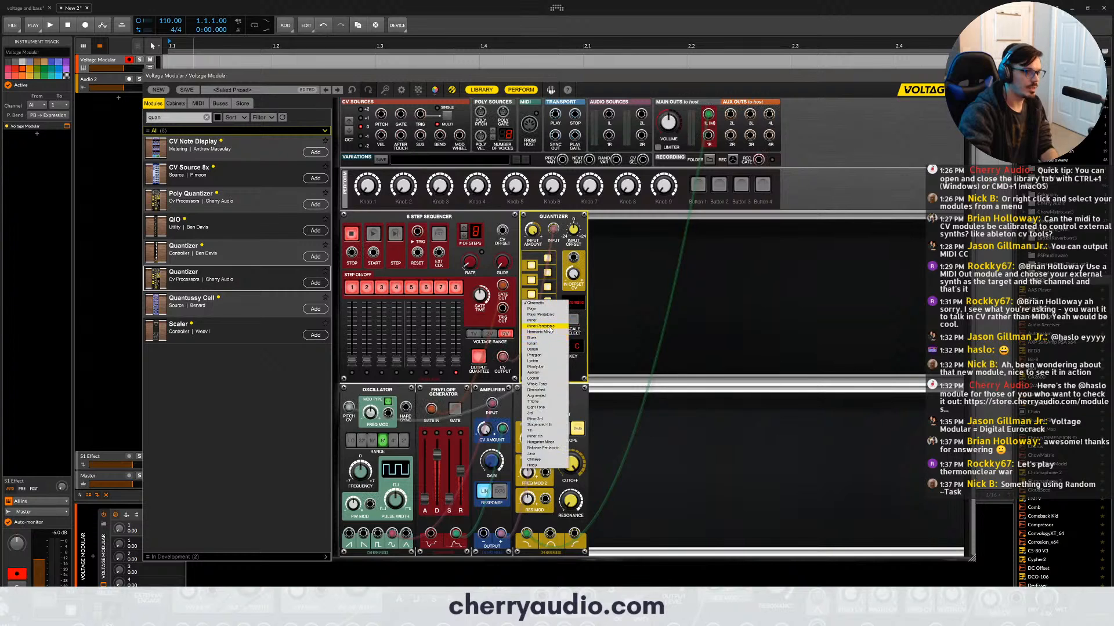
{"action": "left_click", "coordinate": [551, 326]}
- Raise the sequencer's step sliders 2 through 8 to differing heights to form an uneven melodic pattern
{"action": "scroll", "coordinate": [580, 330], "scroll_direction": "down", "scroll_amount": 1}
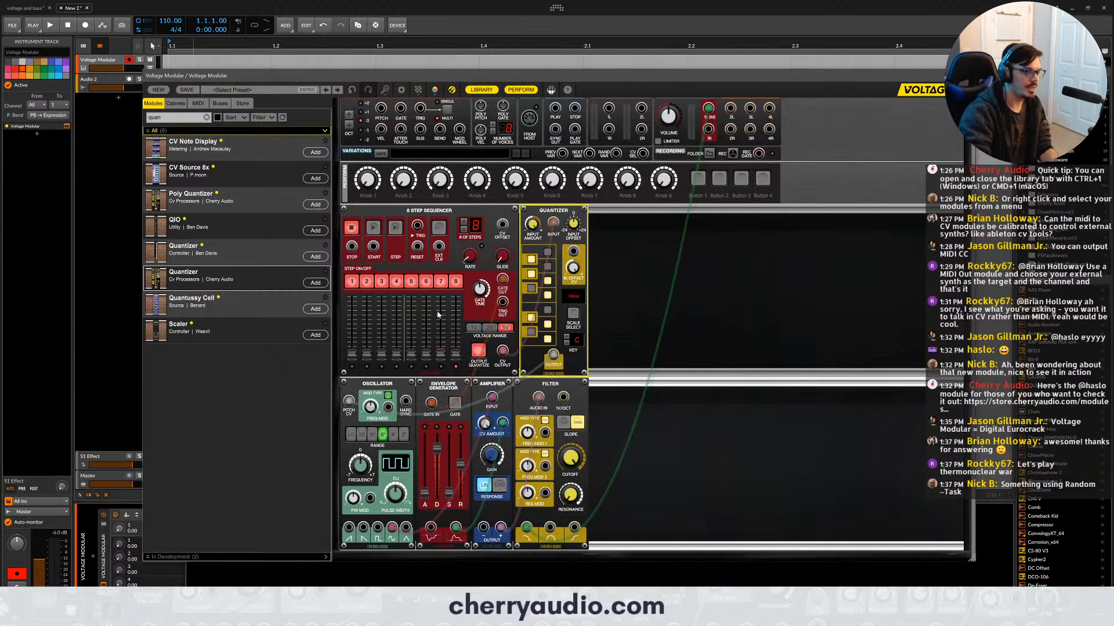
{"action": "left_click", "coordinate": [367, 323]}
{"action": "left_click", "coordinate": [382, 342]}
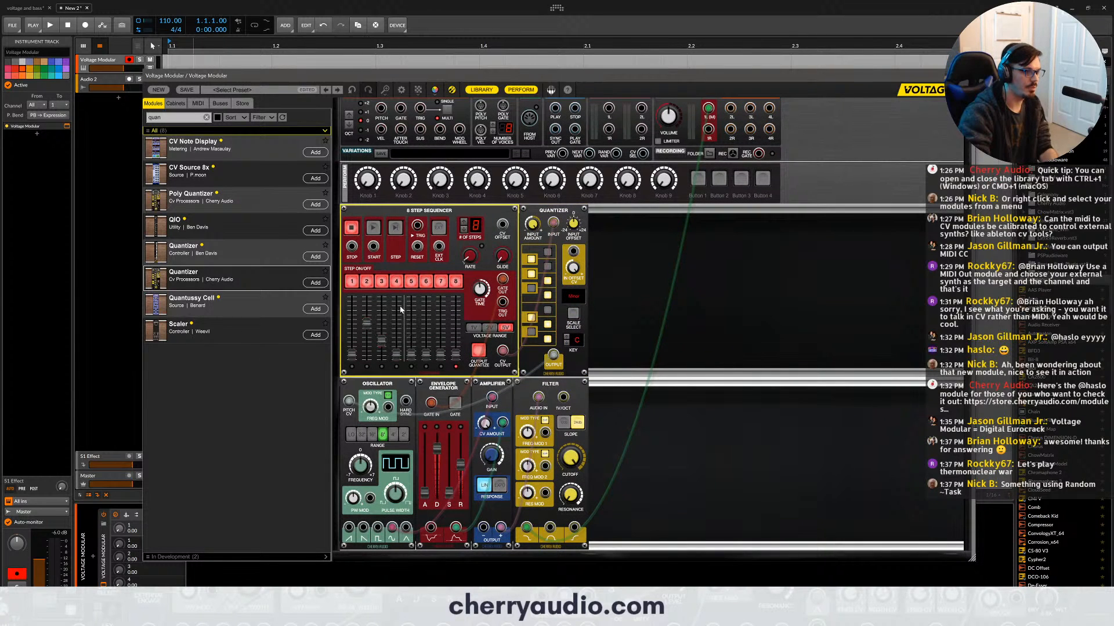
{"action": "left_click", "coordinate": [396, 305]}
{"action": "left_click", "coordinate": [411, 322]}
{"action": "left_click", "coordinate": [426, 307]}
{"action": "left_click", "coordinate": [441, 334]}
{"action": "left_click", "coordinate": [455, 302]}
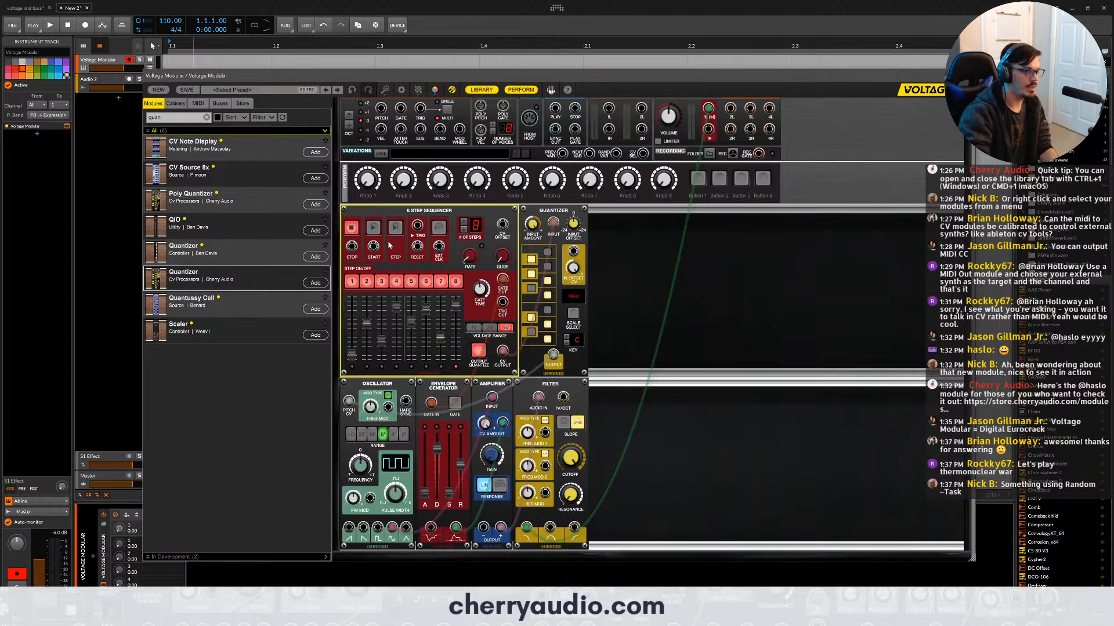
- Run the sequencer, set the Quantizer's Input Amount to 0.25, and adjust the sequencer's rate
{"action": "left_click", "coordinate": [376, 230]}
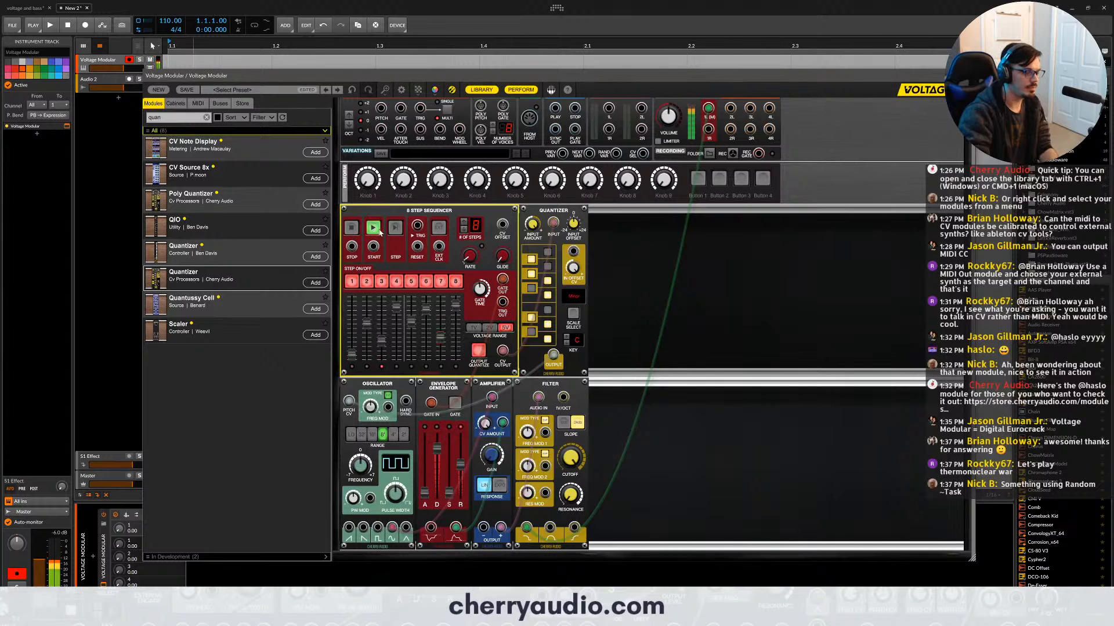
{"action": "left_click", "coordinate": [537, 228]}
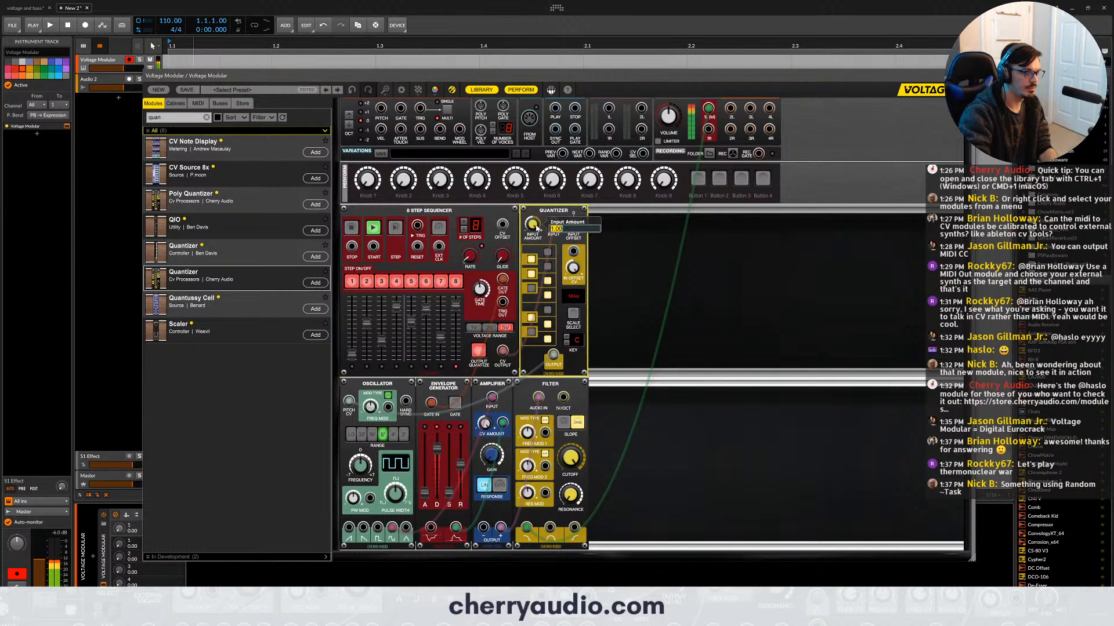
{"action": "type", "text": "0.25"}
{"action": "key", "text": "Return"}
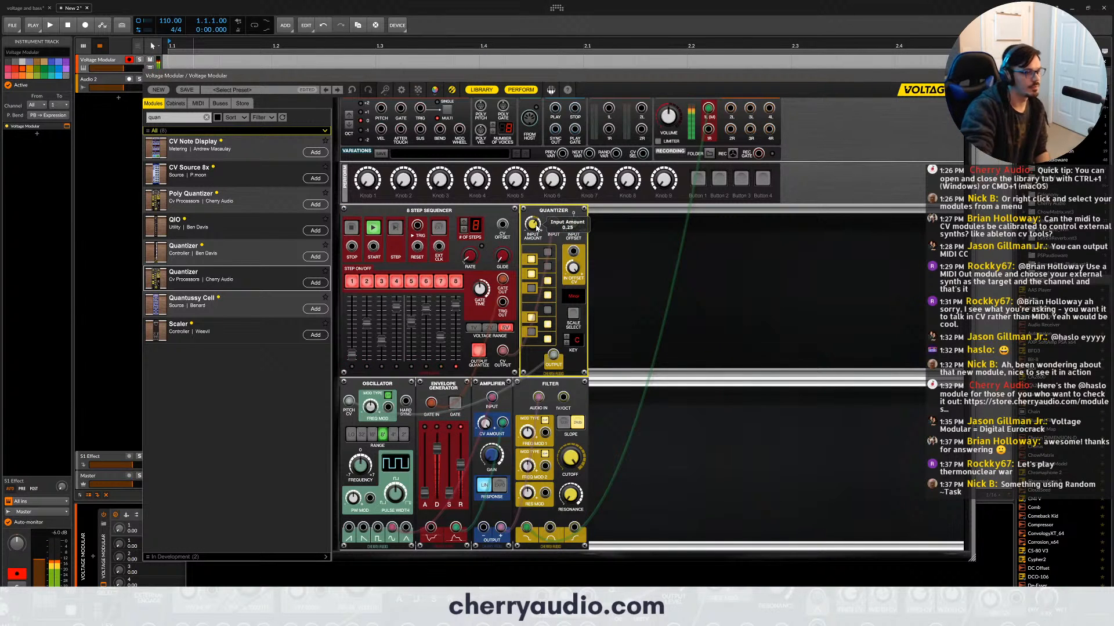
{"action": "left_click", "coordinate": [469, 254]}
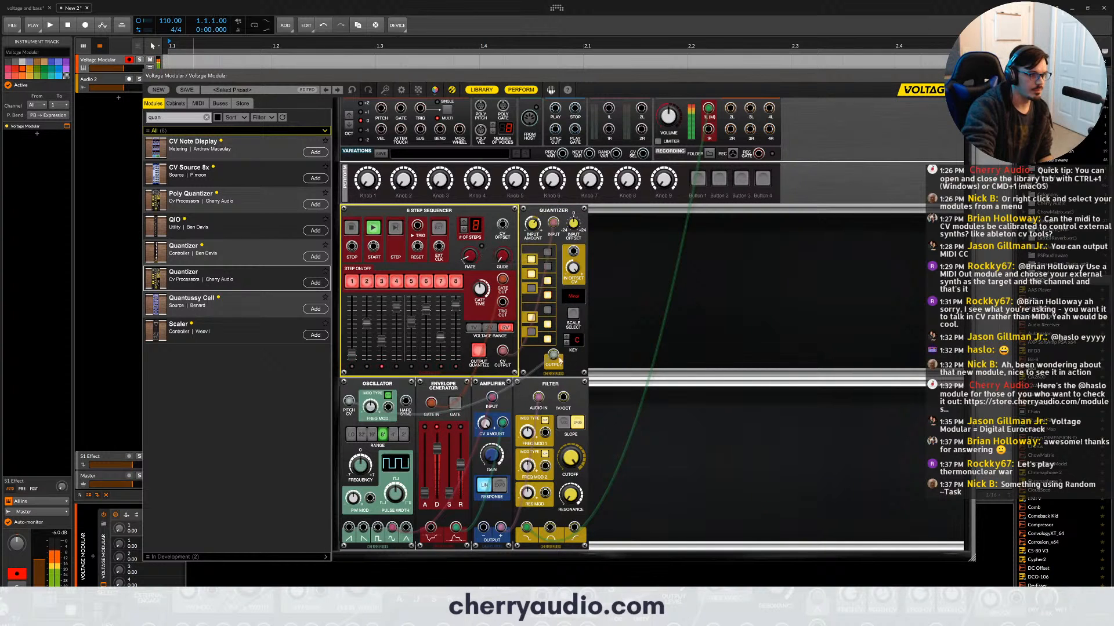
{"action": "mouse_move", "coordinate": [532, 229]}
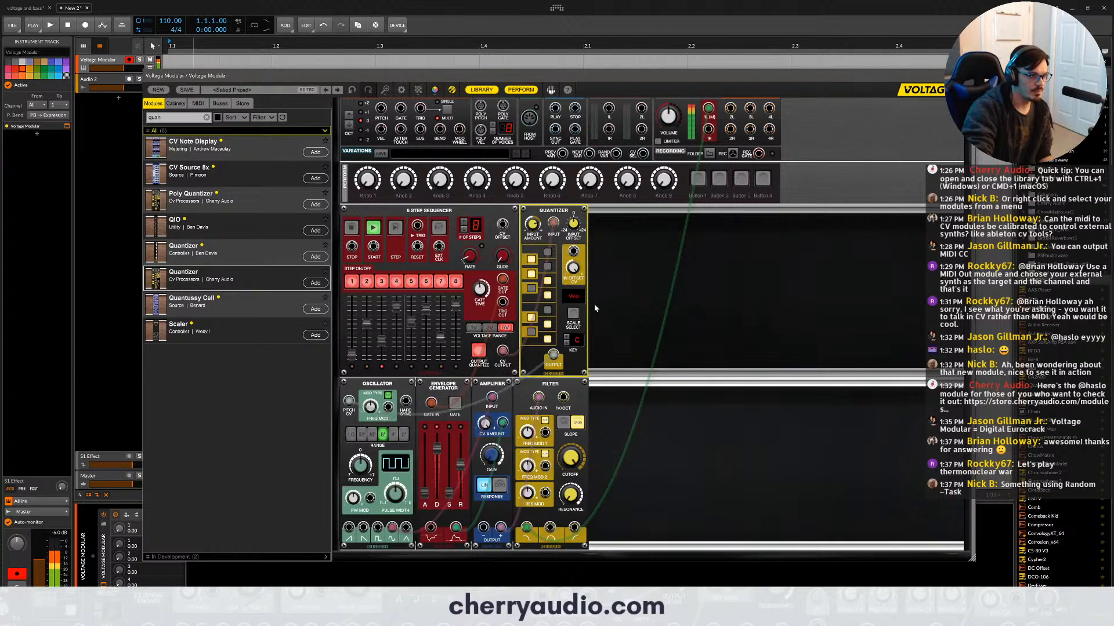
- Fine-tune the pitch sliders of sequencer steps 3, 4 and 5 while trying the middle voltage range
{"action": "left_click", "coordinate": [400, 318]}
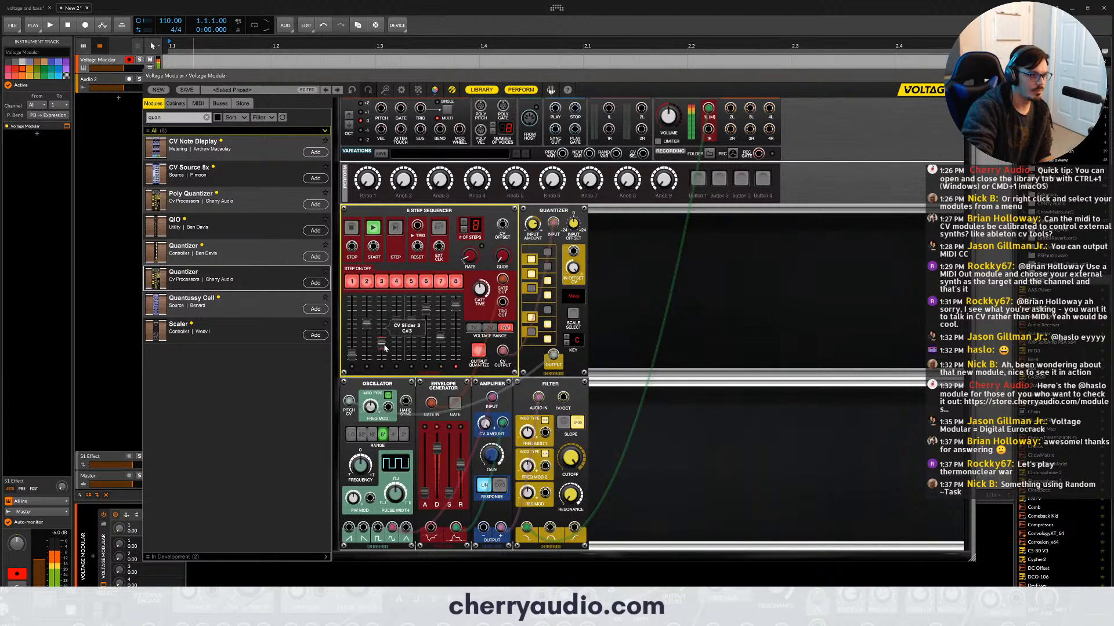
{"action": "left_click_drag", "start_coordinate": [384, 348], "coordinate": [383, 345]}
{"action": "left_click", "coordinate": [486, 327]}
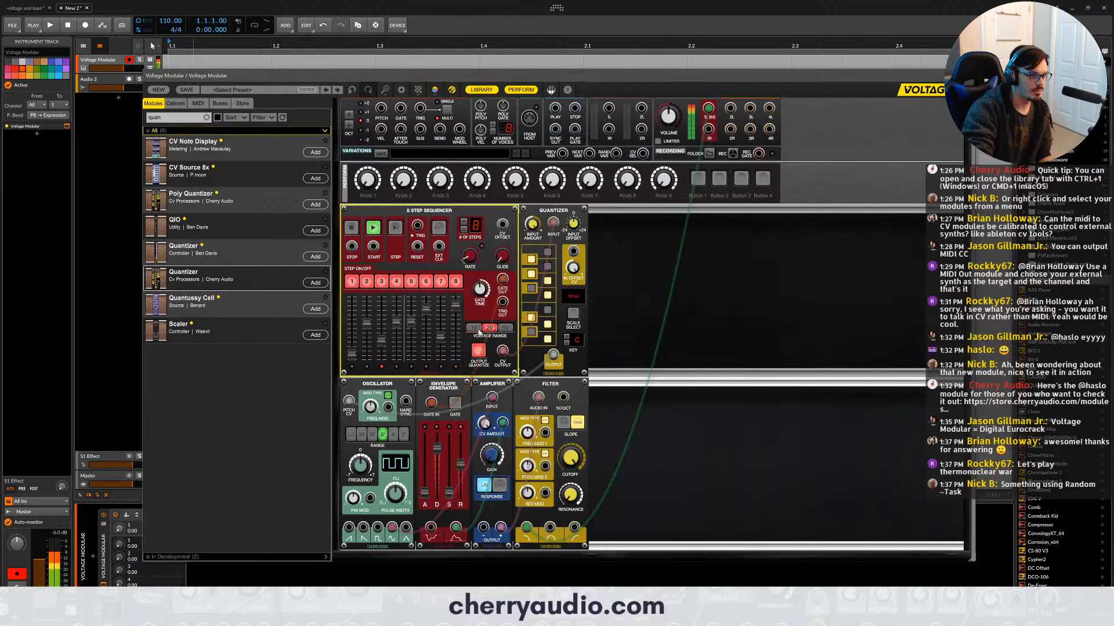
{"action": "left_click_drag", "start_coordinate": [411, 325], "coordinate": [411, 328]}
- Set the Quantizer's scale to Minor Pentatonic, lower step 7 slightly, and return the sequencer to its highest voltage range
{"action": "left_click", "coordinate": [574, 297]}
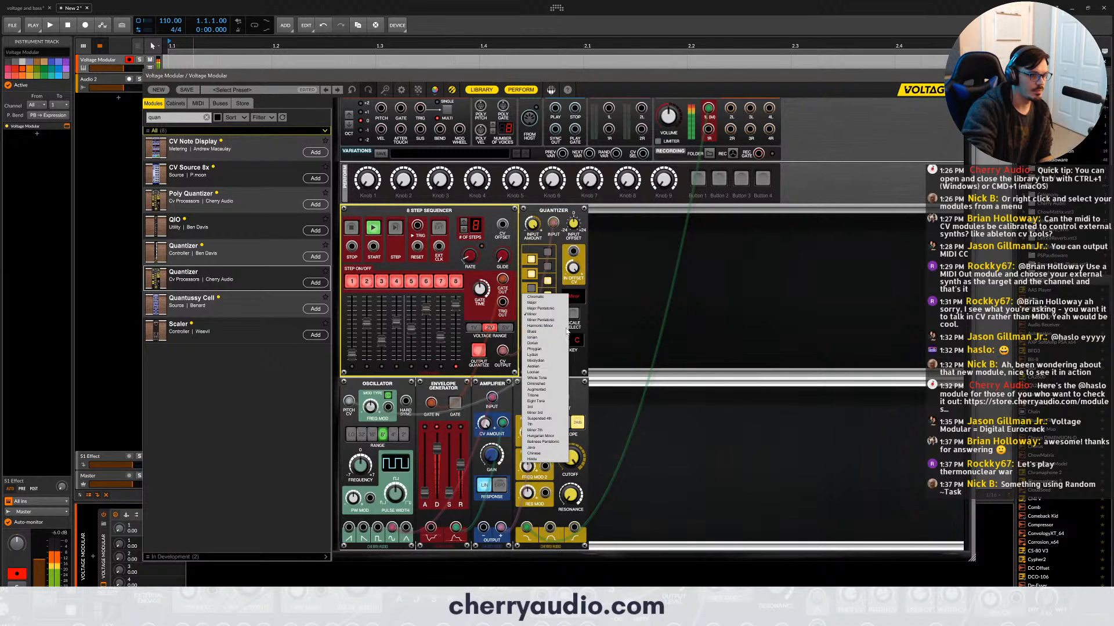
{"action": "left_click", "coordinate": [545, 321]}
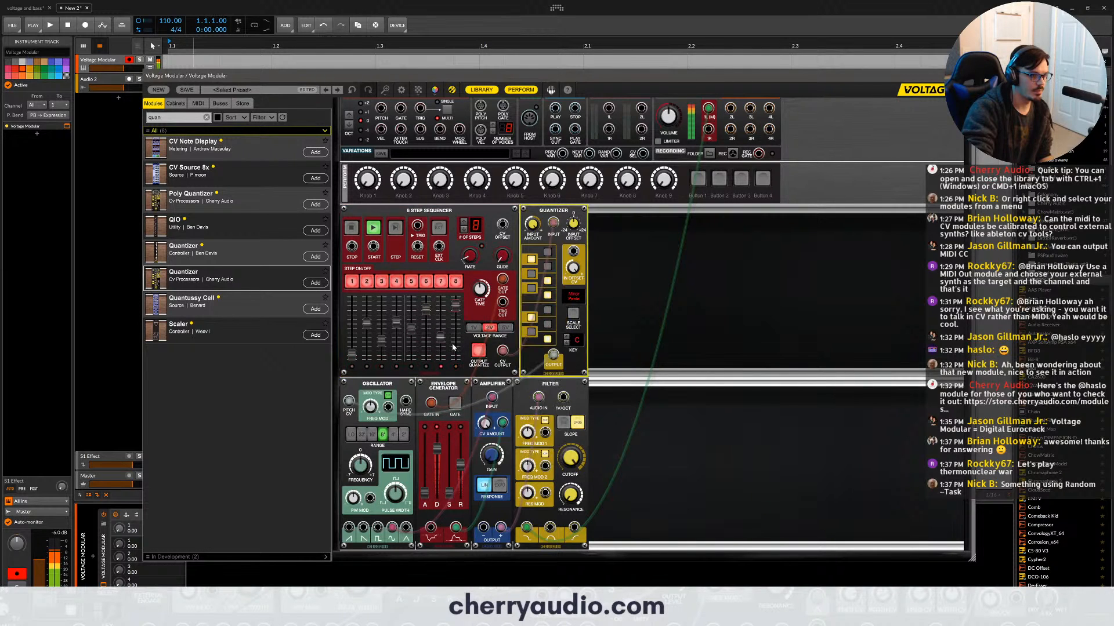
{"action": "left_click_drag", "start_coordinate": [443, 340], "coordinate": [442, 343]}
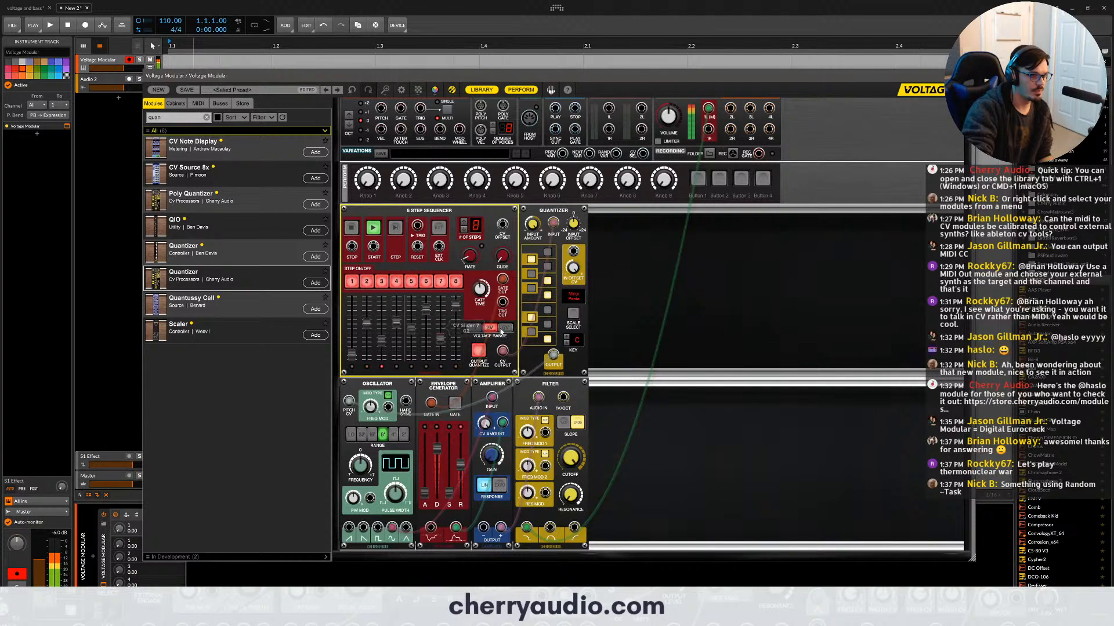
{"action": "left_click", "coordinate": [504, 328]}
- Lower the oscillator range one setting and shorten the envelope's decay and release
{"action": "left_click", "coordinate": [373, 432]}
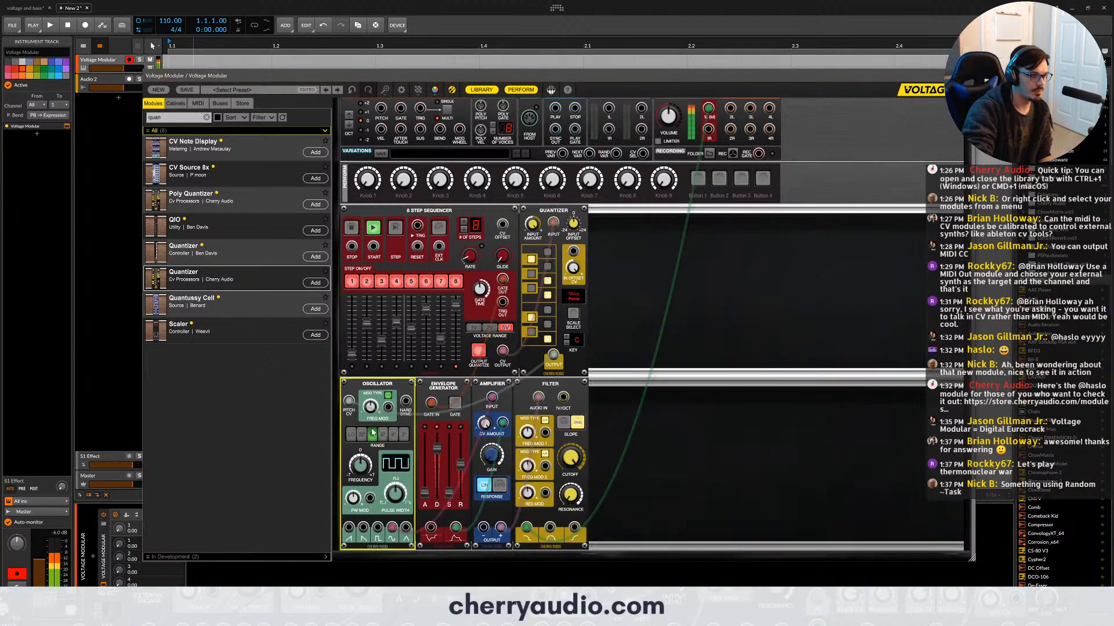
{"action": "left_click_drag", "start_coordinate": [429, 442], "coordinate": [462, 478]}
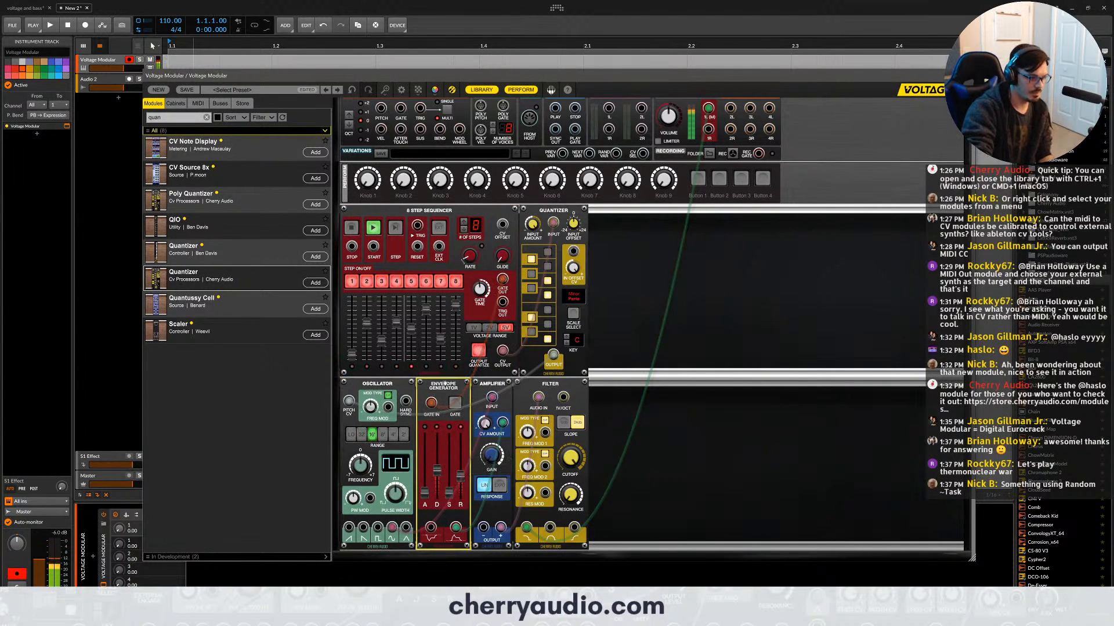
- Duplicate the envelope generator between the amplifier and filter, gate it from the sequencer, and modulate the filter through Freq Mod 2
{"action": "left_click_drag", "start_coordinate": [445, 382], "coordinate": [502, 279]}
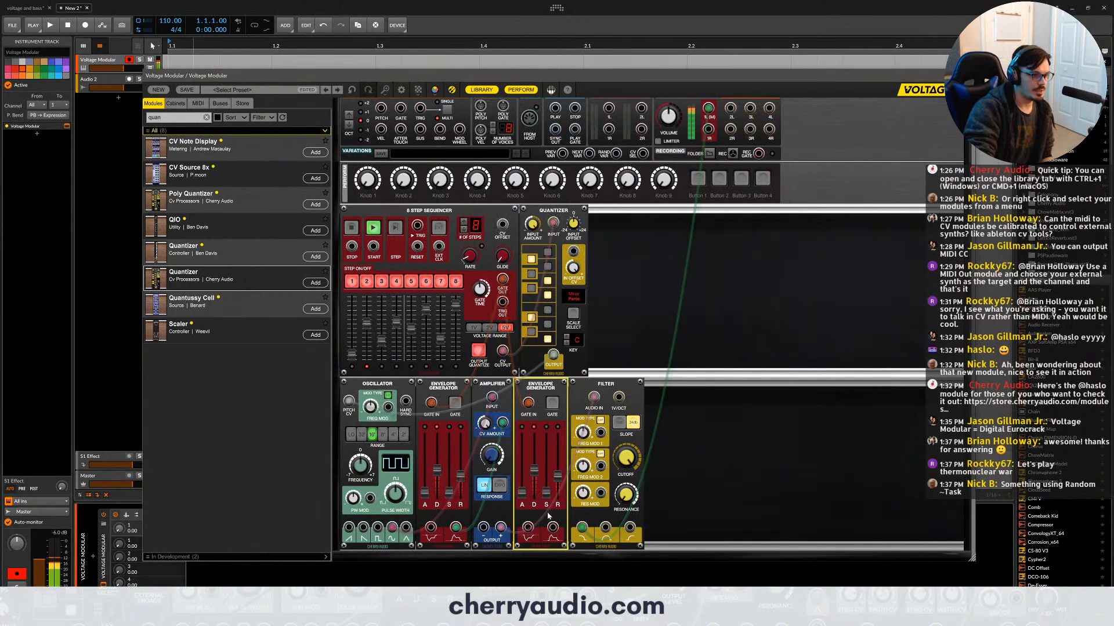
{"action": "left_click_drag", "start_coordinate": [552, 527], "coordinate": [624, 513]}
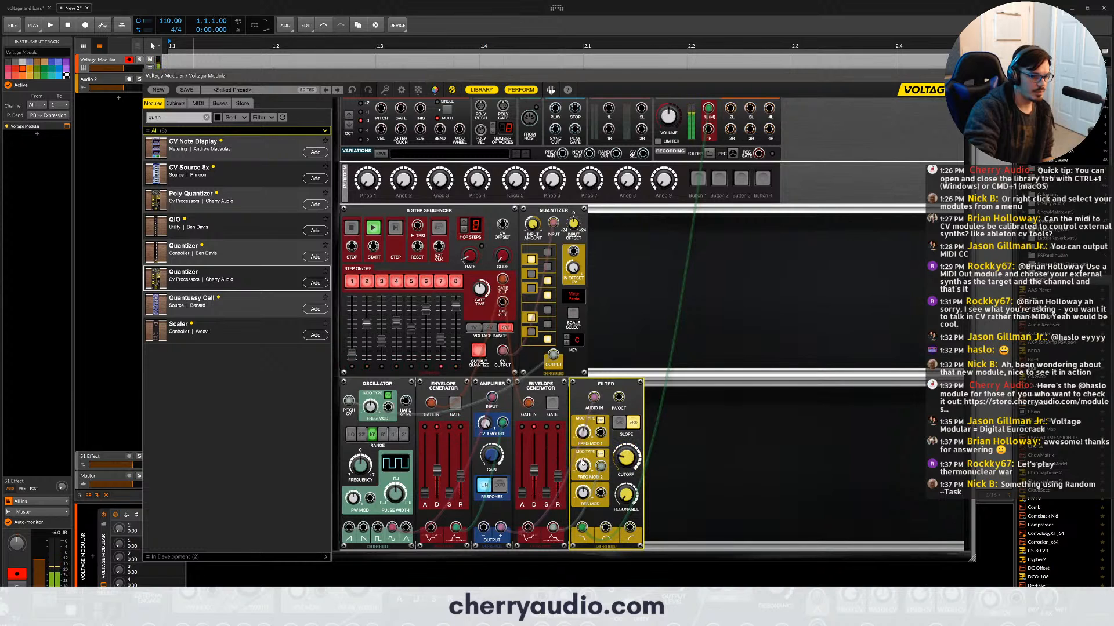
{"action": "left_click_drag", "start_coordinate": [582, 464], "coordinate": [581, 448]}
- Search the library for "delay", add PSP DelayEx after the filter, and route the filter through it to the main output
{"action": "double_click", "coordinate": [168, 118]}
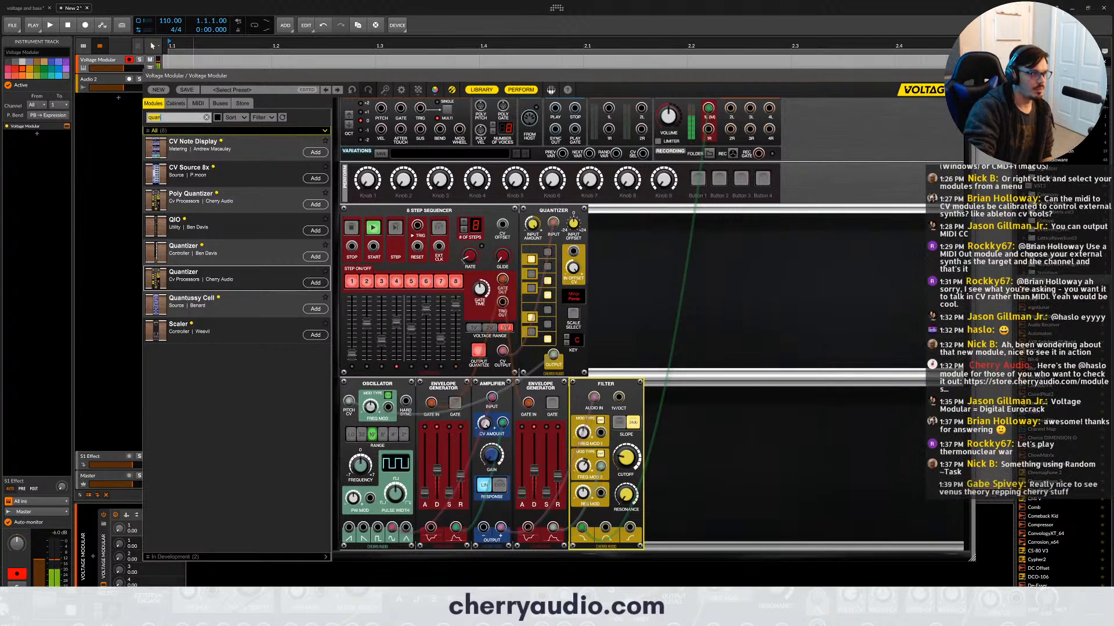
{"action": "type", "text": "delay"}
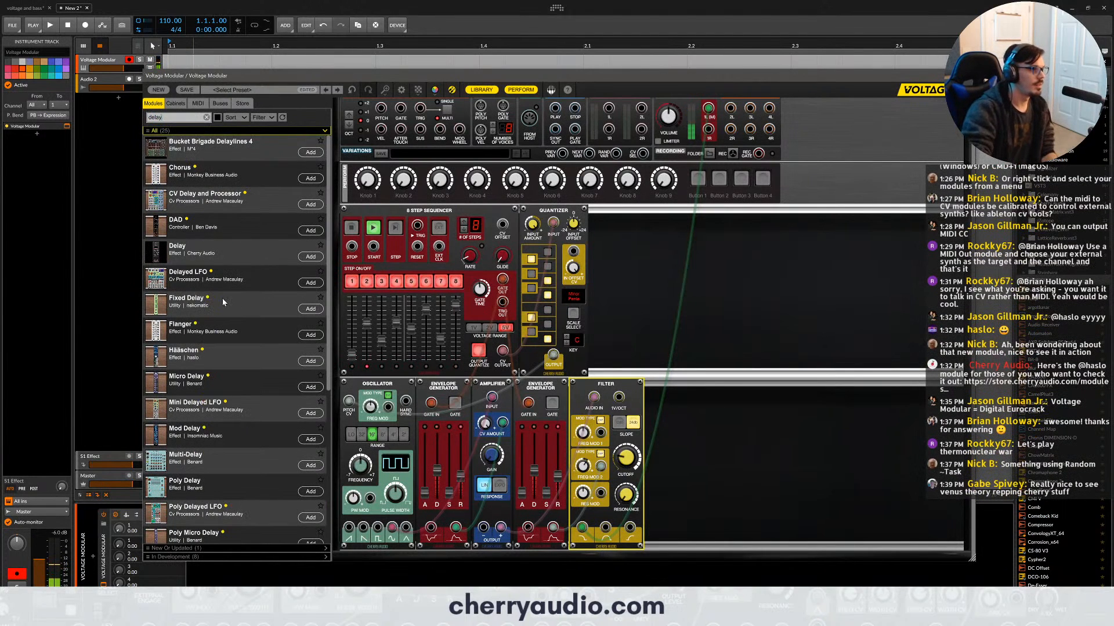
{"action": "scroll", "coordinate": [214, 255], "scroll_direction": "down", "scroll_amount": 5}
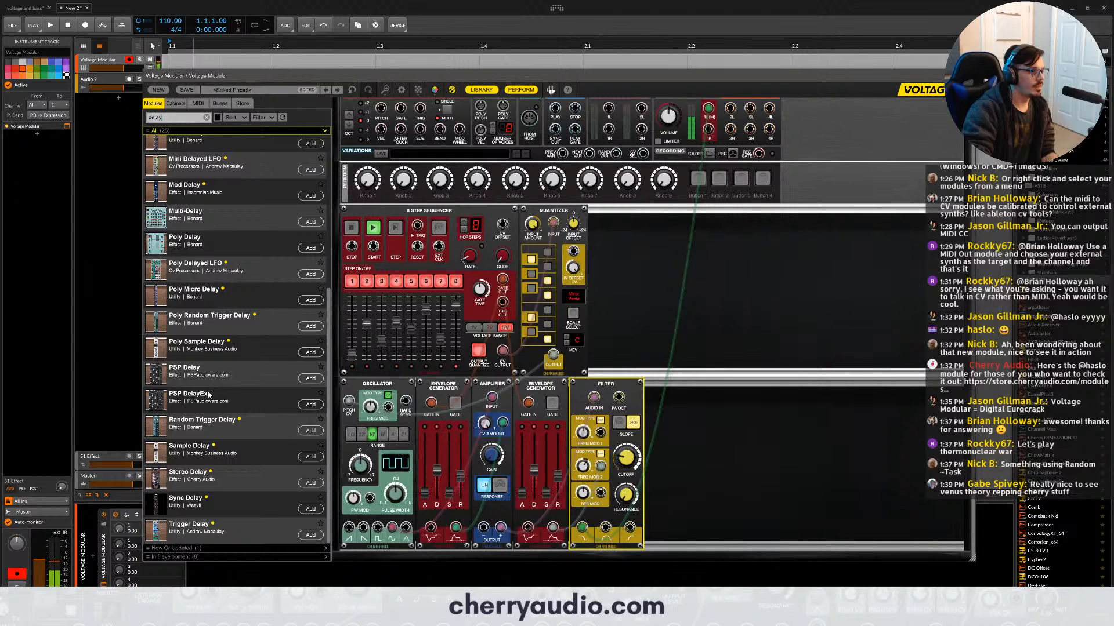
{"action": "left_click_drag", "start_coordinate": [209, 396], "coordinate": [710, 387]}
{"action": "left_click_drag", "start_coordinate": [583, 528], "coordinate": [688, 534]}
{"action": "left_click_drag", "start_coordinate": [582, 526], "coordinate": [716, 439]}
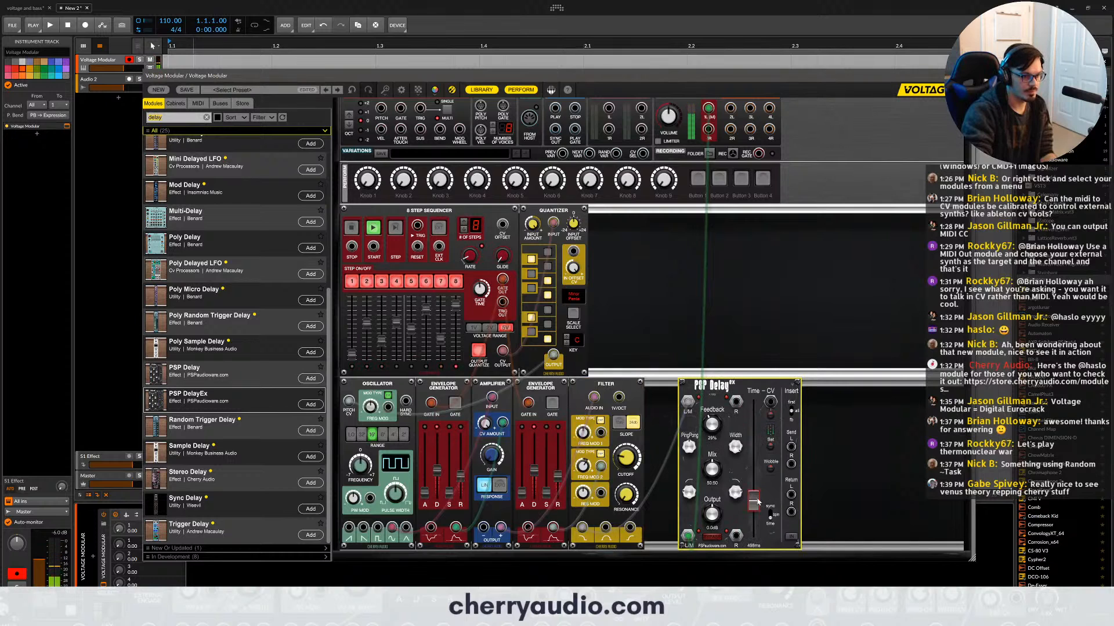
- Set the delay's feedback to 20% and time to about 810 ms, and adjust its mix
{"action": "left_click_drag", "start_coordinate": [753, 500], "coordinate": [756, 518]}
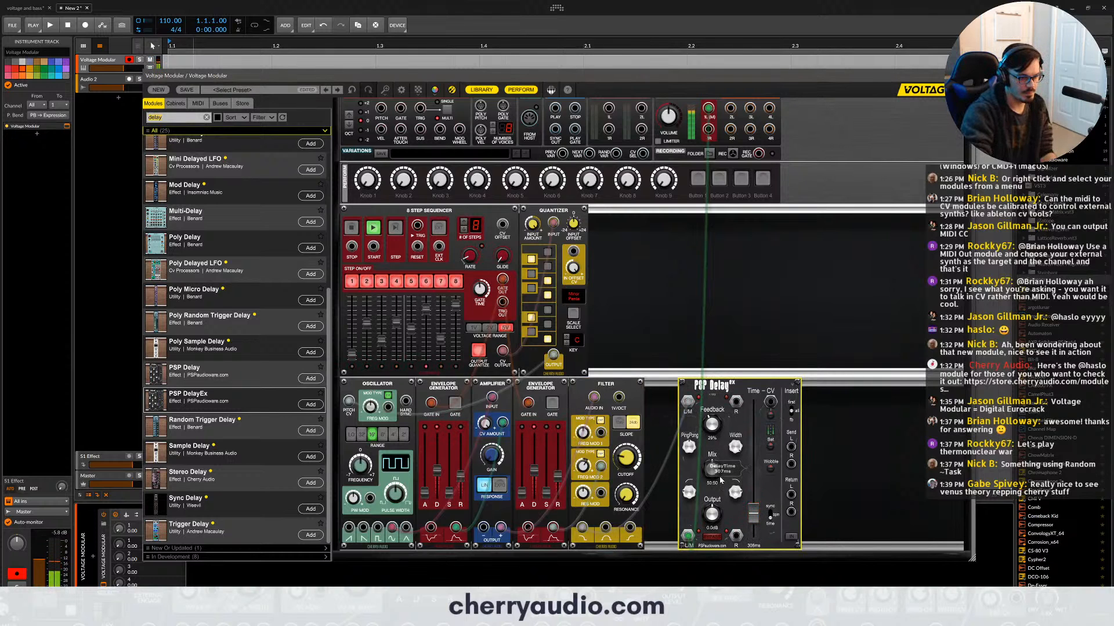
{"action": "left_click_drag", "start_coordinate": [712, 469], "coordinate": [754, 497]}
{"action": "left_click_drag", "start_coordinate": [712, 427], "coordinate": [718, 441]}
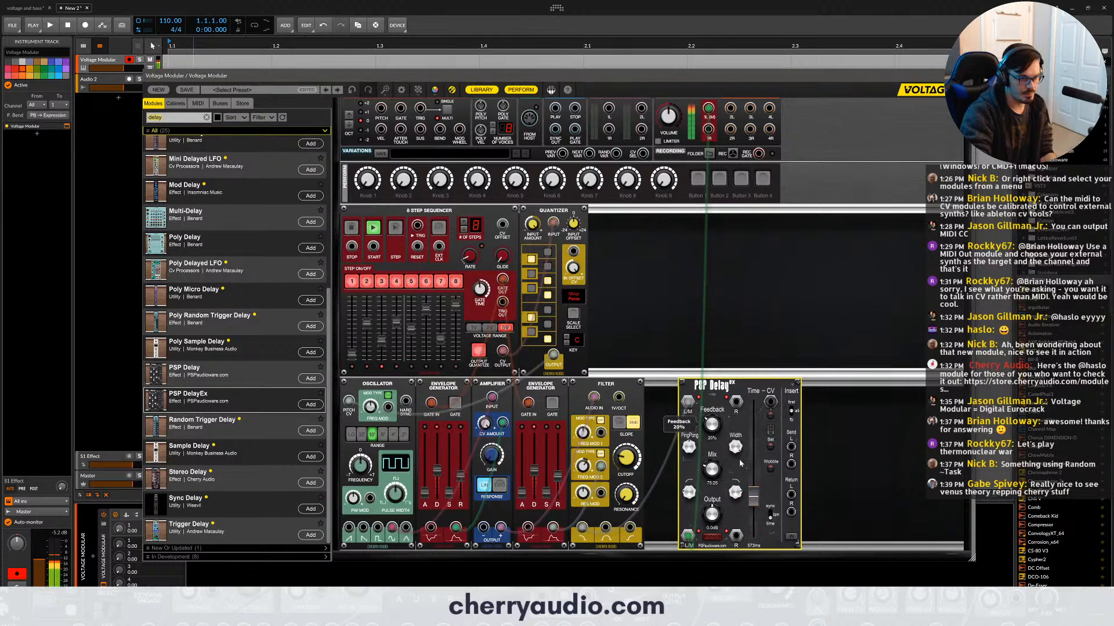
{"action": "left_click_drag", "start_coordinate": [753, 497], "coordinate": [715, 482]}
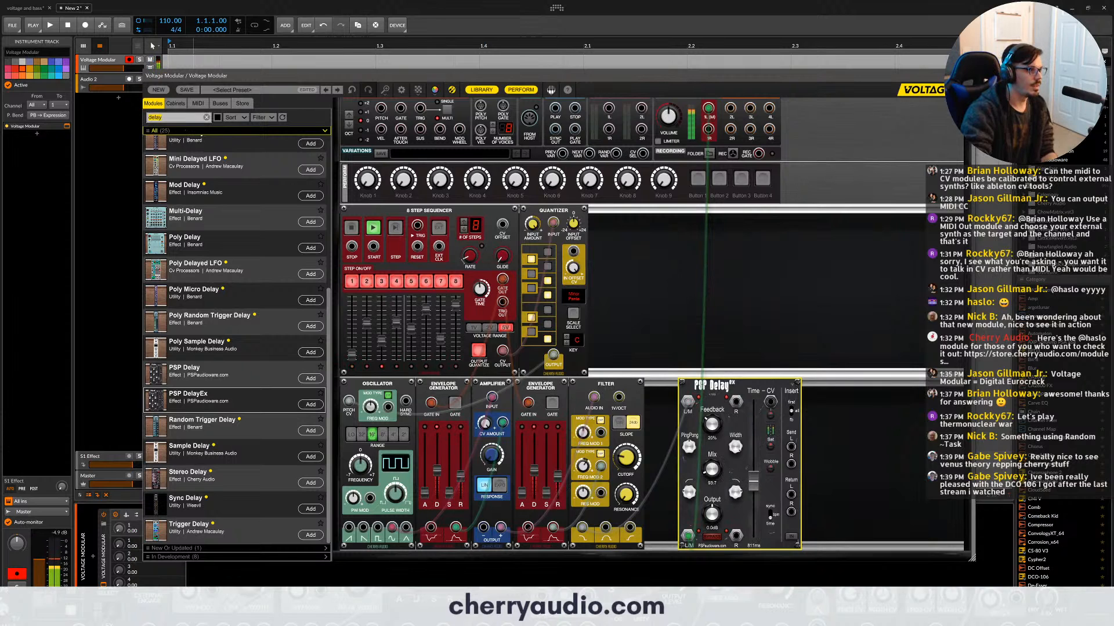
- Add the PSP nitroPhaser after the delay, and an LFO between the delay and the phaser
{"action": "type", "text": "pha"}
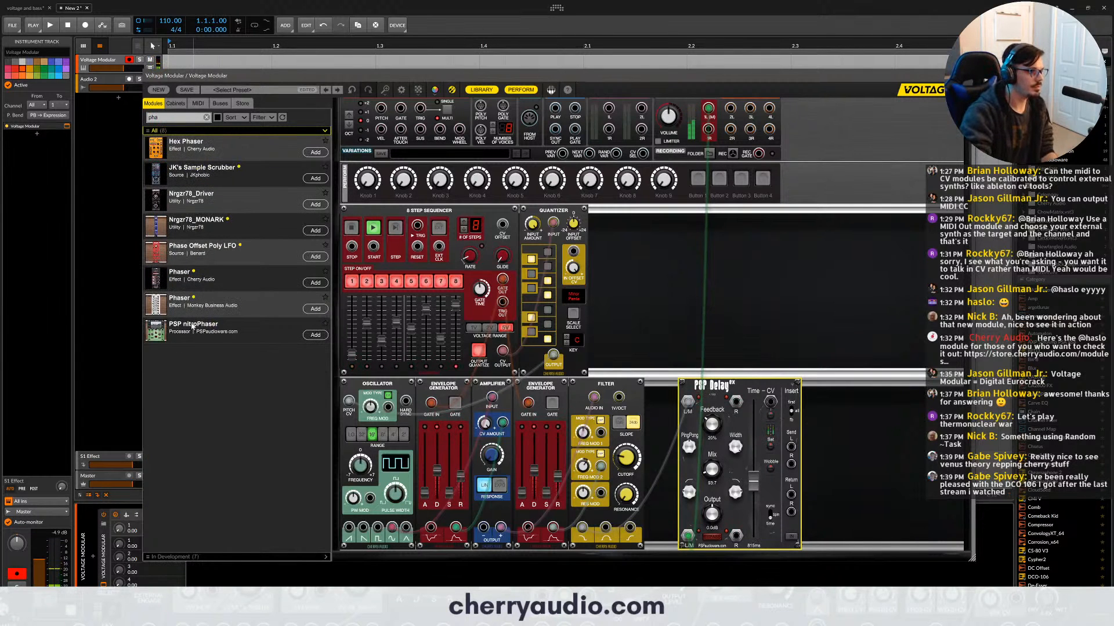
{"action": "left_click_drag", "start_coordinate": [192, 326], "coordinate": [881, 464]}
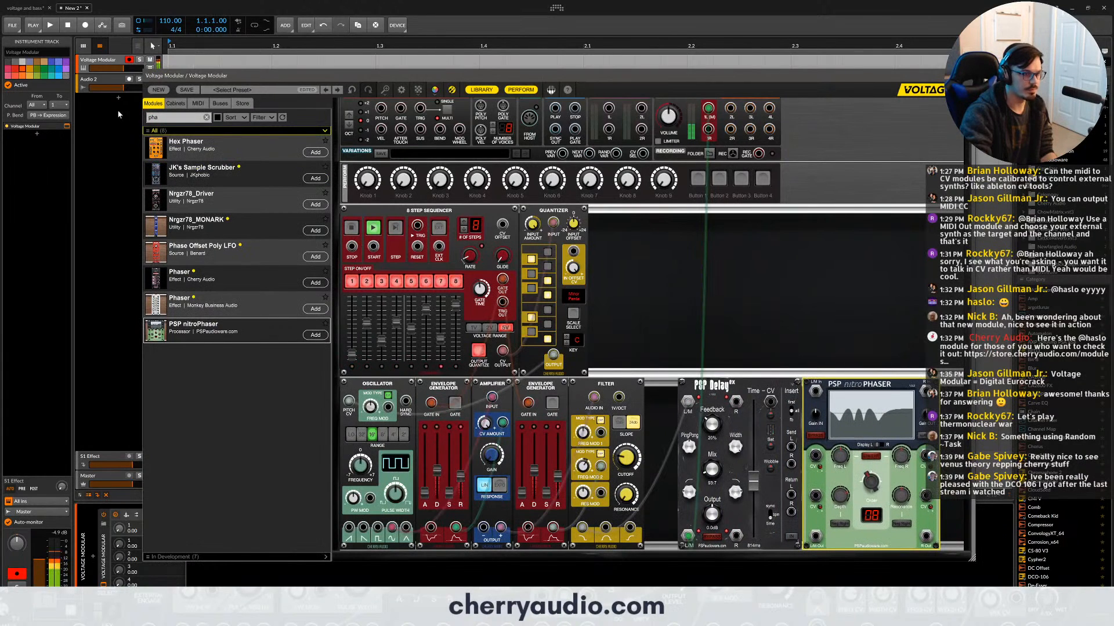
{"action": "double_click", "coordinate": [166, 117]}
{"action": "type", "text": "lfo"}
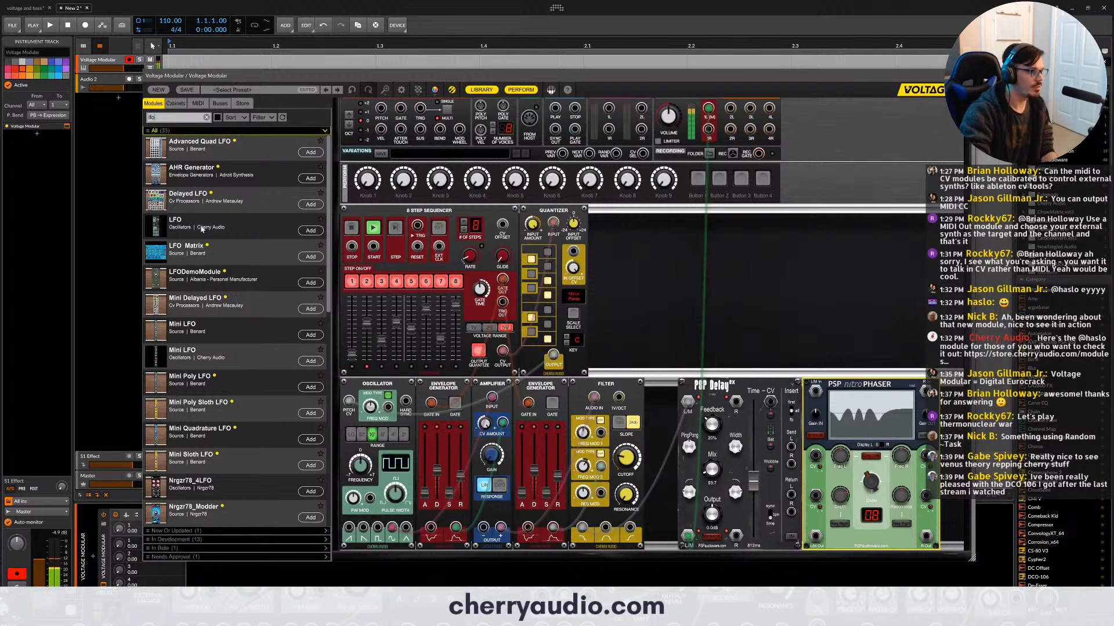
{"action": "double_click", "coordinate": [201, 228]}
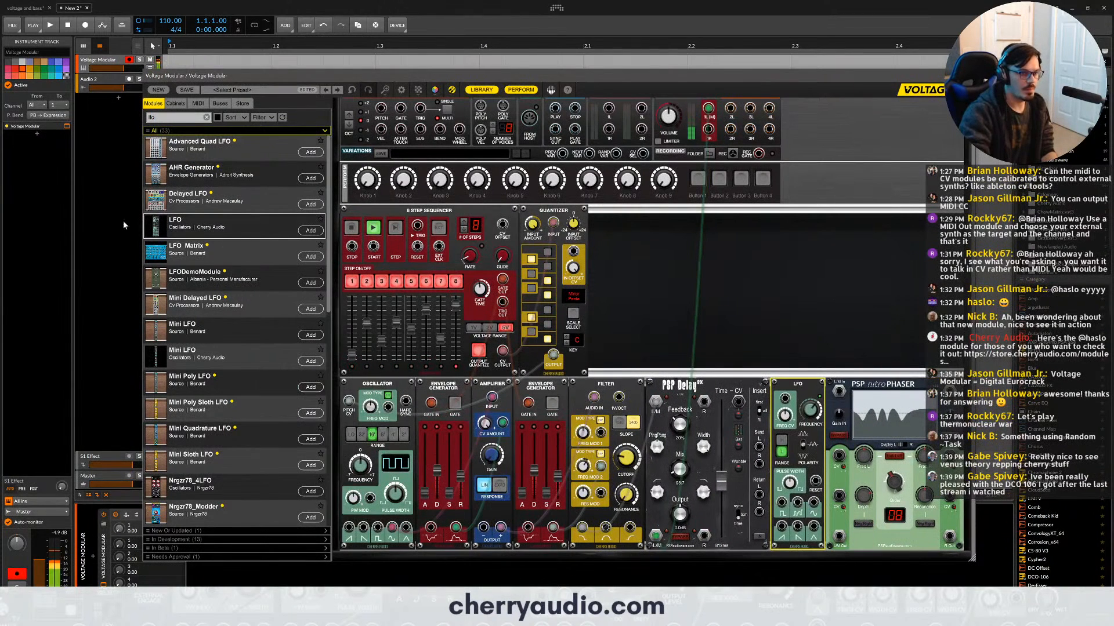
- Search the library for "glide" and add the Glide module between the LFO and the phaser
{"action": "double_click", "coordinate": [176, 118]}
{"action": "type", "text": "glide"}
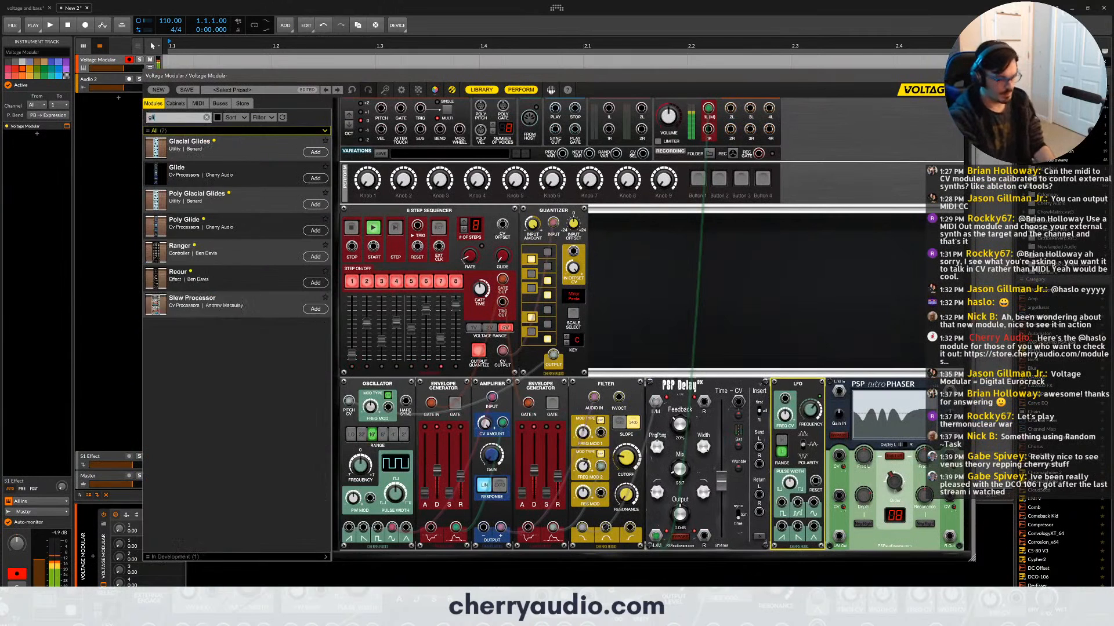
{"action": "double_click", "coordinate": [287, 174]}
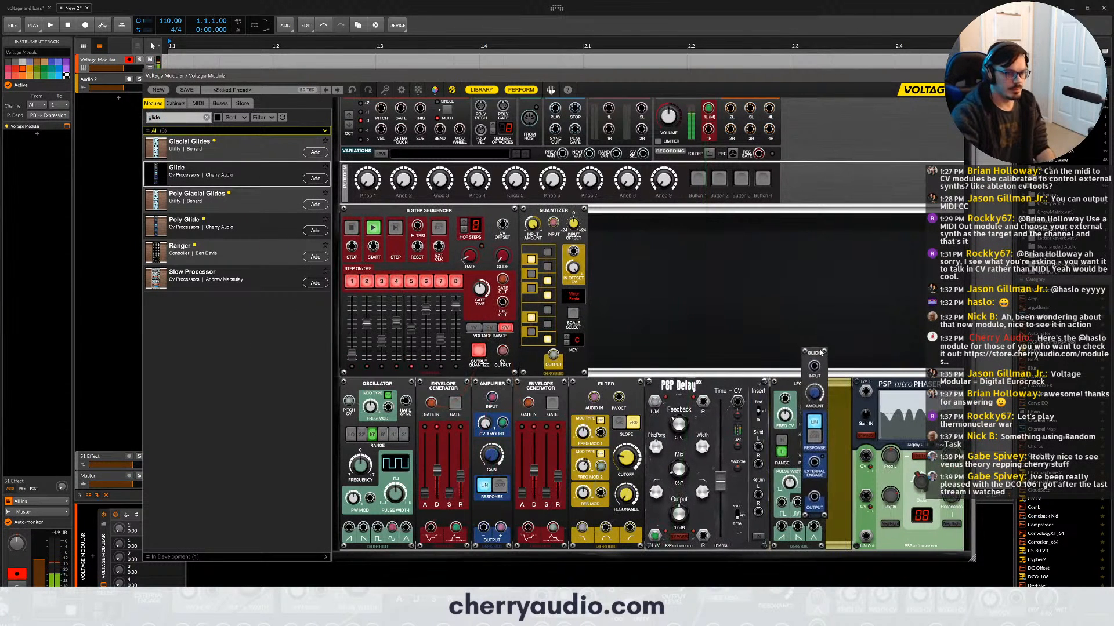
- Start the host's playback and stop the eight-step sequencer
{"action": "key", "text": "space"}
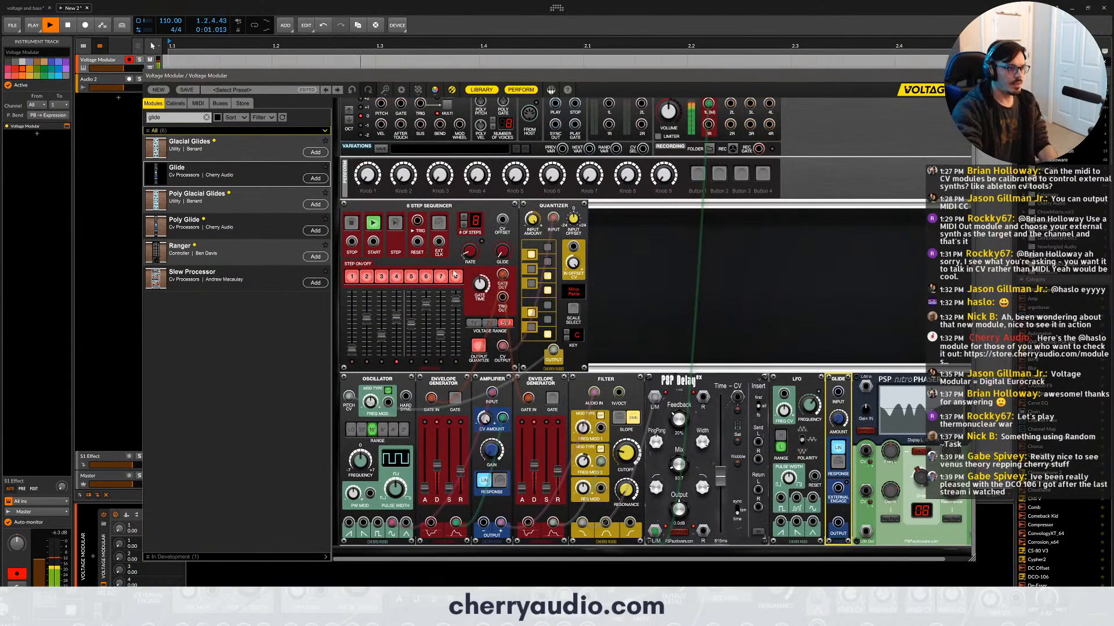
{"action": "left_click", "coordinate": [373, 223]}
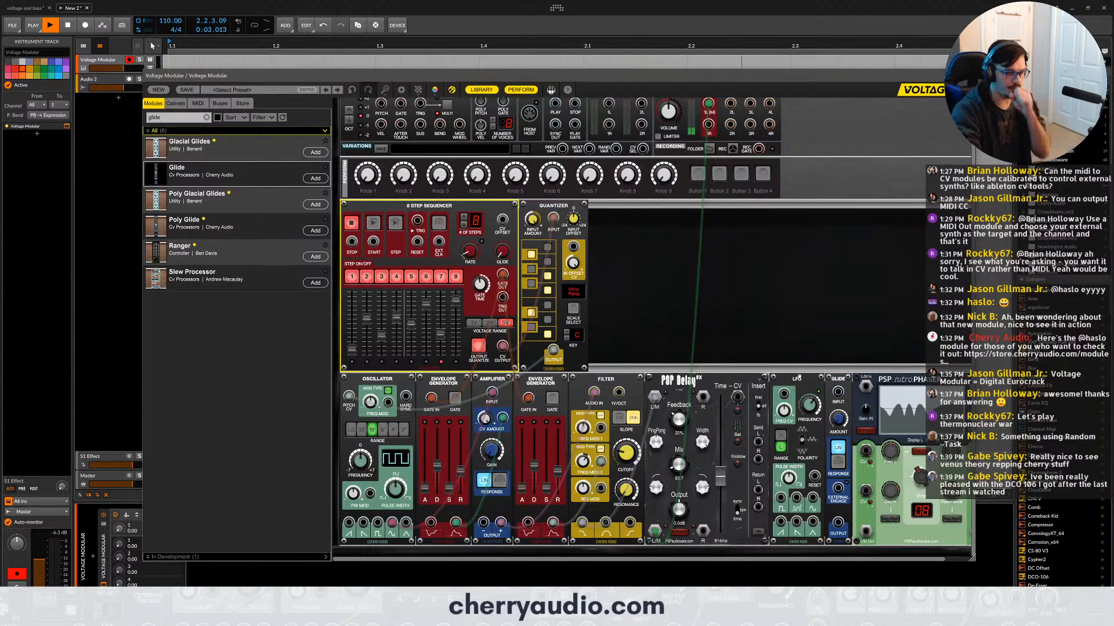
{"action": "left_click_drag", "start_coordinate": [721, 560], "coordinate": [793, 561]}
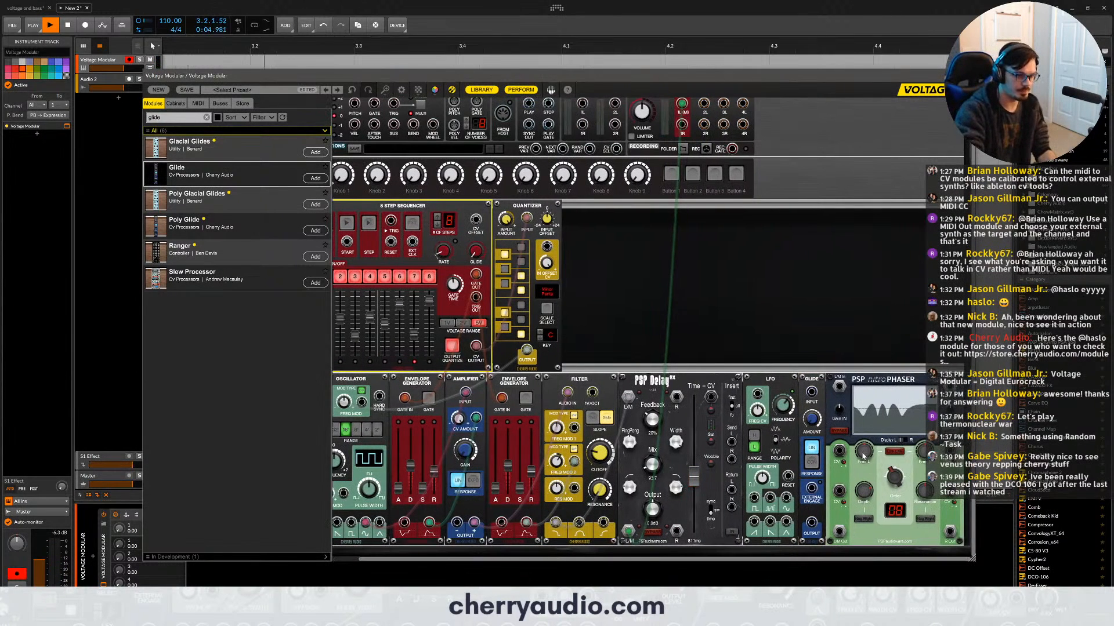
- Stop the host's playback and move the delay, LFO, Glide and phaser modules to the empty row below the filter
{"action": "mouse_move", "coordinate": [864, 452]}
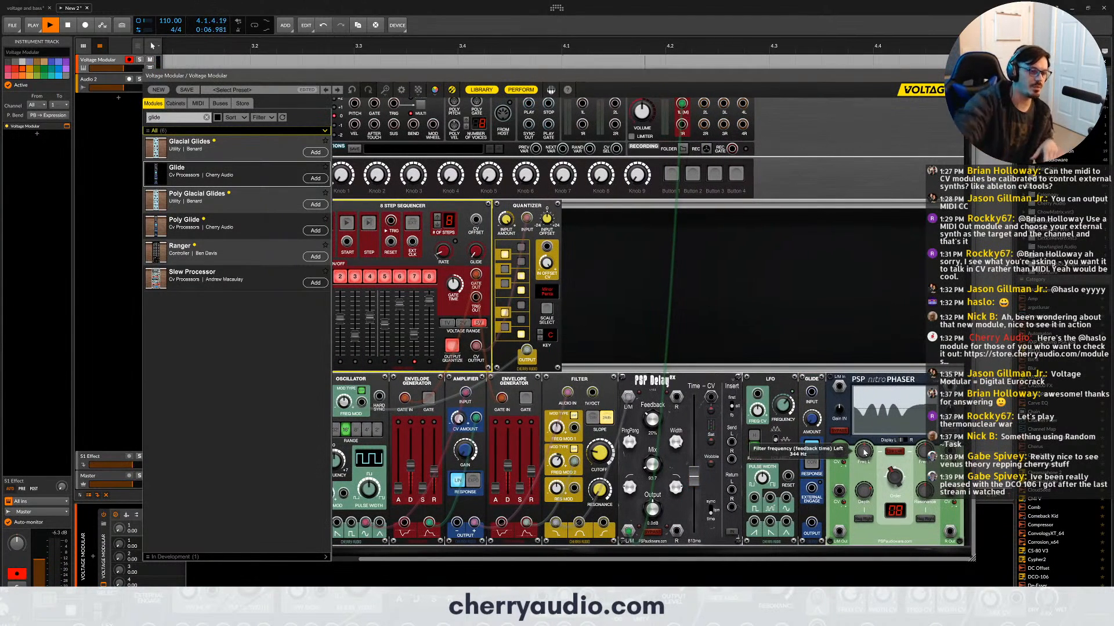
{"action": "left_click", "coordinate": [727, 380]}
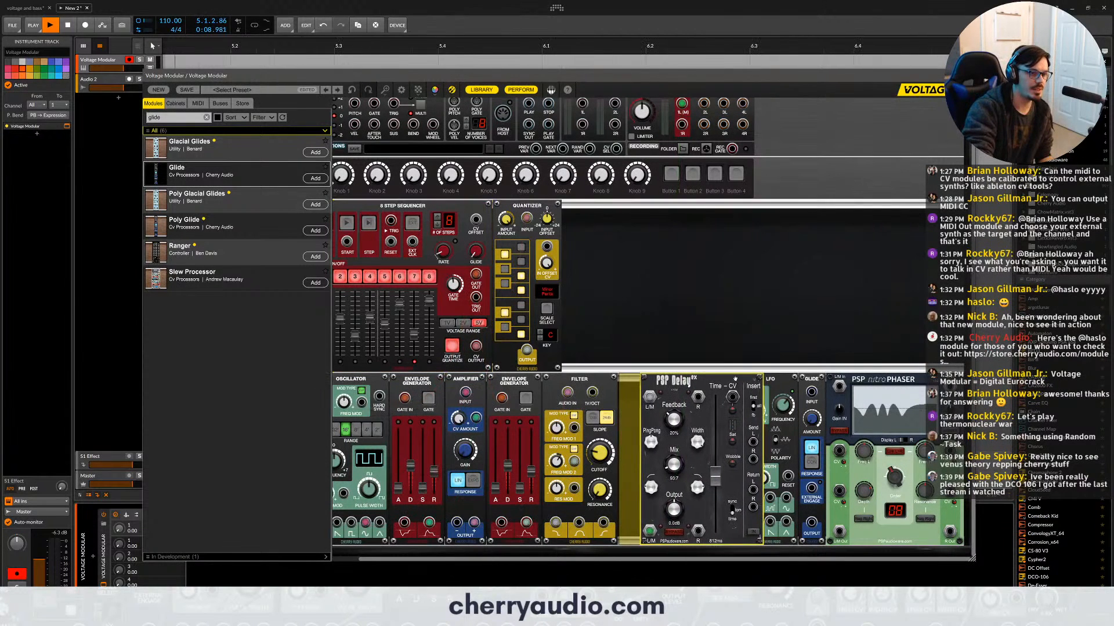
{"action": "left_click_drag", "start_coordinate": [726, 380], "coordinate": [700, 458]}
{"action": "scroll", "coordinate": [700, 458], "scroll_direction": "down", "scroll_amount": 2}
{"action": "left_click_drag", "start_coordinate": [783, 217], "coordinate": [780, 391]}
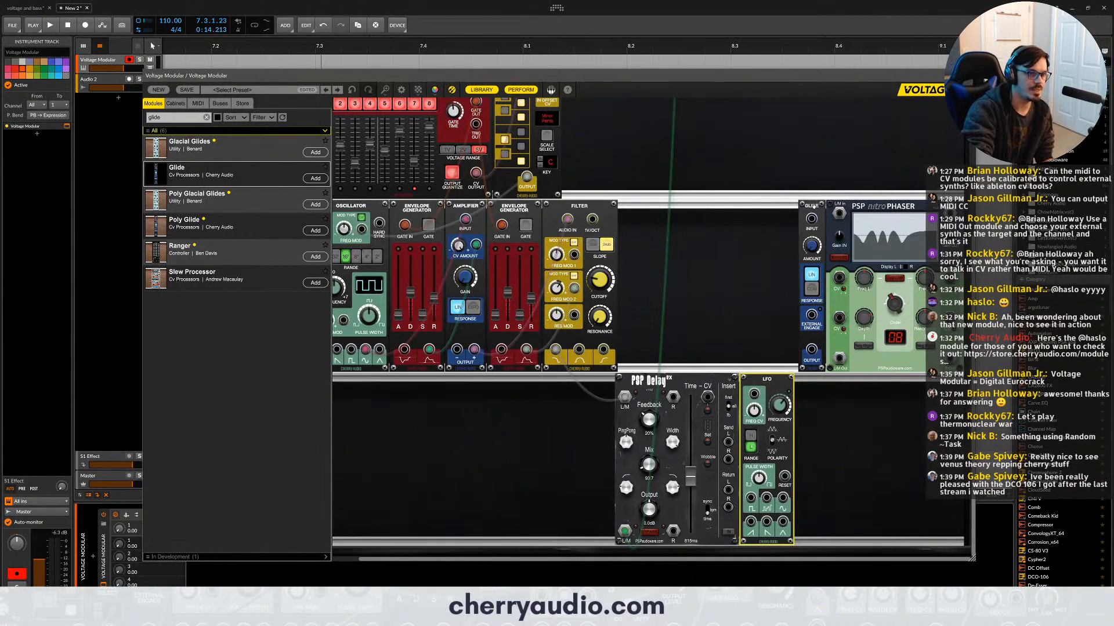
{"action": "left_click_drag", "start_coordinate": [815, 205], "coordinate": [814, 379]}
{"action": "left_click_drag", "start_coordinate": [883, 208], "coordinate": [884, 382]}
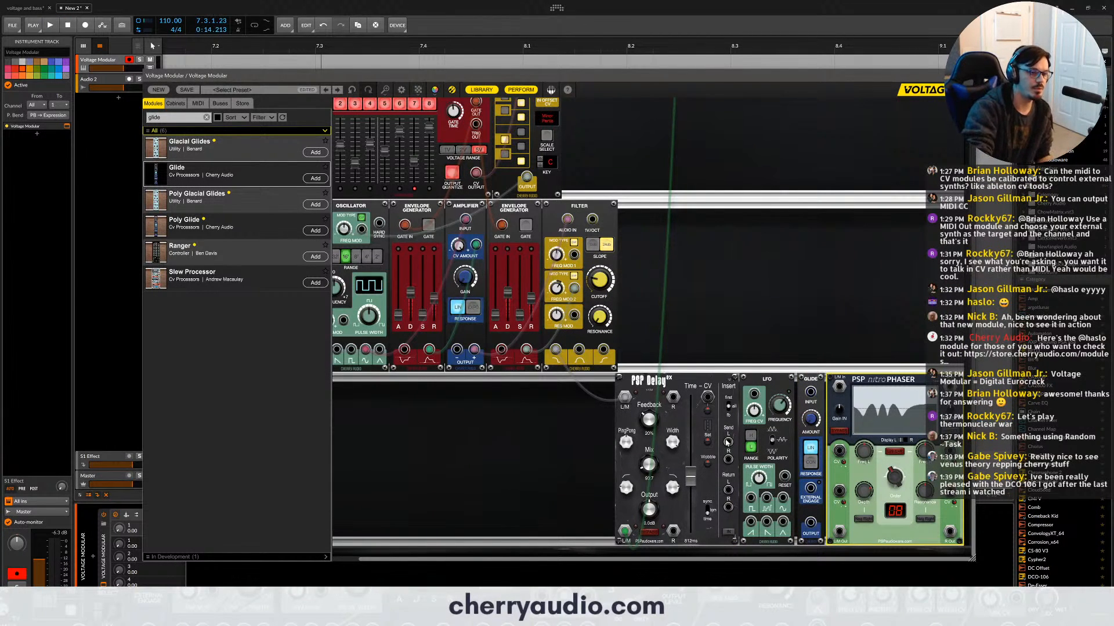
- Patch the phaser's L/M input and output into the delay's left insert send and return, and switch the insert on with its mode changed
{"action": "left_click_drag", "start_coordinate": [728, 442], "coordinate": [840, 385]}
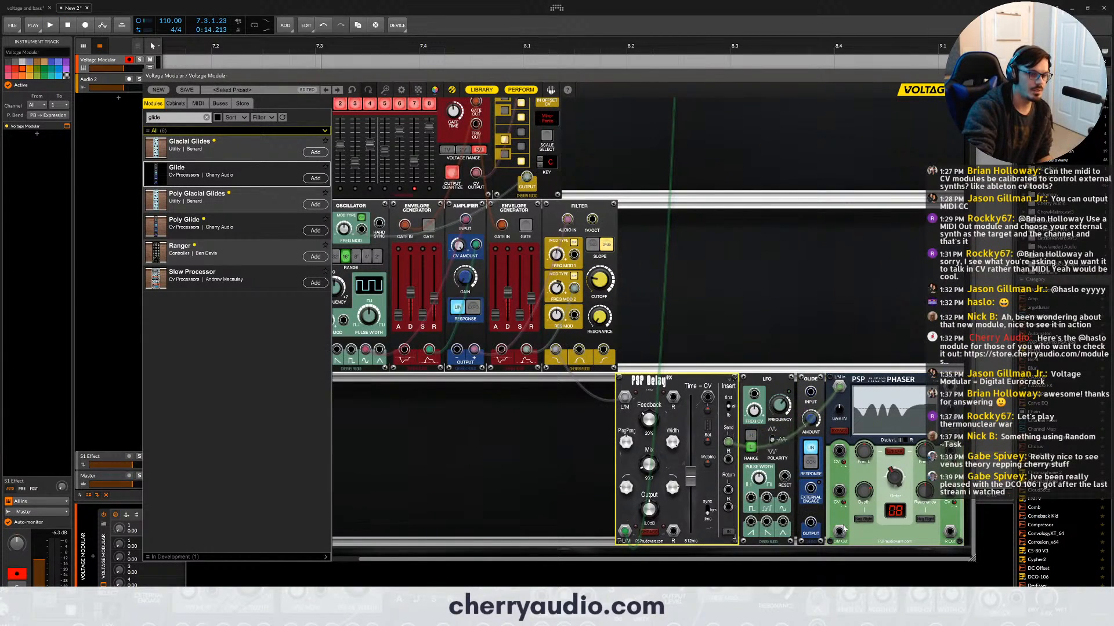
{"action": "left_click_drag", "start_coordinate": [839, 531], "coordinate": [728, 490]}
{"action": "left_click", "coordinate": [727, 520]}
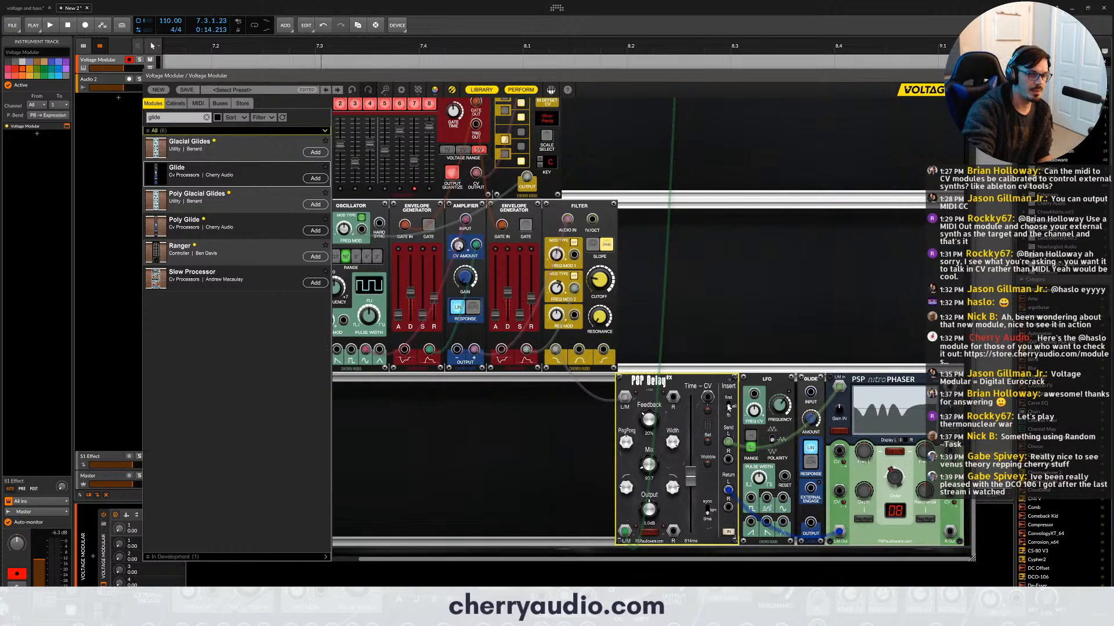
{"action": "left_click_drag", "start_coordinate": [728, 406], "coordinate": [729, 416]}
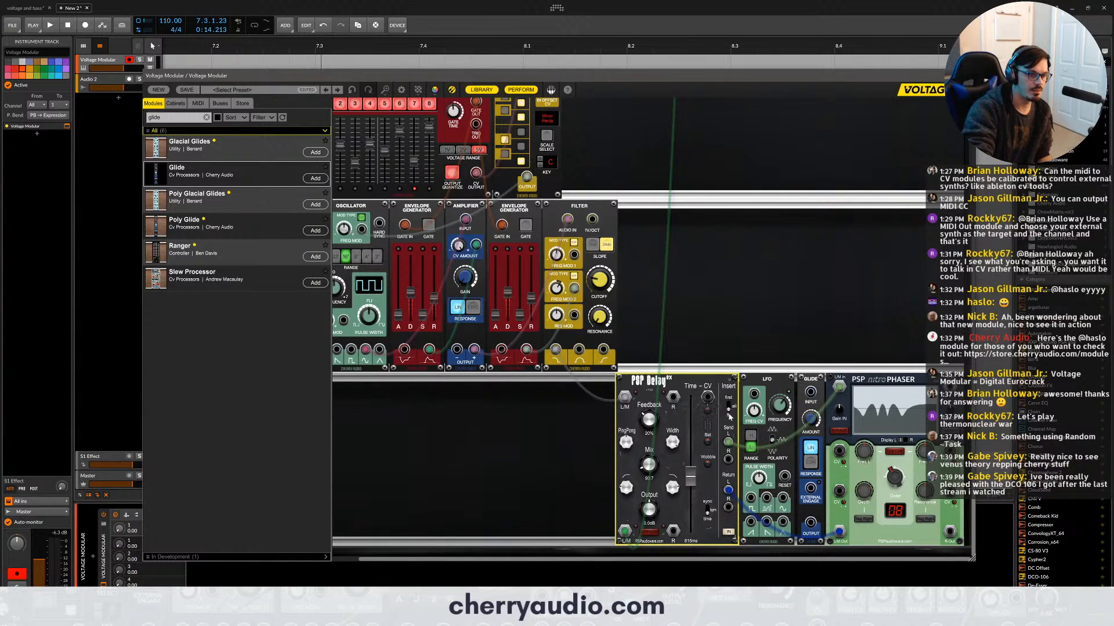
- Patch the LFO's upper middle output through Glide to the phaser's left frequency CV, adjusting the Glide amount and left filter frequency
{"action": "left_click", "coordinate": [767, 507]}
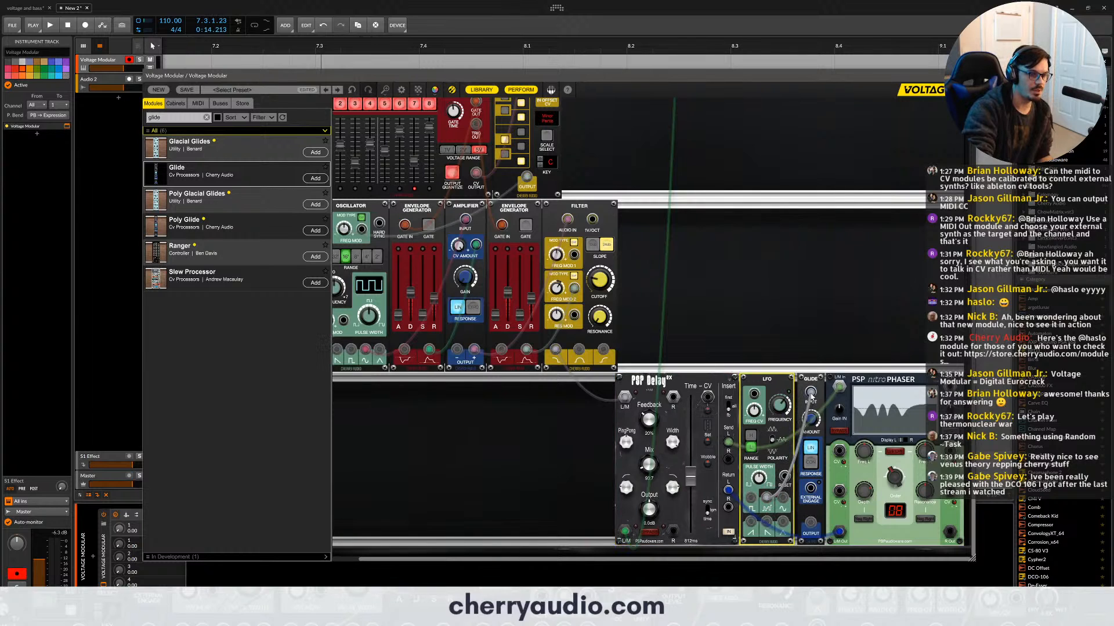
{"action": "left_click_drag", "start_coordinate": [810, 522], "coordinate": [840, 459]}
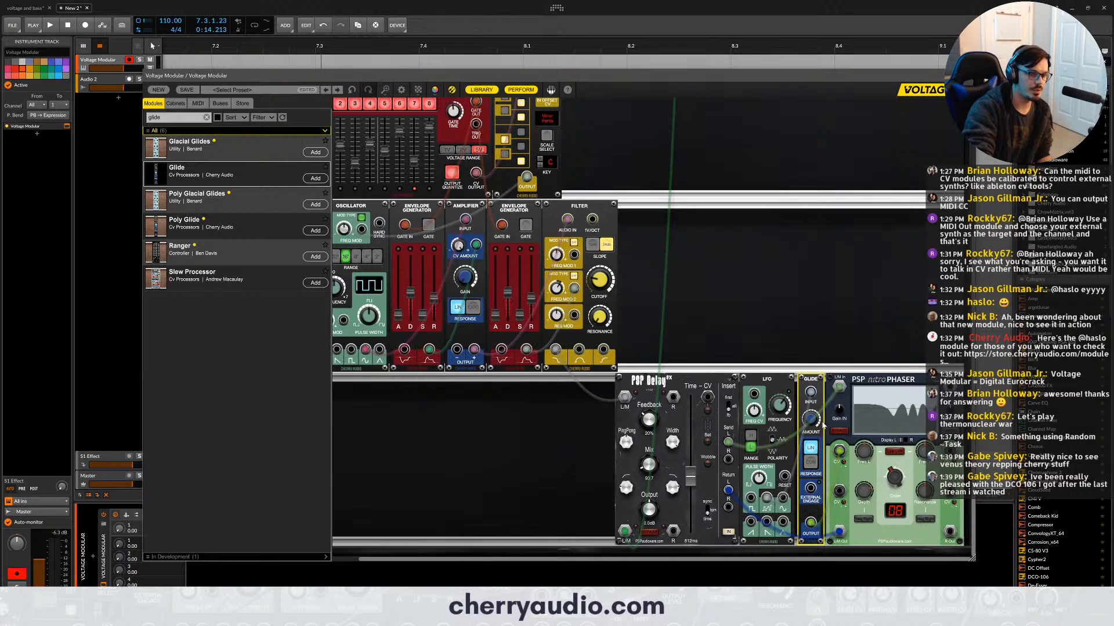
{"action": "left_click_drag", "start_coordinate": [812, 419], "coordinate": [814, 335]}
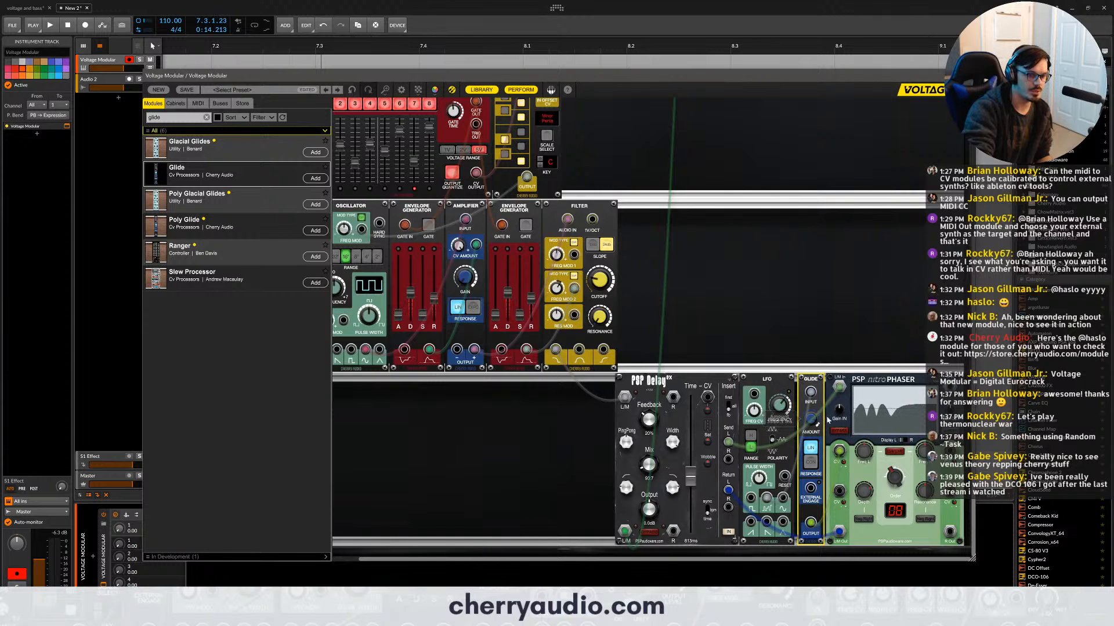
{"action": "left_click", "coordinate": [863, 419]}
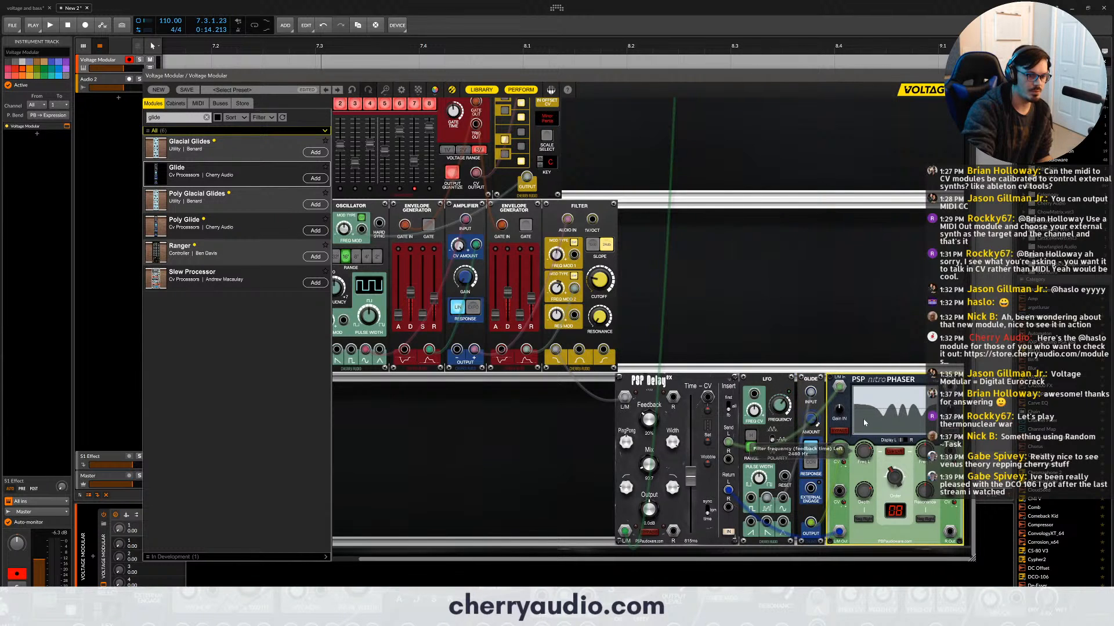
- Start the eight-step sequencer and move the oscillator's output cable to its last waveform output
{"action": "scroll", "coordinate": [351, 165], "scroll_direction": "up", "scroll_amount": 3}
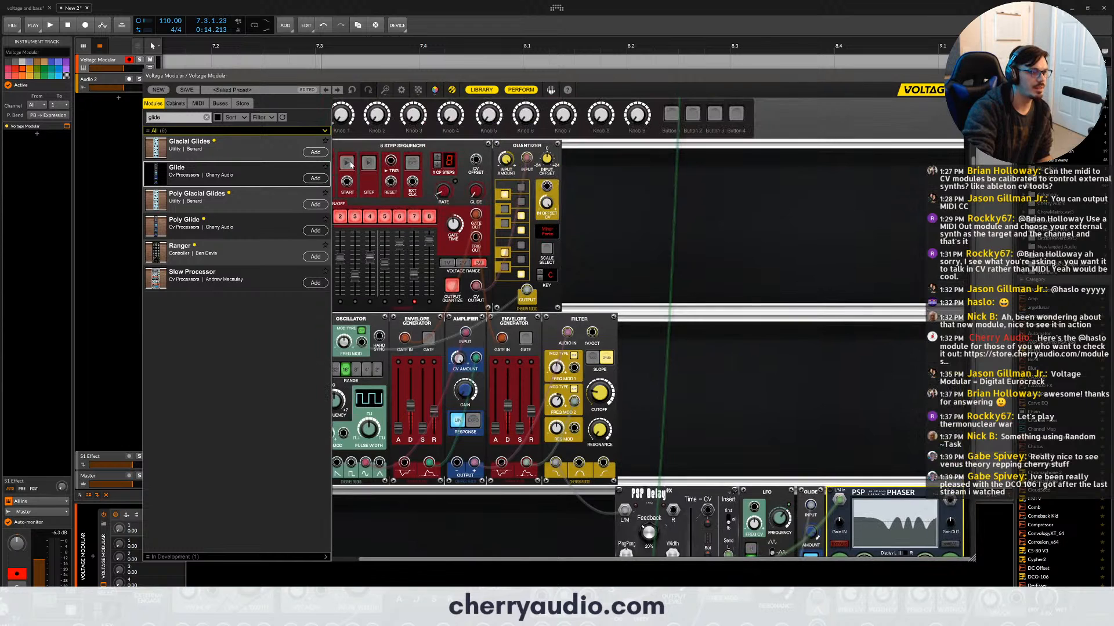
{"action": "scroll", "coordinate": [834, 414], "scroll_direction": "down", "scroll_amount": 3}
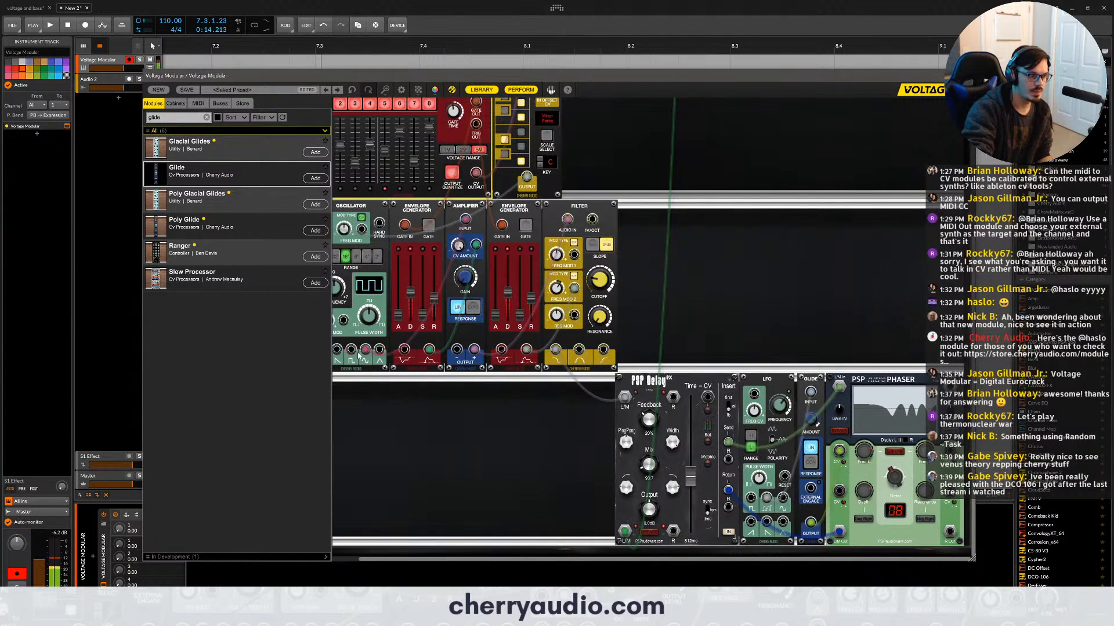
{"action": "left_click_drag", "start_coordinate": [365, 350], "coordinate": [379, 350]}
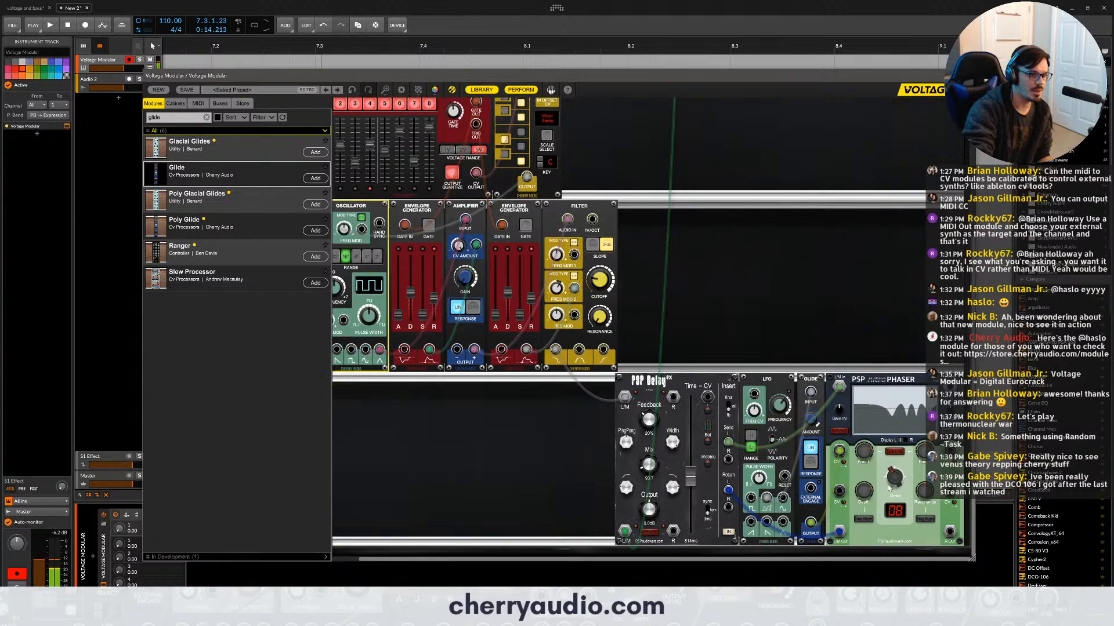
- Adjust the delay's mix to about 55:45 and set the phaser's filters depth to 100%
{"action": "left_click", "coordinate": [889, 489]}
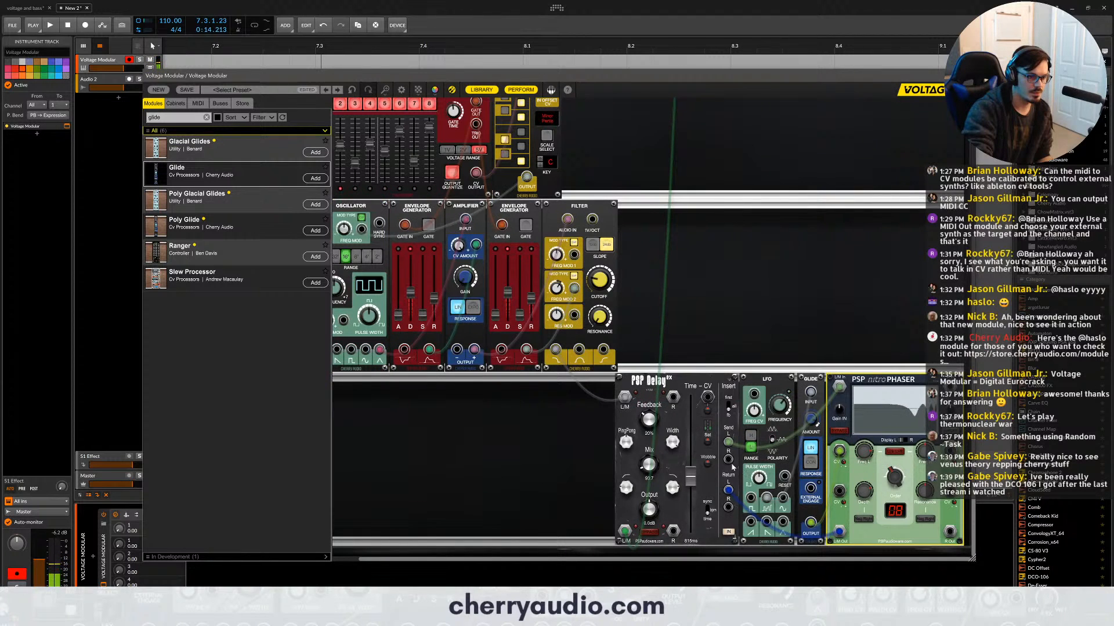
{"action": "left_click_drag", "start_coordinate": [649, 464], "coordinate": [646, 418]}
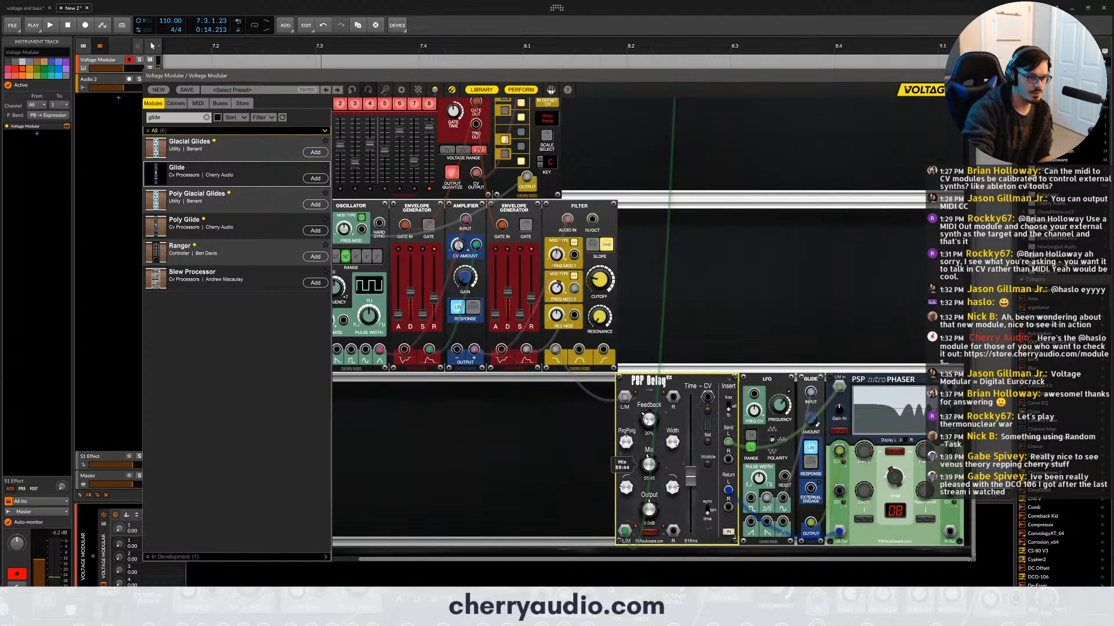
{"action": "left_click", "coordinate": [863, 489]}
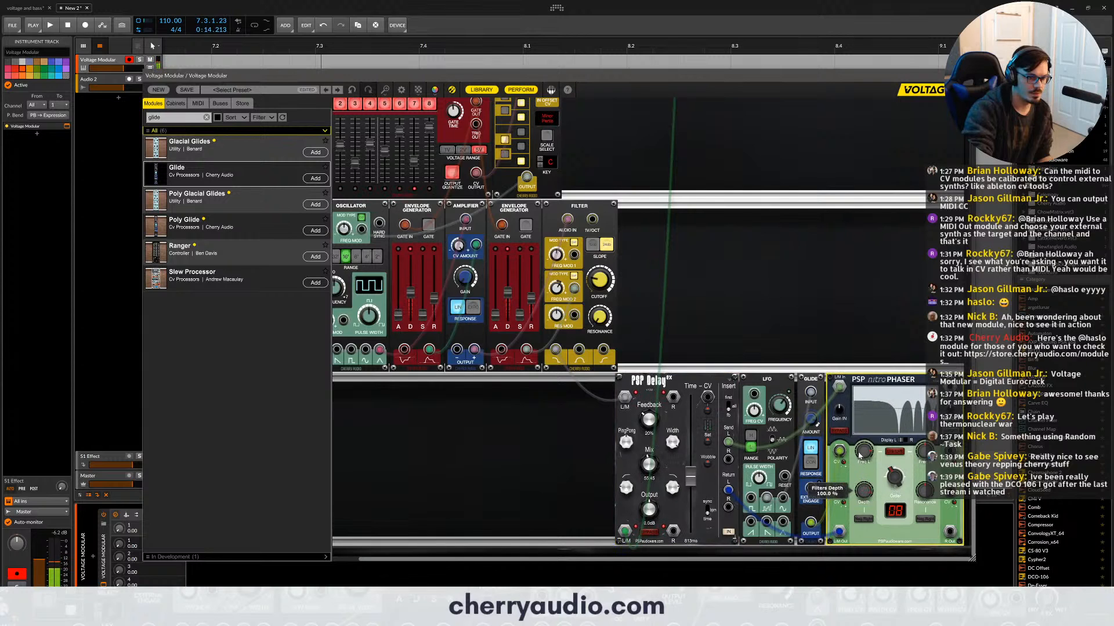
- Patch the phaser's right output to the delay's right insert return, and the delay's right send to the phaser's right input
{"action": "left_click_drag", "start_coordinate": [949, 532], "coordinate": [729, 508]}
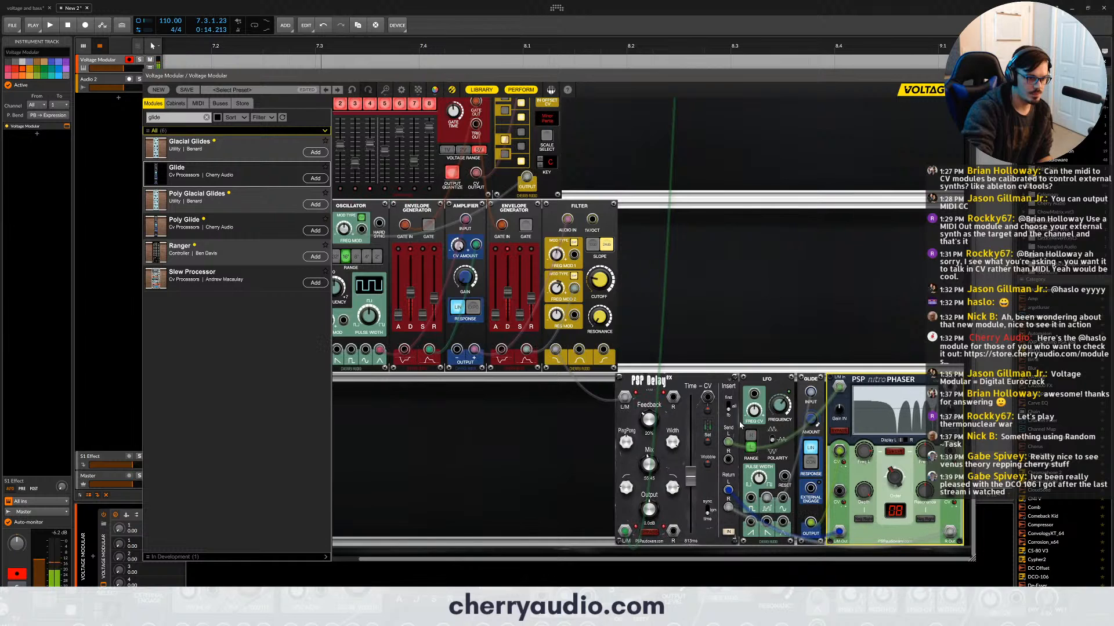
{"action": "left_click_drag", "start_coordinate": [729, 459], "coordinate": [950, 387]}
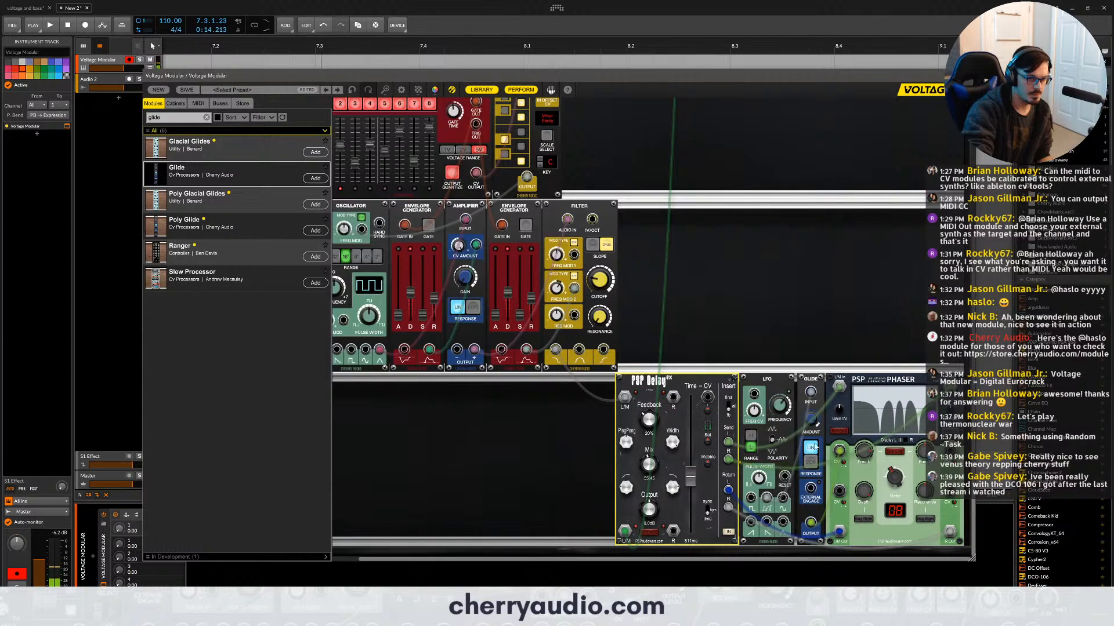
{"action": "left_click", "coordinate": [894, 452]}
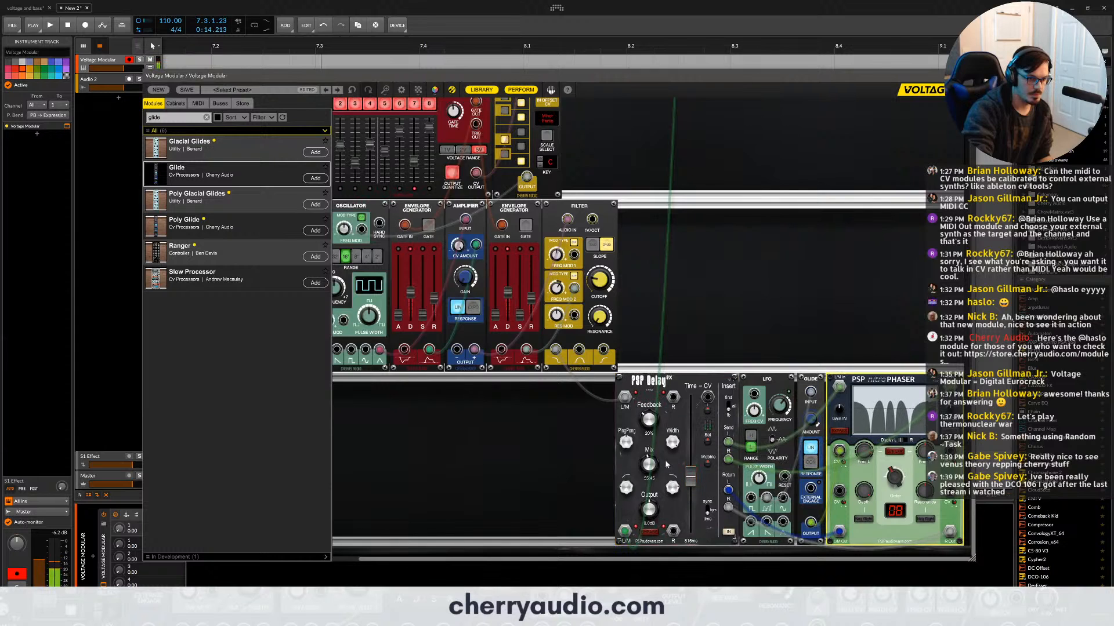
- Adjust the delay's mix and ping-pong amount, and patch its right output to main output 1R
{"action": "left_click_drag", "start_coordinate": [649, 464], "coordinate": [649, 401]}
{"action": "left_click_drag", "start_coordinate": [626, 441], "coordinate": [626, 428]}
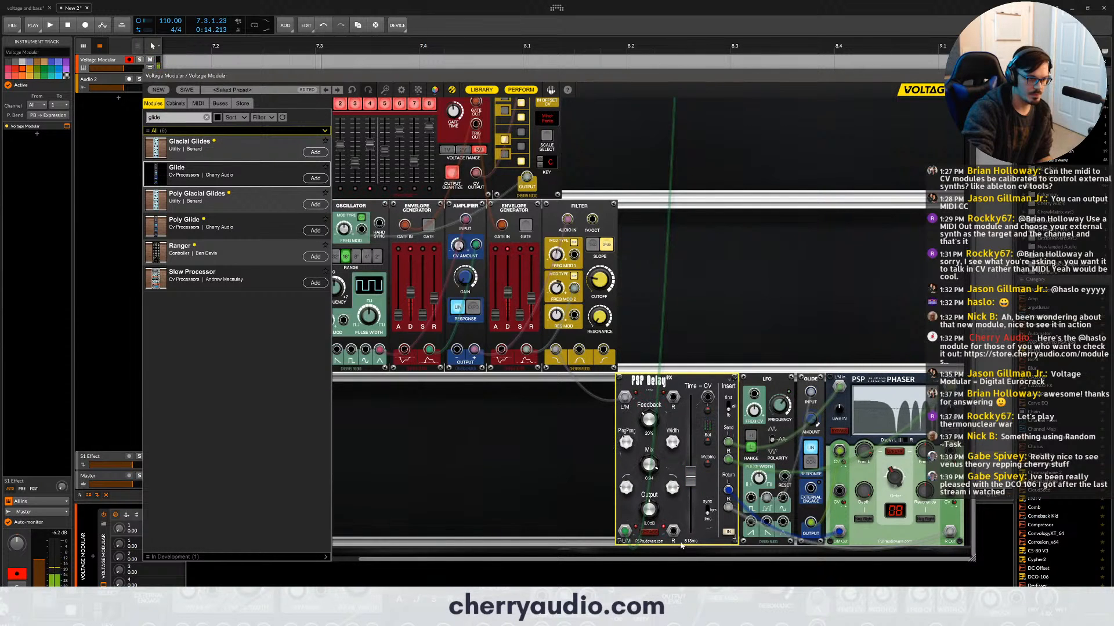
{"action": "left_click_drag", "start_coordinate": [673, 530], "coordinate": [682, 127]}
{"action": "scroll", "coordinate": [788, 374], "scroll_direction": "down", "scroll_amount": 3}
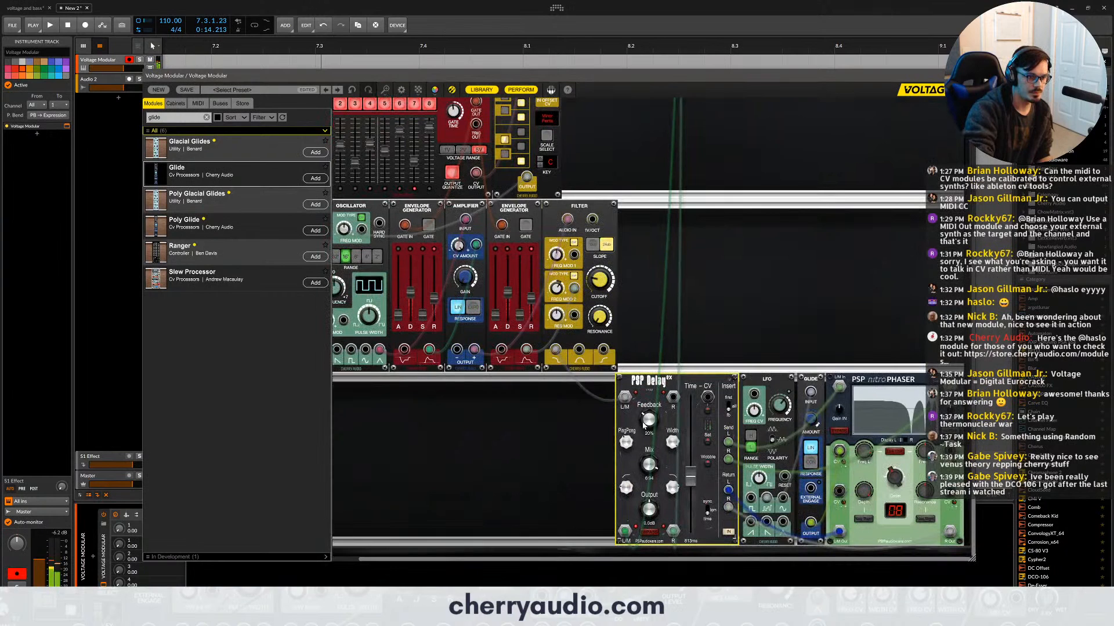
{"action": "left_click_drag", "start_coordinate": [648, 462], "coordinate": [650, 499]}
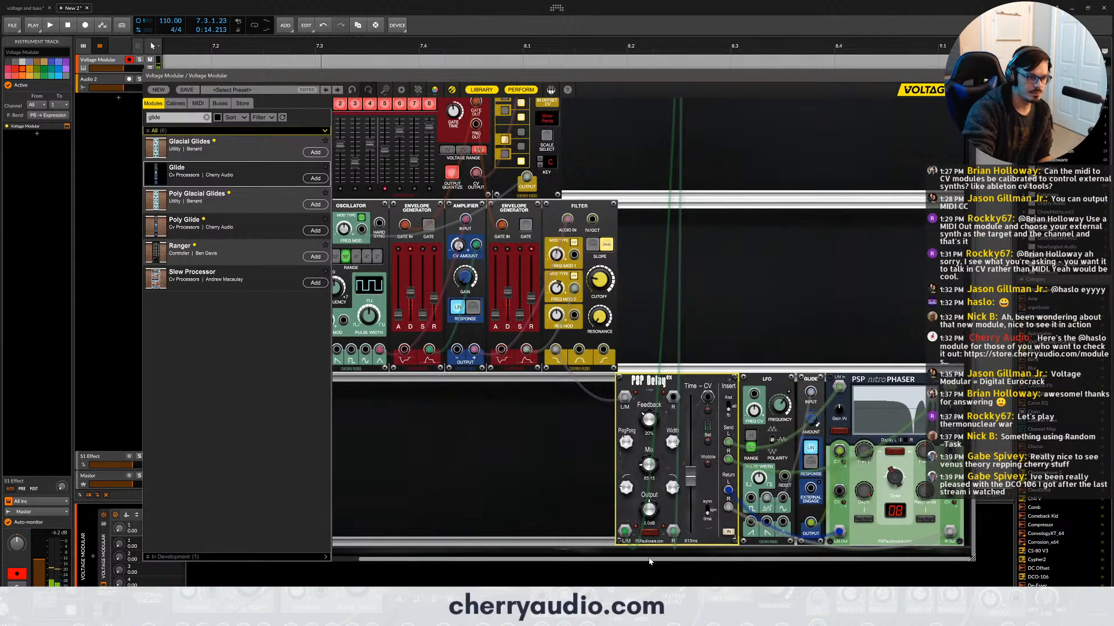
- Stop the eight-step sequencer and assign its start and stop buttons to perform buttons 1 and 2
{"action": "left_click_drag", "start_coordinate": [650, 559], "coordinate": [570, 564]}
{"action": "scroll", "coordinate": [557, 242], "scroll_direction": "up", "scroll_amount": 2}
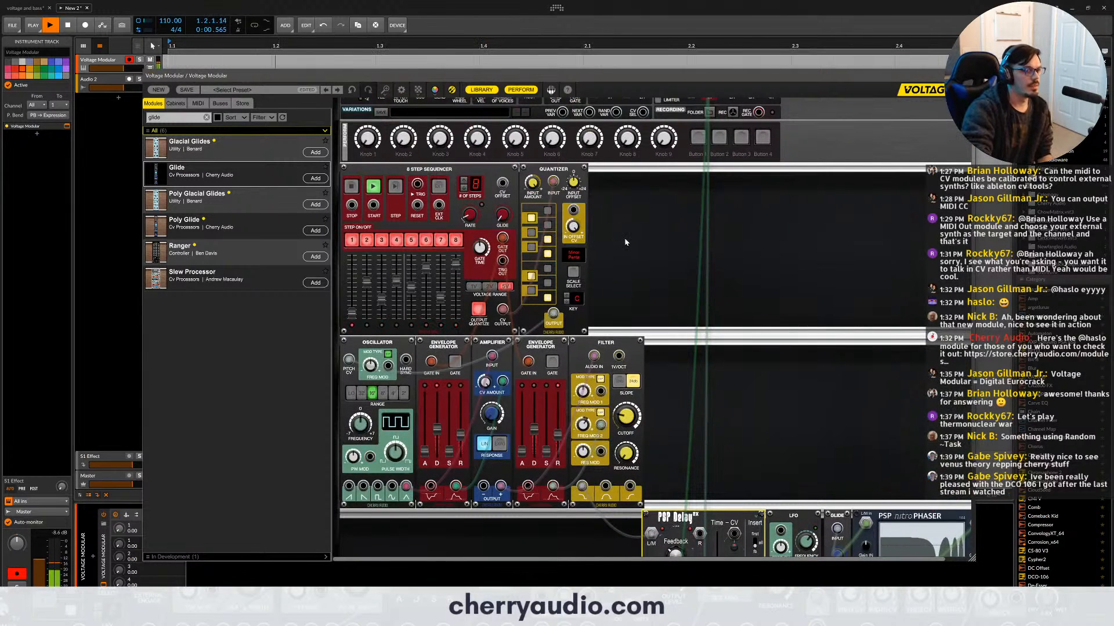
{"action": "scroll", "coordinate": [557, 244], "scroll_direction": "down", "scroll_amount": 1}
{"action": "scroll", "coordinate": [416, 188], "scroll_direction": "up", "scroll_amount": 1}
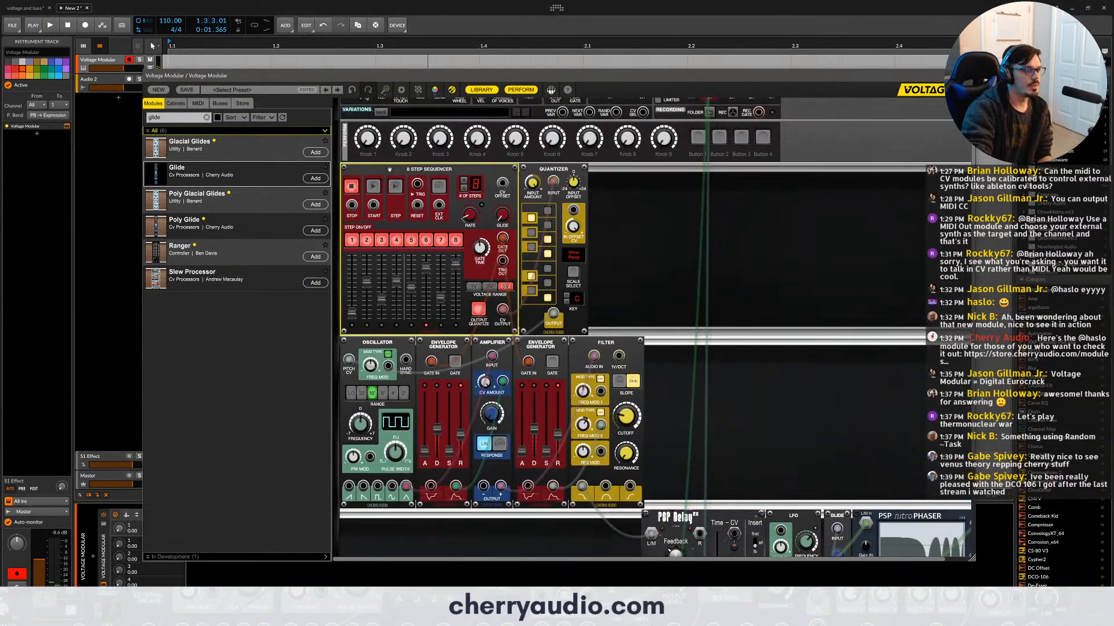
{"action": "scroll", "coordinate": [377, 189], "scroll_direction": "up", "scroll_amount": 1}
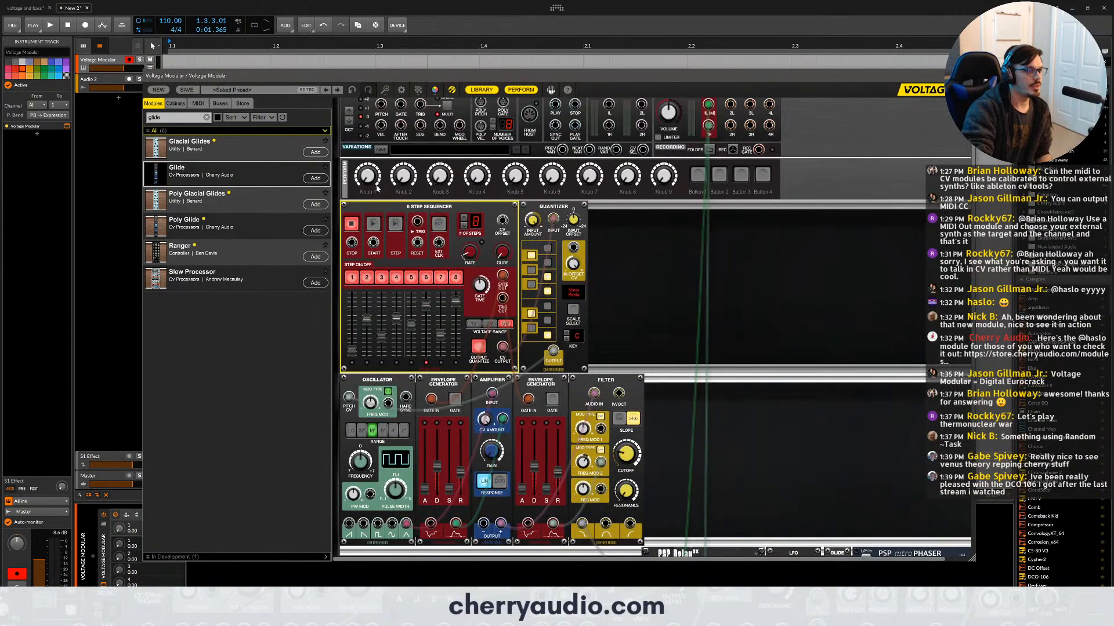
{"action": "right_click", "coordinate": [378, 225]}
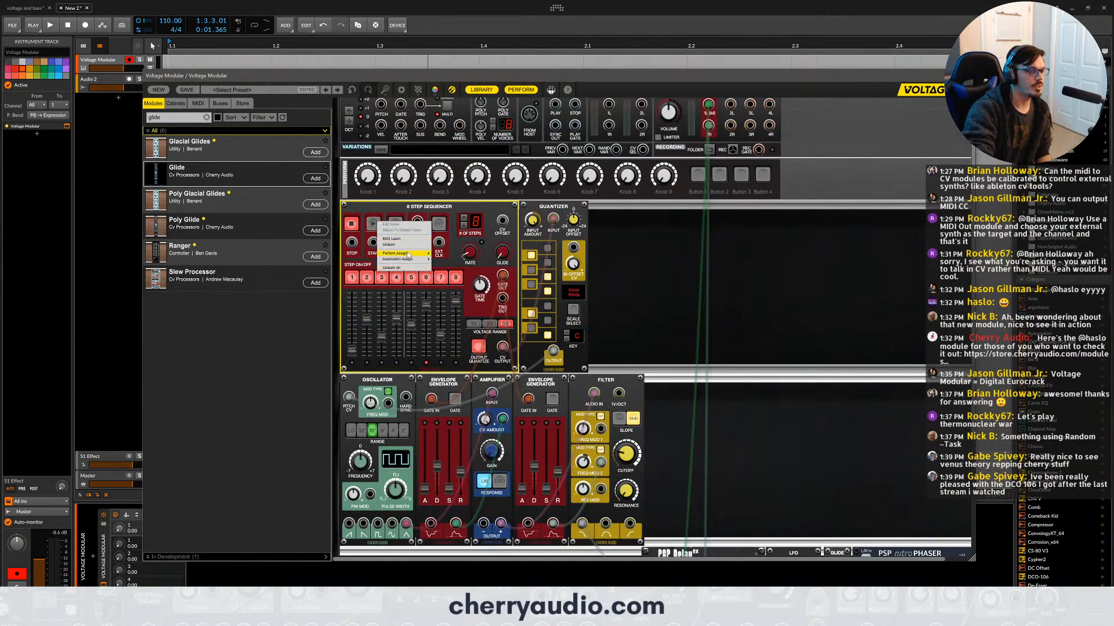
{"action": "mouse_move", "coordinate": [408, 254]}
{"action": "left_click", "coordinate": [442, 263]}
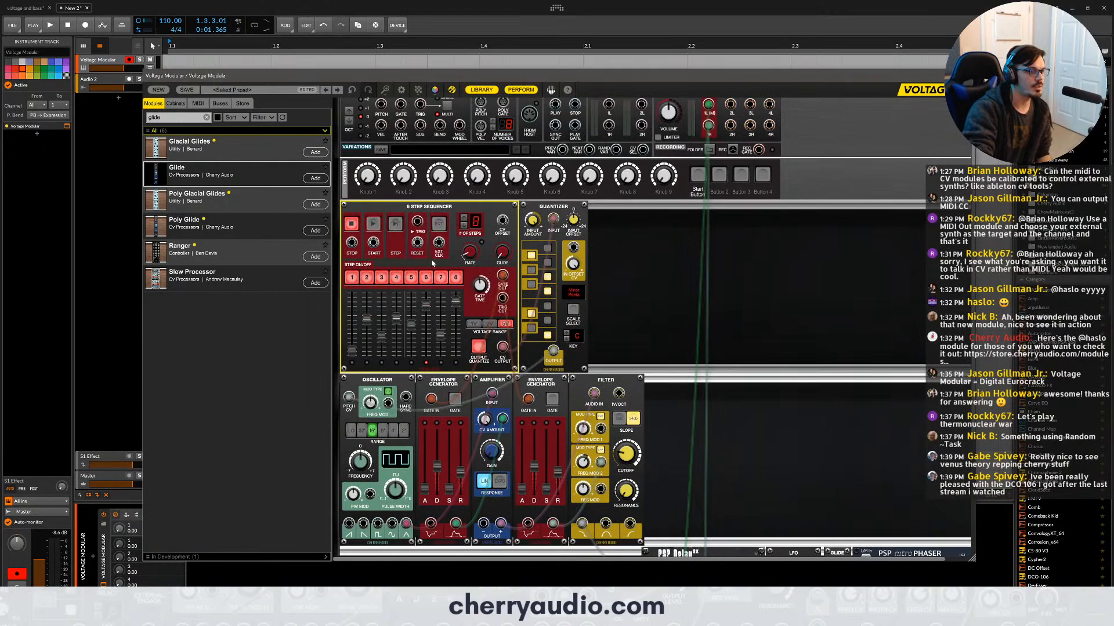
{"action": "right_click", "coordinate": [354, 234]}
{"action": "mouse_move", "coordinate": [377, 266]}
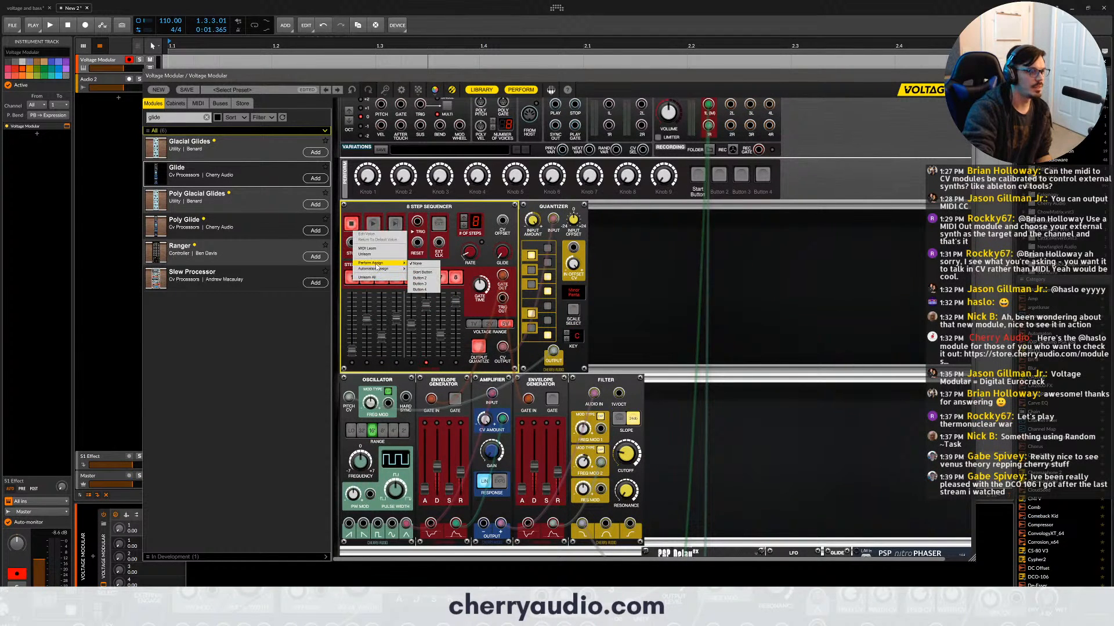
{"action": "left_click", "coordinate": [419, 279]}
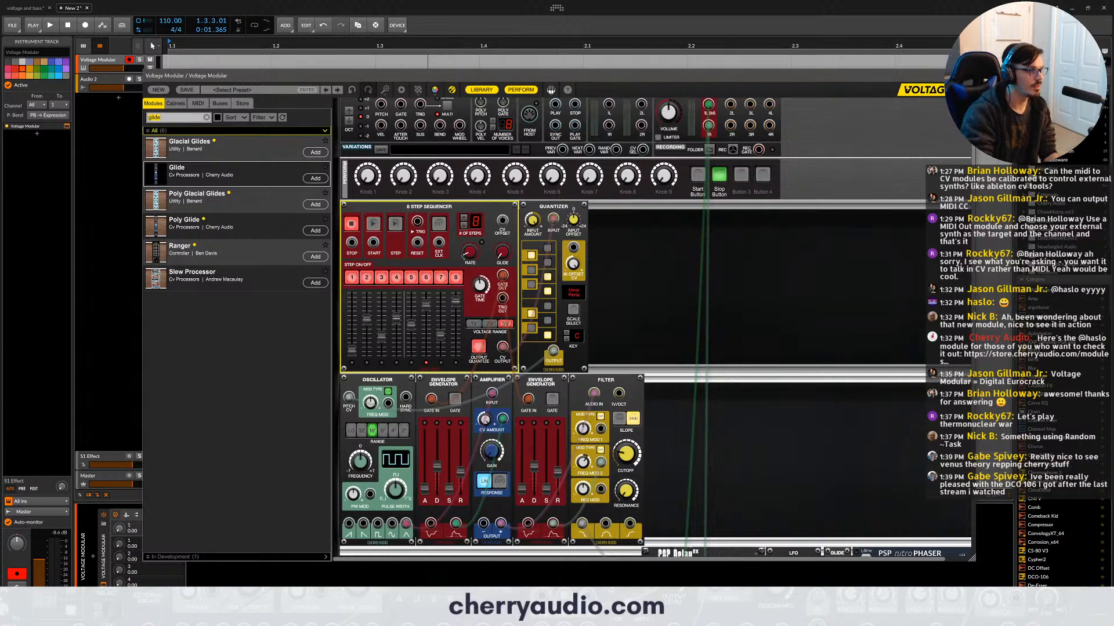
- Search the library for "random task" and add the Random Task module before the oscillator
{"action": "type", "text": "random"}
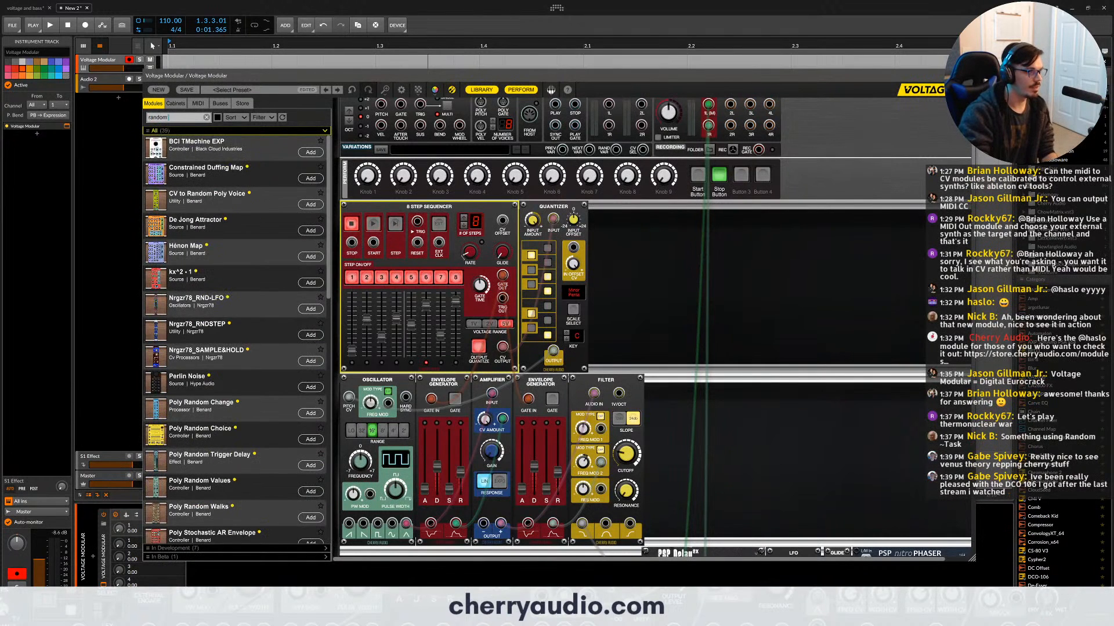
{"action": "type", "text": " task"}
{"action": "left_click_drag", "start_coordinate": [190, 145], "coordinate": [375, 384]}
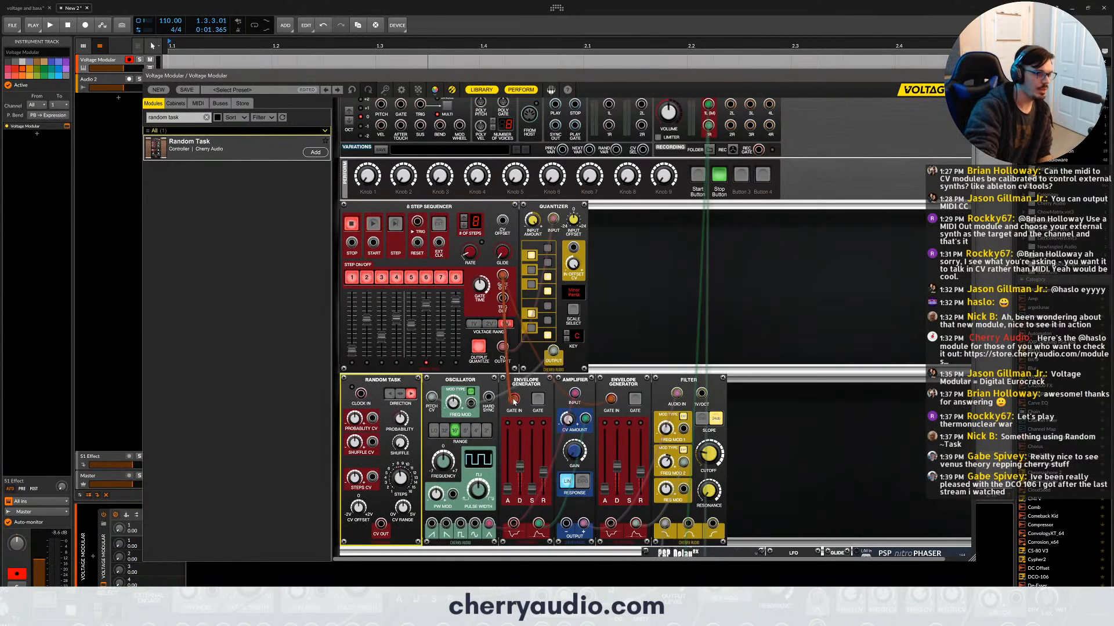
- Patch the sequencer's gate output to Random Task's clock input, and Random Task's CV output to both envelope generators' gate inputs
{"action": "left_click", "coordinate": [504, 396]}
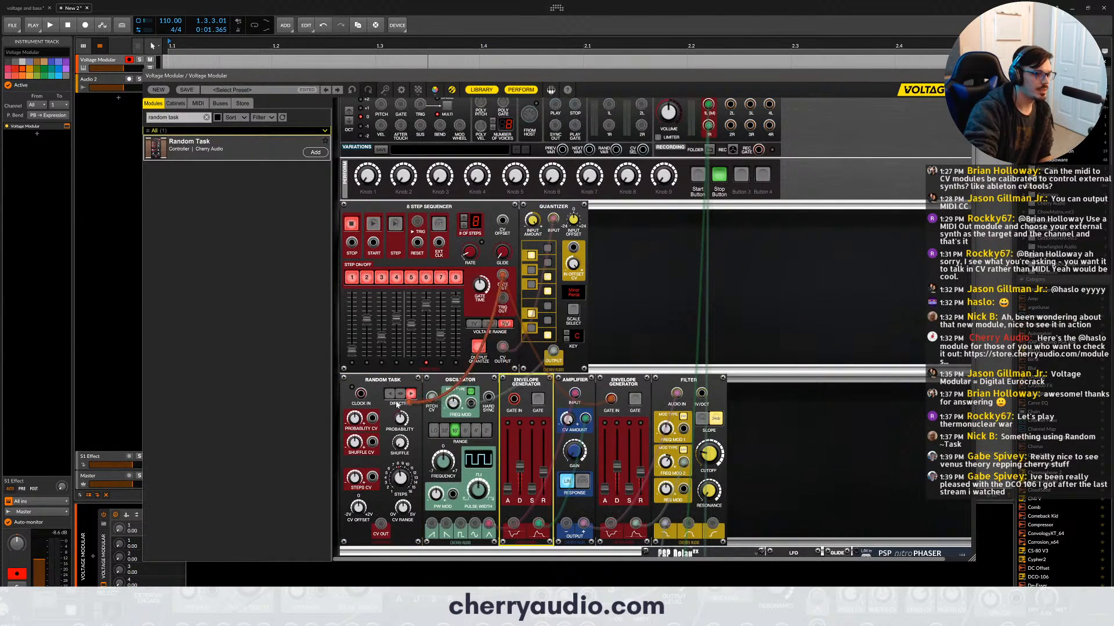
{"action": "left_click", "coordinate": [615, 418]}
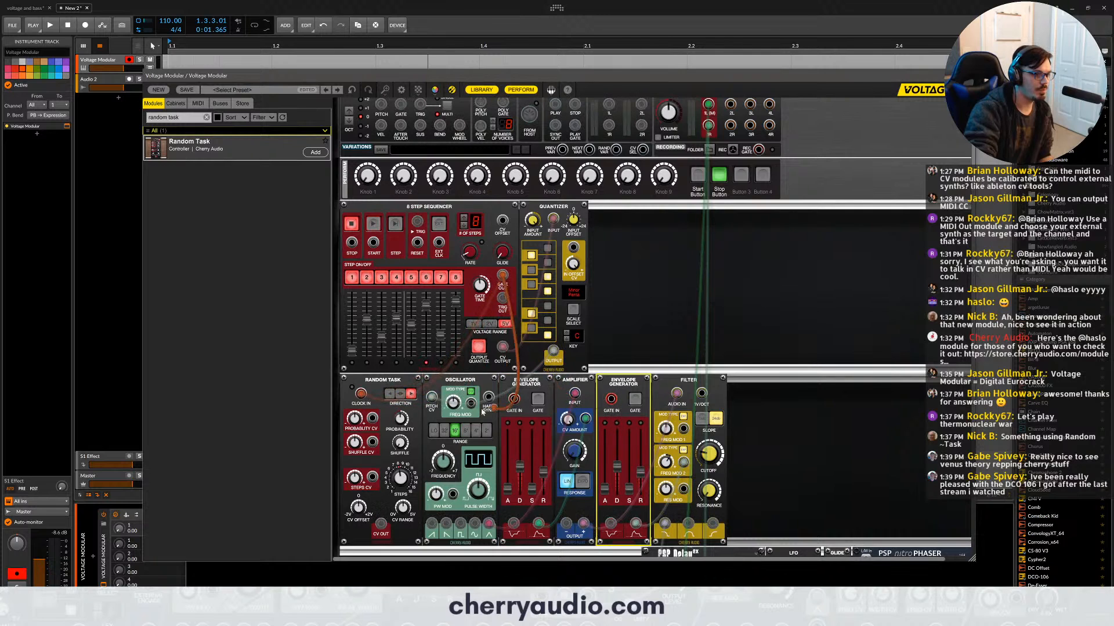
{"action": "left_click_drag", "start_coordinate": [502, 275], "coordinate": [621, 341]}
{"action": "left_click_drag", "start_coordinate": [611, 399], "coordinate": [380, 524]}
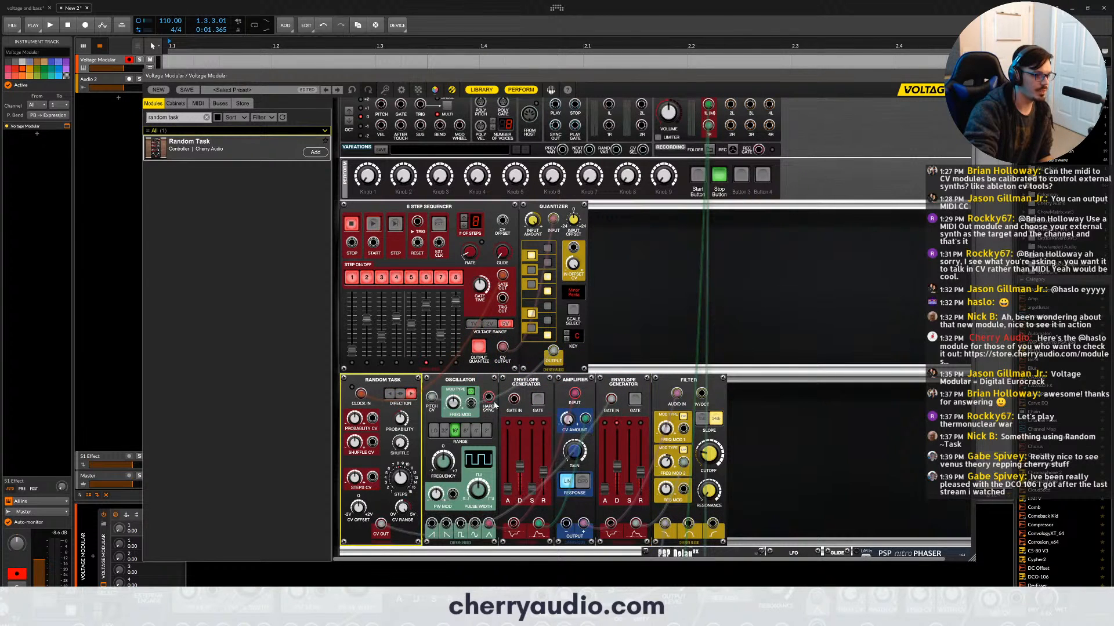
{"action": "left_click_drag", "start_coordinate": [514, 399], "coordinate": [382, 524]}
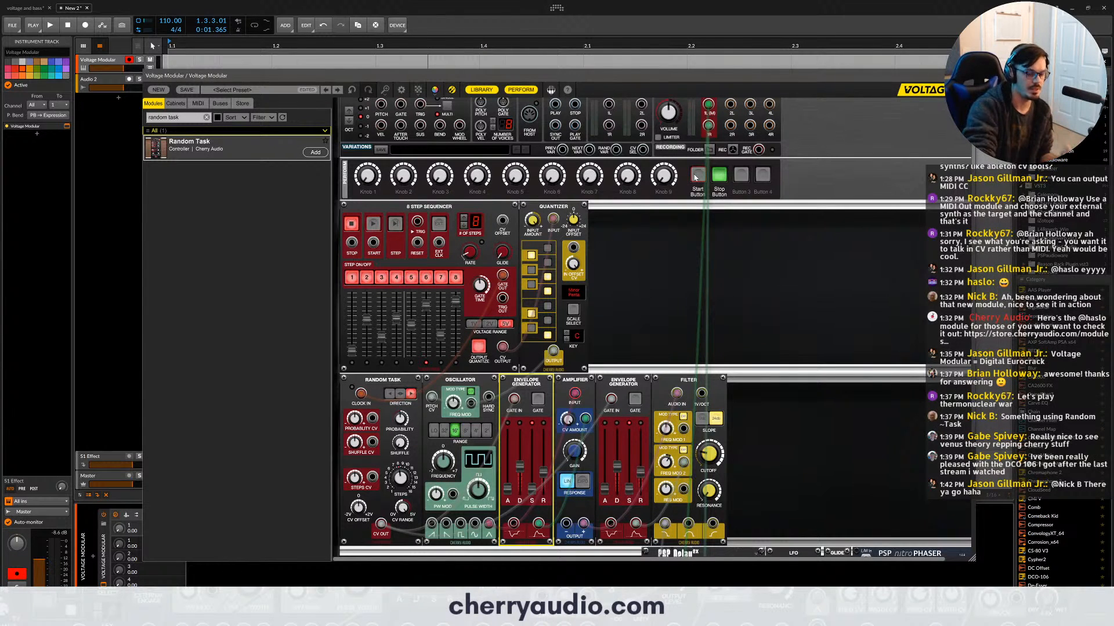
- Start the eight-step sequencer, lengthen the decay on both envelope generators, and set the filter envelope's release to about 1308 ms
{"action": "left_click", "coordinate": [696, 175]}
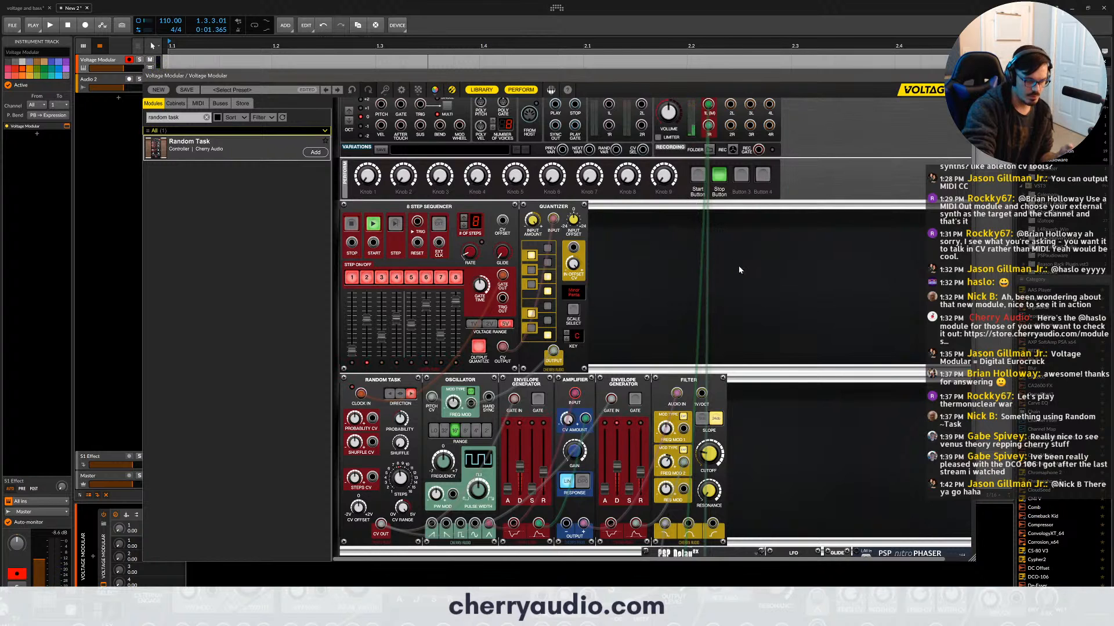
{"action": "scroll", "coordinate": [740, 268], "scroll_direction": "down", "scroll_amount": 2}
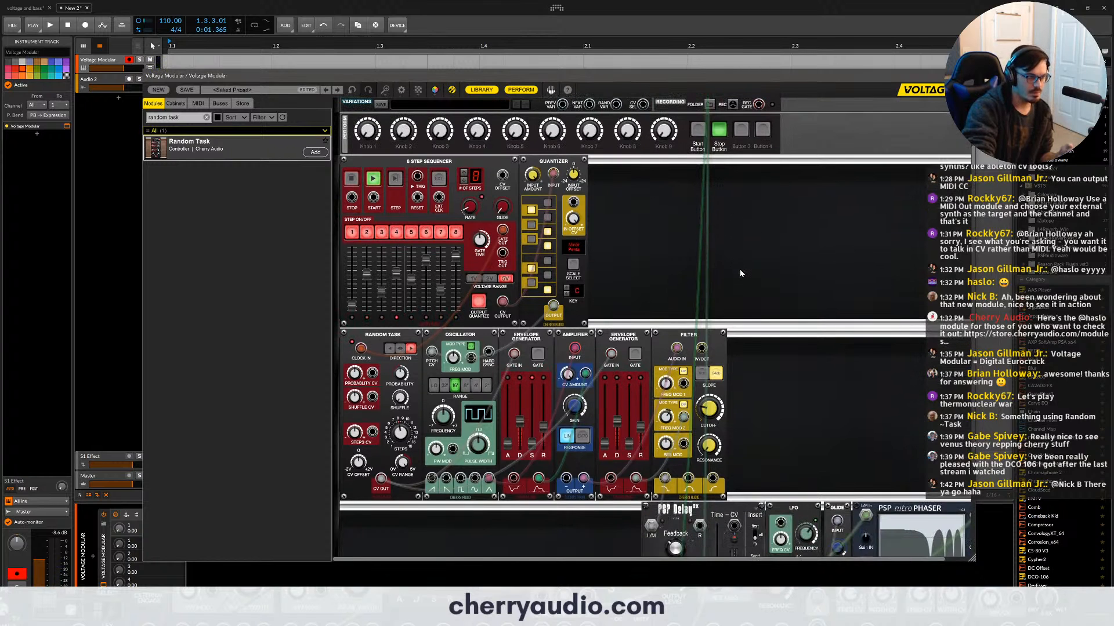
{"action": "left_click", "coordinate": [520, 416]}
{"action": "left_click_drag", "start_coordinate": [521, 416], "coordinate": [520, 409]}
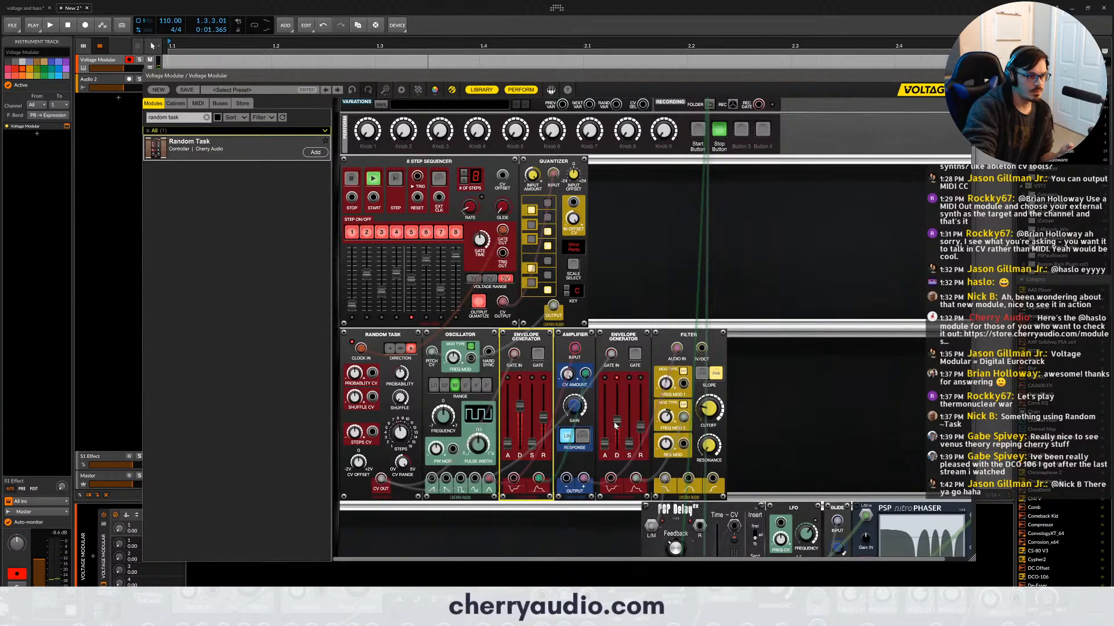
{"action": "left_click_drag", "start_coordinate": [617, 421], "coordinate": [641, 420]}
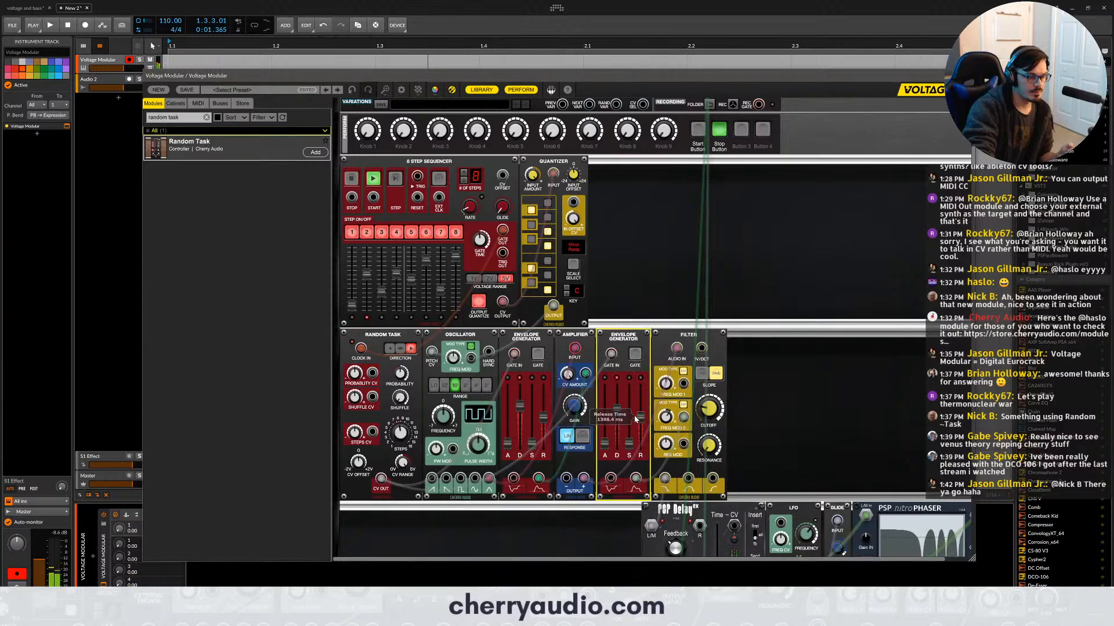
- Move the PSP Delay, LFO, glide and phaser modules together up to the row right after the filter
{"action": "scroll", "coordinate": [635, 420], "scroll_direction": "down", "scroll_amount": 3}
{"action": "scroll", "coordinate": [635, 419], "scroll_direction": "down", "scroll_amount": 1}
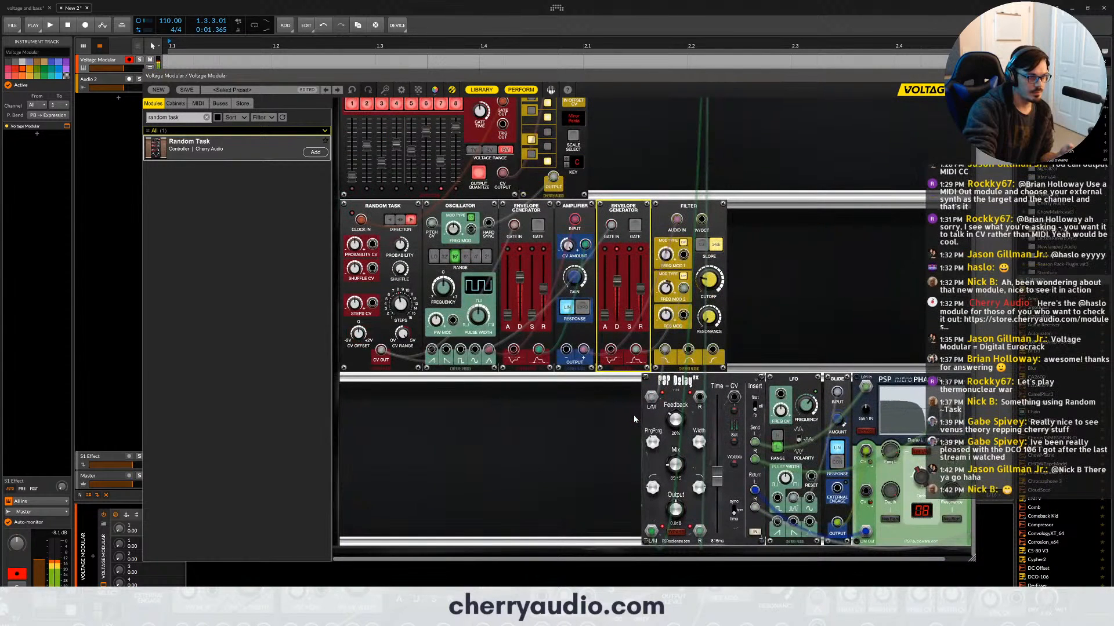
{"action": "left_click_drag", "start_coordinate": [601, 398], "coordinate": [869, 391]}
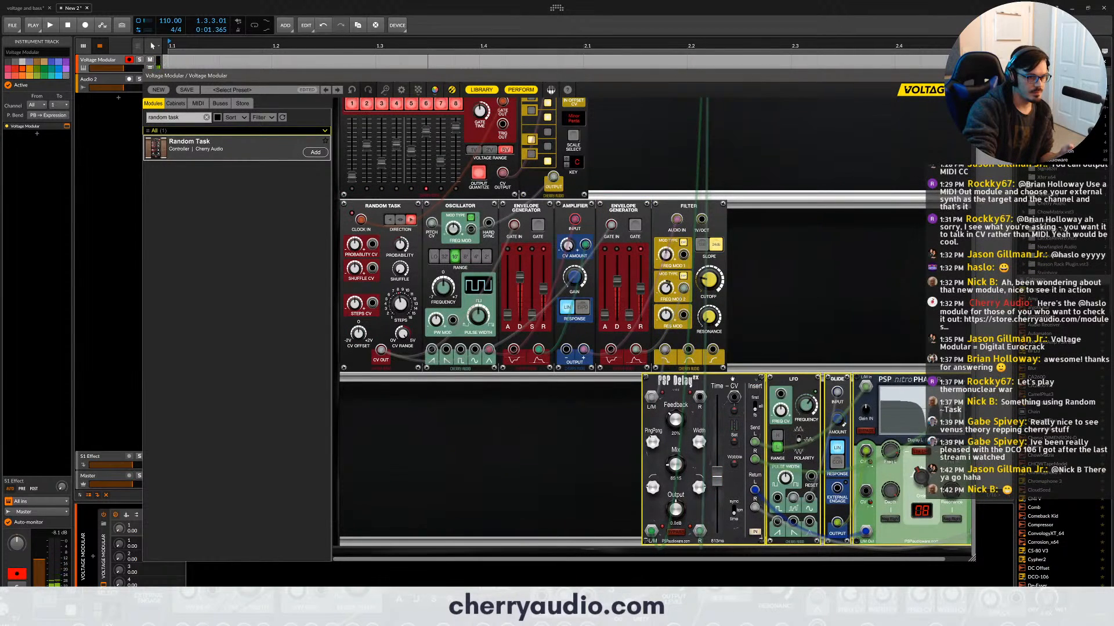
{"action": "left_click_drag", "start_coordinate": [721, 413], "coordinate": [807, 245]}
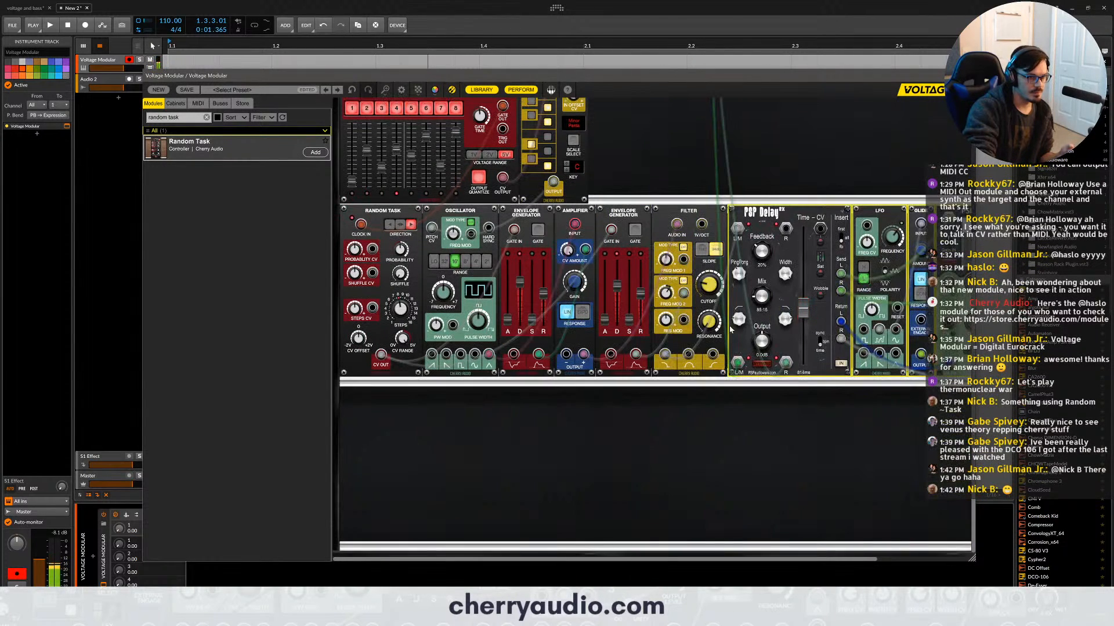
{"action": "scroll", "coordinate": [646, 398], "scroll_direction": "down", "scroll_amount": 2}
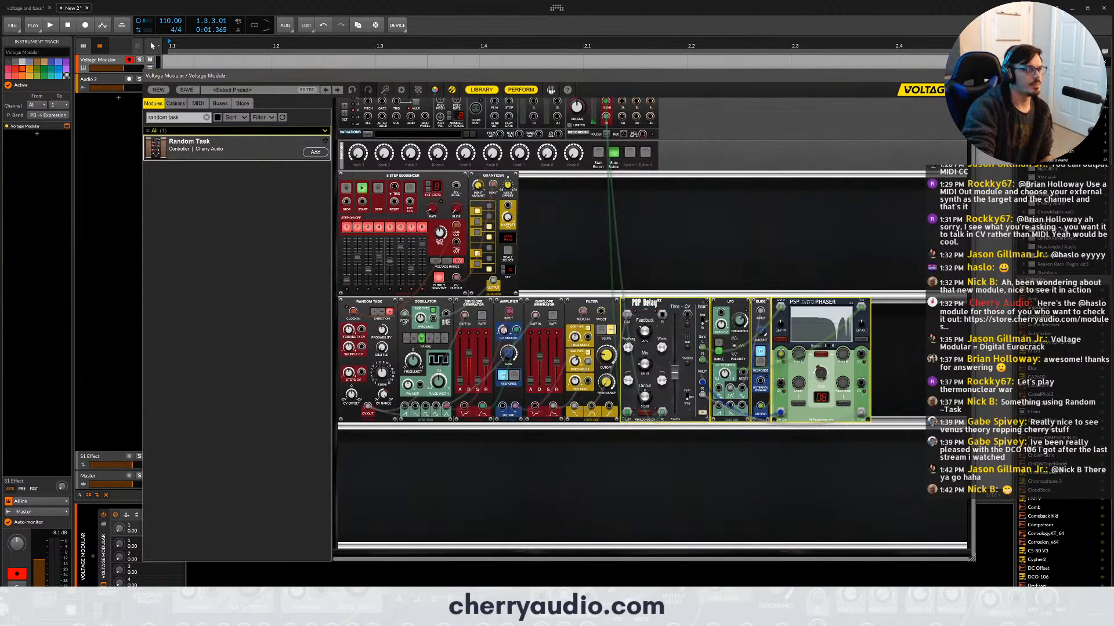
- Add a second Random Task at the start of the empty third row and place a copy of the quantizer beside it
{"action": "left_click", "coordinate": [174, 117]}
{"action": "double_click", "coordinate": [202, 161]}
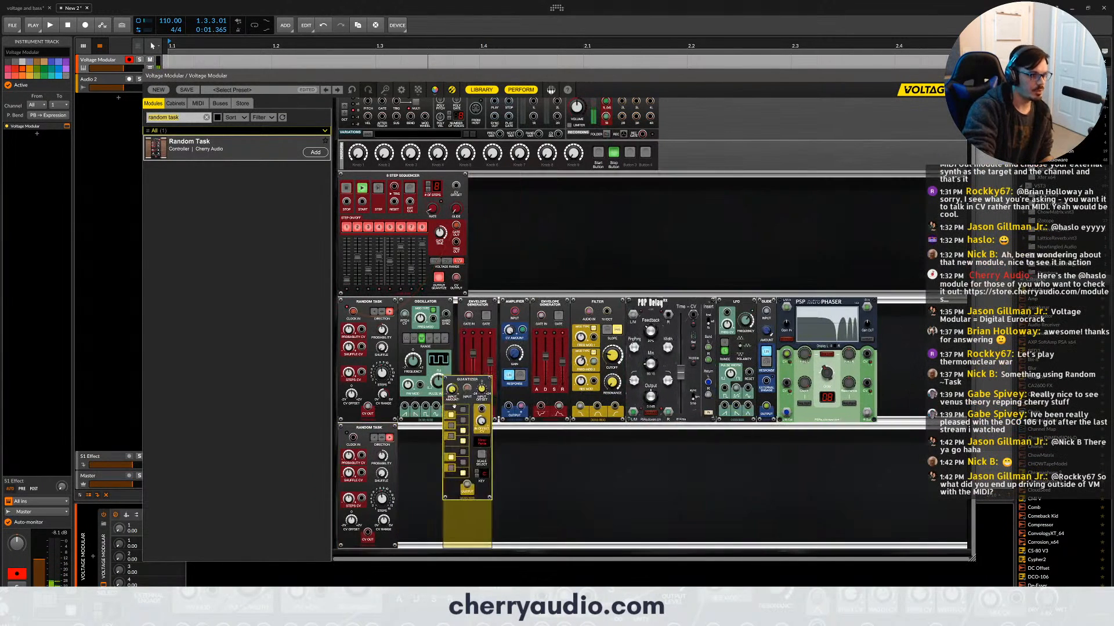
{"action": "left_click", "coordinate": [487, 191]}
{"action": "key", "text": "super"}
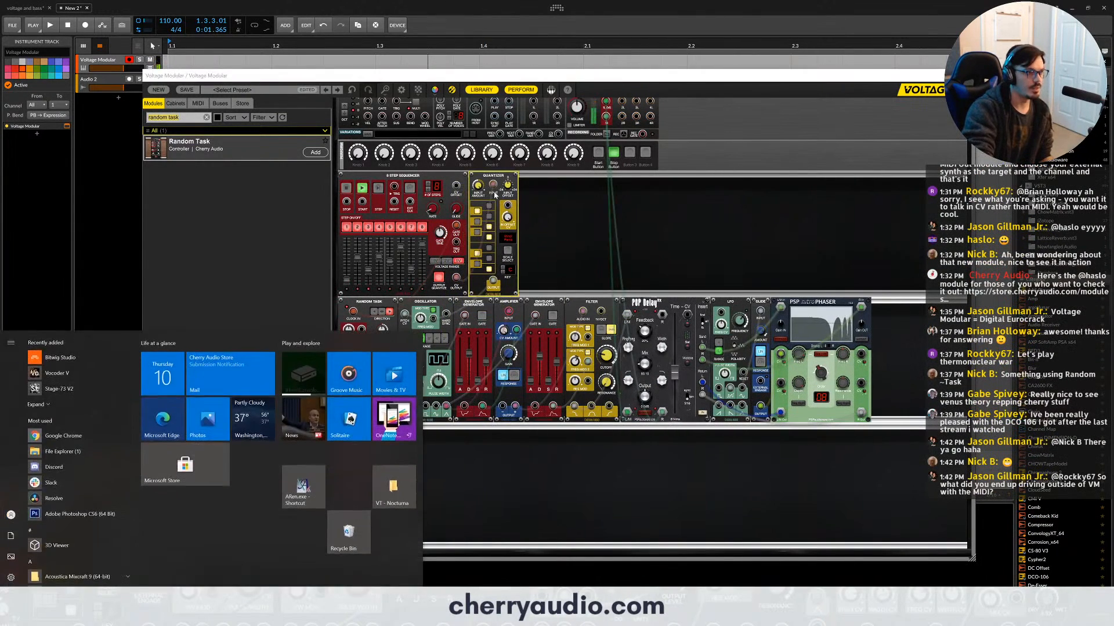
{"action": "key", "text": "super"}
{"action": "left_click_drag", "start_coordinate": [506, 178], "coordinate": [449, 443]}
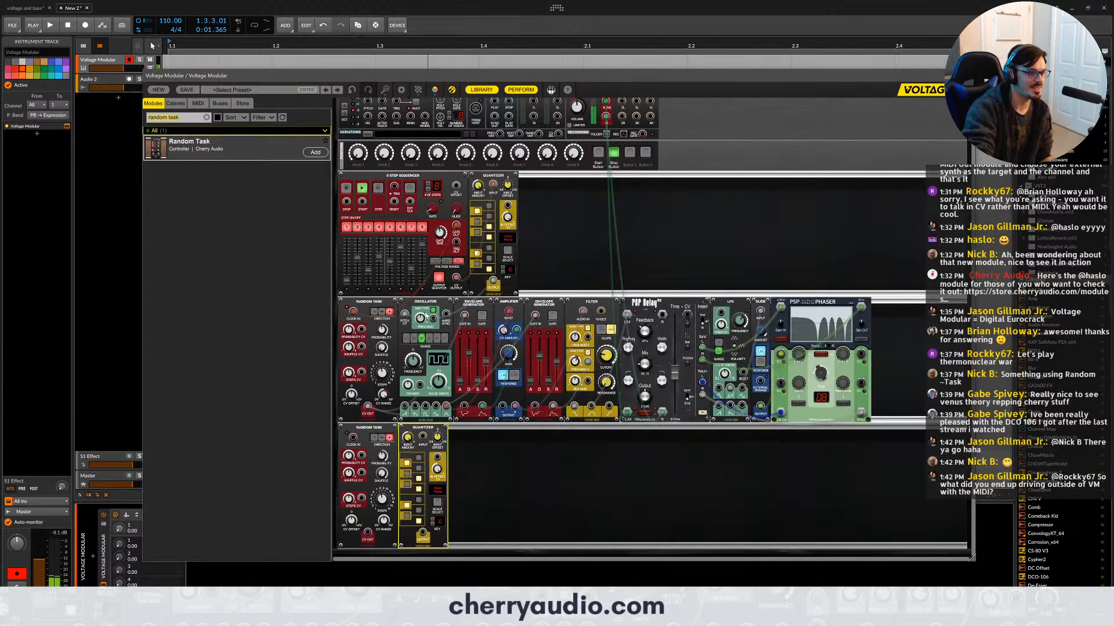
- Copy the oscillator, an envelope generator and the amplifier into the third row after the quantizer
{"action": "left_click", "coordinate": [425, 303]}
{"action": "left_click", "coordinate": [507, 305]}
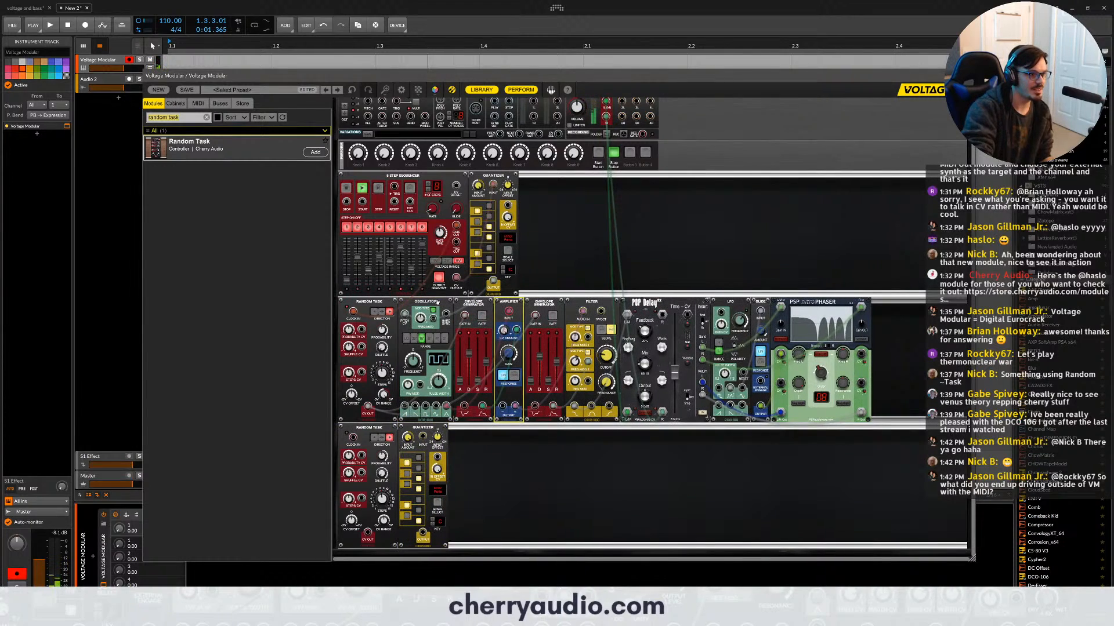
{"action": "left_click", "coordinate": [436, 302], "text": "shift"}
{"action": "left_click_drag", "start_coordinate": [446, 315], "coordinate": [502, 438]}
{"action": "left_click", "coordinate": [592, 475]}
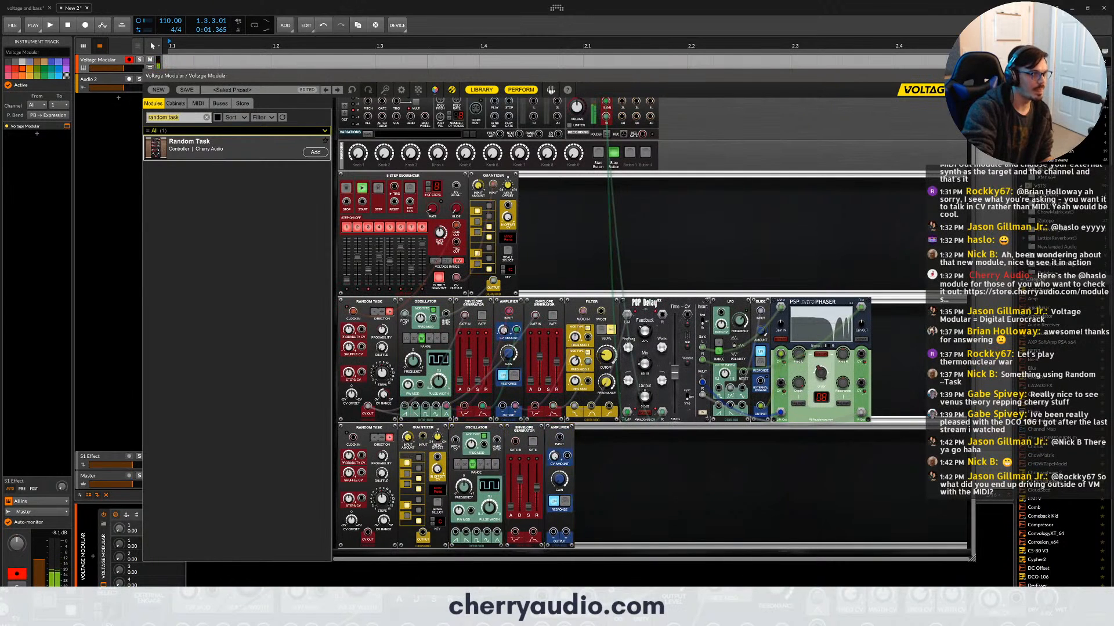
- Search the library for "sync" and insert the Sync Divider module before the second Random Task
{"action": "left_click", "coordinate": [174, 117]}
{"action": "type", "text": "sy"}
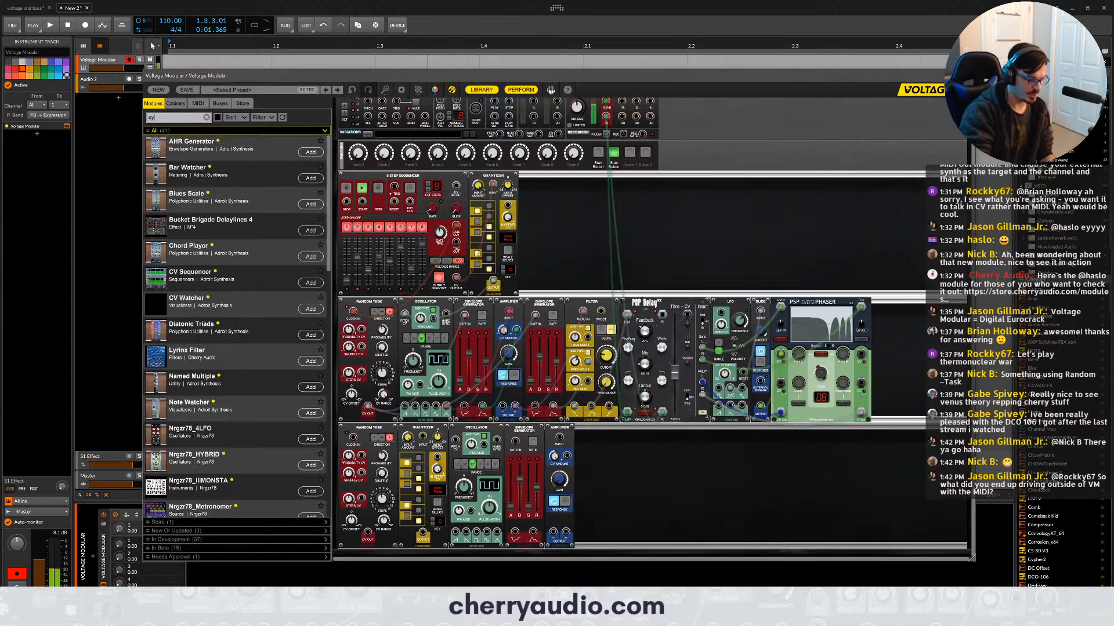
{"action": "type", "text": "nc"}
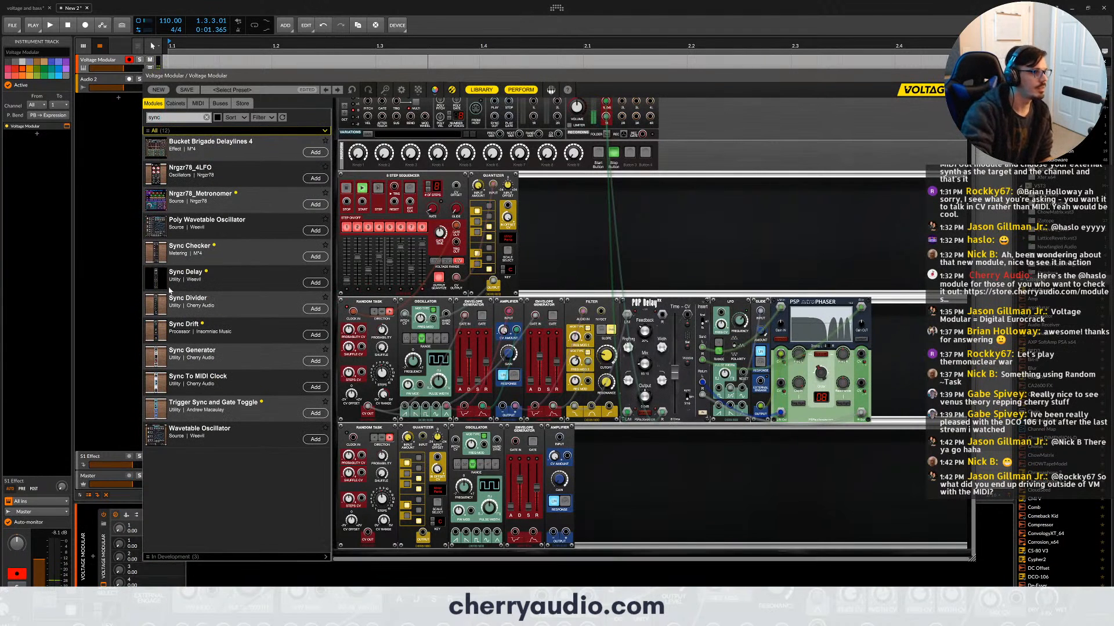
{"action": "left_click_drag", "start_coordinate": [186, 302], "coordinate": [345, 426]}
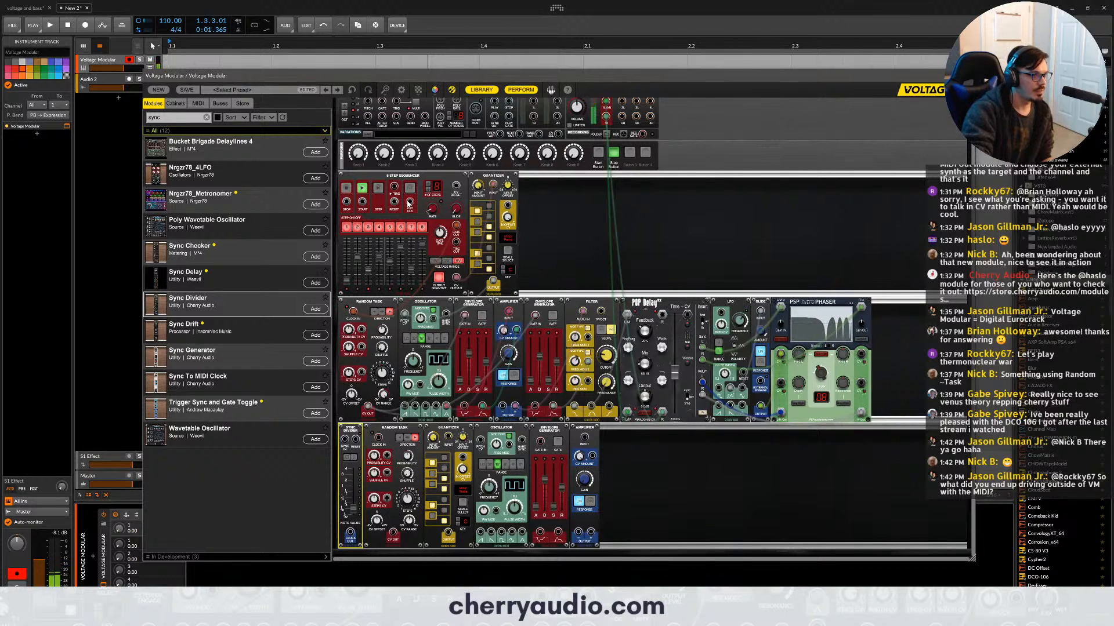
- Stop the running eight-step sequencer
{"action": "key", "text": "space"}
{"action": "left_click", "coordinate": [599, 155]}
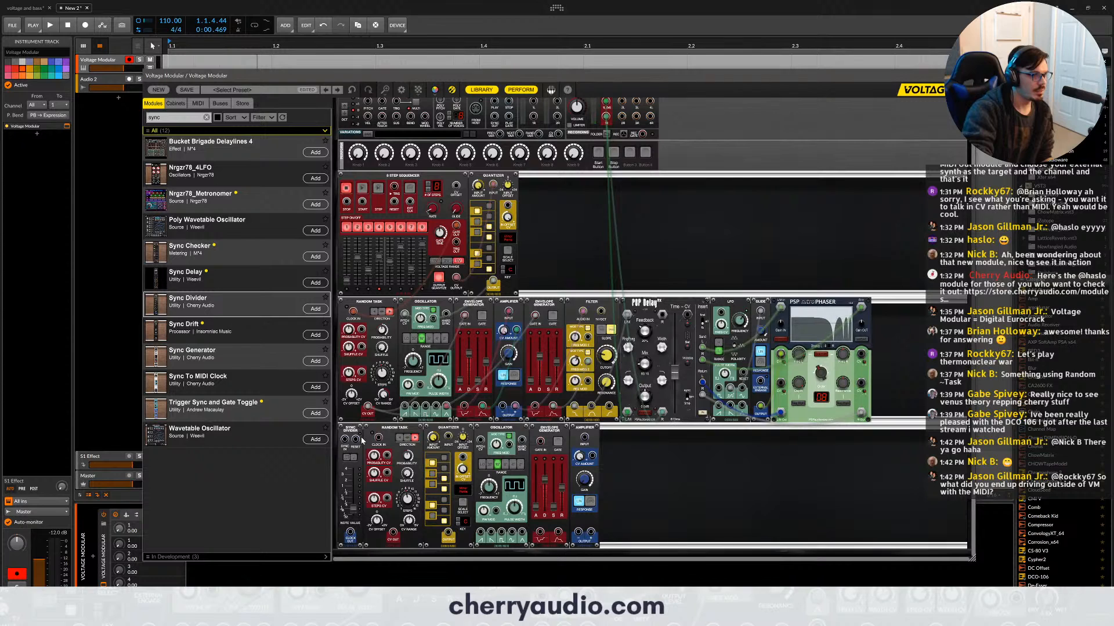
{"action": "left_click", "coordinate": [353, 432]}
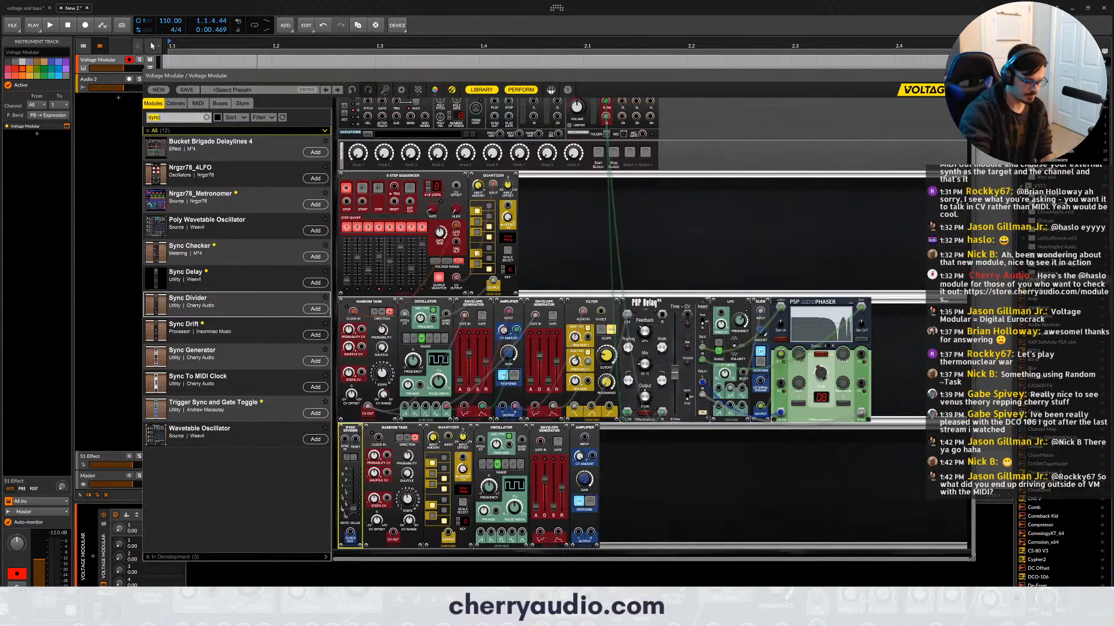
- Search the library for "stereo mix" and add the Six-Input Stereo Mixer to the sequencer row above the delay
{"action": "key", "text": "BackSpace"}
{"action": "key", "text": "BackSpace"}
{"action": "key", "text": "BackSpace"}
{"action": "key", "text": "BackSpace"}
{"action": "type", "text": "stereo mix"}
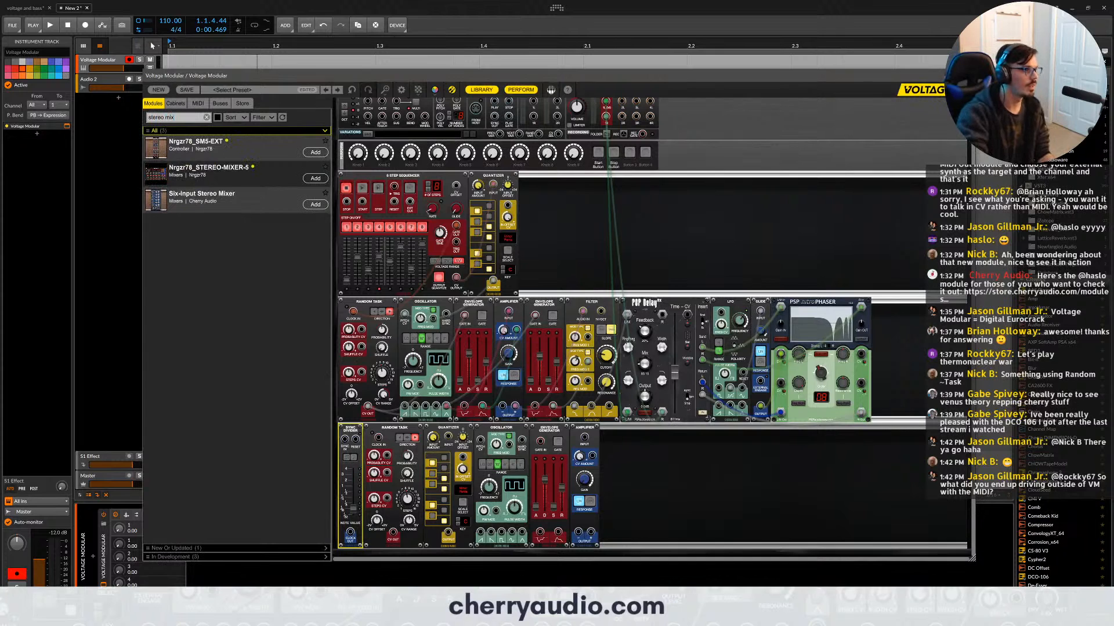
{"action": "left_click_drag", "start_coordinate": [217, 204], "coordinate": [643, 177]}
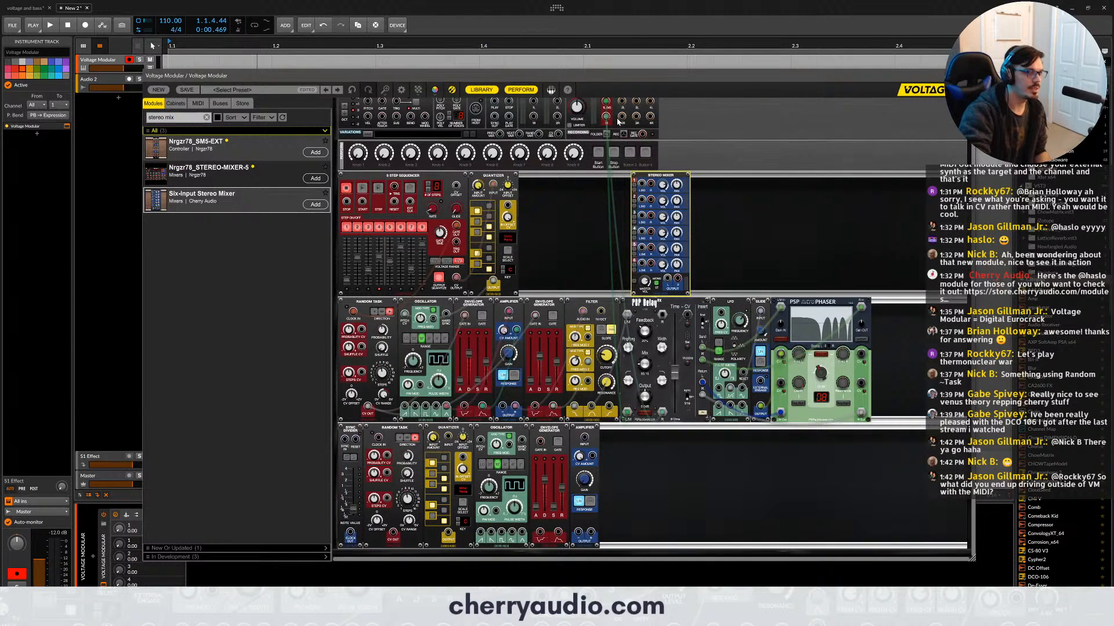
- Reroute the delay's left and right outputs into the stereo mixer's first input pair, and patch the mixer's outputs to main outputs 1L and 1R
{"action": "left_click_drag", "start_coordinate": [606, 103], "coordinate": [642, 184]}
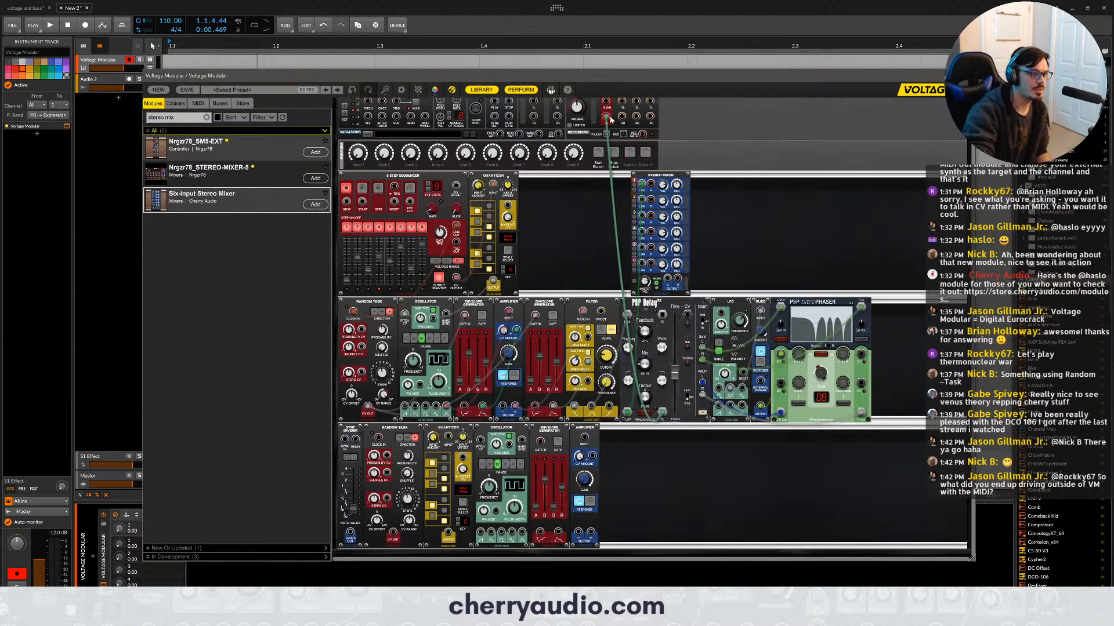
{"action": "left_click_drag", "start_coordinate": [606, 118], "coordinate": [651, 184]}
{"action": "mouse_move", "coordinate": [667, 279]}
{"action": "left_mouse_down"}
{"action": "mouse_move", "coordinate": [602, 111]}
{"action": "mouse_move", "coordinate": [629, 208]}
{"action": "mouse_move", "coordinate": [679, 297]}
{"action": "left_mouse_up"}
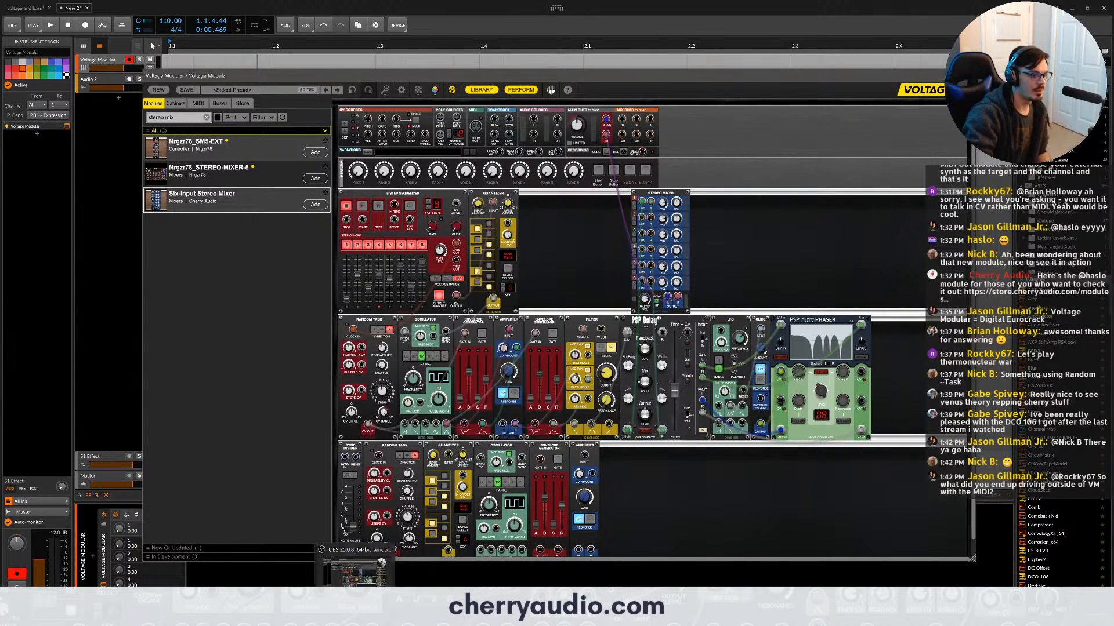
{"action": "left_click", "coordinate": [355, 617]}
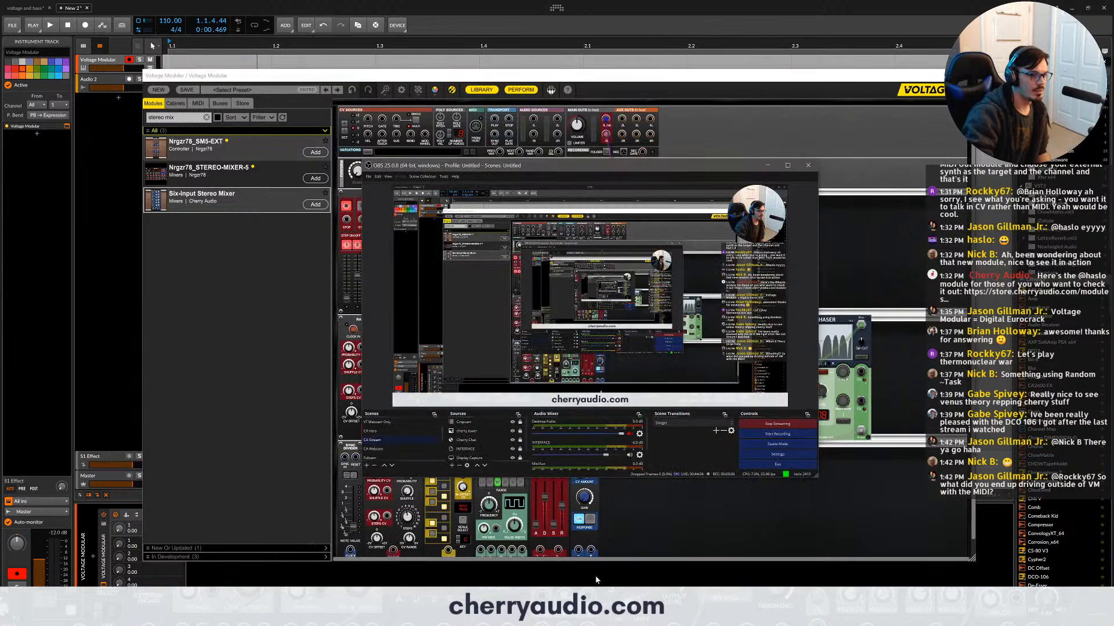
{"action": "left_click", "coordinate": [646, 554]}
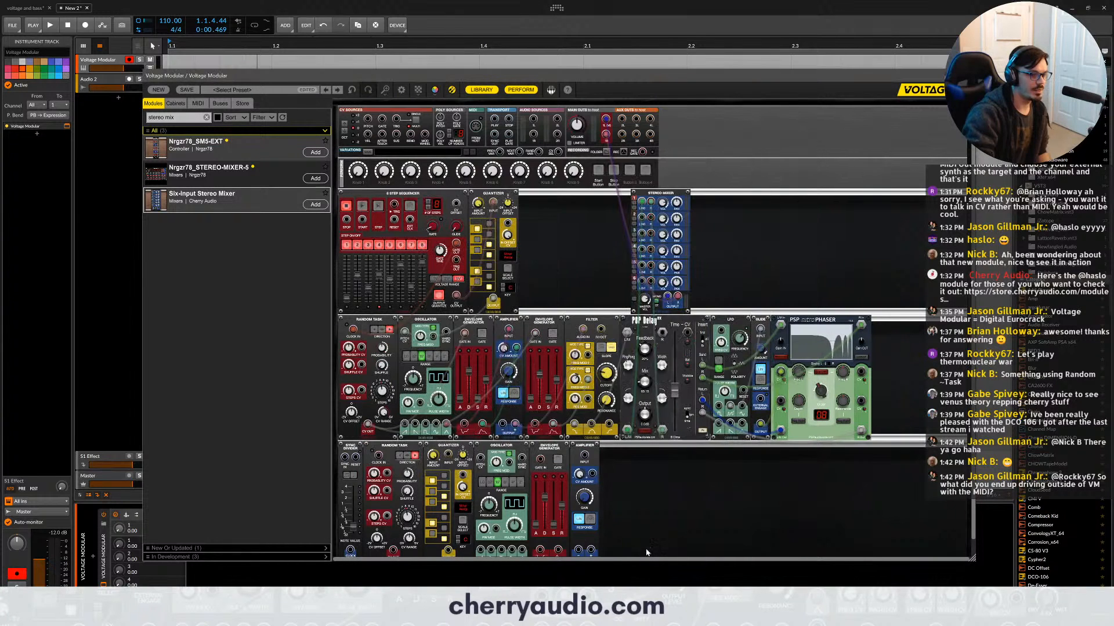
- Delete the Sync Divider module from the third row
{"action": "scroll", "coordinate": [740, 478], "scroll_direction": "down", "scroll_amount": 1}
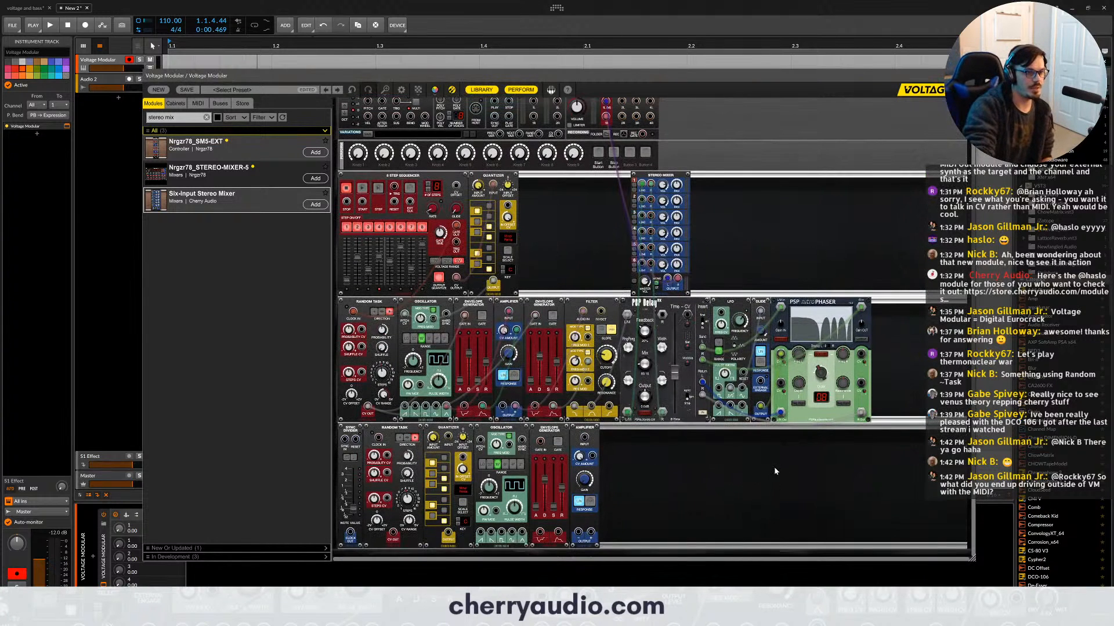
{"action": "left_click", "coordinate": [350, 430]}
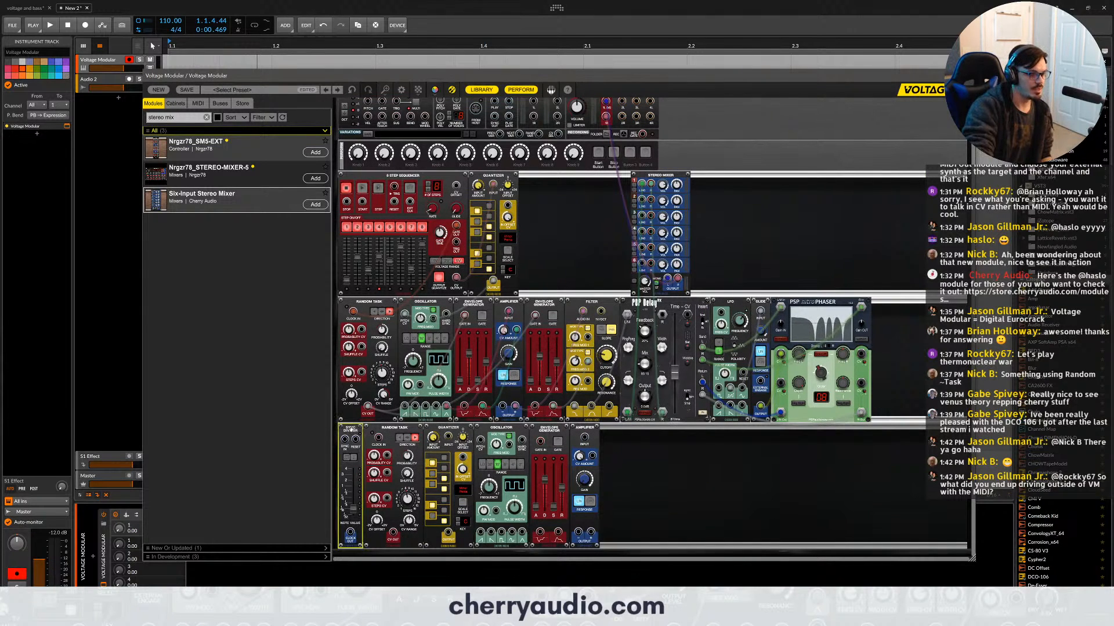
{"action": "key", "text": "Delete"}
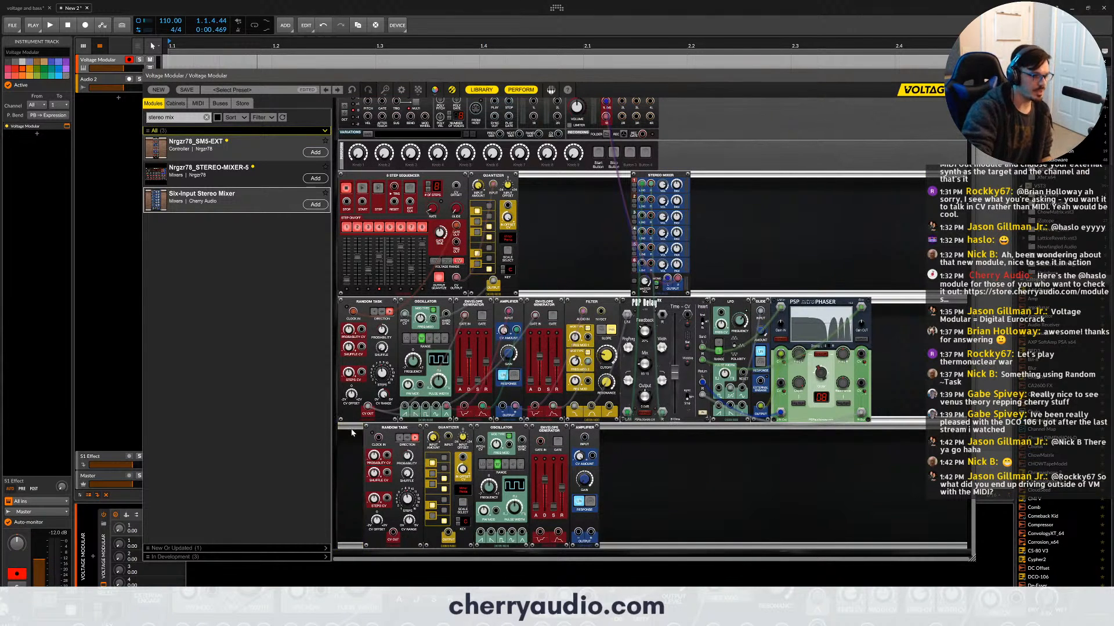
- Patch the sequencer's trigger output to the second Random Task's clock, and chain its CV output through the copied quantizer to the new oscillator's pitch
{"action": "left_click_drag", "start_coordinate": [378, 437], "coordinate": [459, 253]}
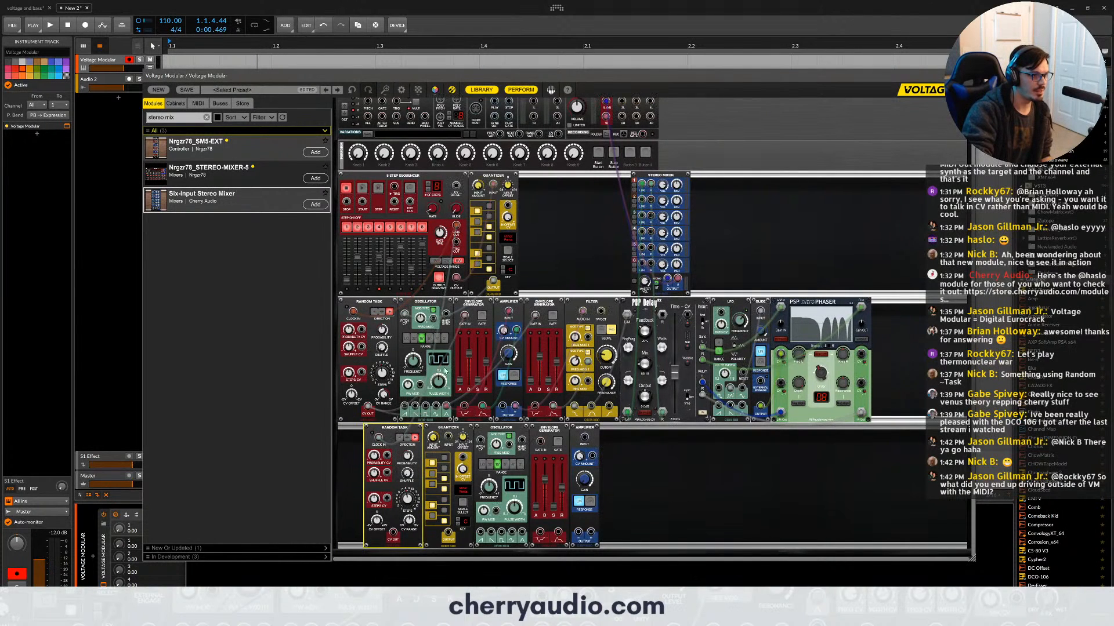
{"action": "left_click_drag", "start_coordinate": [411, 518], "coordinate": [404, 457]}
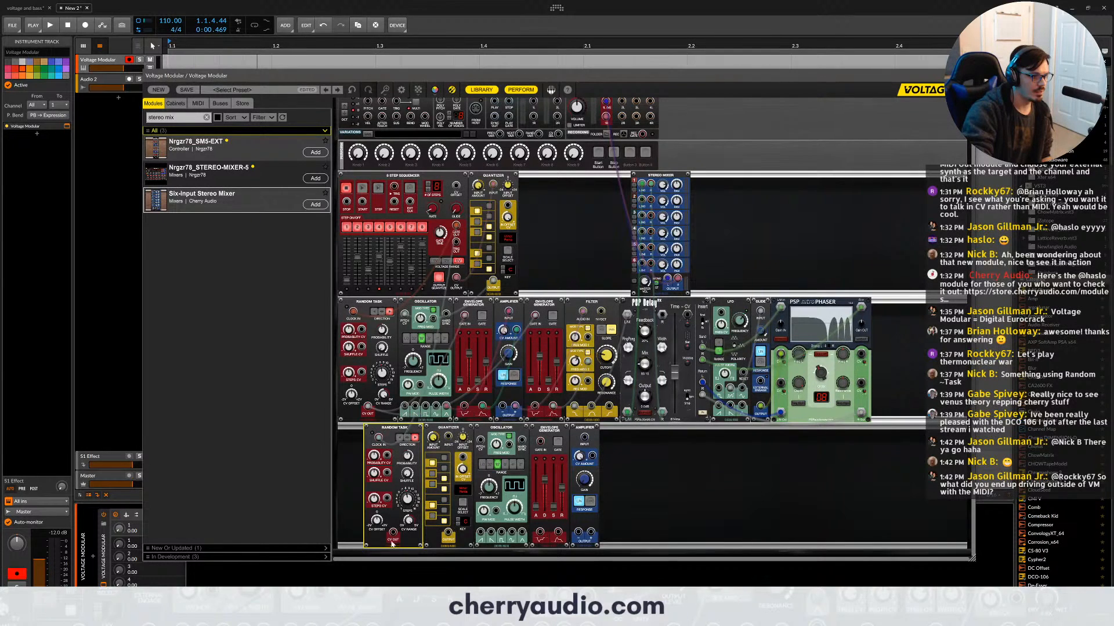
{"action": "left_click_drag", "start_coordinate": [393, 532], "coordinate": [449, 439]}
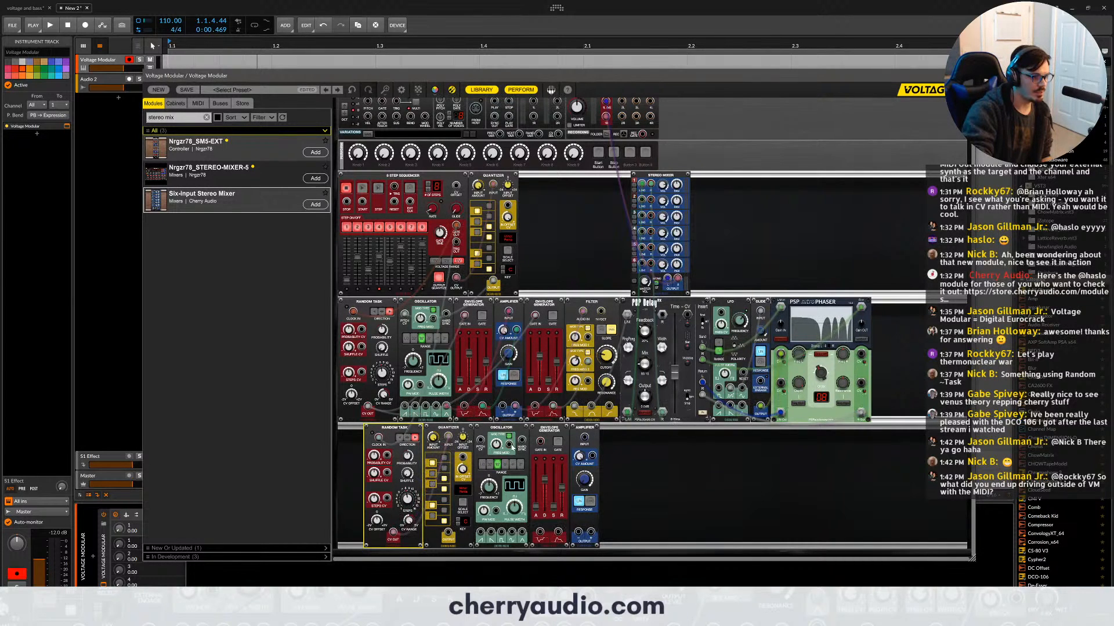
{"action": "left_click_drag", "start_coordinate": [541, 446], "coordinate": [479, 446]}
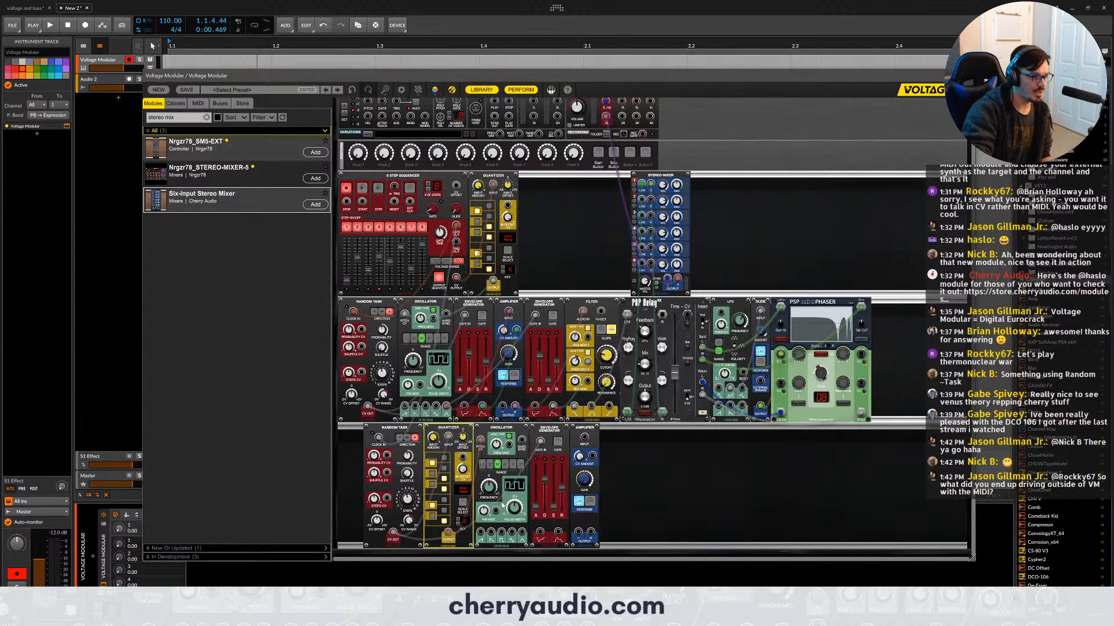
- Patch the new oscillator through its envelope-controlled amplifier into the stereo mixer's second input, and start the sequencer
{"action": "left_click_drag", "start_coordinate": [513, 532], "coordinate": [584, 438]}
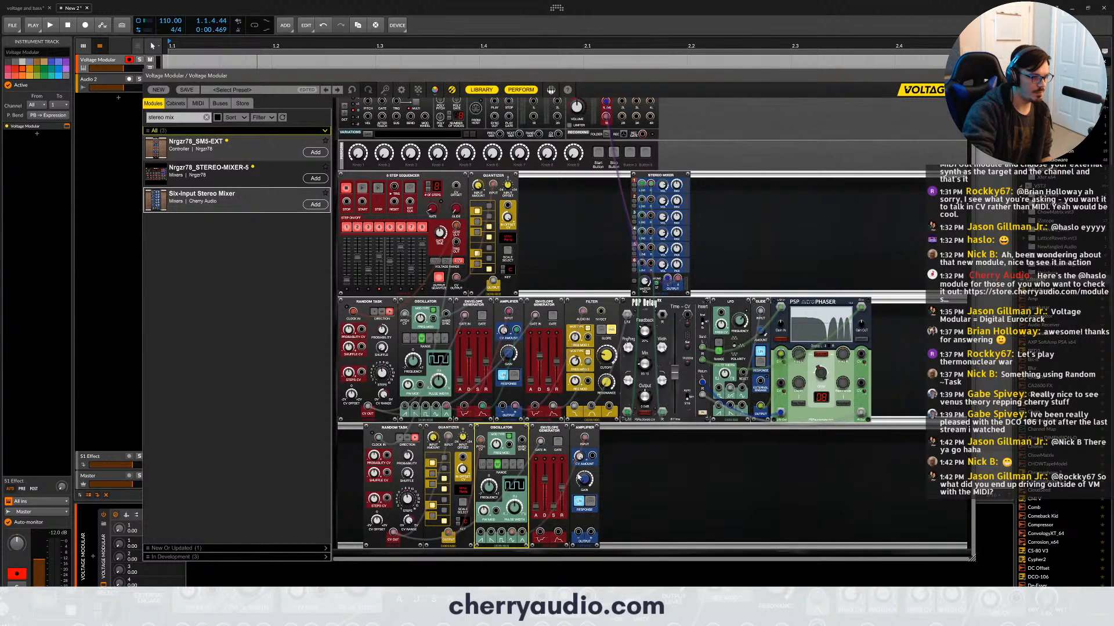
{"action": "left_click", "coordinate": [594, 461]}
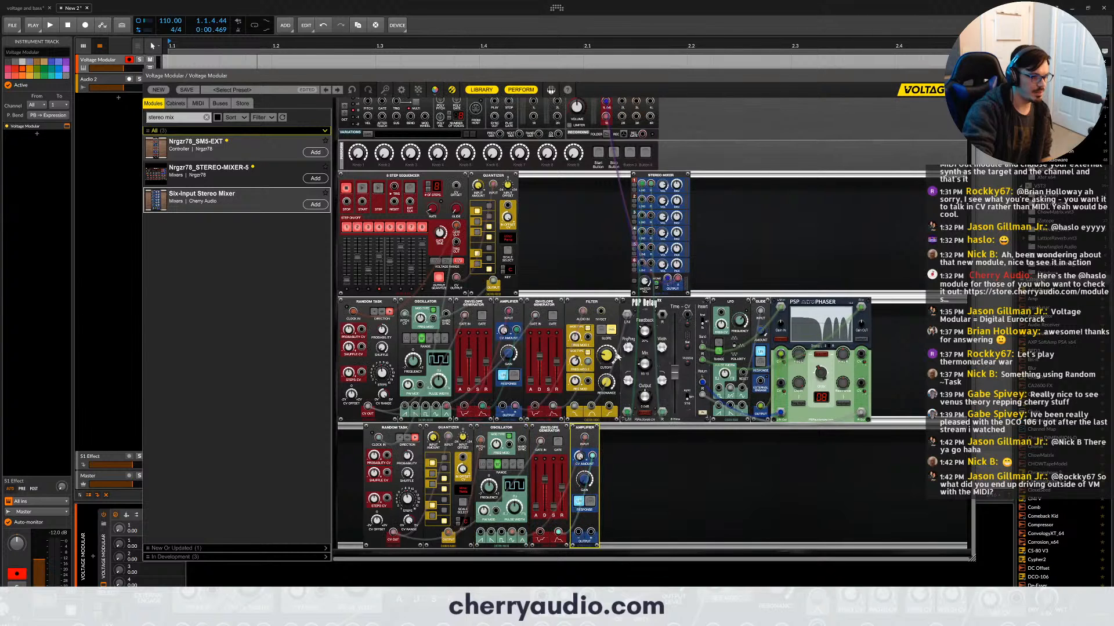
{"action": "left_click_drag", "start_coordinate": [643, 201], "coordinate": [591, 533]}
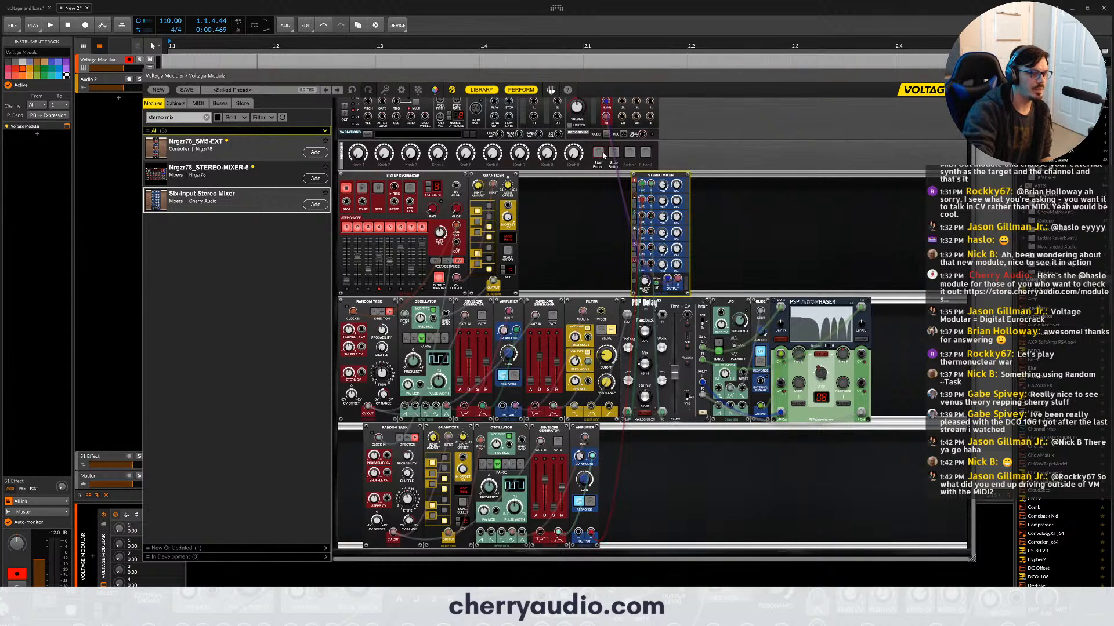
{"action": "left_click", "coordinate": [601, 154]}
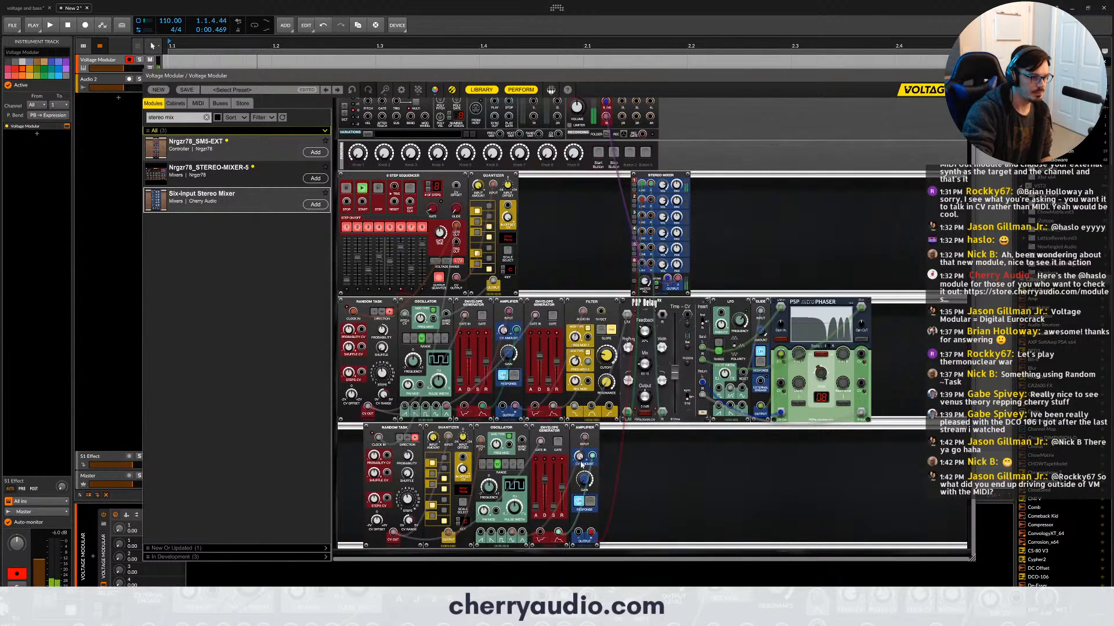
- Adjust the third-row amplifier's level and its envelope's decay and release
{"action": "left_click_drag", "start_coordinate": [579, 459], "coordinate": [583, 480]}
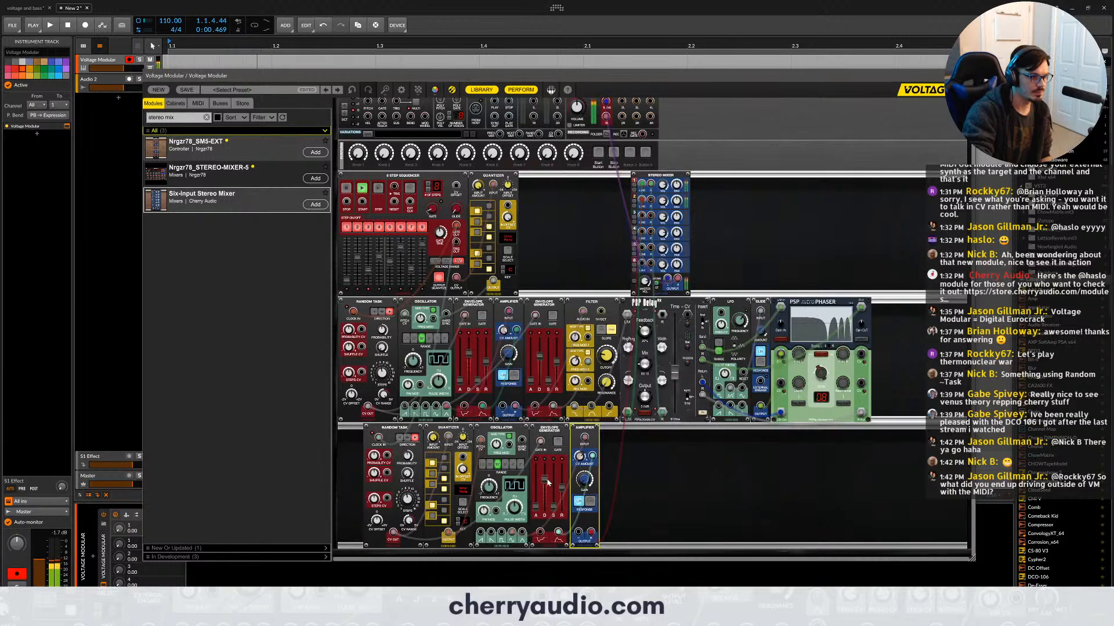
{"action": "mouse_move", "coordinate": [548, 483]}
{"action": "left_mouse_down"}
{"action": "mouse_move", "coordinate": [545, 472]}
{"action": "mouse_move", "coordinate": [561, 475]}
{"action": "left_mouse_up"}
- Find and add a Clock Divider beside the third-row Random Task, and lower the envelope's release with the sequencer stopped
{"action": "left_click", "coordinate": [176, 117]}
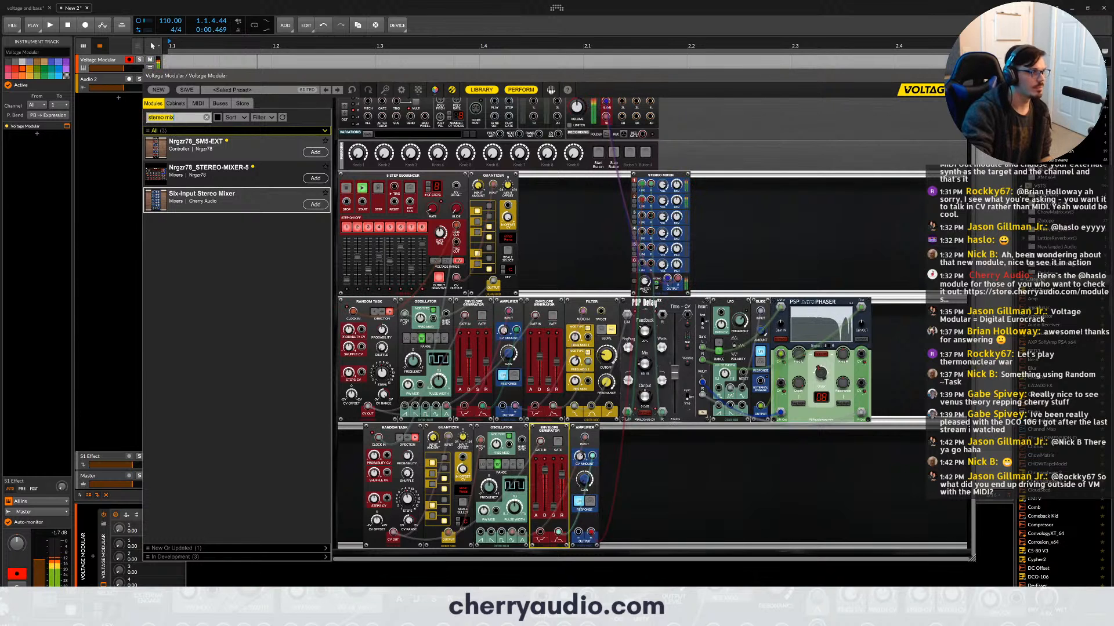
{"action": "type", "text": "clock"}
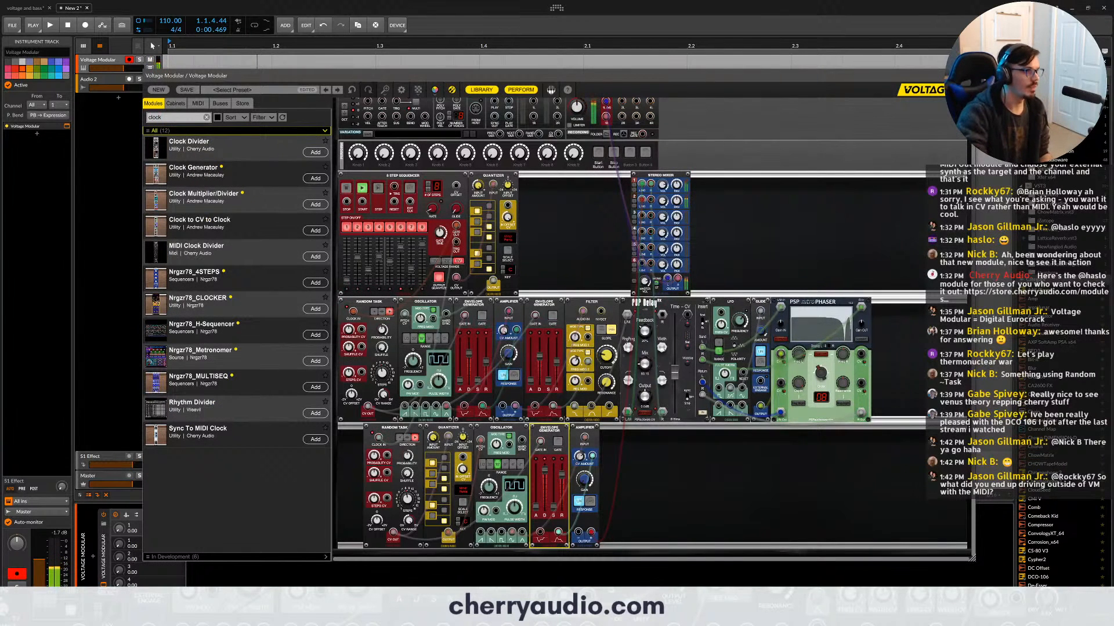
{"action": "left_click_drag", "start_coordinate": [187, 152], "coordinate": [438, 498]}
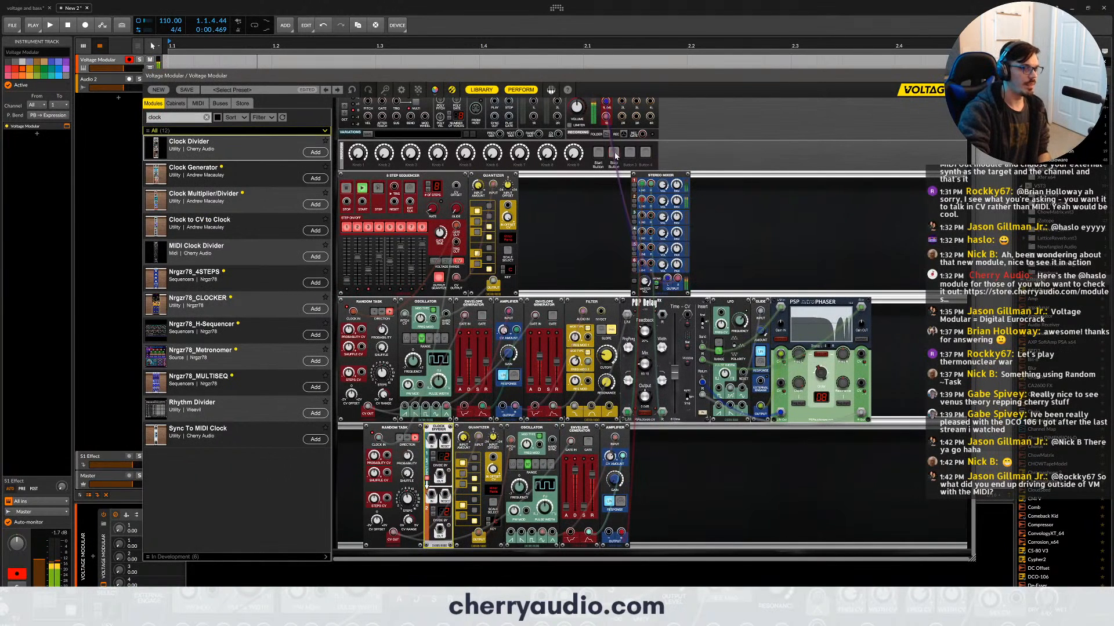
{"action": "left_click", "coordinate": [616, 156]}
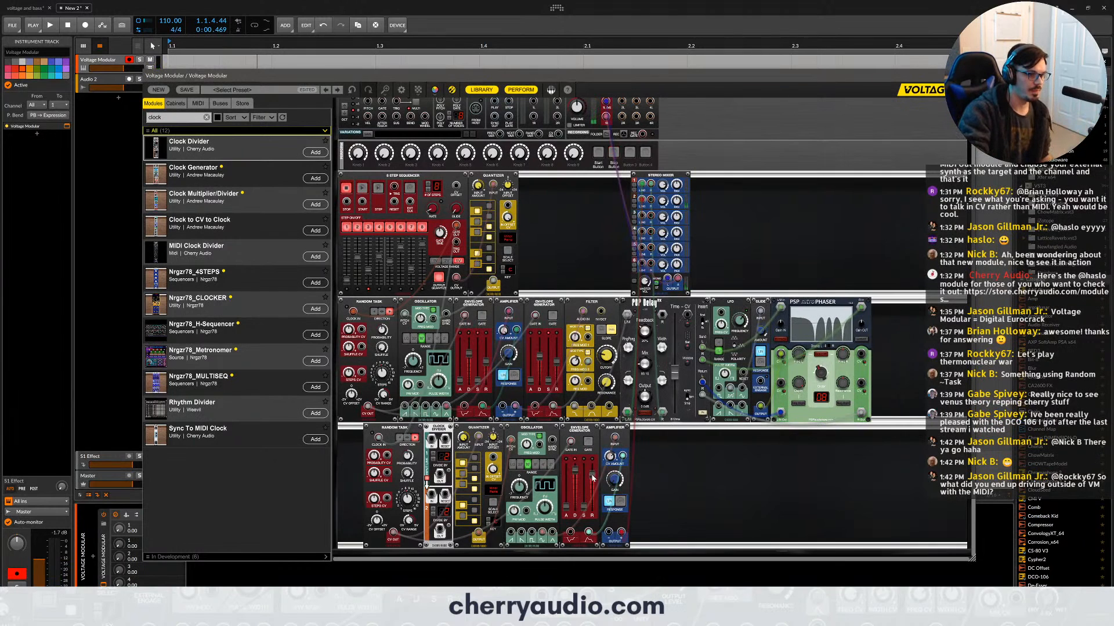
{"action": "left_click_drag", "start_coordinate": [592, 477], "coordinate": [592, 485]}
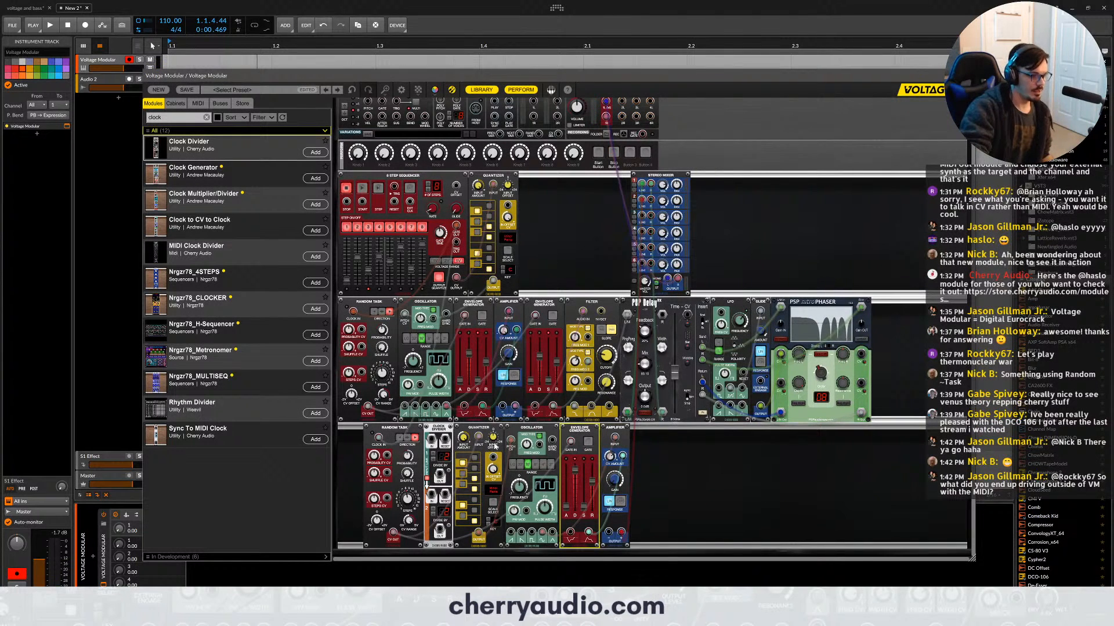
- Move the Clock Divider before the third-row Random Task, patch the sequencer's trigger through it to that module's clock, and restart the sequencer
{"action": "left_click_drag", "start_coordinate": [572, 444], "coordinate": [432, 443]}
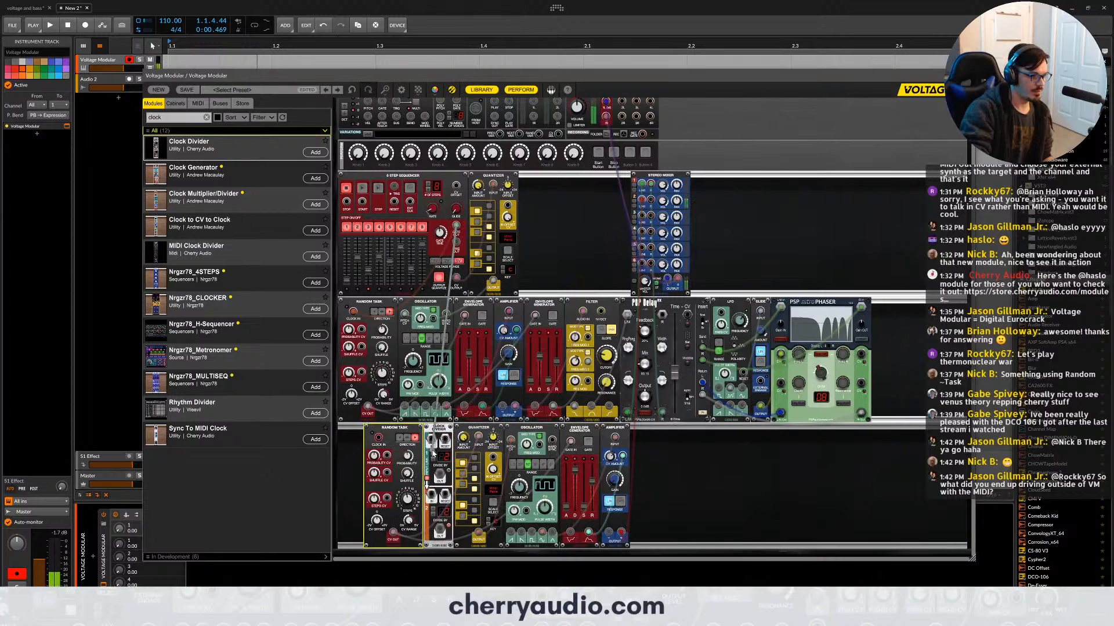
{"action": "left_click_drag", "start_coordinate": [437, 428], "coordinate": [374, 427]}
{"action": "left_click_drag", "start_coordinate": [364, 482], "coordinate": [384, 439]}
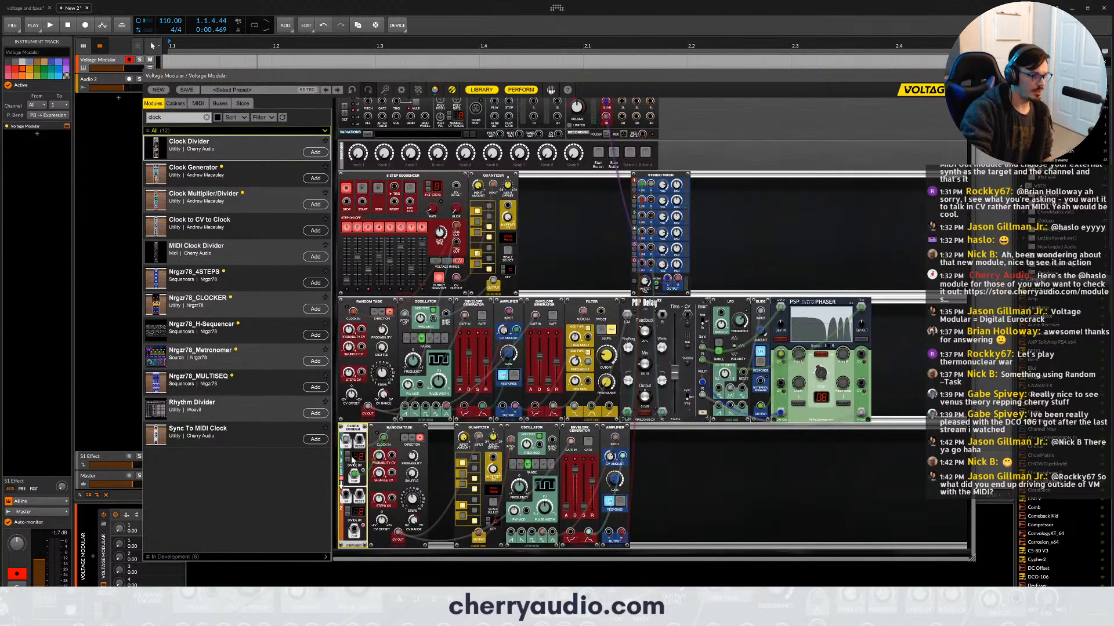
{"action": "left_click", "coordinate": [599, 154]}
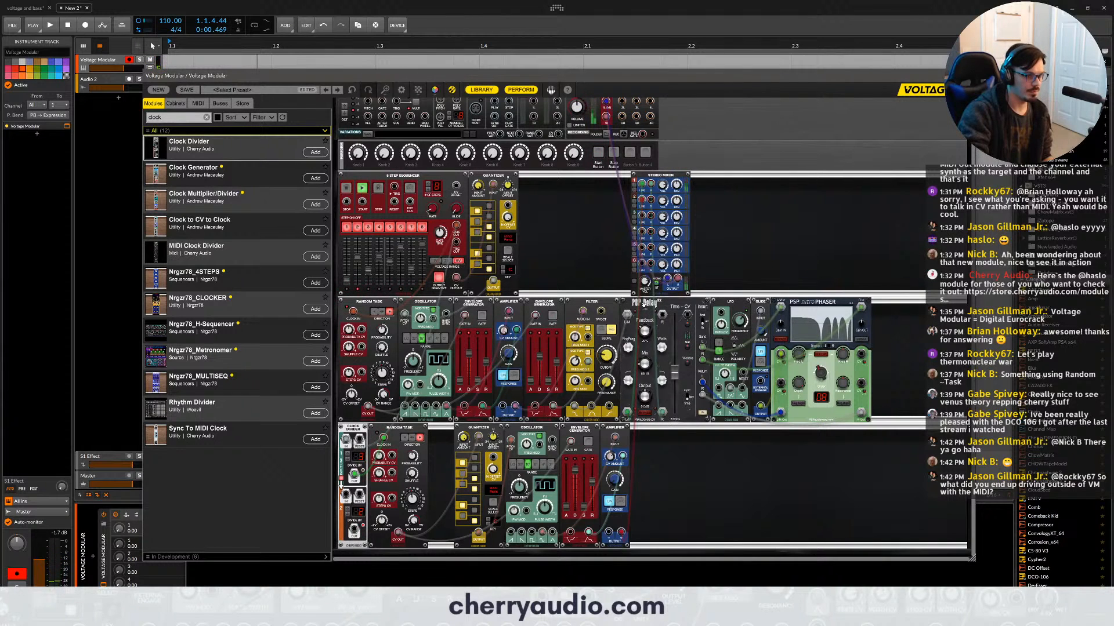
- Add a second PSP Delay after the third-row amplifier, patched into the stereo mixer's second input pair, and adjust its delay time
{"action": "left_click_drag", "start_coordinate": [643, 304], "coordinate": [650, 199], "text": "alt"}
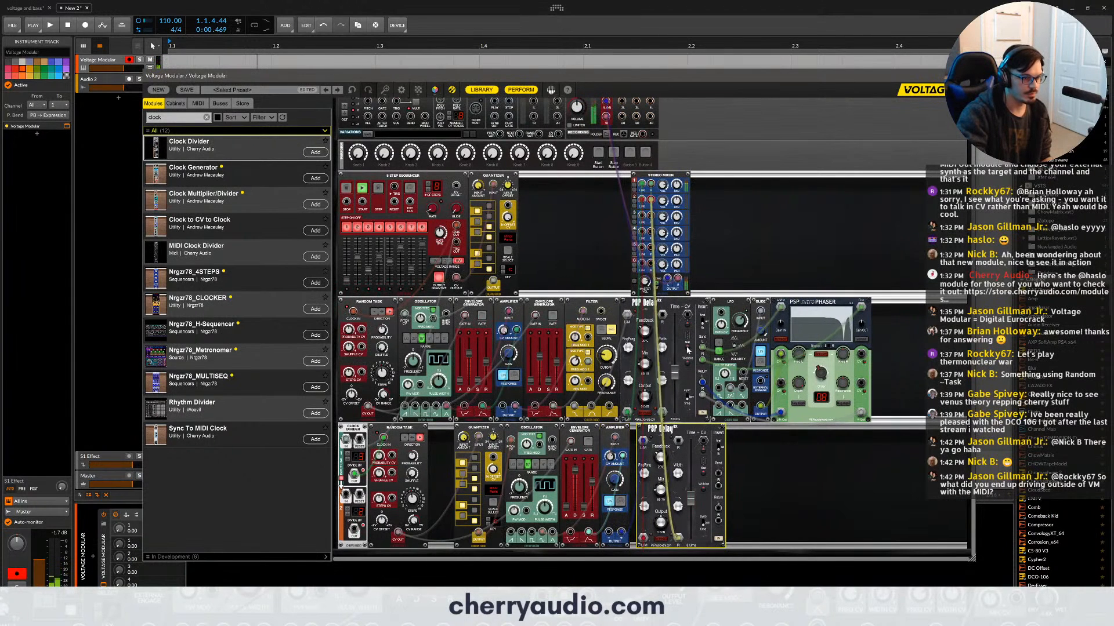
{"action": "mouse_move", "coordinate": [690, 497]}
{"action": "left_mouse_down"}
{"action": "mouse_move", "coordinate": [690, 465]}
{"action": "mouse_move", "coordinate": [690, 480]}
{"action": "left_mouse_up"}
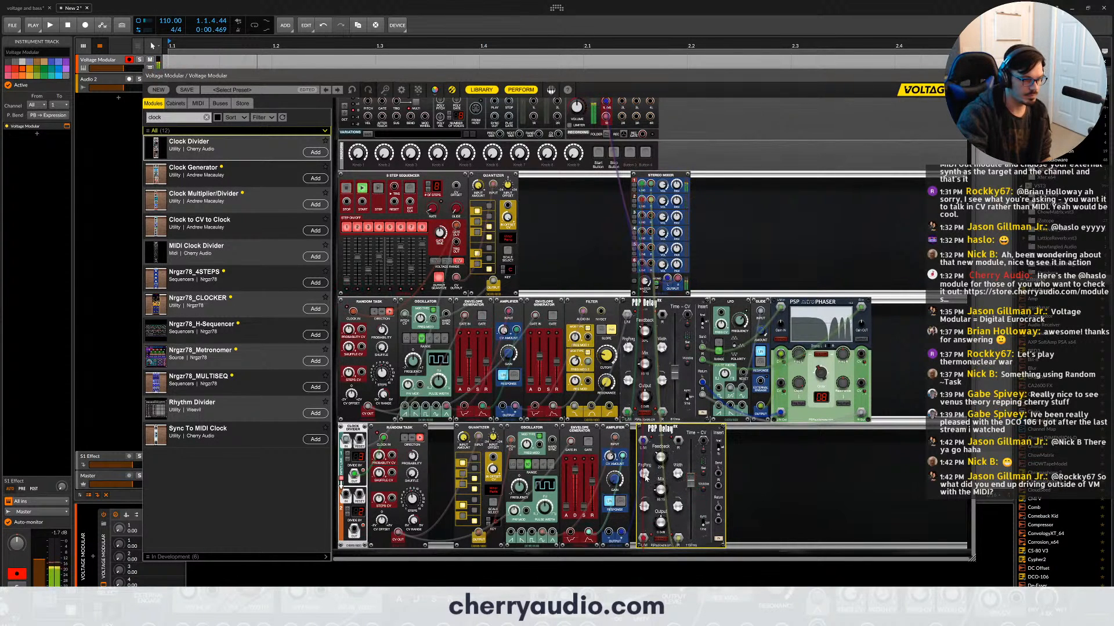
{"action": "mouse_move", "coordinate": [645, 476]}
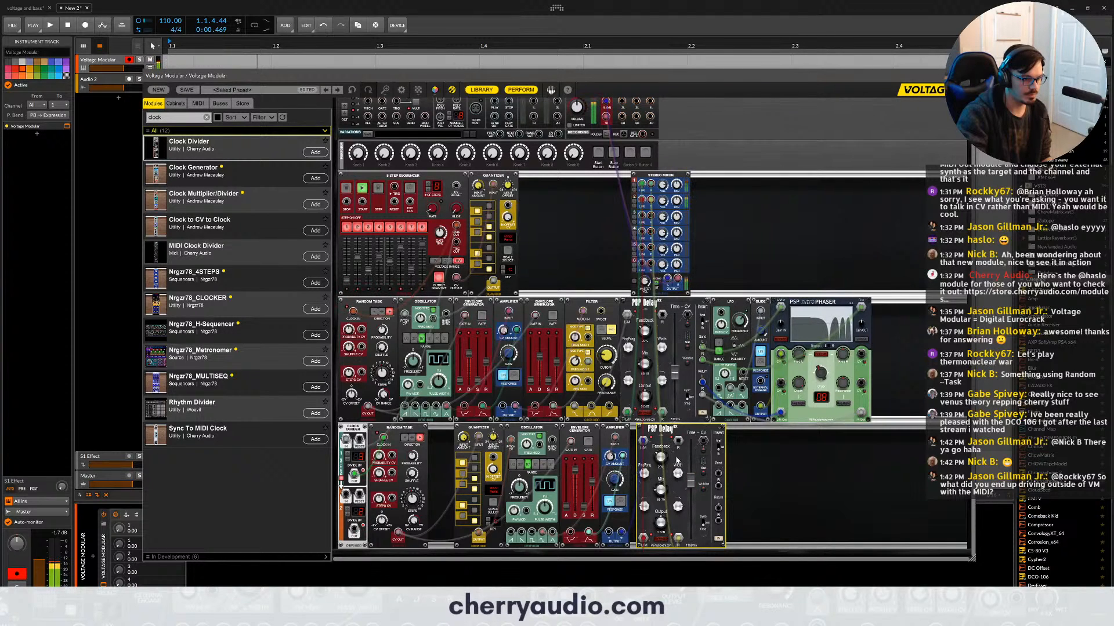
- Find and add a PSP Space module after the third-row delay, and patch it between the delay and the stereo mixer
{"action": "double_click", "coordinate": [157, 117]}
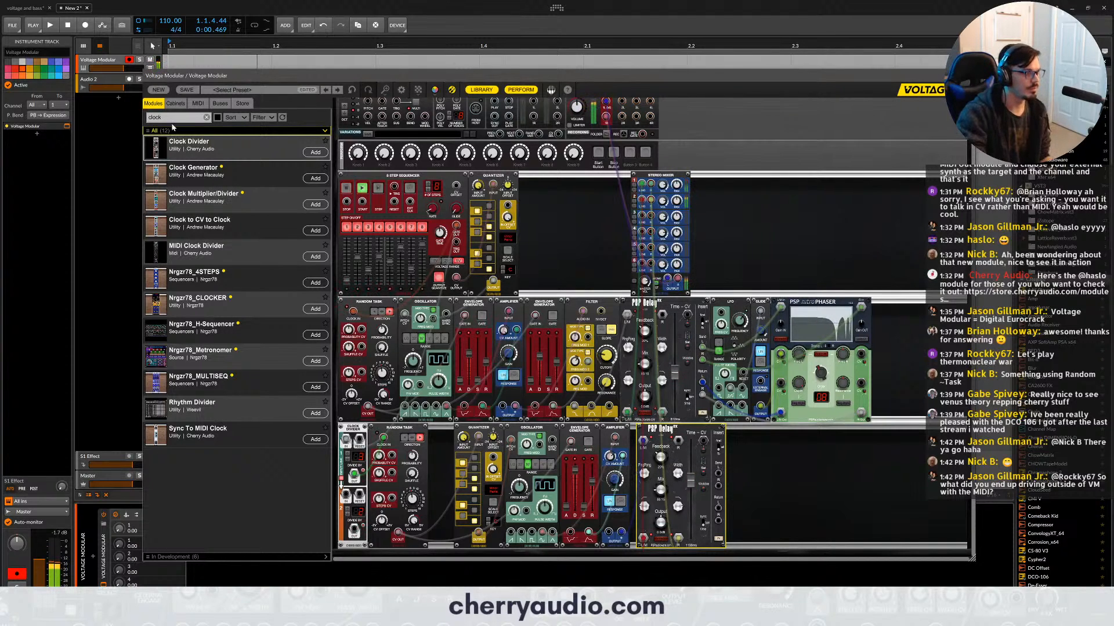
{"action": "type", "text": "space"}
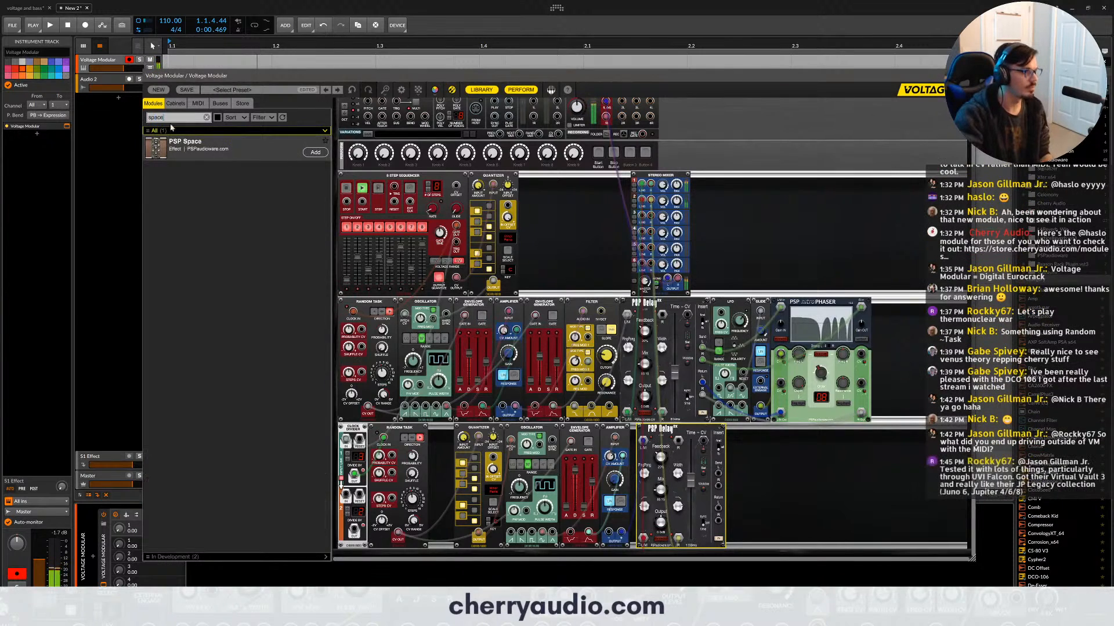
{"action": "left_click_drag", "start_coordinate": [197, 152], "coordinate": [752, 501]}
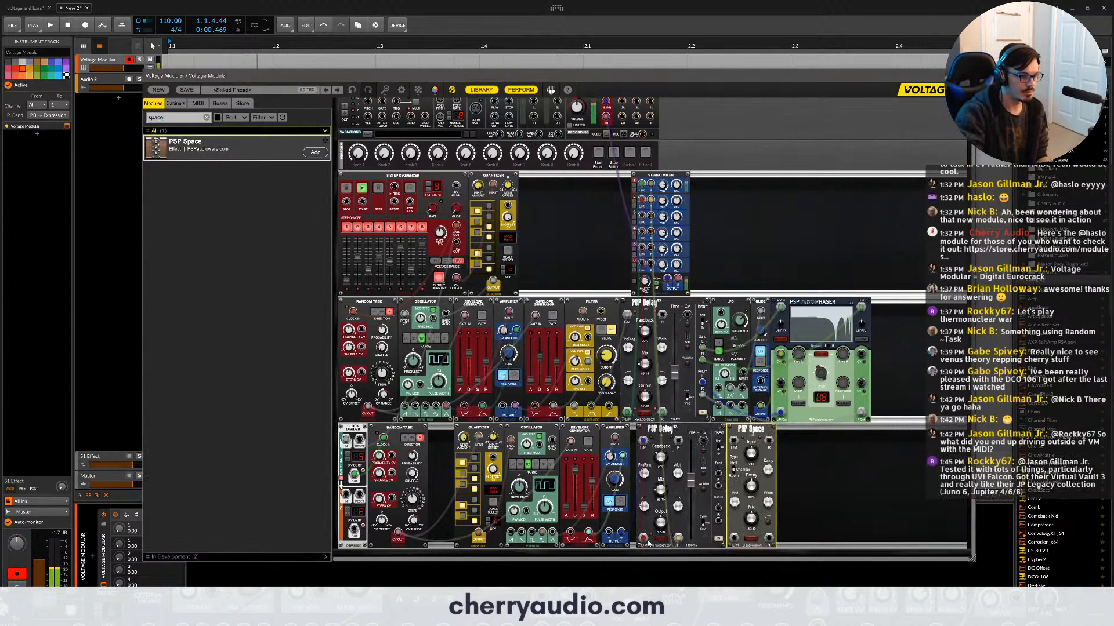
{"action": "left_click_drag", "start_coordinate": [643, 540], "coordinate": [768, 539]}
{"action": "left_click_drag", "start_coordinate": [734, 442], "coordinate": [769, 444]}
- Adjust the PSP Space's knobs and the level of the stereo mixer's second channel
{"action": "left_click_drag", "start_coordinate": [752, 486], "coordinate": [754, 449]}
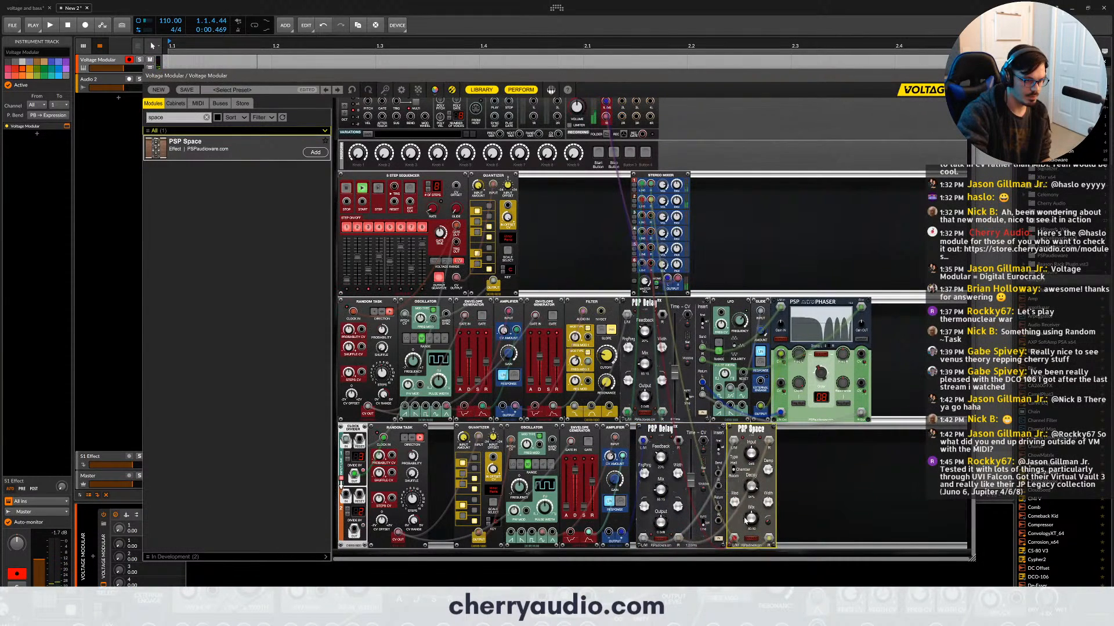
{"action": "left_click_drag", "start_coordinate": [752, 521], "coordinate": [755, 537]}
{"action": "left_click_drag", "start_coordinate": [668, 206], "coordinate": [668, 220]}
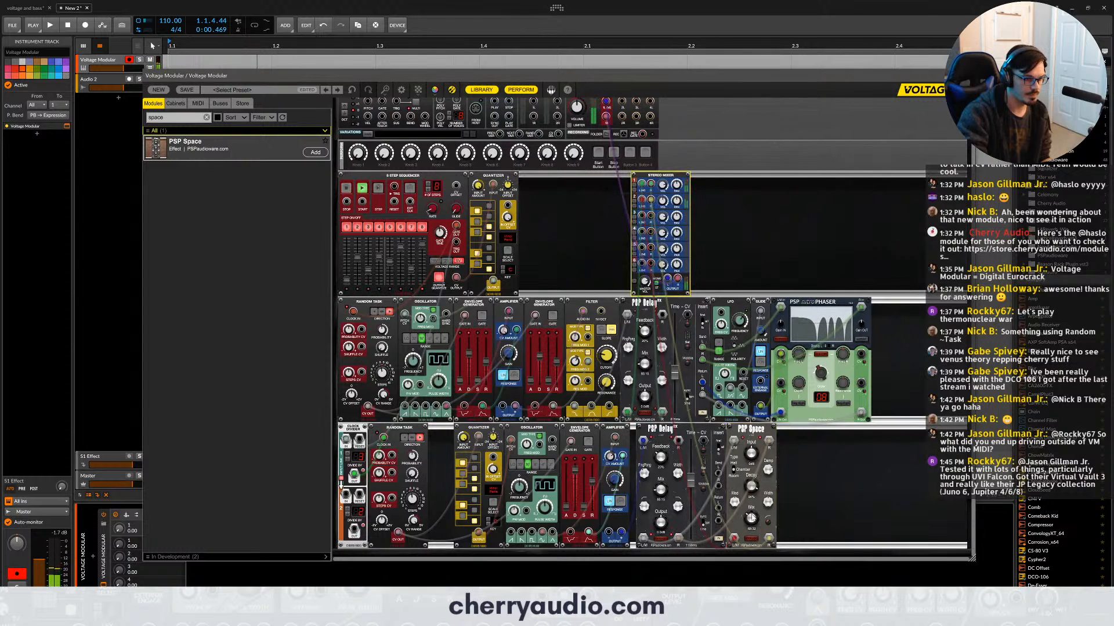
{"action": "left_click", "coordinate": [751, 518]}
{"action": "left_click", "coordinate": [664, 201]}
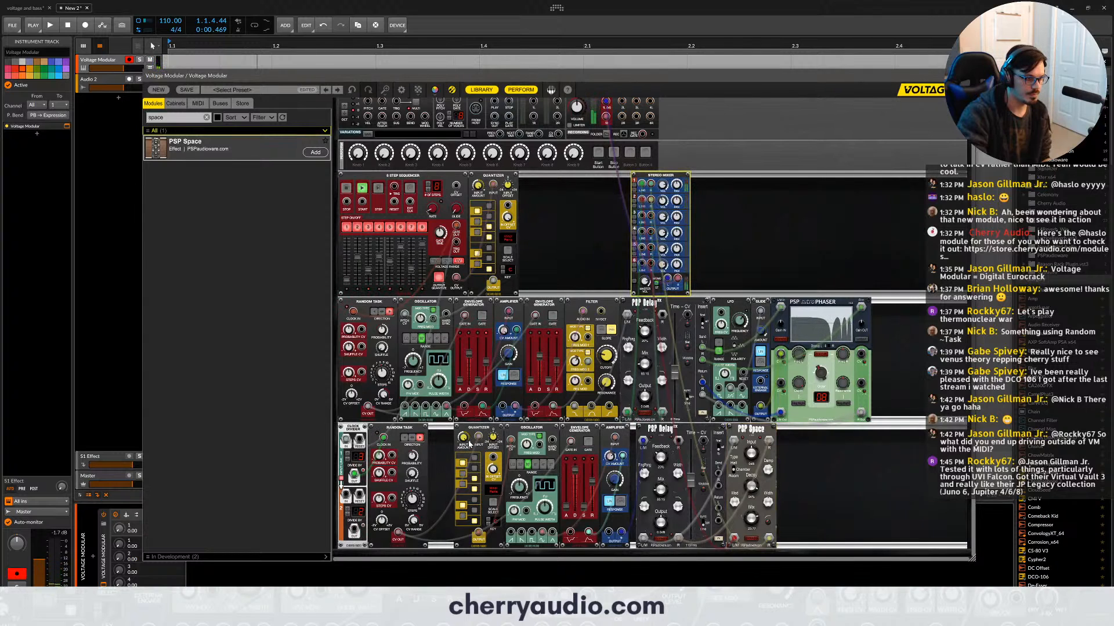
- Adjust the third-row quantizer's input amount and the envelope generator's sliders
{"action": "mouse_move", "coordinate": [466, 442]}
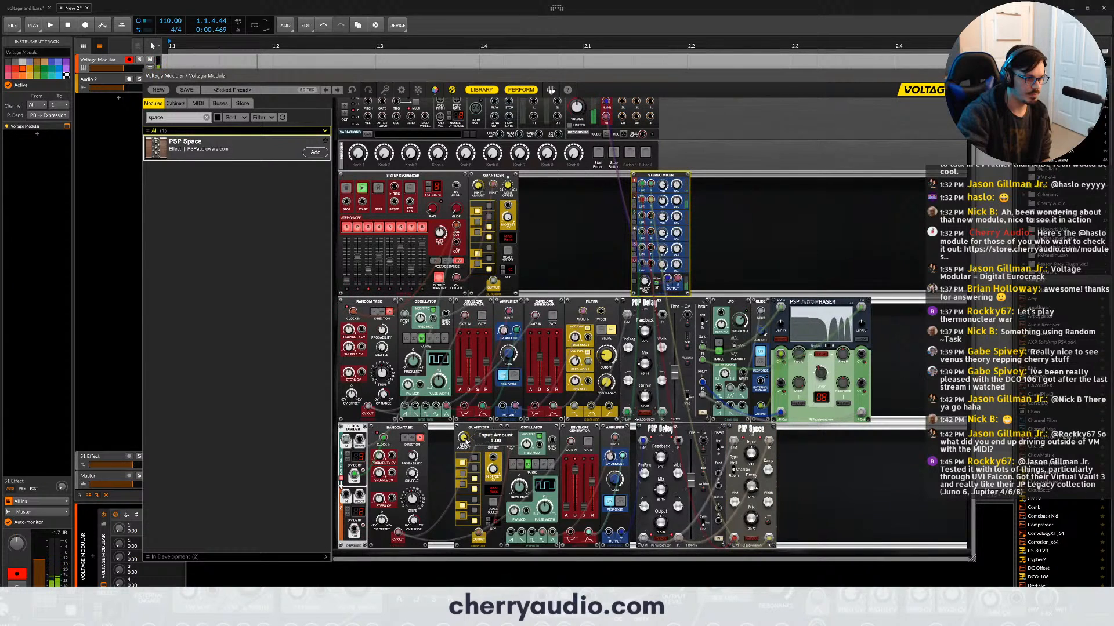
{"action": "mouse_move", "coordinate": [466, 442]}
{"action": "left_mouse_down"}
{"action": "mouse_move", "coordinate": [463, 452]}
{"action": "mouse_move", "coordinate": [463, 428]}
{"action": "left_mouse_up"}
{"action": "left_click", "coordinate": [571, 464]}
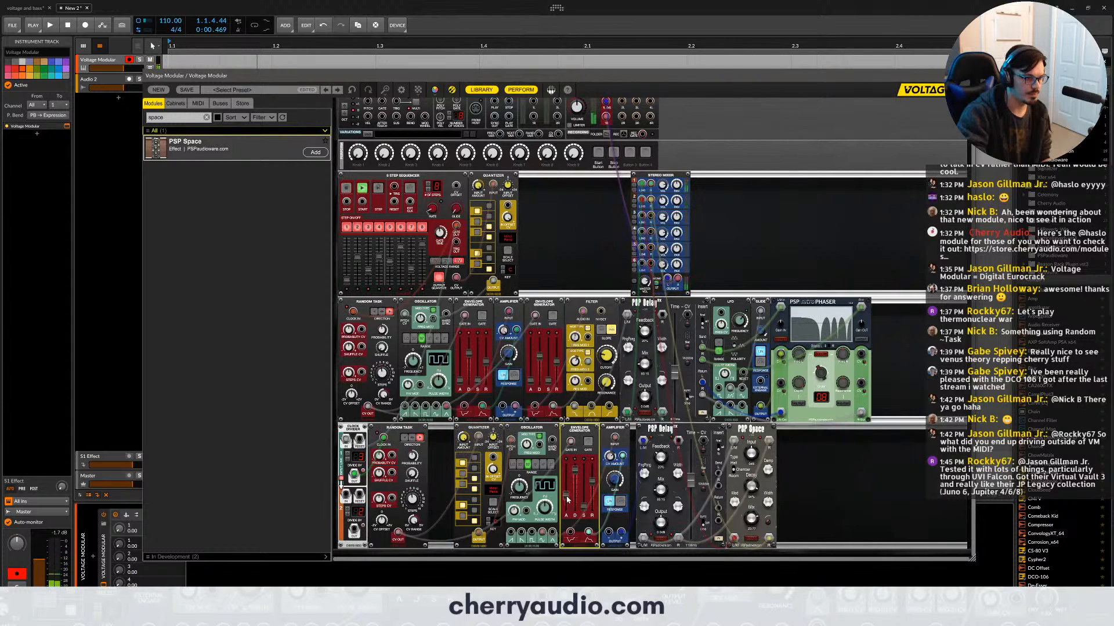
{"action": "mouse_move", "coordinate": [566, 496]}
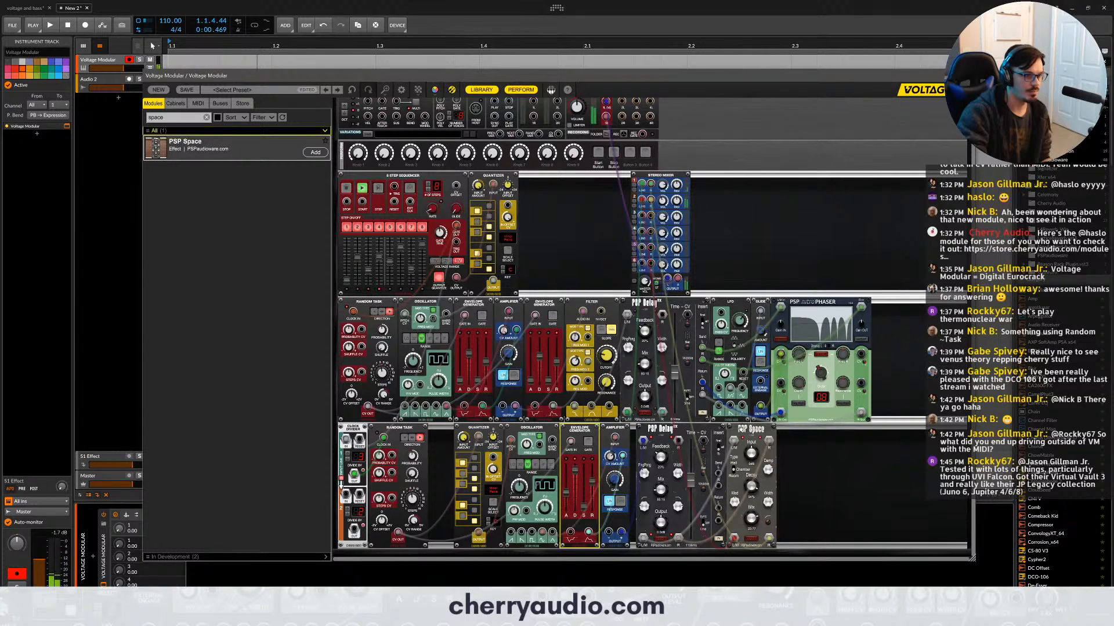
- Balance the two voices with the second mixer channel's level and the second-row delay's mix
{"action": "left_click", "coordinate": [662, 201]}
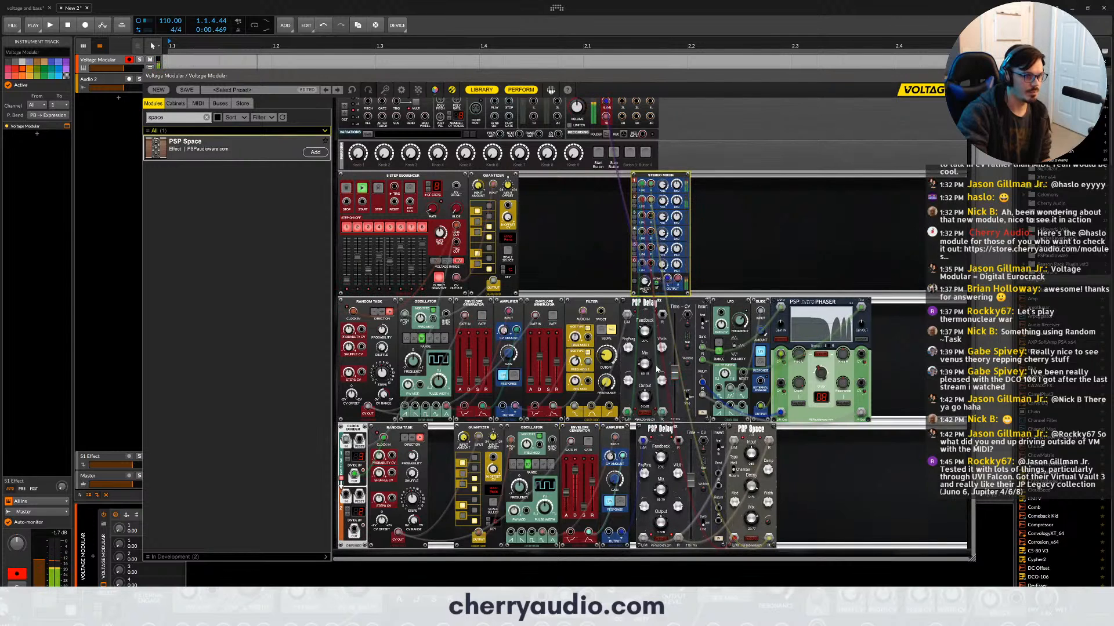
{"action": "left_click_drag", "start_coordinate": [644, 362], "coordinate": [644, 356]}
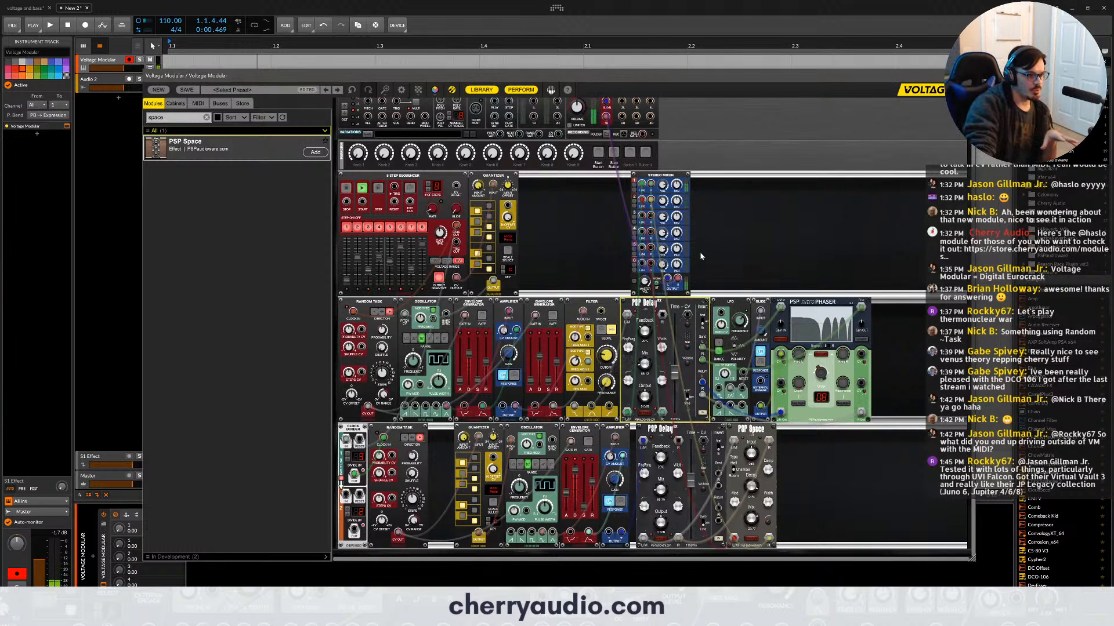
- Close the gap after the third-row Random Task, and add a Drum Trigger Sequencer in a new row below
{"action": "left_click_drag", "start_coordinate": [800, 434], "coordinate": [453, 428]}
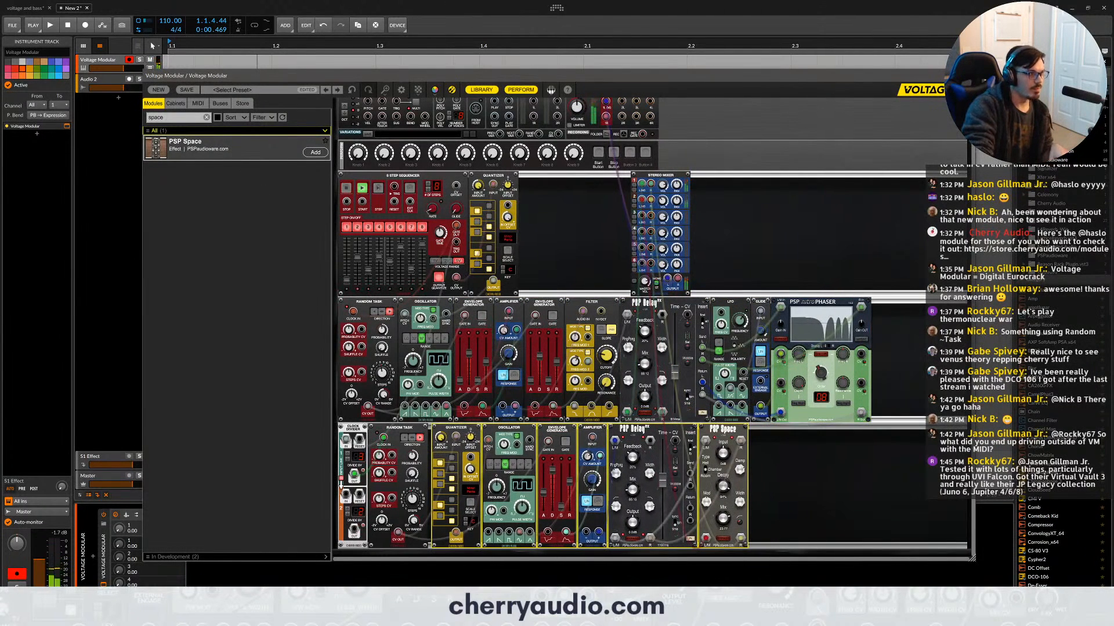
{"action": "key", "text": "ctrl+a"}
{"action": "type", "text": "drum"}
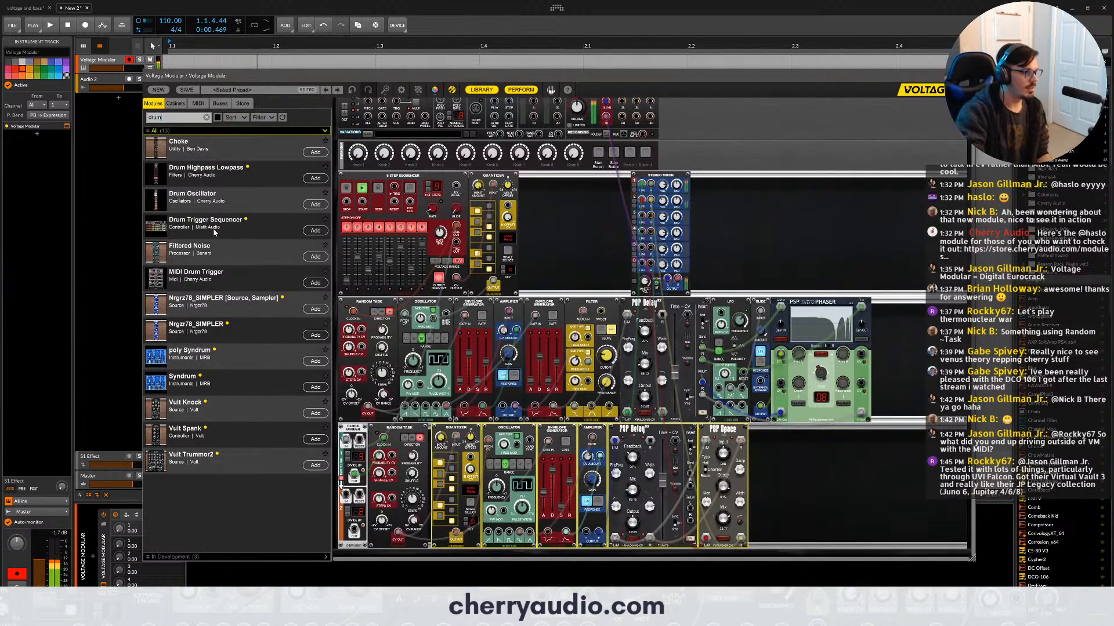
{"action": "left_click_drag", "start_coordinate": [214, 232], "coordinate": [471, 506]}
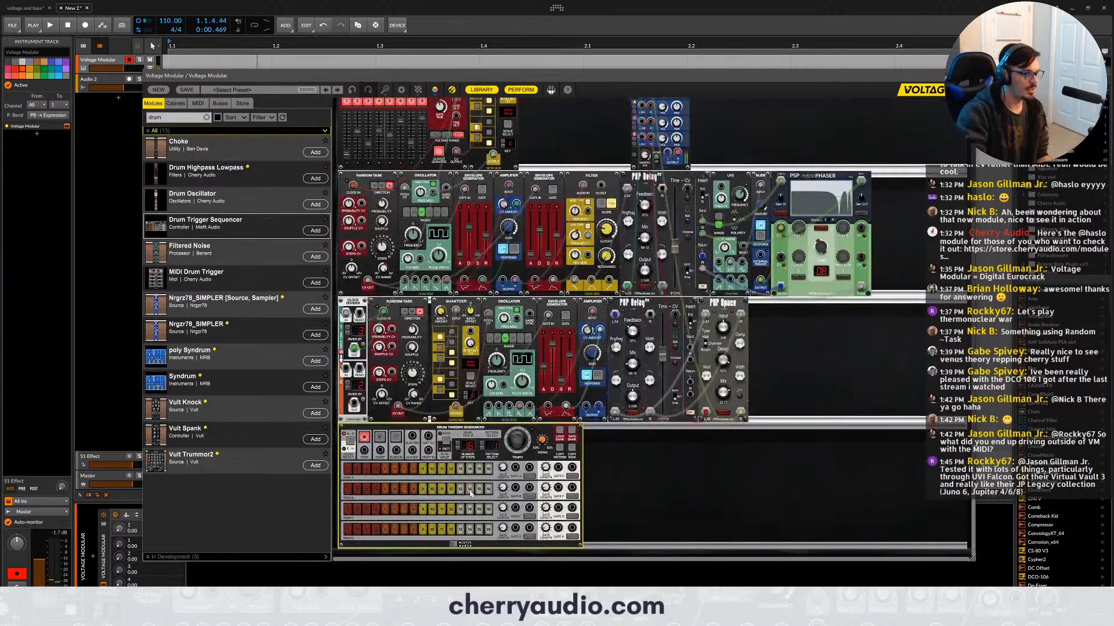
- Stop the 8 Step Sequencer and patch a sync cable from it to the Drum Trigger Sequencer
{"action": "scroll", "coordinate": [475, 376], "scroll_direction": "up", "scroll_amount": 1}
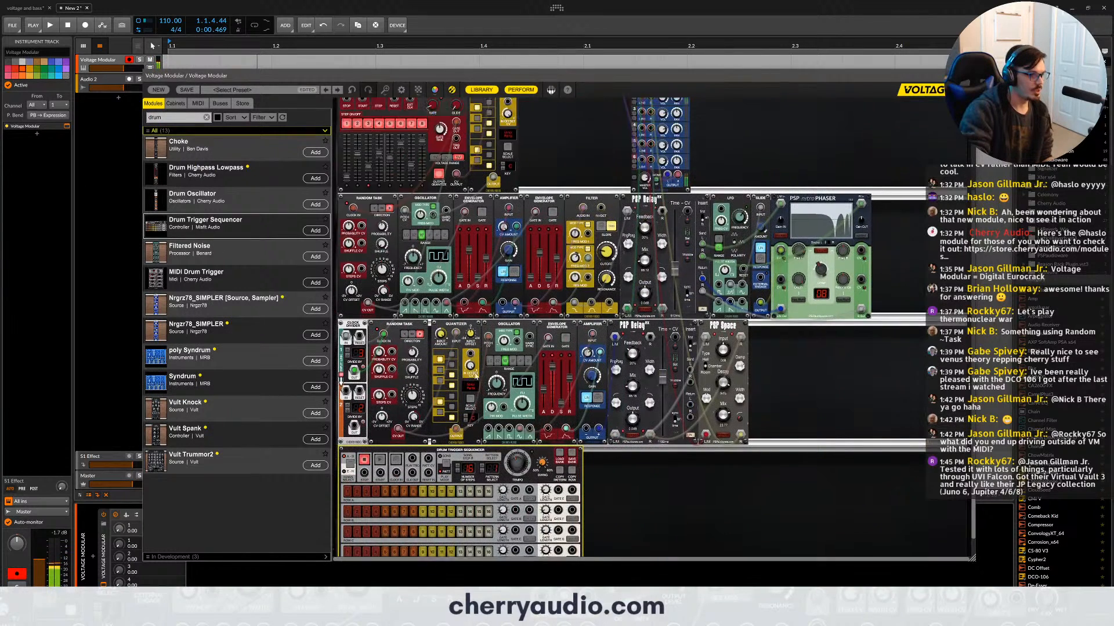
{"action": "scroll", "coordinate": [474, 376], "scroll_direction": "up", "scroll_amount": 5}
{"action": "left_click", "coordinate": [612, 172]}
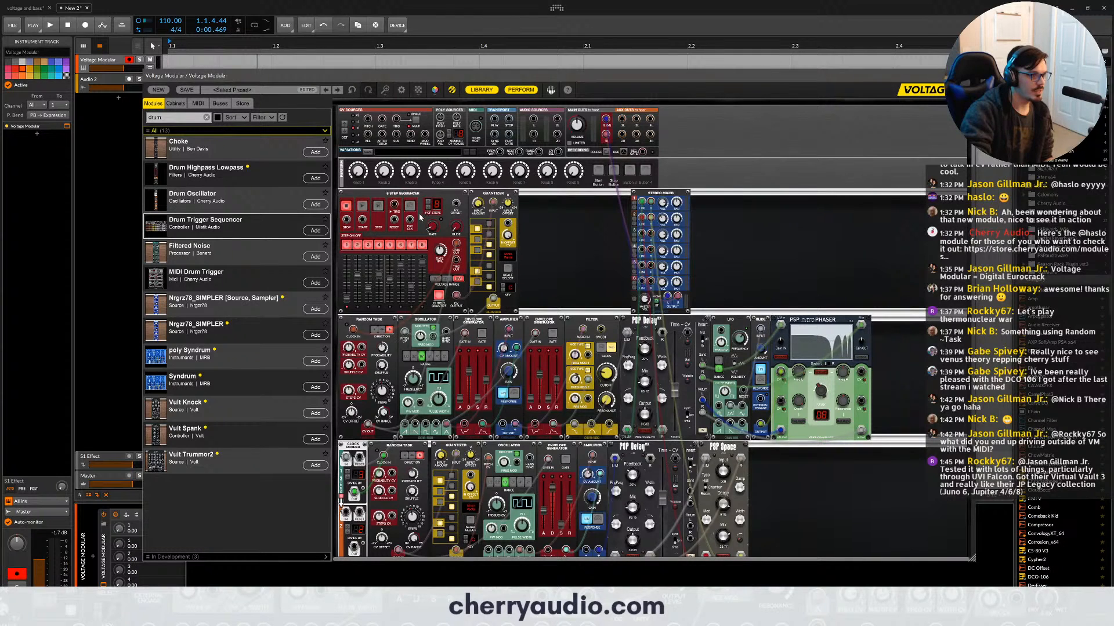
{"action": "left_click_drag", "start_coordinate": [410, 219], "coordinate": [411, 450]}
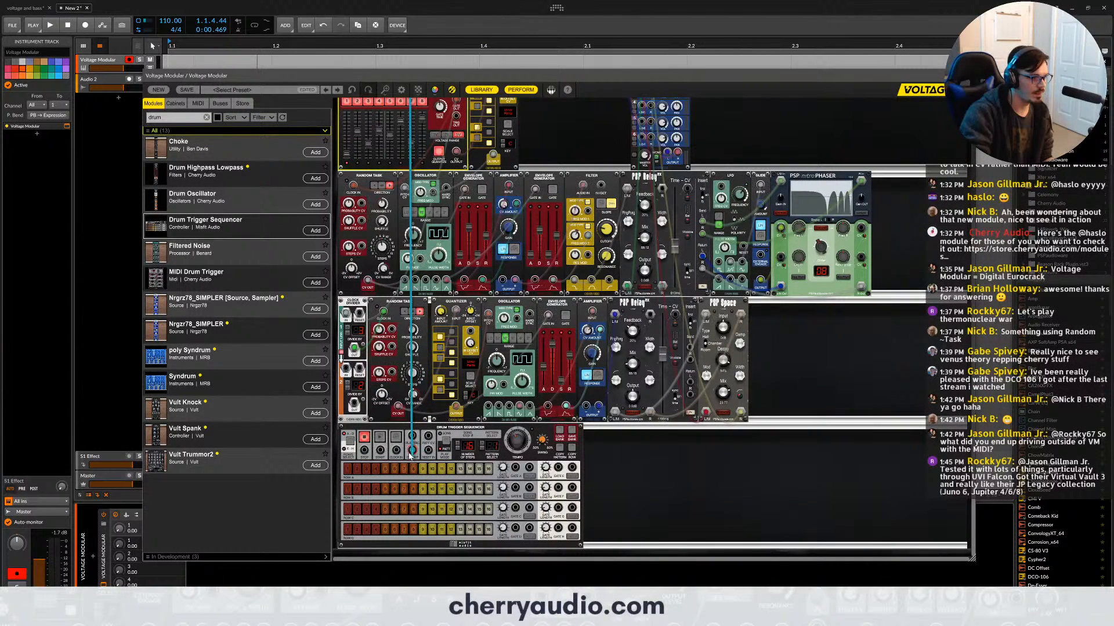
- Assign the Drum Trigger Sequencer's start and stop controls to the performance Start Button and Stop Button, and start the drum sequencer
{"action": "right_click", "coordinate": [381, 440]}
{"action": "mouse_move", "coordinate": [405, 419]}
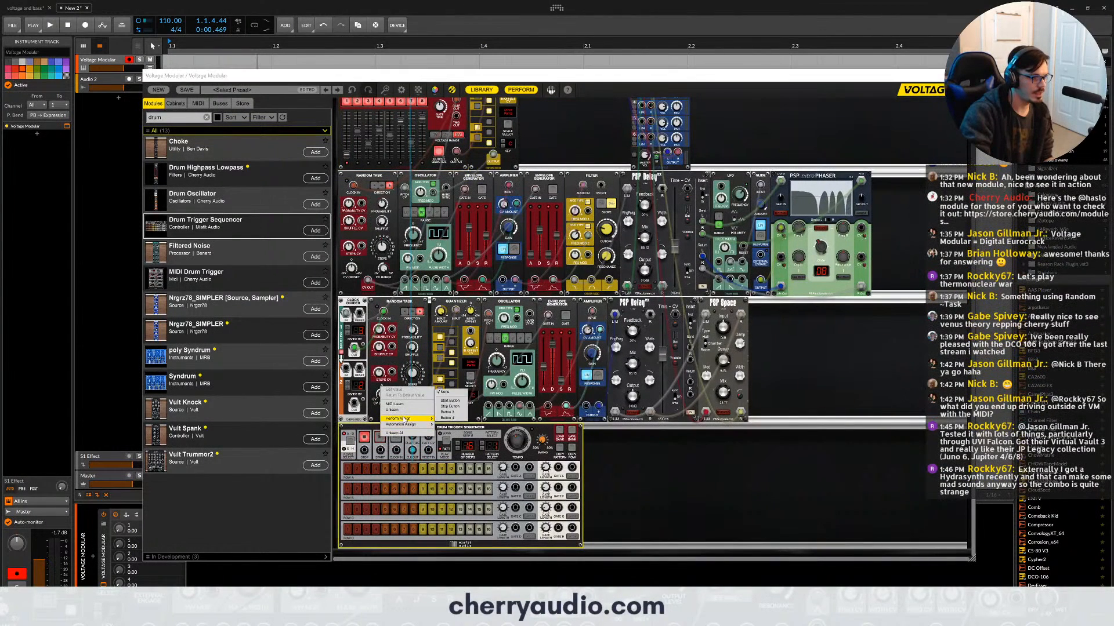
{"action": "left_click", "coordinate": [444, 403]}
{"action": "right_click", "coordinate": [367, 439]}
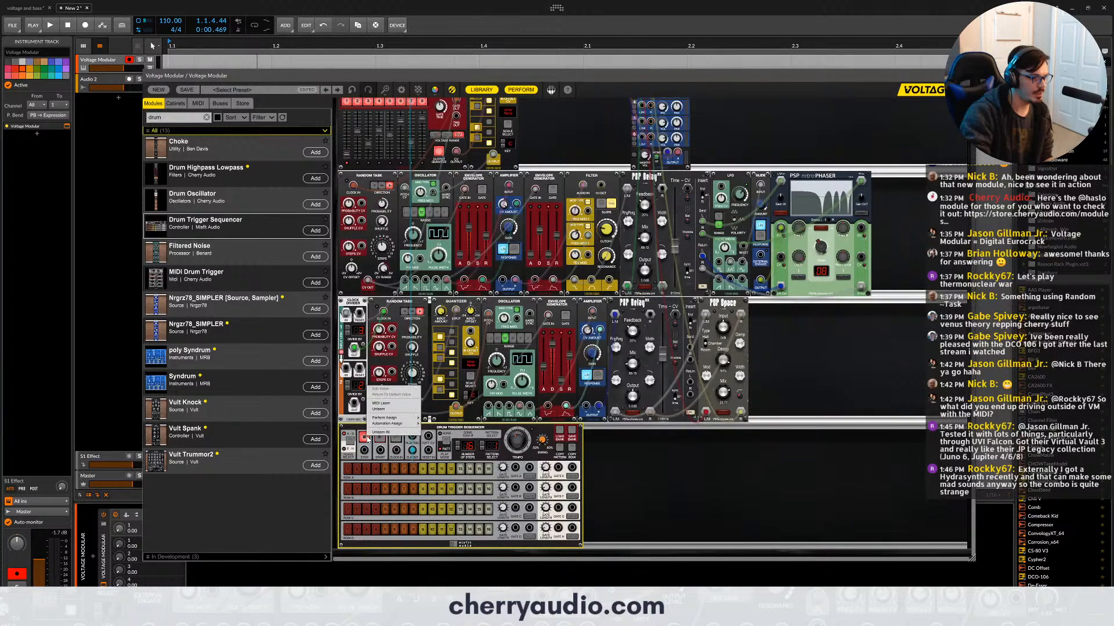
{"action": "mouse_move", "coordinate": [402, 418]}
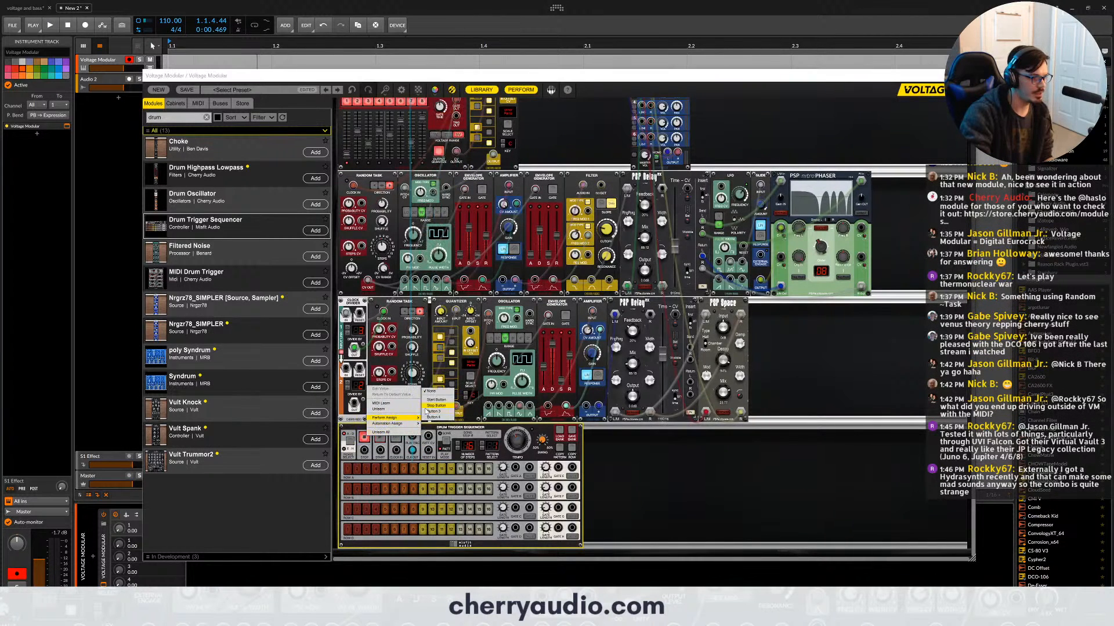
{"action": "left_click", "coordinate": [432, 406]}
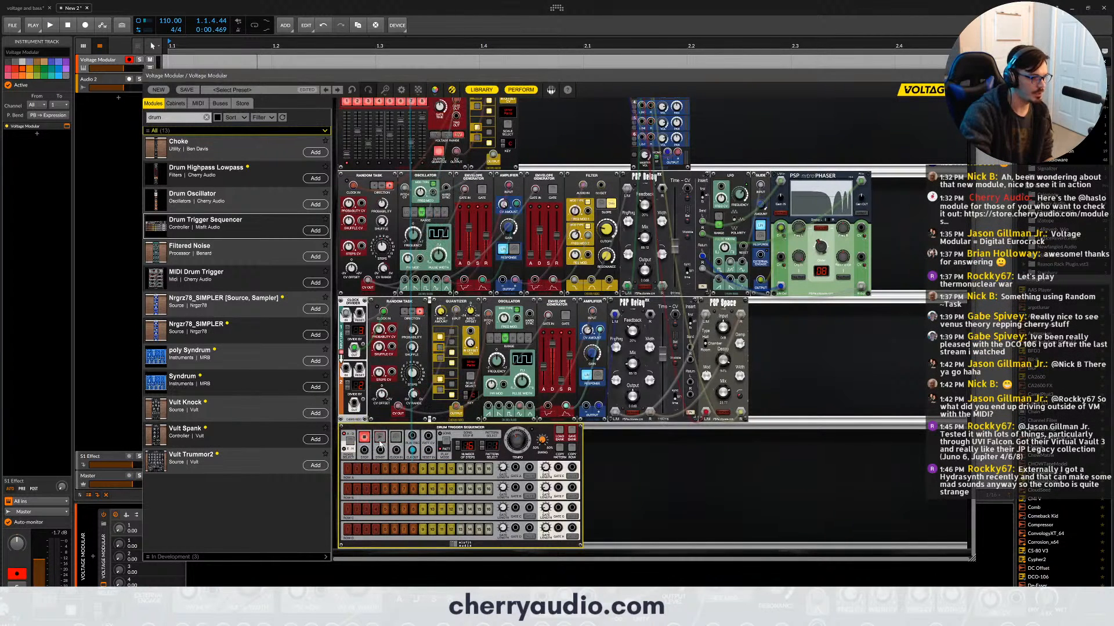
{"action": "left_click", "coordinate": [381, 443]}
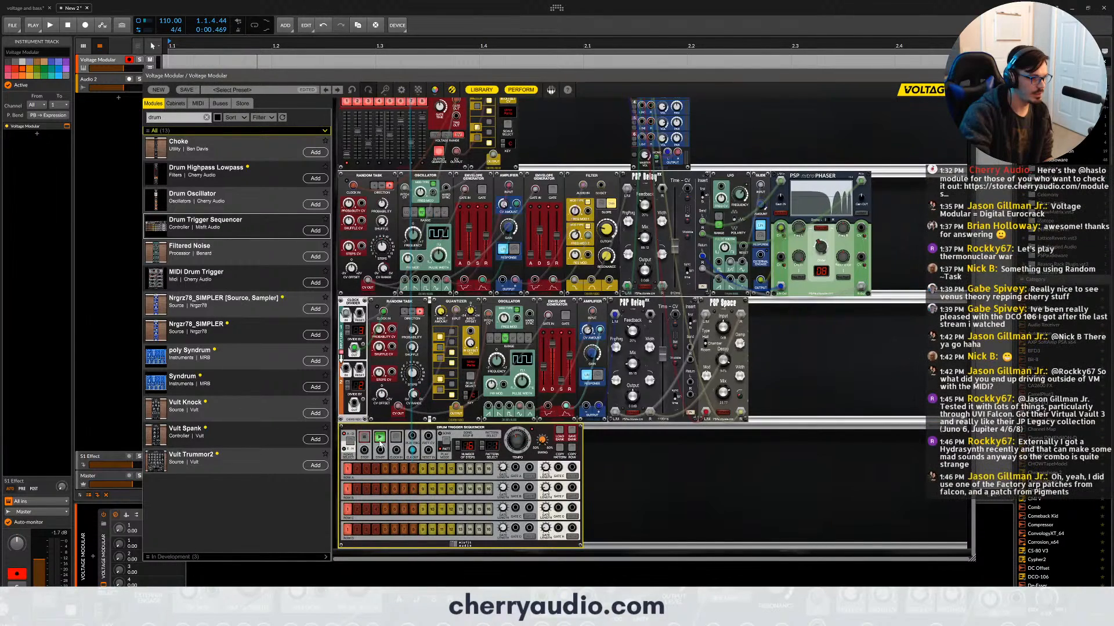
{"action": "scroll", "coordinate": [594, 181], "scroll_direction": "up", "scroll_amount": 3}
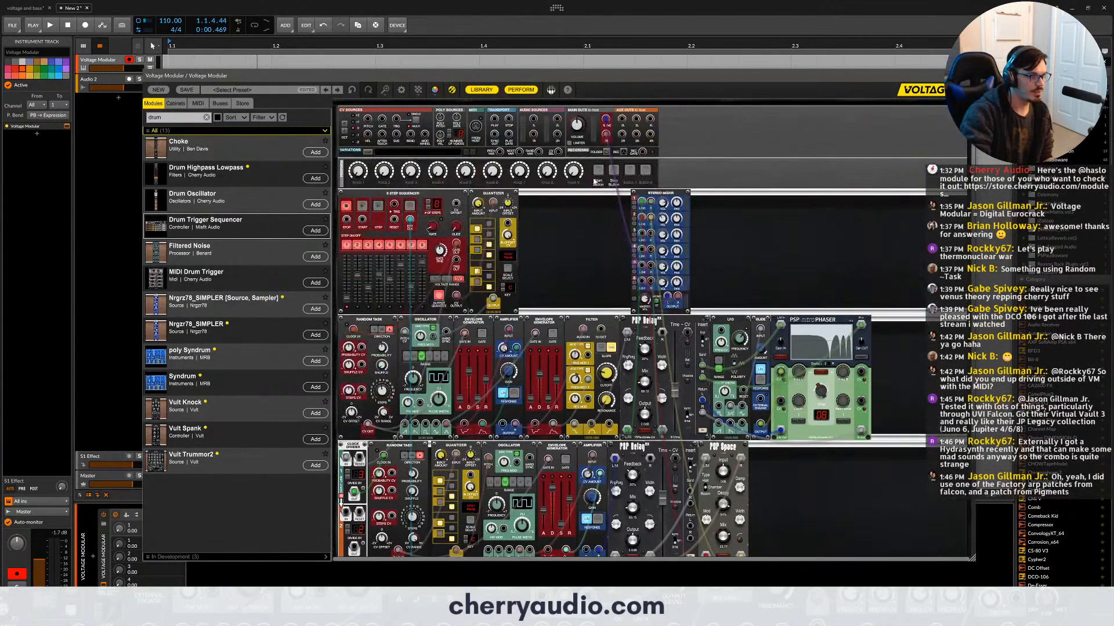
- Test the performance Start Button and Stop Button against both the 8 Step Sequencer and the Drum Trigger Sequencer
{"action": "scroll", "coordinate": [595, 181], "scroll_direction": "down", "scroll_amount": 3}
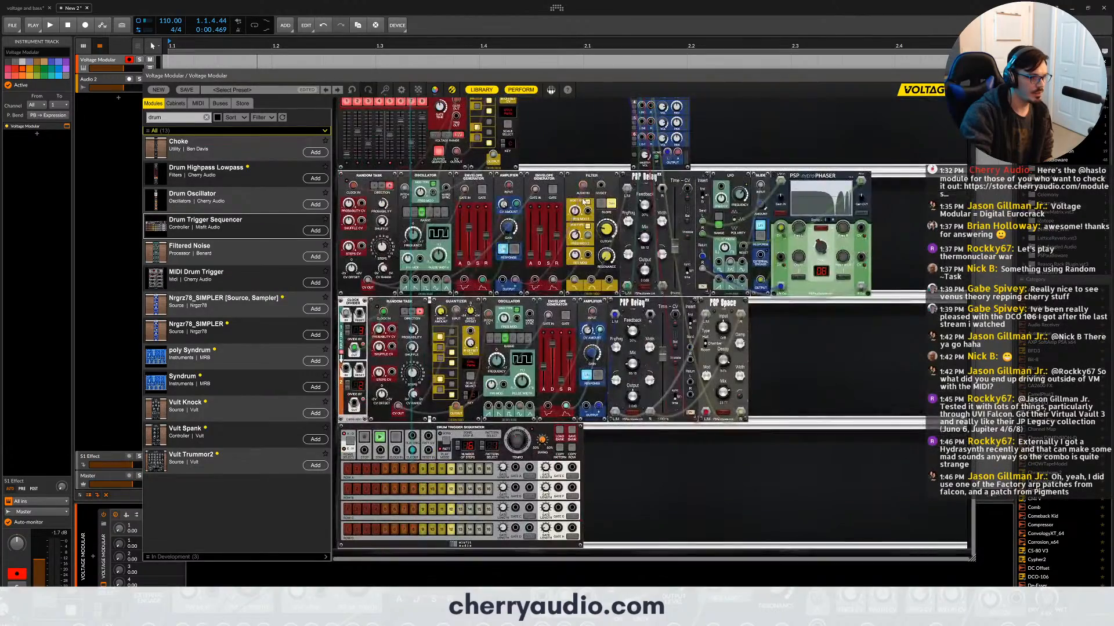
{"action": "scroll", "coordinate": [586, 202], "scroll_direction": "up", "scroll_amount": 3}
{"action": "scroll", "coordinate": [588, 213], "scroll_direction": "down", "scroll_amount": 2}
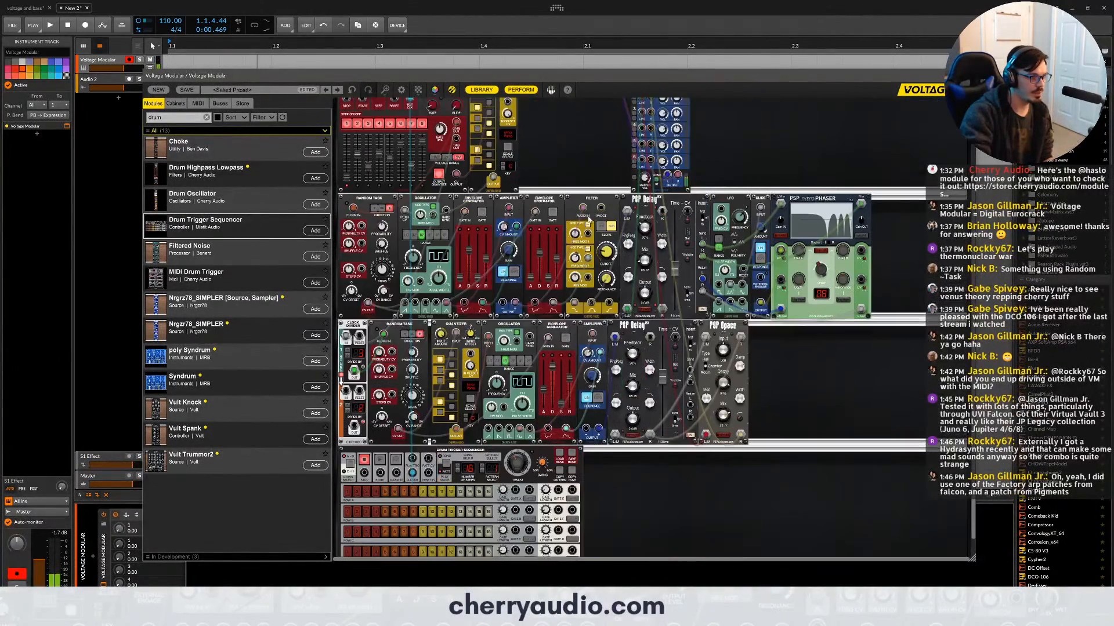
{"action": "scroll", "coordinate": [587, 221], "scroll_direction": "down", "scroll_amount": 1}
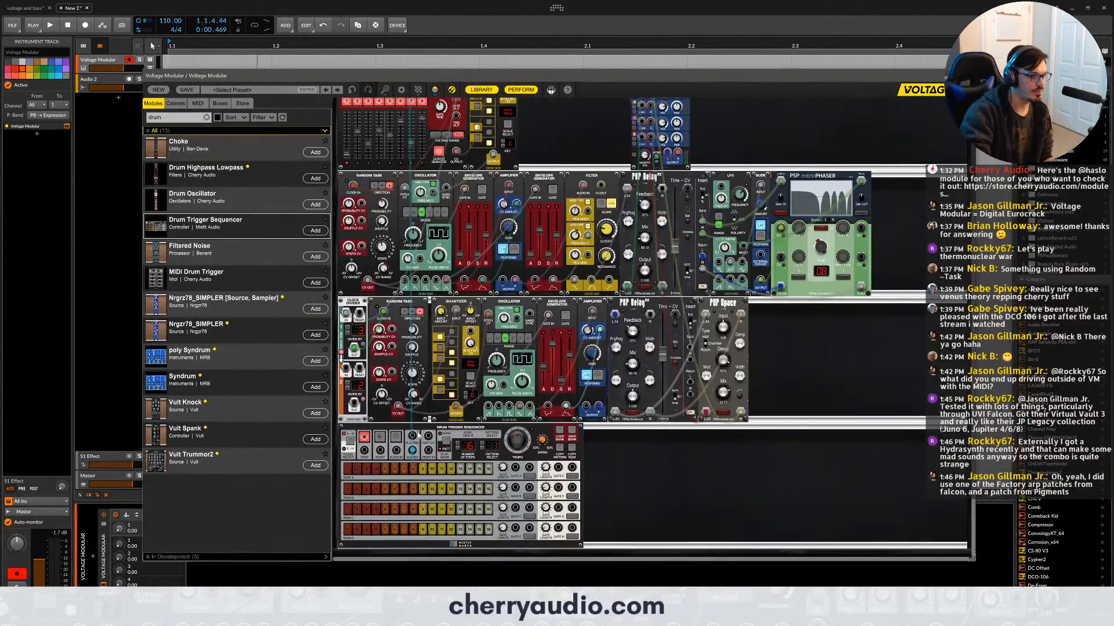
{"action": "scroll", "coordinate": [409, 206], "scroll_direction": "up", "scroll_amount": 3}
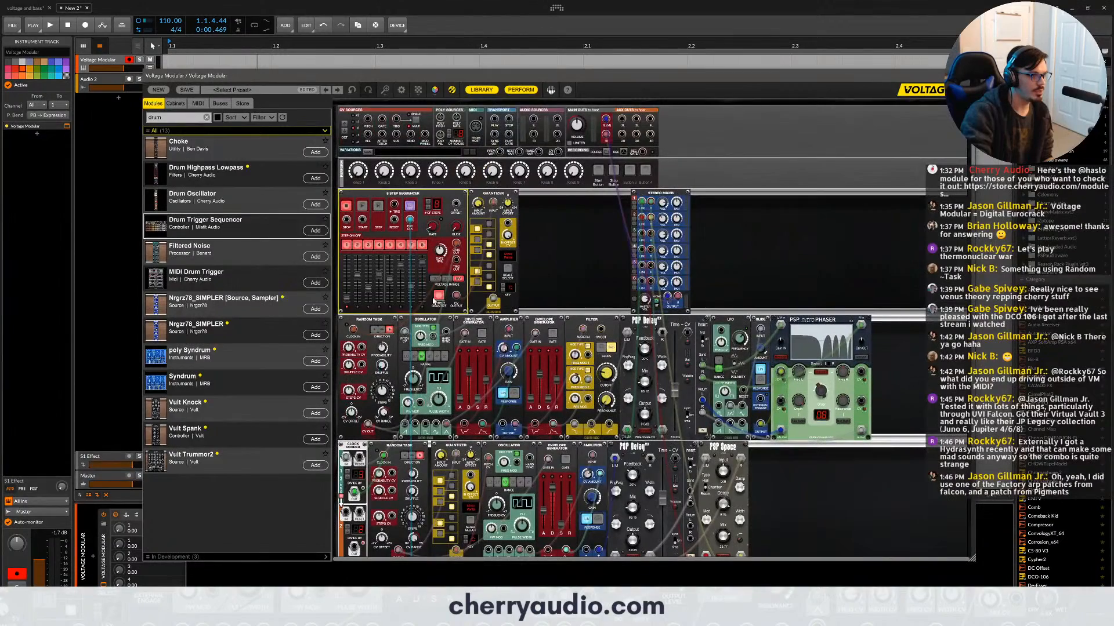
- Search the module library for "misf" and add Transistor 808 Kick, Rim Shot and Hats modules beside the Drum Trigger Sequencer
{"action": "scroll", "coordinate": [409, 206], "scroll_direction": "down", "scroll_amount": 3}
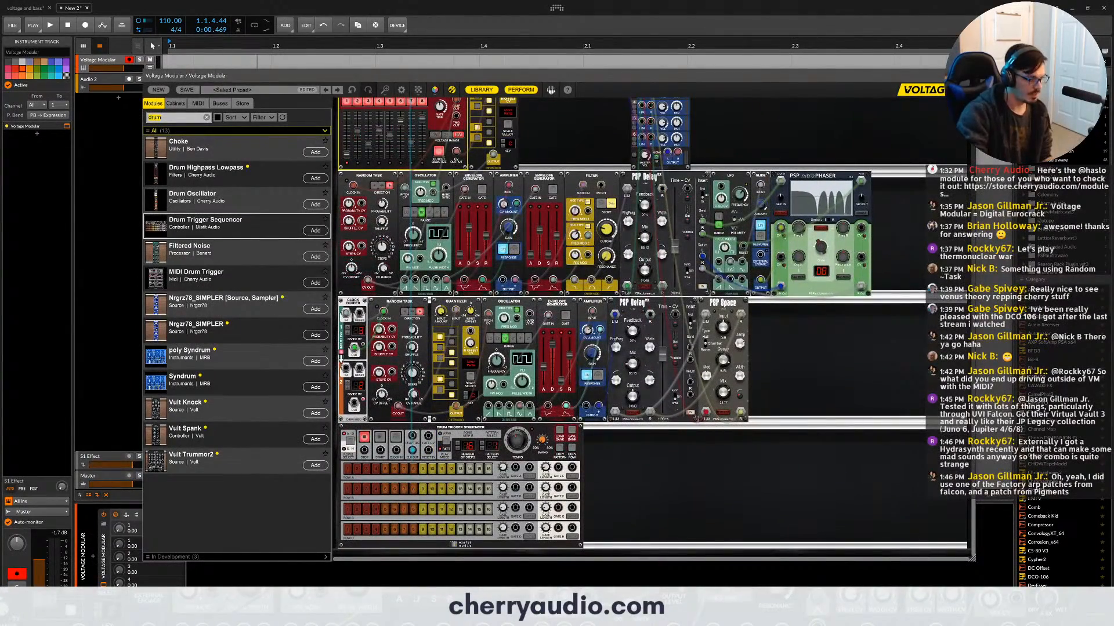
{"action": "key", "text": "ctrl+a"}
{"action": "type", "text": "misf"}
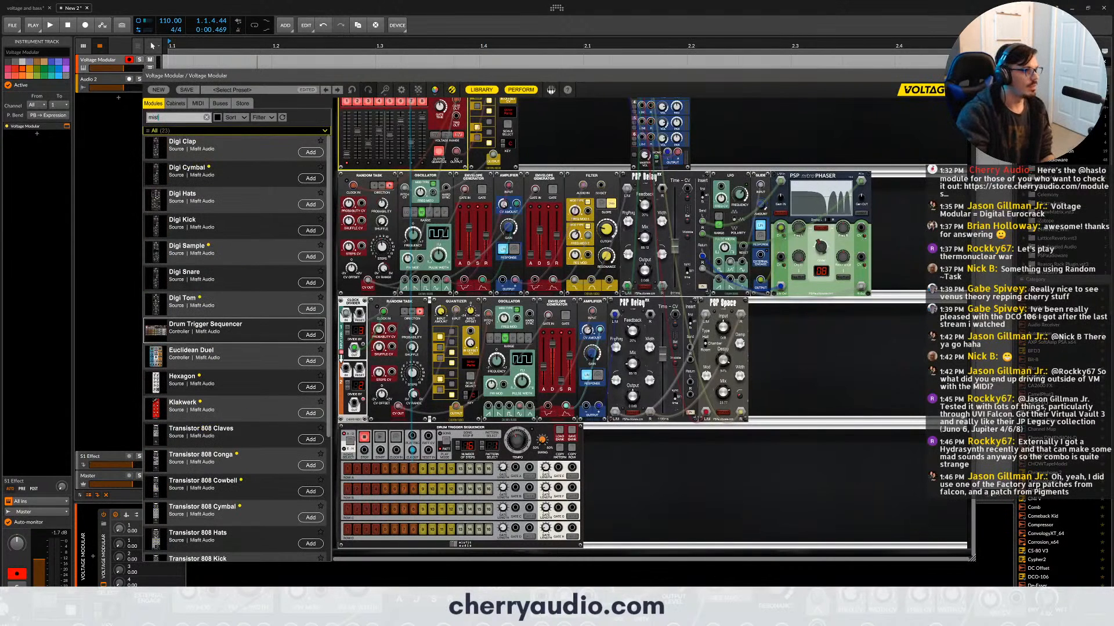
{"action": "scroll", "coordinate": [242, 251], "scroll_direction": "down", "scroll_amount": 3}
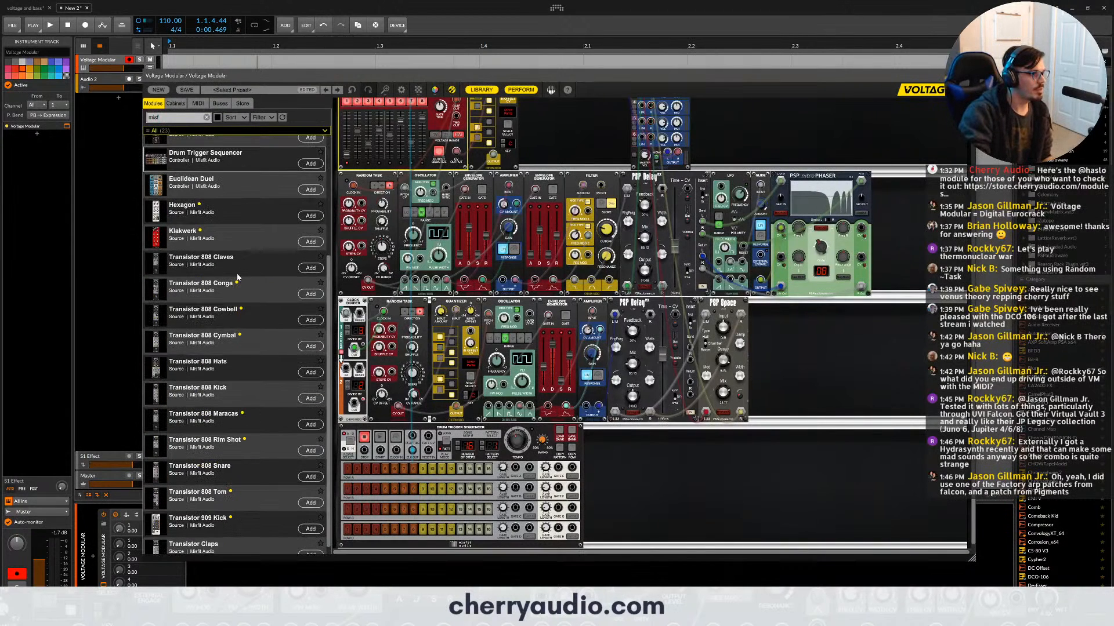
{"action": "double_click", "coordinate": [235, 385]}
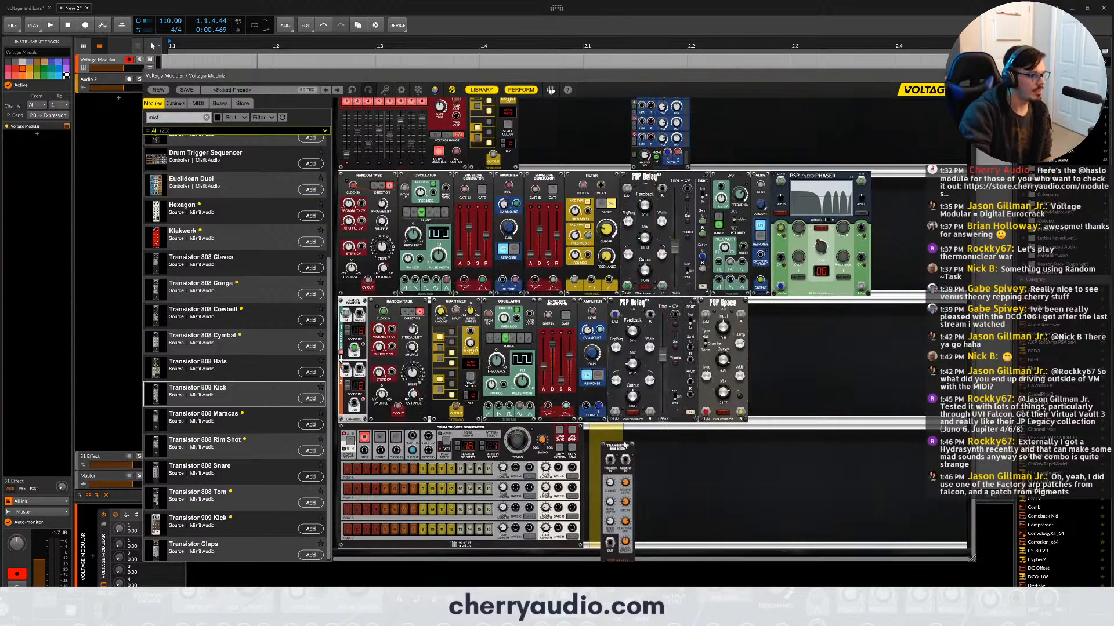
{"action": "double_click", "coordinate": [234, 360]}
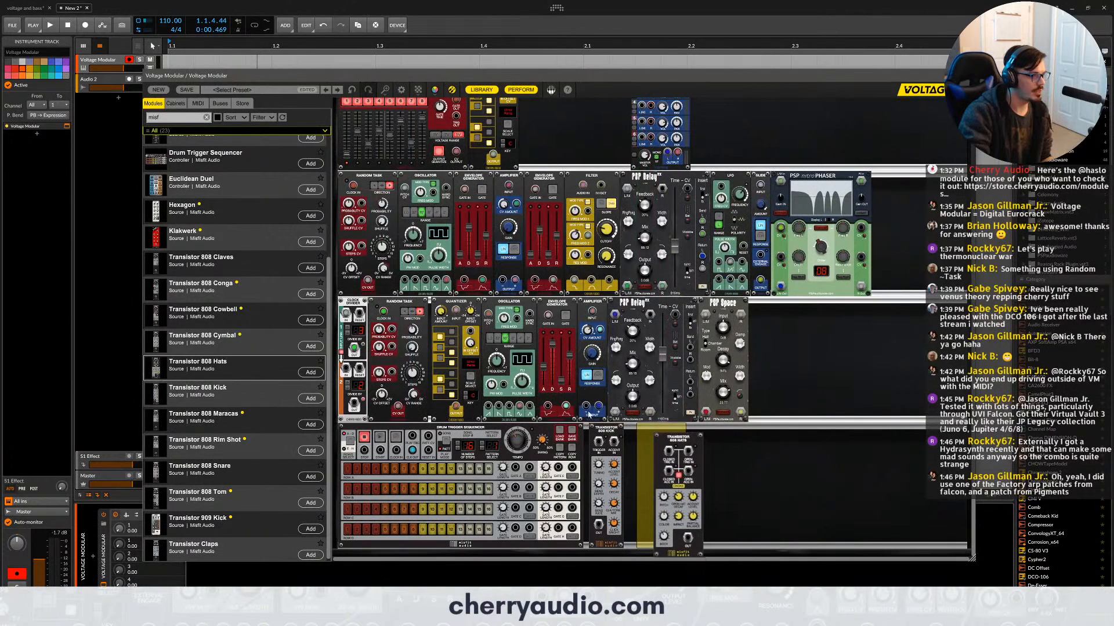
{"action": "left_click_drag", "start_coordinate": [244, 447], "coordinate": [635, 449]}
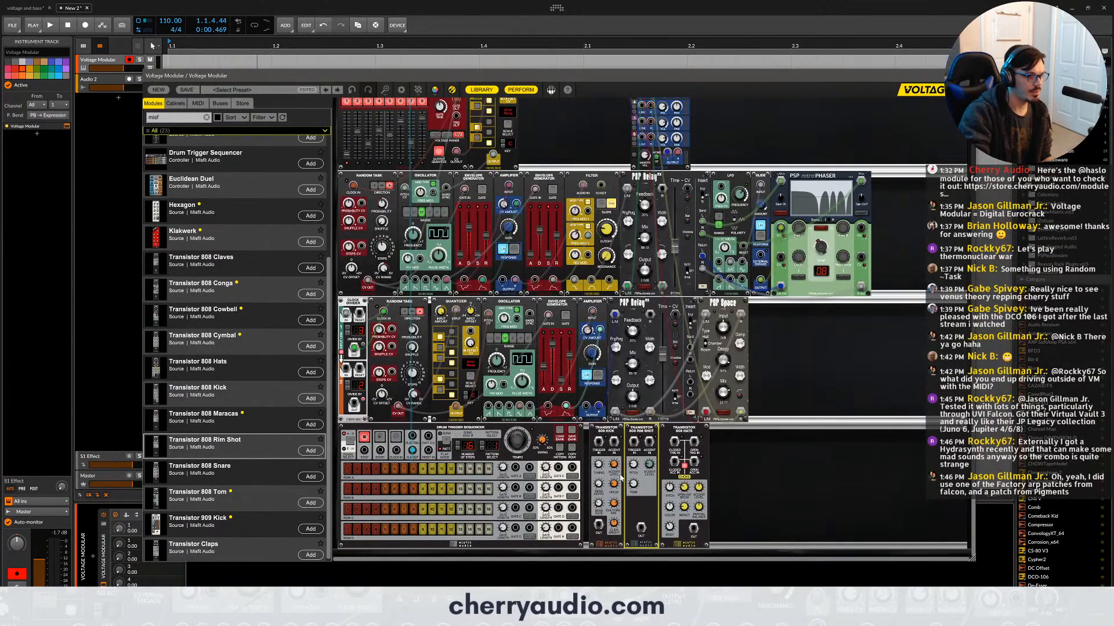
- Patch the three drum modules' outputs into the Stereo Mixer, and the drum sequencer's triggers into the kick and rim shot
{"action": "mouse_move", "coordinate": [598, 525]}
{"action": "left_mouse_down"}
{"action": "mouse_move", "coordinate": [611, 145]}
{"action": "mouse_move", "coordinate": [638, 133]}
{"action": "mouse_move", "coordinate": [667, 572]}
{"action": "mouse_move", "coordinate": [641, 528]}
{"action": "mouse_move", "coordinate": [658, 174]}
{"action": "mouse_move", "coordinate": [660, 200]}
{"action": "mouse_move", "coordinate": [642, 197]}
{"action": "left_mouse_up"}
{"action": "scroll", "coordinate": [669, 377], "scroll_direction": "down", "scroll_amount": 3}
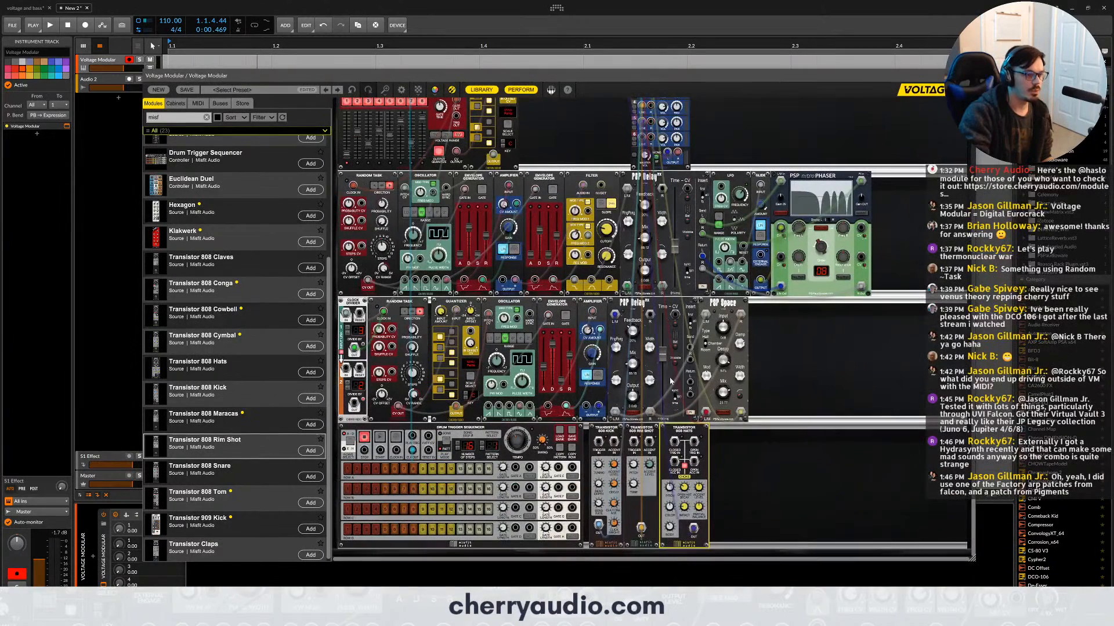
{"action": "left_click_drag", "start_coordinate": [599, 442], "coordinate": [516, 508]}
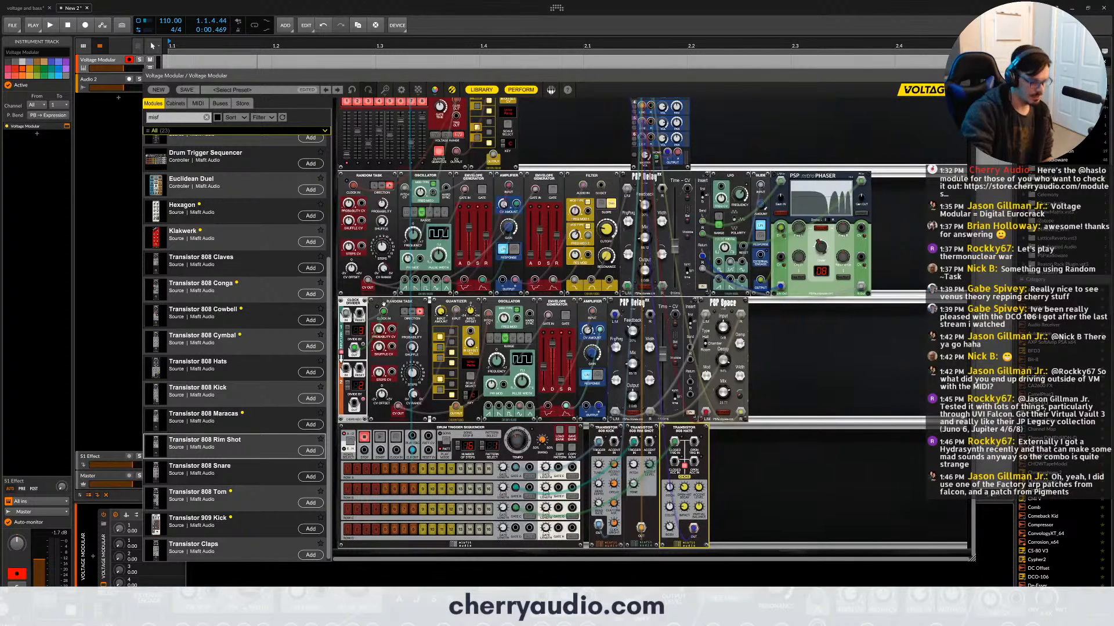
- Duplicate a Random Task between Rim Shot and Hats, clock it from the drum sequencer's third lane, and patch it to the hats
{"action": "left_click_drag", "start_coordinate": [380, 302], "coordinate": [675, 438]}
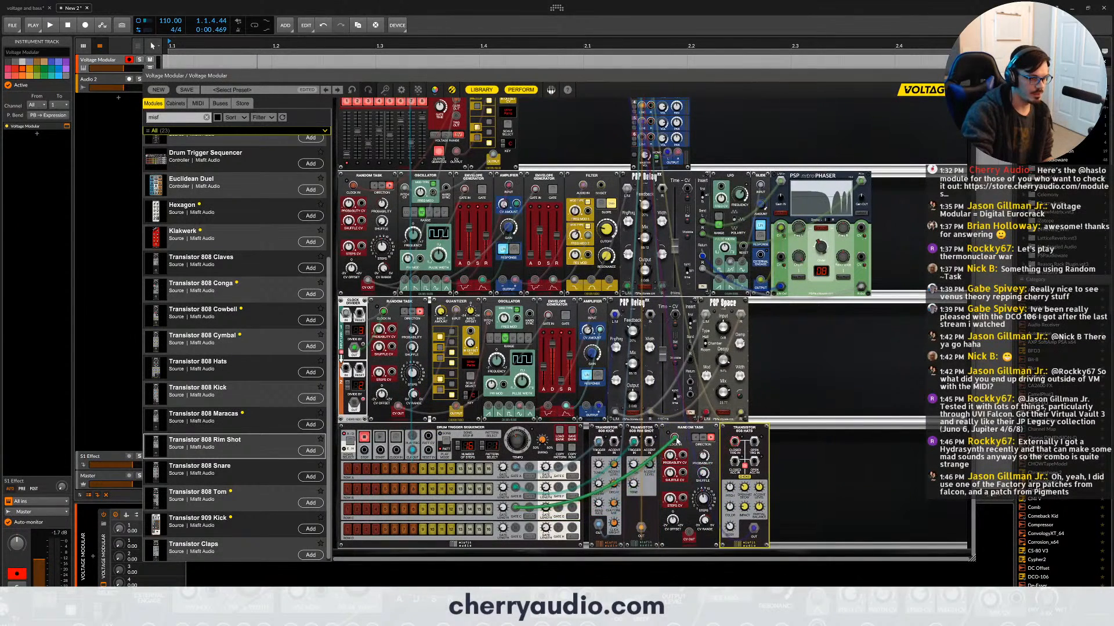
{"action": "left_click_drag", "start_coordinate": [688, 532], "coordinate": [735, 442]}
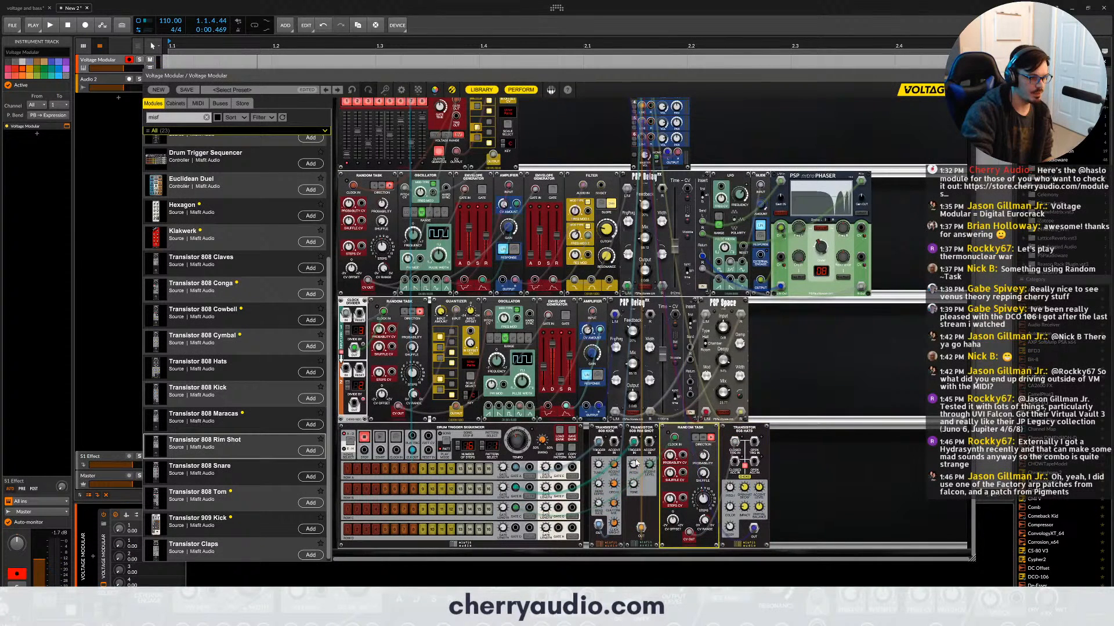
- Program steps in the drum sequencer's first and third lanes, and start both sequencers with the performance Start Button
{"action": "left_click", "coordinate": [350, 510]}
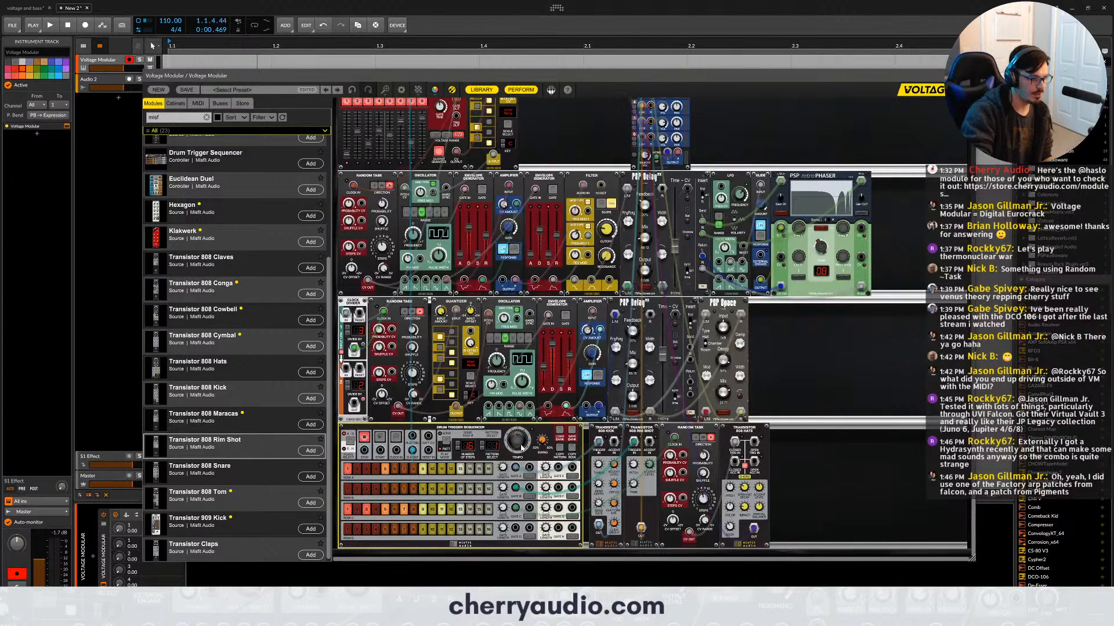
{"action": "scroll", "coordinate": [514, 400], "scroll_direction": "up", "scroll_amount": 3}
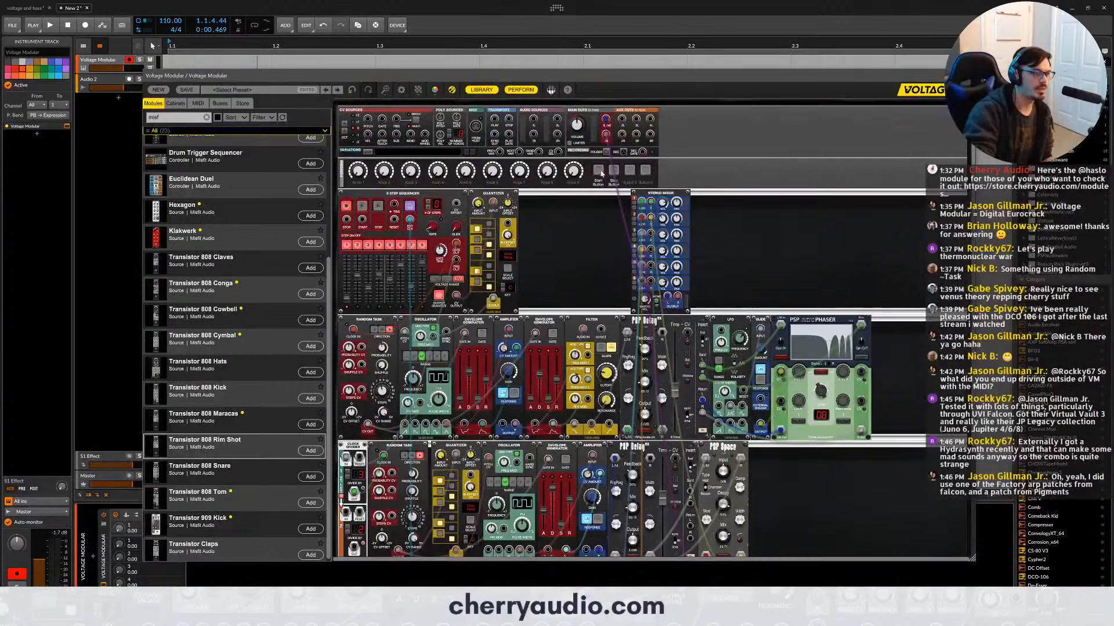
{"action": "scroll", "coordinate": [590, 203], "scroll_direction": "down", "scroll_amount": 3}
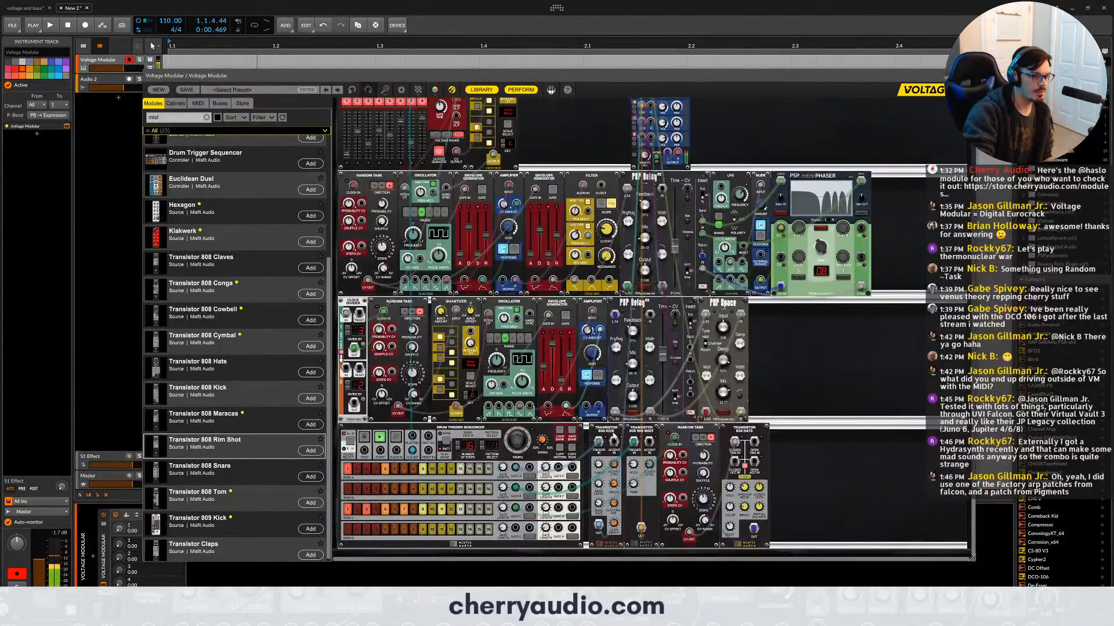
- Adjust the Drum Trigger Sequencer's tempo while both sequencers play
{"action": "left_click", "coordinate": [519, 450]}
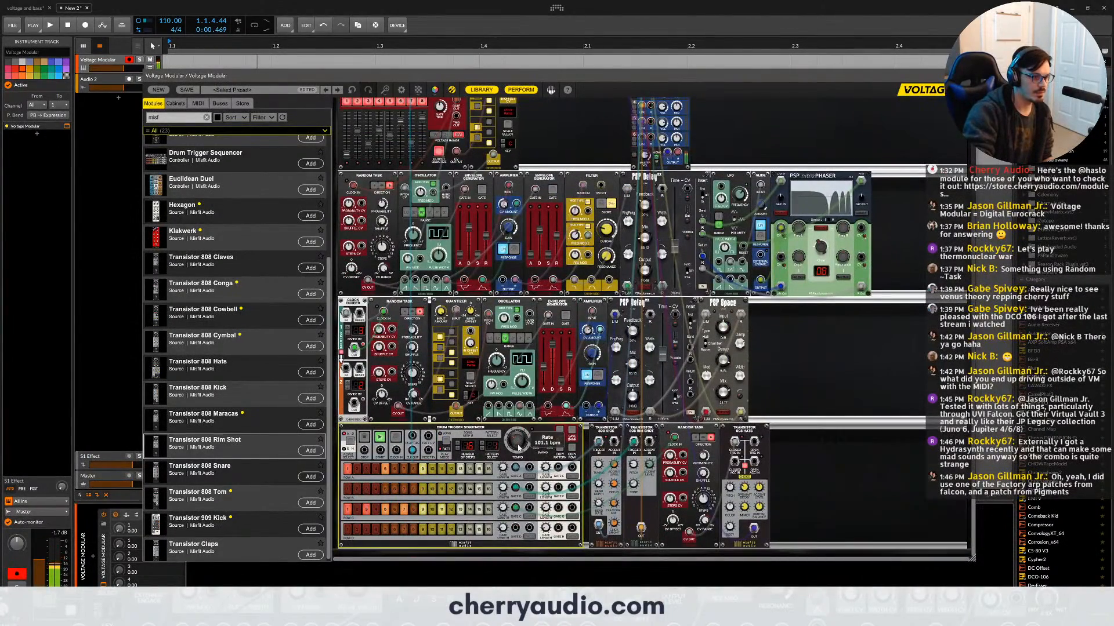
{"action": "left_click_drag", "start_coordinate": [520, 439], "coordinate": [519, 441]}
{"action": "scroll", "coordinate": [519, 441], "scroll_direction": "up", "scroll_amount": 3}
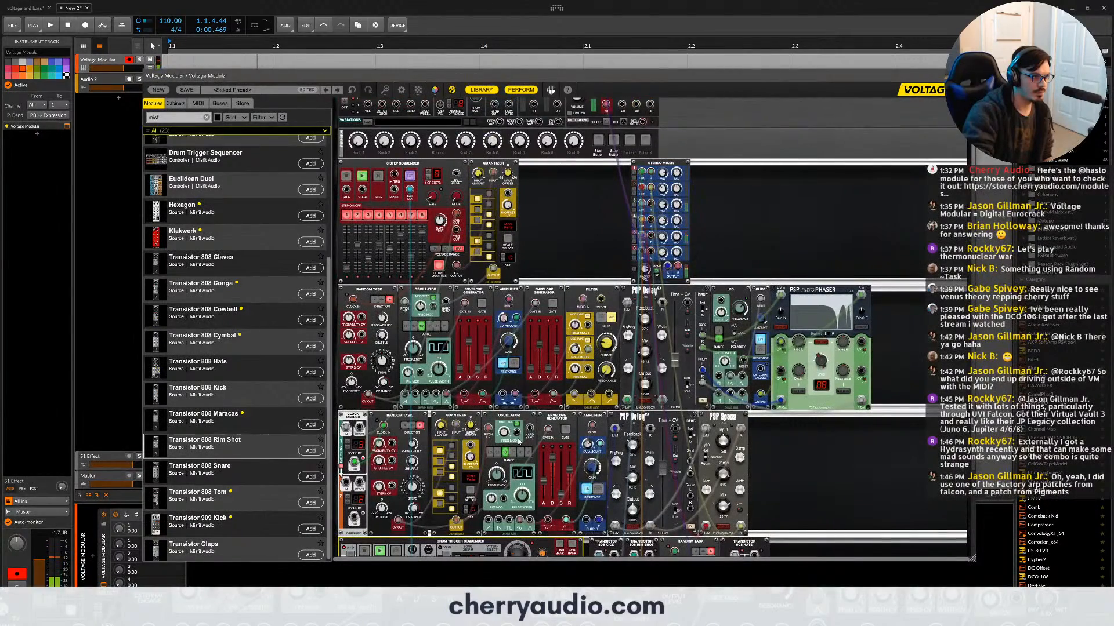
{"action": "scroll", "coordinate": [518, 442], "scroll_direction": "down", "scroll_amount": 3}
{"action": "scroll", "coordinate": [526, 441], "scroll_direction": "up", "scroll_amount": 1}
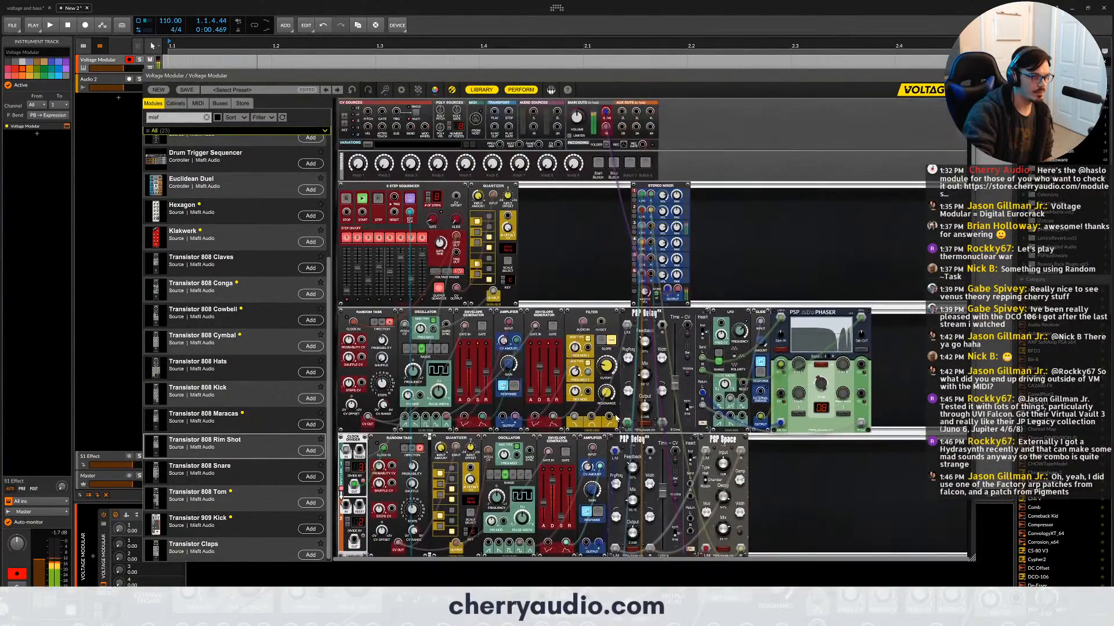
{"action": "scroll", "coordinate": [604, 459], "scroll_direction": "down", "scroll_amount": 1}
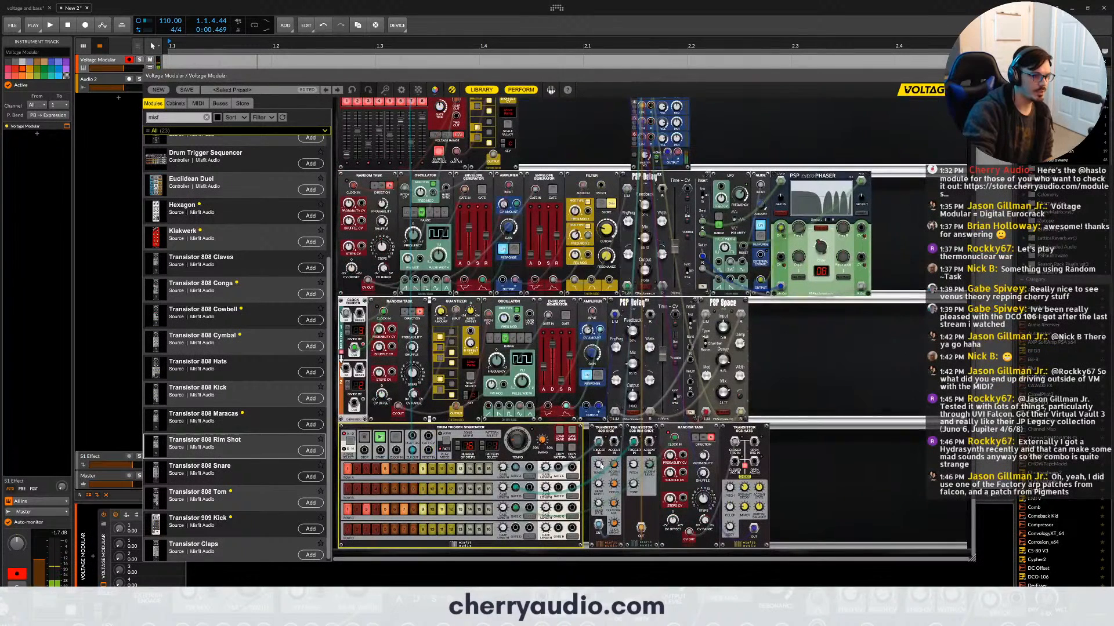
- Shape the Transistor 808 Kick's sound with its decay time and click/tone mix
{"action": "left_click", "coordinate": [613, 482]}
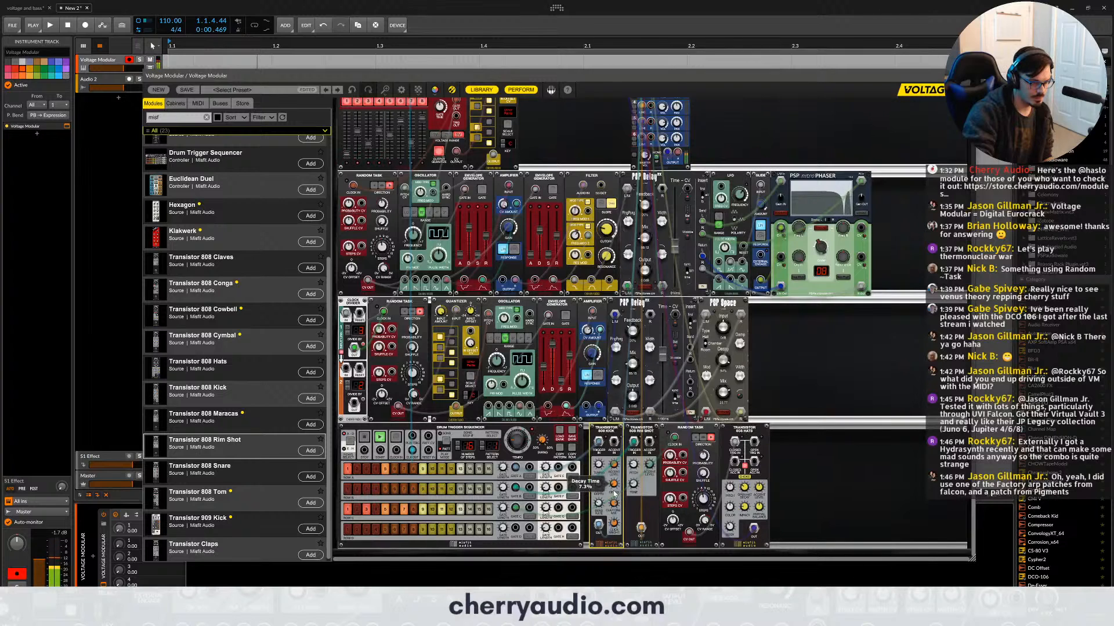
{"action": "mouse_move", "coordinate": [603, 476]}
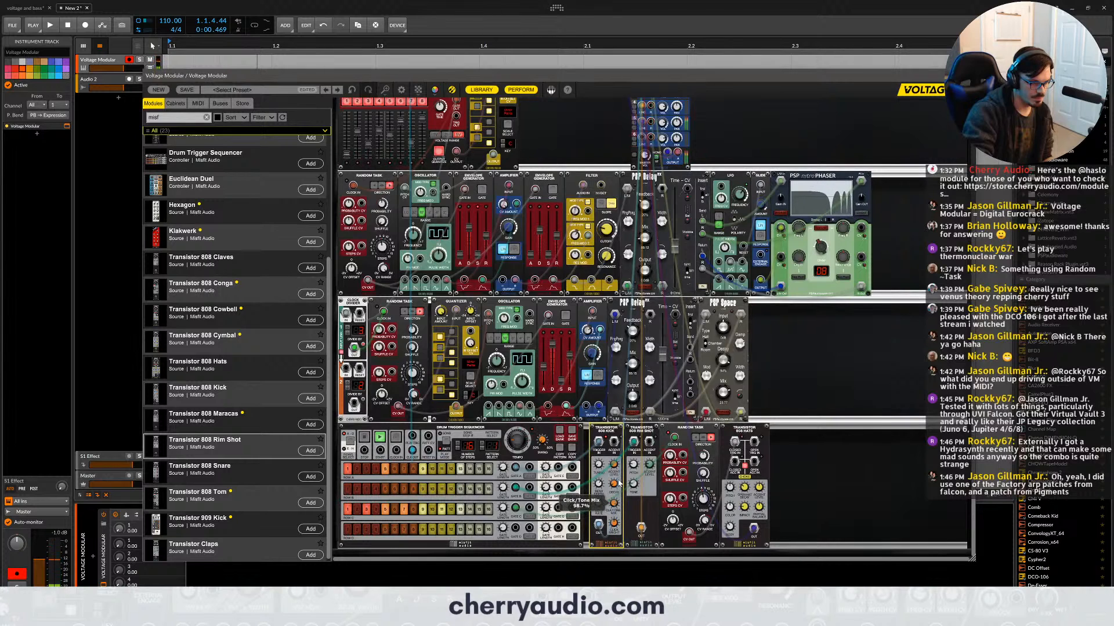
{"action": "left_click_drag", "start_coordinate": [619, 484], "coordinate": [619, 483]}
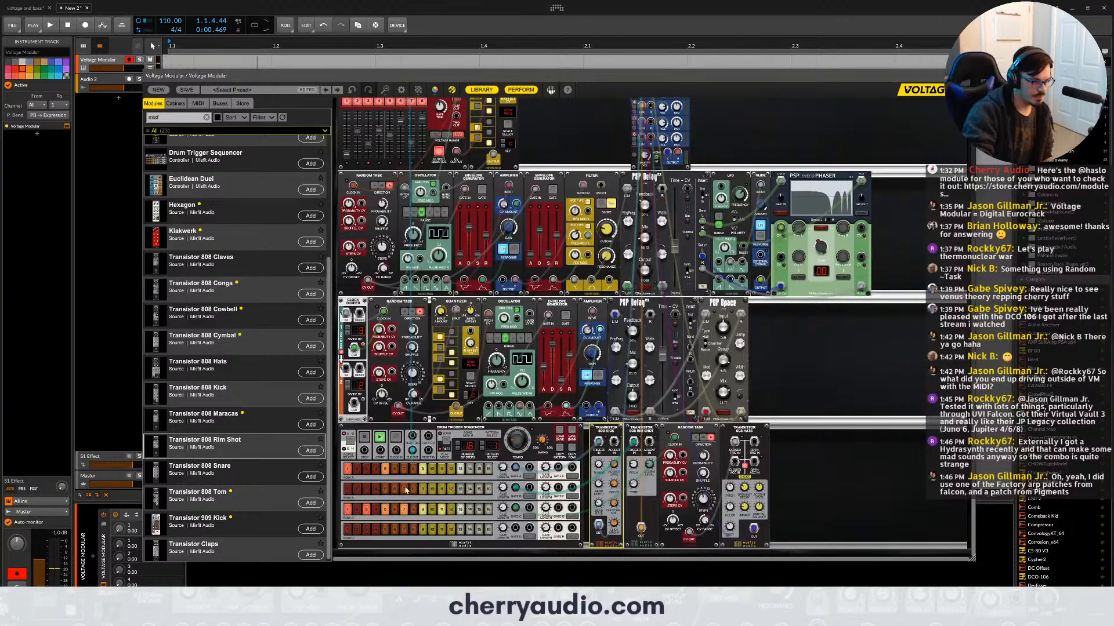
- Program rim shot steps in the Drum Trigger Sequencer's second lane
{"action": "left_click", "coordinate": [368, 489]}
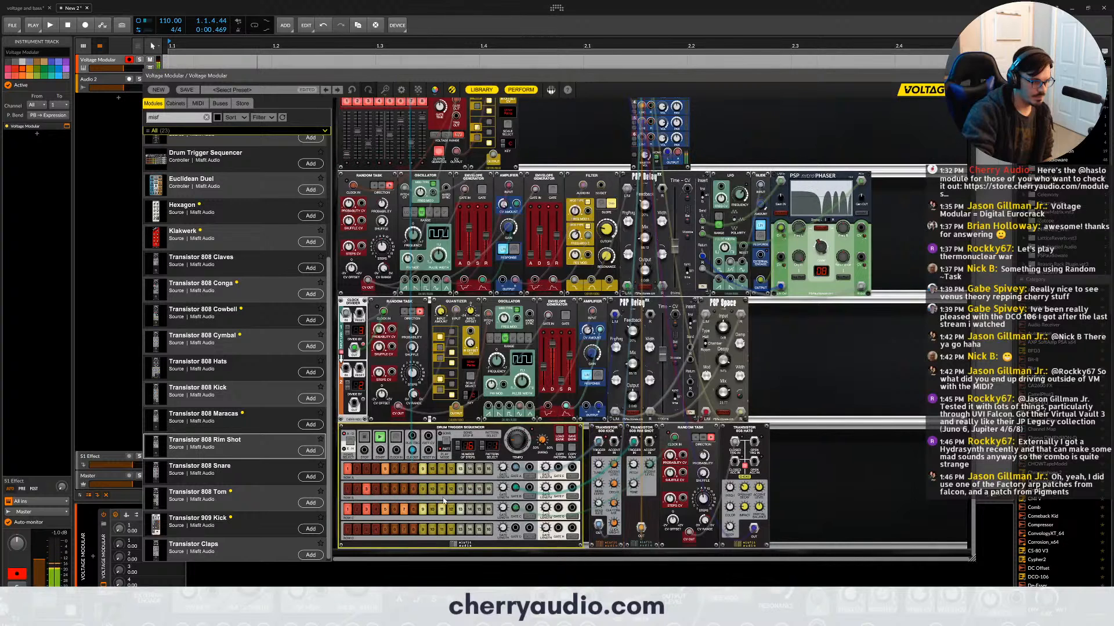
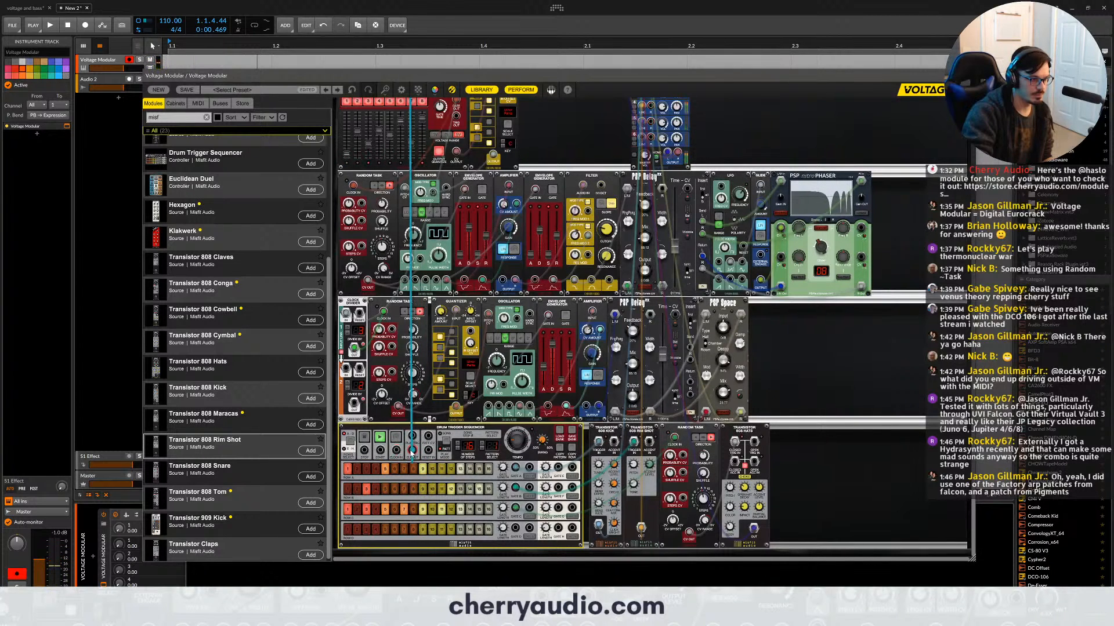
- Stop and restart both sequencers with the performance Stop and Start Buttons to check how they run together
{"action": "scroll", "coordinate": [518, 129], "scroll_direction": "up", "scroll_amount": 5}
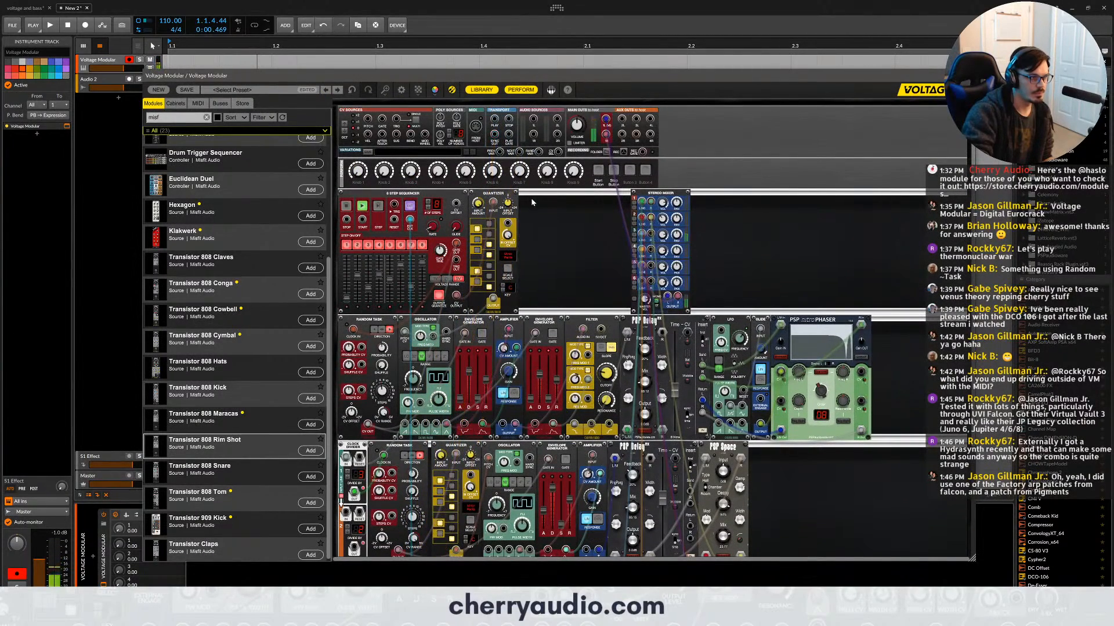
{"action": "scroll", "coordinate": [531, 198], "scroll_direction": "down", "scroll_amount": 2}
{"action": "scroll", "coordinate": [531, 197], "scroll_direction": "up", "scroll_amount": 1}
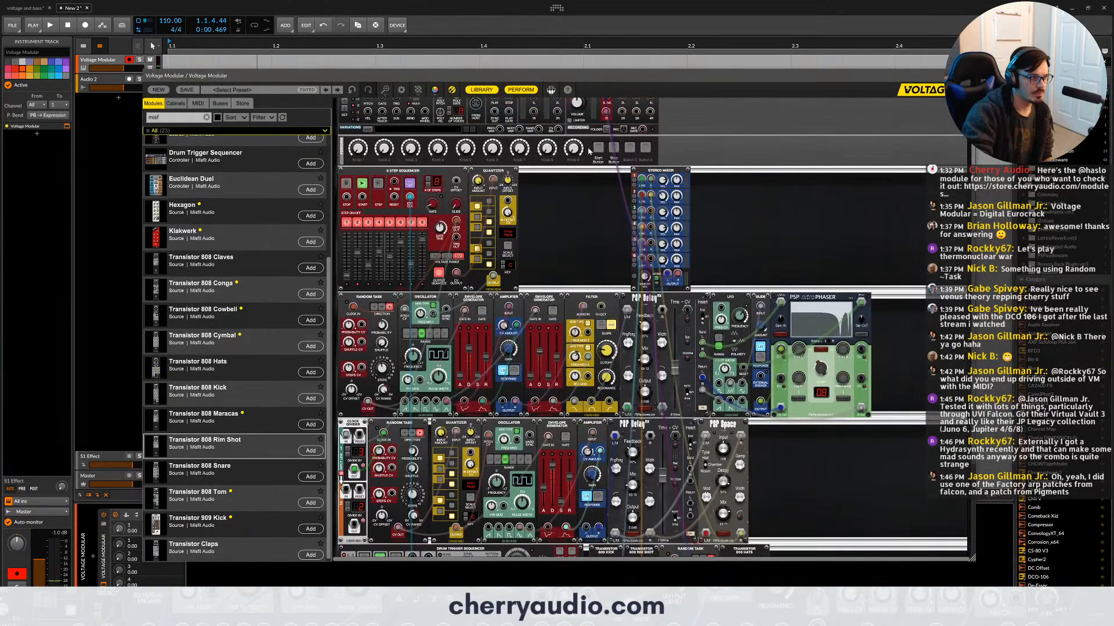
{"action": "left_click", "coordinate": [612, 152]}
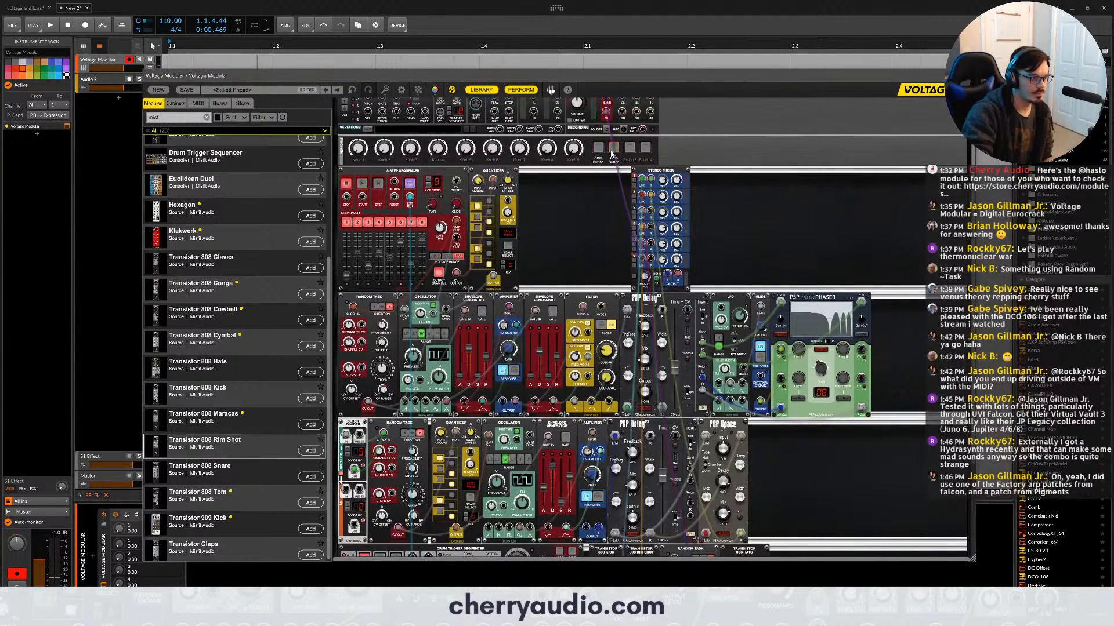
{"action": "left_click", "coordinate": [599, 152]}
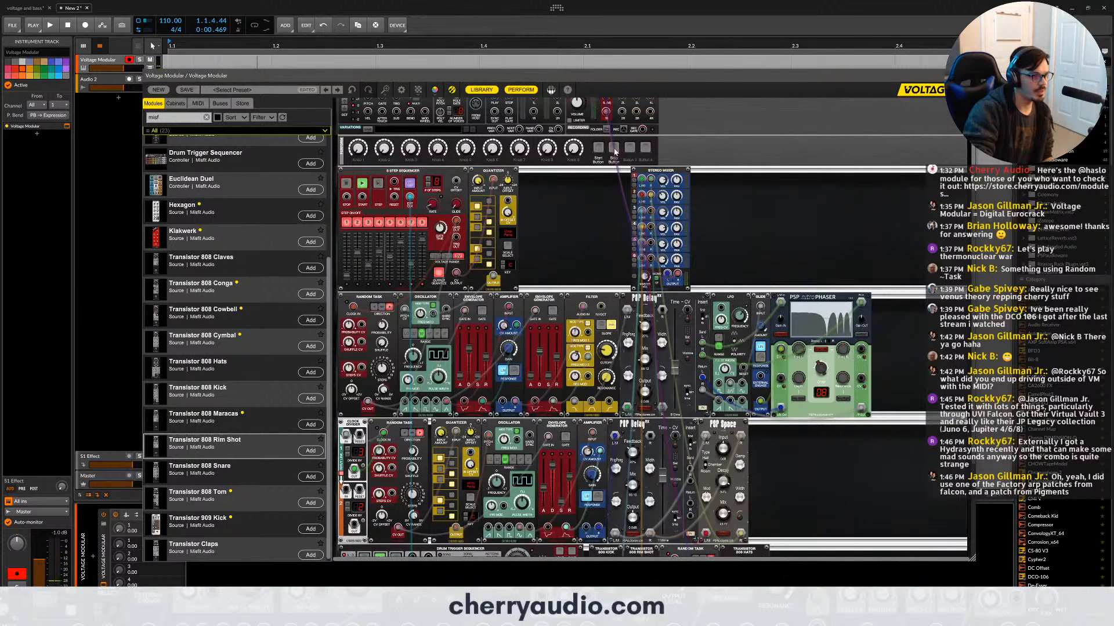
{"action": "left_click", "coordinate": [615, 152]}
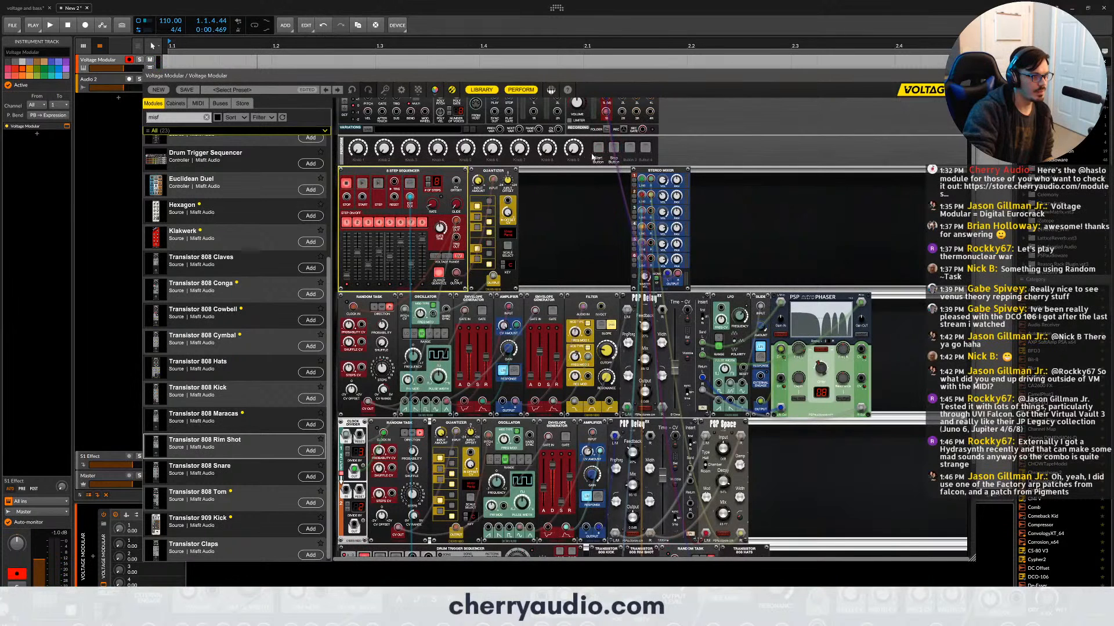
{"action": "left_click", "coordinate": [598, 152]}
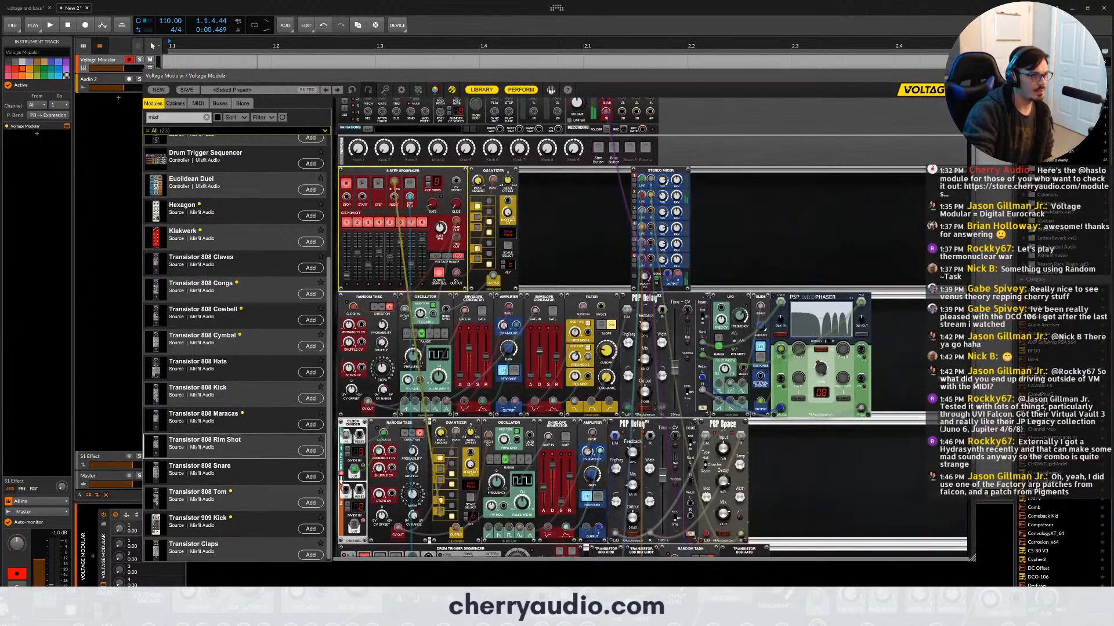
- Patch the 8 Step Sequencer to the Drum Trigger Sequencer's start input, and start both sequencers with the performance Start Button
{"action": "scroll", "coordinate": [402, 221], "scroll_direction": "down", "scroll_amount": 3}
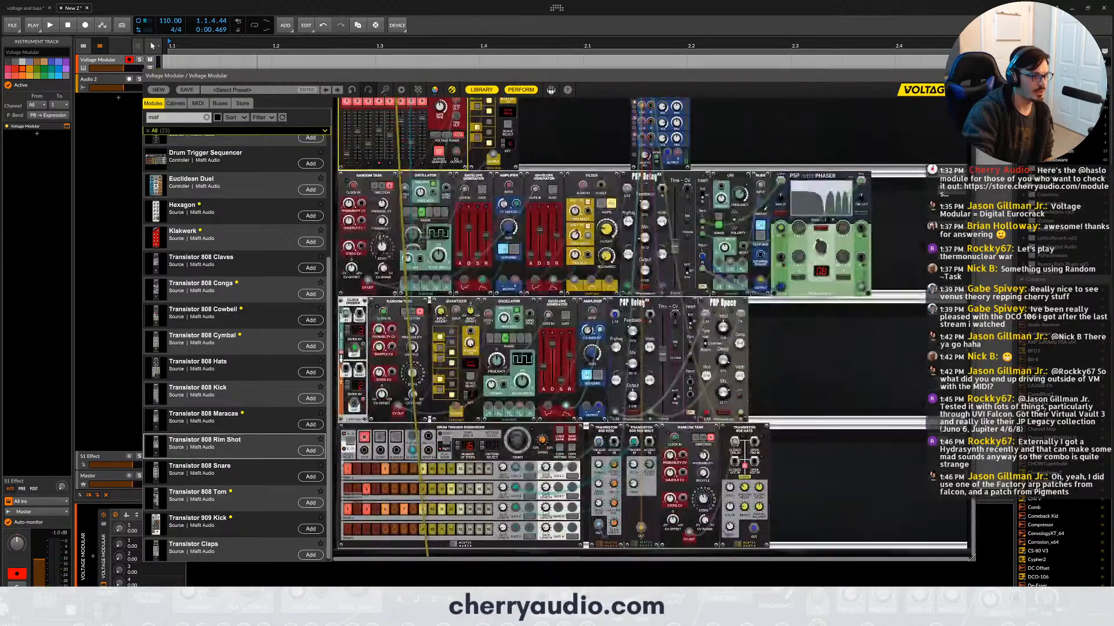
{"action": "left_click", "coordinate": [384, 452]}
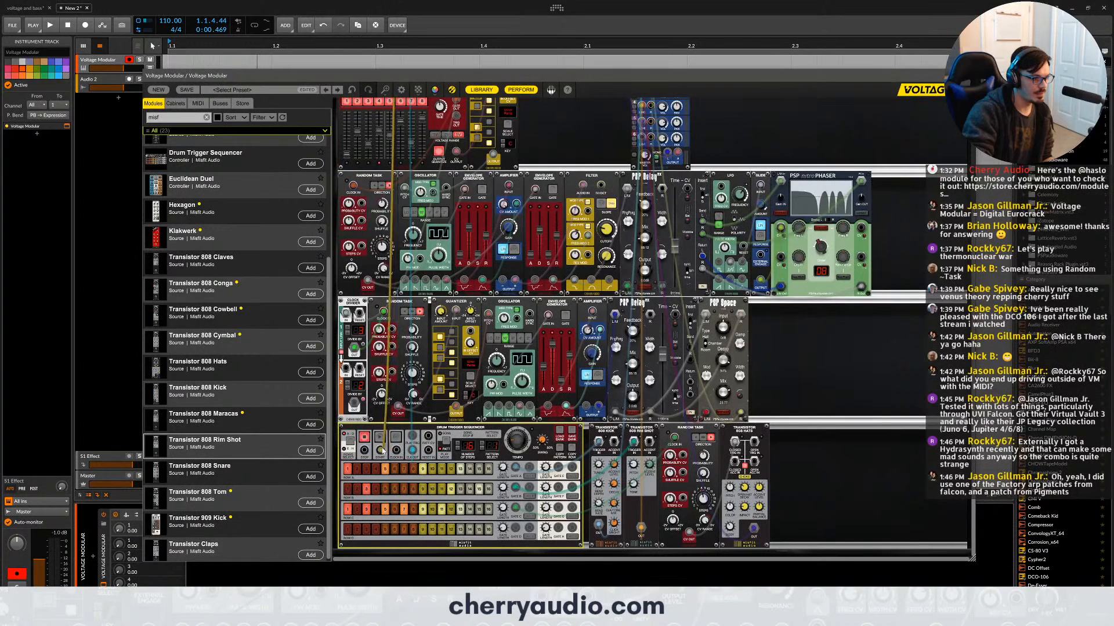
{"action": "scroll", "coordinate": [493, 314], "scroll_direction": "up", "scroll_amount": 3}
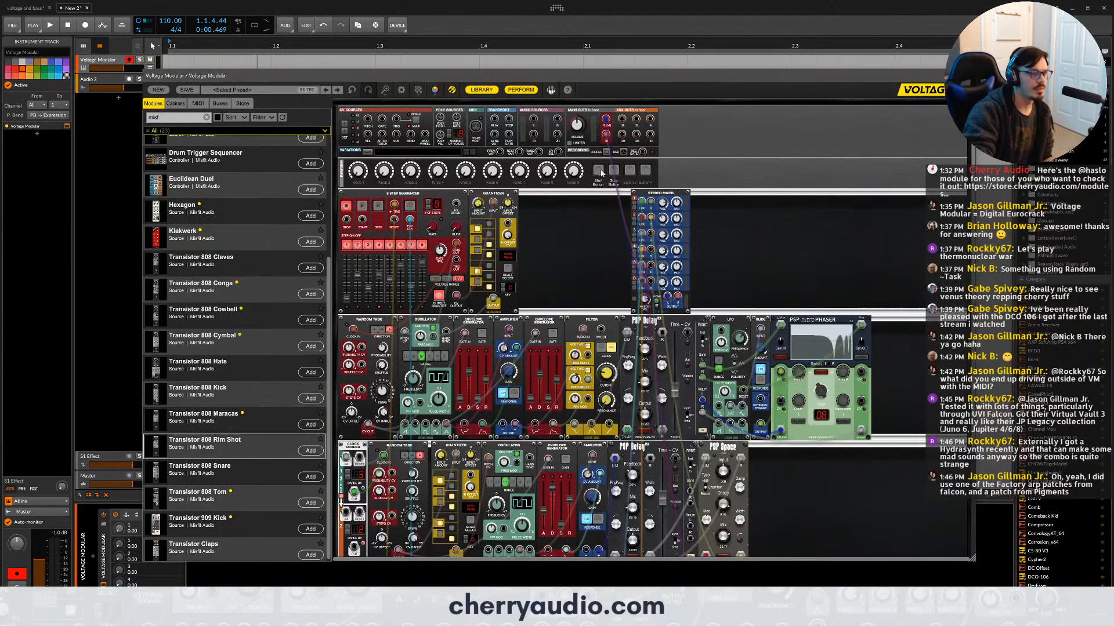
{"action": "left_click", "coordinate": [600, 172]}
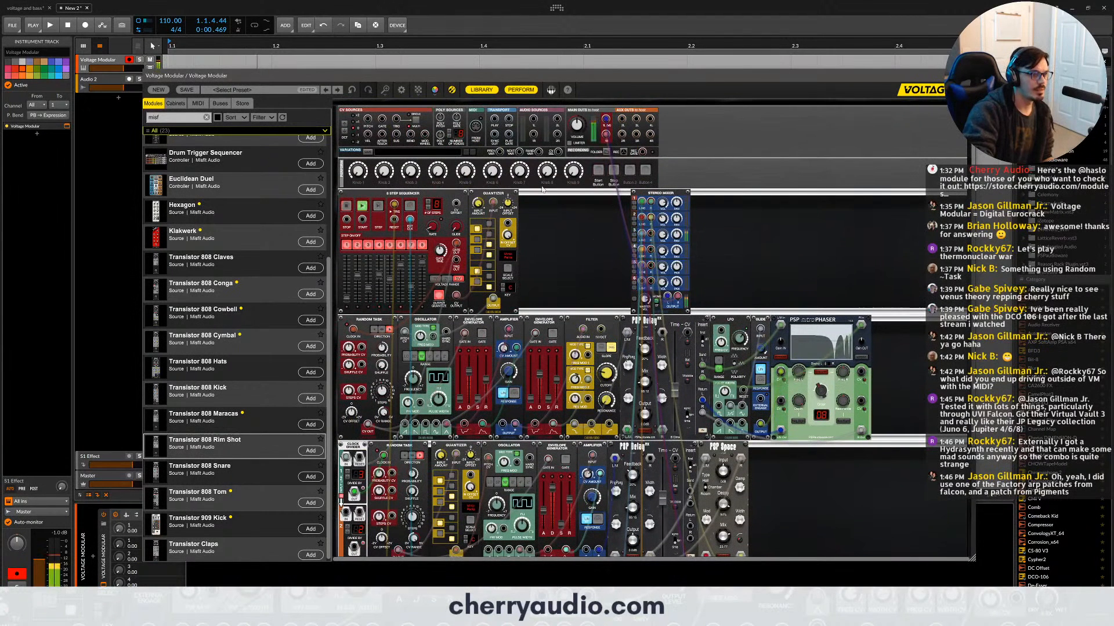
- Insert a second Random Task before the 808 Rim Shot, clock it from the drum sequencer, and patch its CV output onward
{"action": "scroll", "coordinate": [608, 375], "scroll_direction": "down", "scroll_amount": 3}
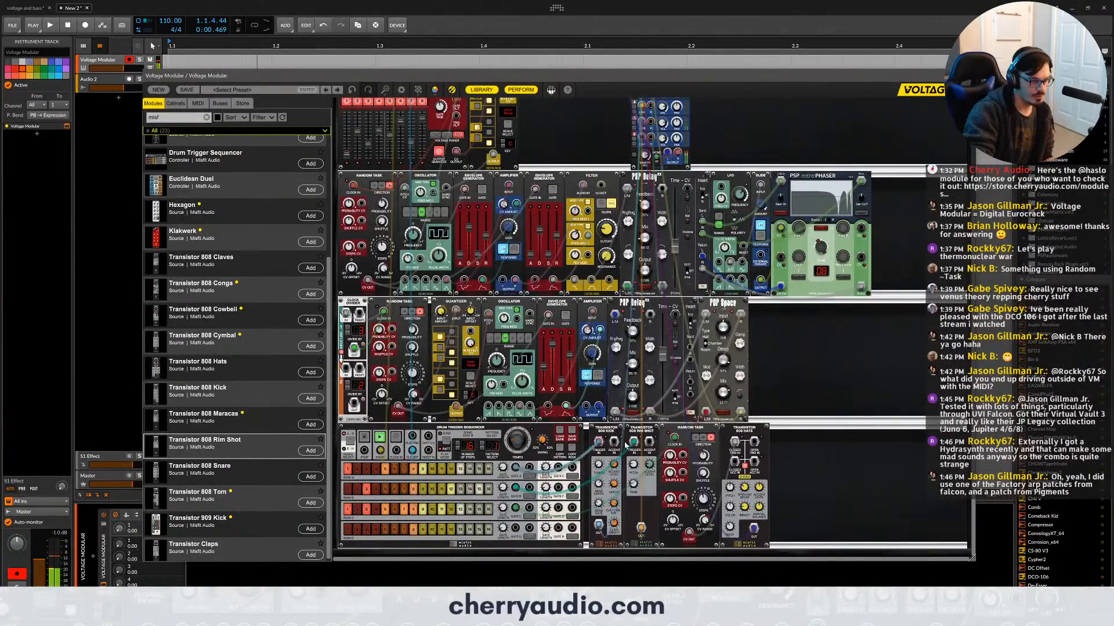
{"action": "left_click_drag", "start_coordinate": [678, 427], "coordinate": [637, 437]}
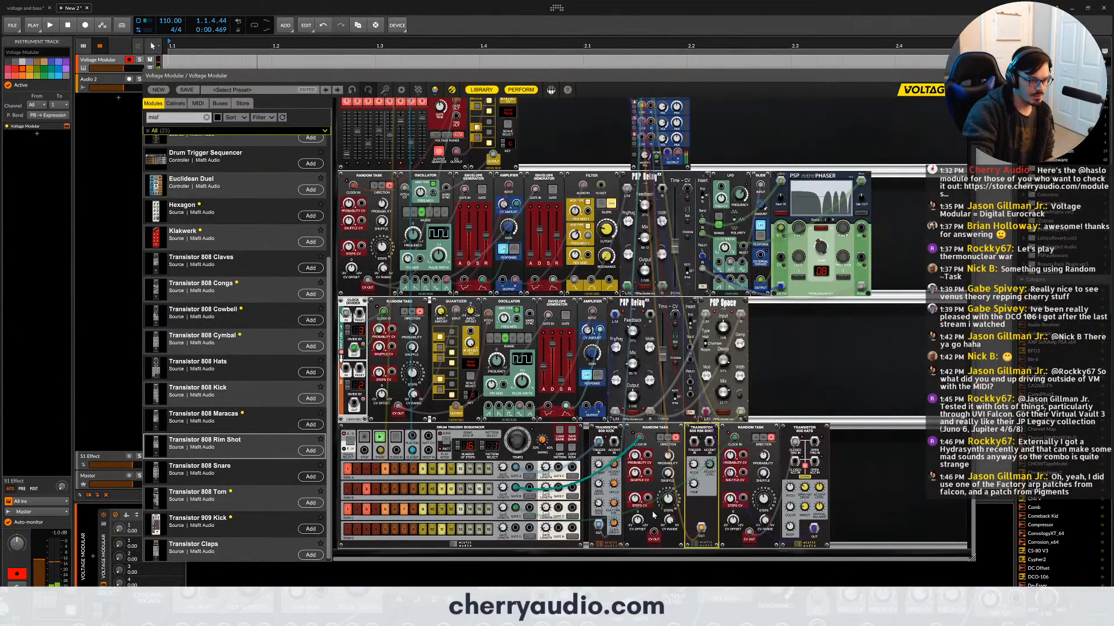
{"action": "left_click_drag", "start_coordinate": [653, 532], "coordinate": [694, 441]}
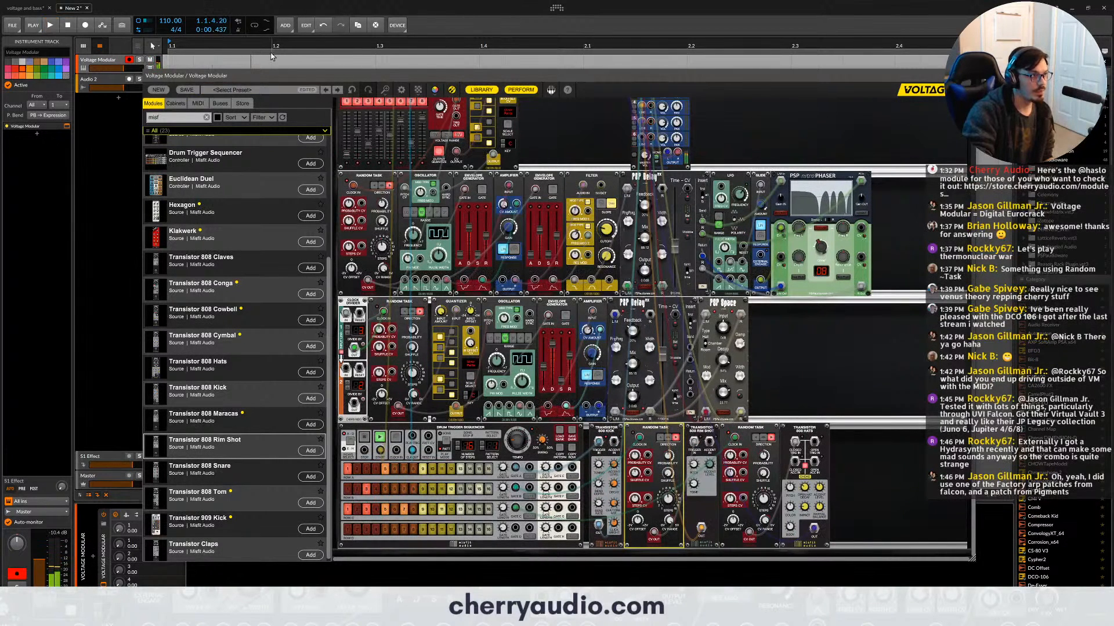
- Stop the sequencers, search the module library for "sync", and place a Sync Divider ahead of the Drum Trigger Sequencer
{"action": "scroll", "coordinate": [631, 321], "scroll_direction": "up", "scroll_amount": 3}
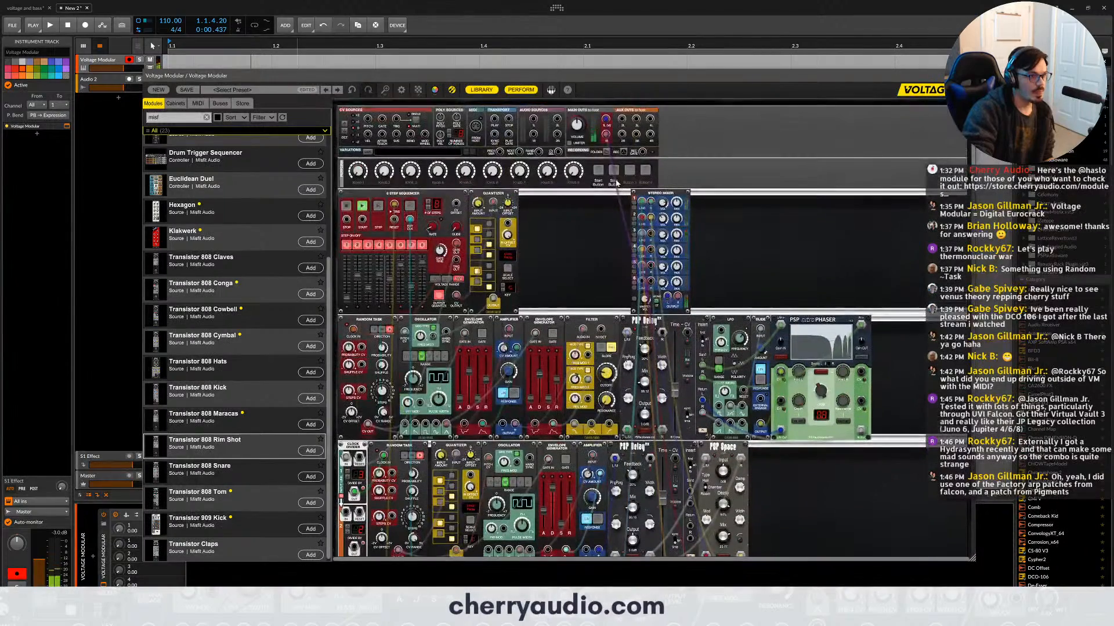
{"action": "double_click", "coordinate": [164, 117]}
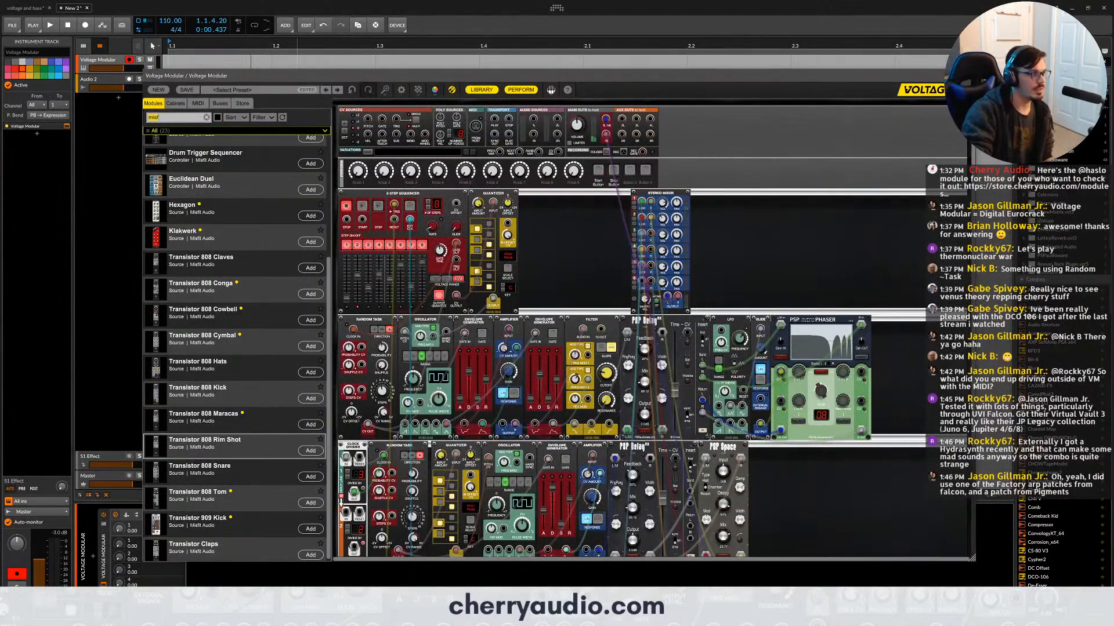
{"action": "type", "text": "syn"}
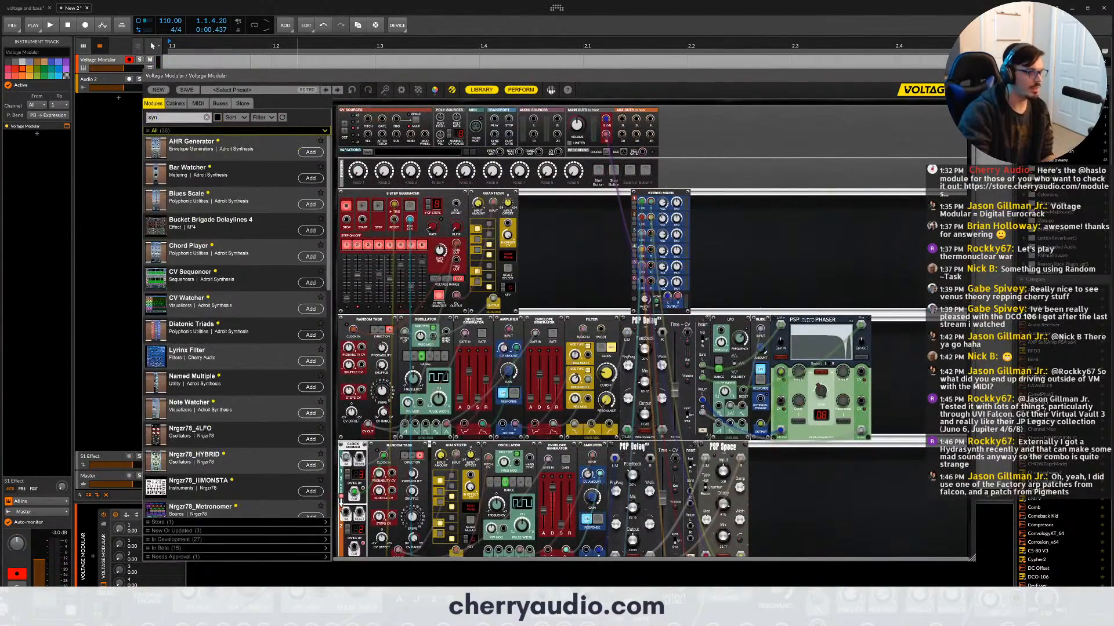
{"action": "type", "text": "c"}
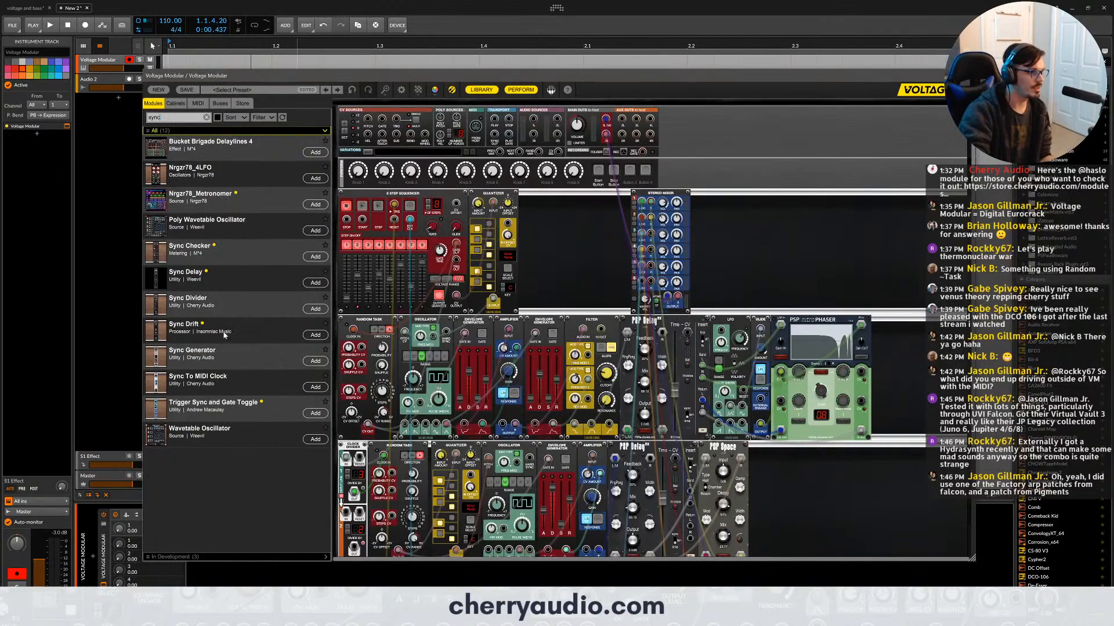
{"action": "scroll", "coordinate": [374, 362], "scroll_direction": "down", "scroll_amount": 5}
{"action": "left_click_drag", "start_coordinate": [189, 303], "coordinate": [342, 448]}
- Feed the transport sync through the Sync Divider into the Drum Trigger Sequencer's clock input, and enable its EXT clock
{"action": "scroll", "coordinate": [390, 224], "scroll_direction": "up", "scroll_amount": 5}
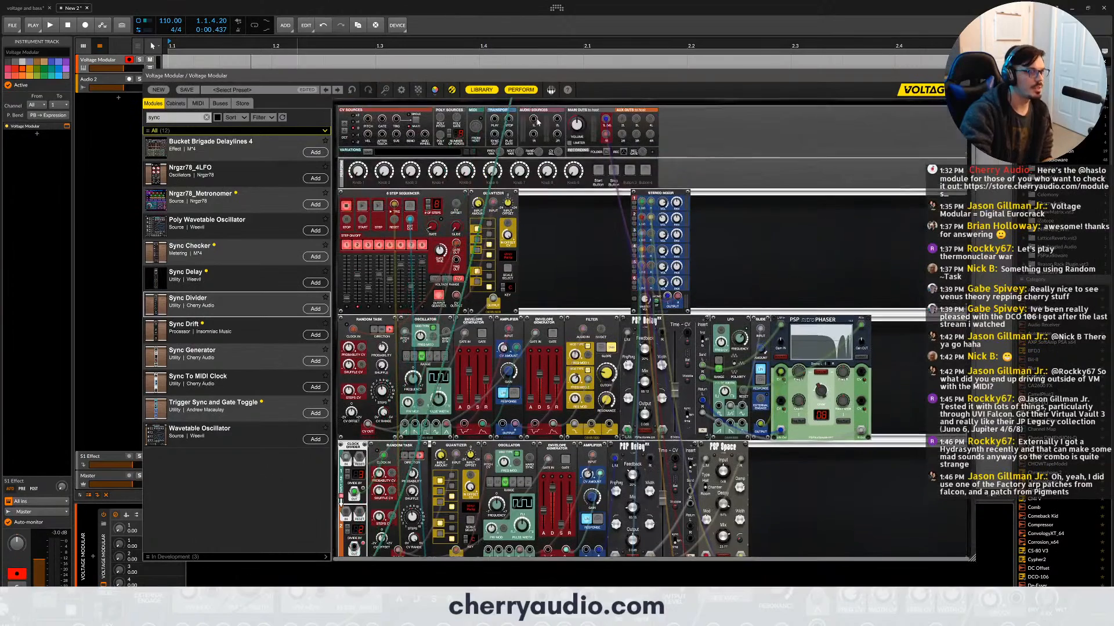
{"action": "scroll", "coordinate": [470, 376], "scroll_direction": "down", "scroll_amount": 5}
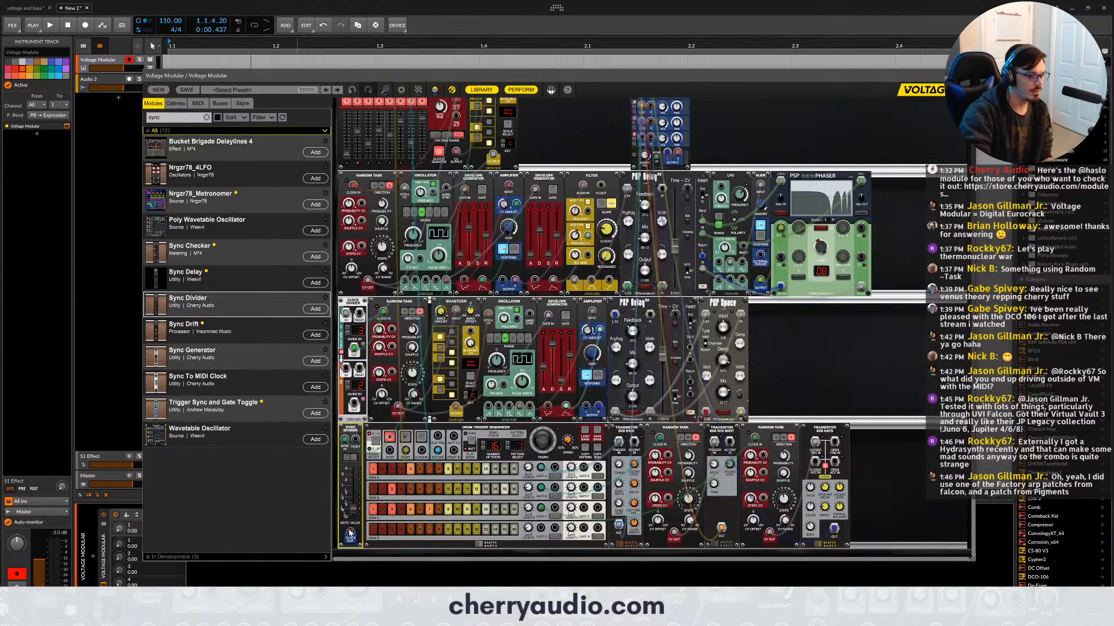
{"action": "left_click_drag", "start_coordinate": [351, 532], "coordinate": [421, 450]}
{"action": "left_click", "coordinate": [420, 440]}
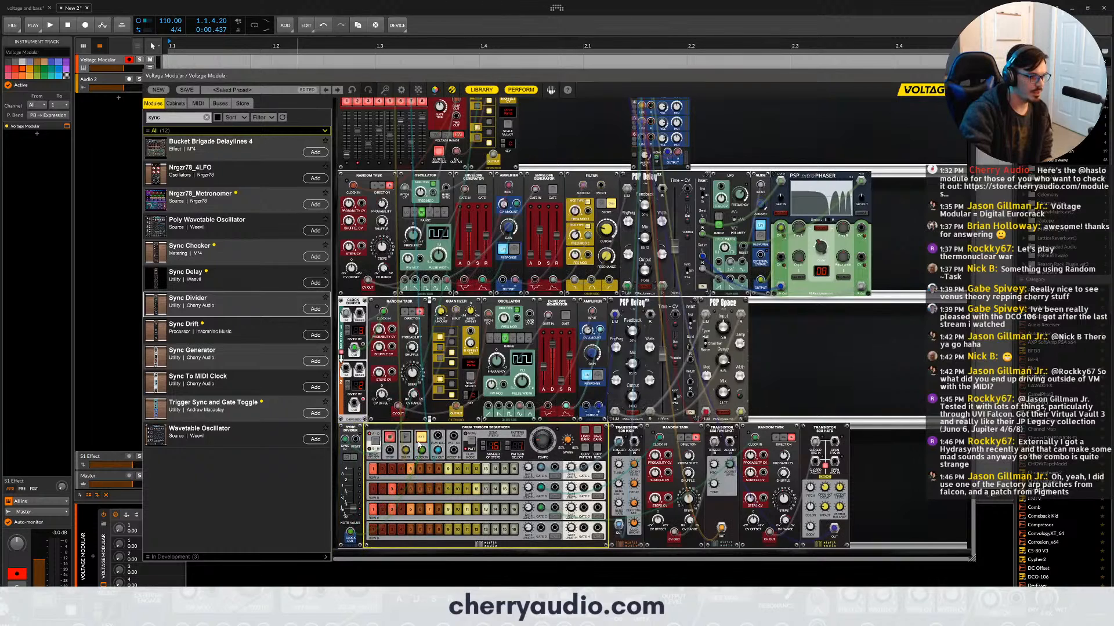
- Patch the transport section to the reset inputs of the 8 Step Sequencer and the Drum Trigger Sequencer
{"action": "scroll", "coordinate": [452, 103], "scroll_direction": "up", "scroll_amount": 5}
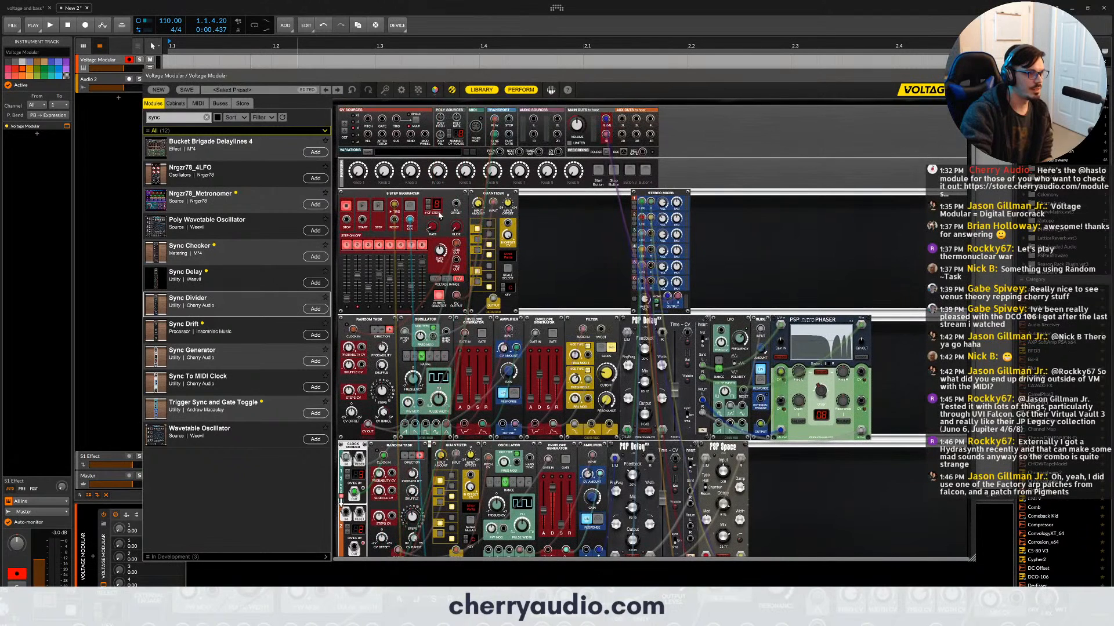
{"action": "left_click", "coordinate": [391, 223]}
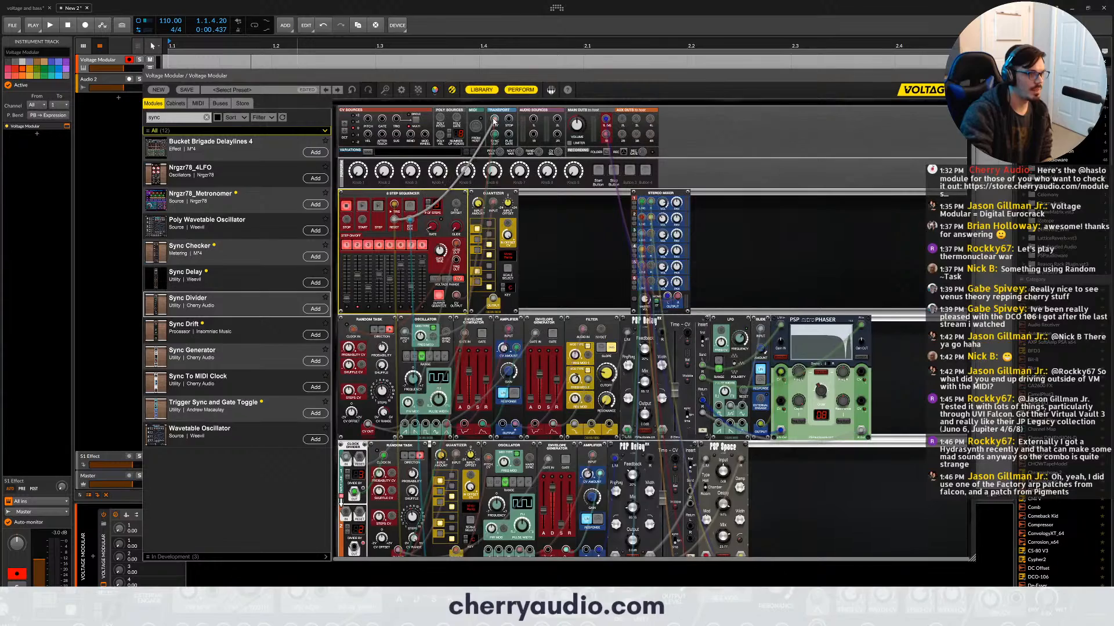
{"action": "scroll", "coordinate": [445, 392], "scroll_direction": "down", "scroll_amount": 3}
{"action": "scroll", "coordinate": [444, 393], "scroll_direction": "down", "scroll_amount": 1}
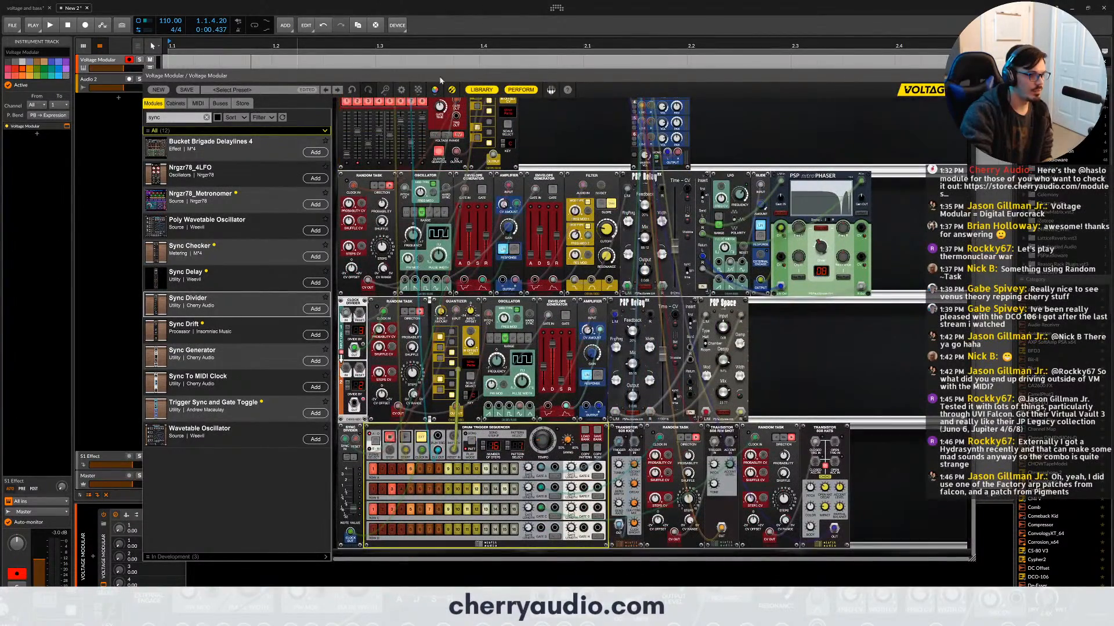
{"action": "scroll", "coordinate": [454, 450], "scroll_direction": "up", "scroll_amount": 4}
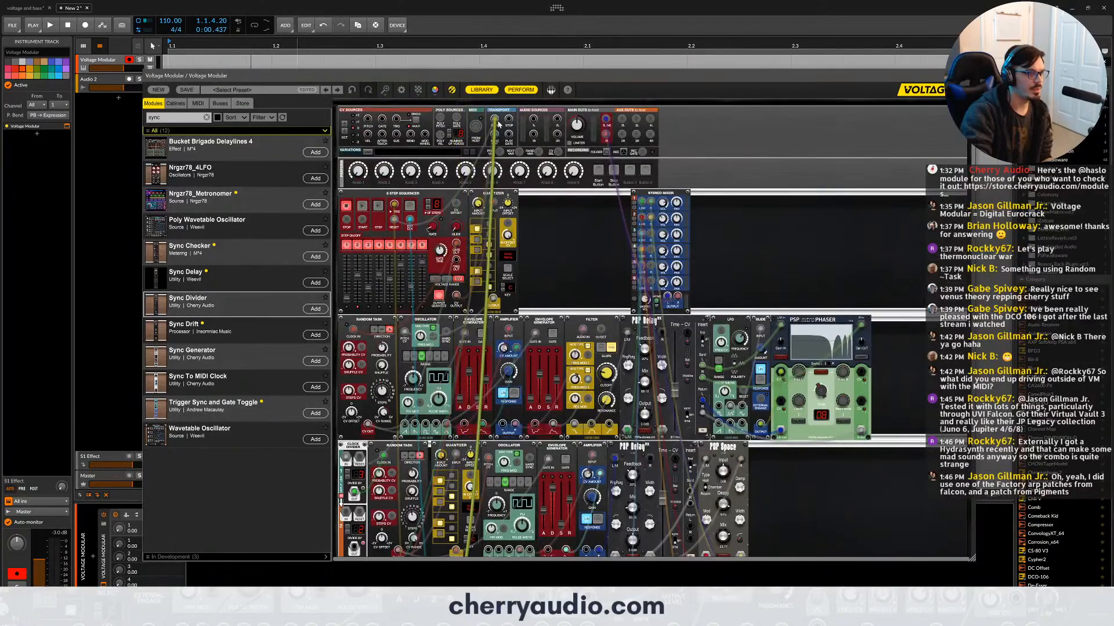
{"action": "scroll", "coordinate": [554, 195], "scroll_direction": "down", "scroll_amount": 4}
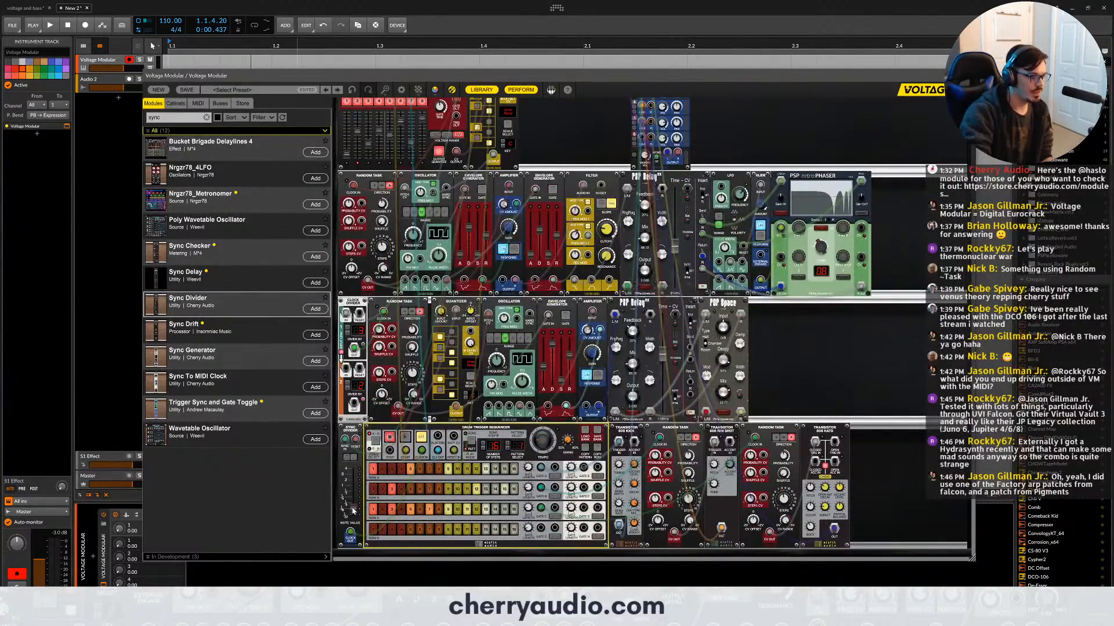
- Adjust the Sync Divider's note value and test the patch by playing from the start of the timeline
{"action": "left_click", "coordinate": [360, 489]}
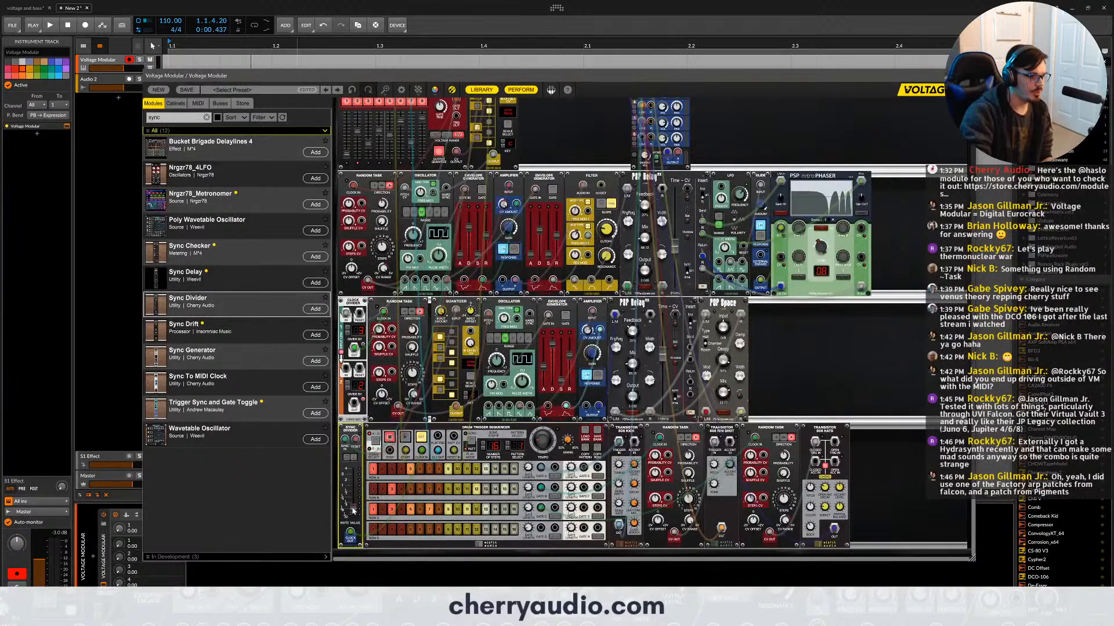
{"action": "left_click", "coordinate": [170, 44]}
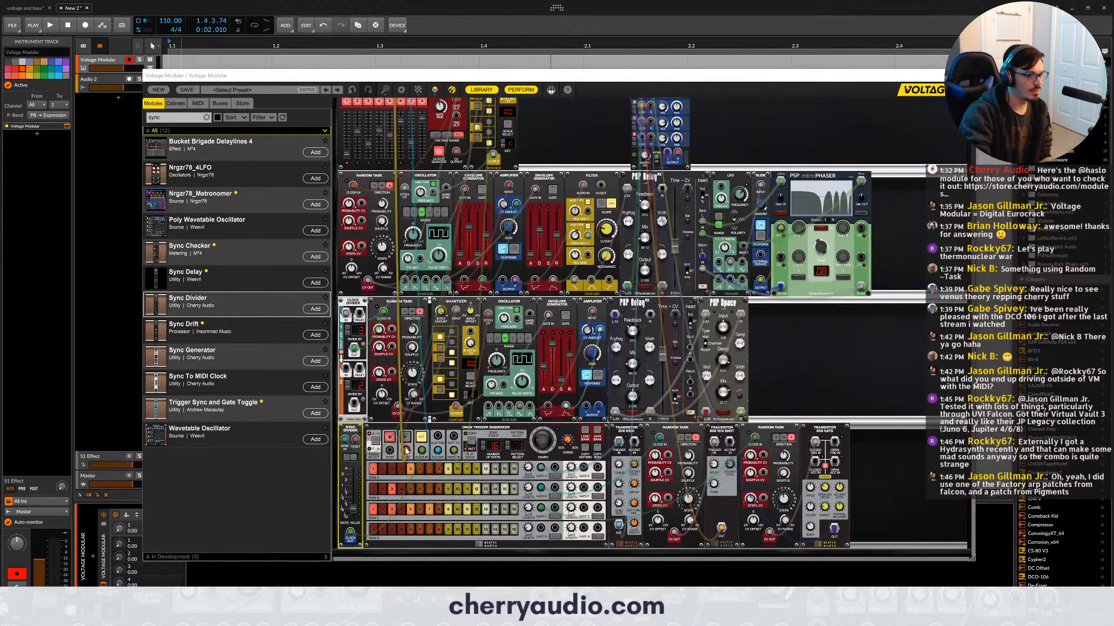
- Connect the Drum Trigger Sequencer's start input to the transport section, and start the host's playback
{"action": "scroll", "coordinate": [492, 154], "scroll_direction": "up", "scroll_amount": 5}
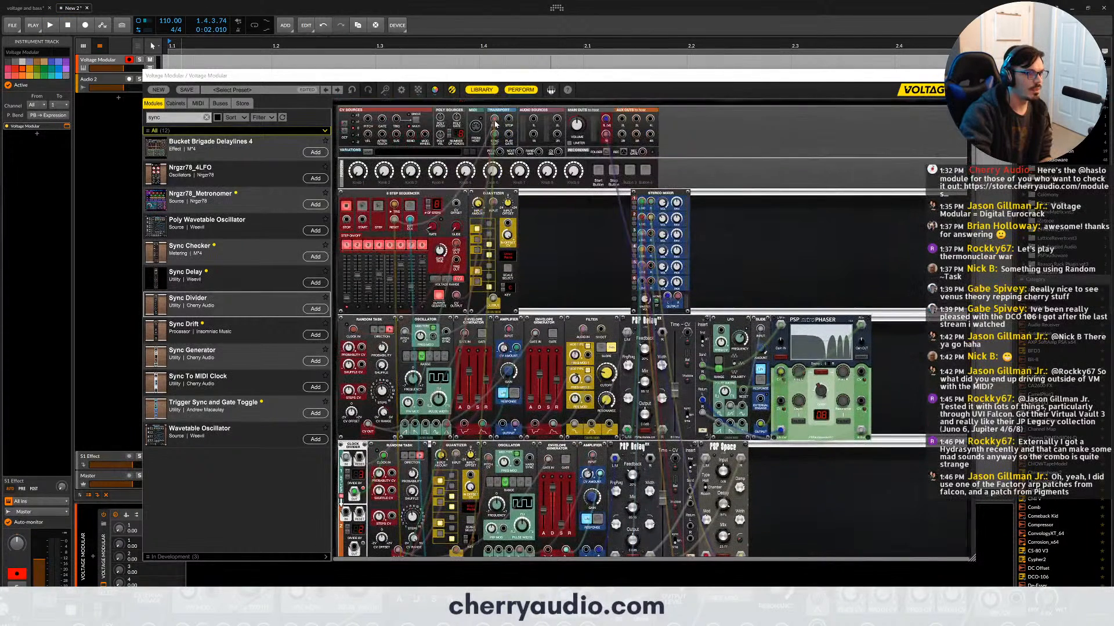
{"action": "left_click", "coordinate": [494, 124]}
{"action": "left_click_drag", "start_coordinate": [494, 120], "coordinate": [522, 118]}
{"action": "scroll", "coordinate": [538, 200], "scroll_direction": "down", "scroll_amount": 3}
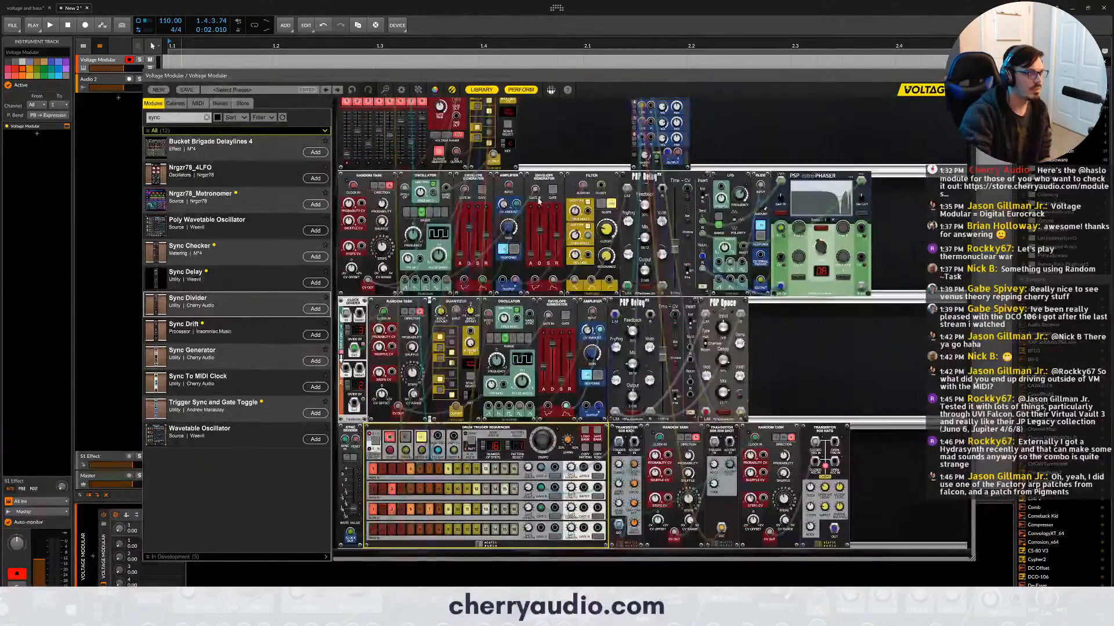
{"action": "scroll", "coordinate": [382, 203], "scroll_direction": "up", "scroll_amount": 3}
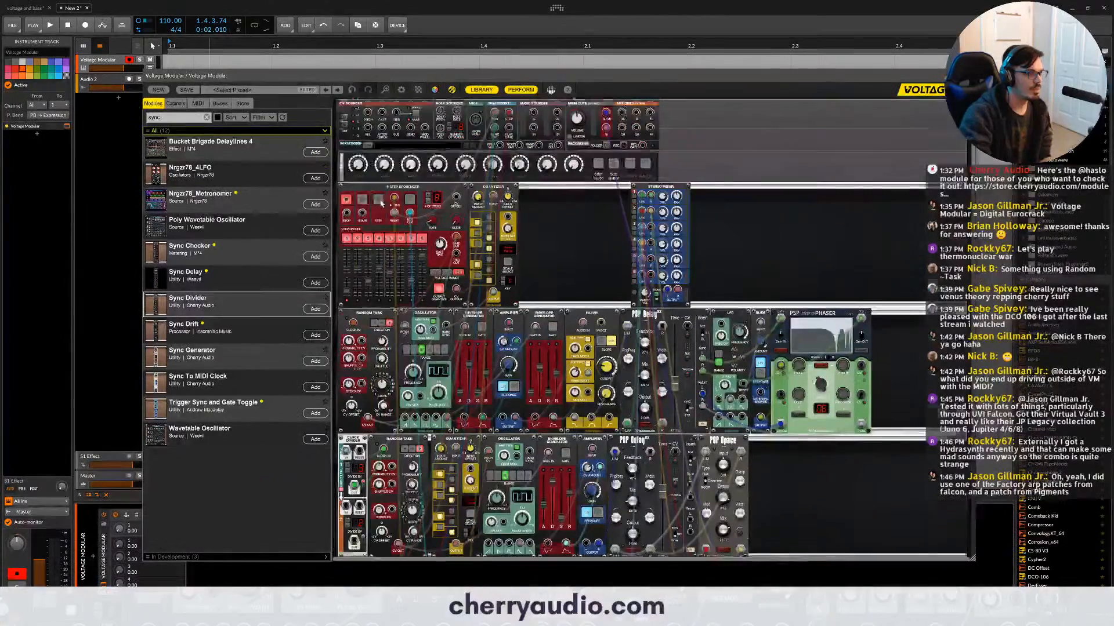
{"action": "scroll", "coordinate": [382, 204], "scroll_direction": "down", "scroll_amount": 3}
{"action": "key", "text": "space"}
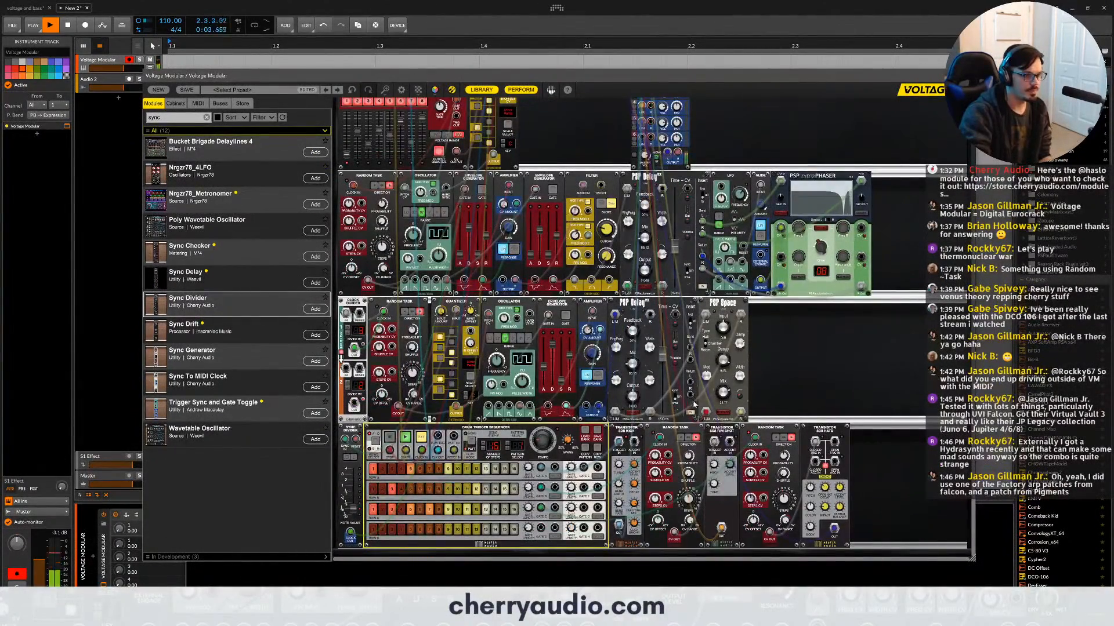
- Switch both PSP Delay modules to tempo sync and adjust their delay times, setting the second voice's delay to 1/2 Q
{"action": "scroll", "coordinate": [695, 400], "scroll_direction": "up", "scroll_amount": 2}
{"action": "left_click", "coordinate": [765, 458]}
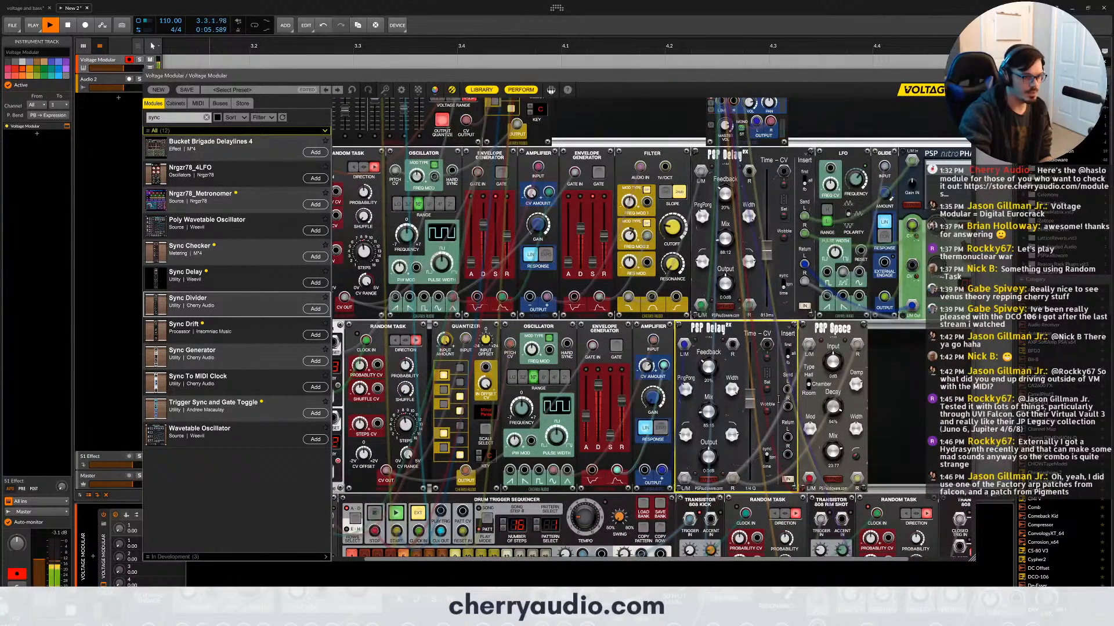
{"action": "left_click", "coordinate": [784, 269]}
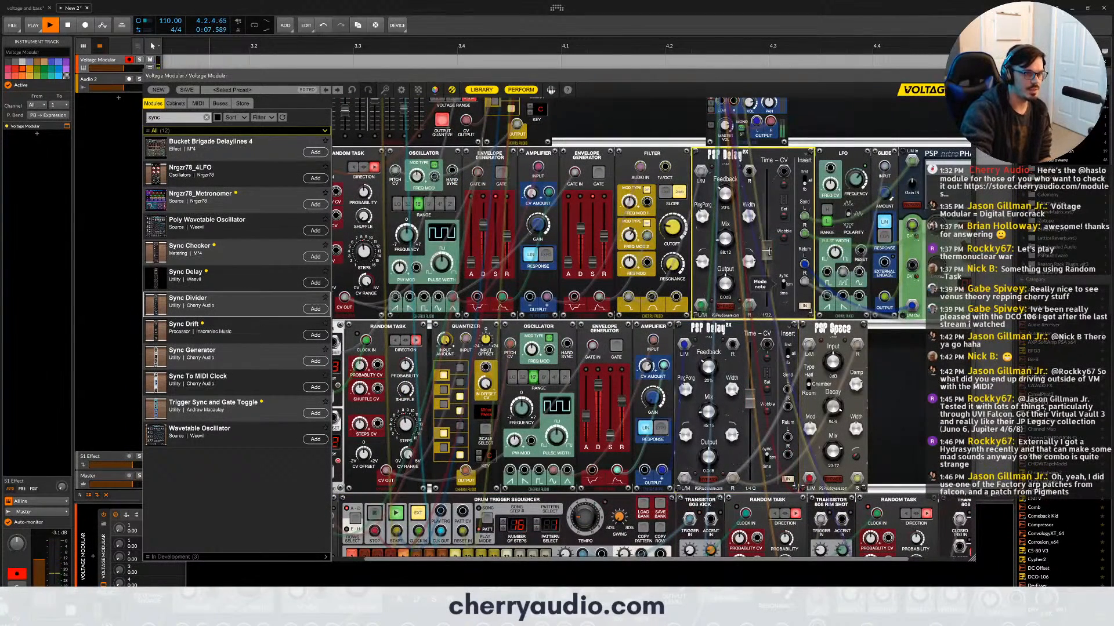
{"action": "left_click_drag", "start_coordinate": [763, 239], "coordinate": [766, 233]}
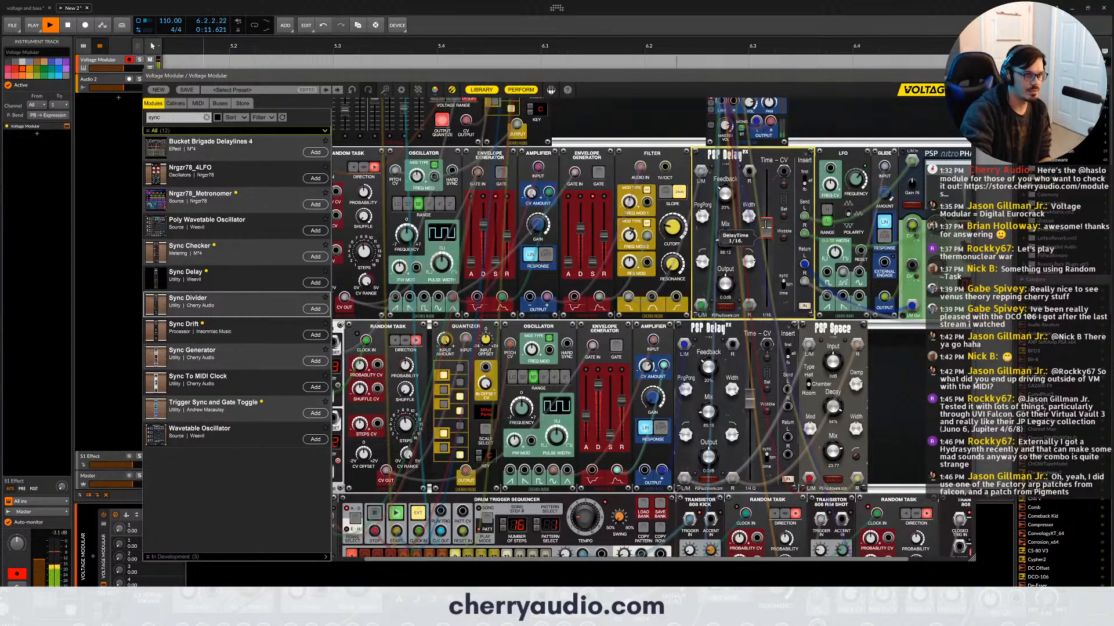
{"action": "left_click_drag", "start_coordinate": [749, 399], "coordinate": [751, 386]}
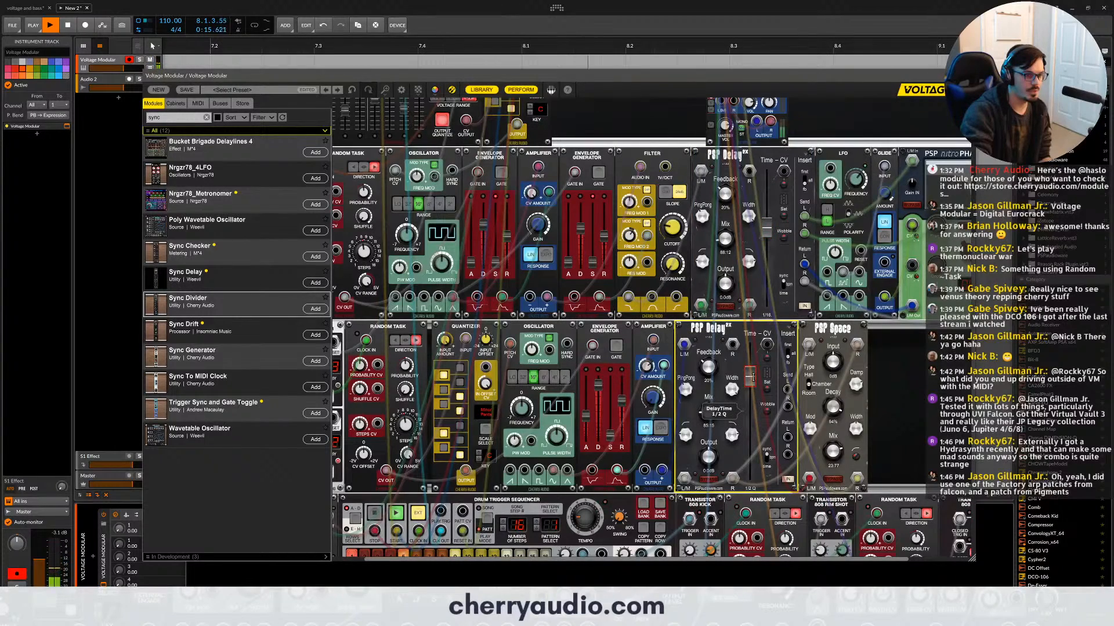
- Set the second voice's PSP Delay time to 1/1 S and stop the host's playback
{"action": "left_click_drag", "start_coordinate": [752, 377], "coordinate": [752, 368]}
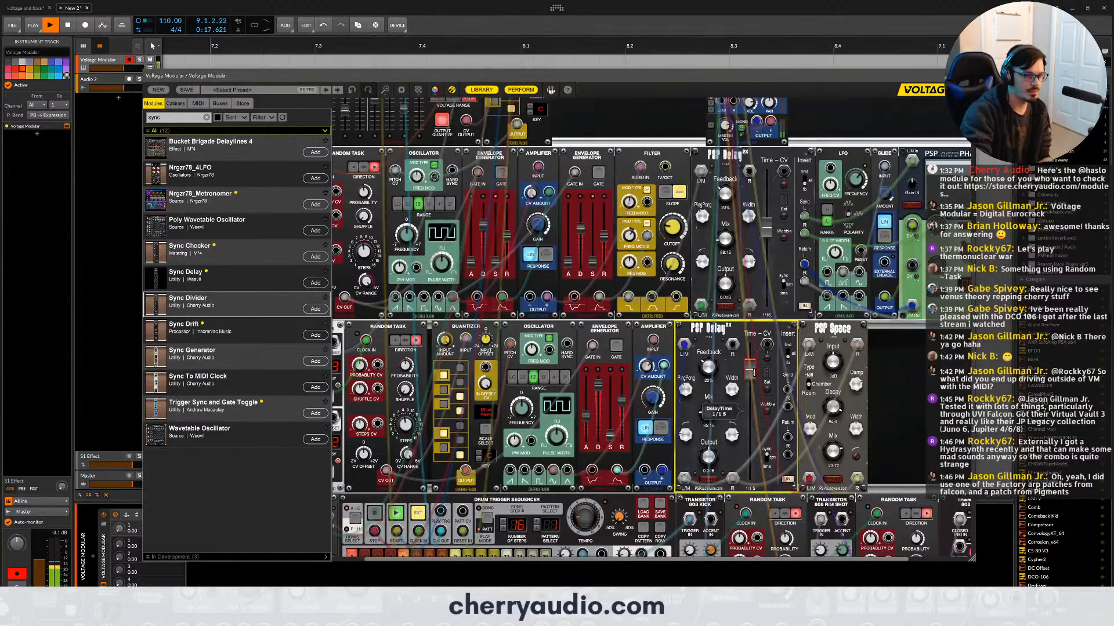
{"action": "scroll", "coordinate": [631, 255], "scroll_direction": "up", "scroll_amount": 5}
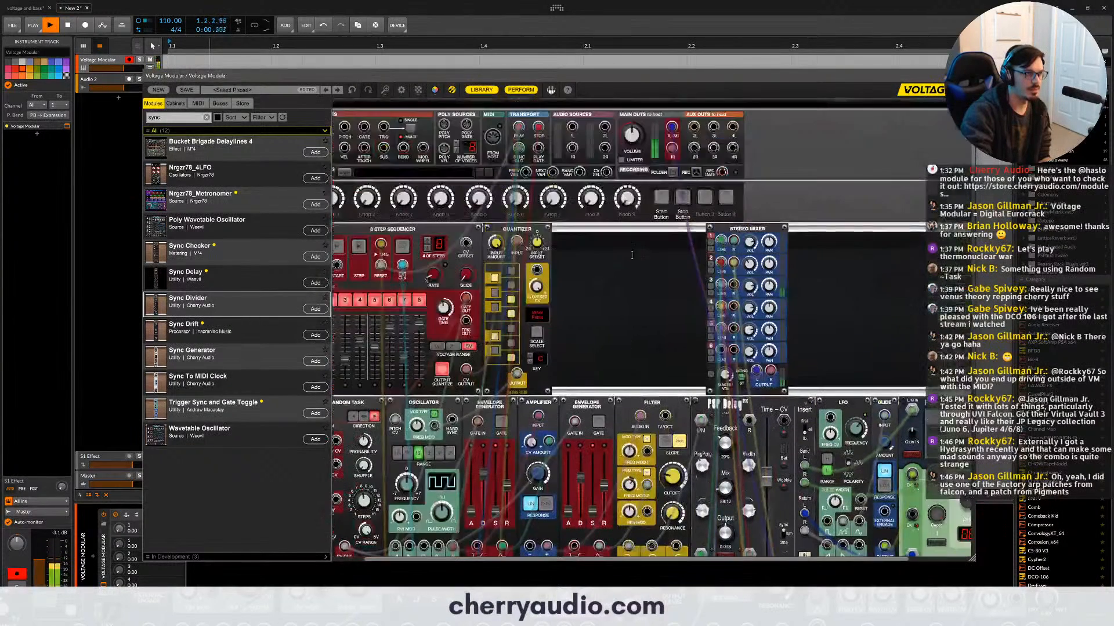
{"action": "key", "text": "space"}
- Unplug the 8 Step Sequencer's trigger and external clock cables, and patch its external clock input to the Sync Divider's output
{"action": "scroll", "coordinate": [603, 266], "scroll_direction": "down", "scroll_amount": 1}
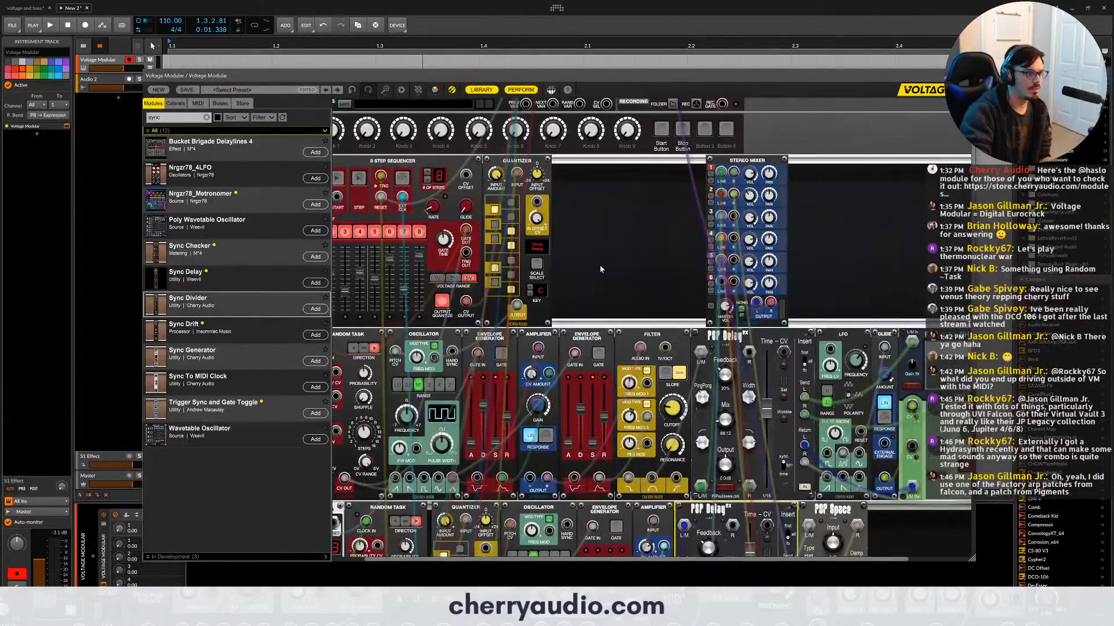
{"action": "scroll", "coordinate": [600, 265], "scroll_direction": "down", "scroll_amount": 1}
{"action": "scroll", "coordinate": [415, 221], "scroll_direction": "up", "scroll_amount": 1}
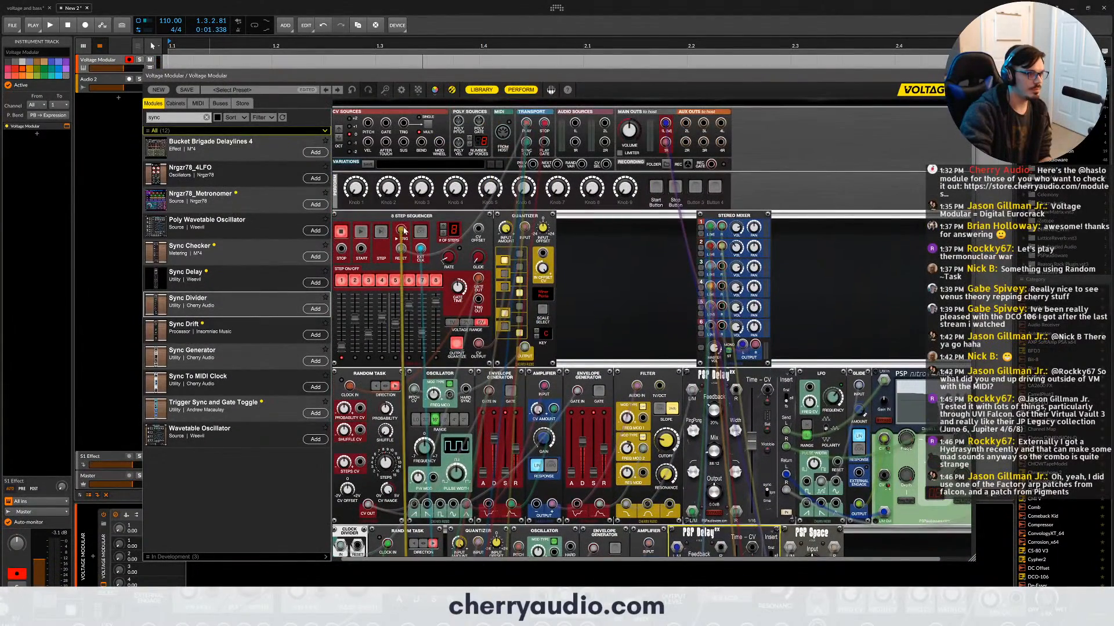
{"action": "left_click_drag", "start_coordinate": [403, 233], "coordinate": [431, 276]}
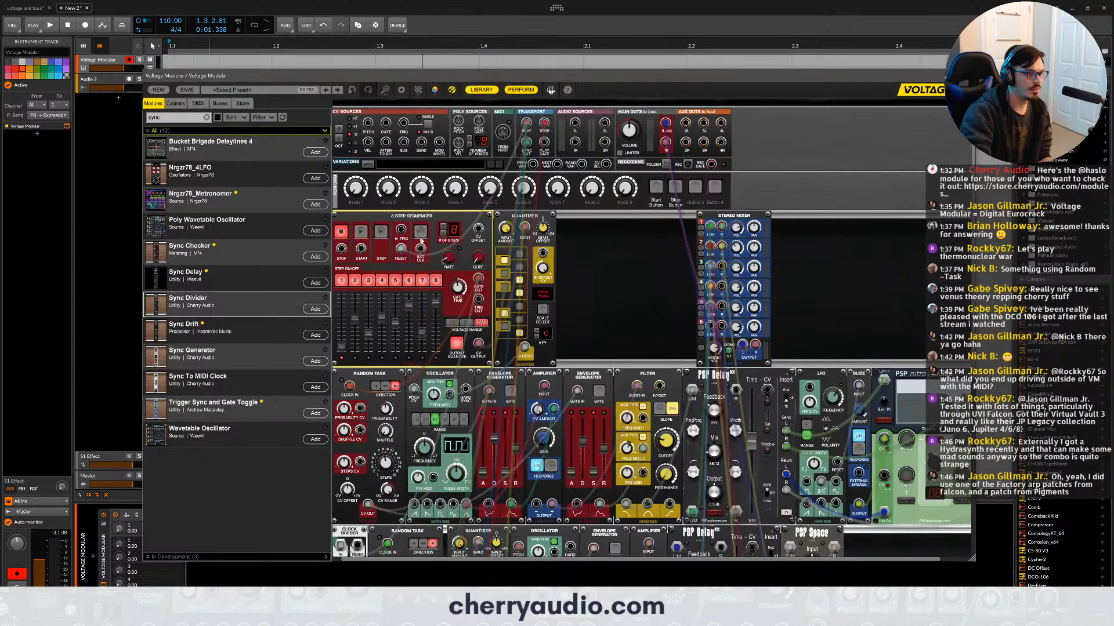
{"action": "scroll", "coordinate": [430, 253], "scroll_direction": "down", "scroll_amount": 1}
{"action": "scroll", "coordinate": [406, 316], "scroll_direction": "down", "scroll_amount": 6}
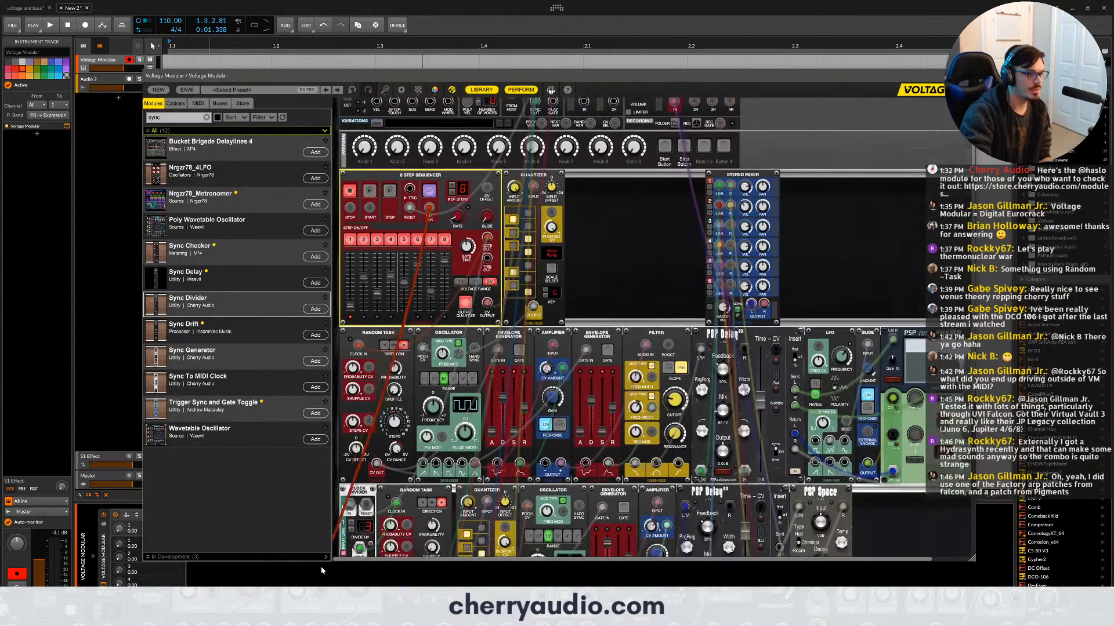
{"action": "left_click_drag", "start_coordinate": [348, 564], "coordinate": [355, 527]}
{"action": "scroll", "coordinate": [421, 477], "scroll_direction": "down", "scroll_amount": 2}
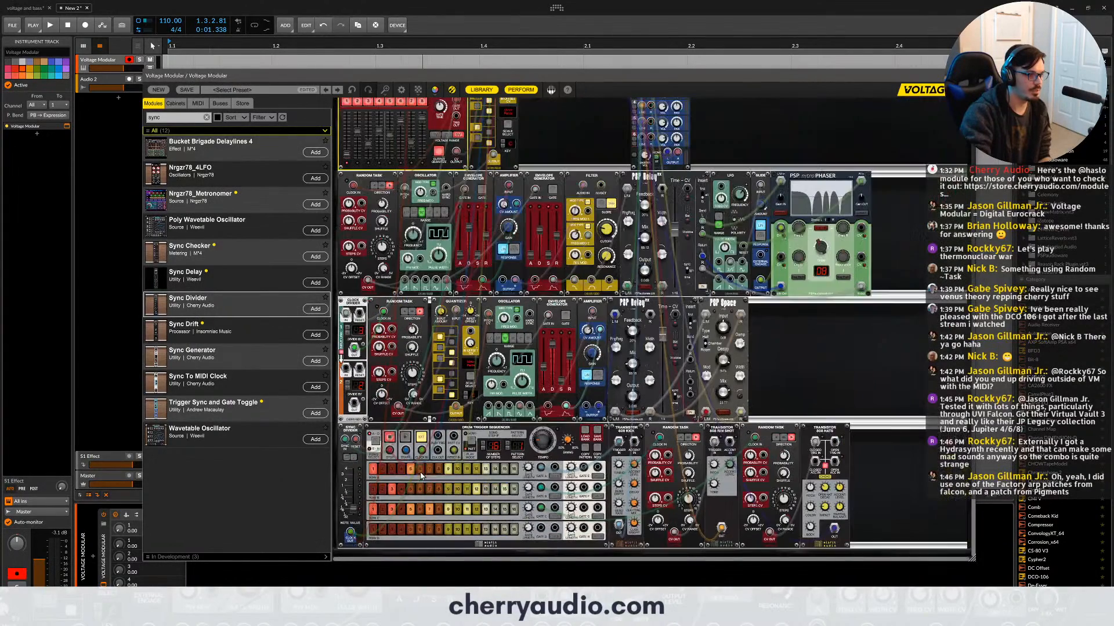
- Try driving the Drum Trigger Sequencer's clock input from the 8 Step Sequencer's trigger jack, test it in playback, and unplug it
{"action": "scroll", "coordinate": [421, 473], "scroll_direction": "up", "scroll_amount": 5}
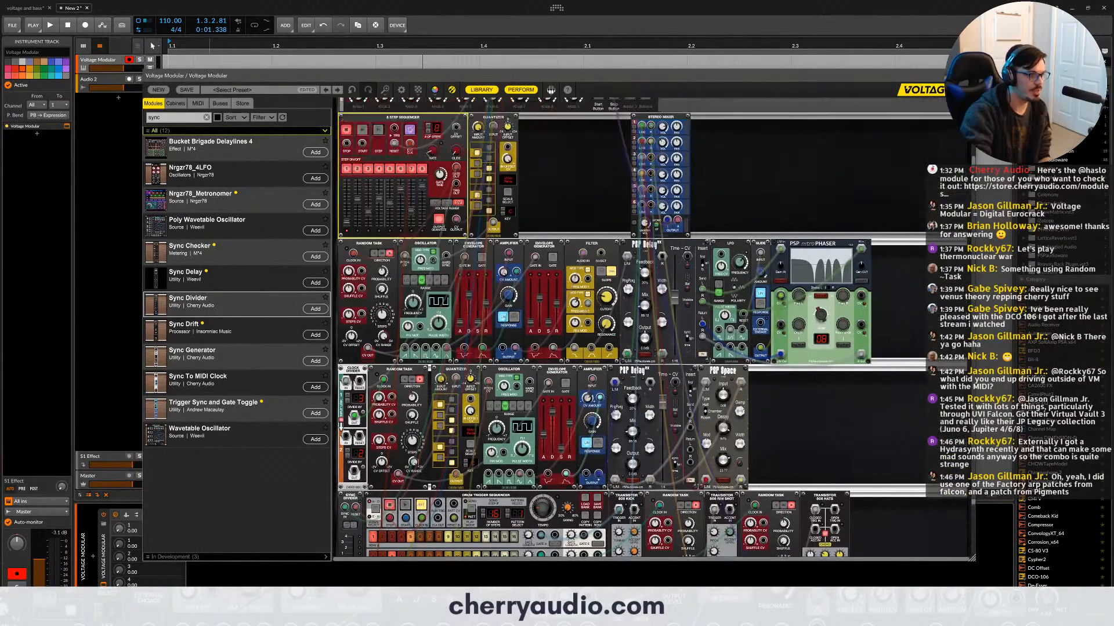
{"action": "key", "text": "space"}
{"action": "mouse_move", "coordinate": [381, 206]}
{"action": "left_mouse_down"}
{"action": "mouse_move", "coordinate": [483, 123]}
{"action": "mouse_move", "coordinate": [394, 212]}
{"action": "left_mouse_up"}
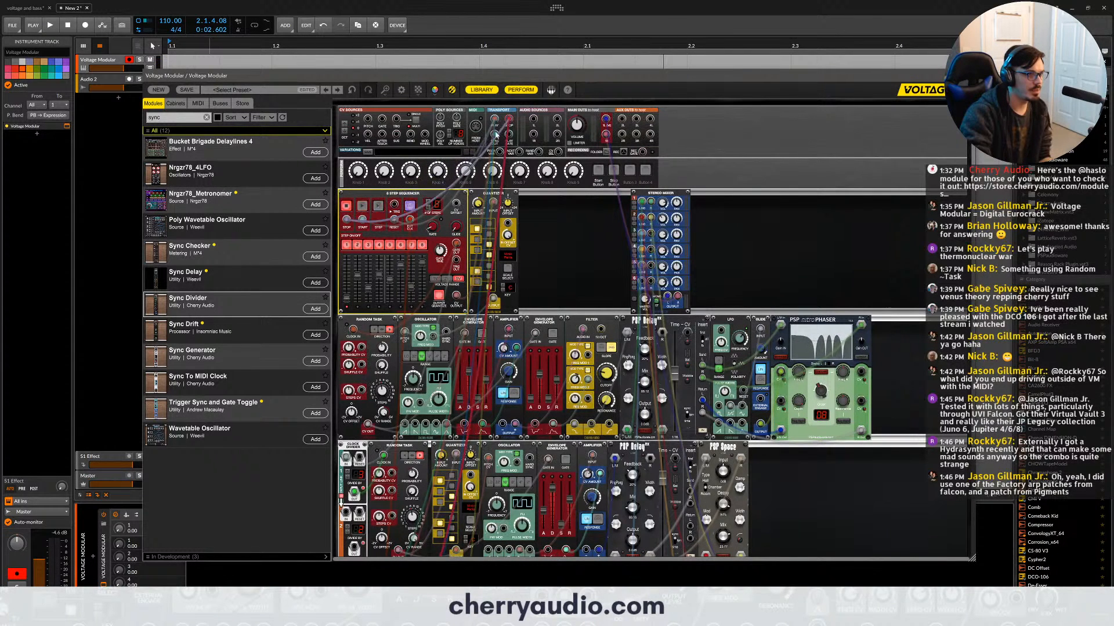
{"action": "left_click_drag", "start_coordinate": [394, 206], "coordinate": [421, 450]}
{"action": "key", "text": "space"}
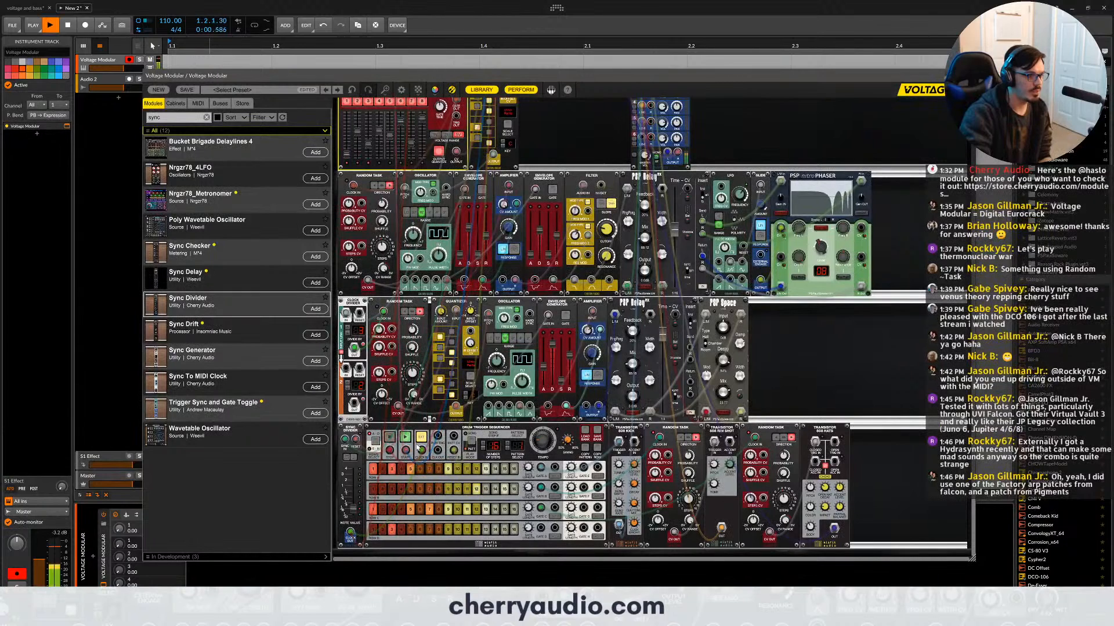
{"action": "scroll", "coordinate": [400, 325], "scroll_direction": "up", "scroll_amount": 3}
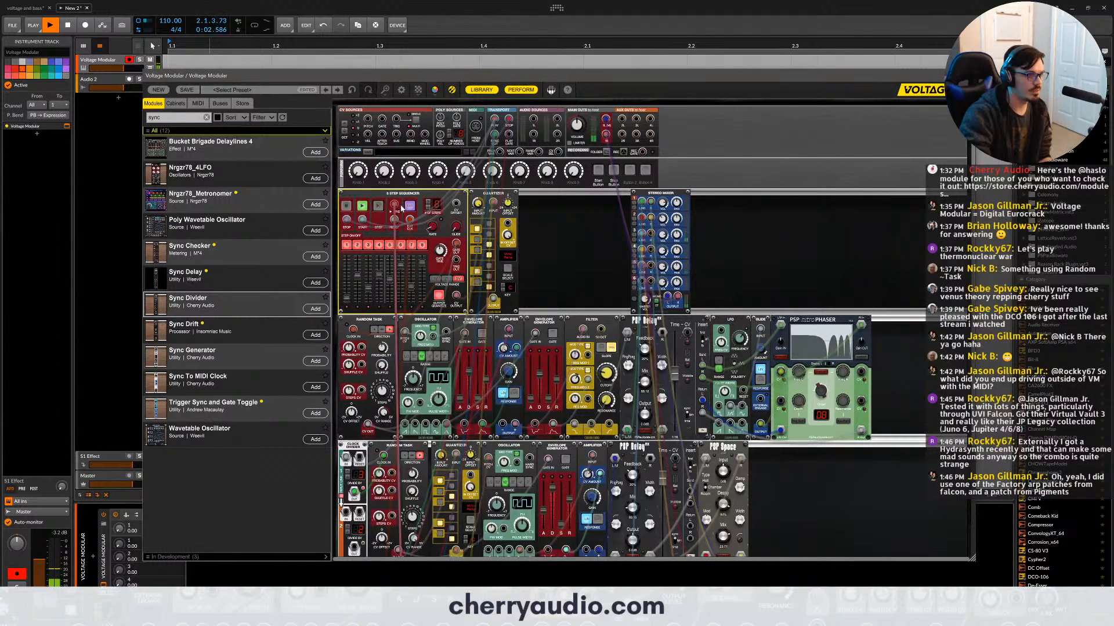
{"action": "left_click_drag", "start_coordinate": [393, 205], "coordinate": [406, 208]}
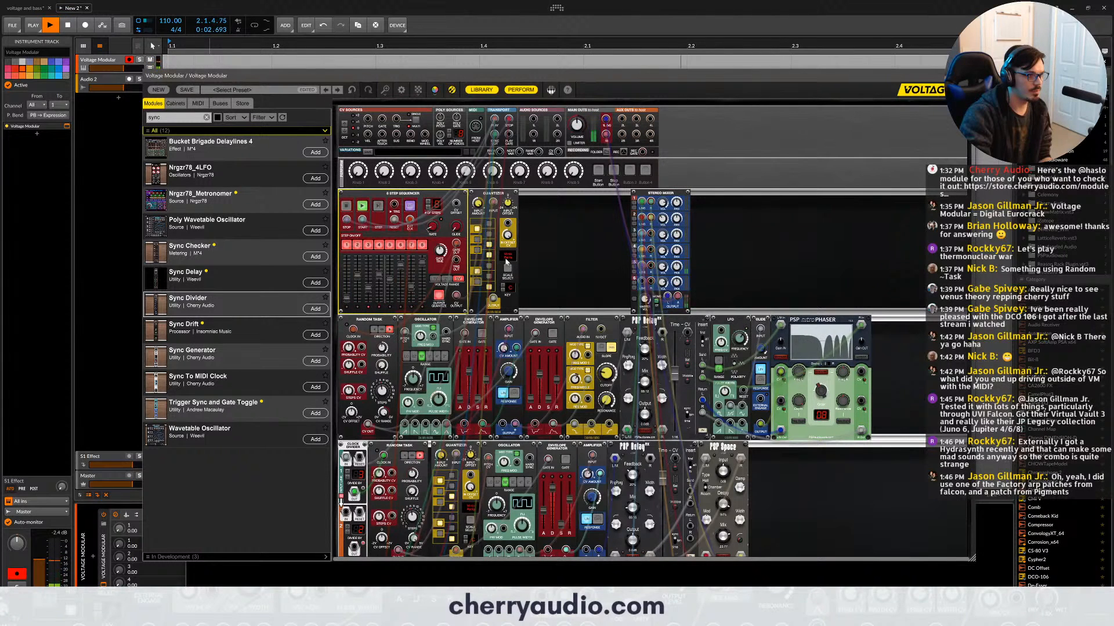
{"action": "key", "text": "space"}
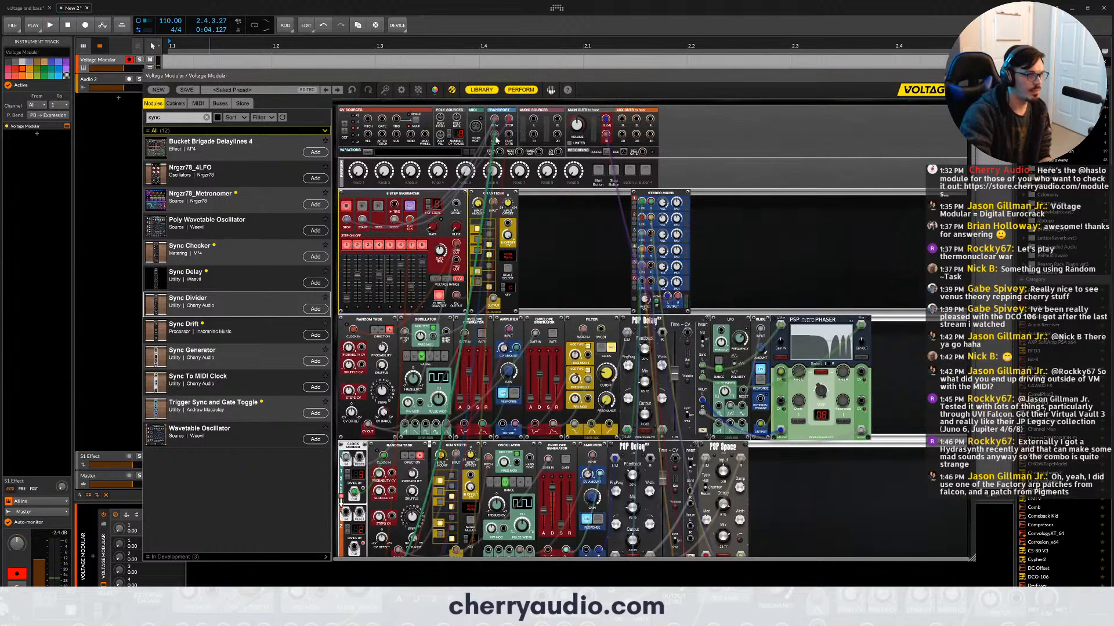
- Start the host's playback and adjust the Sync Divider's note value
{"action": "key", "text": "space"}
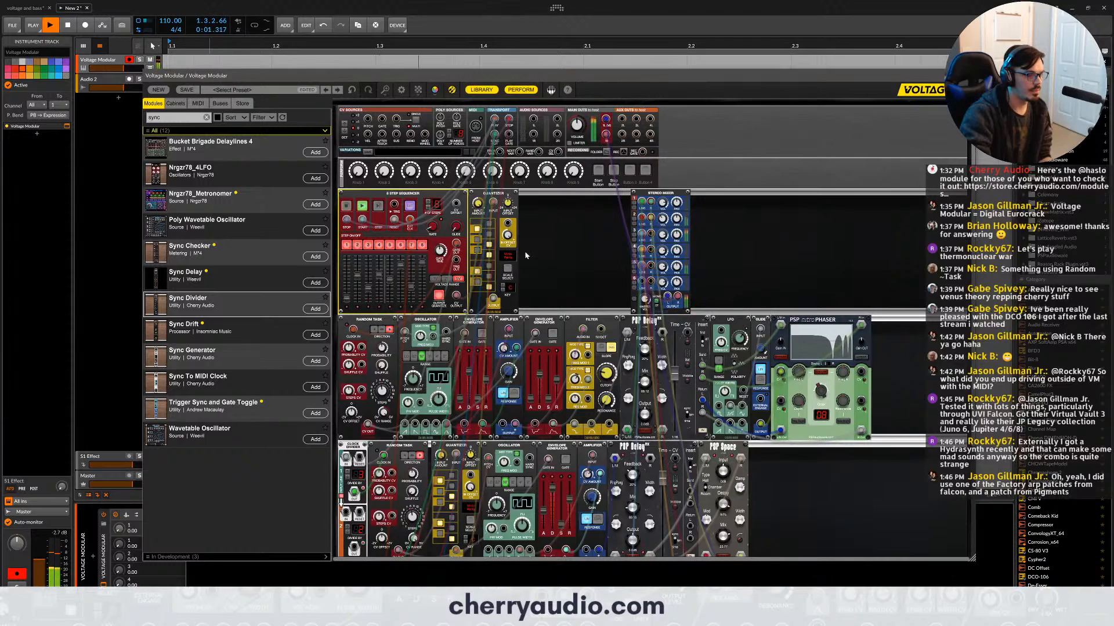
{"action": "scroll", "coordinate": [525, 252], "scroll_direction": "down", "scroll_amount": 5}
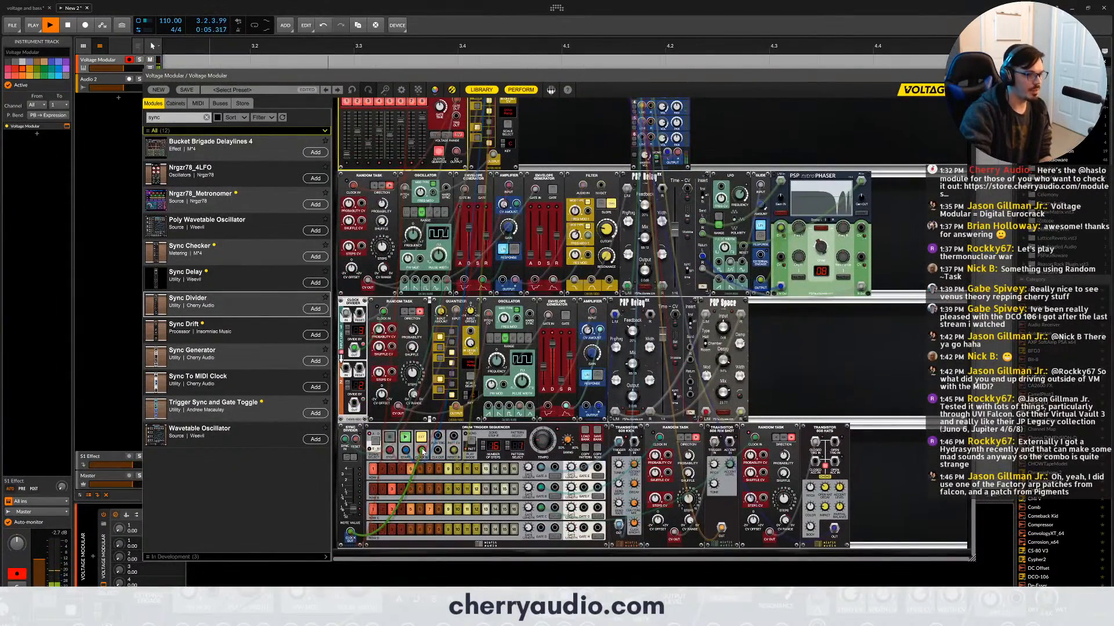
{"action": "left_click_drag", "start_coordinate": [353, 510], "coordinate": [352, 505]}
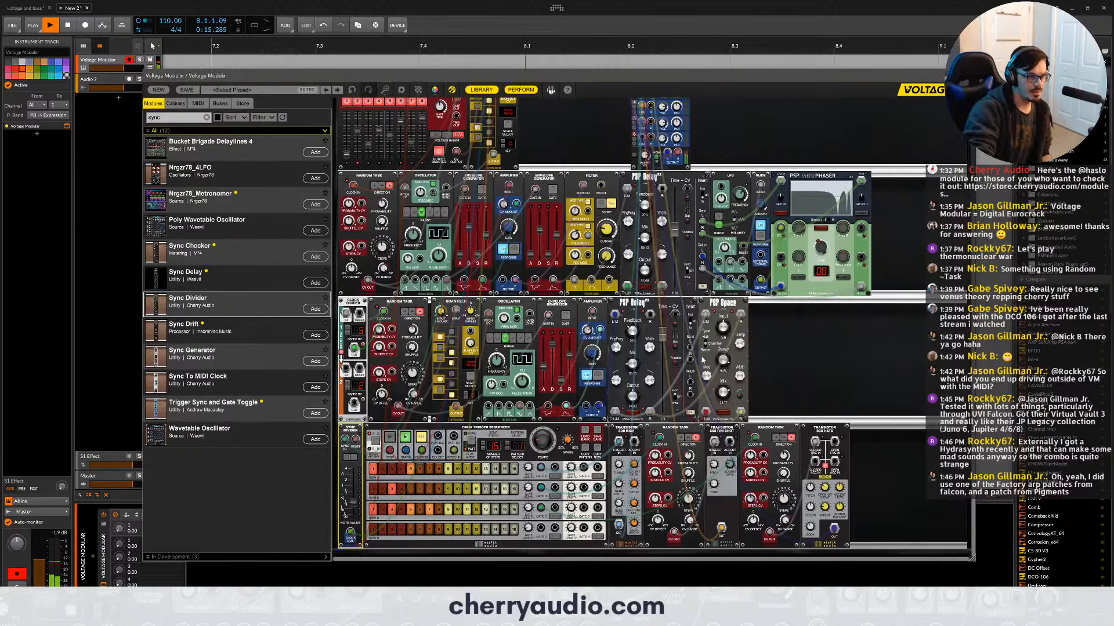
- Raise the mix of the second voice's PSP Delay and adjust the first voice's PSP Delay
{"action": "left_click_drag", "start_coordinate": [633, 363], "coordinate": [633, 351]}
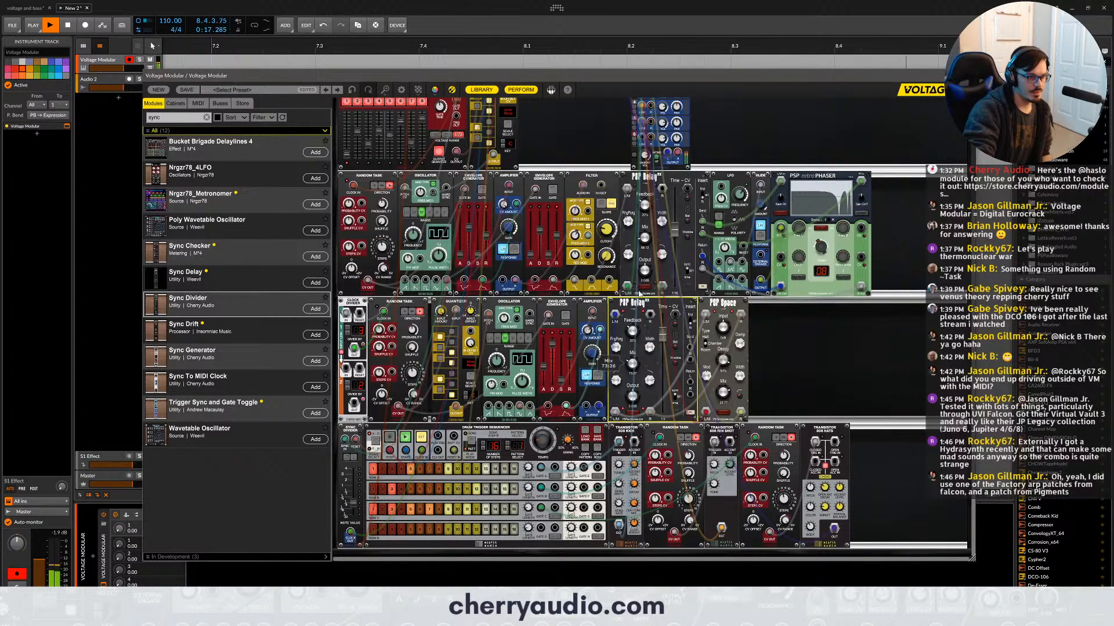
{"action": "left_click_drag", "start_coordinate": [675, 233], "coordinate": [645, 234]}
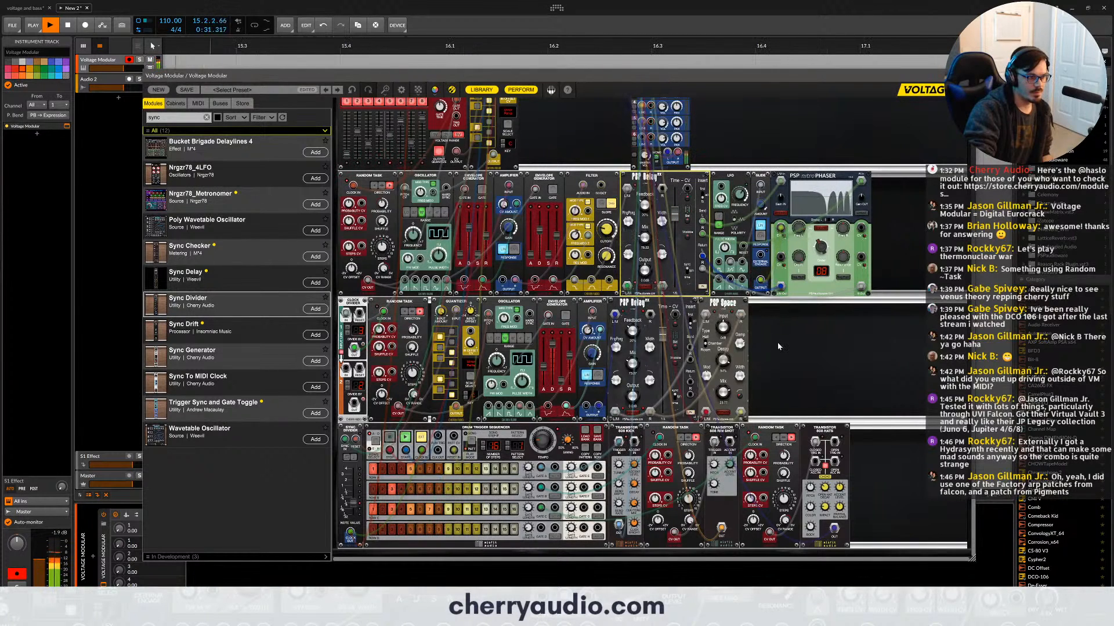
- Hide the module library and listen to the whole patch, stopping and restarting the host's playback
{"action": "scroll", "coordinate": [778, 343], "scroll_direction": "up", "scroll_amount": 1}
{"action": "left_click", "coordinate": [493, 90]}
{"action": "scroll", "coordinate": [653, 353], "scroll_direction": "down", "scroll_amount": 1}
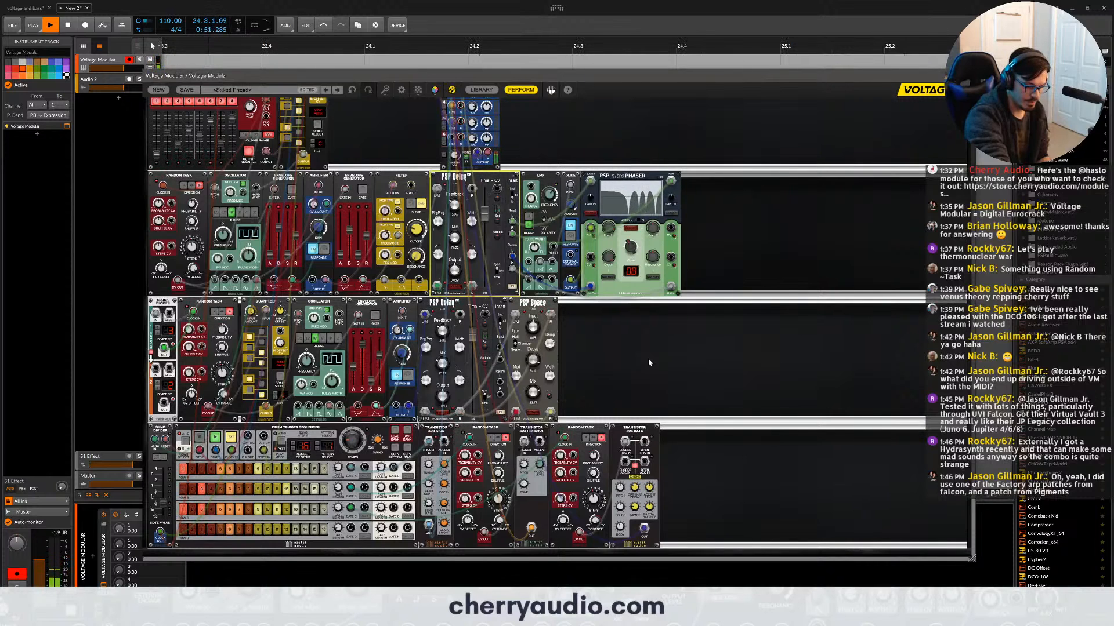
{"action": "key", "text": "space"}
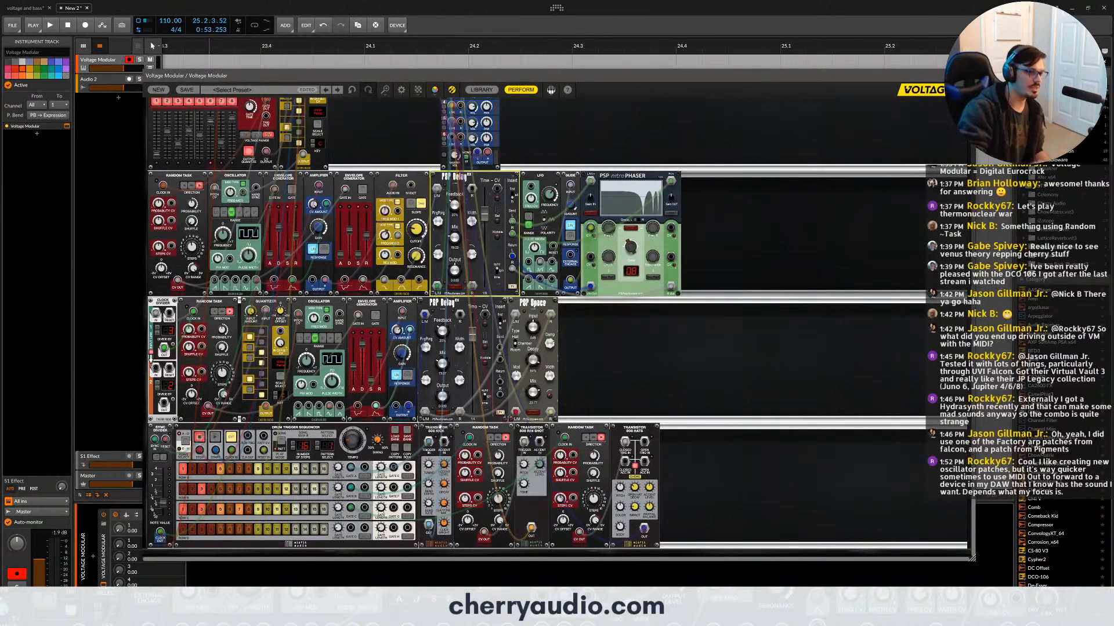
{"action": "key", "text": "space"}
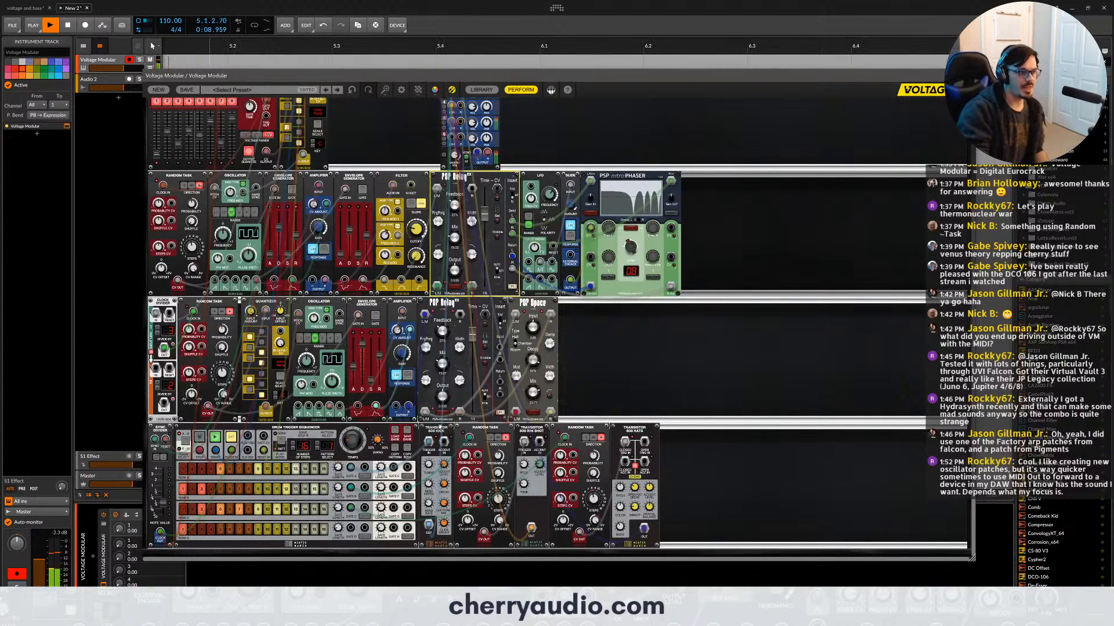
{"action": "key", "text": "space"}
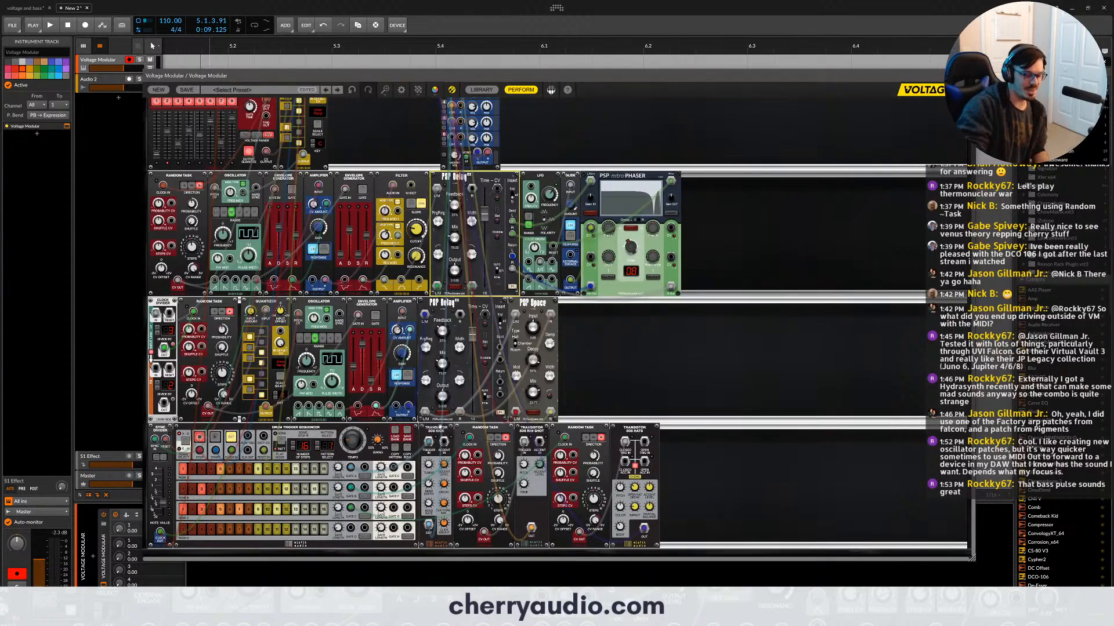
{"action": "scroll", "coordinate": [382, 461], "scroll_direction": "up", "scroll_amount": 3}
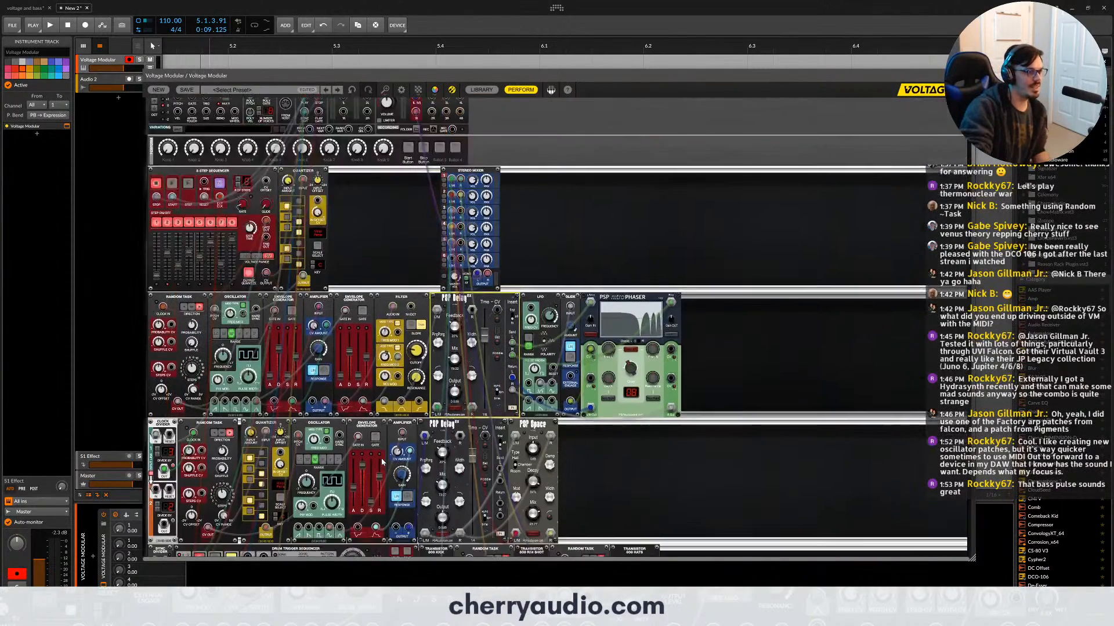
{"action": "scroll", "coordinate": [382, 461], "scroll_direction": "down", "scroll_amount": 3}
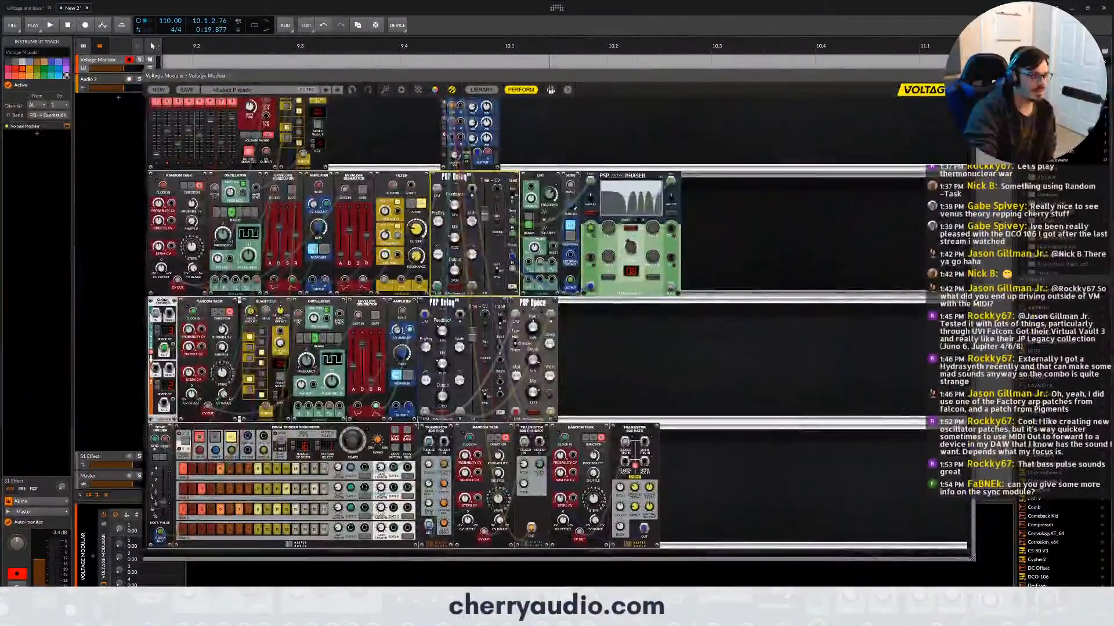
{"action": "left_click", "coordinate": [587, 615]}
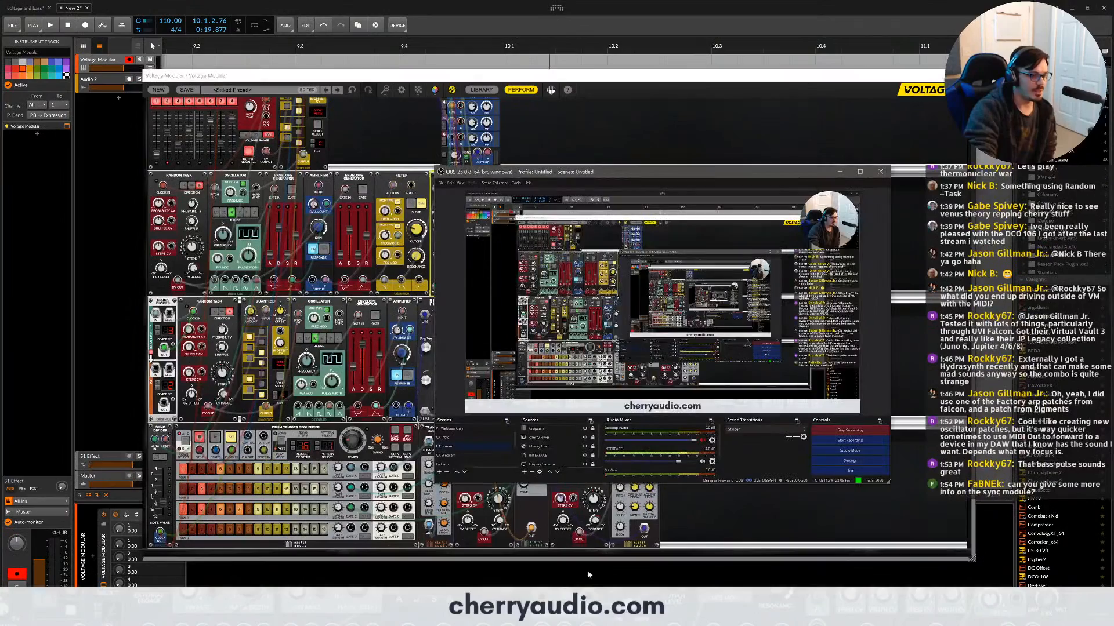
{"action": "left_click", "coordinate": [689, 537]}
{"action": "scroll", "coordinate": [174, 447], "scroll_direction": "up", "scroll_amount": 5}
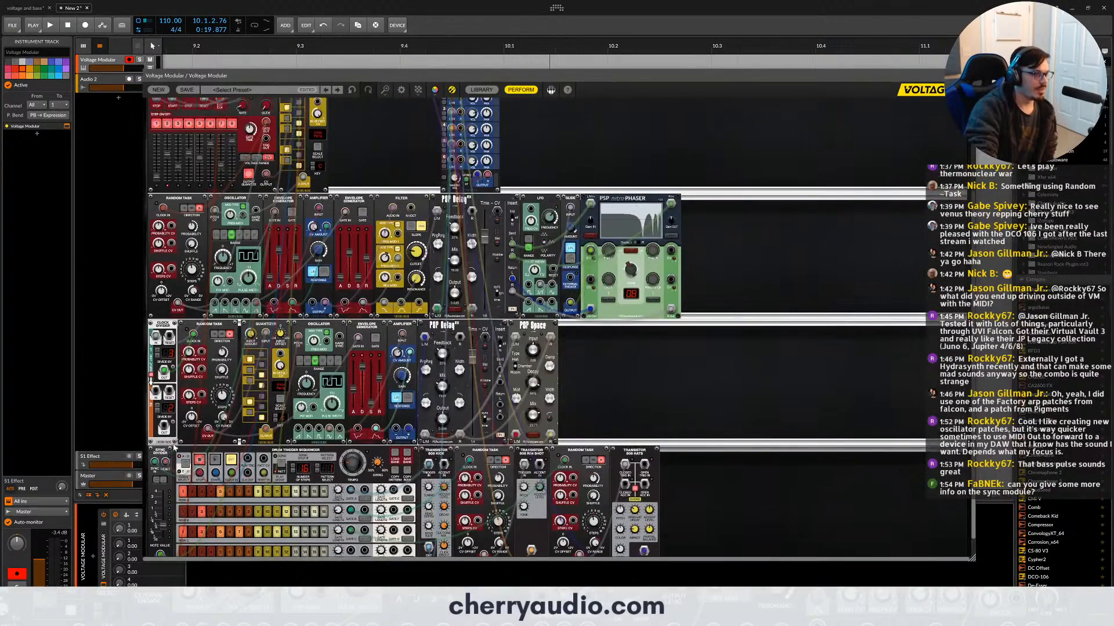
{"action": "scroll", "coordinate": [174, 447], "scroll_direction": "down", "scroll_amount": 5}
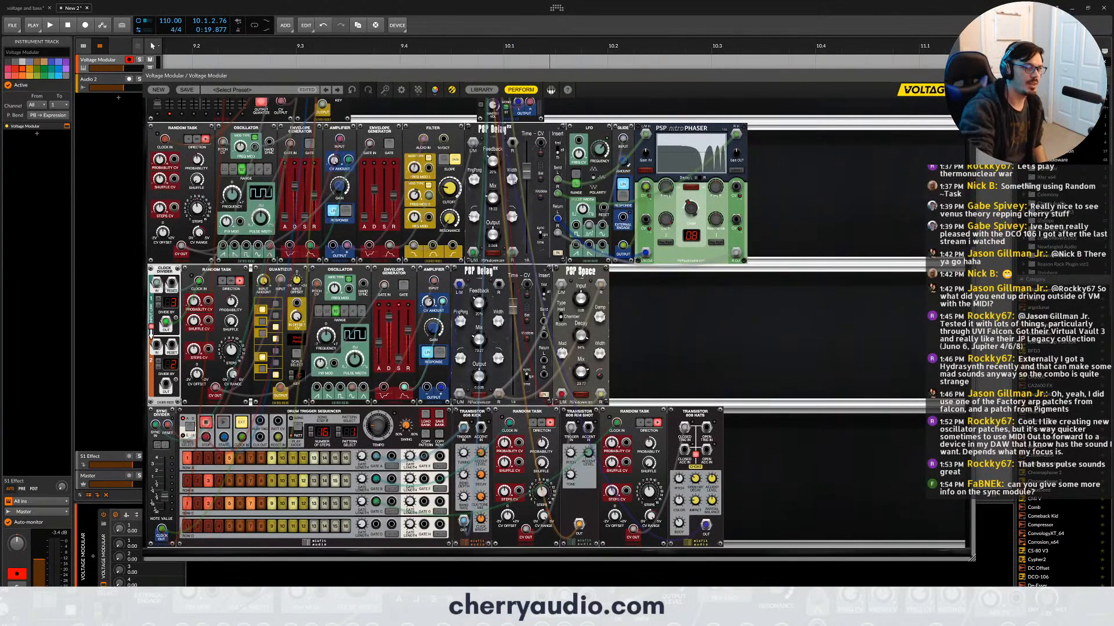
- Add a new instrument track with a fresh Voltage Modular instance and load the Basic Subtractive cabinet into it
{"action": "key", "text": "Escape"}
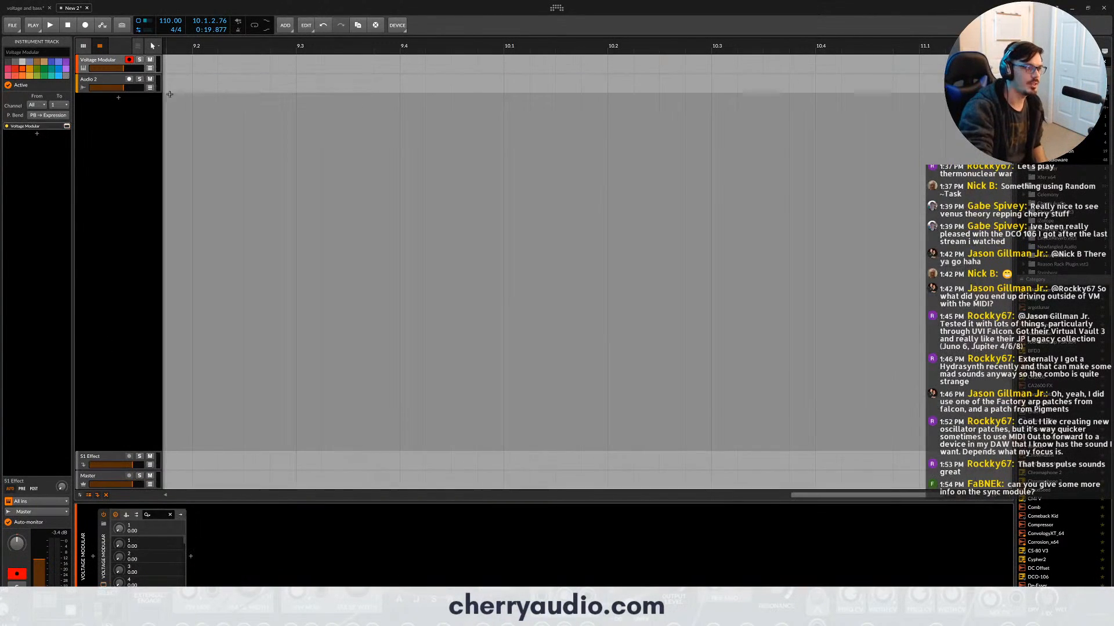
{"action": "left_click", "coordinate": [118, 98]}
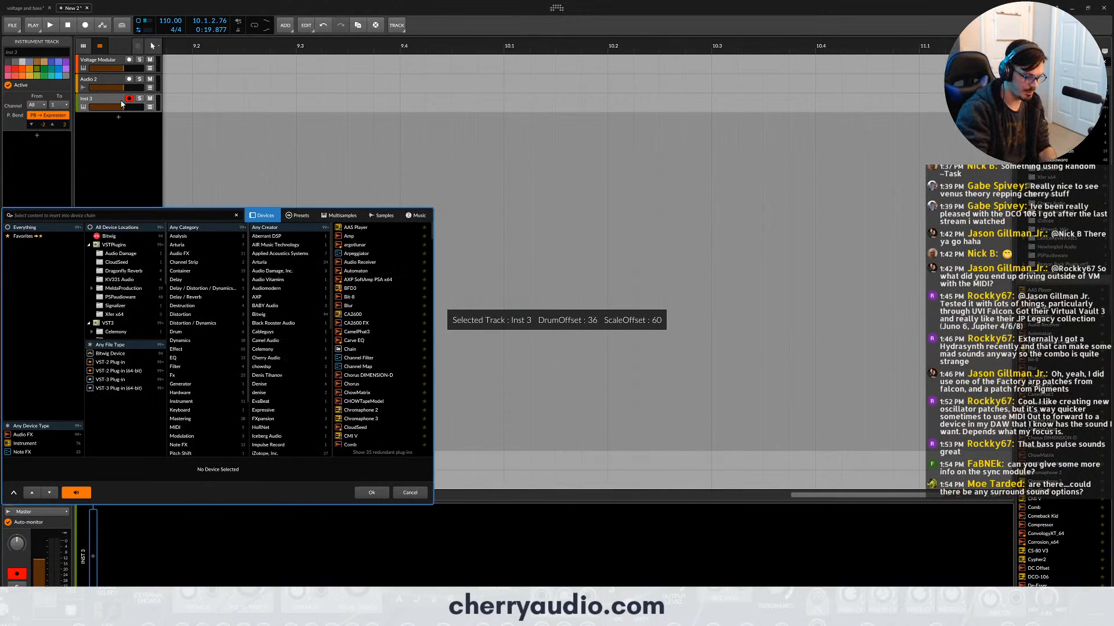
{"action": "type", "text": "vol"}
{"action": "left_click", "coordinate": [356, 227]}
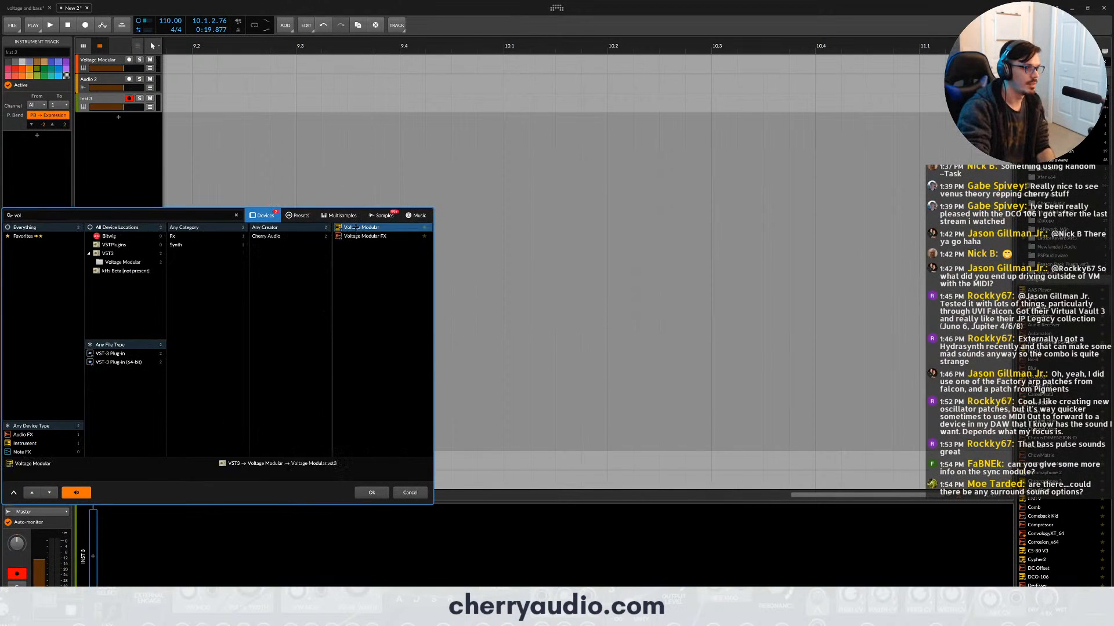
{"action": "double_click", "coordinate": [356, 227]}
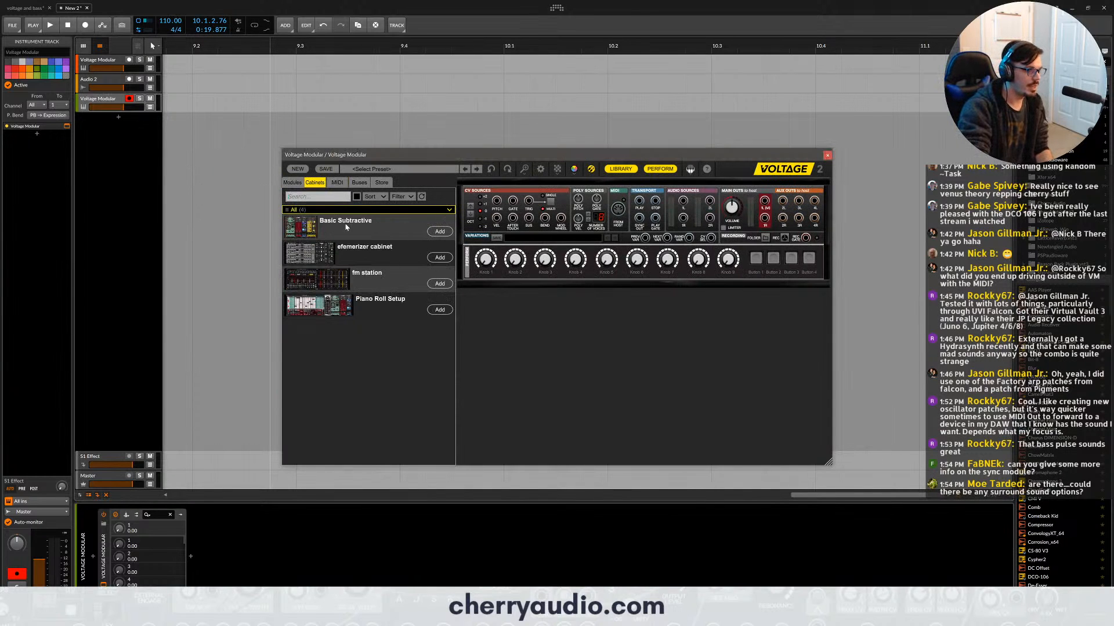
{"action": "double_click", "coordinate": [346, 227]}
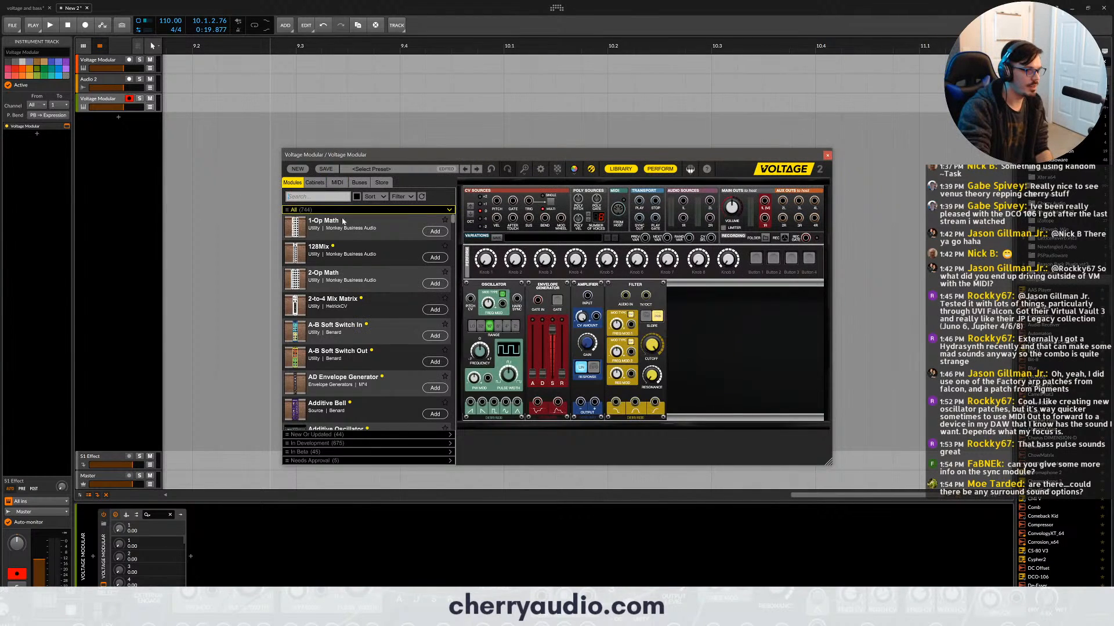
- Patch pitch to the oscillator and gate to the envelope, and route the oscillator through the envelope-controlled amplifier into the filter's audio input
{"action": "left_click_drag", "start_coordinate": [471, 298], "coordinate": [497, 200]}
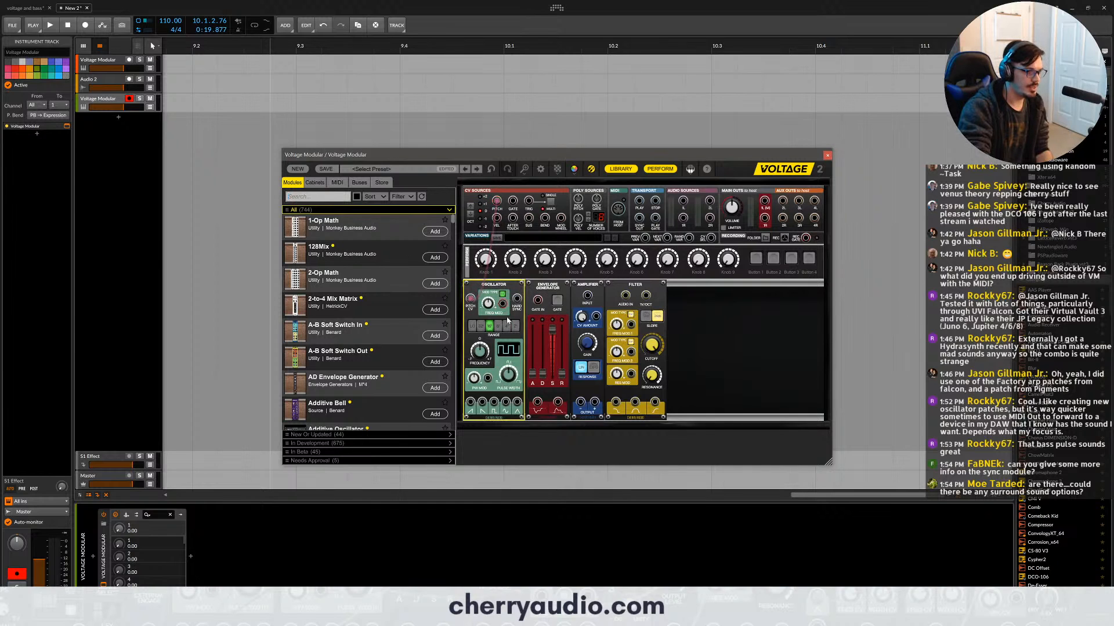
{"action": "left_click_drag", "start_coordinate": [484, 404], "coordinate": [512, 201]}
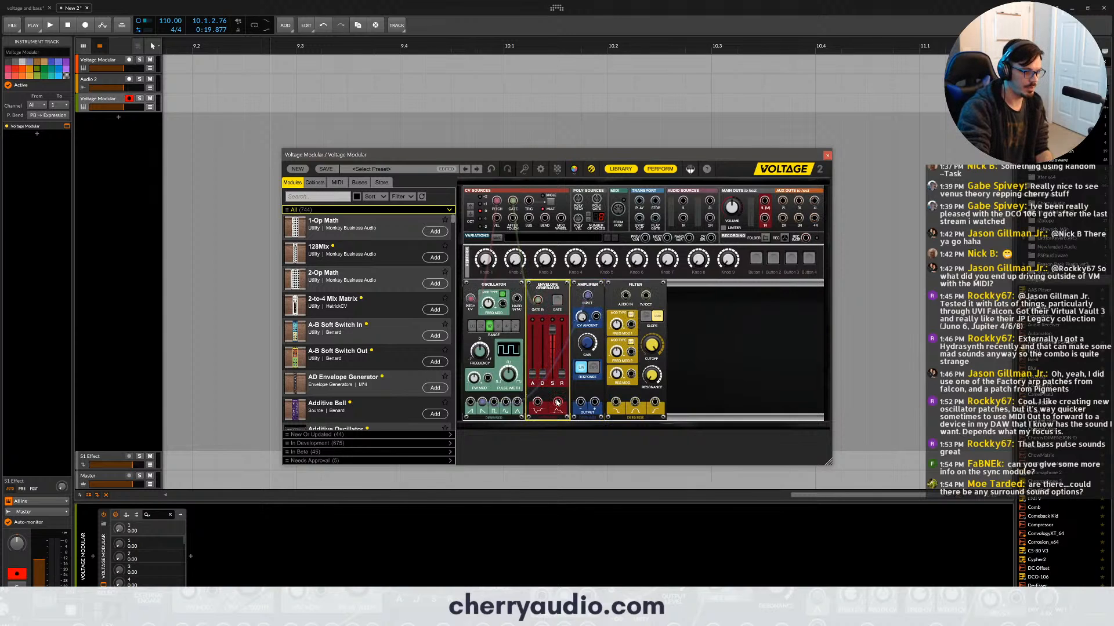
{"action": "left_click_drag", "start_coordinate": [557, 401], "coordinate": [596, 316]}
{"action": "left_click_drag", "start_coordinate": [595, 402], "coordinate": [626, 299]}
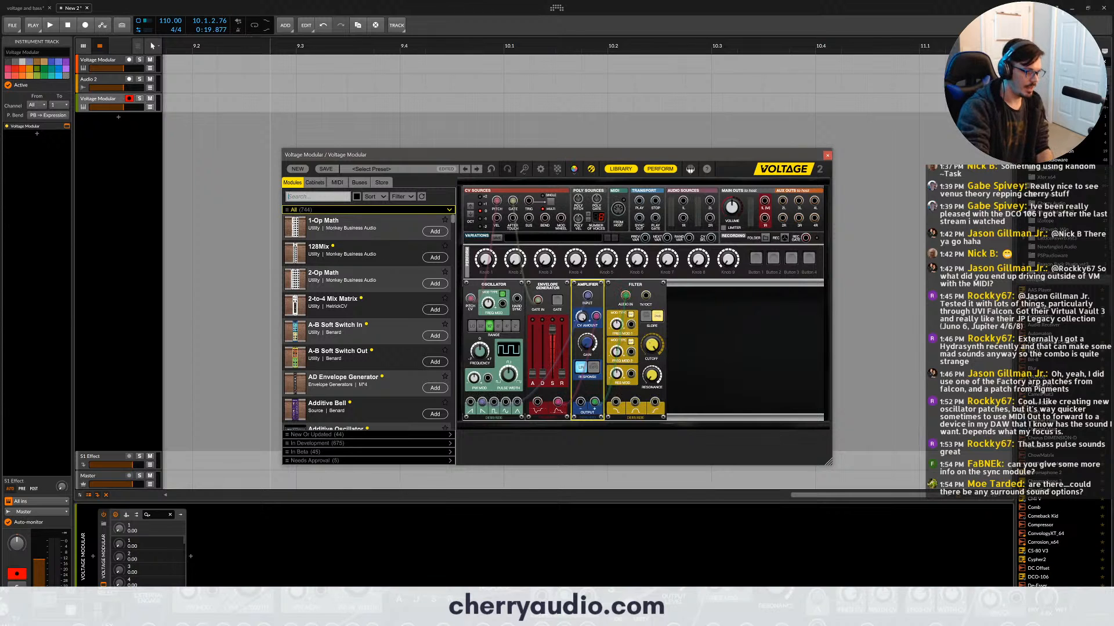
- Add the Cherry Audio Sample and Hold module before the oscillator and patch its output to the filter's first frequency modulation input
{"action": "type", "text": "sampl"}
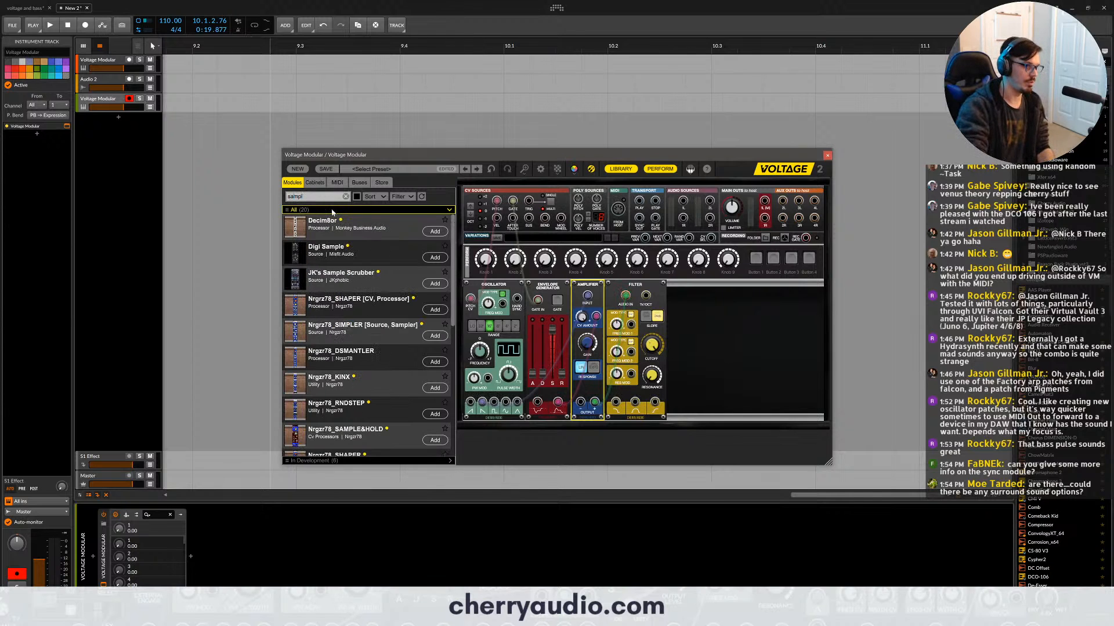
{"action": "scroll", "coordinate": [359, 299], "scroll_direction": "down", "scroll_amount": 3}
{"action": "left_click_drag", "start_coordinate": [343, 385], "coordinate": [473, 312]}
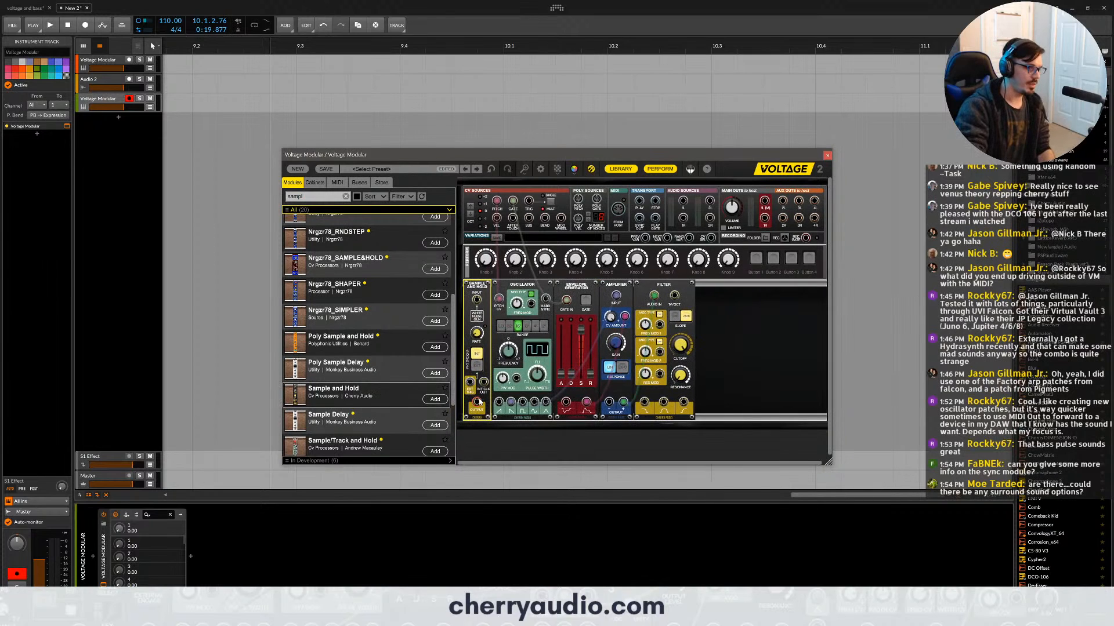
{"action": "left_click_drag", "start_coordinate": [479, 401], "coordinate": [662, 330]}
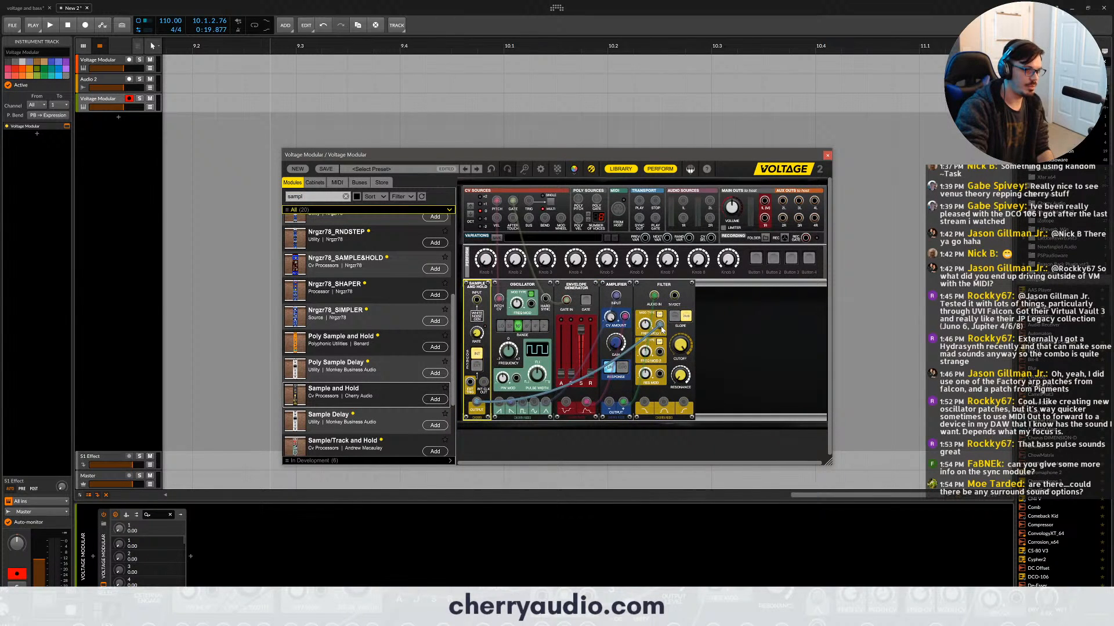
- Patch the filter's low-pass output to the main output, and adjust the filter's cutoff and modulation amount and the Sample and Hold rate
{"action": "left_click_drag", "start_coordinate": [644, 402], "coordinate": [763, 213]}
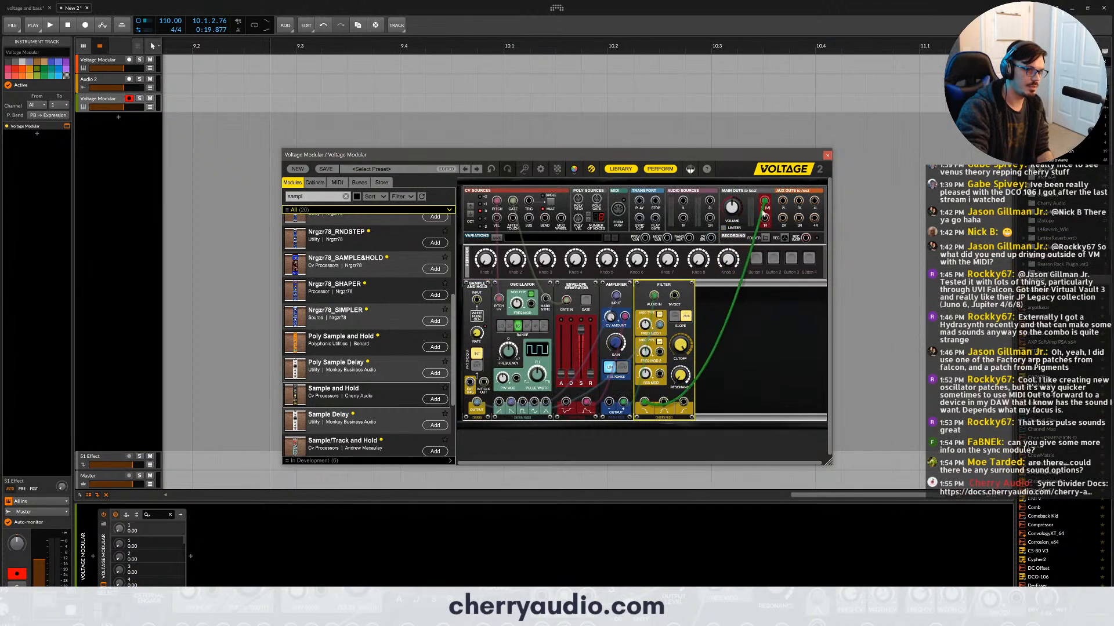
{"action": "left_click_drag", "start_coordinate": [681, 348], "coordinate": [681, 371]}
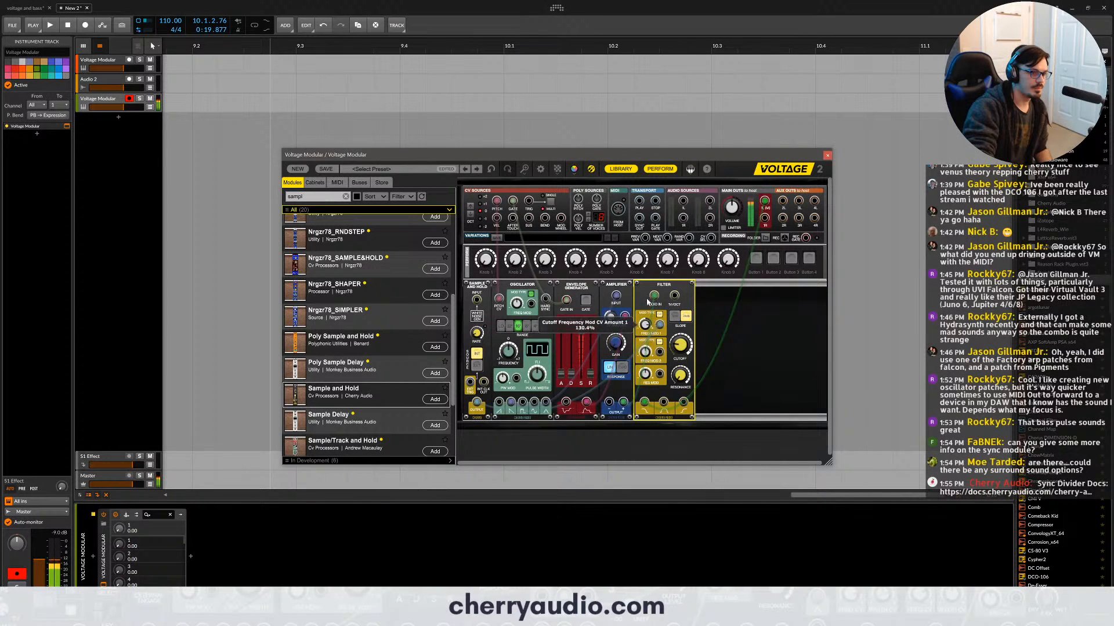
{"action": "left_click", "coordinate": [479, 330]}
{"action": "left_click_drag", "start_coordinate": [480, 328], "coordinate": [479, 326]}
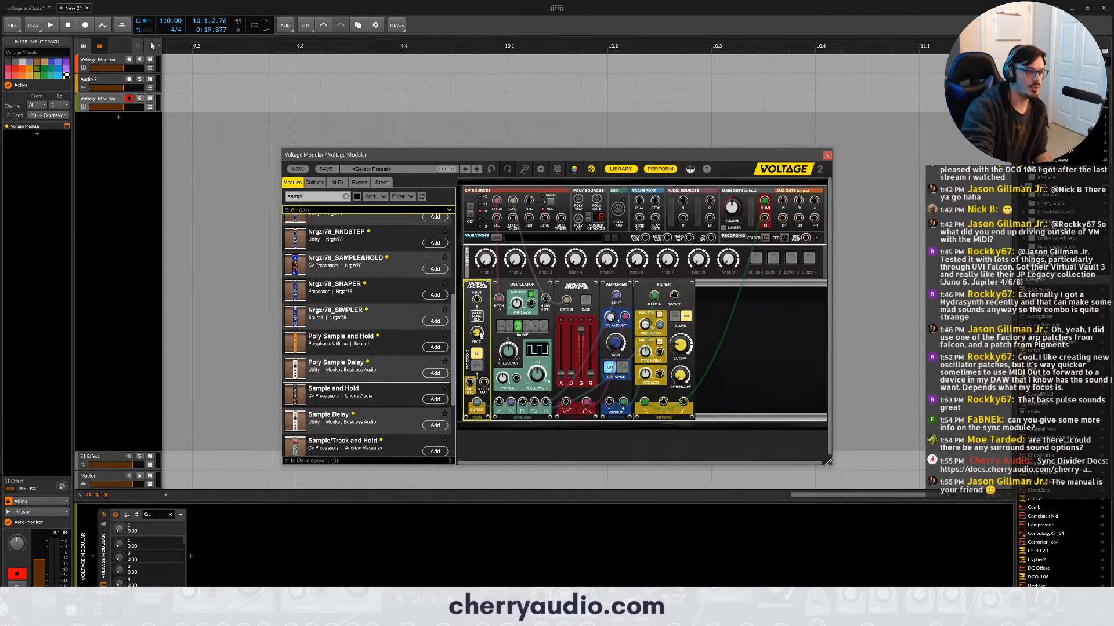
{"action": "mouse_move", "coordinate": [479, 334]}
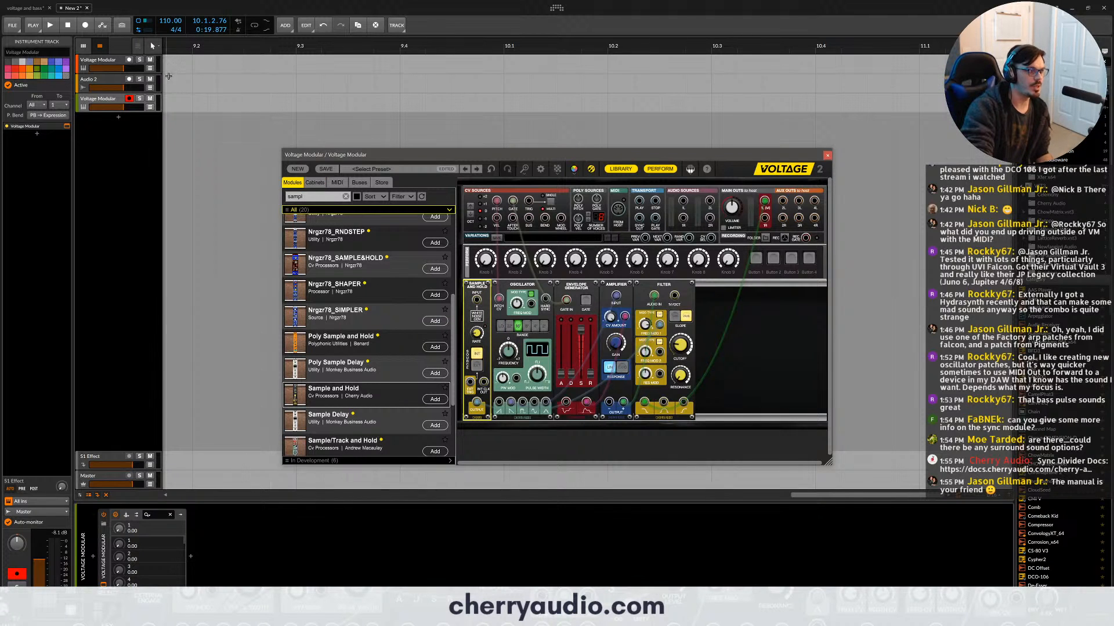
- Zoom the timeline out, listen to host playback from bar 5 with the first Voltage Modular track selected, and return to bar 1
{"action": "left_click_drag", "start_coordinate": [216, 46], "coordinate": [232, 15]}
{"action": "left_click", "coordinate": [190, 44]}
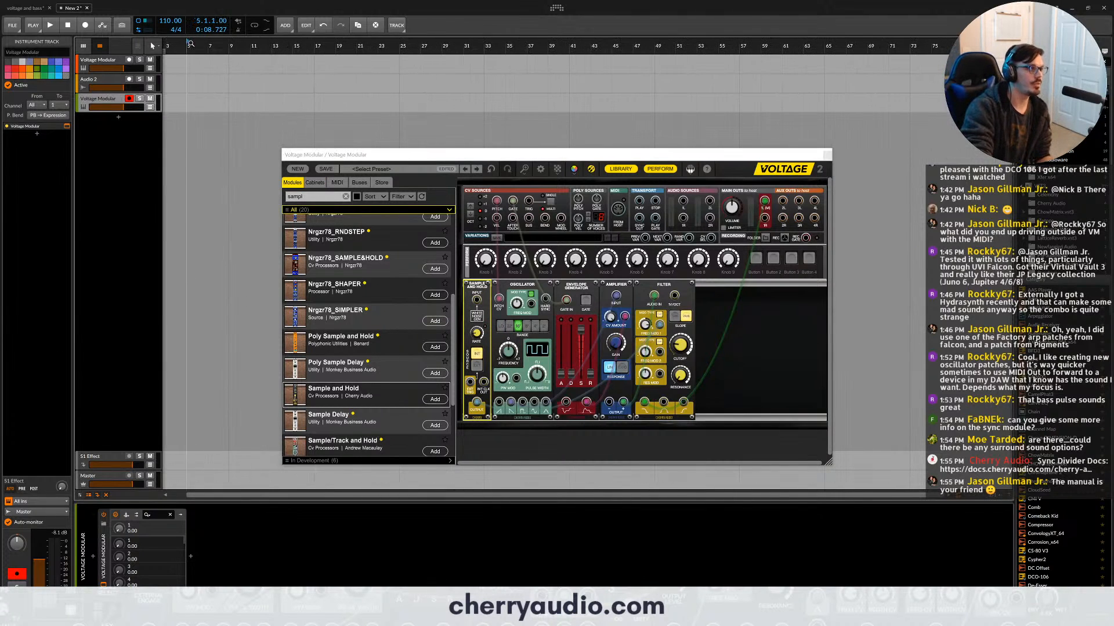
{"action": "key", "text": "space"}
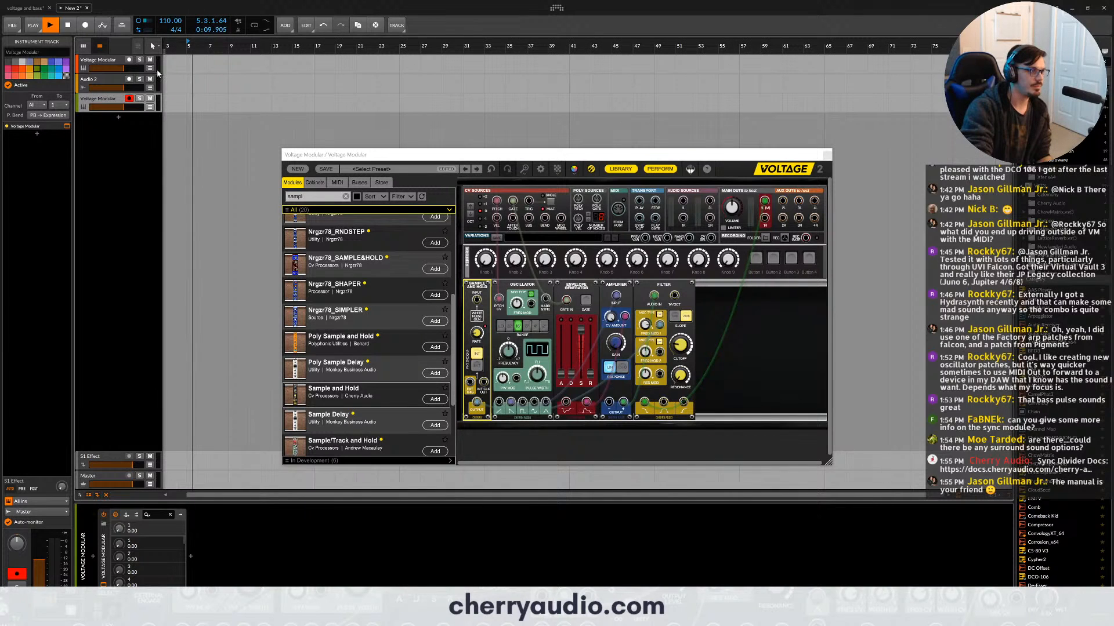
{"action": "left_click", "coordinate": [118, 63]}
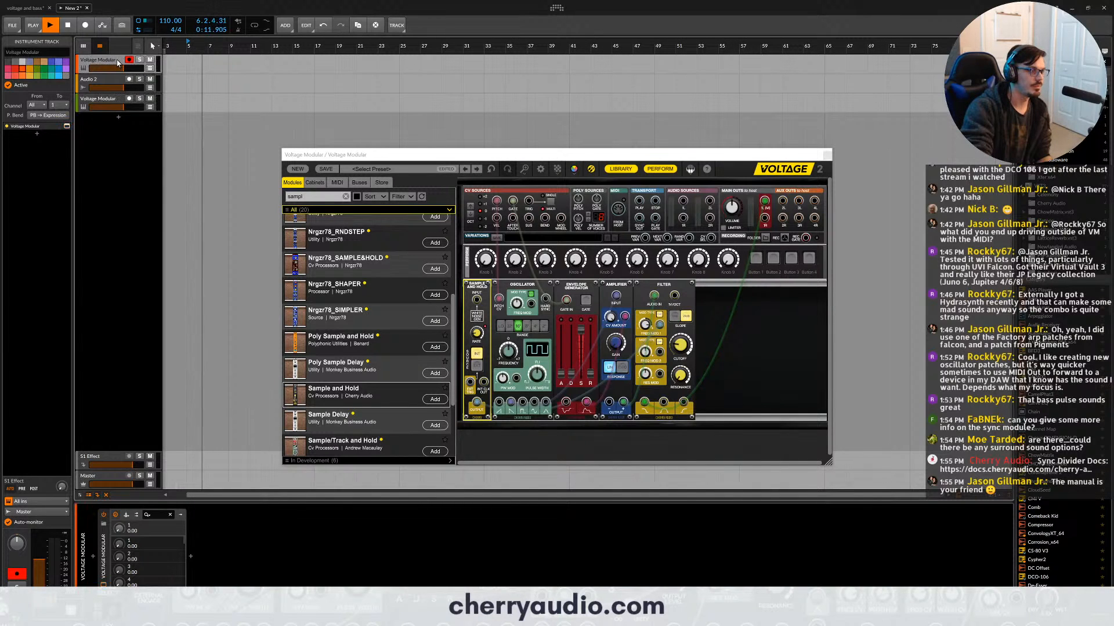
{"action": "key", "text": "space"}
{"action": "key", "text": "space"}
{"action": "left_click_drag", "start_coordinate": [167, 48], "coordinate": [172, 46]}
{"action": "key", "text": "space"}
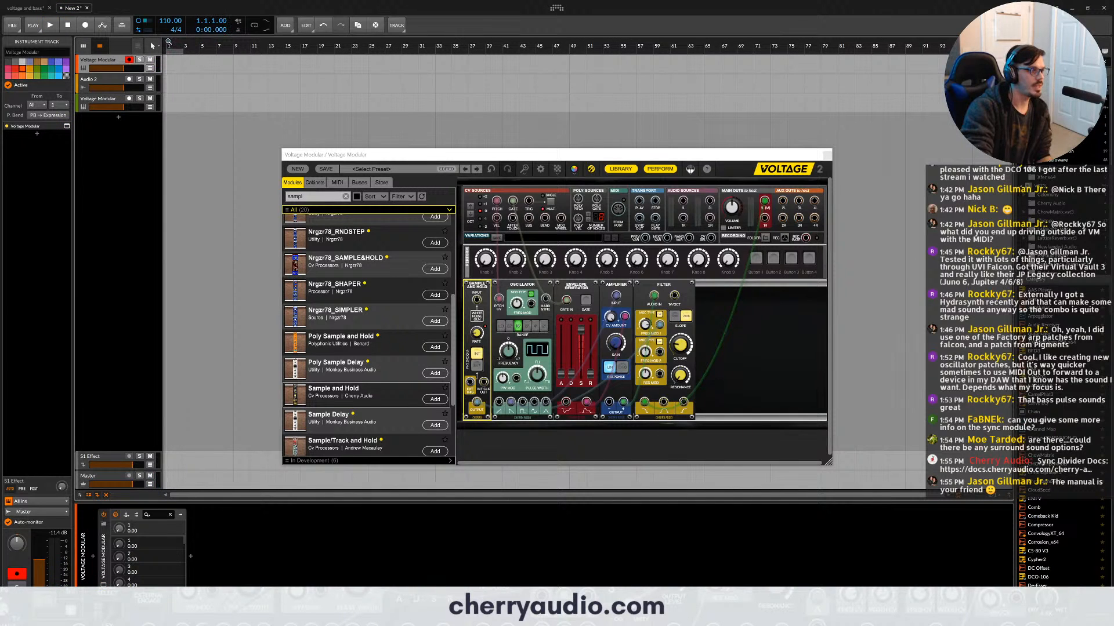
- Play the project from bar 1 with the second Voltage Modular track selected to hear both instances together, and stop playback
{"action": "key", "text": "space"}
{"action": "left_click", "coordinate": [121, 101]}
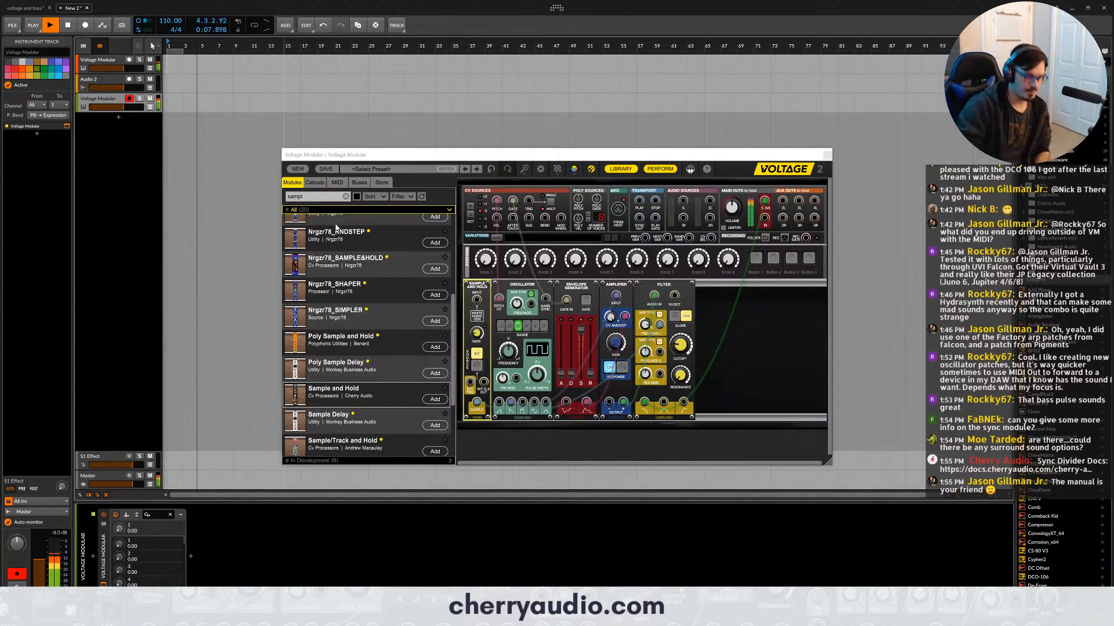
{"action": "left_click", "coordinate": [648, 319]}
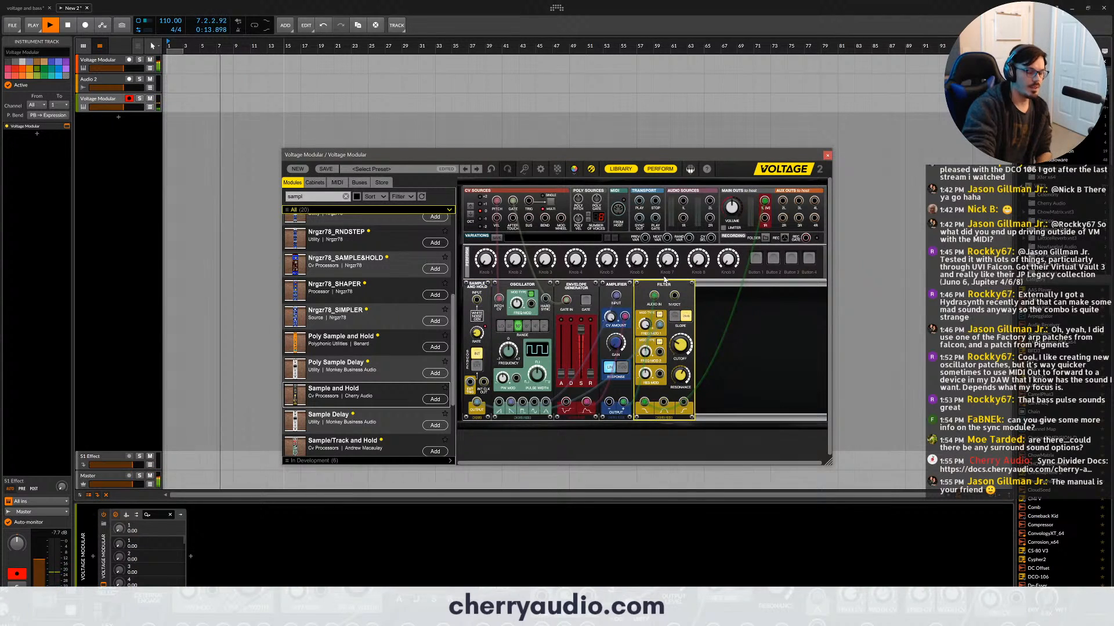
{"action": "key", "text": "space"}
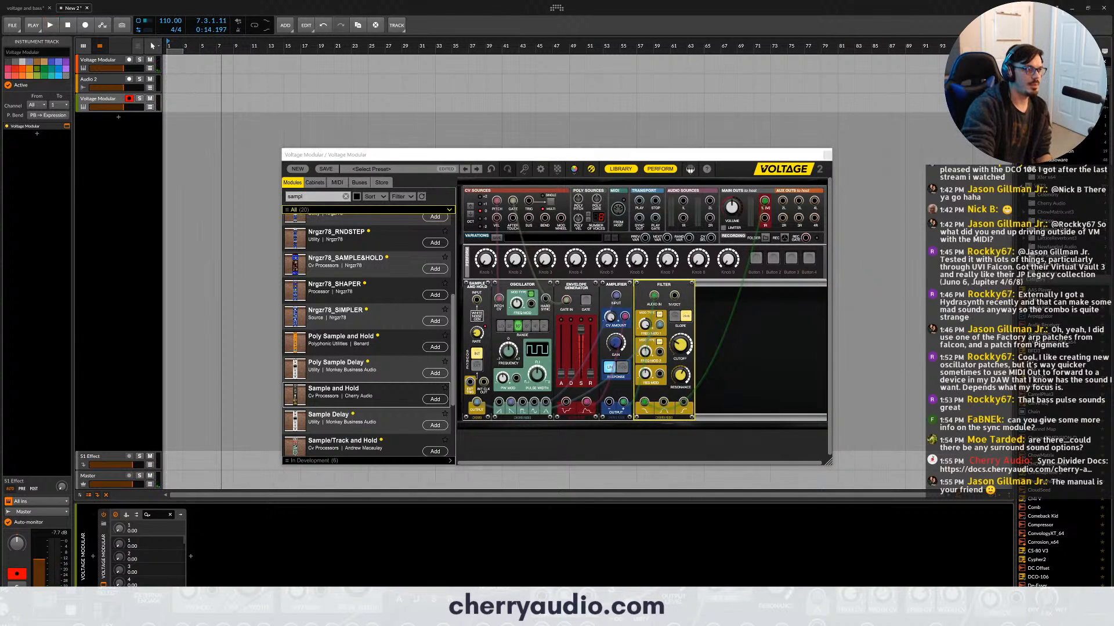
- Mute the first Voltage Modular track and listen to the new synth alone while the host plays from bar 1
{"action": "left_click", "coordinate": [168, 43]}
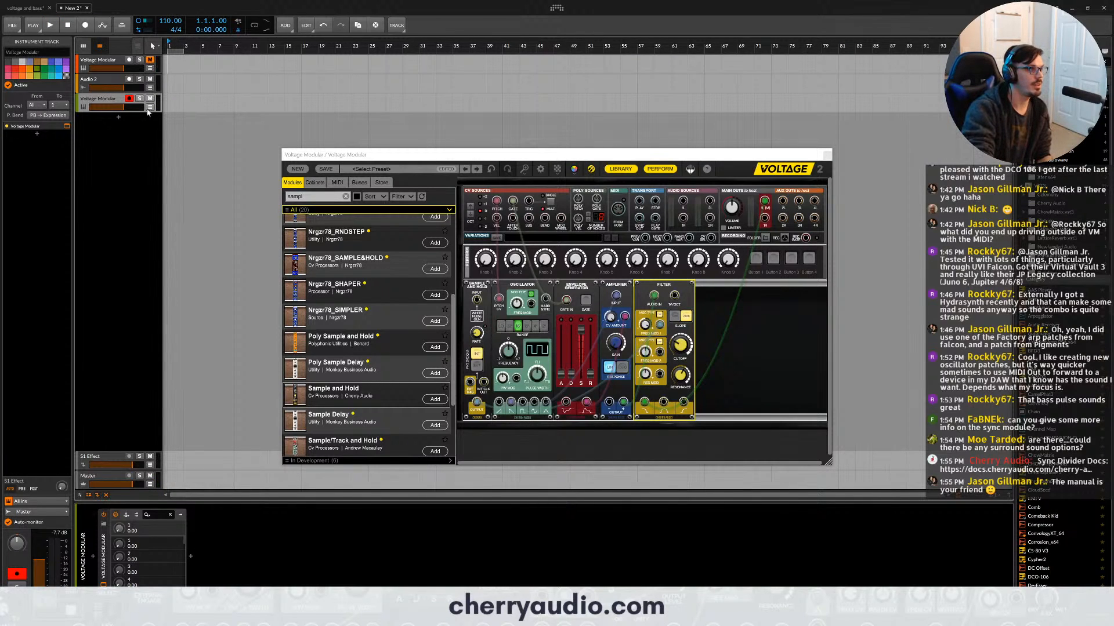
{"action": "key", "text": "space"}
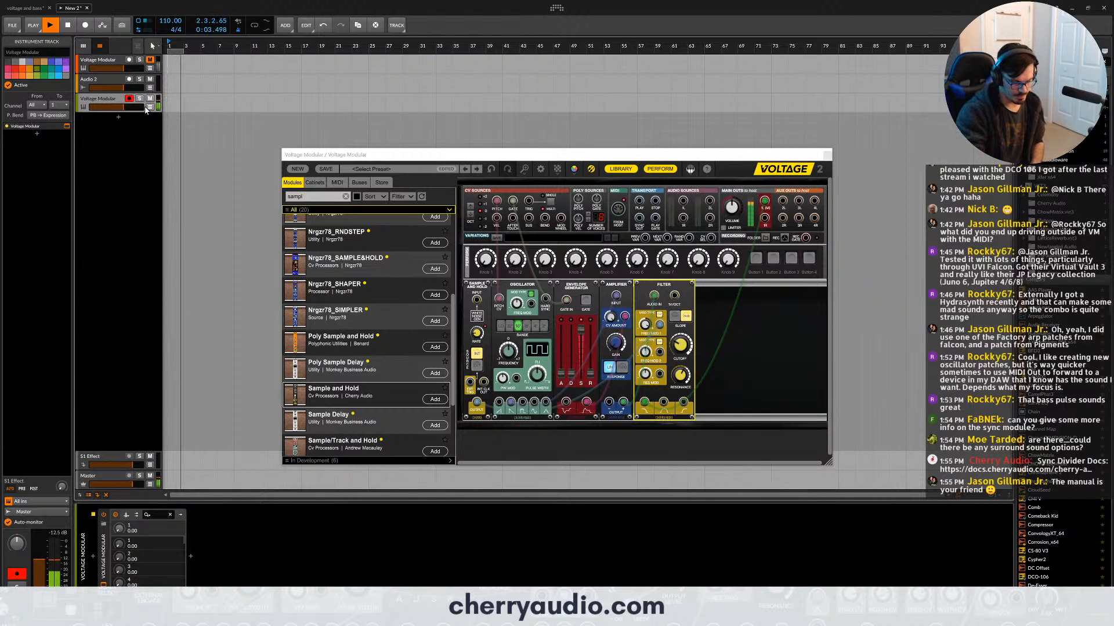
{"action": "key", "text": "space"}
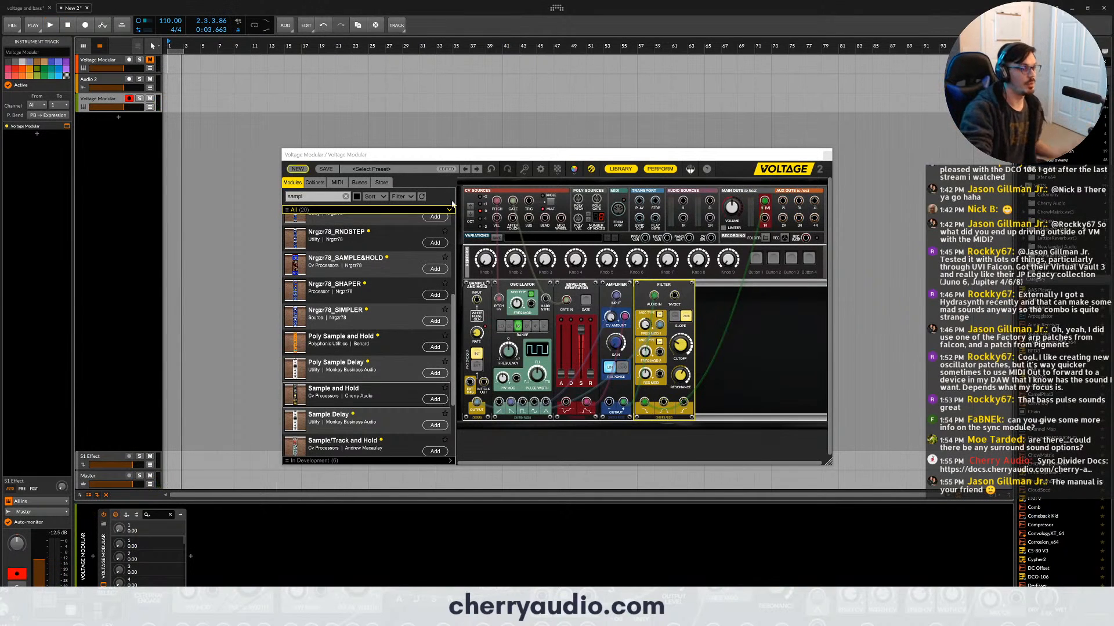
- Search the module library for "sync" and add the Sync Divider in front of the Sample and Hold module
{"action": "left_click", "coordinate": [305, 196]}
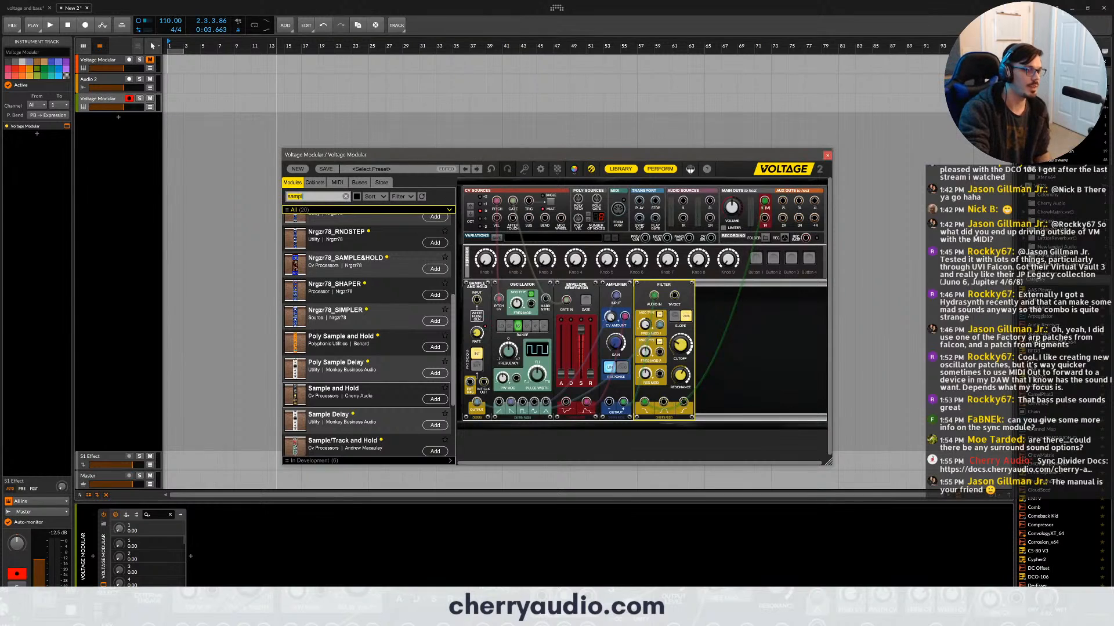
{"action": "type", "text": "sybc"}
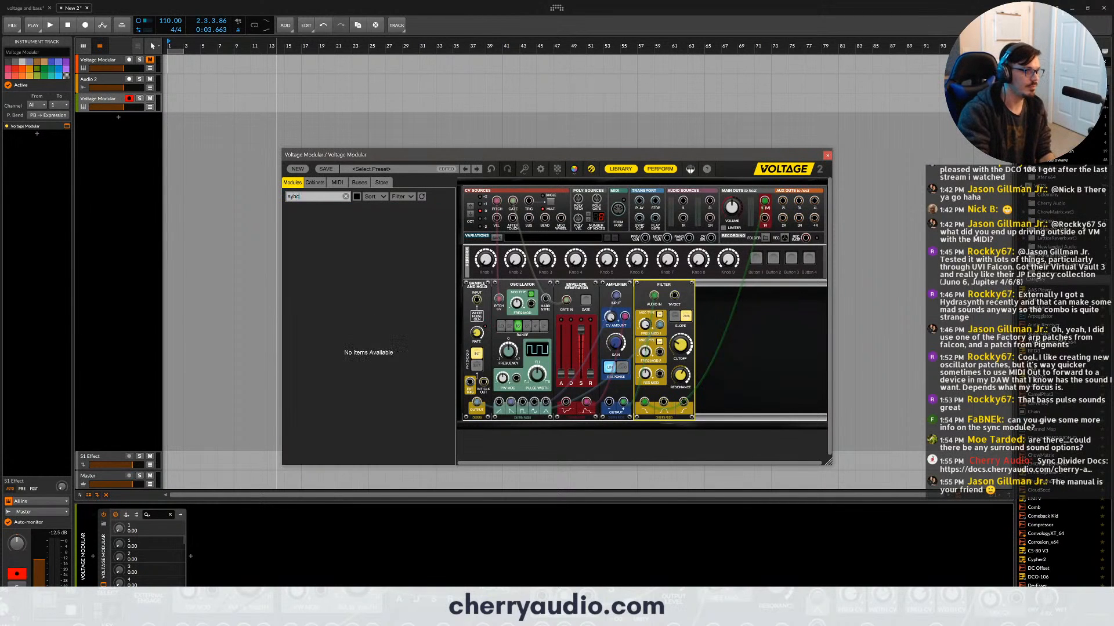
{"action": "key", "text": "BackSpace"}
{"action": "type", "text": "nc"}
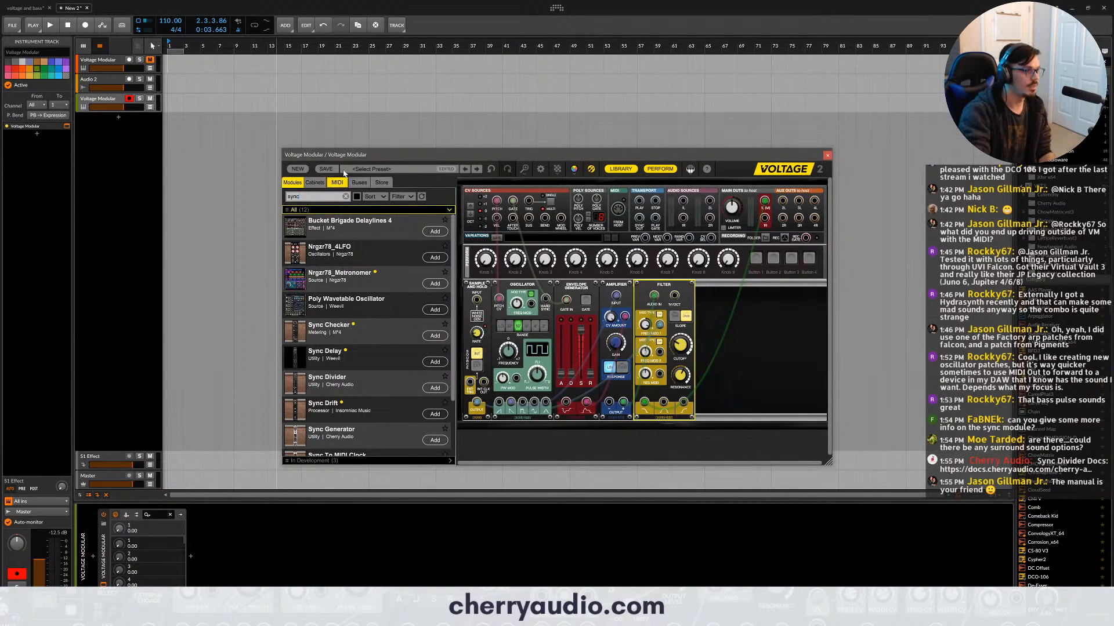
{"action": "left_click_drag", "start_coordinate": [378, 380], "coordinate": [513, 306]}
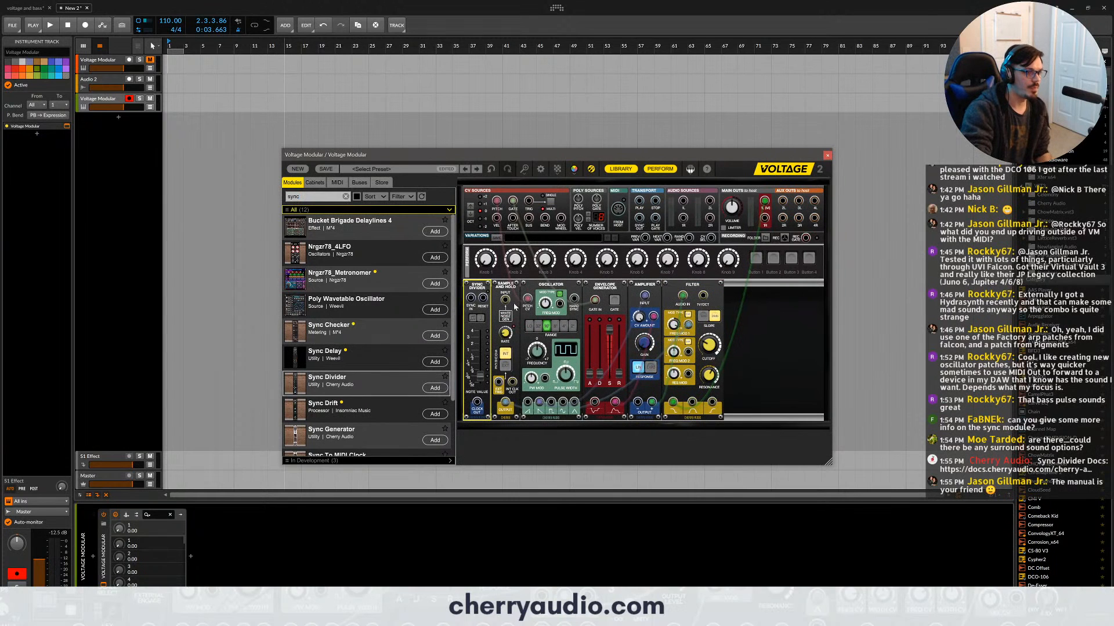
- Hide the module library and shift the other modules along the rack to leave a gap after the Sync Divider
{"action": "left_click", "coordinate": [611, 169]}
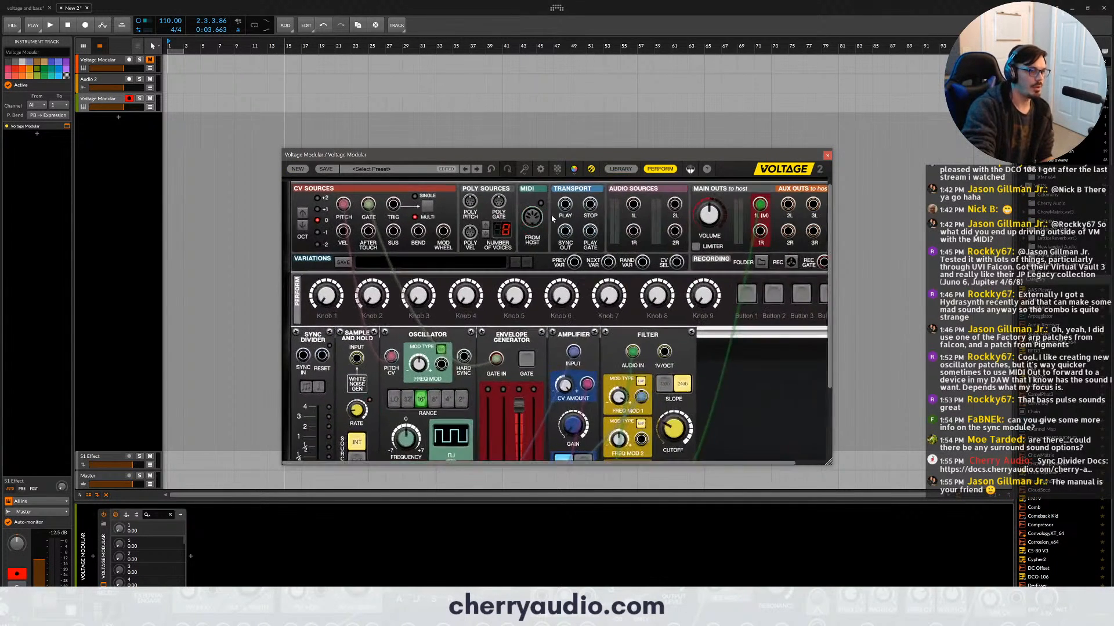
{"action": "scroll", "coordinate": [566, 203], "scroll_direction": "down", "scroll_amount": 2}
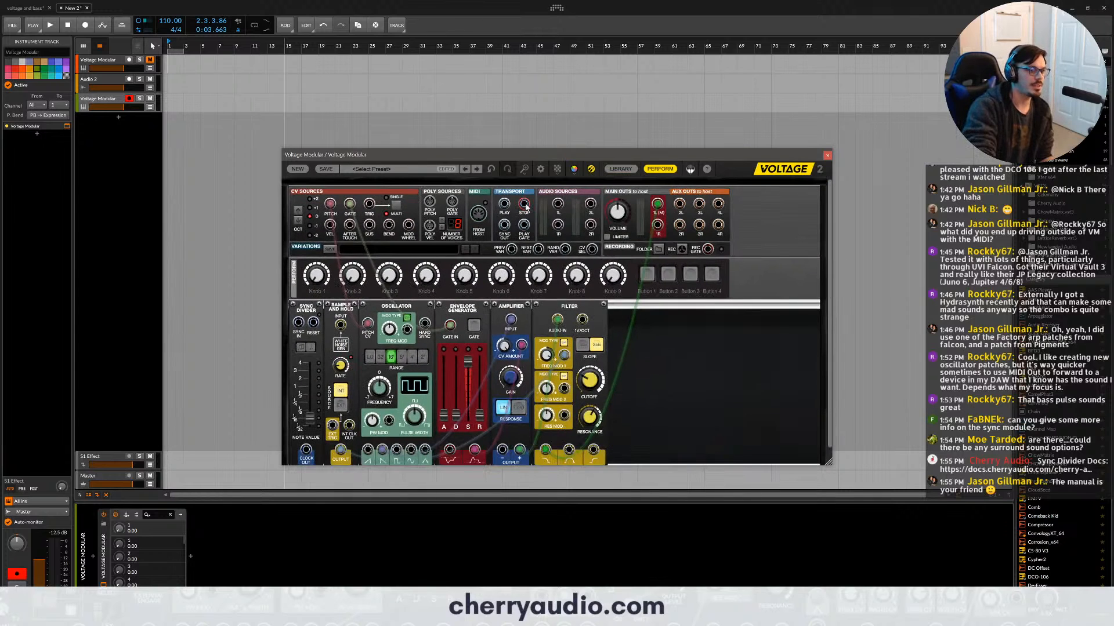
{"action": "scroll", "coordinate": [519, 206], "scroll_direction": "down", "scroll_amount": 1}
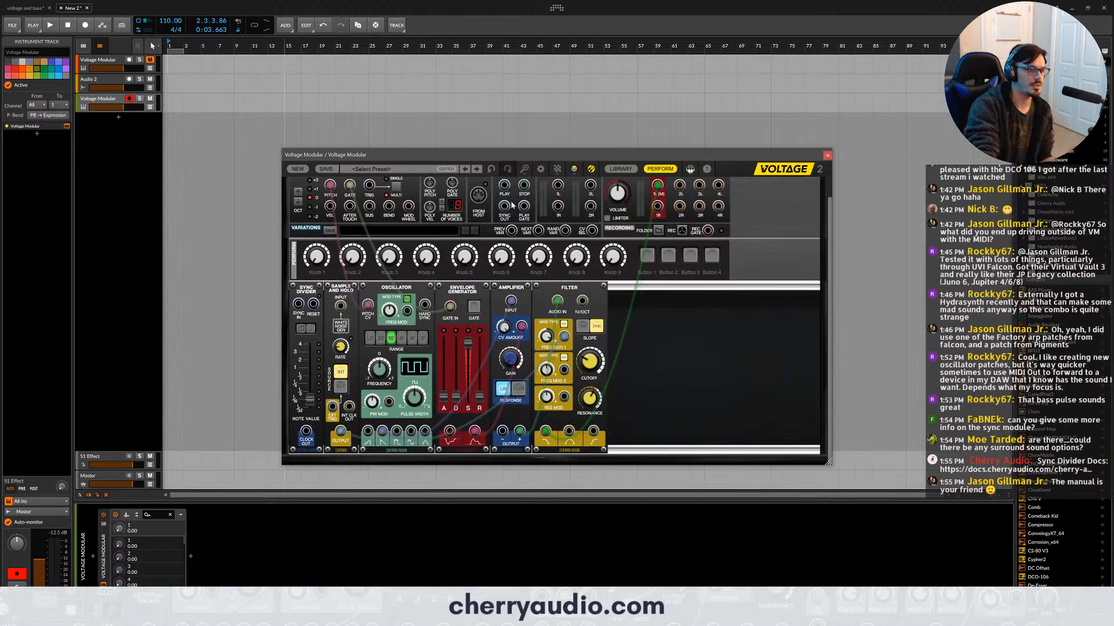
{"action": "scroll", "coordinate": [515, 200], "scroll_direction": "up", "scroll_amount": 1}
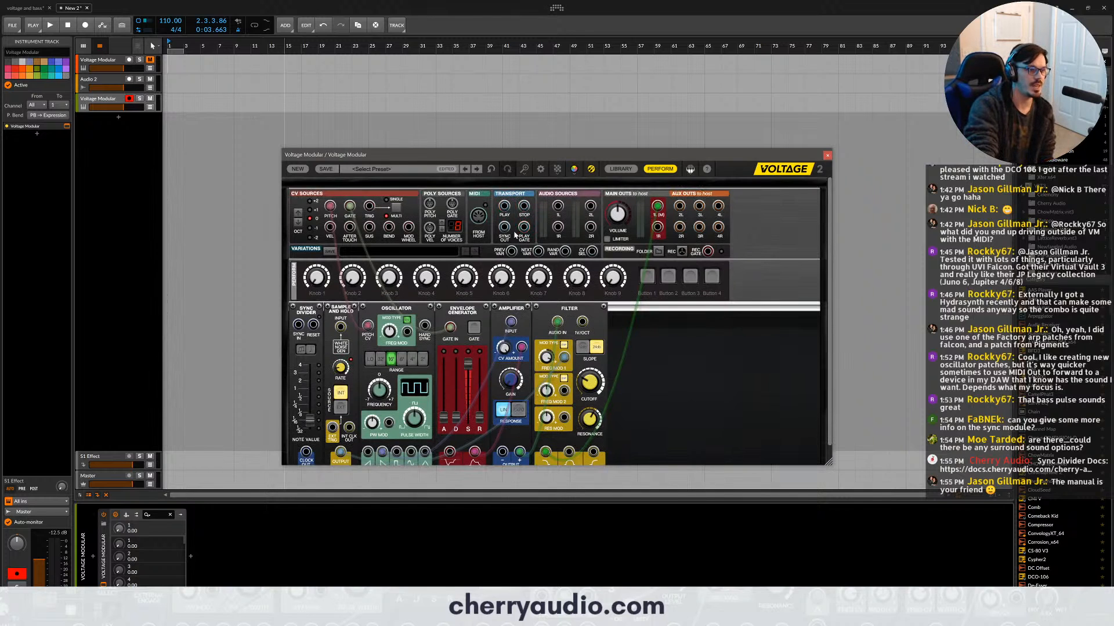
{"action": "scroll", "coordinate": [524, 230], "scroll_direction": "down", "scroll_amount": 1}
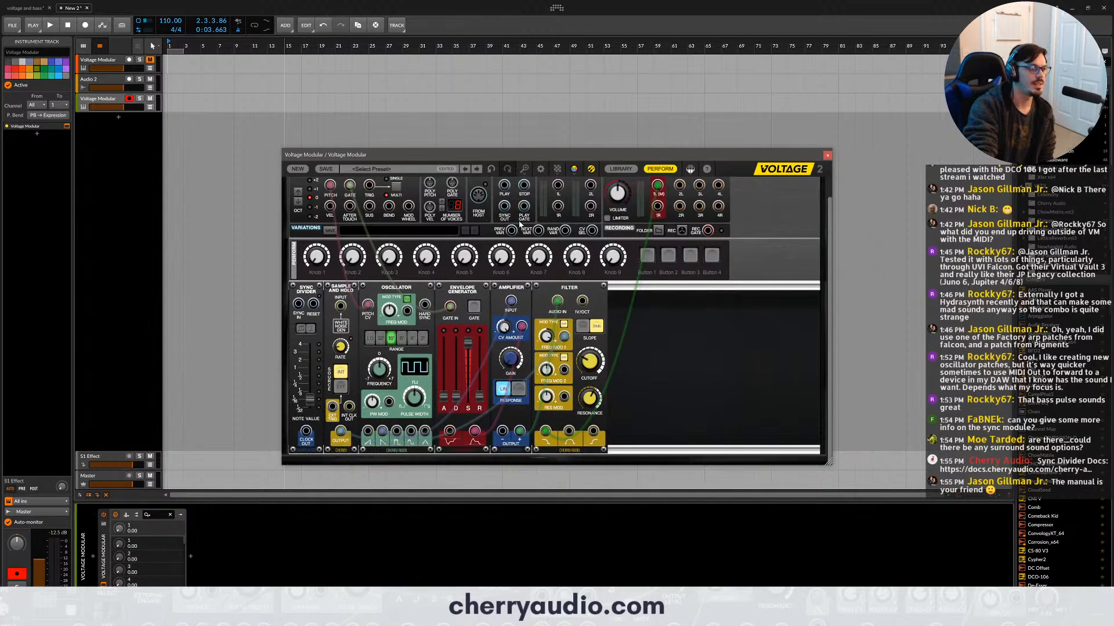
{"action": "left_click_drag", "start_coordinate": [721, 317], "coordinate": [394, 289]}
{"action": "left_click", "coordinate": [356, 319]}
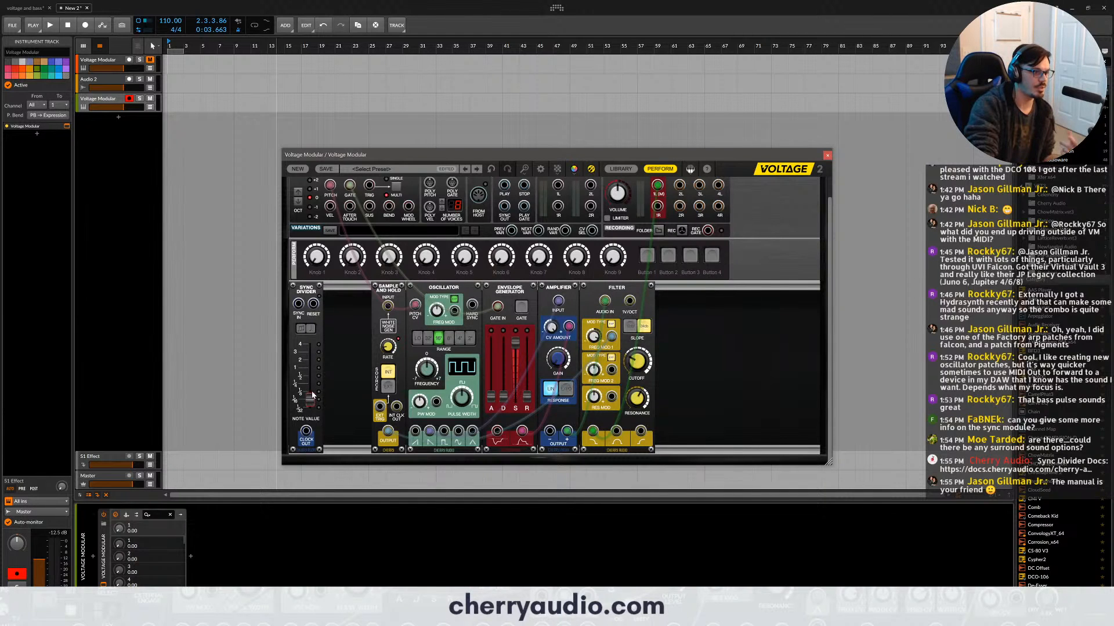
{"action": "left_click", "coordinate": [302, 329]}
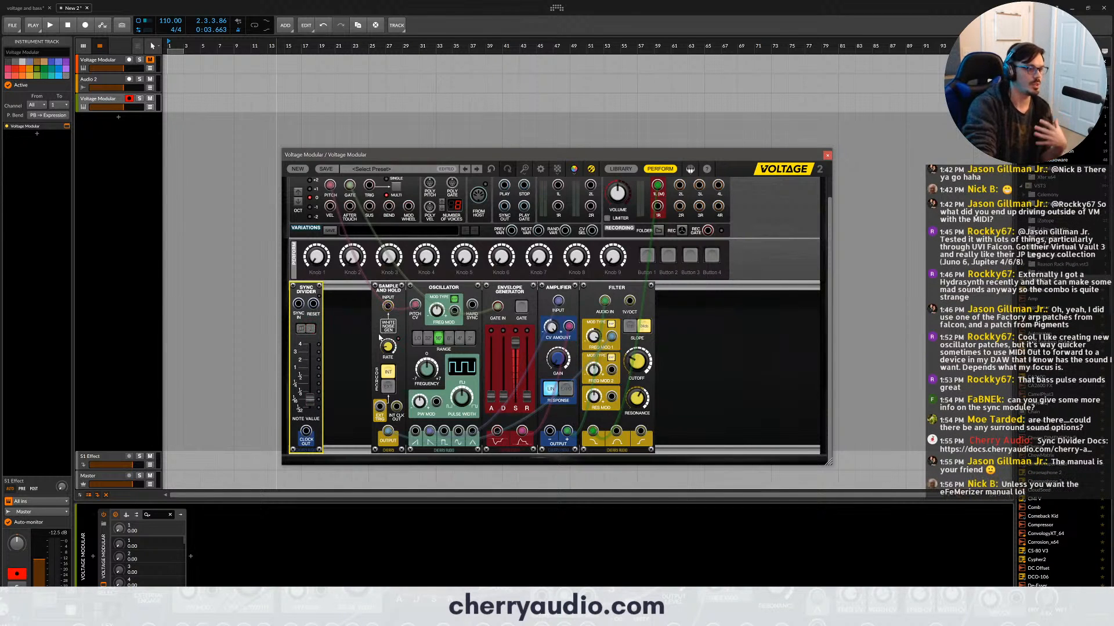
- Patch the transport's Sync Out to the Sync Divider's Sync In and the transport's Play output to its Reset input
{"action": "scroll", "coordinate": [472, 226], "scroll_direction": "up", "scroll_amount": 1}
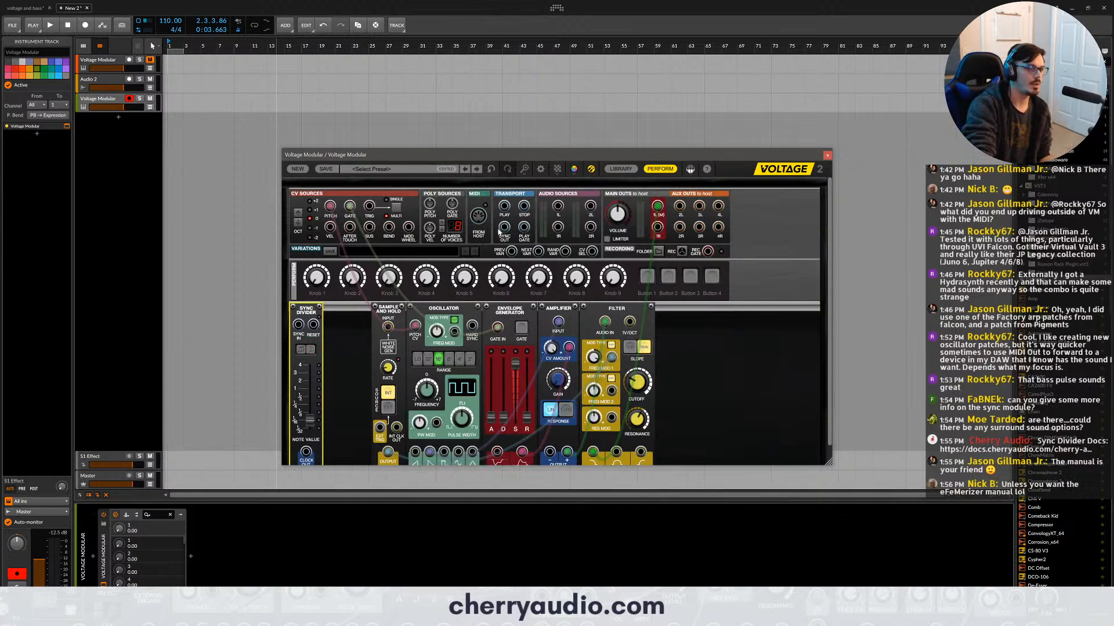
{"action": "left_click_drag", "start_coordinate": [505, 226], "coordinate": [299, 327]}
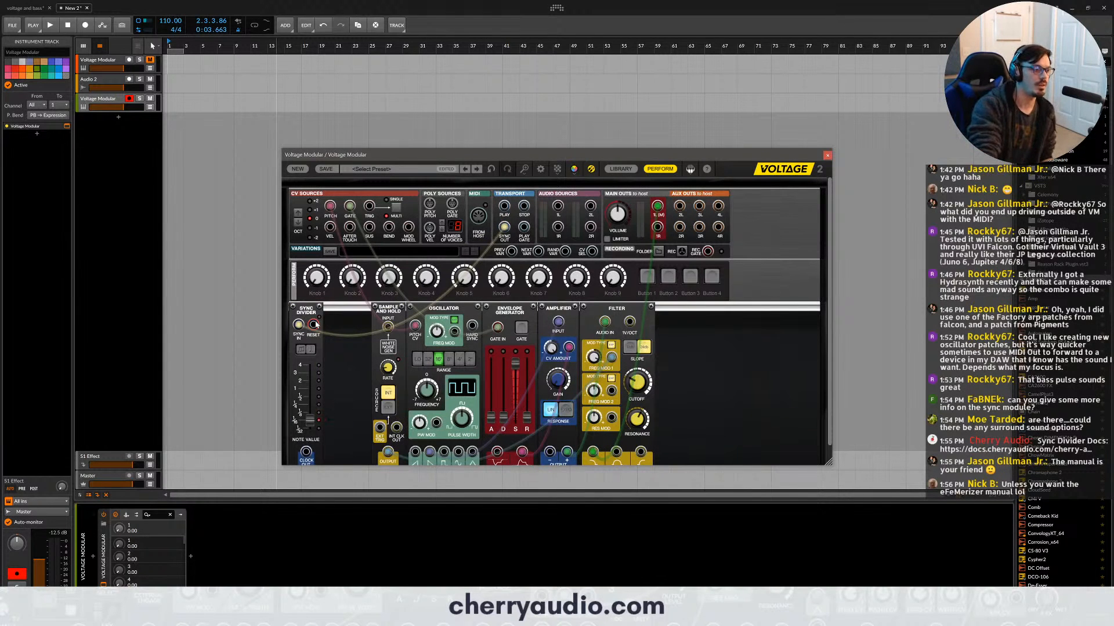
{"action": "left_click_drag", "start_coordinate": [315, 324], "coordinate": [504, 206]}
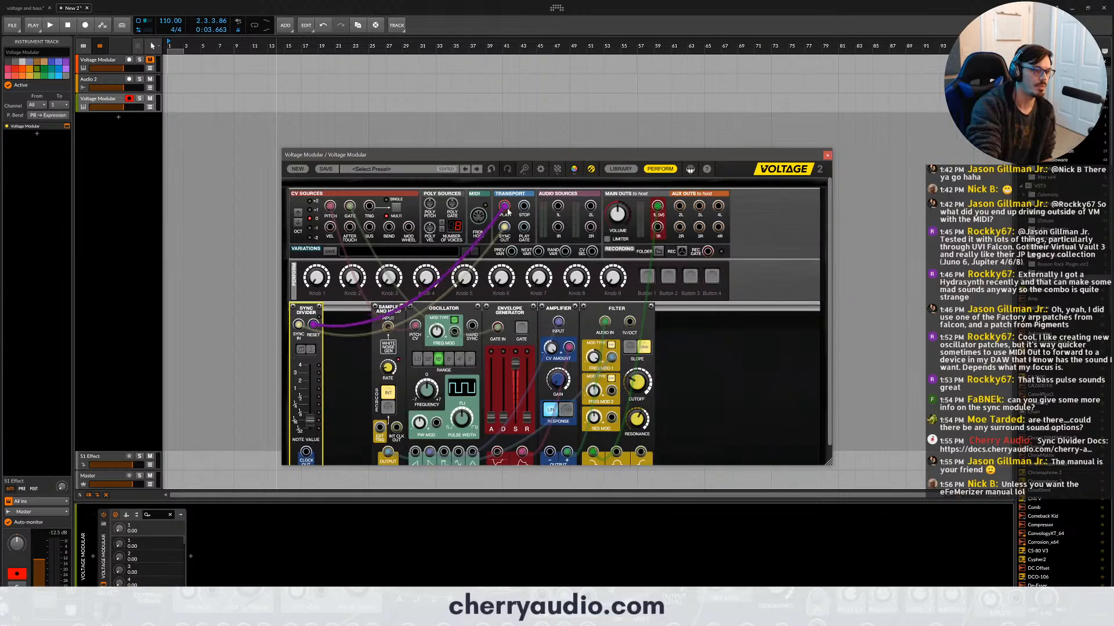
- Raise the Sync Divider's note value, patch its clock output to the Sample and Hold's external trigger, and switch the trigger source to EXT
{"action": "scroll", "coordinate": [382, 310], "scroll_direction": "down", "scroll_amount": 1}
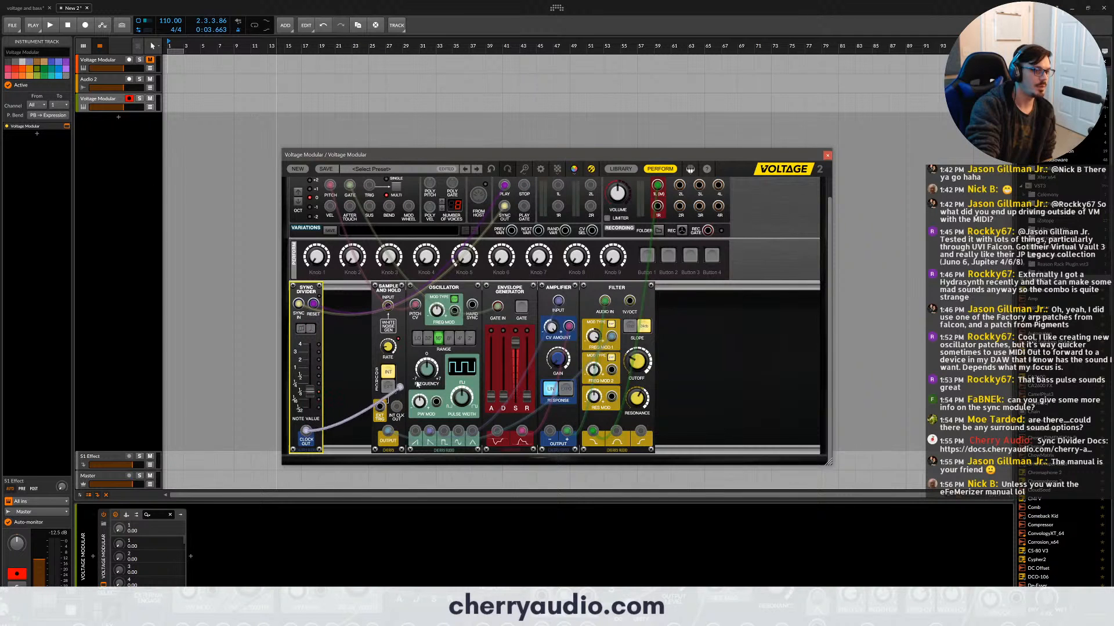
{"action": "left_click_drag", "start_coordinate": [306, 430], "coordinate": [380, 408]}
{"action": "left_click", "coordinate": [387, 387]}
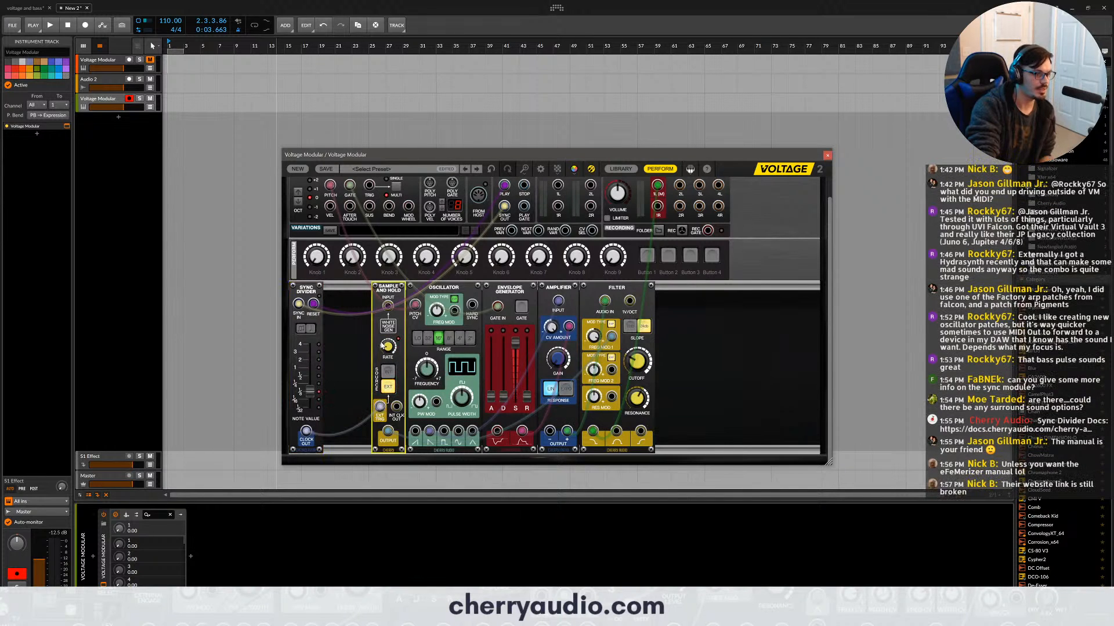
{"action": "mouse_move", "coordinate": [382, 346]}
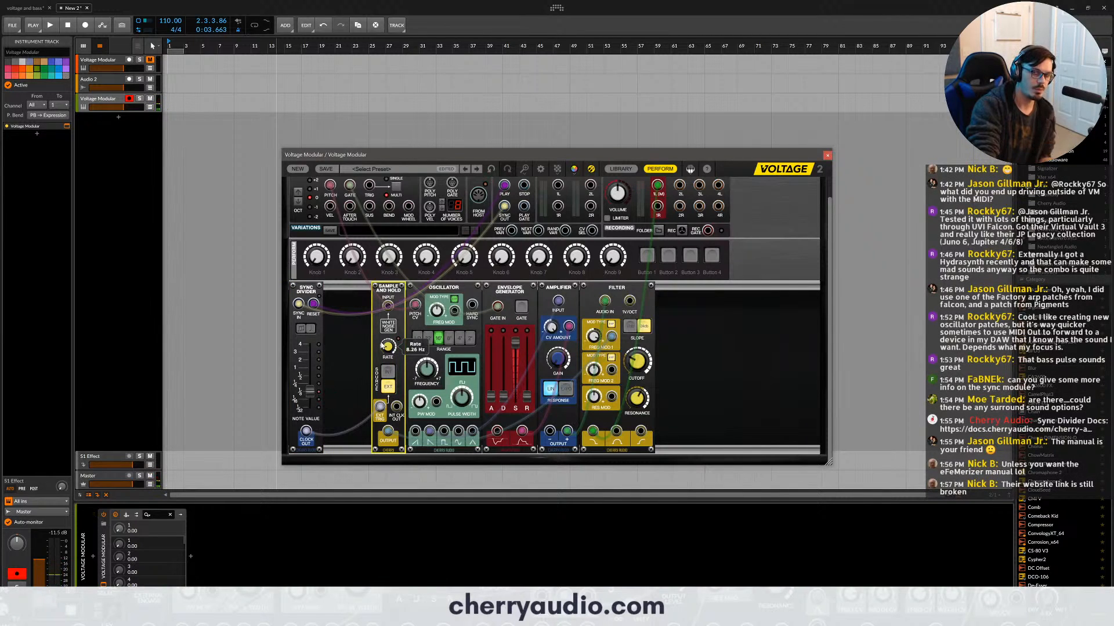
- Run the host transport and adjust the Filter's resonance and frequency modulation while auditioning the tempo-synced sample-and-hold patch
{"action": "left_click", "coordinate": [149, 63]}
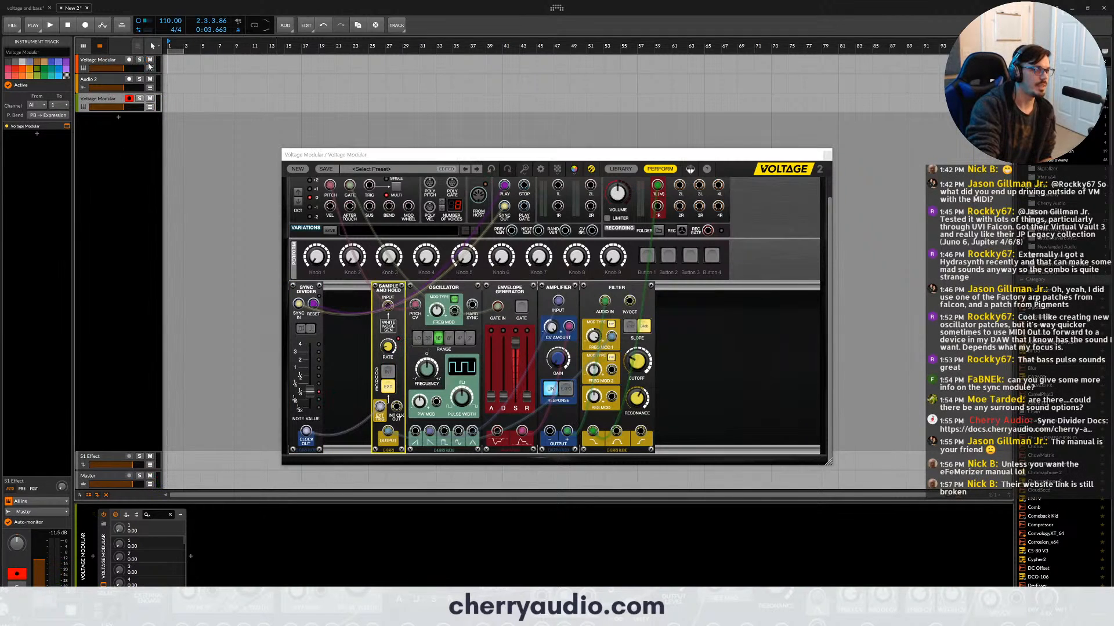
{"action": "key", "text": "space"}
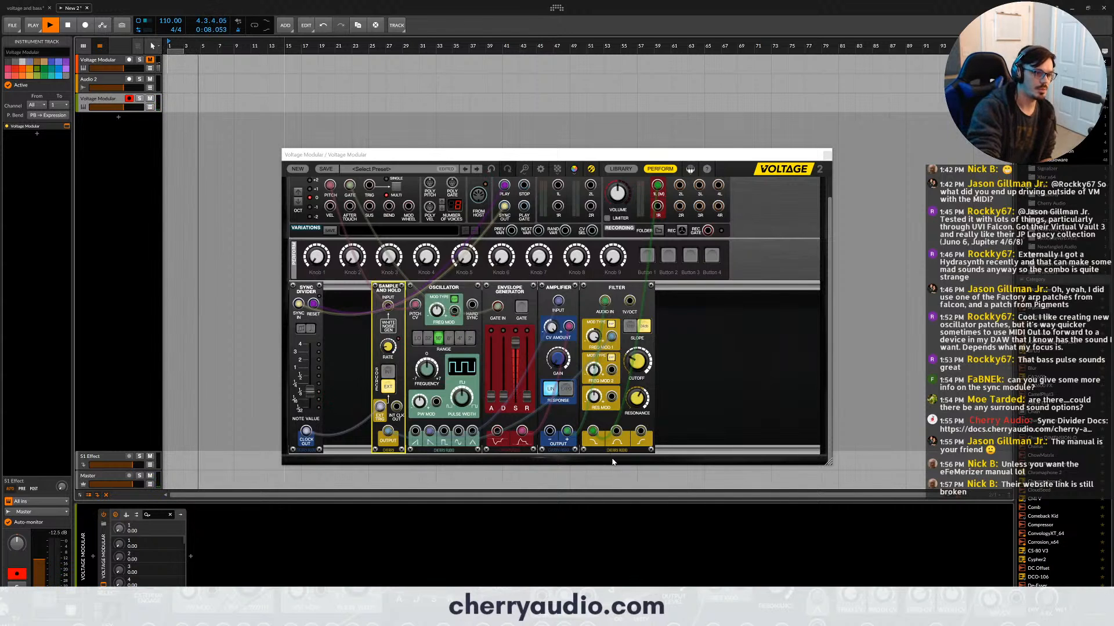
{"action": "left_click_drag", "start_coordinate": [593, 433], "coordinate": [629, 393]}
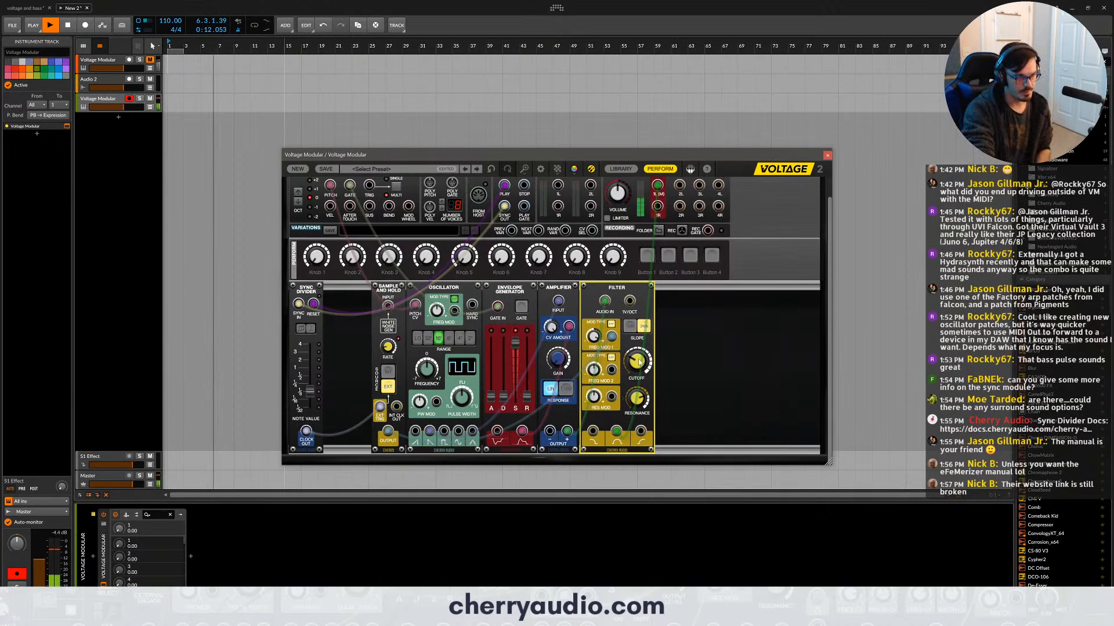
{"action": "left_click_drag", "start_coordinate": [595, 341], "coordinate": [594, 336]}
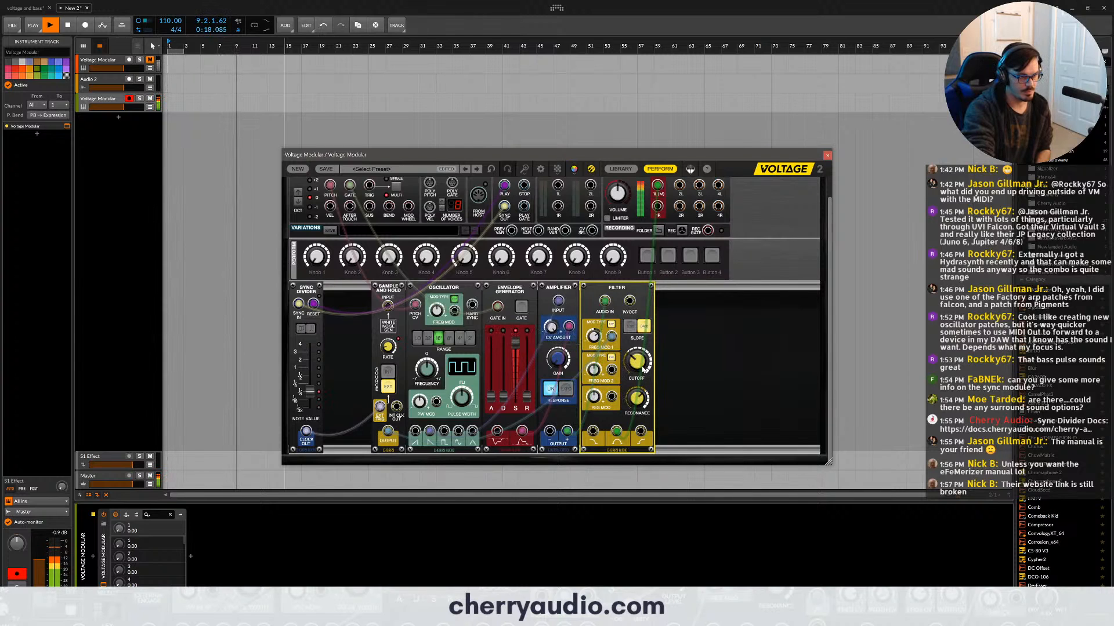
{"action": "mouse_move", "coordinate": [641, 366]}
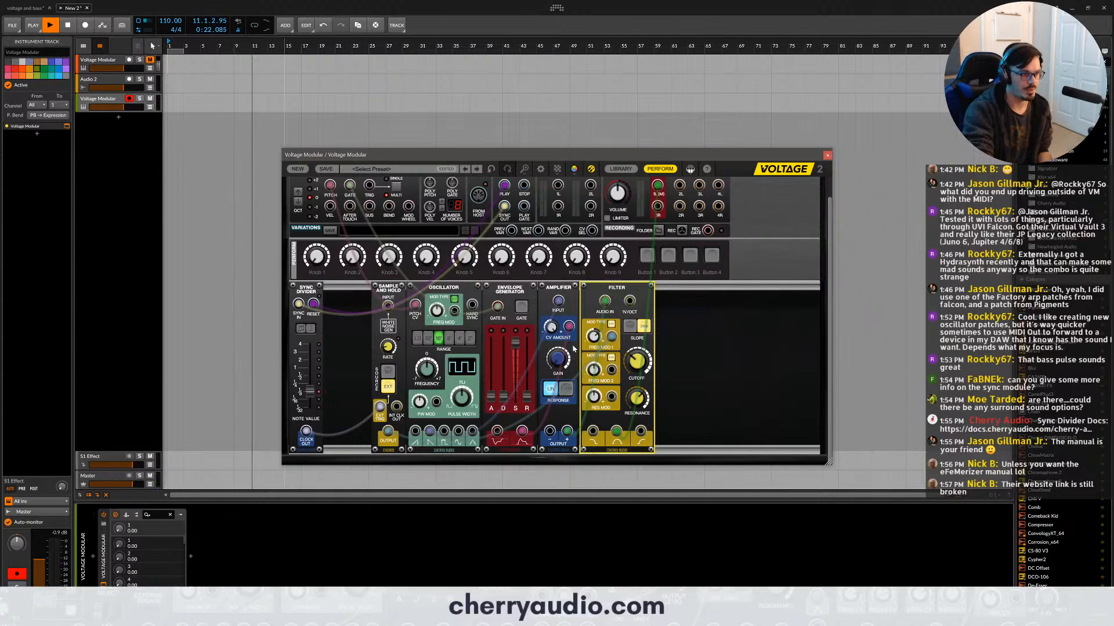
{"action": "key", "text": "space"}
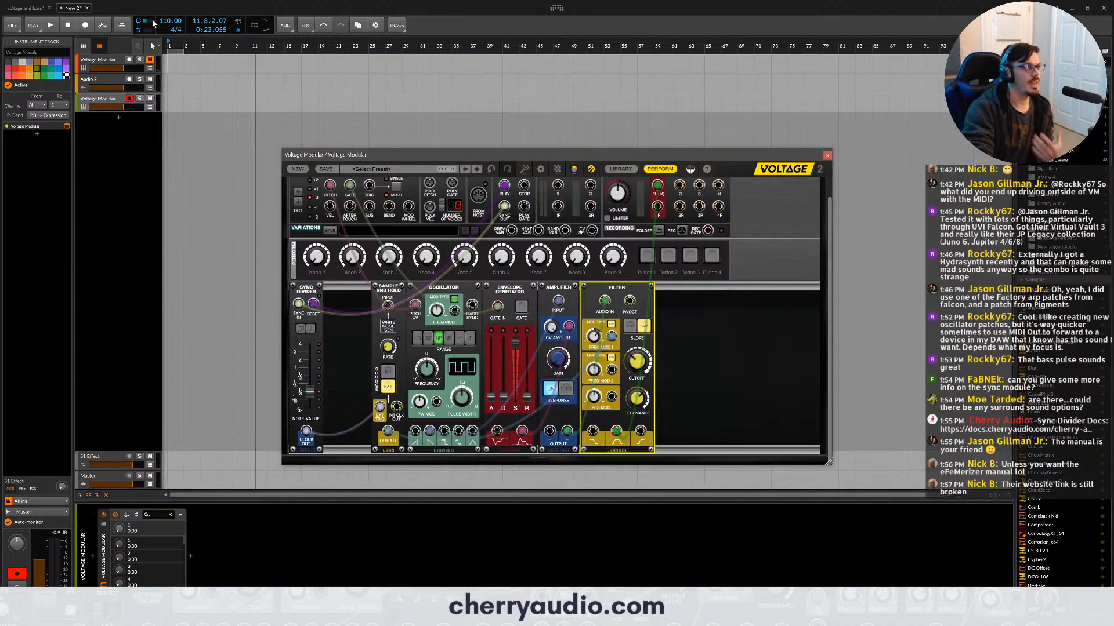
- Unmute the first Voltage Modular track, play both synths together from the start, and lower the second synth's track volume
{"action": "left_click", "coordinate": [130, 60]}
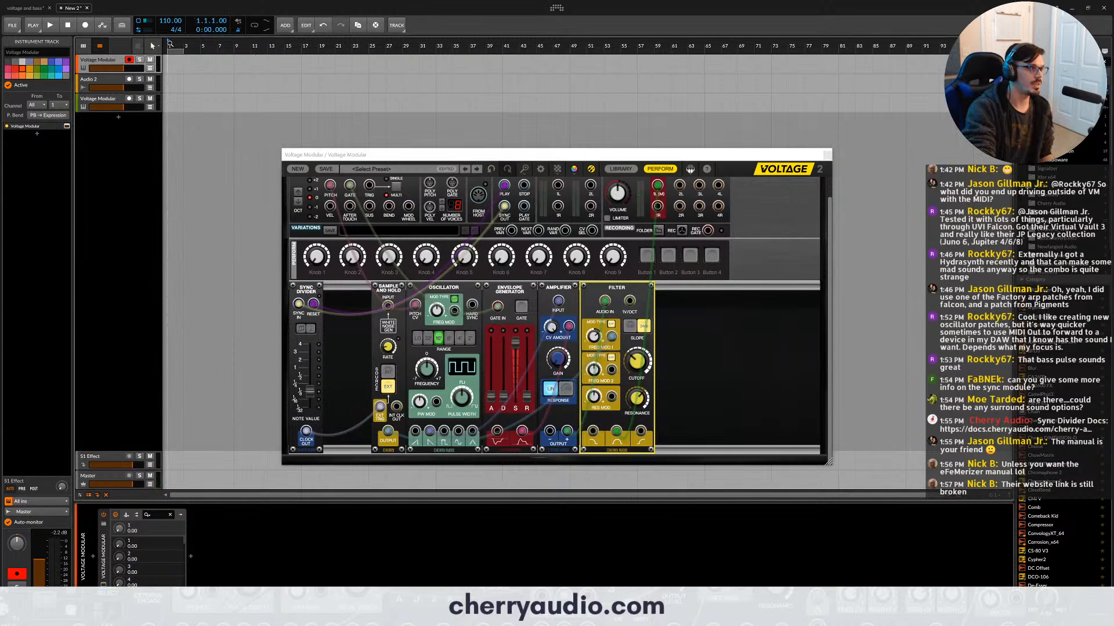
{"action": "key", "text": "space"}
{"action": "left_click", "coordinate": [117, 99]}
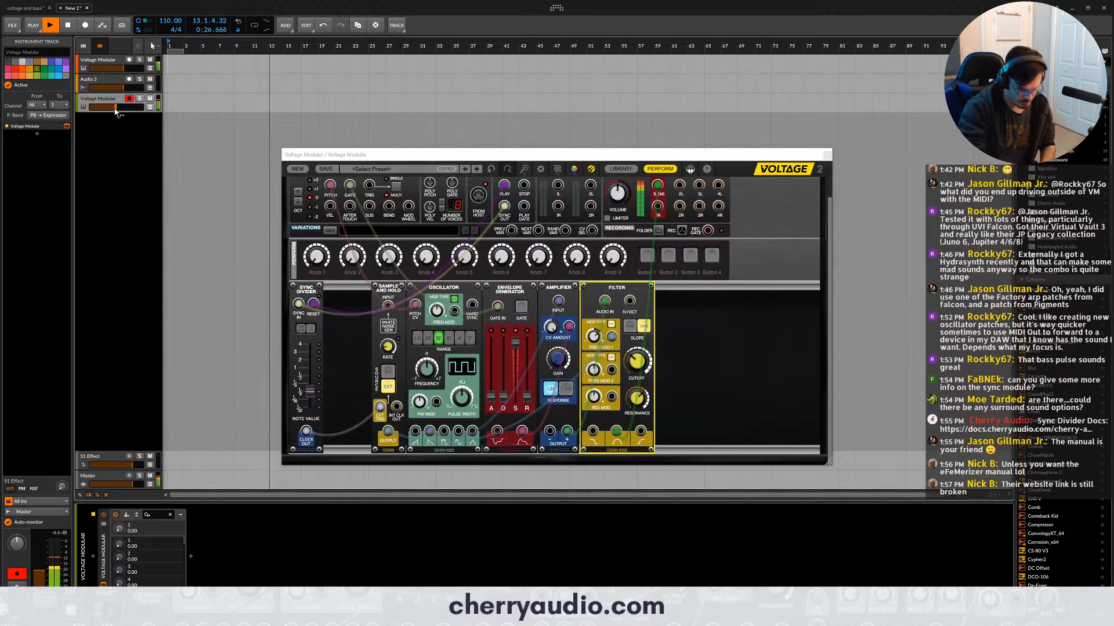
{"action": "key", "text": "space"}
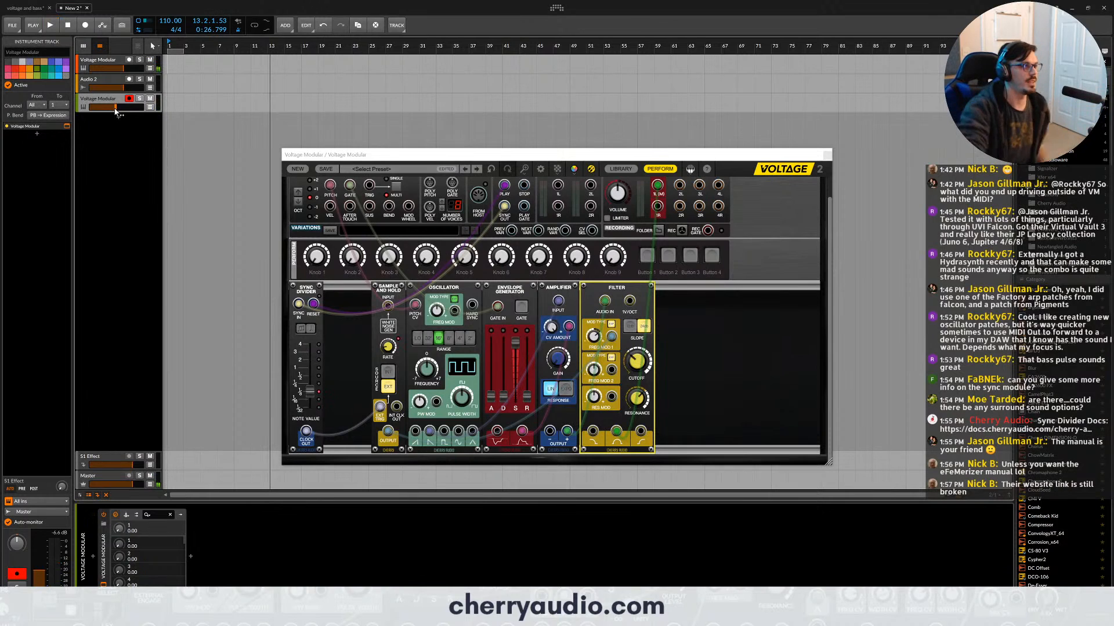
- Open the first track's Voltage Modular patch and examine the transport sync connections to the 8 Step Sequencer and the drum sequencer's Sync Divider
{"action": "left_click", "coordinate": [84, 67]}
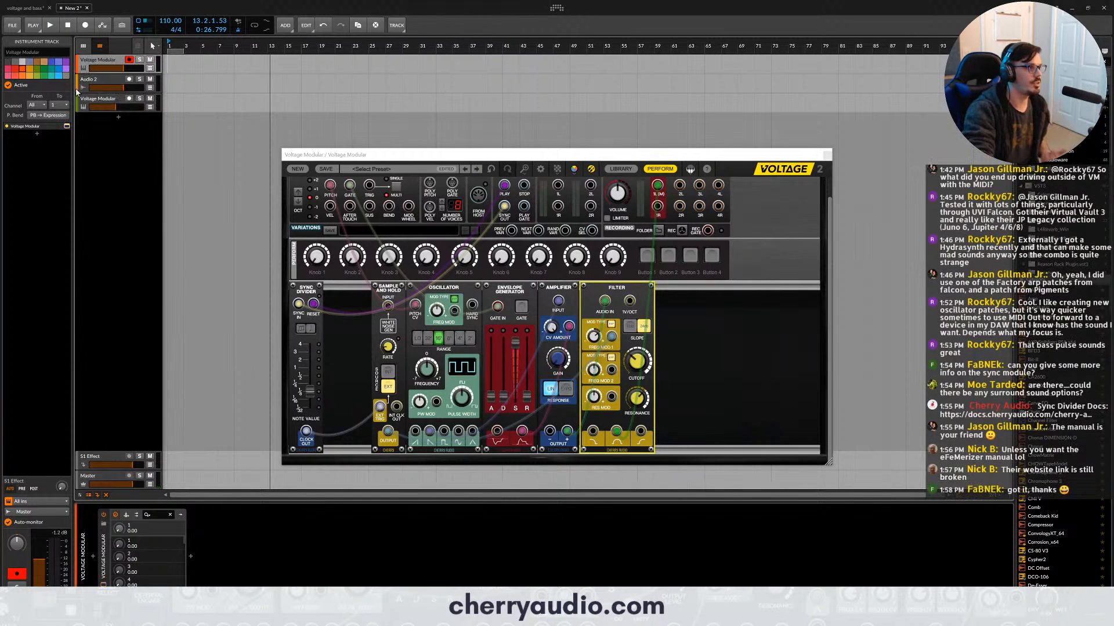
{"action": "left_click", "coordinate": [67, 127]}
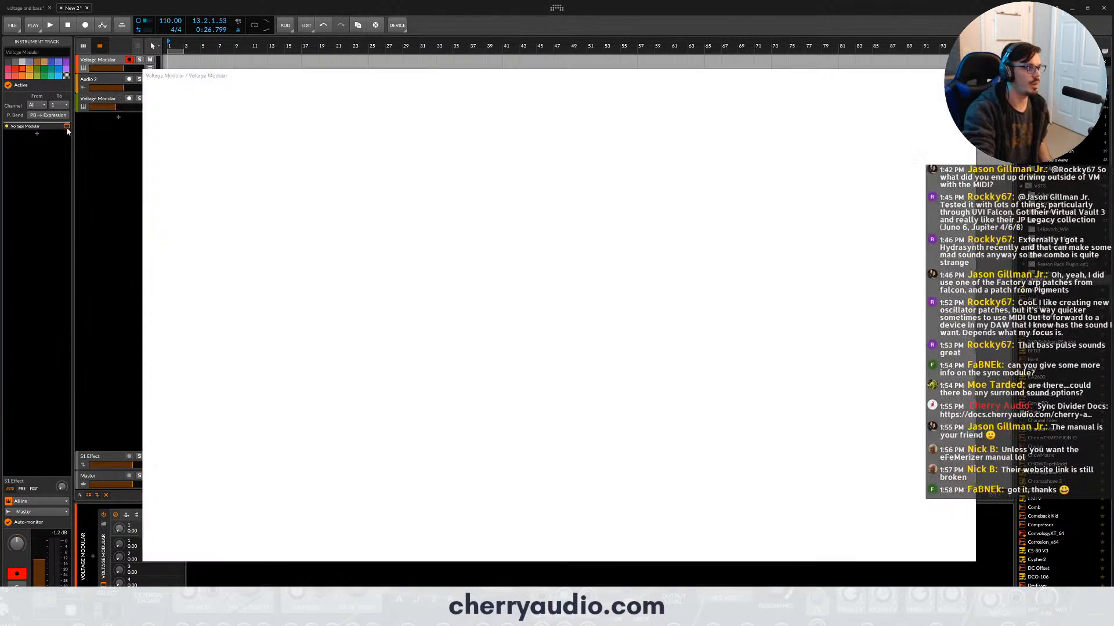
{"action": "scroll", "coordinate": [388, 299], "scroll_direction": "down", "scroll_amount": 5}
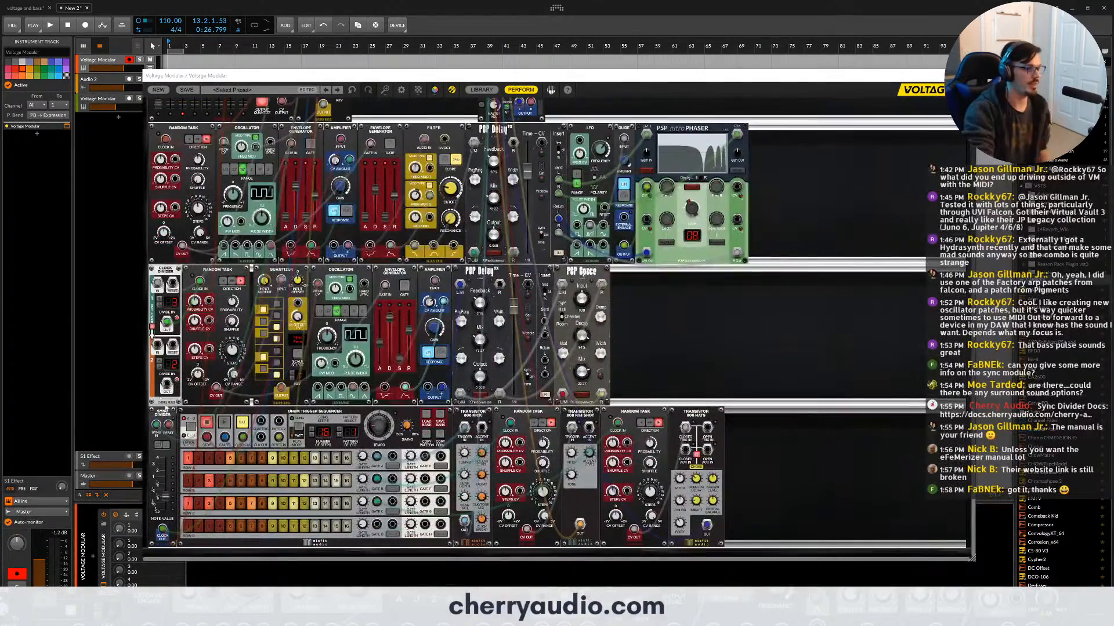
{"action": "scroll", "coordinate": [167, 409], "scroll_direction": "up", "scroll_amount": 5}
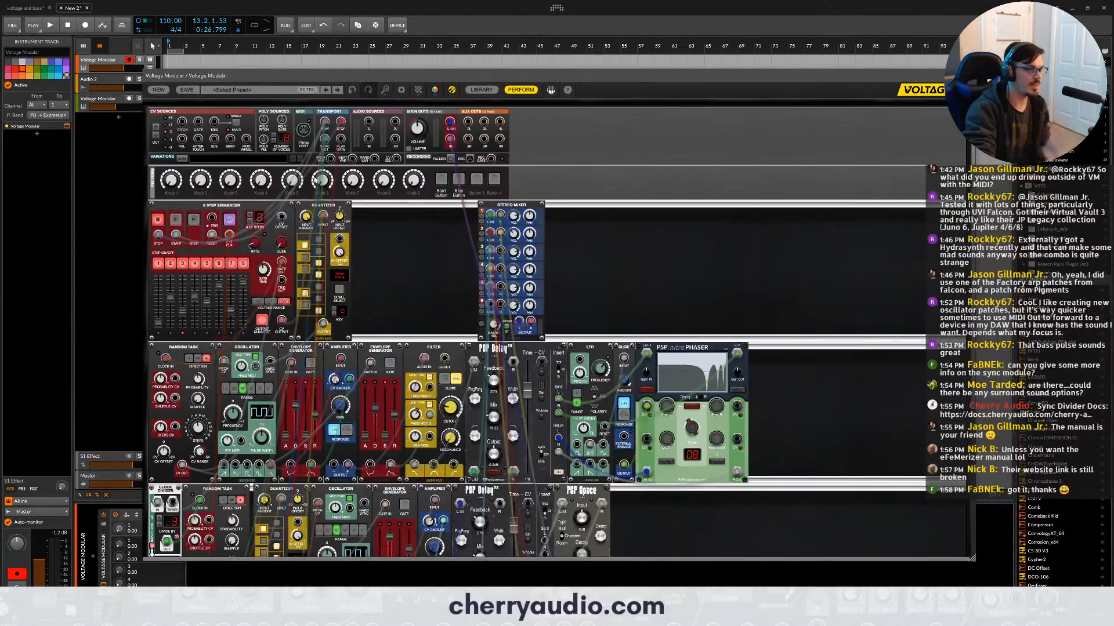
{"action": "scroll", "coordinate": [149, 426], "scroll_direction": "down", "scroll_amount": 5}
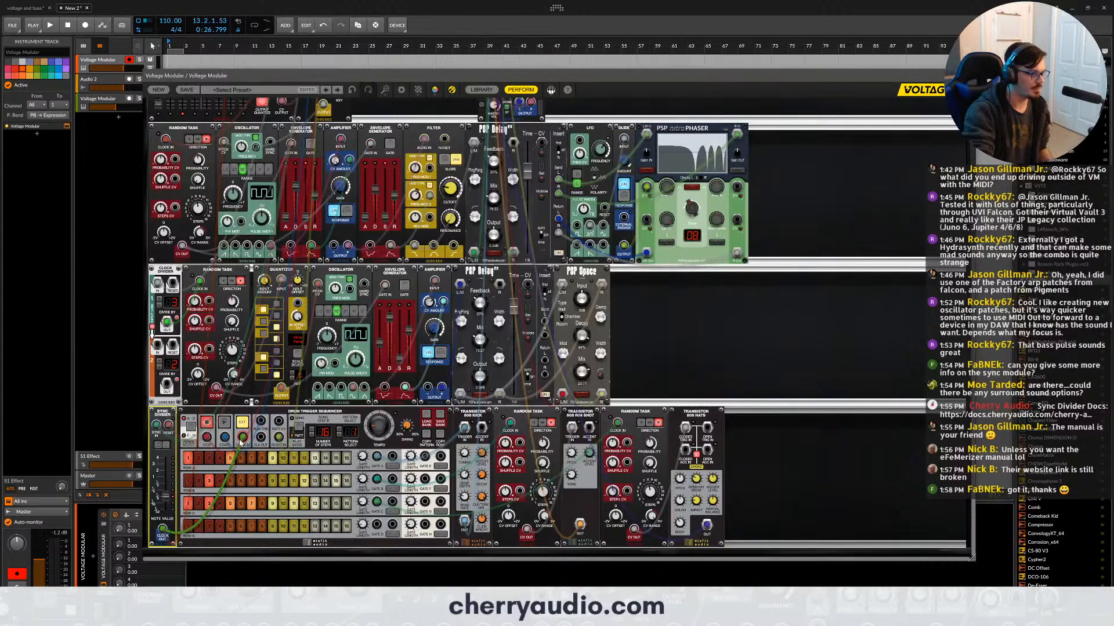
{"action": "scroll", "coordinate": [163, 529], "scroll_direction": "up", "scroll_amount": 5}
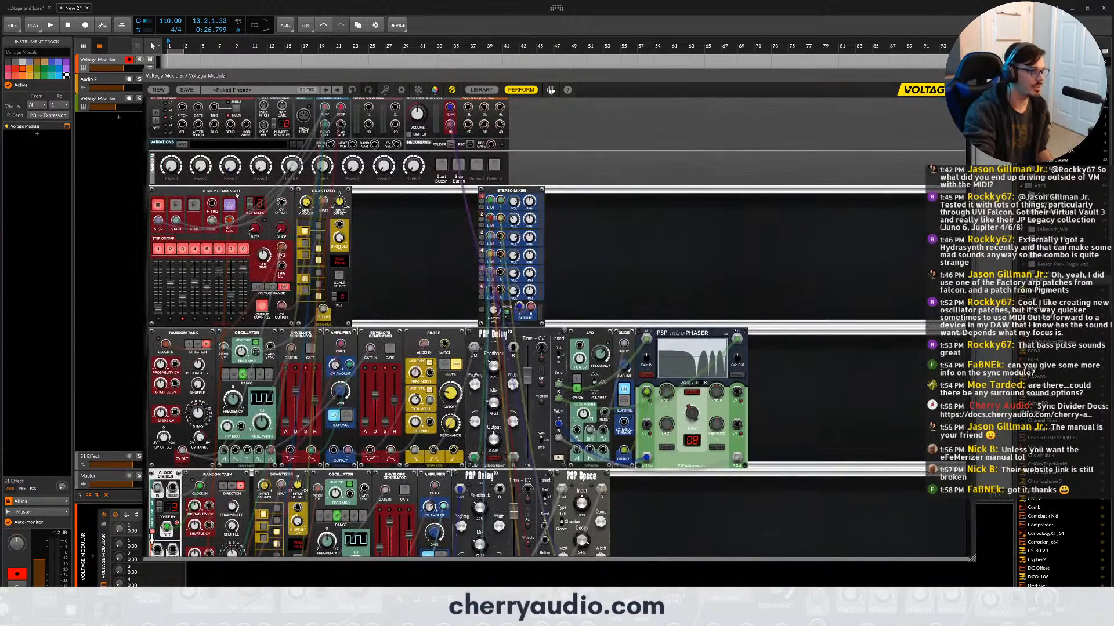
{"action": "left_click", "coordinate": [235, 210]}
{"action": "scroll", "coordinate": [235, 210], "scroll_direction": "down", "scroll_amount": 5}
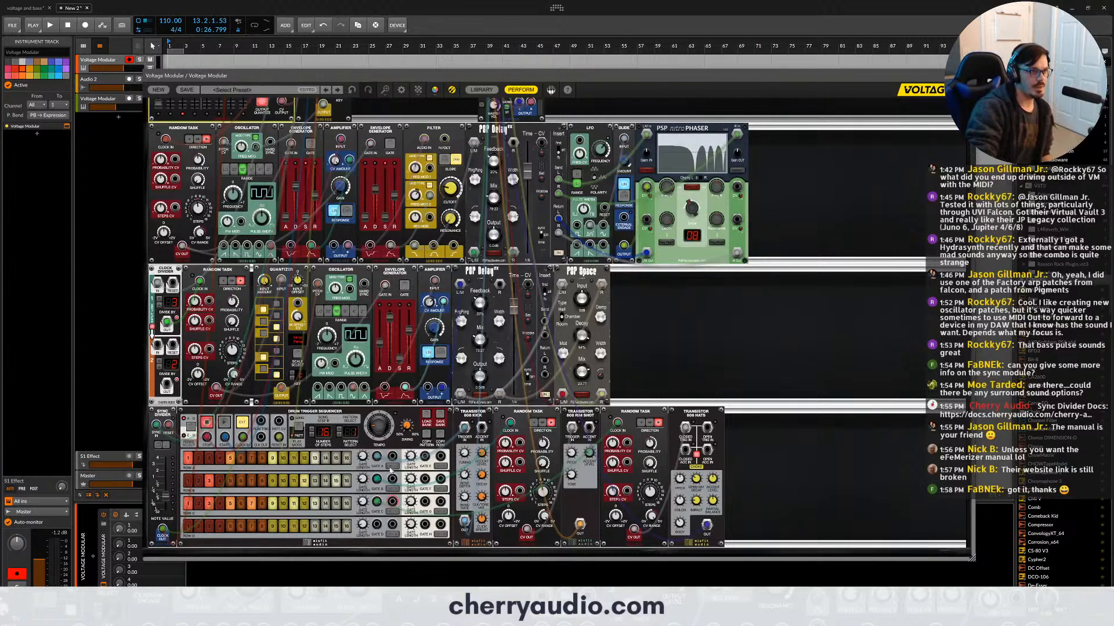
{"action": "scroll", "coordinate": [450, 242], "scroll_direction": "up", "scroll_amount": 4}
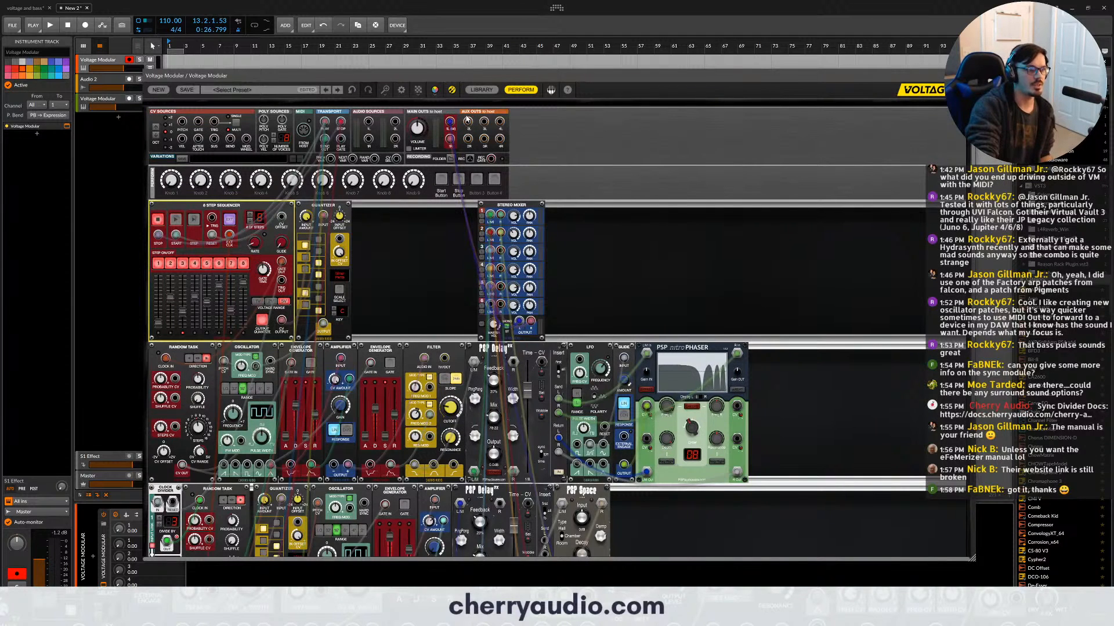
{"action": "scroll", "coordinate": [484, 126], "scroll_direction": "up", "scroll_amount": 1}
{"action": "scroll", "coordinate": [484, 127], "scroll_direction": "up", "scroll_amount": 1}
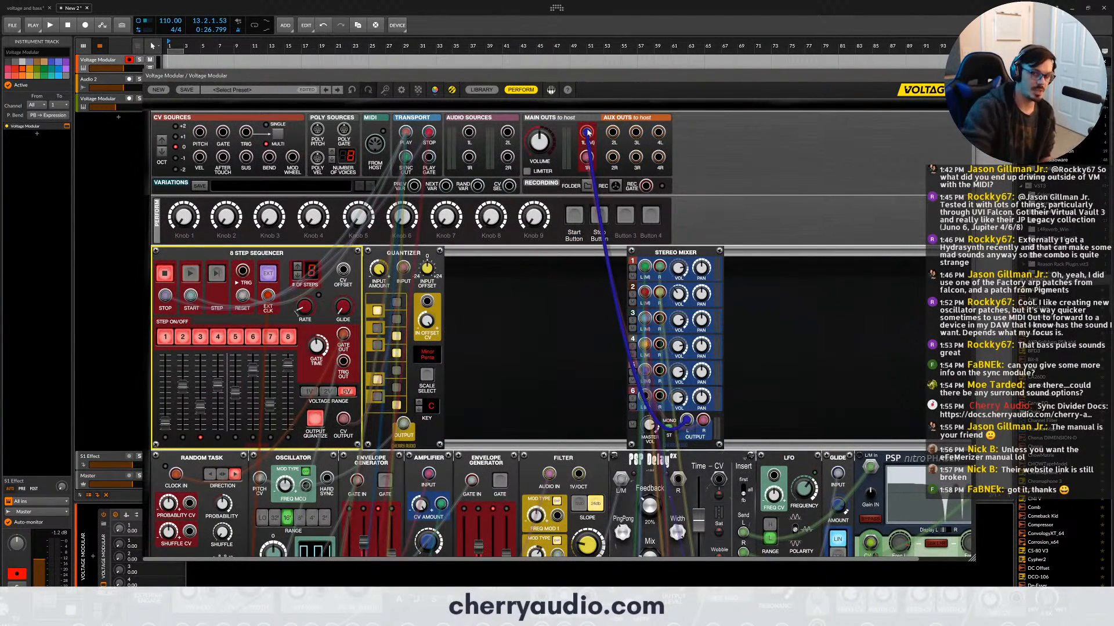
- Check the first synth's multiple-output chain options, close both Voltage Modular windows, and return the device to its plug-in parameters
{"action": "left_click", "coordinate": [136, 515]}
{"action": "left_click", "coordinate": [970, 76]}
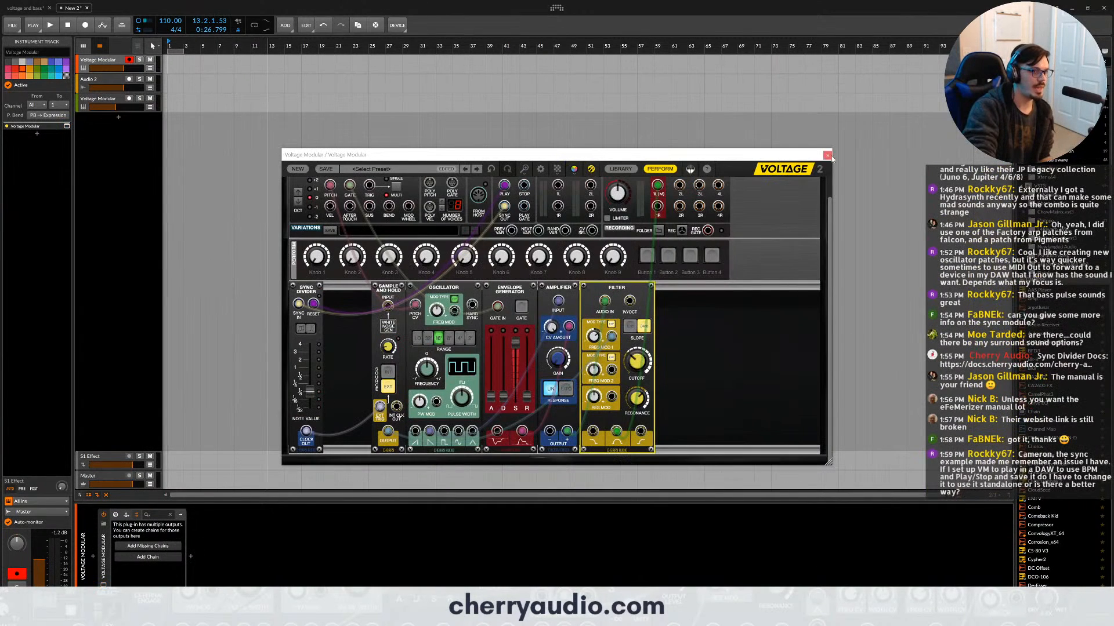
{"action": "left_click", "coordinate": [830, 156]}
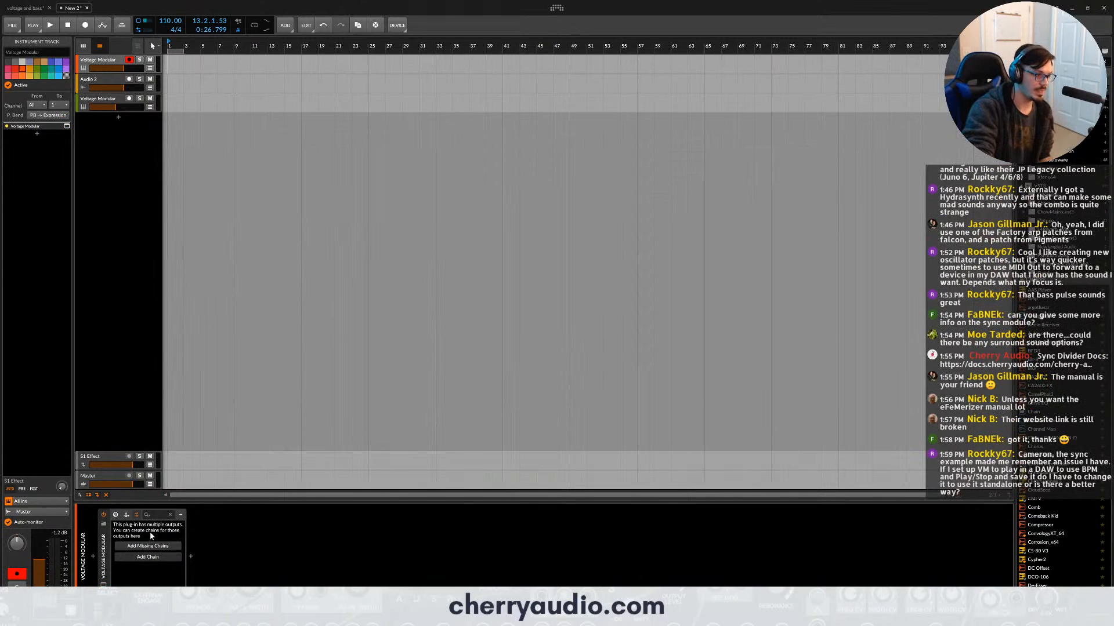
{"action": "left_click", "coordinate": [119, 515]}
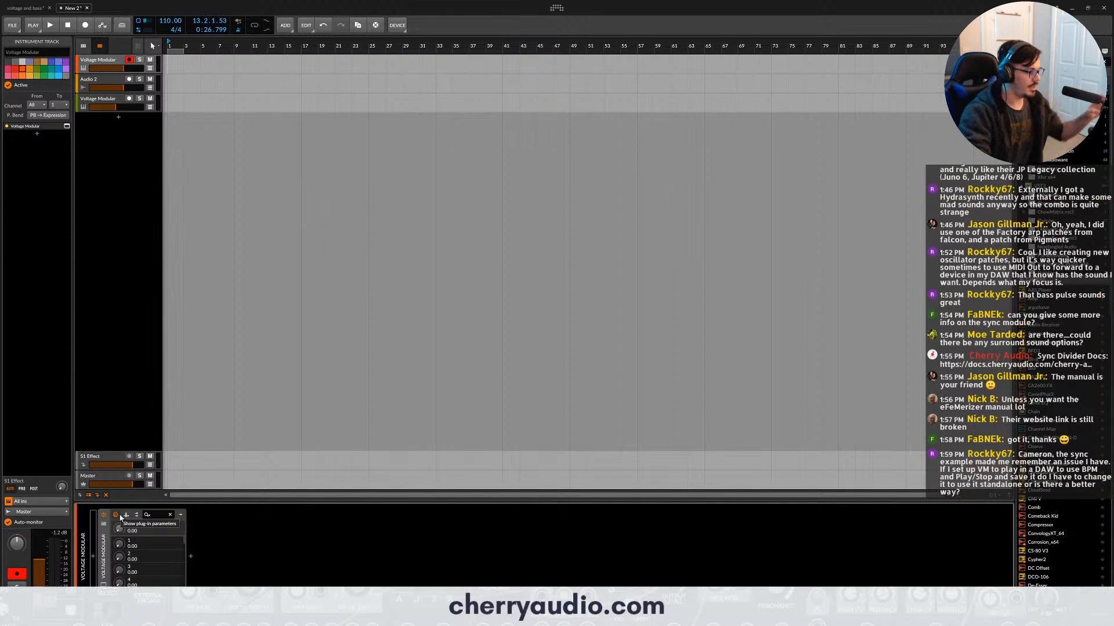
- Create a new instrument track, search the devices for "volt", insert Voltage Modular, and close its window
{"action": "double_click", "coordinate": [116, 113]}
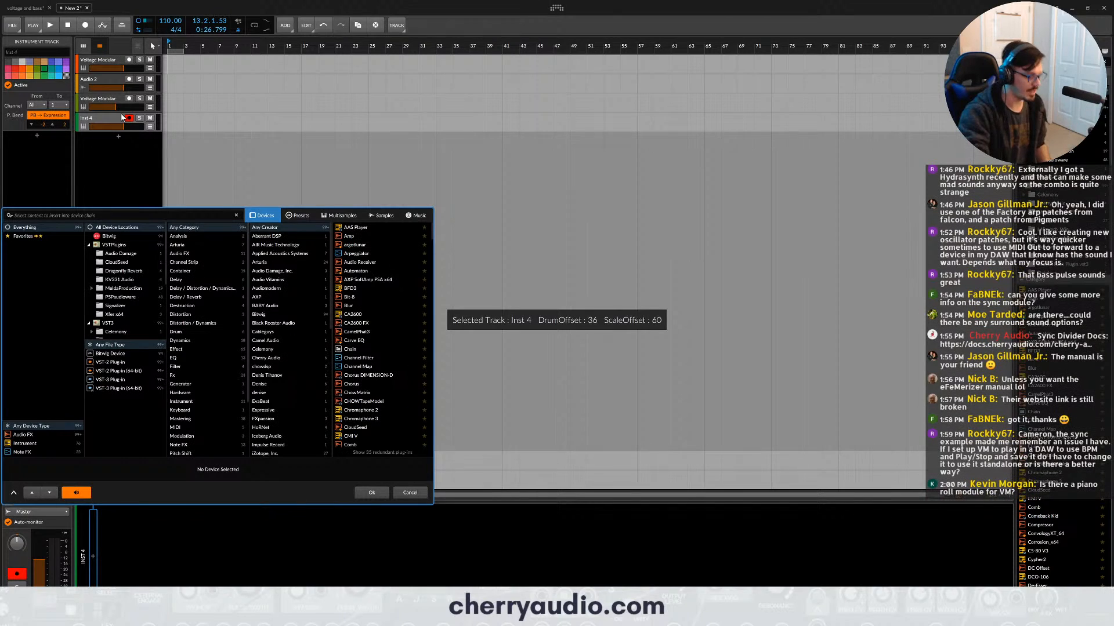
{"action": "type", "text": "volt"}
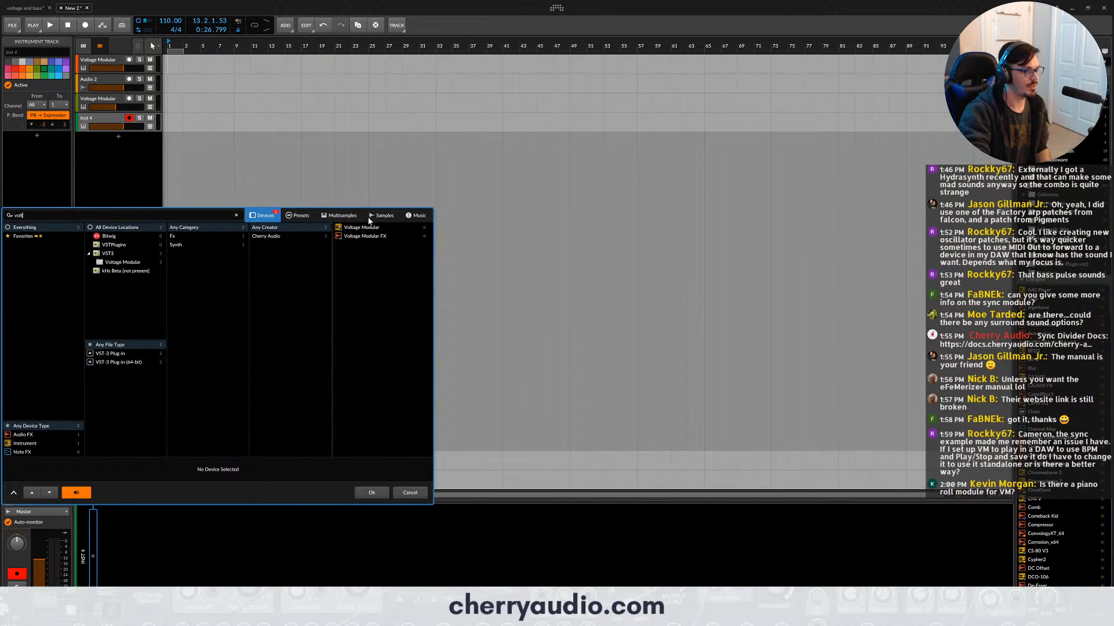
{"action": "double_click", "coordinate": [363, 228]}
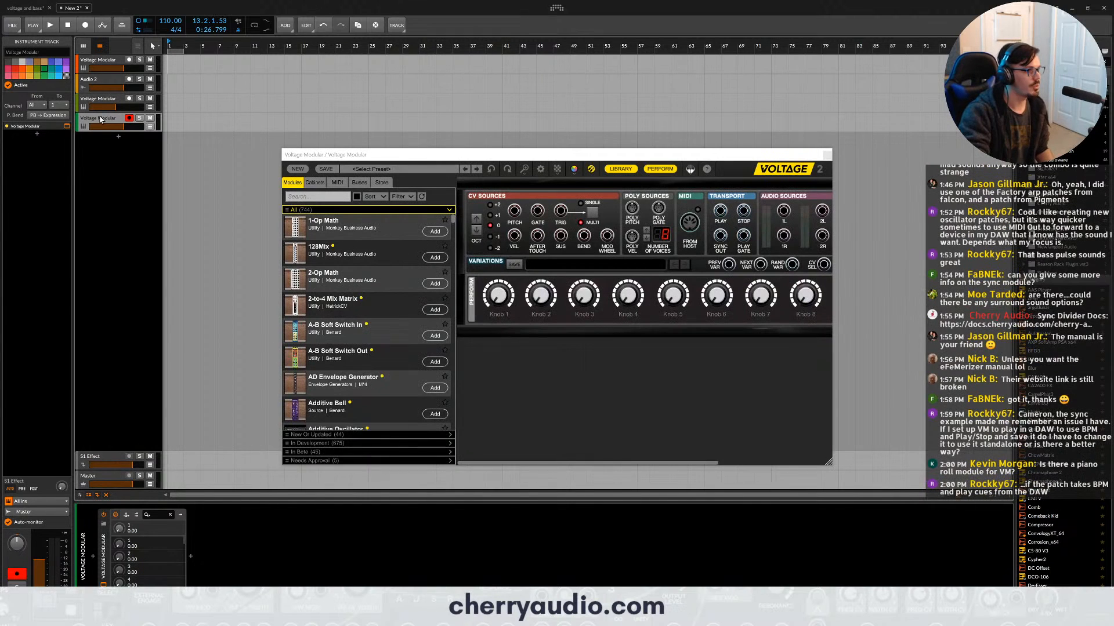
{"action": "left_click", "coordinate": [827, 155]}
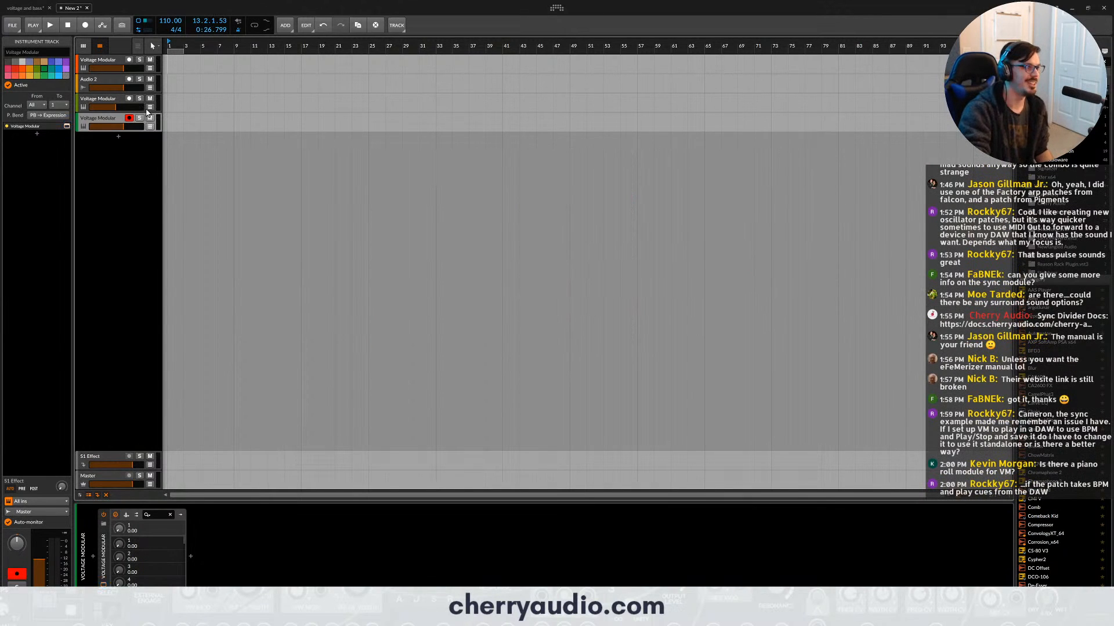
- Reopen the second synth's patch with the module library and move the Sync Divider toward the Sample and Hold, leaving a gap in front
{"action": "left_click", "coordinate": [97, 107]}
{"action": "left_click", "coordinate": [67, 125]}
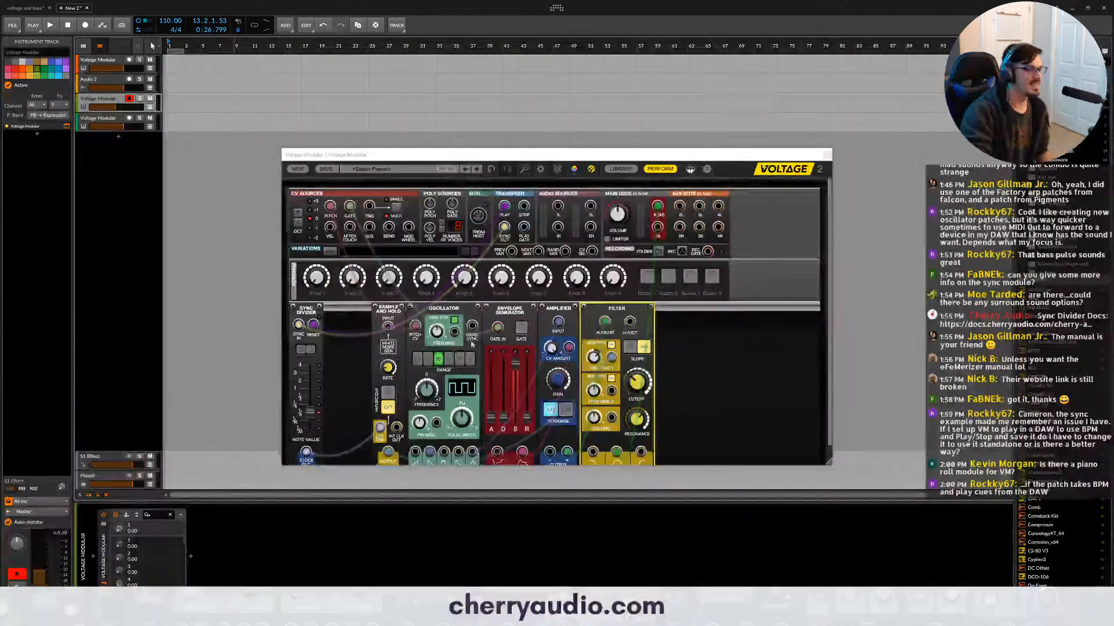
{"action": "left_click", "coordinate": [620, 168]}
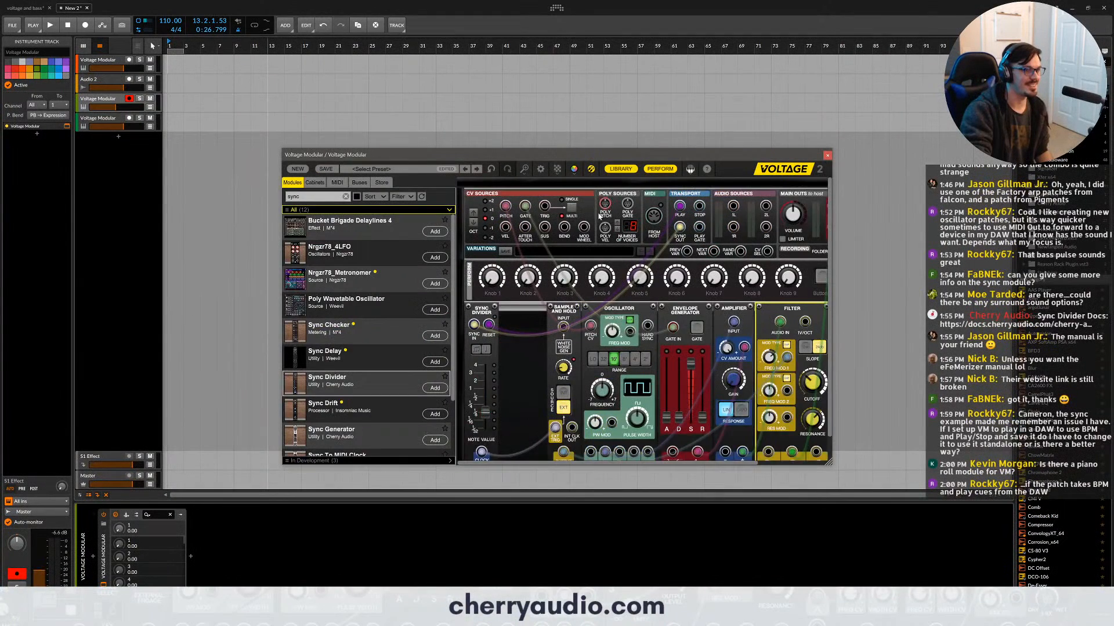
{"action": "left_click_drag", "start_coordinate": [495, 289], "coordinate": [533, 289]}
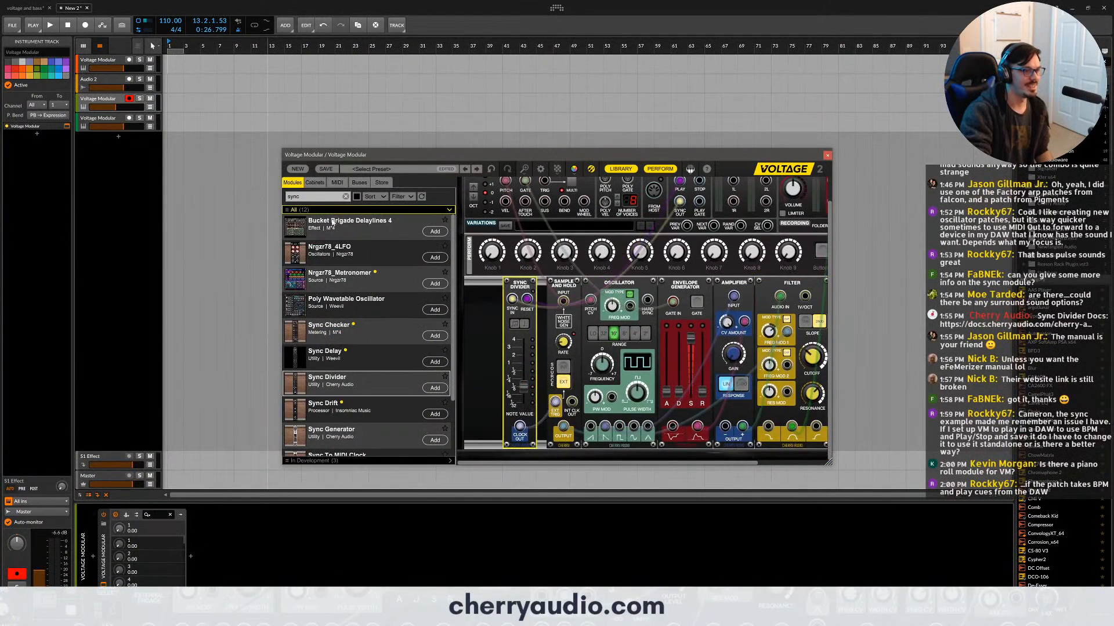
- Search the module library for "clock" and add the Clock Generator in front of the Sync Divider
{"action": "type", "text": "clock"}
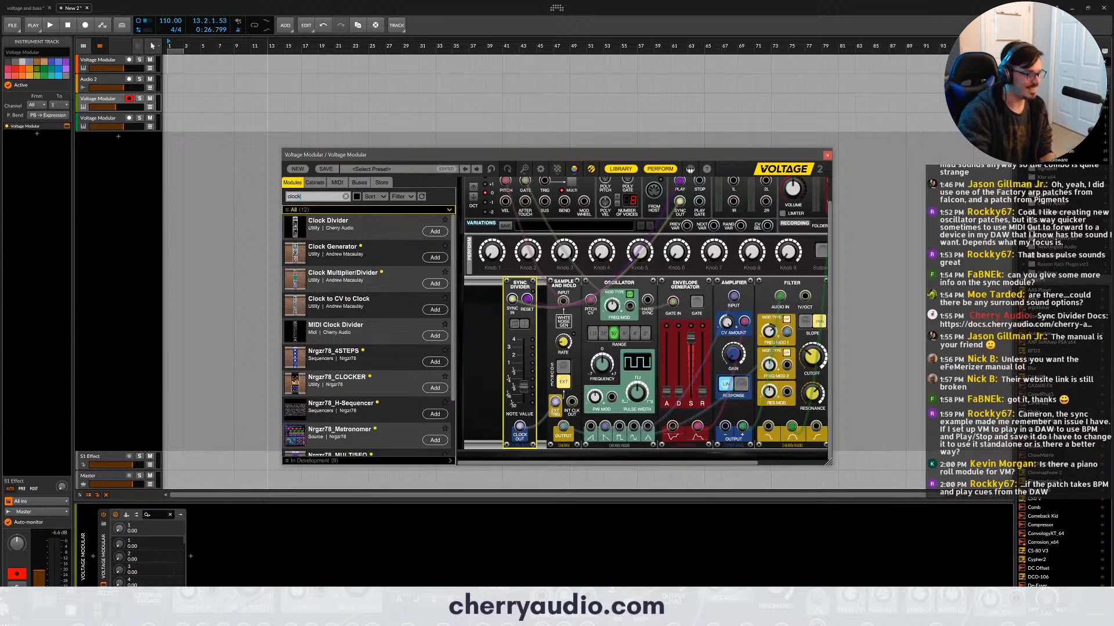
{"action": "left_click_drag", "start_coordinate": [356, 261], "coordinate": [466, 292]}
- Add the Sync To MIDI Clock module in front of the Clock Generator and delete it again
{"action": "scroll", "coordinate": [372, 322], "scroll_direction": "down", "scroll_amount": 3}
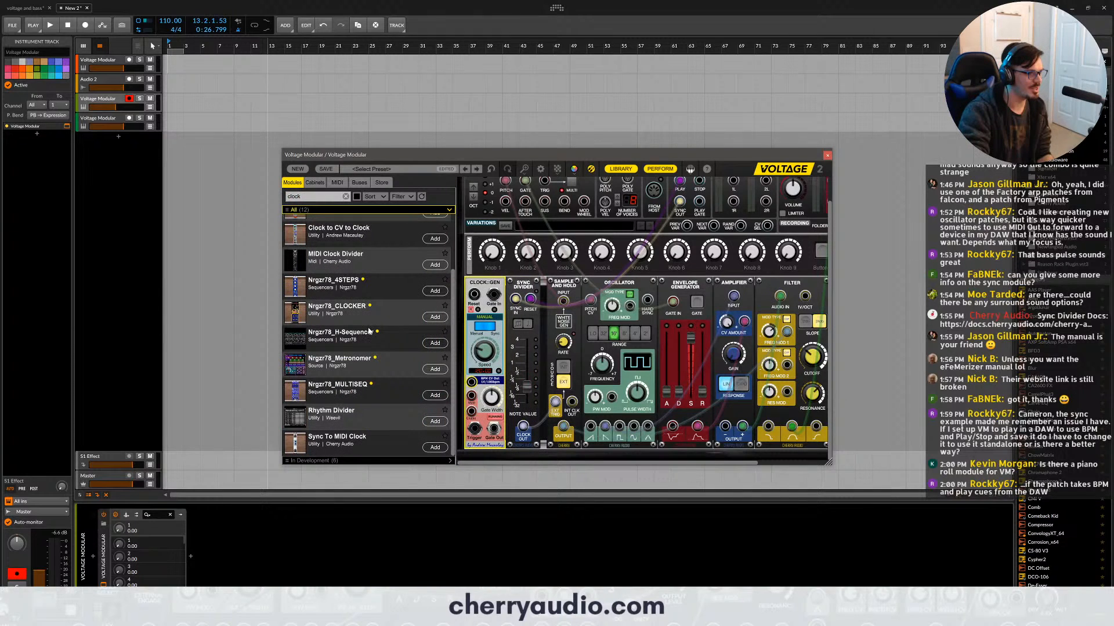
{"action": "left_click_drag", "start_coordinate": [356, 441], "coordinate": [470, 292]}
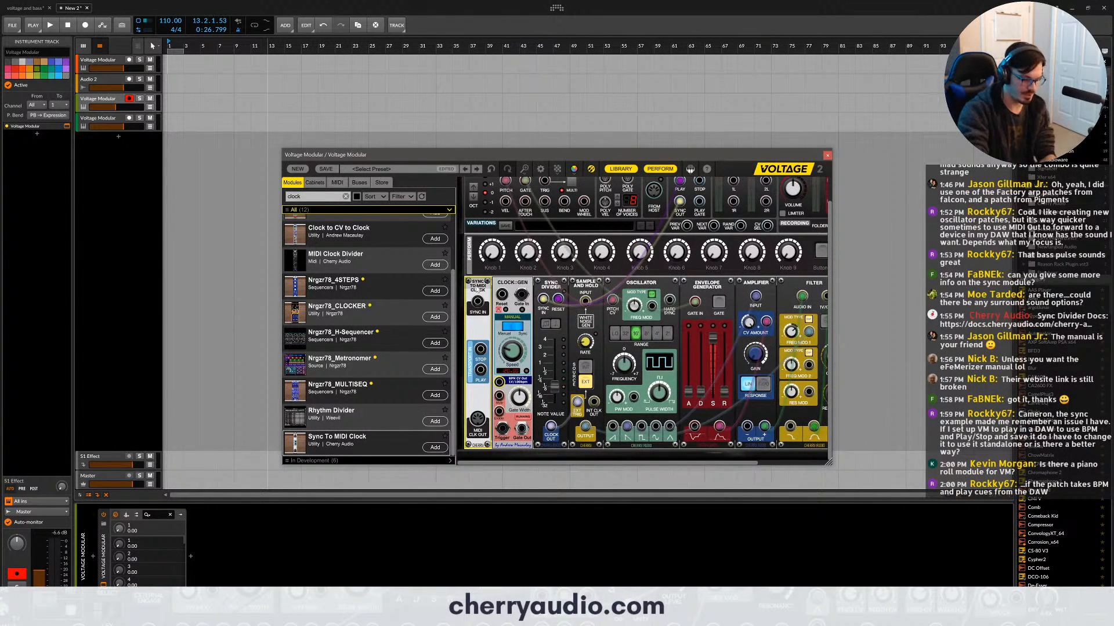
{"action": "key", "text": "Delete"}
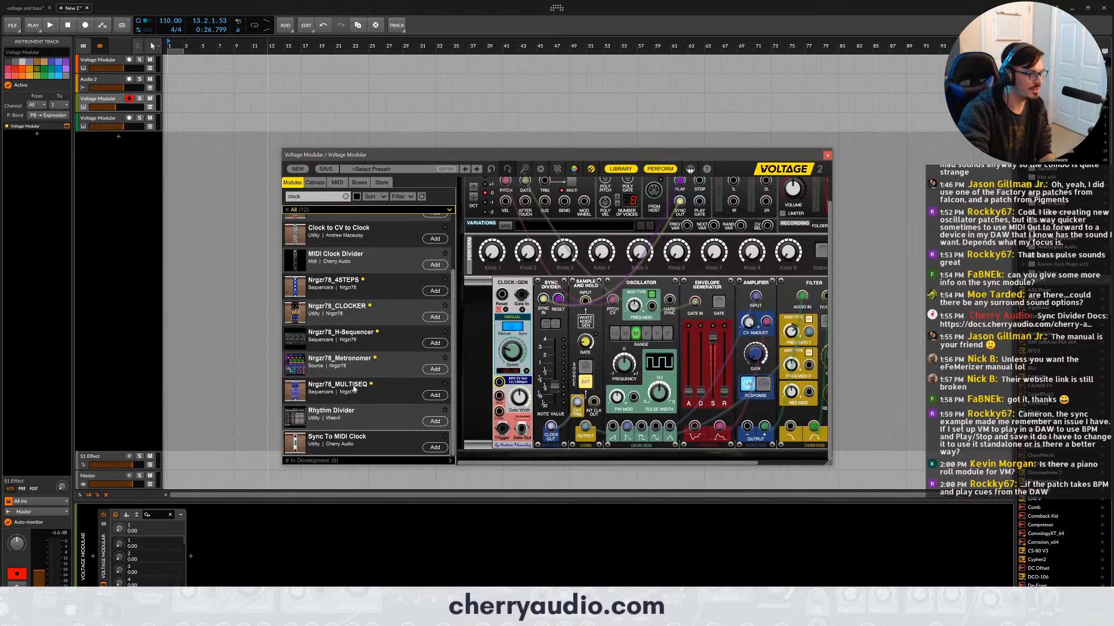
- Search the module library for "sync" and add the Sync Generator in front of the Clock Generator
{"action": "scroll", "coordinate": [355, 389], "scroll_direction": "up", "scroll_amount": 3}
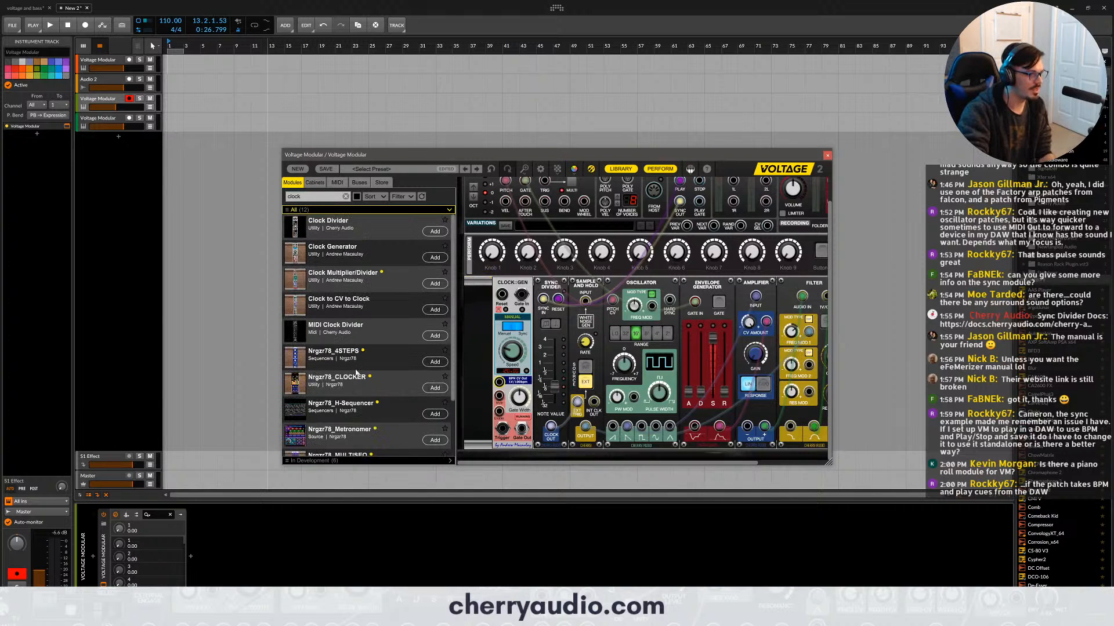
{"action": "left_click", "coordinate": [349, 326]}
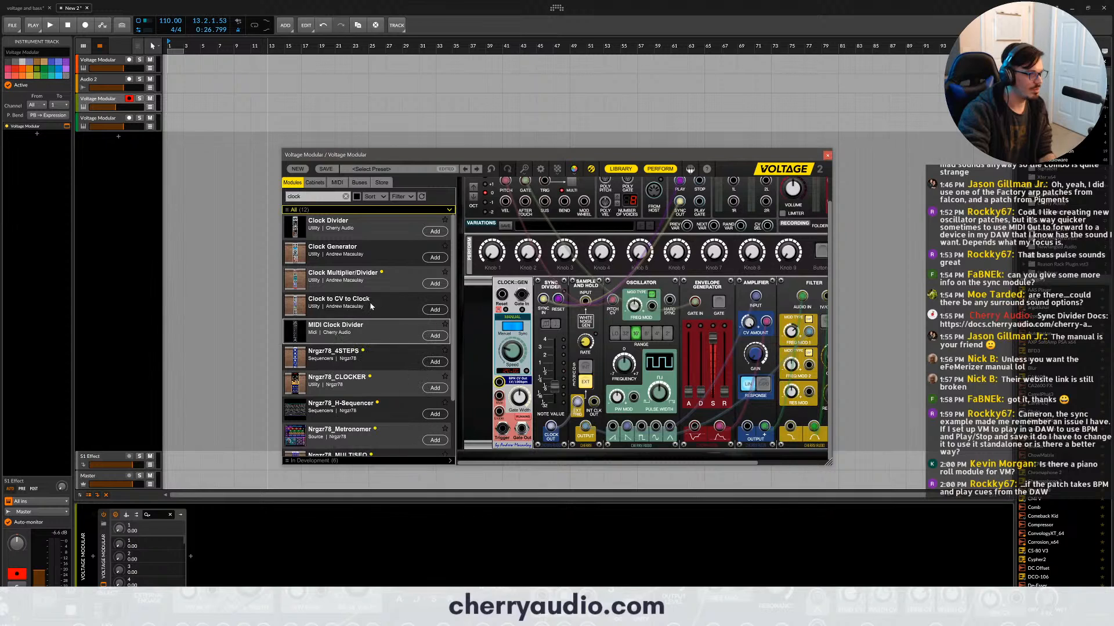
{"action": "left_click", "coordinate": [346, 251]}
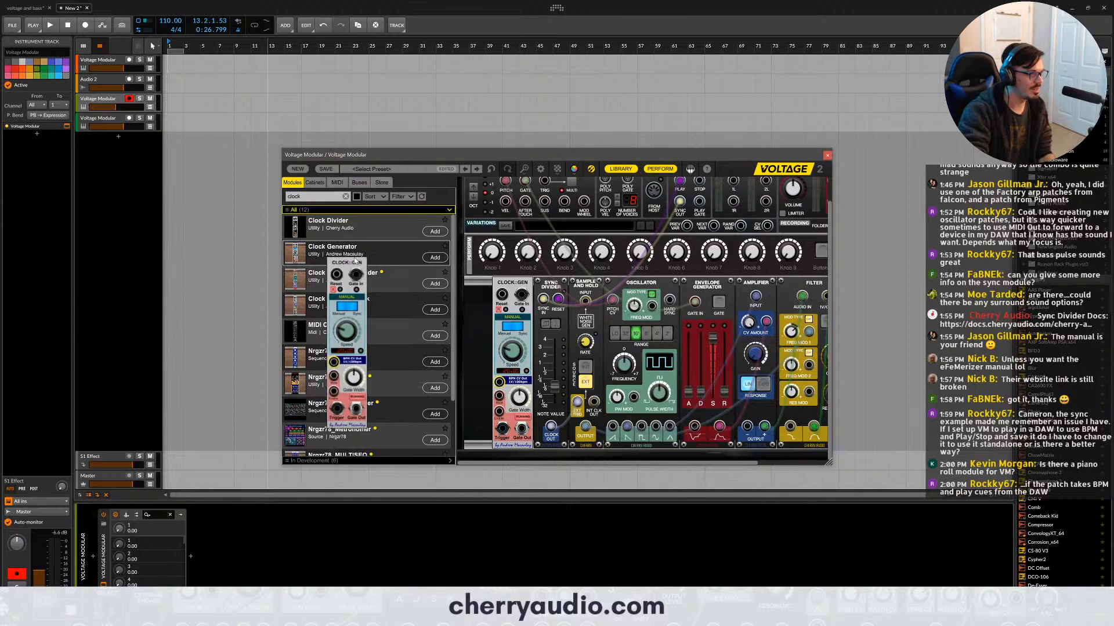
{"action": "left_click", "coordinate": [315, 197]}
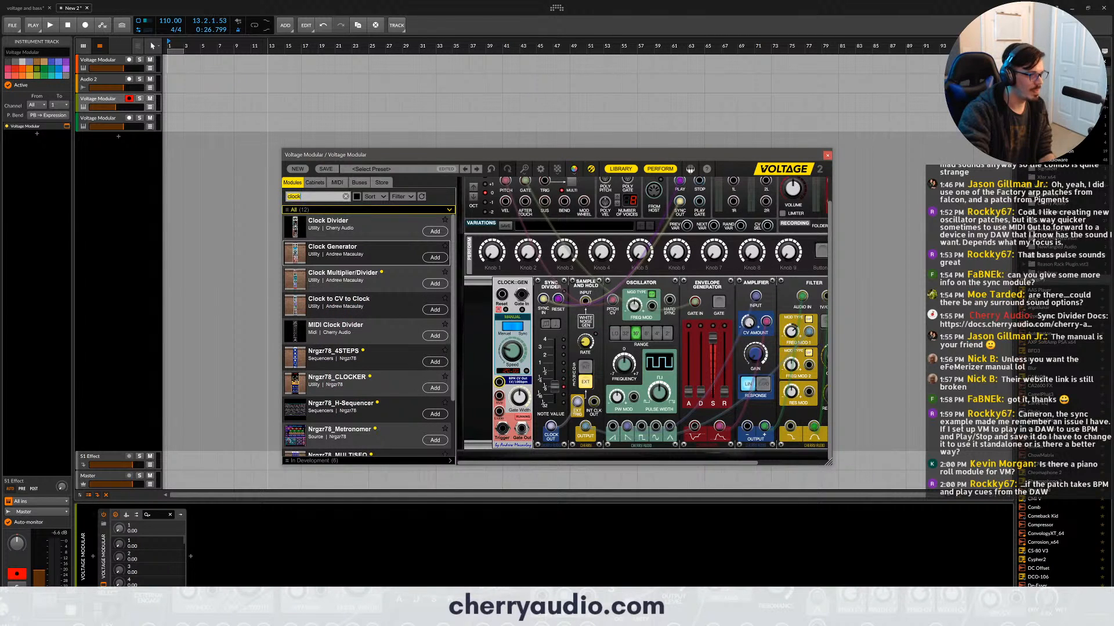
{"action": "type", "text": "sync"}
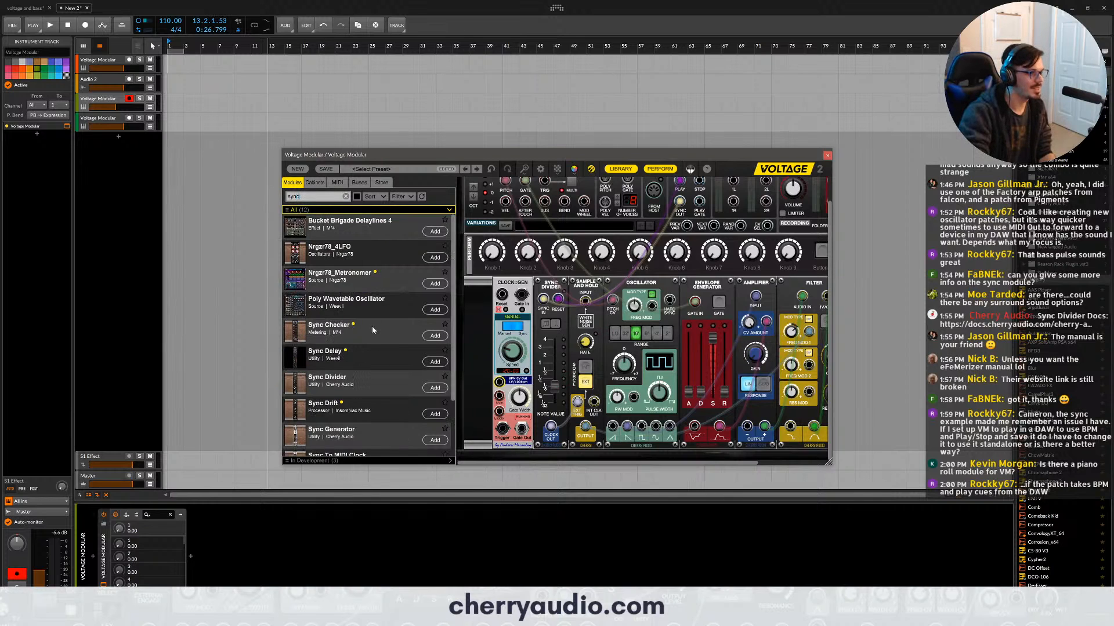
{"action": "scroll", "coordinate": [360, 354], "scroll_direction": "down", "scroll_amount": 3}
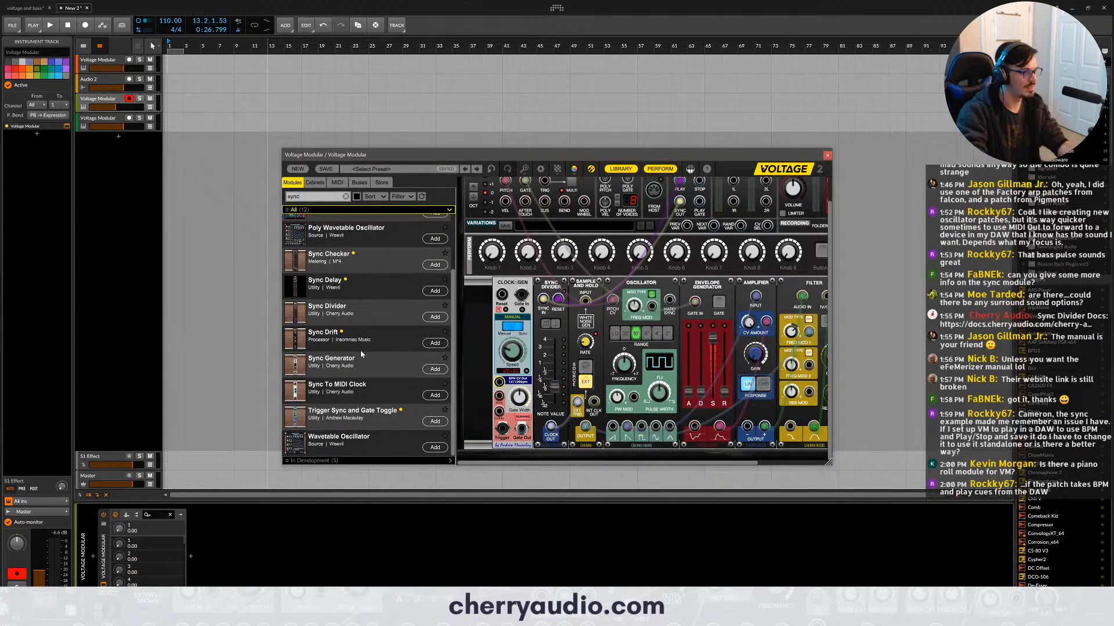
{"action": "left_click_drag", "start_coordinate": [366, 374], "coordinate": [469, 281]}
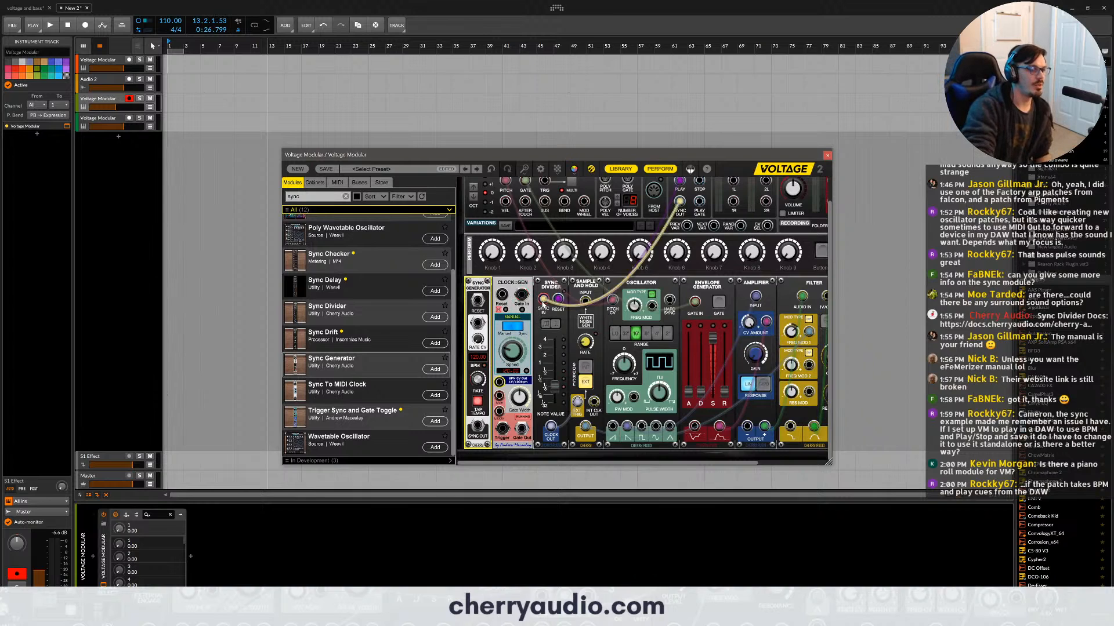
- Delete the Clock Generator and nudge the Sync Generator slightly toward the Sync Divider
{"action": "left_click", "coordinate": [506, 282]}
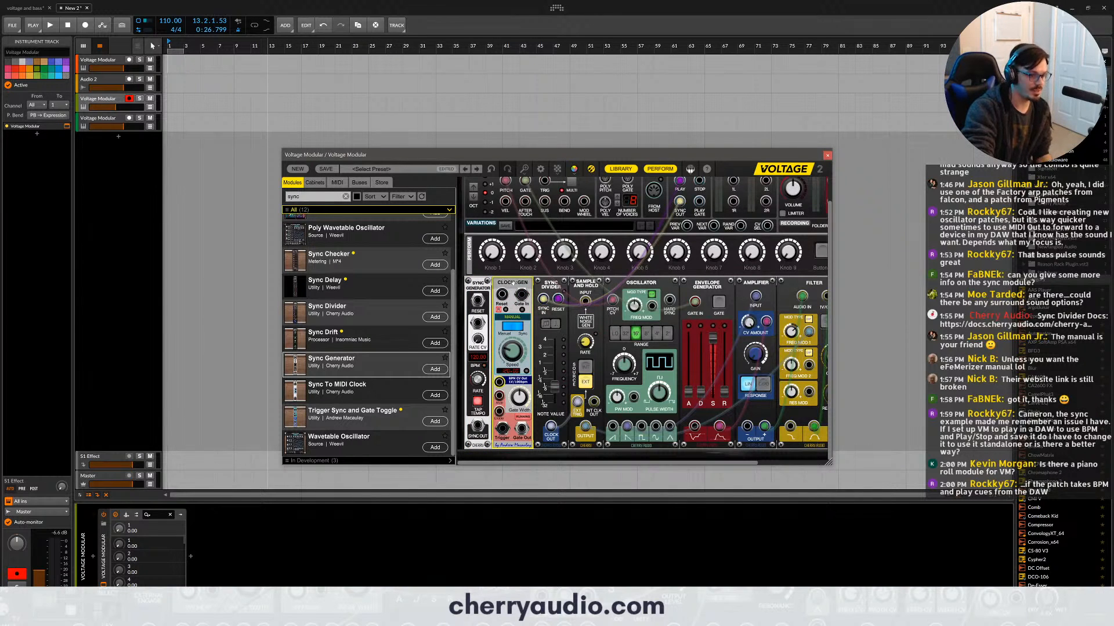
{"action": "key", "text": "Delete"}
{"action": "left_click_drag", "start_coordinate": [486, 280], "coordinate": [491, 280]}
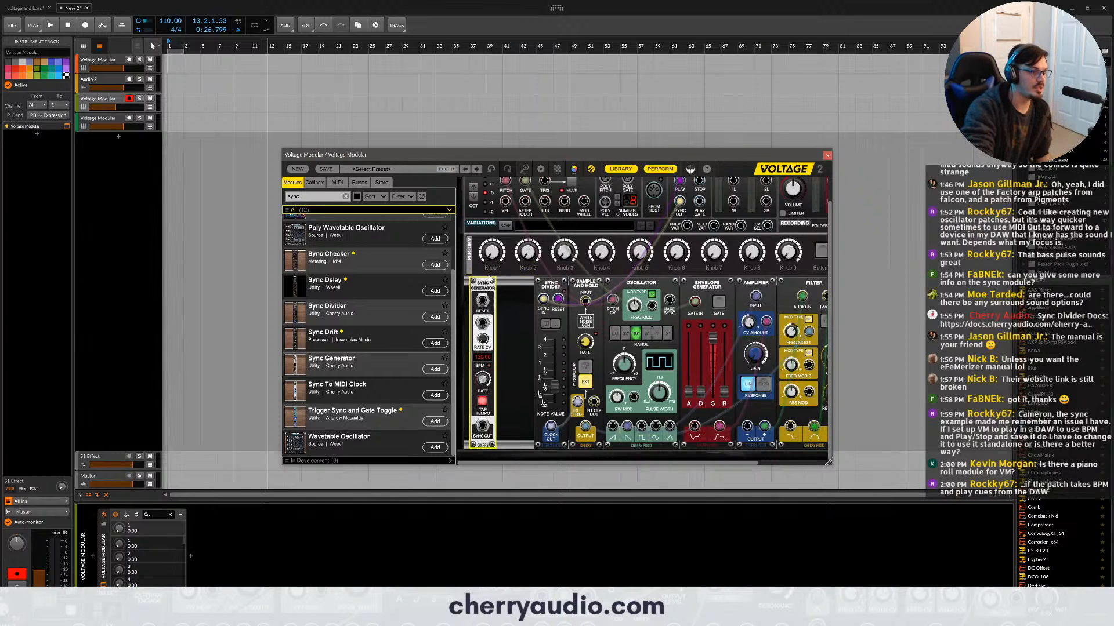
- Patch the Sync Generator's Sync Out to the Sync Divider's Sync In, and delete the Sync Generator
{"action": "left_click", "coordinate": [516, 351]}
{"action": "left_click", "coordinate": [479, 359]}
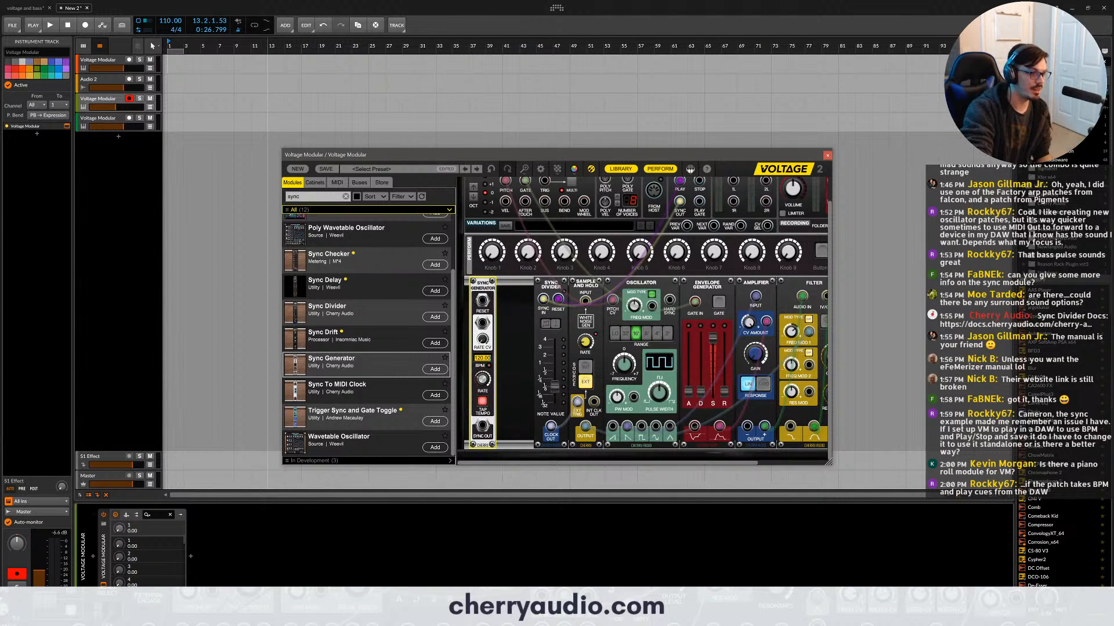
{"action": "left_click", "coordinate": [482, 404]}
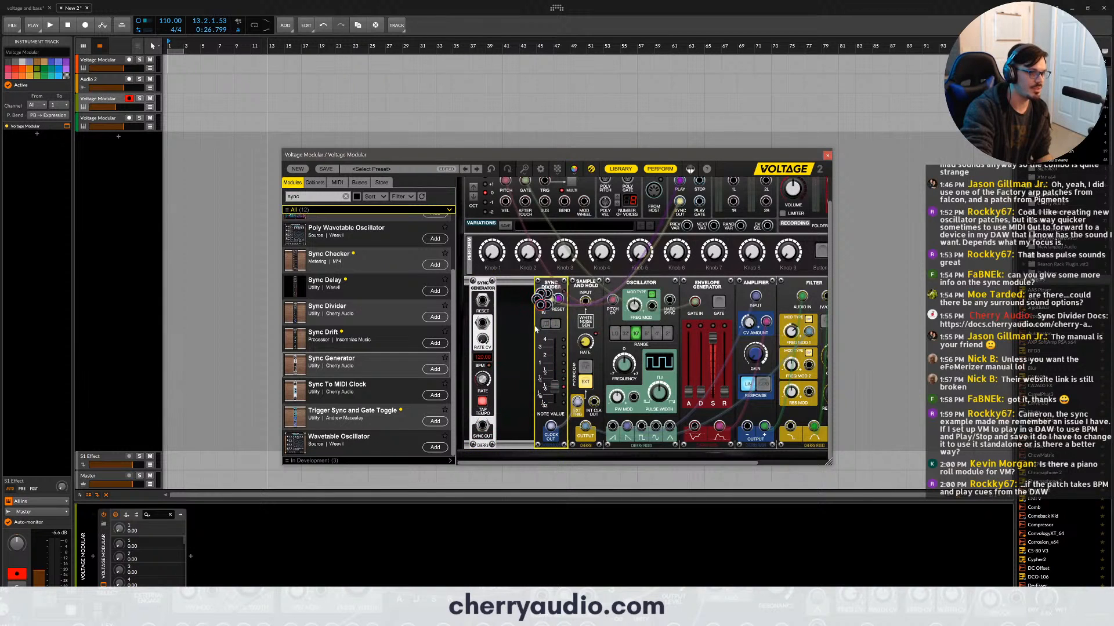
{"action": "left_click_drag", "start_coordinate": [497, 421], "coordinate": [543, 309]}
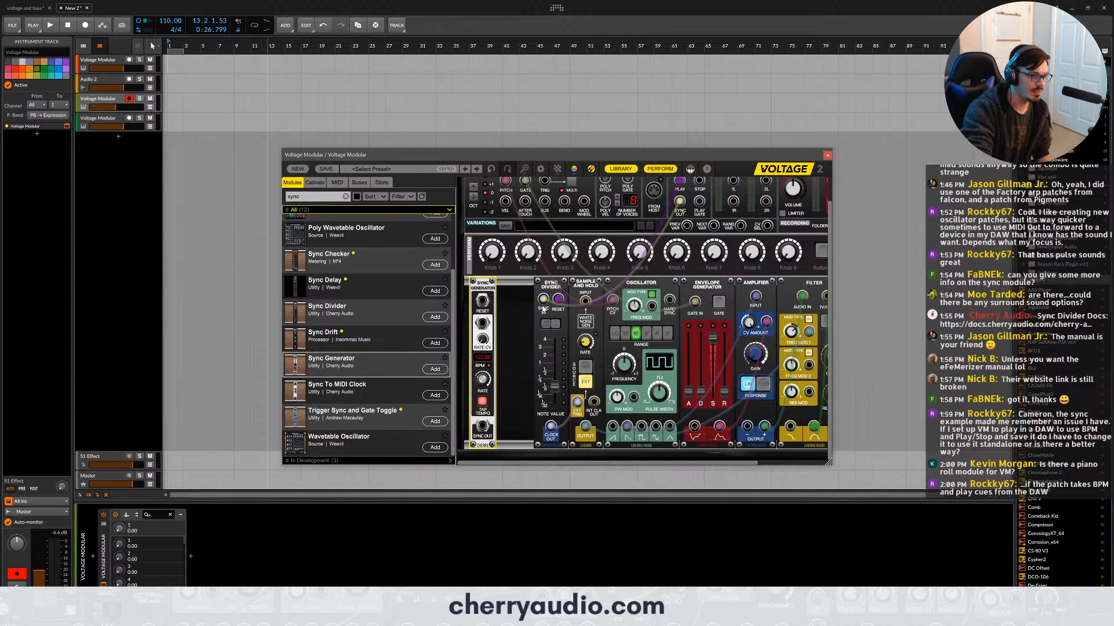
{"action": "left_click_drag", "start_coordinate": [489, 429], "coordinate": [543, 299]}
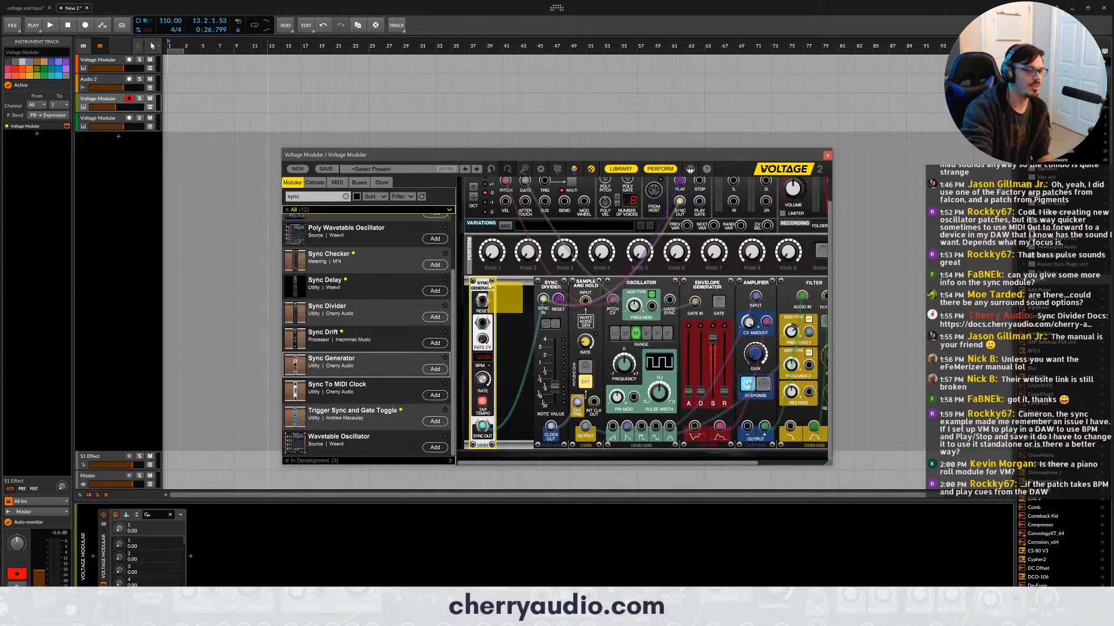
{"action": "key", "text": "Delete"}
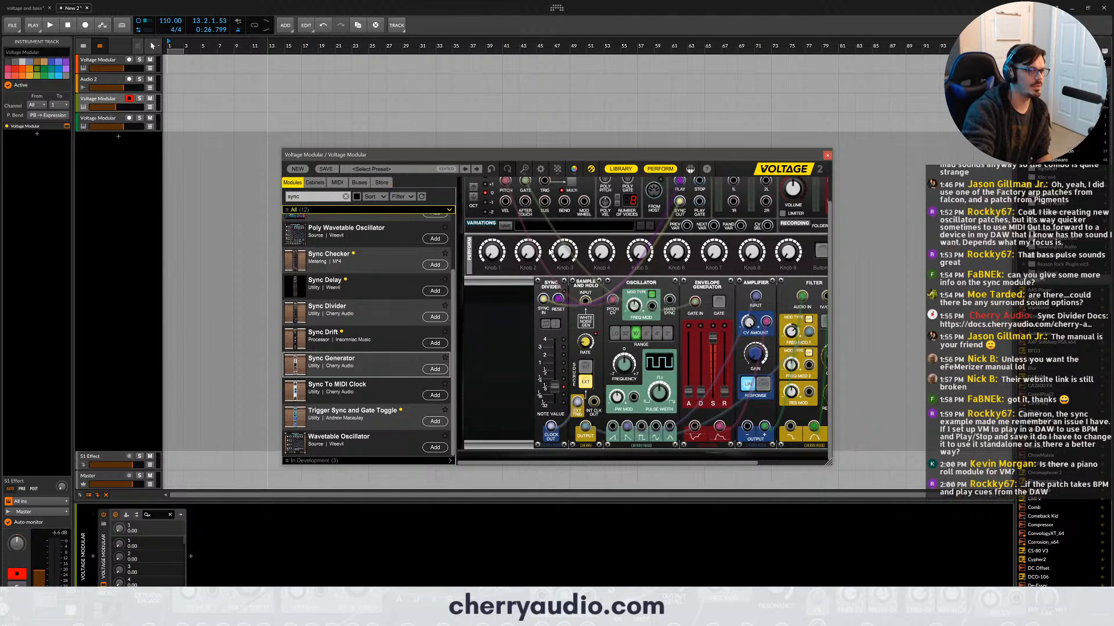
- View the general settings of the plug-in and close them again
{"action": "scroll", "coordinate": [549, 251], "scroll_direction": "up", "scroll_amount": 1}
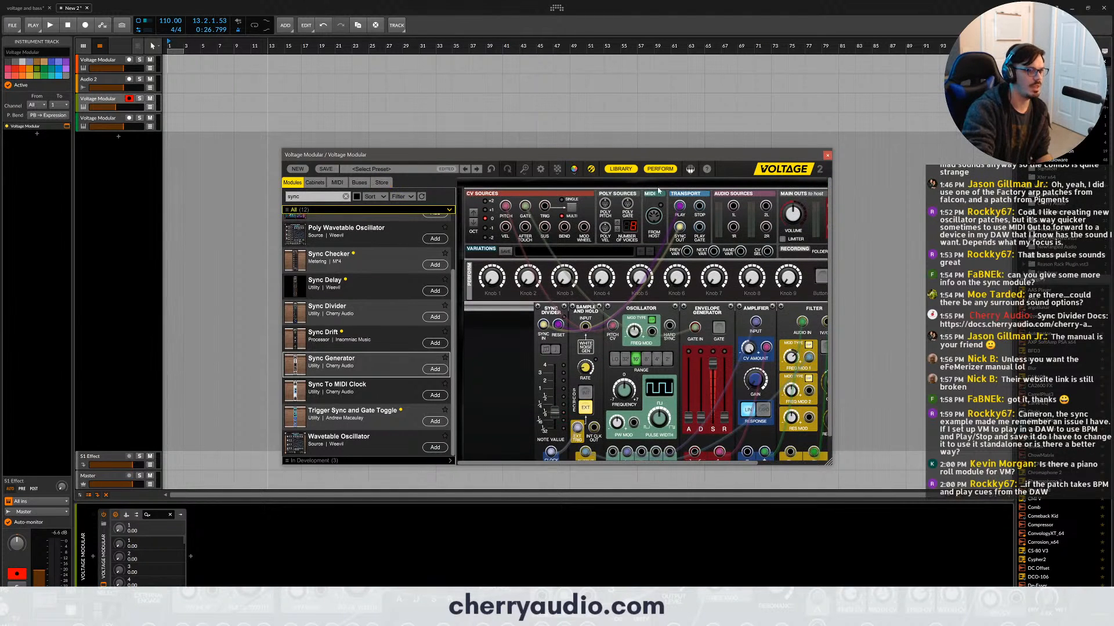
{"action": "left_click", "coordinate": [540, 169]}
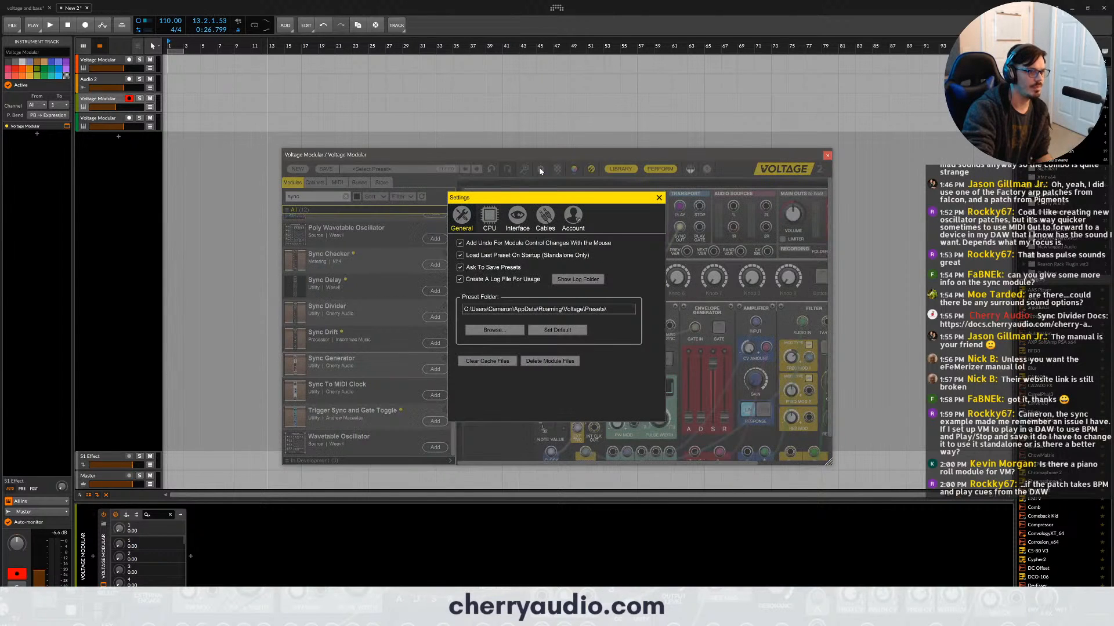
{"action": "left_click", "coordinate": [659, 198]}
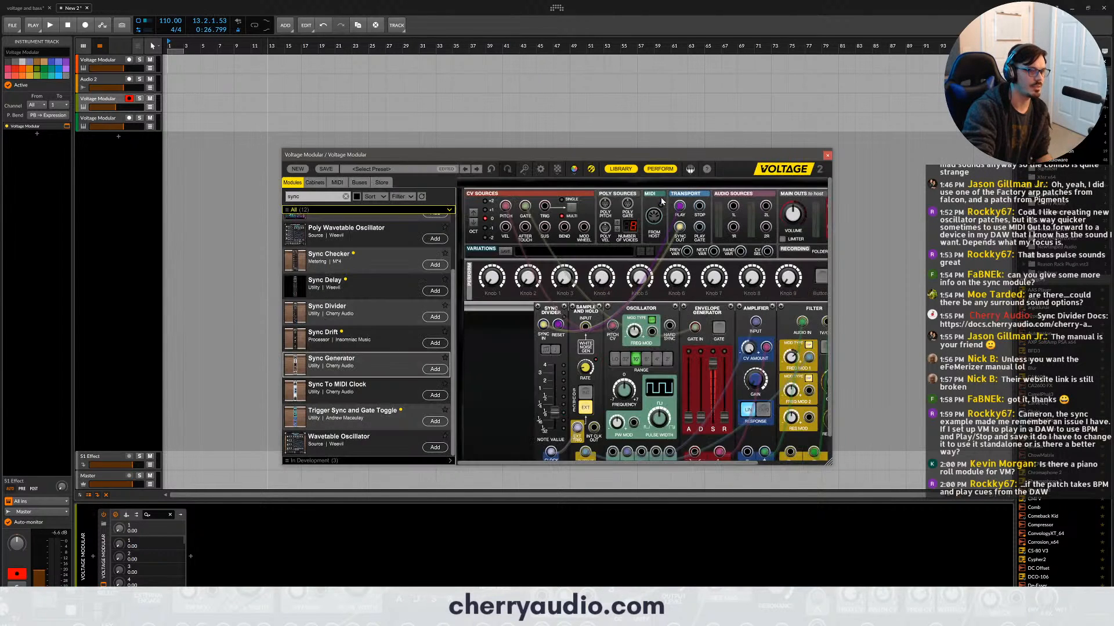
- Add the Sync Generator in the gap before the Sync Divider, shift it slightly, and delete it
{"action": "left_click_drag", "start_coordinate": [348, 363], "coordinate": [496, 400]}
{"action": "scroll", "coordinate": [505, 377], "scroll_direction": "down", "scroll_amount": 1}
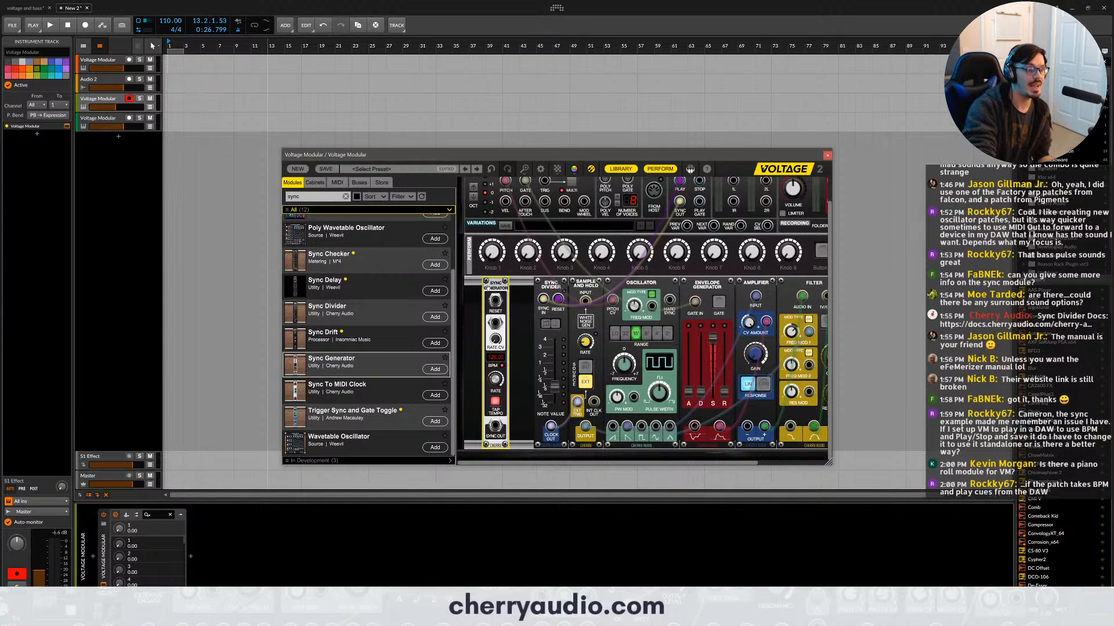
{"action": "left_click_drag", "start_coordinate": [487, 280], "coordinate": [480, 279]}
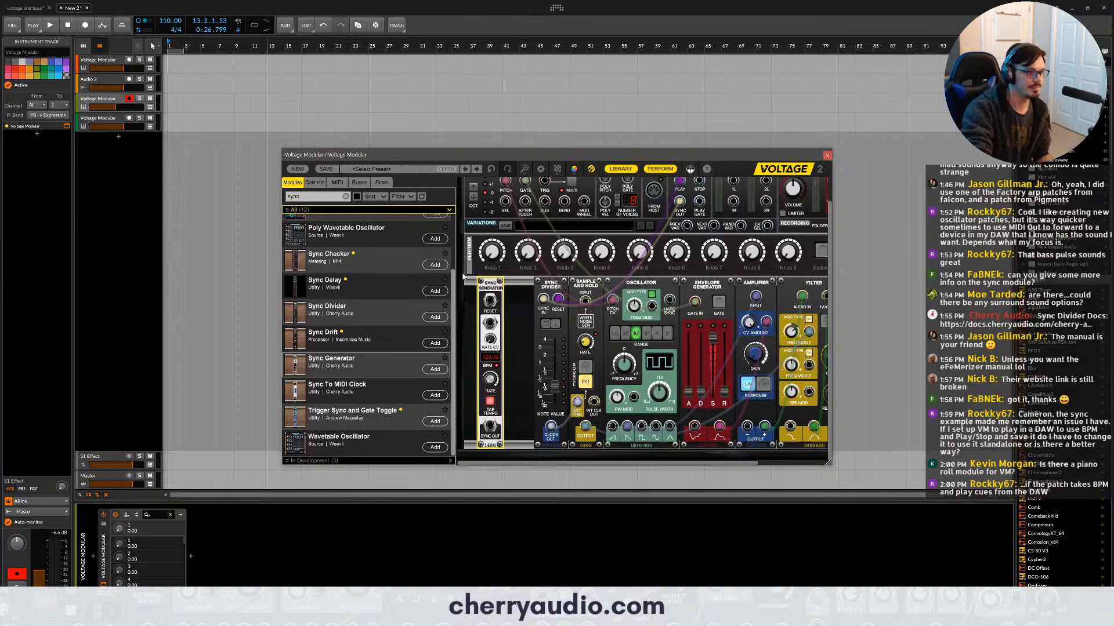
{"action": "key", "text": "Delete"}
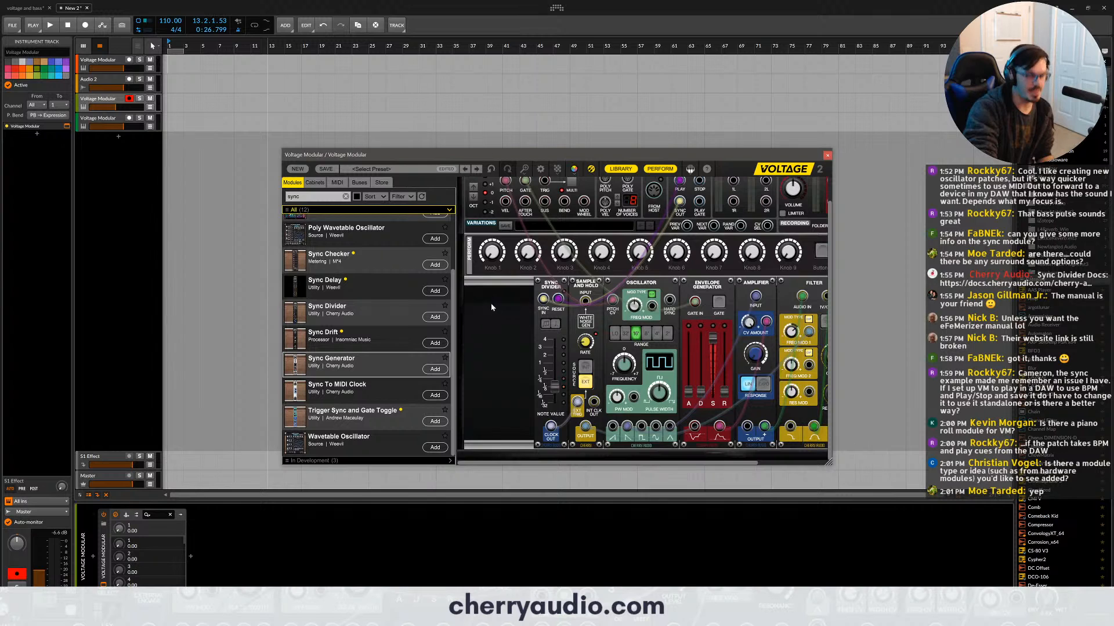
- Place the Sync Generator before the Sync Divider and add Buttons 2/1 in front of it from a "button" search
{"action": "left_click_drag", "start_coordinate": [348, 364], "coordinate": [515, 294]}
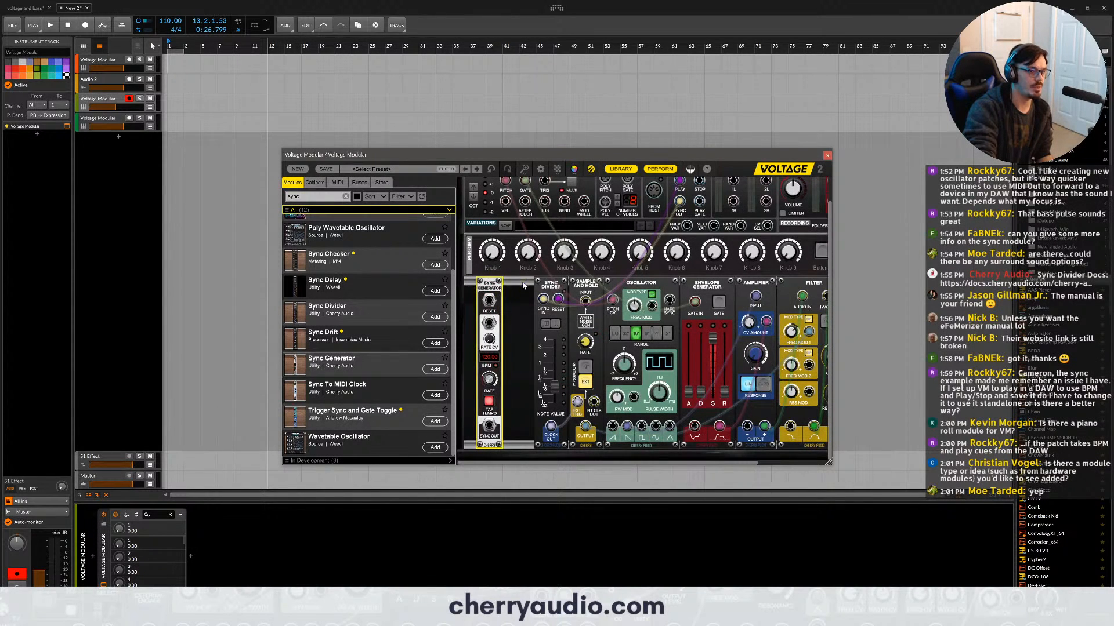
{"action": "scroll", "coordinate": [522, 291], "scroll_direction": "down", "scroll_amount": 1}
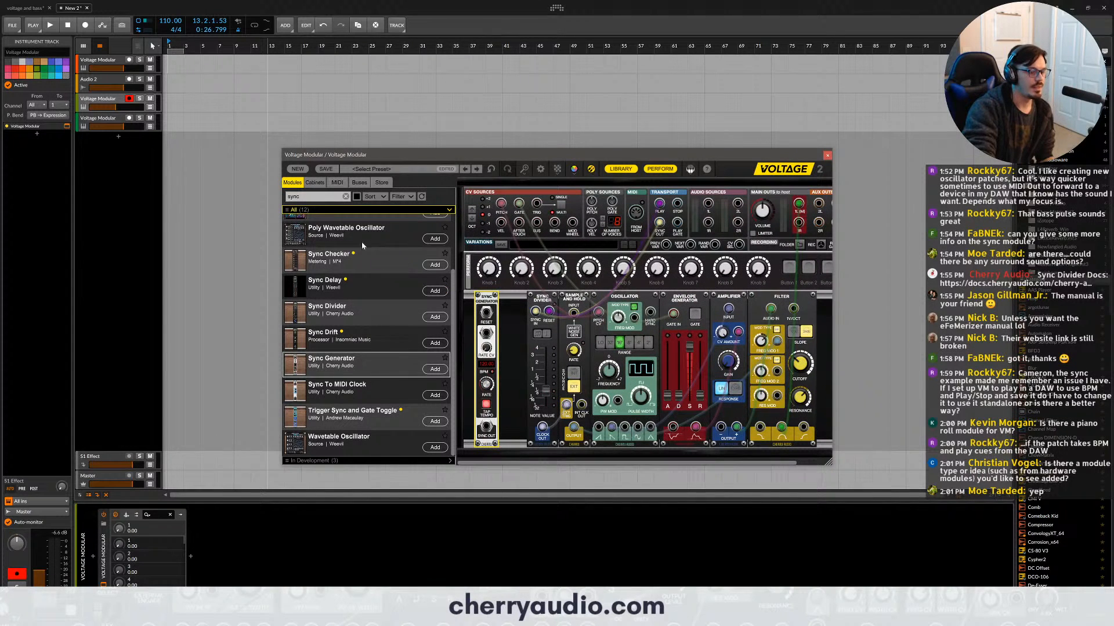
{"action": "key", "text": "ctrl+a"}
{"action": "type", "text": "button"}
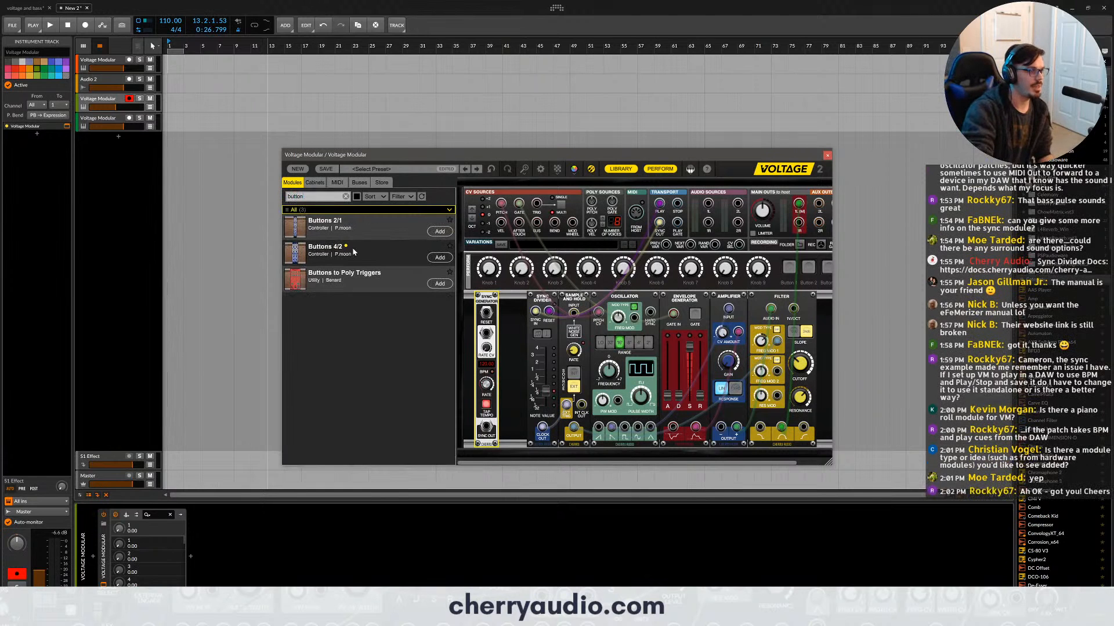
{"action": "left_click_drag", "start_coordinate": [295, 227], "coordinate": [459, 284]}
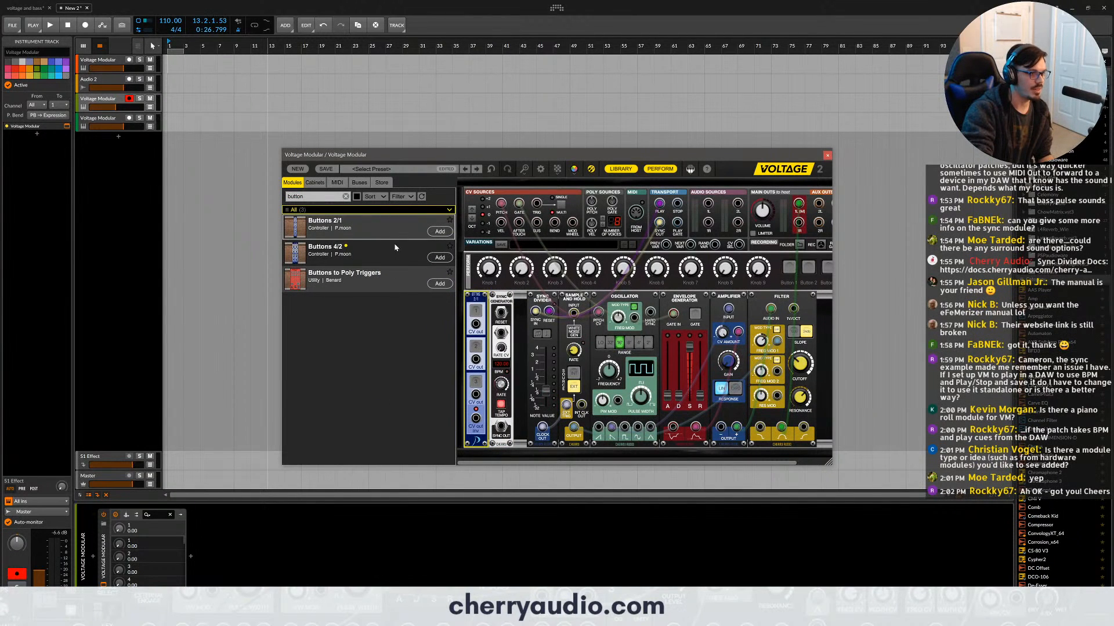
- Patch the first CV out of Buttons 2/1 to the Sync Generator's Reset and try the first button
{"action": "left_click_drag", "start_coordinate": [476, 324], "coordinate": [500, 313]}
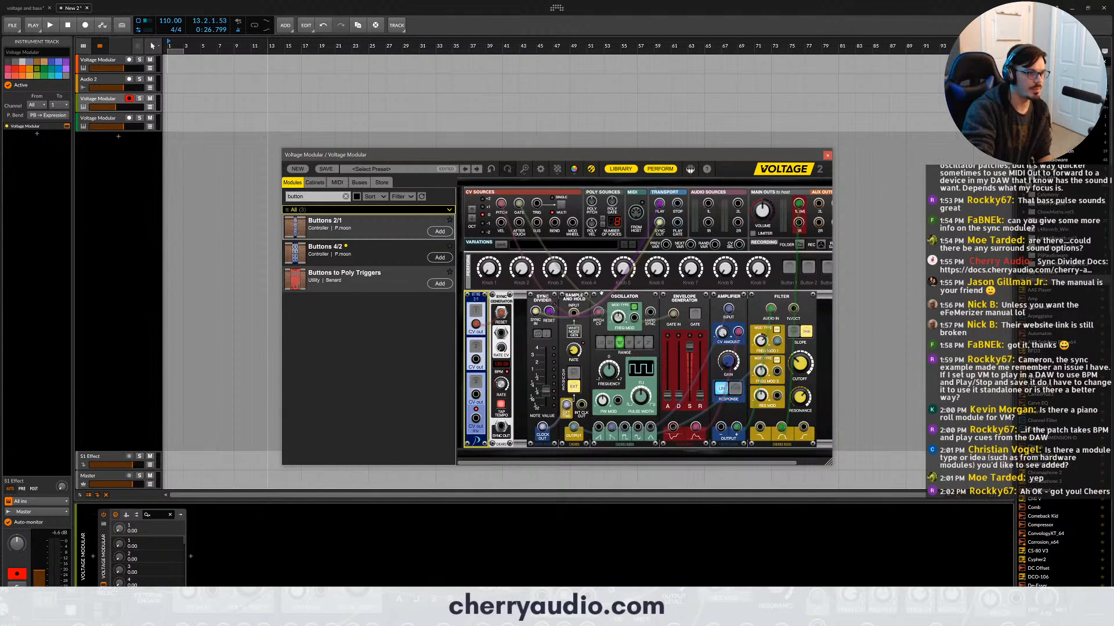
{"action": "left_click", "coordinate": [823, 348]}
{"action": "left_click", "coordinate": [473, 308]}
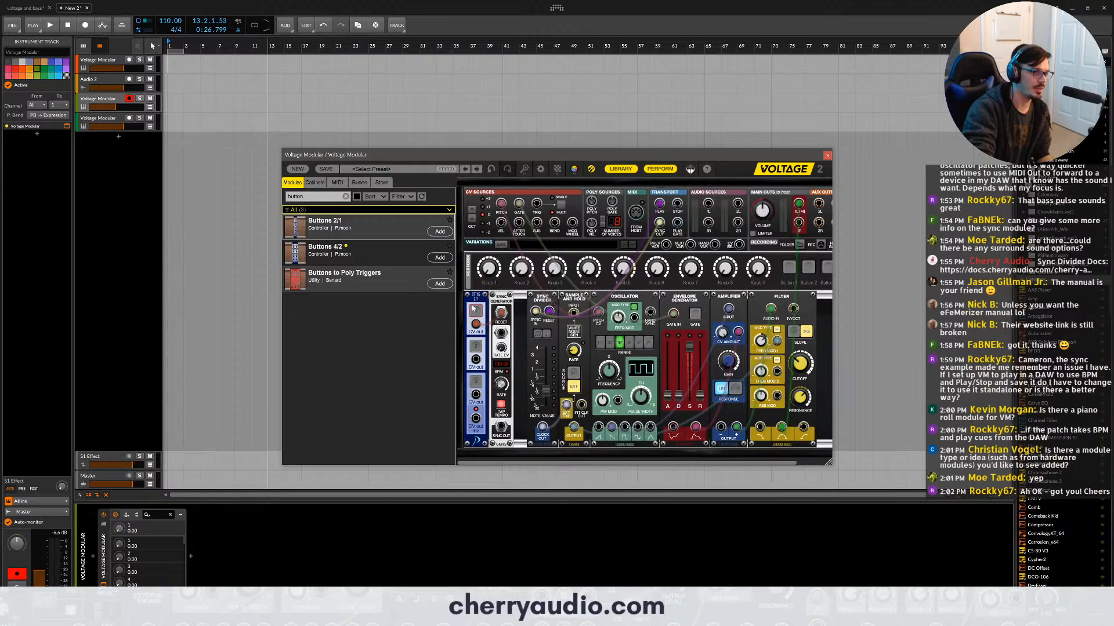
{"action": "right_click", "coordinate": [473, 308]}
- Delete the Buttons 2/1 module and the Sync Generator from the patch
{"action": "left_click", "coordinate": [478, 298]}
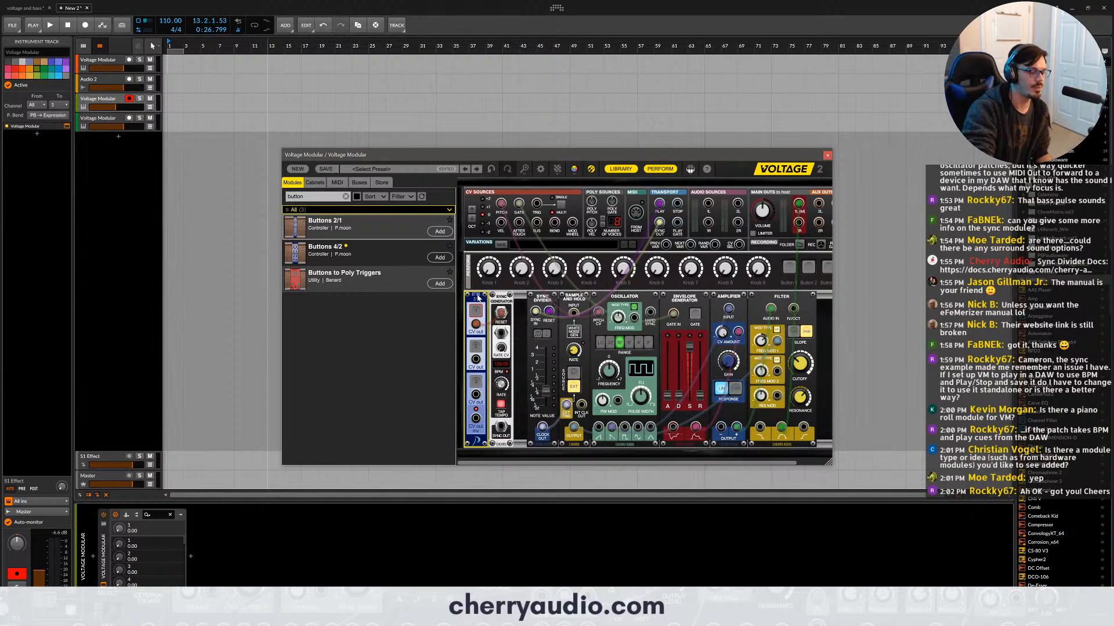
{"action": "key", "text": "Delete"}
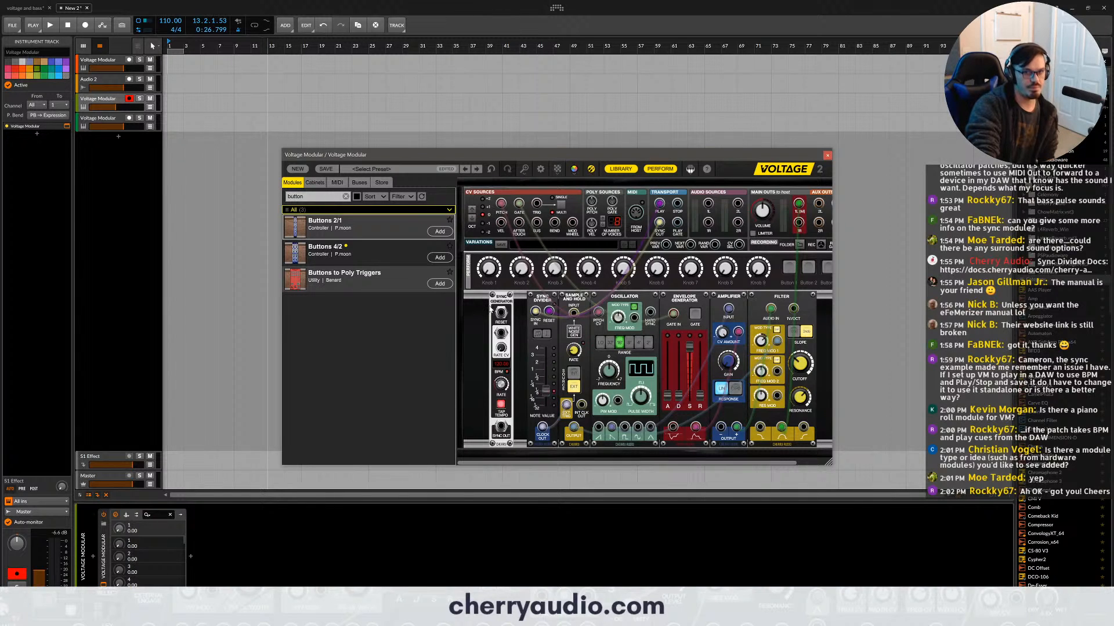
{"action": "left_click", "coordinate": [497, 309]}
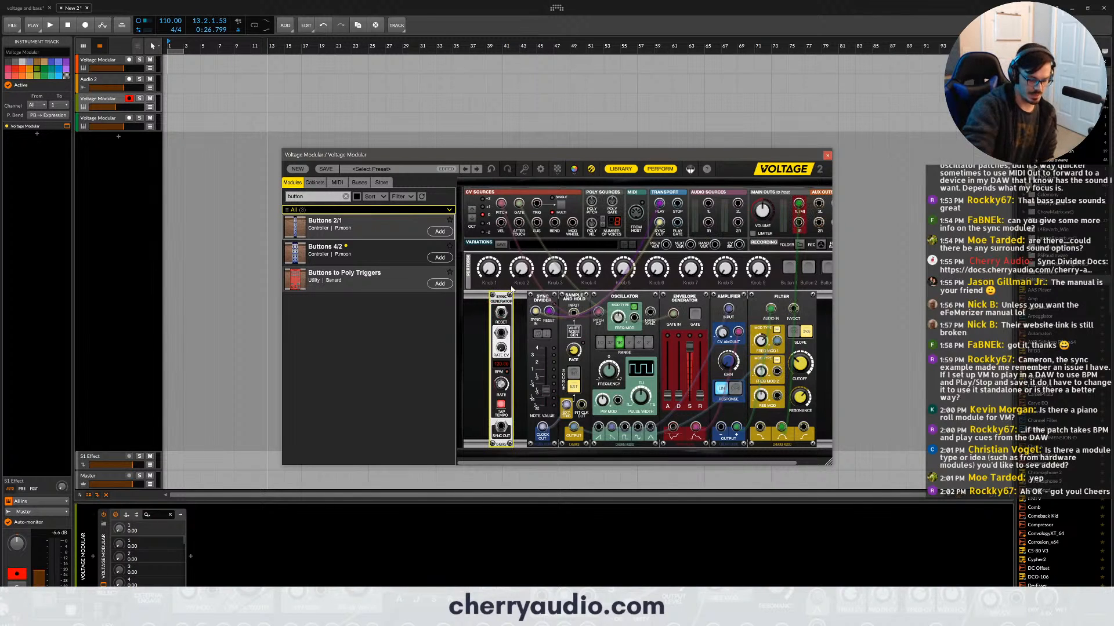
{"action": "key", "text": "Delete"}
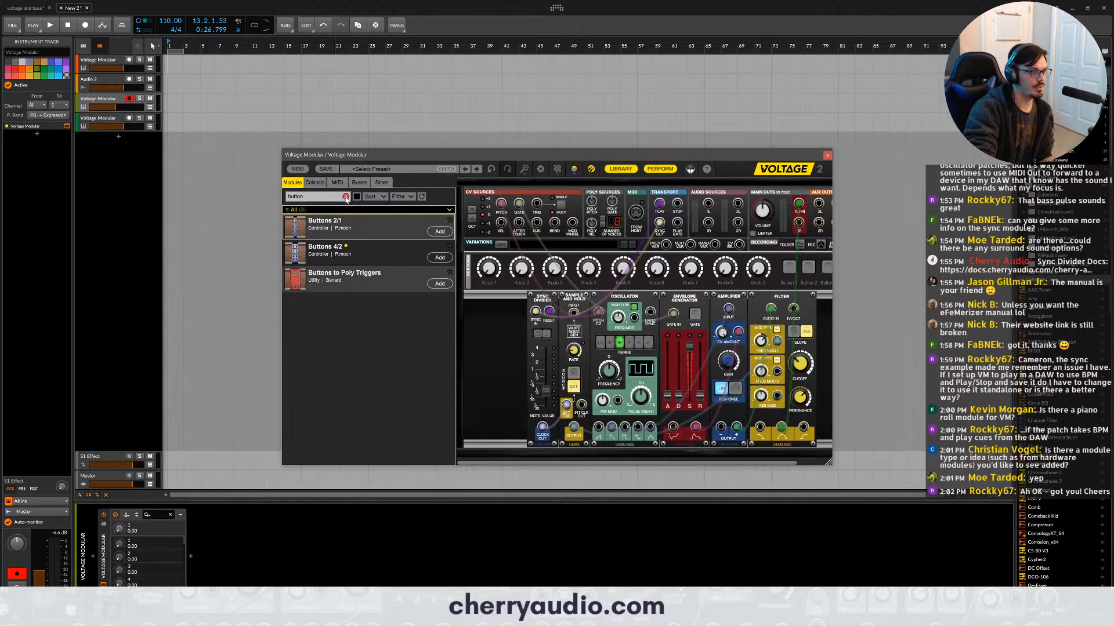
- Clear the "button" search and browse the opening part of the full module list
{"action": "left_click", "coordinate": [346, 198]}
{"action": "scroll", "coordinate": [392, 264], "scroll_direction": "down", "scroll_amount": 3}
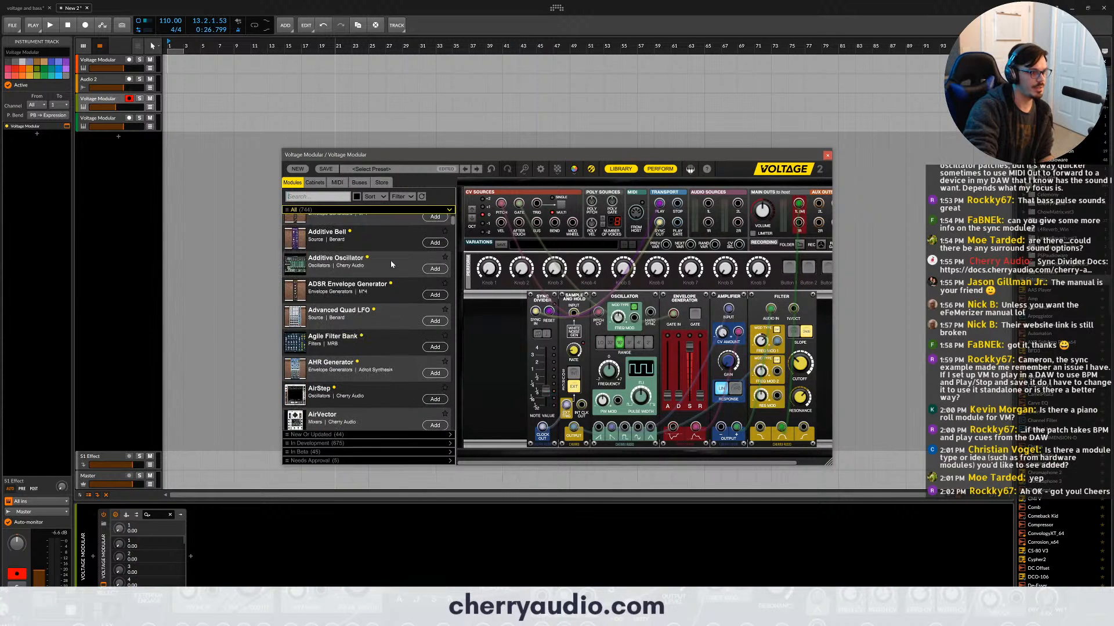
{"action": "scroll", "coordinate": [392, 264], "scroll_direction": "down", "scroll_amount": 3}
{"action": "scroll", "coordinate": [393, 267], "scroll_direction": "up", "scroll_amount": 6}
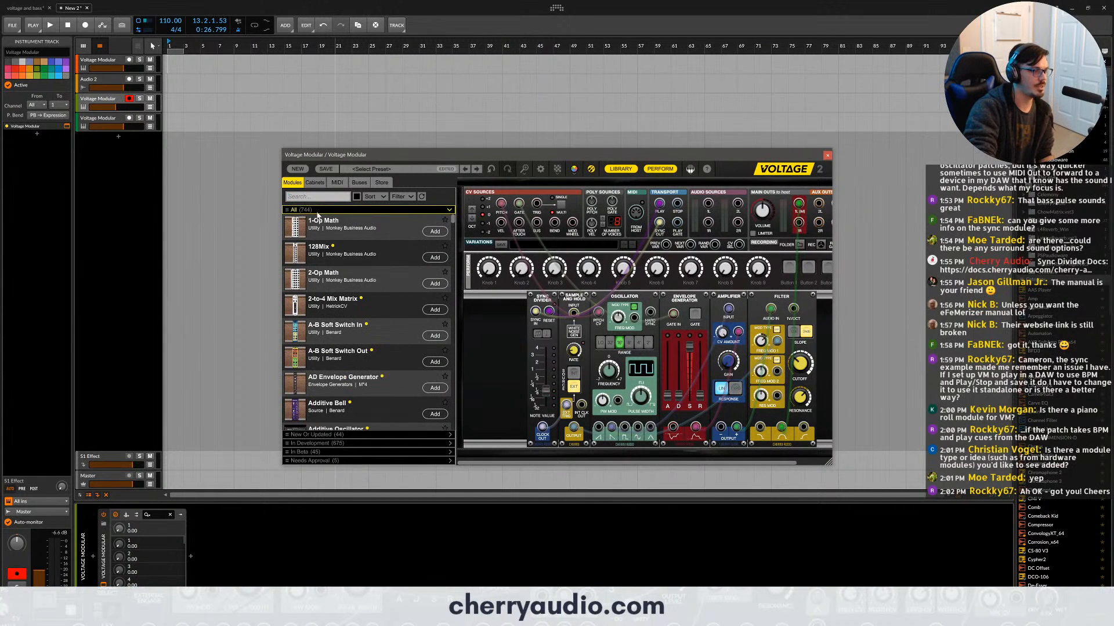
{"action": "scroll", "coordinate": [400, 290], "scroll_direction": "down", "scroll_amount": 3}
{"action": "scroll", "coordinate": [510, 319], "scroll_direction": "down", "scroll_amount": 2}
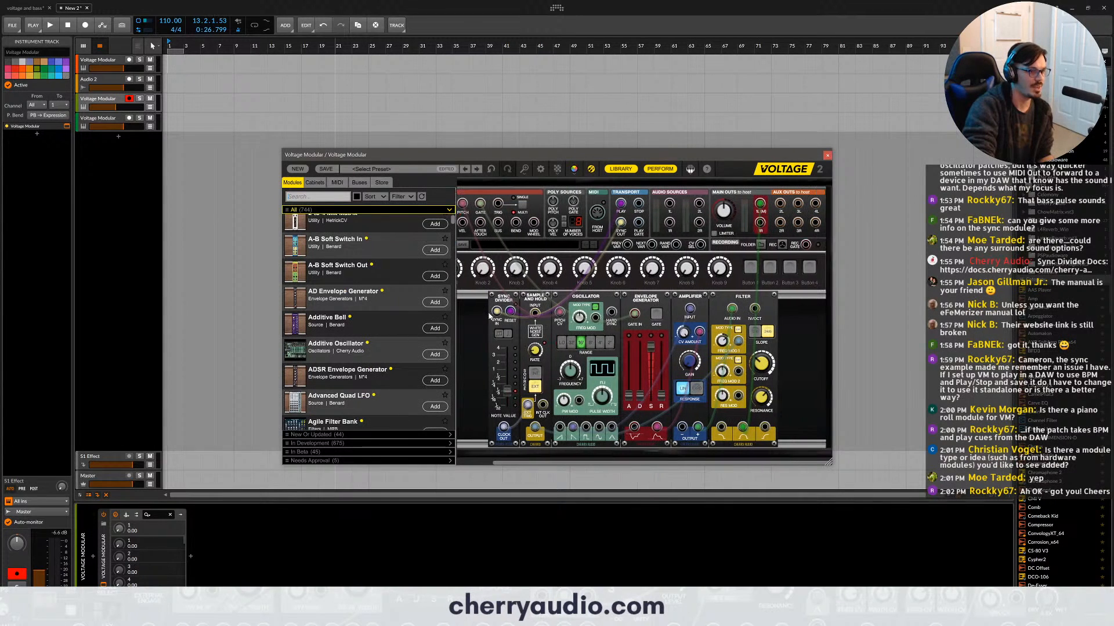
{"action": "scroll", "coordinate": [405, 355], "scroll_direction": "down", "scroll_amount": 6}
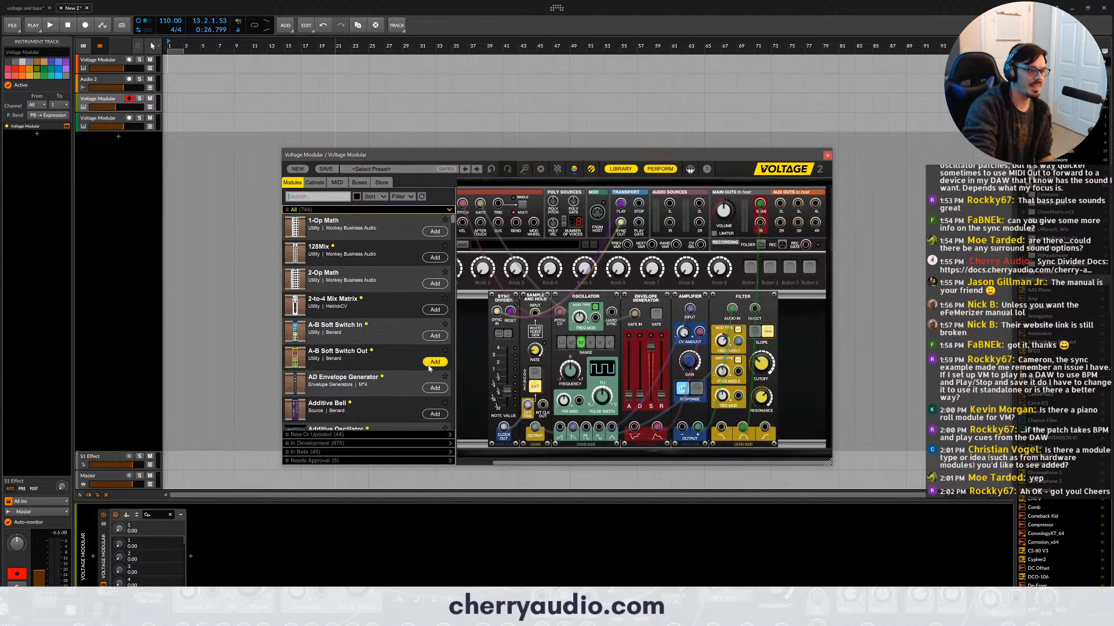
{"action": "scroll", "coordinate": [403, 352], "scroll_direction": "down", "scroll_amount": 15}
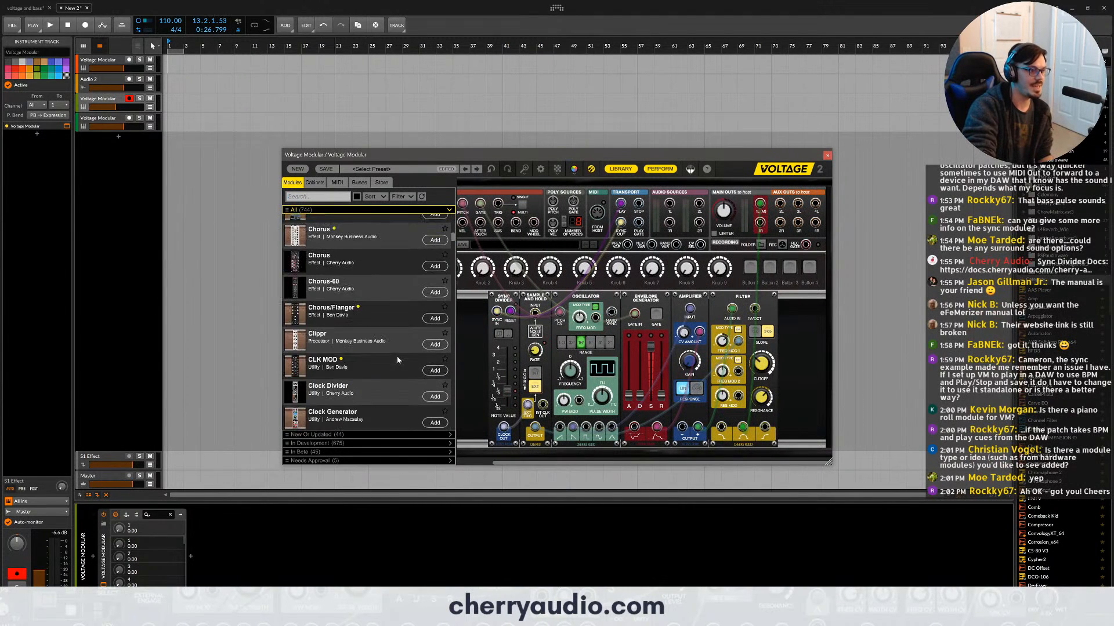
- Add the Harmony module in the gap before the Sync Divider and delete it again
{"action": "scroll", "coordinate": [401, 348], "scroll_direction": "down", "scroll_amount": 15}
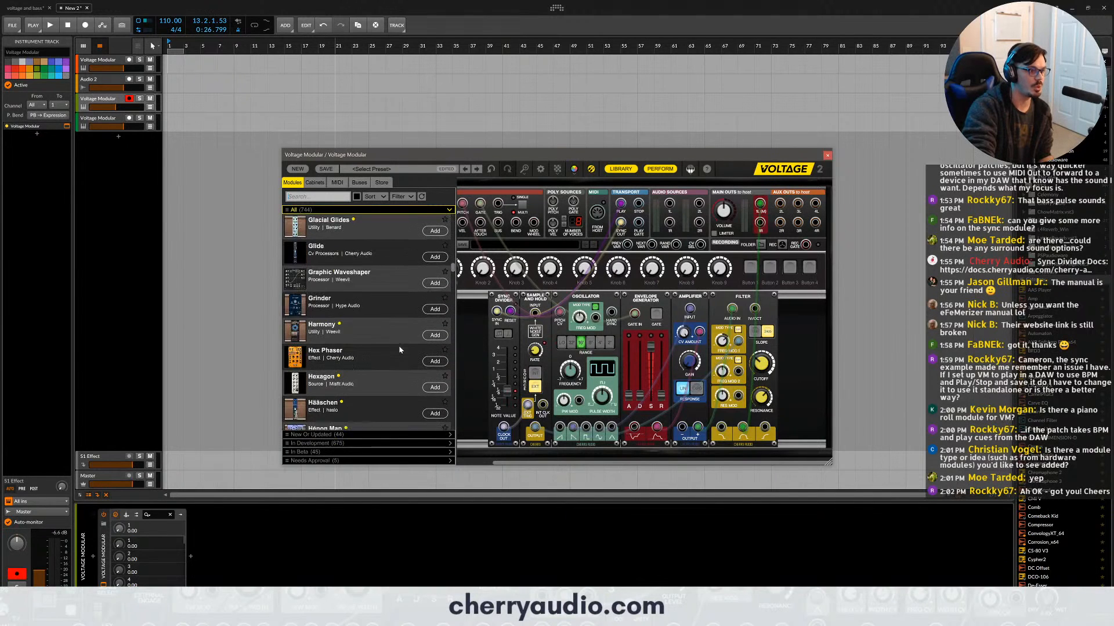
{"action": "scroll", "coordinate": [405, 331], "scroll_direction": "down", "scroll_amount": 4}
{"action": "scroll", "coordinate": [404, 330], "scroll_direction": "up", "scroll_amount": 12}
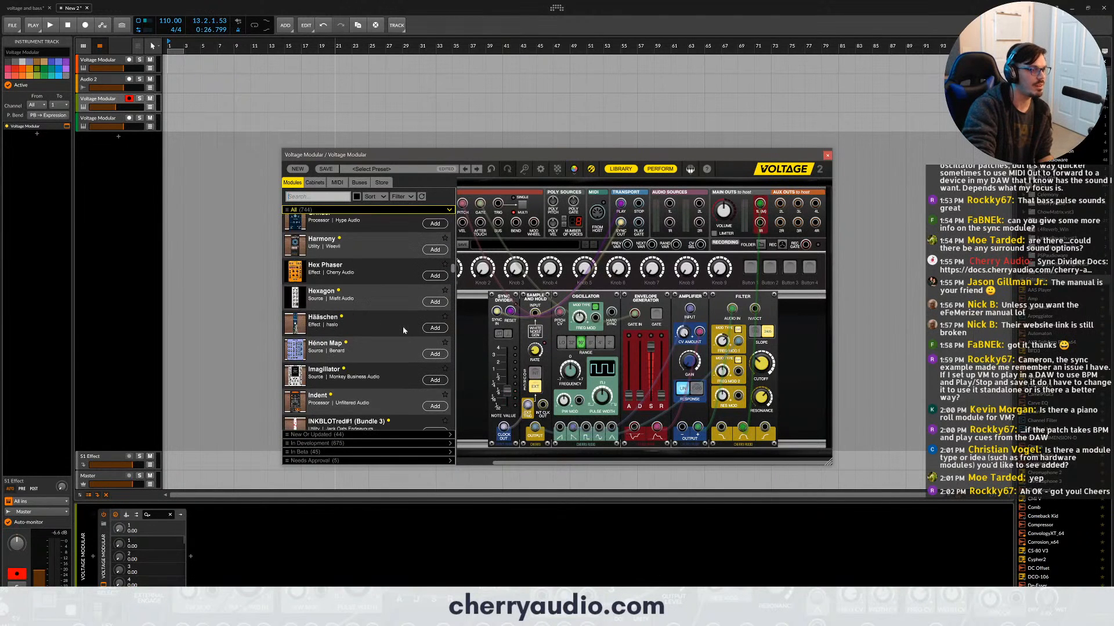
{"action": "left_click_drag", "start_coordinate": [360, 338], "coordinate": [473, 301]}
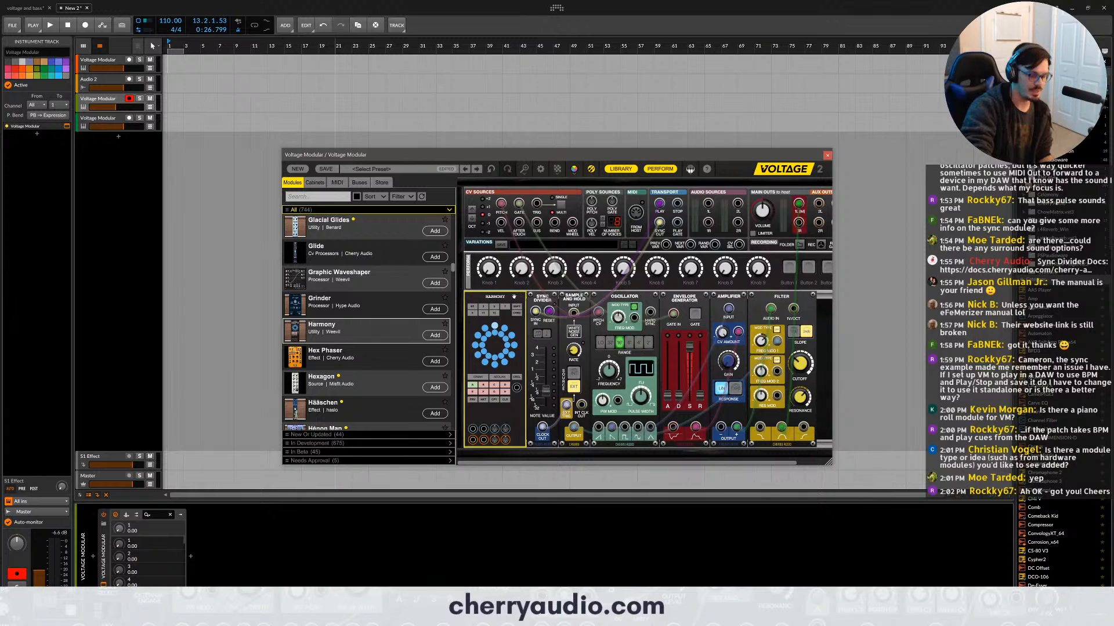
{"action": "key", "text": "Delete"}
- Browse the module library onward from the H entries, examining the Nrgzr78 and Poly modules up to the Precision utilities
{"action": "scroll", "coordinate": [418, 285], "scroll_direction": "down", "scroll_amount": 3}
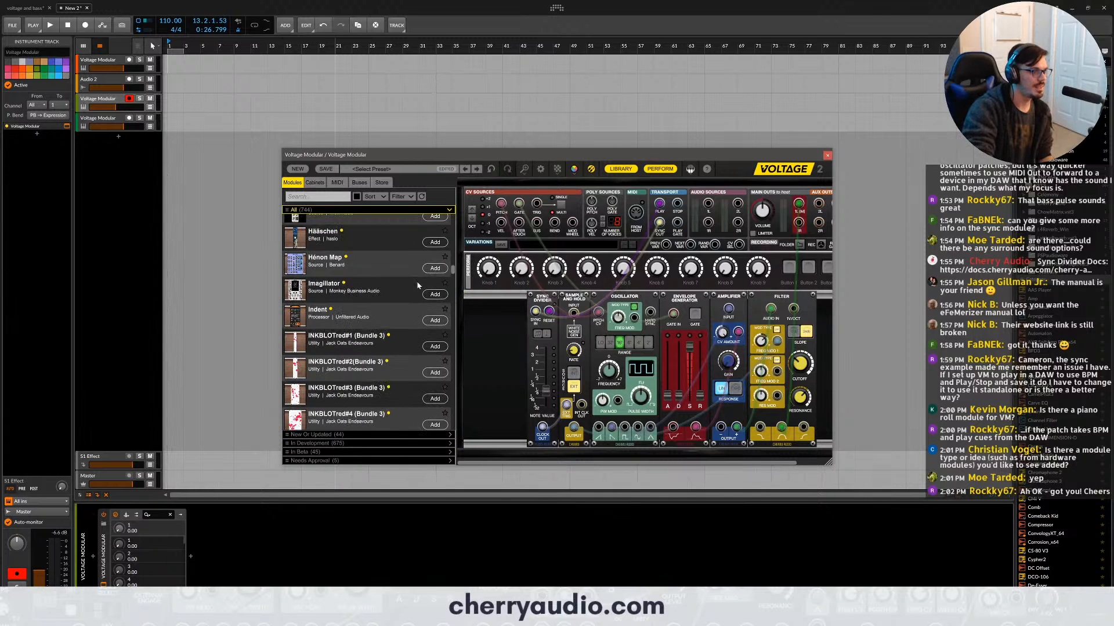
{"action": "scroll", "coordinate": [419, 299], "scroll_direction": "down", "scroll_amount": 4}
{"action": "scroll", "coordinate": [416, 308], "scroll_direction": "down", "scroll_amount": 10}
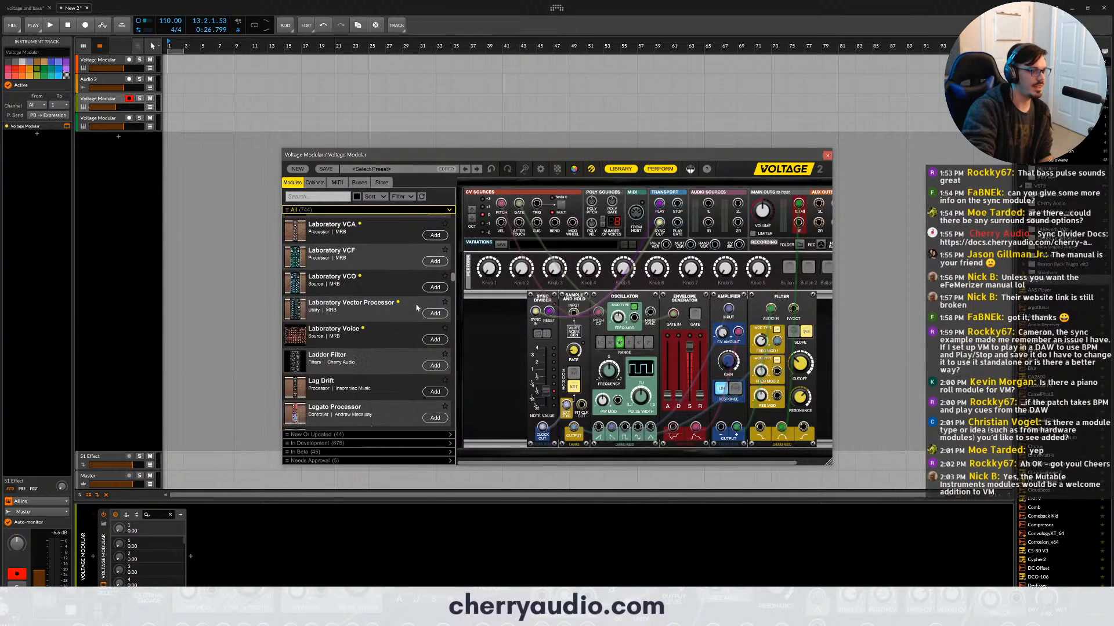
{"action": "scroll", "coordinate": [424, 303], "scroll_direction": "down", "scroll_amount": 15}
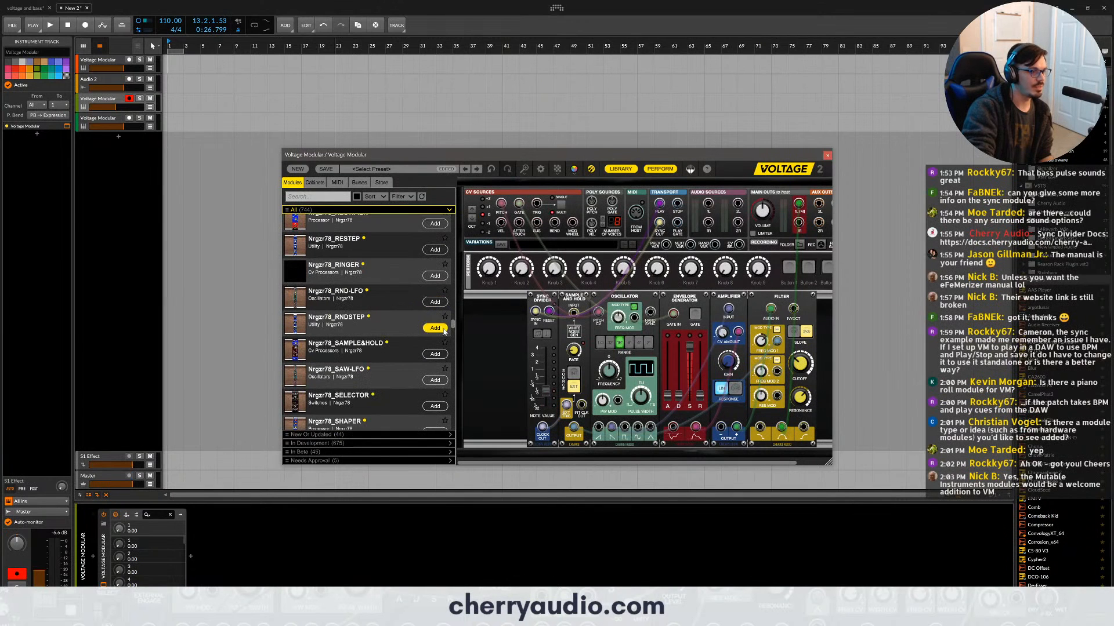
{"action": "left_click_drag", "start_coordinate": [453, 325], "coordinate": [454, 316]}
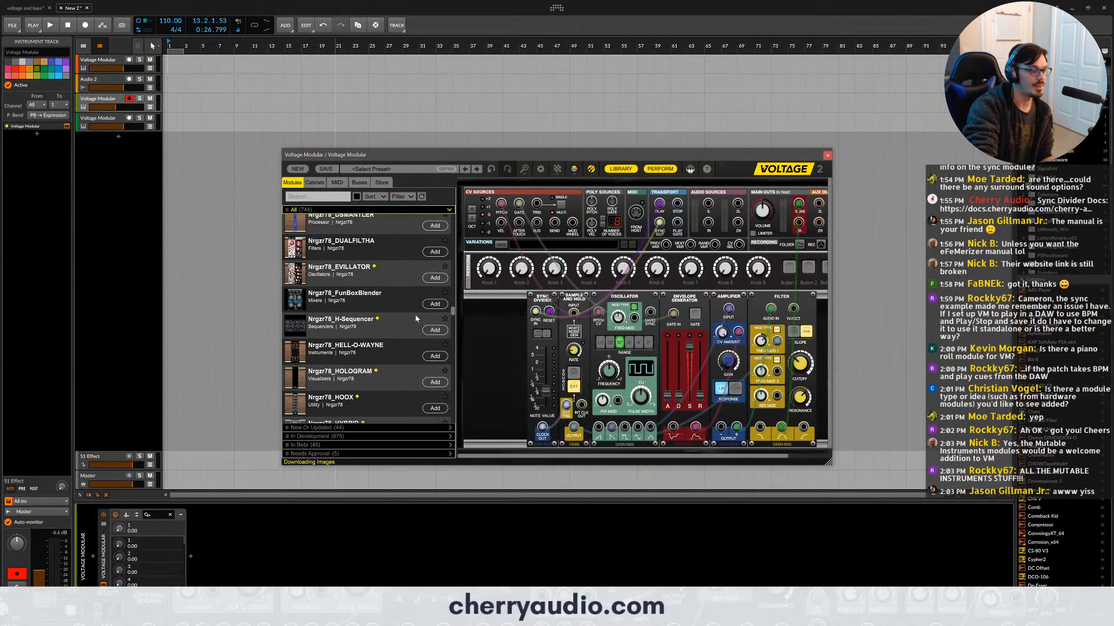
{"action": "scroll", "coordinate": [416, 318], "scroll_direction": "down", "scroll_amount": 5}
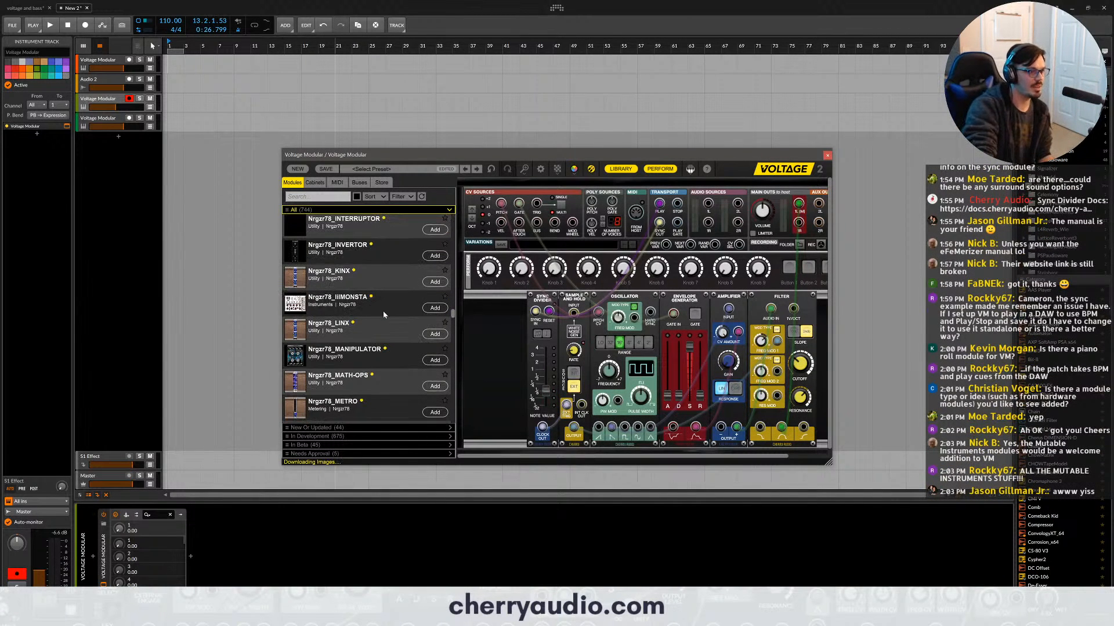
{"action": "left_click_drag", "start_coordinate": [370, 270], "coordinate": [400, 307]}
{"action": "scroll", "coordinate": [374, 303], "scroll_direction": "down", "scroll_amount": 5}
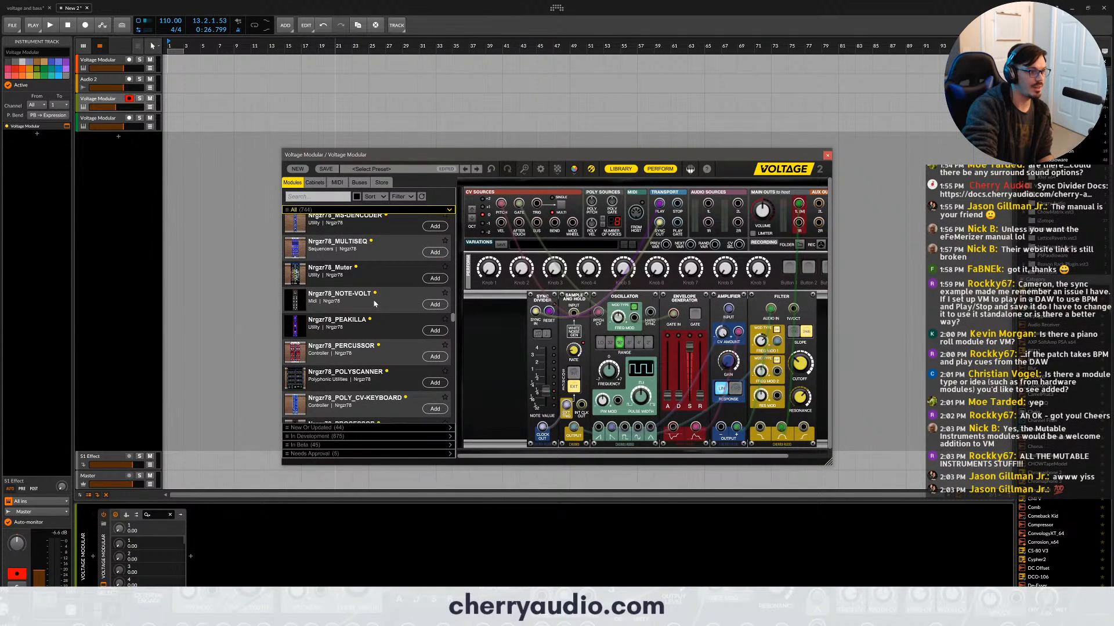
{"action": "scroll", "coordinate": [375, 303], "scroll_direction": "down", "scroll_amount": 6}
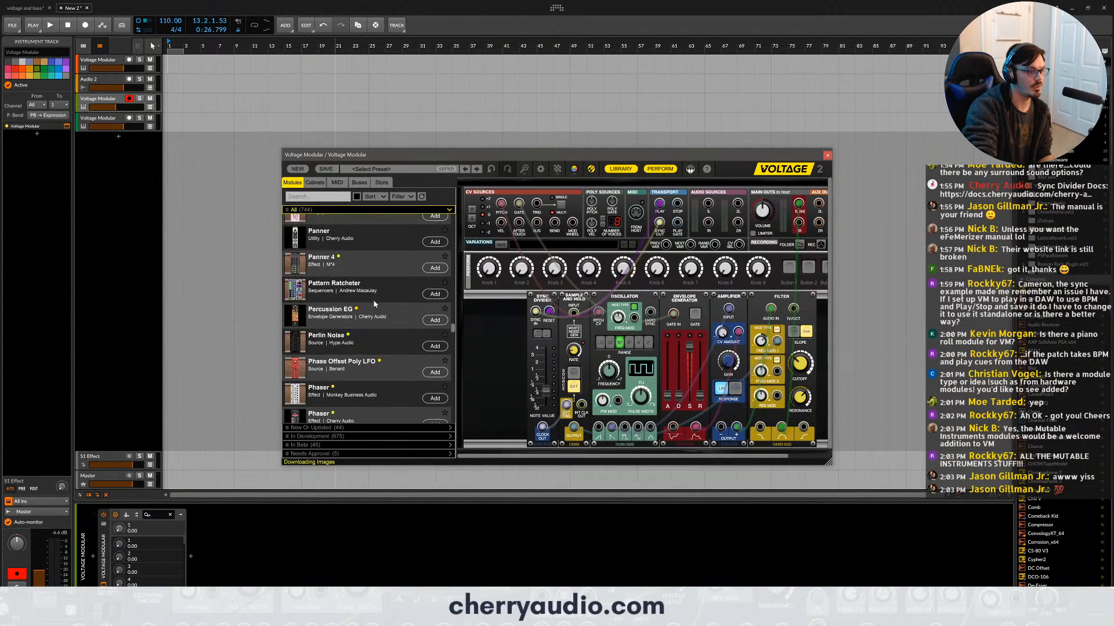
{"action": "scroll", "coordinate": [374, 303], "scroll_direction": "down", "scroll_amount": 8}
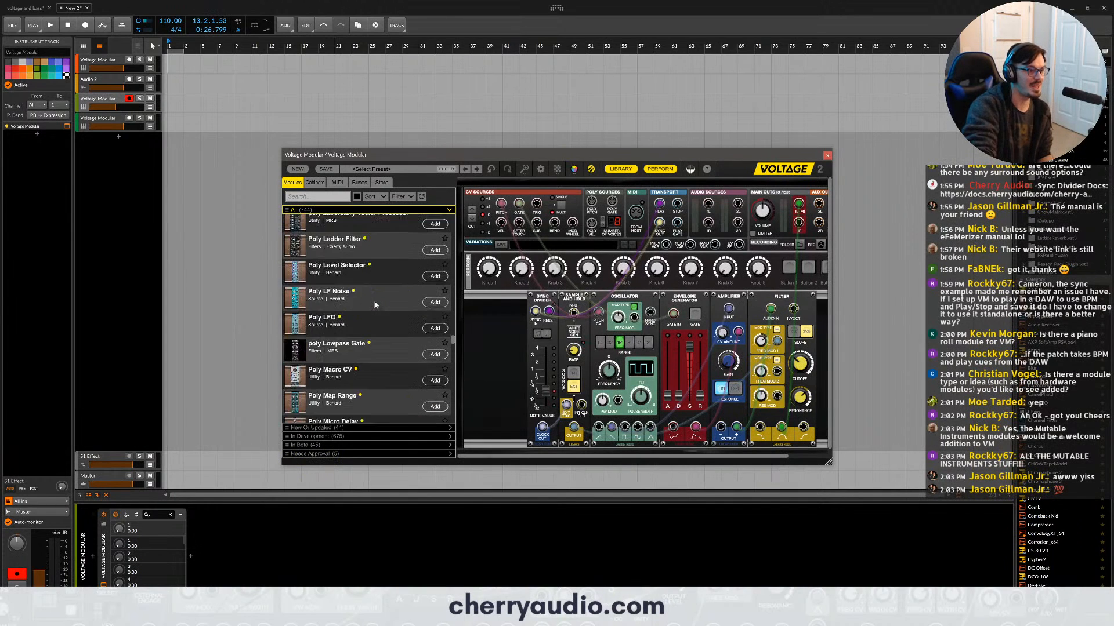
{"action": "scroll", "coordinate": [374, 304], "scroll_direction": "down", "scroll_amount": 4}
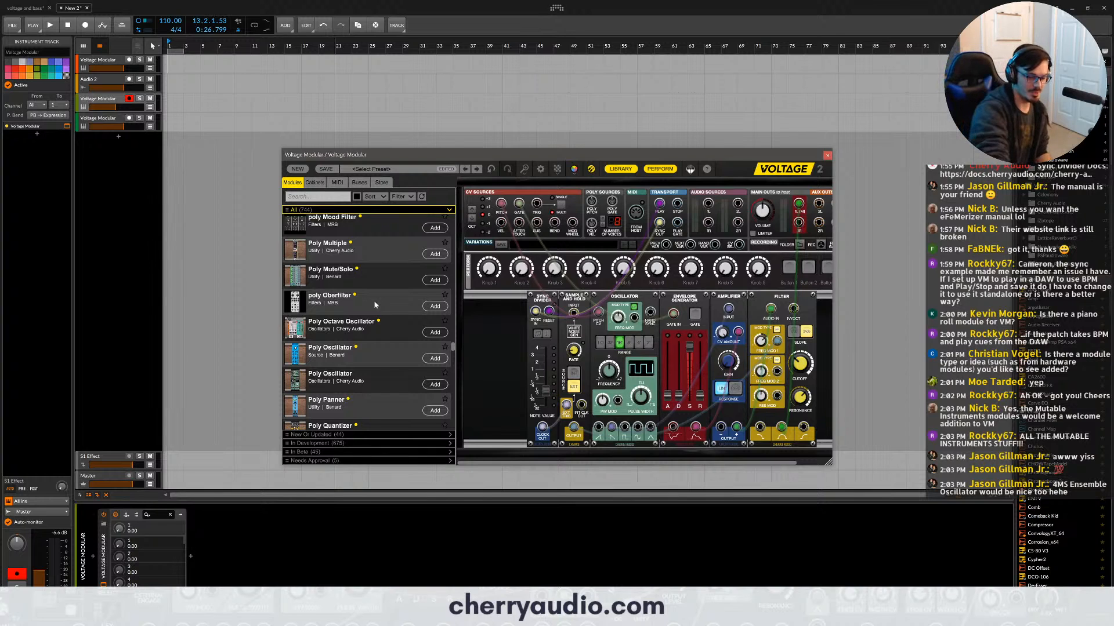
{"action": "scroll", "coordinate": [373, 300], "scroll_direction": "down", "scroll_amount": 5}
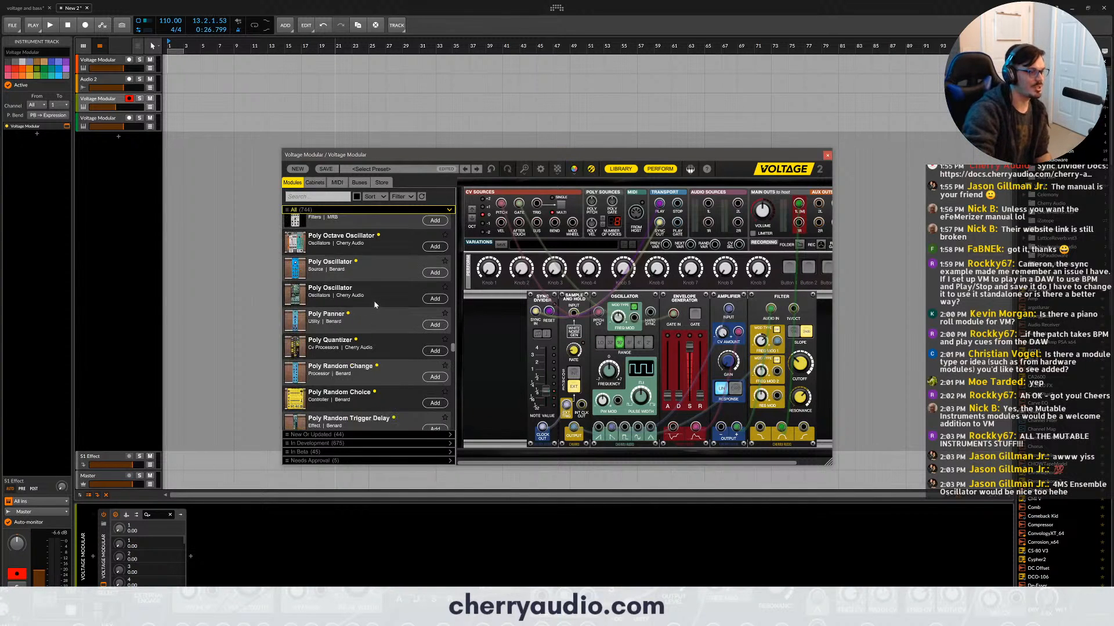
{"action": "scroll", "coordinate": [377, 312], "scroll_direction": "down", "scroll_amount": 5}
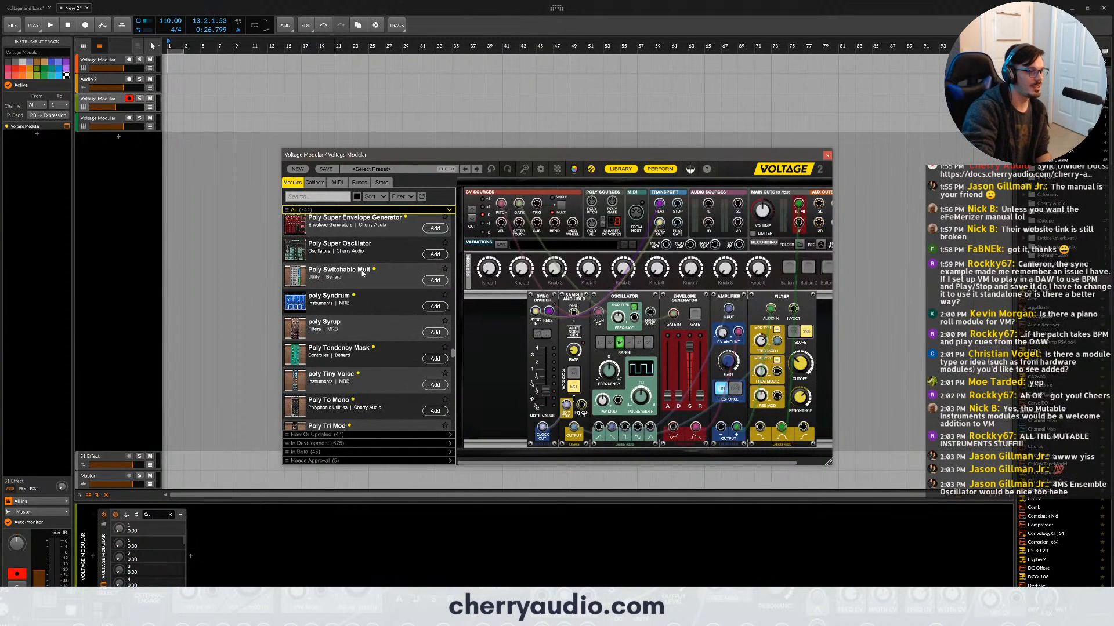
{"action": "scroll", "coordinate": [374, 293], "scroll_direction": "down", "scroll_amount": 10}
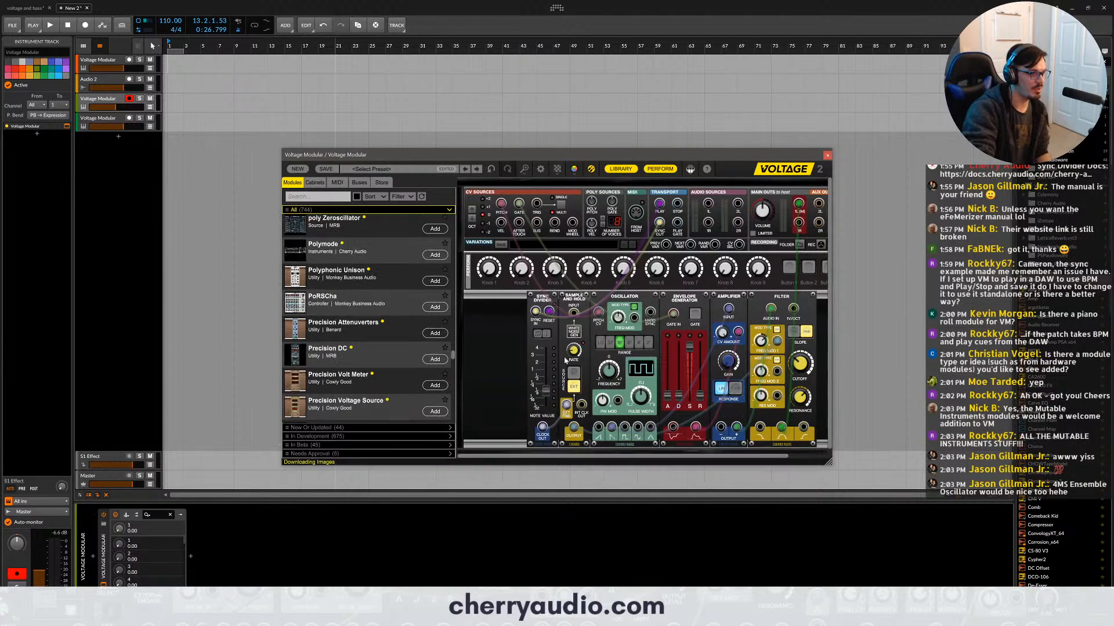
- Add the PoRSCha module to the empty row below the patch and delete it
{"action": "left_click_drag", "start_coordinate": [383, 303], "coordinate": [469, 393]}
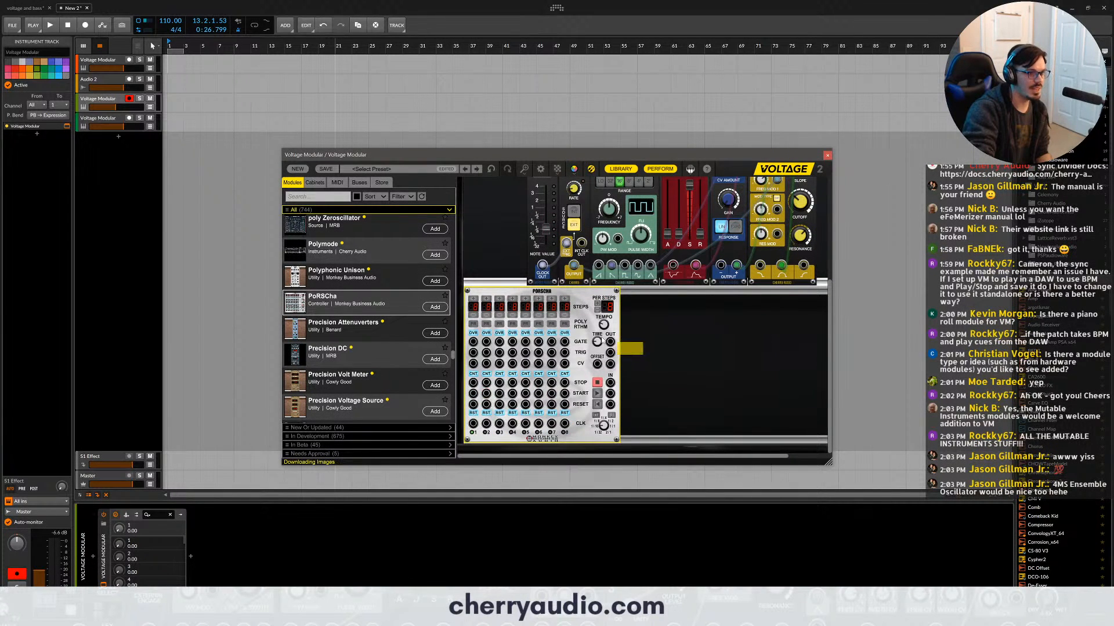
{"action": "left_click", "coordinate": [584, 356]}
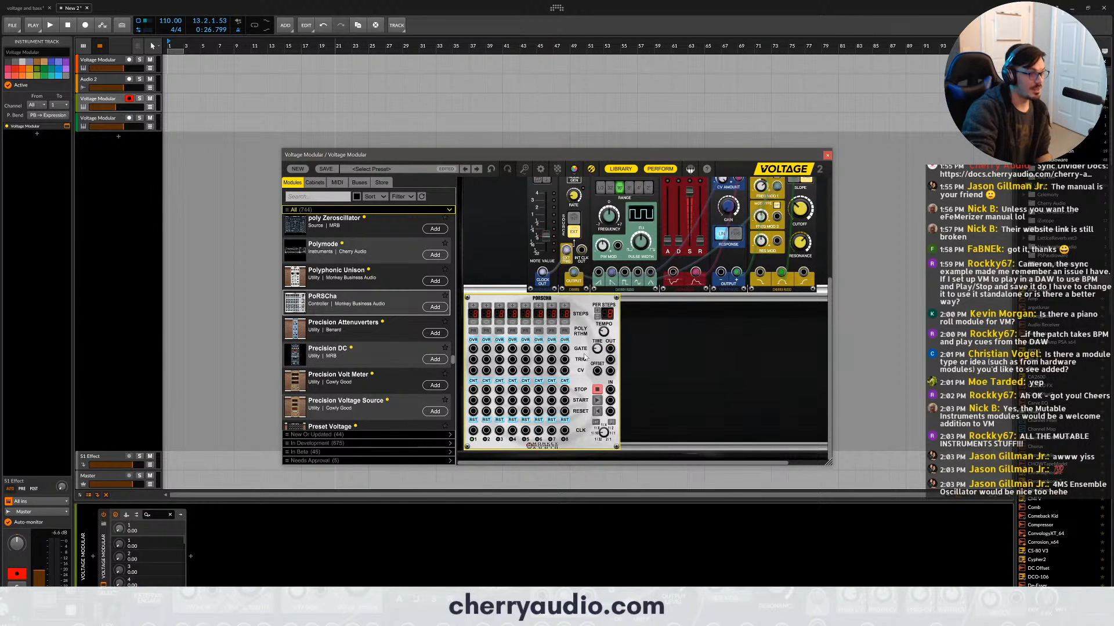
{"action": "key", "text": "Delete"}
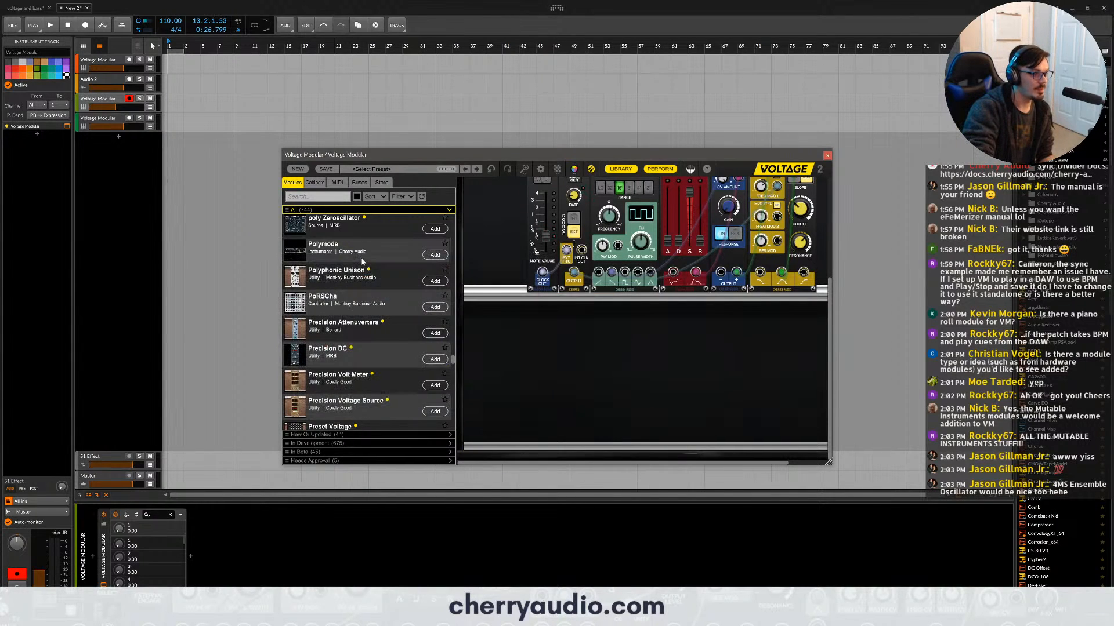
- Add the Polymode instrument to the row below the patch, look over its controls, and delete it
{"action": "left_click_drag", "start_coordinate": [360, 259], "coordinate": [544, 325]}
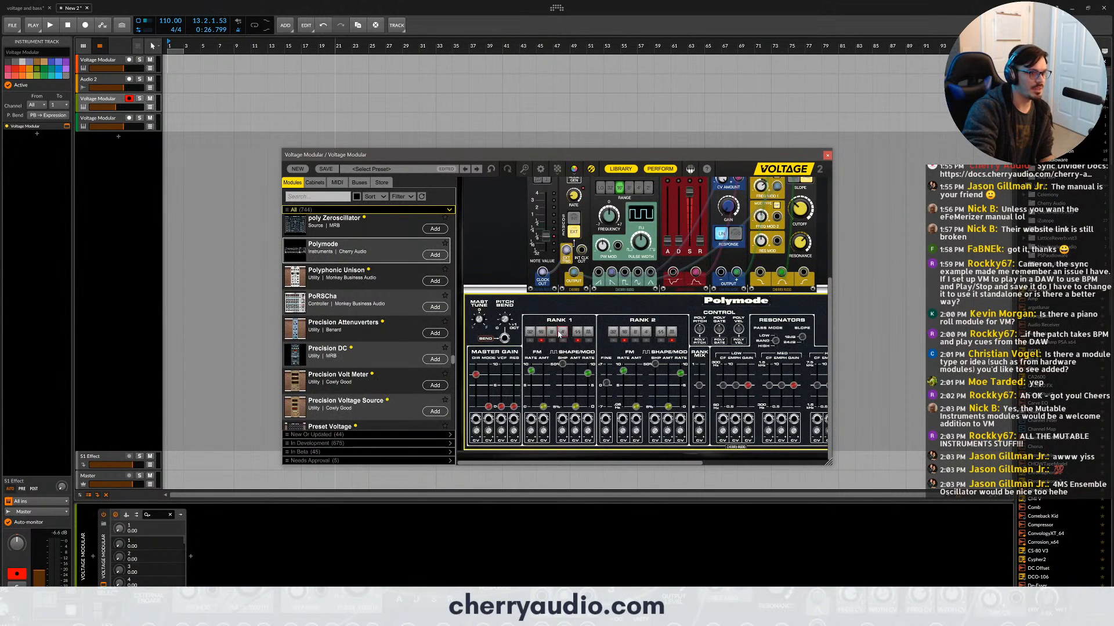
{"action": "scroll", "coordinate": [557, 337], "scroll_direction": "down", "scroll_amount": 2}
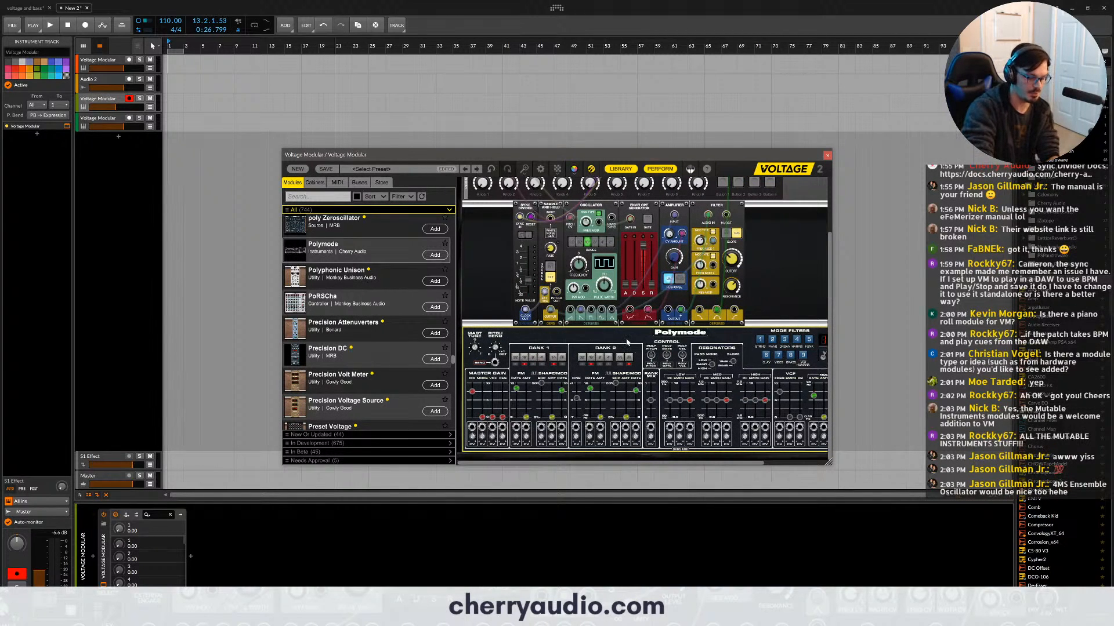
{"action": "key", "text": "Delete"}
- Browse the remaining modules through the Vult entries, then return to the start of the list and activate the module search
{"action": "scroll", "coordinate": [380, 365], "scroll_direction": "down", "scroll_amount": 10}
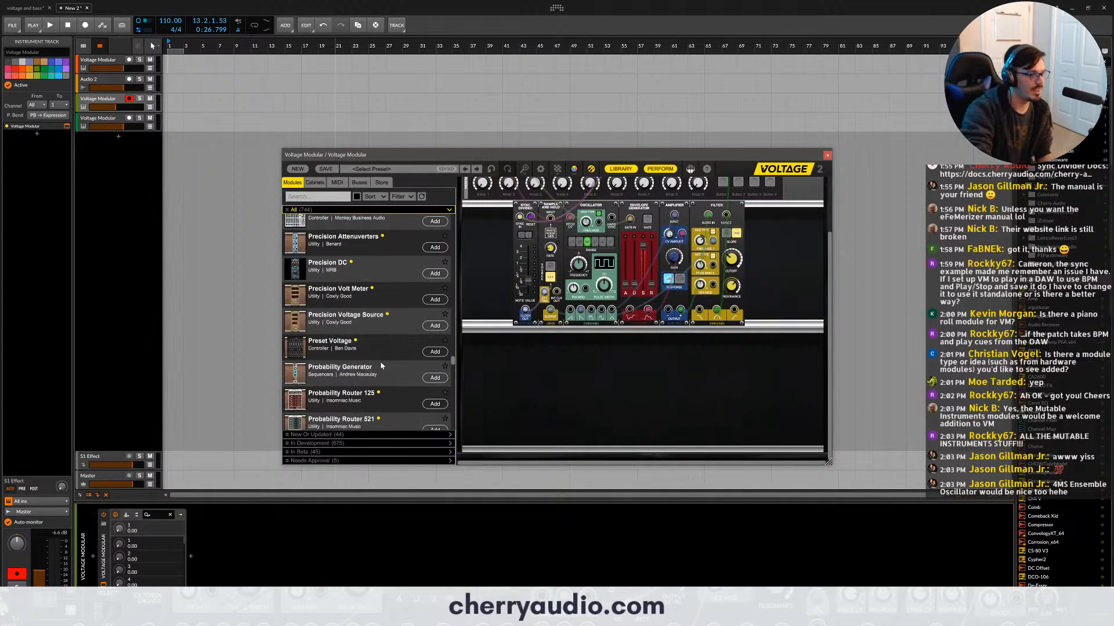
{"action": "scroll", "coordinate": [380, 365], "scroll_direction": "down", "scroll_amount": 15}
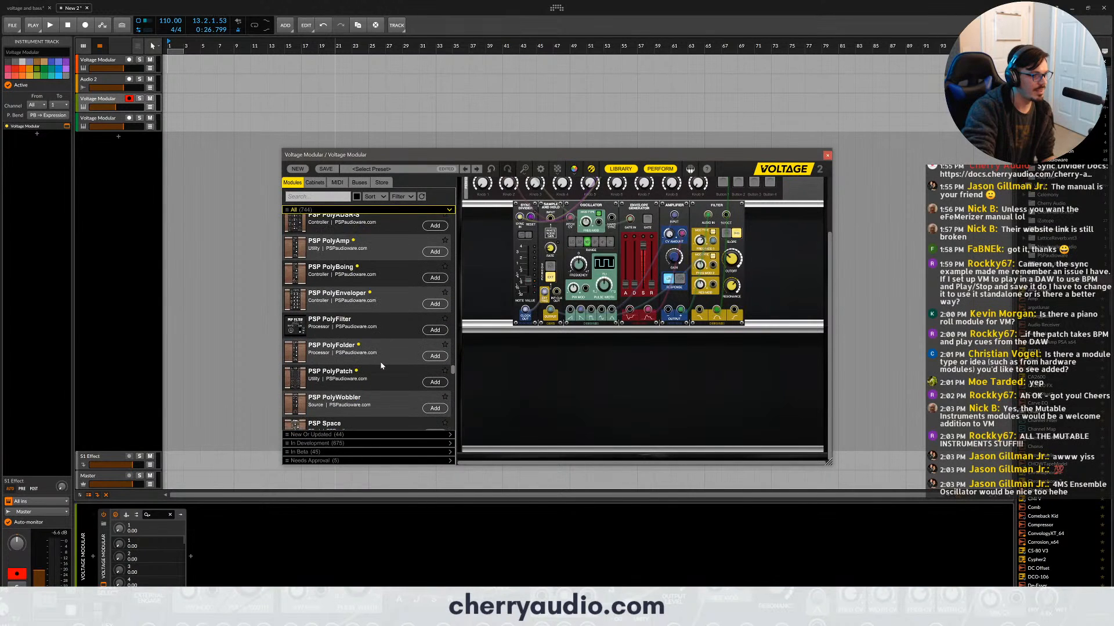
{"action": "scroll", "coordinate": [388, 368], "scroll_direction": "down", "scroll_amount": 12}
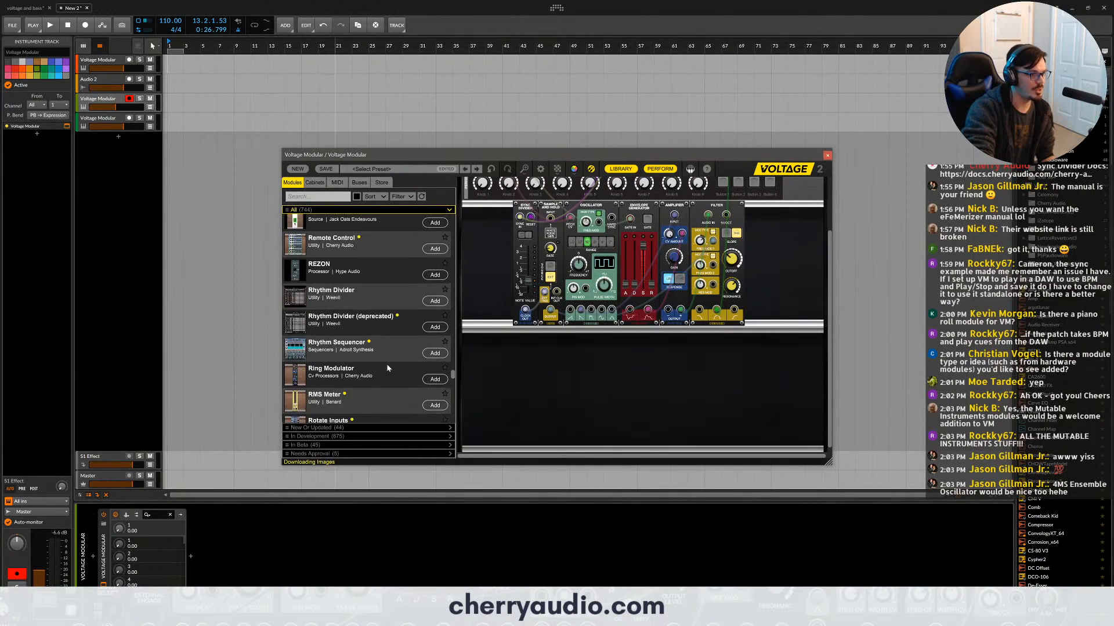
{"action": "scroll", "coordinate": [387, 368], "scroll_direction": "down", "scroll_amount": 15}
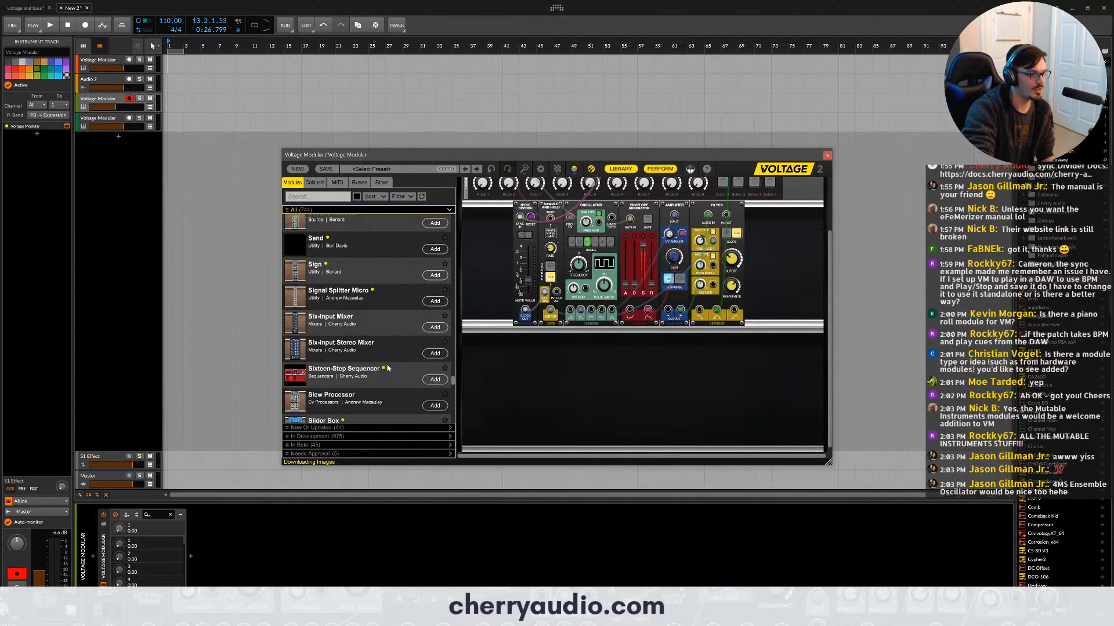
{"action": "scroll", "coordinate": [387, 367], "scroll_direction": "down", "scroll_amount": 15}
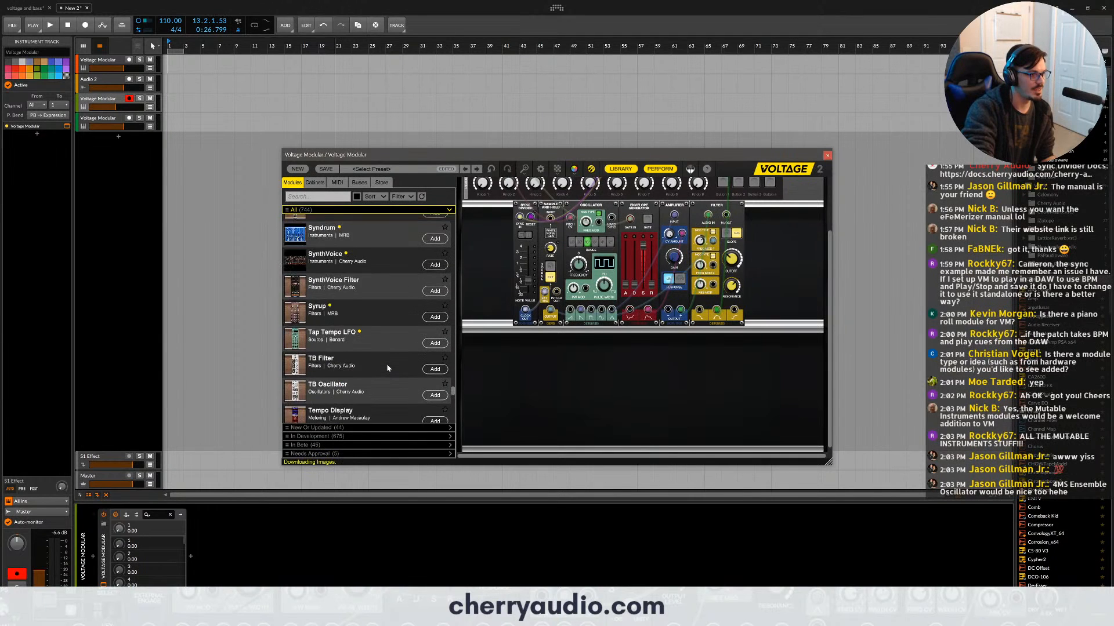
{"action": "scroll", "coordinate": [387, 368], "scroll_direction": "down", "scroll_amount": 15}
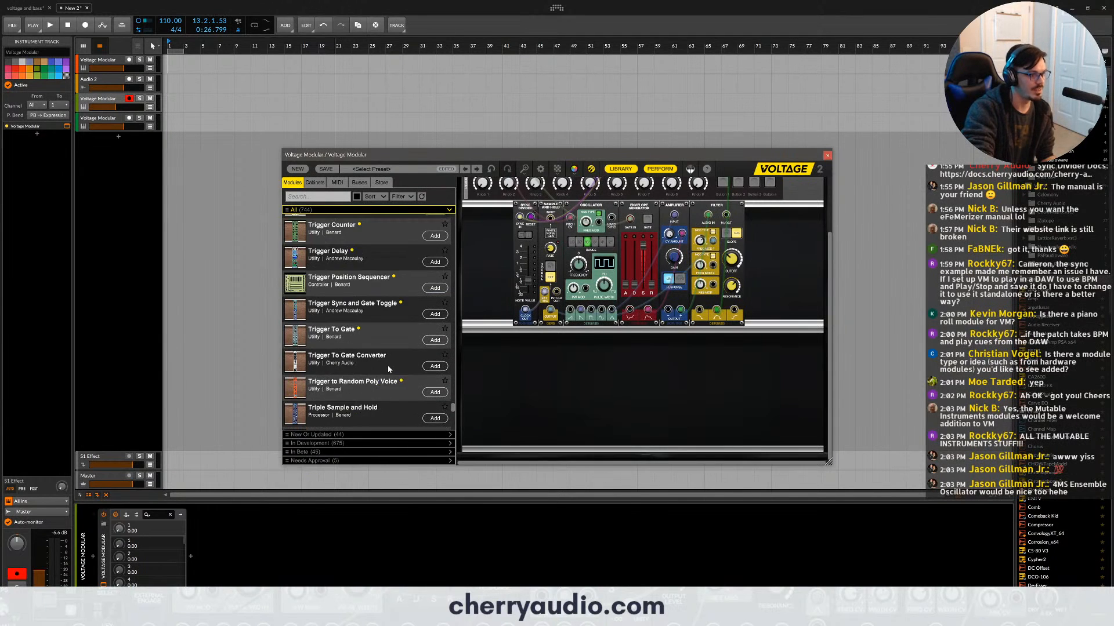
{"action": "scroll", "coordinate": [389, 368], "scroll_direction": "down", "scroll_amount": 15}
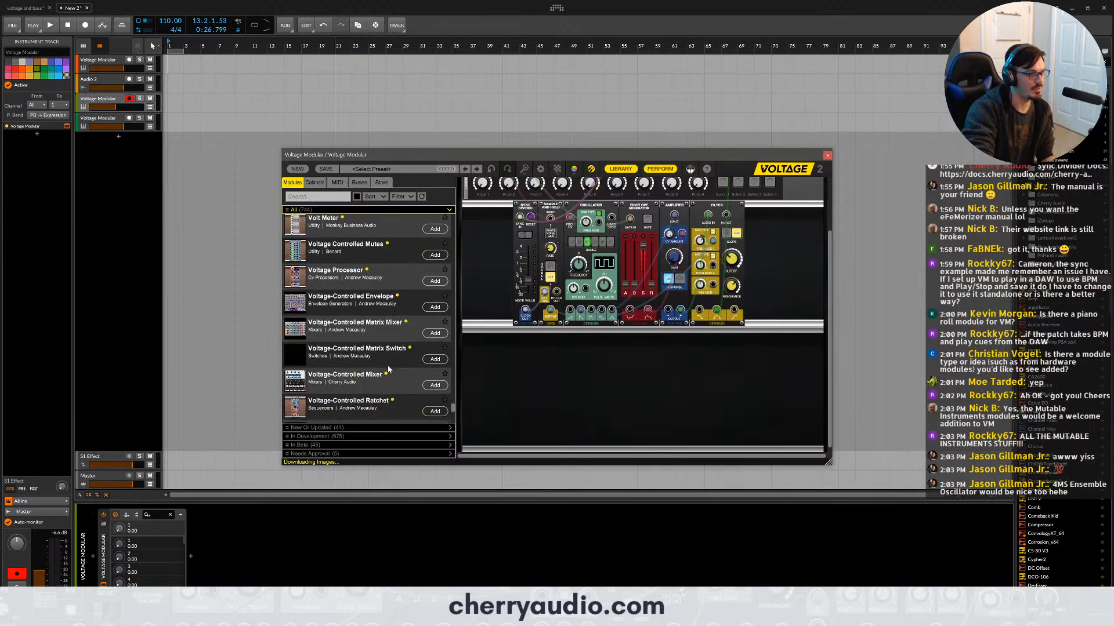
{"action": "scroll", "coordinate": [406, 377], "scroll_direction": "up", "scroll_amount": 3}
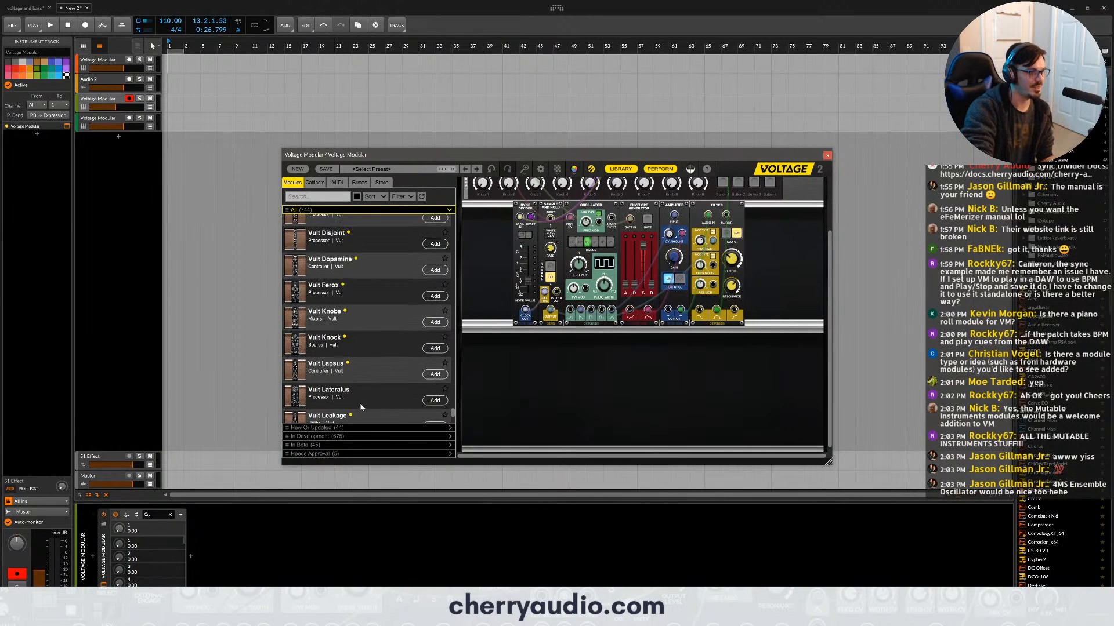
{"action": "left_click_drag", "start_coordinate": [451, 420], "coordinate": [447, 210]}
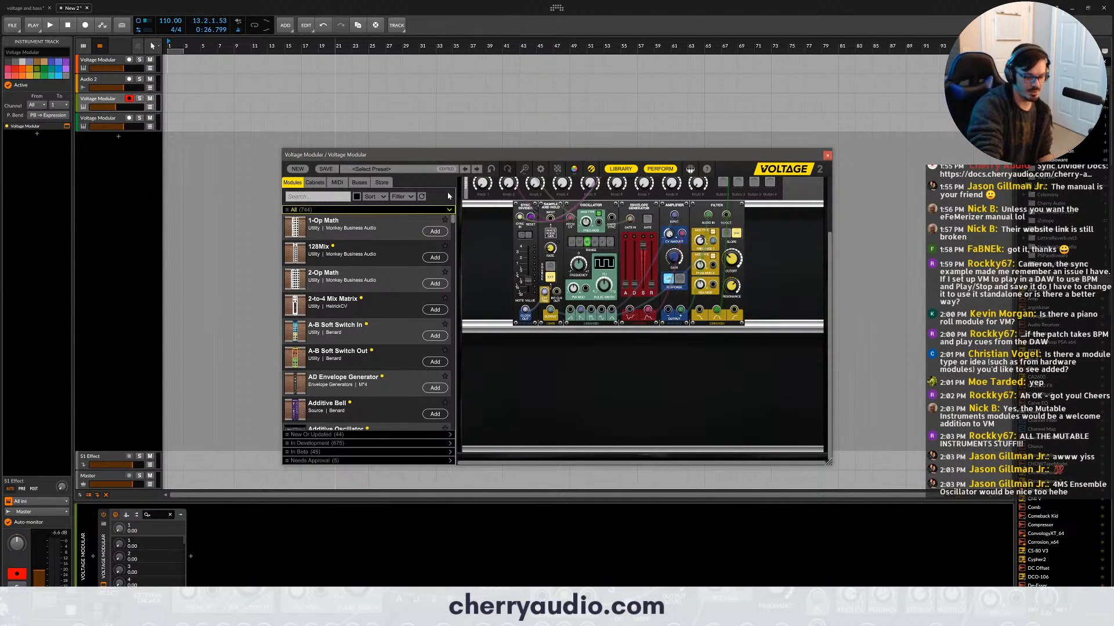
{"action": "left_click", "coordinate": [318, 196]}
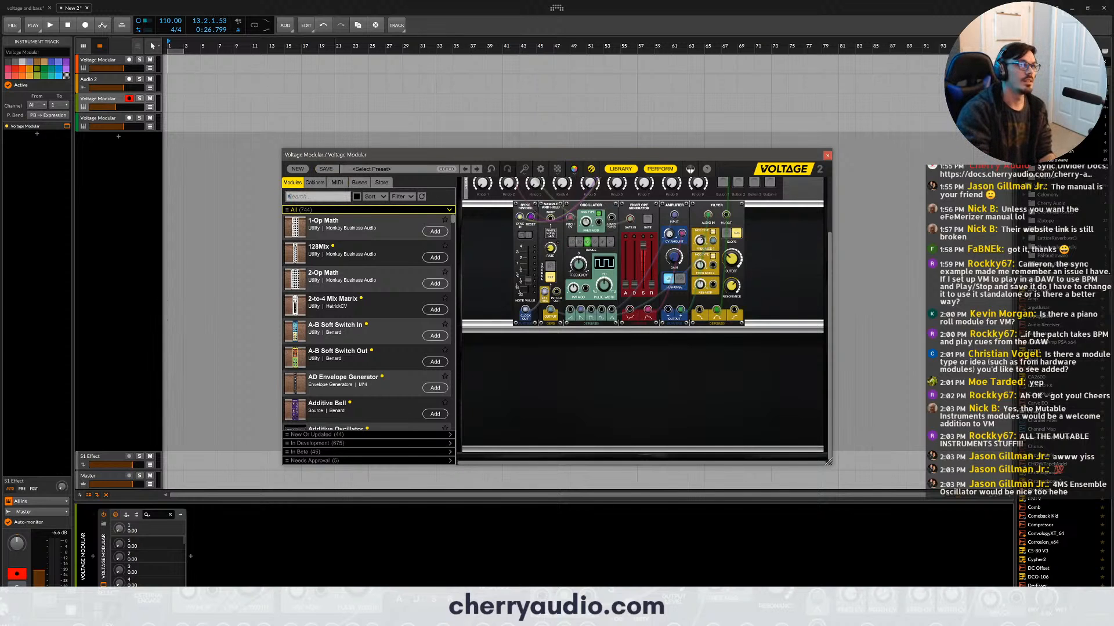
- Search the module library for "saw", add Mega Saw to the empty row below the patch, and delete it
{"action": "type", "text": "saw"}
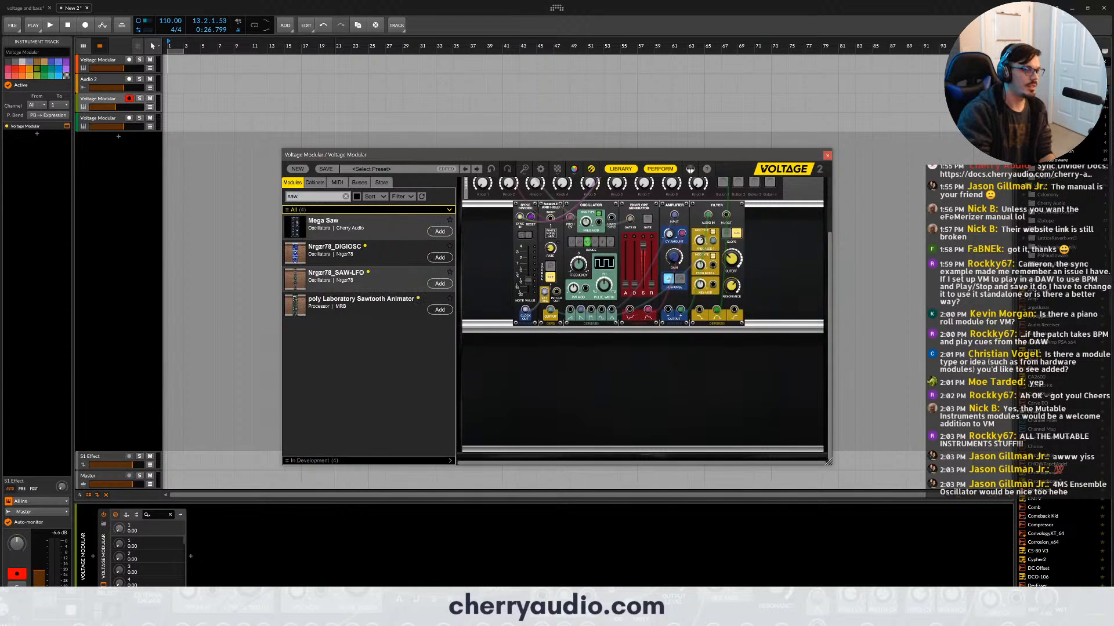
{"action": "left_click_drag", "start_coordinate": [325, 222], "coordinate": [480, 317]}
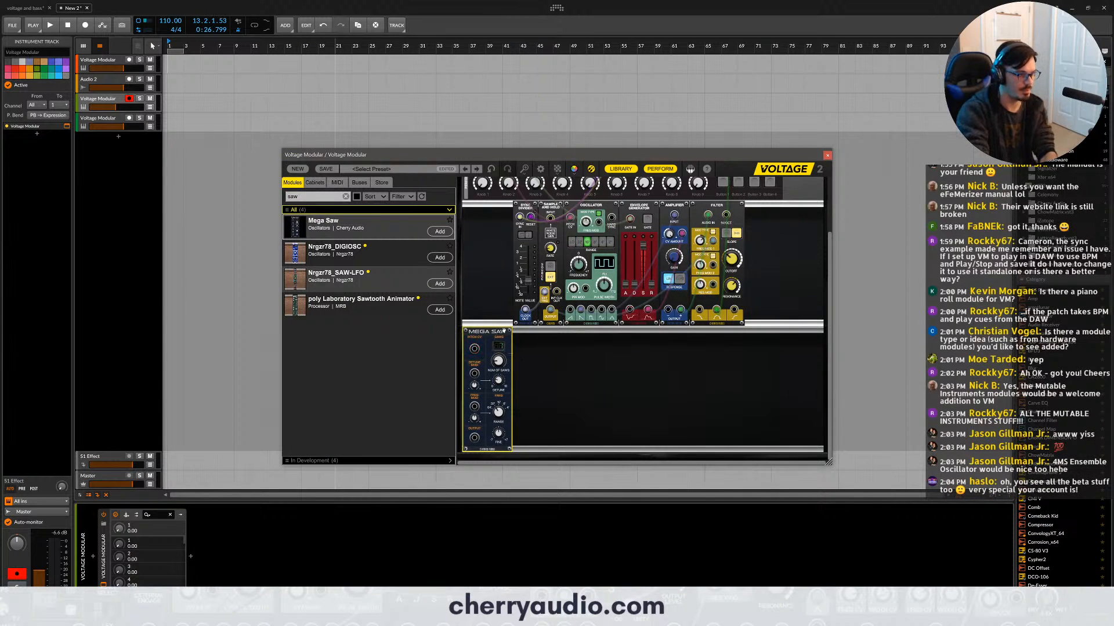
{"action": "key", "text": "Delete"}
{"action": "left_click", "coordinate": [345, 196]}
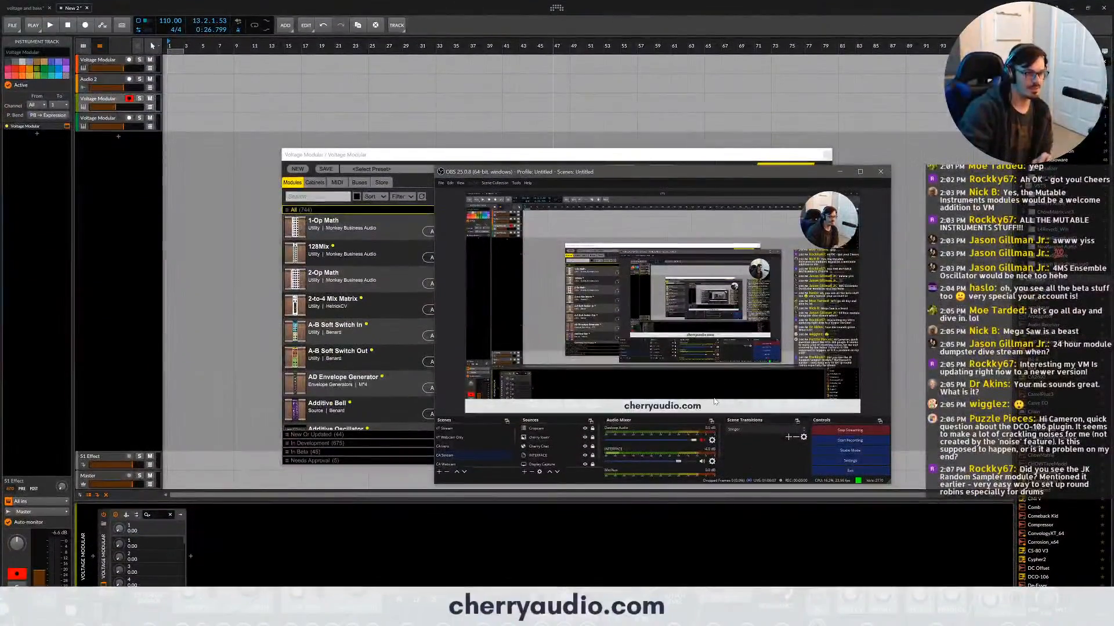
- Search the module library for "jk", add JK's Sample Scrubber to the row below the patch, and clear the search
{"action": "left_click", "coordinate": [342, 195]}
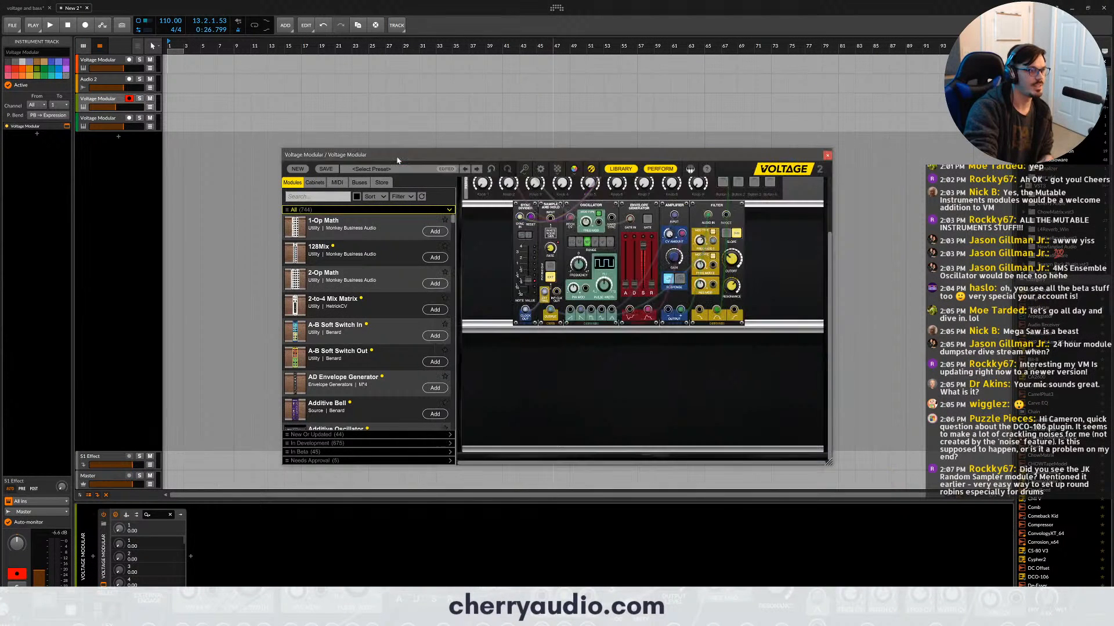
{"action": "type", "text": "jk"}
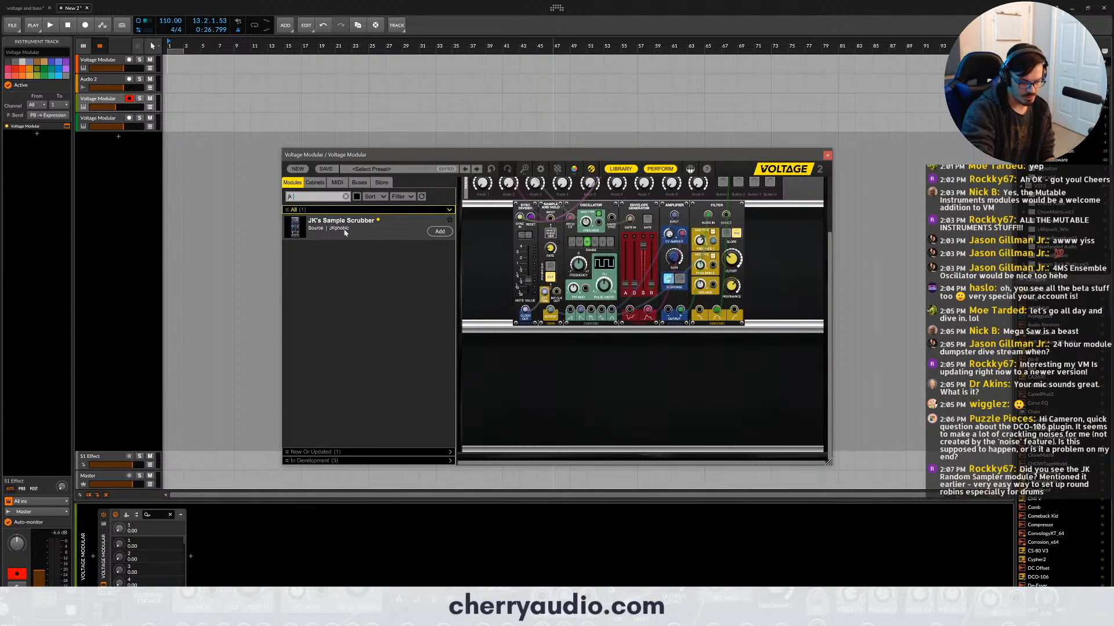
{"action": "left_click_drag", "start_coordinate": [345, 232], "coordinate": [504, 325]}
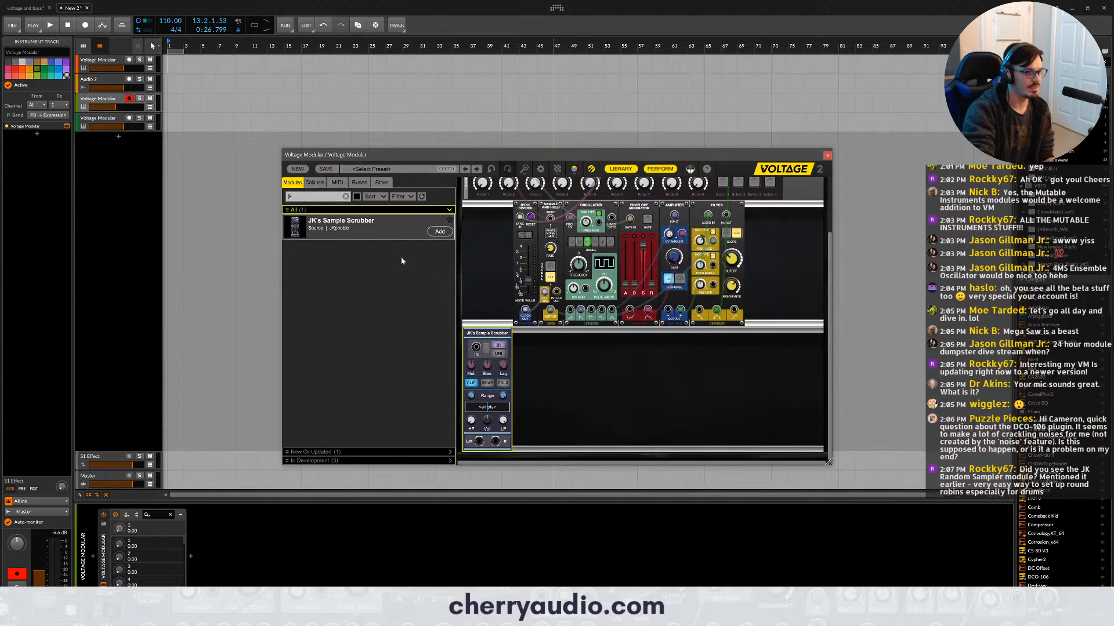
{"action": "left_click", "coordinate": [341, 199]}
{"action": "left_click", "coordinate": [345, 197]}
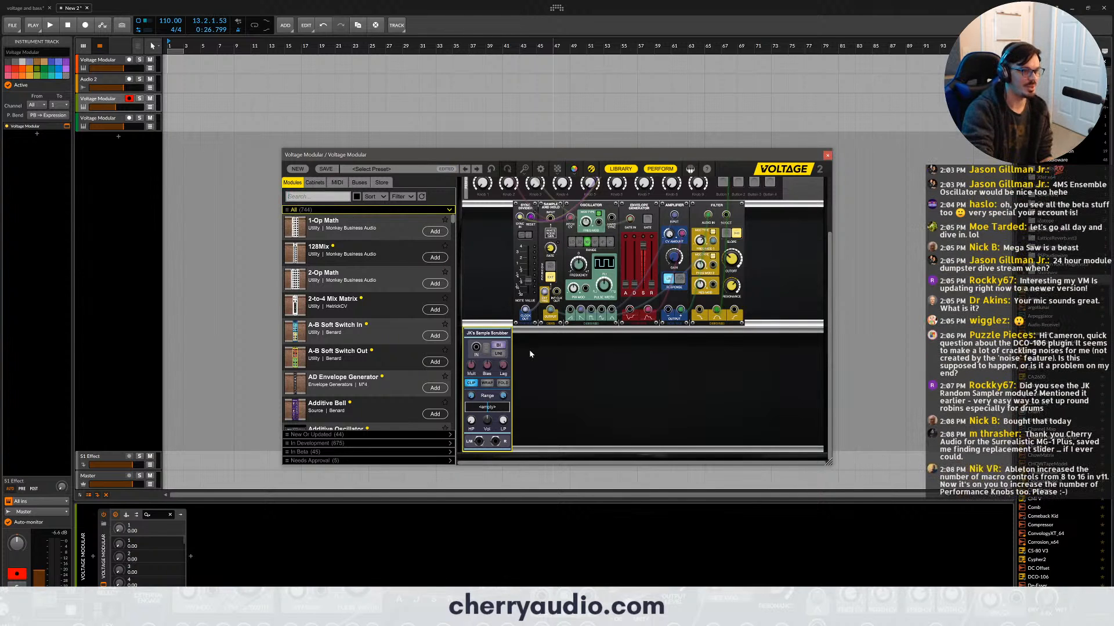
- Shift JK's Sample Scrubber along its row and try its Wrap and Fold modes before returning to Clip
{"action": "scroll", "coordinate": [528, 348], "scroll_direction": "up", "scroll_amount": 2}
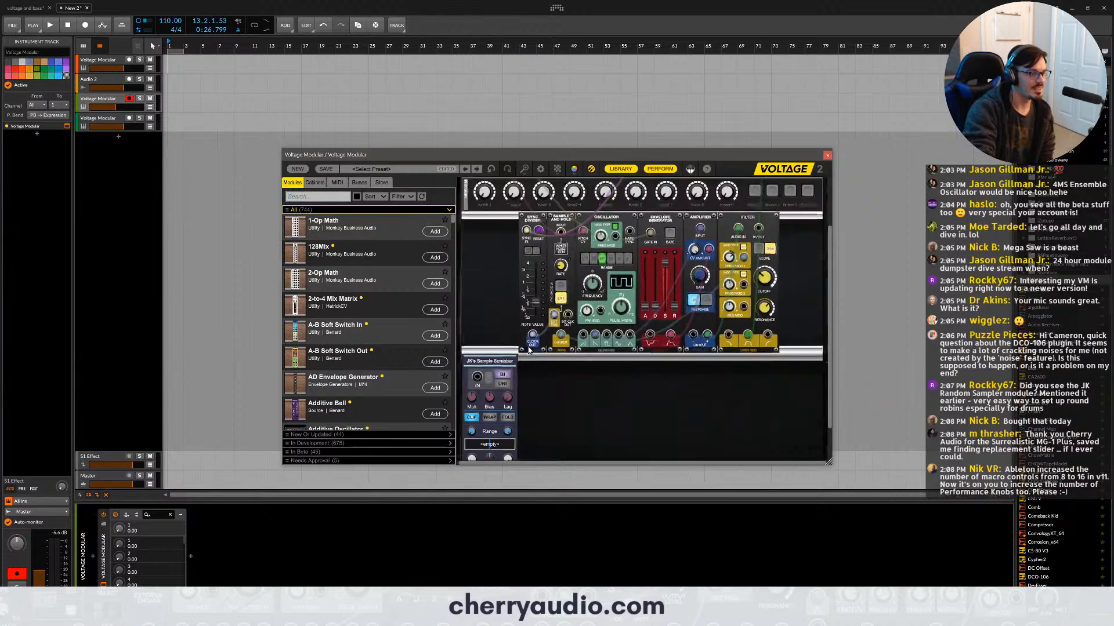
{"action": "scroll", "coordinate": [528, 347], "scroll_direction": "down", "scroll_amount": 3}
{"action": "left_click_drag", "start_coordinate": [492, 286], "coordinate": [576, 307]}
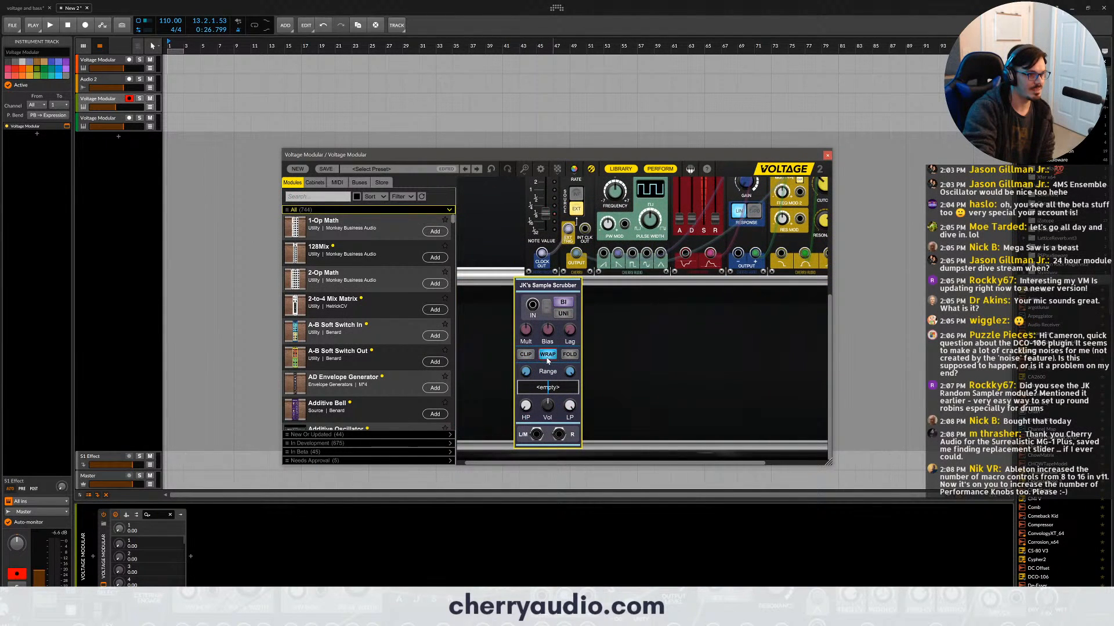
{"action": "left_click", "coordinate": [570, 355]}
{"action": "left_click", "coordinate": [527, 354]}
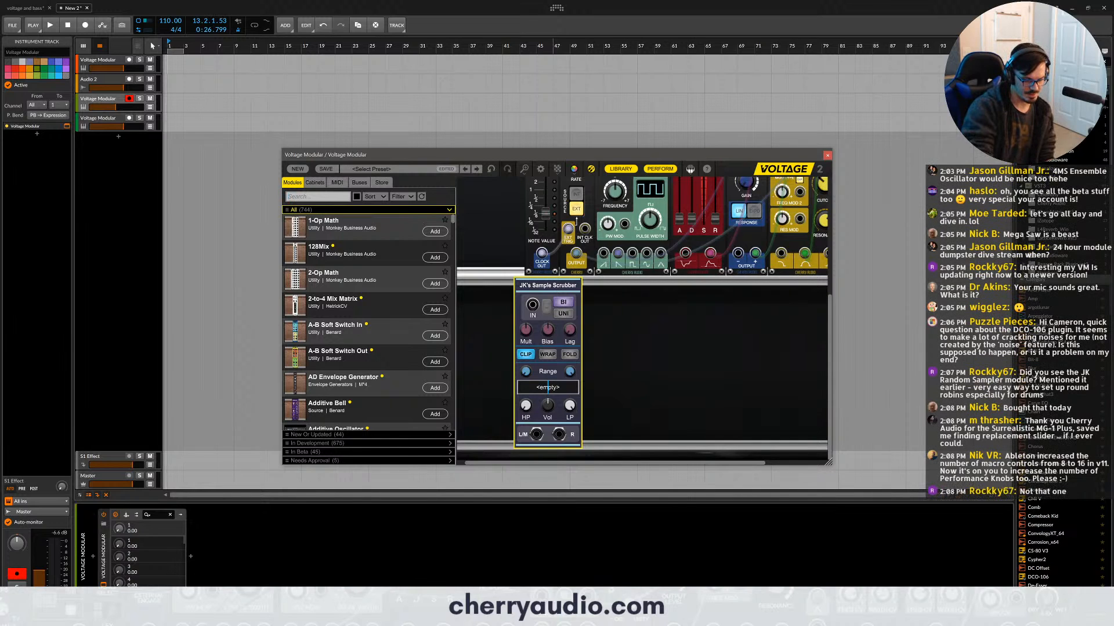
- Search the module library for "random sampl", clear the search, and remove JK's Sample Scrubber from the row
{"action": "type", "text": "random sampl"}
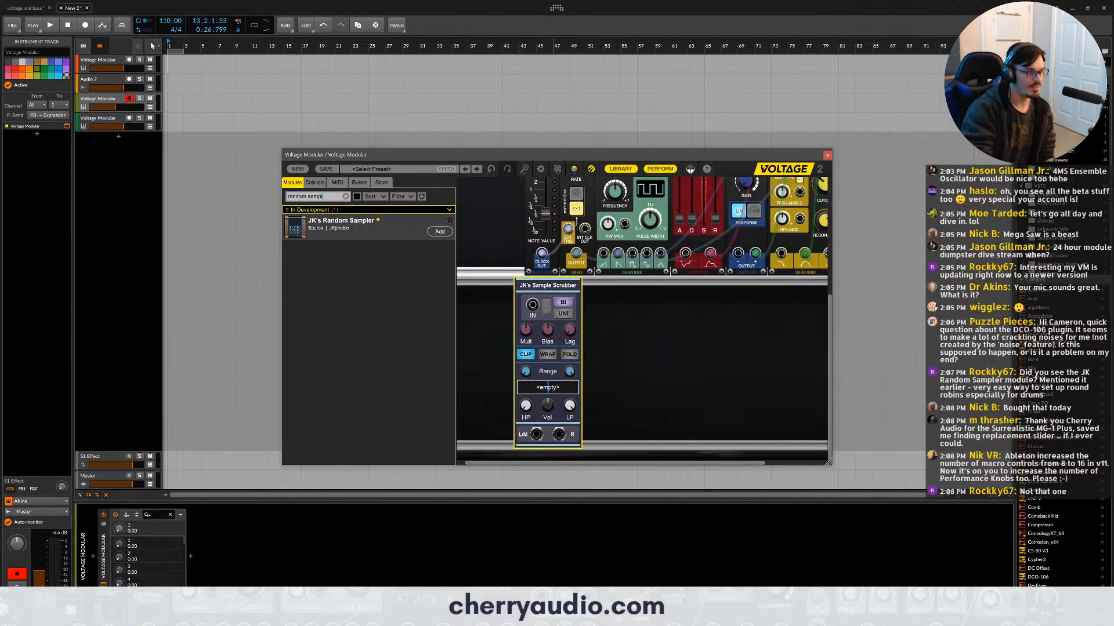
{"action": "left_click_drag", "start_coordinate": [359, 231], "coordinate": [406, 218]}
{"action": "left_click", "coordinate": [346, 196]}
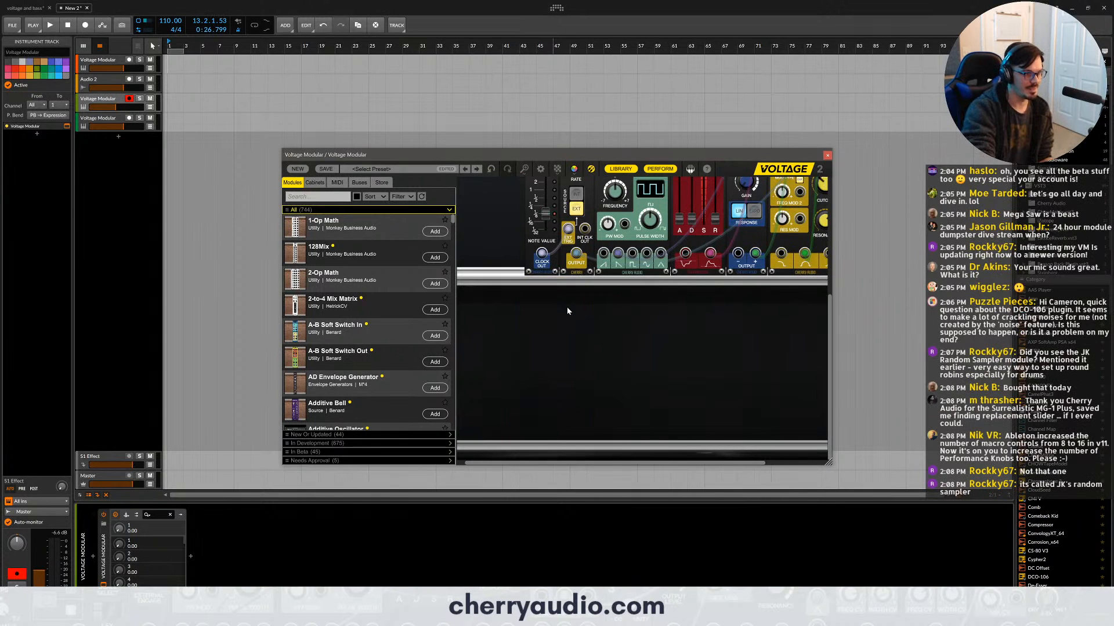
{"action": "scroll", "coordinate": [566, 307], "scroll_direction": "down", "scroll_amount": 1}
{"action": "scroll", "coordinate": [566, 307], "scroll_direction": "down", "scroll_amount": 1}
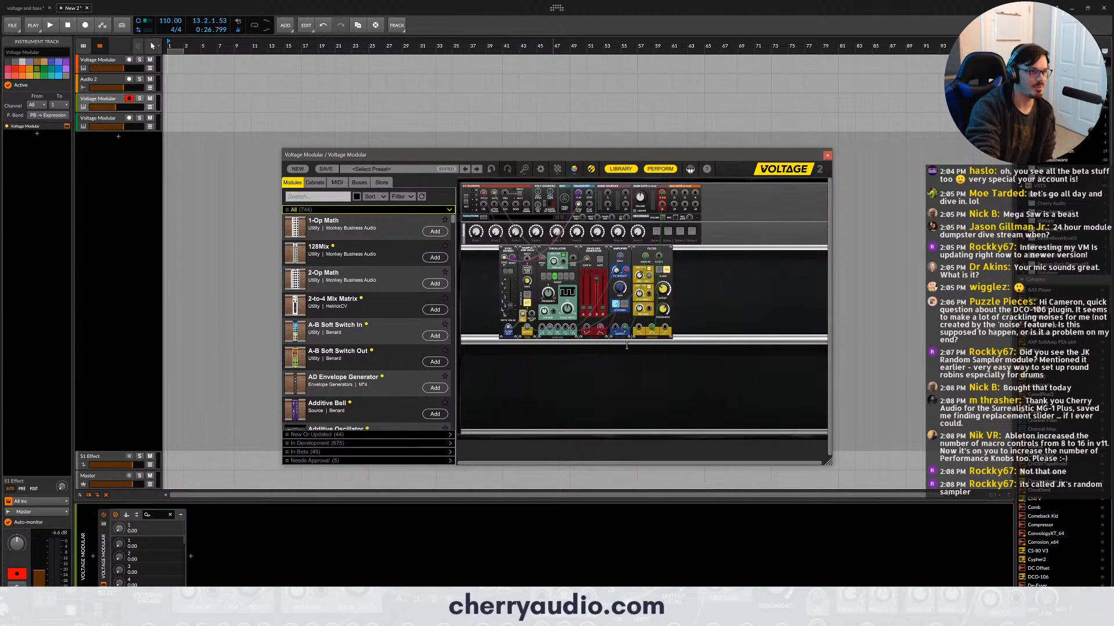
{"action": "scroll", "coordinate": [642, 300], "scroll_direction": "up", "scroll_amount": 3}
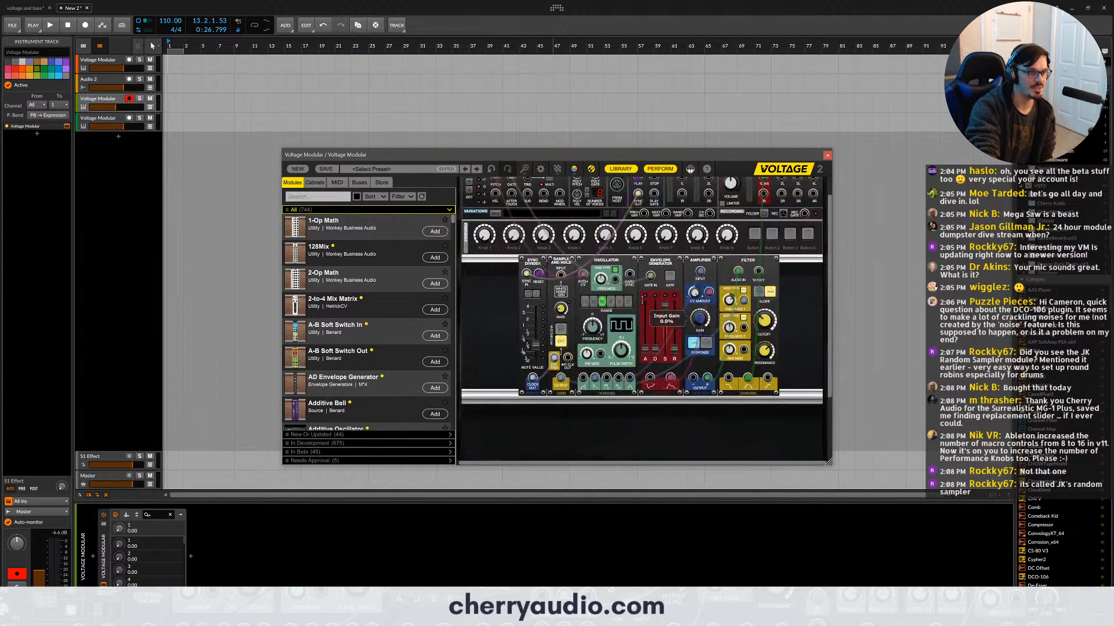
{"action": "scroll", "coordinate": [643, 300], "scroll_direction": "down", "scroll_amount": 2}
{"action": "scroll", "coordinate": [642, 299], "scroll_direction": "down", "scroll_amount": 1}
{"action": "scroll", "coordinate": [642, 300], "scroll_direction": "down", "scroll_amount": 1}
{"action": "scroll", "coordinate": [642, 300], "scroll_direction": "up", "scroll_amount": 3}
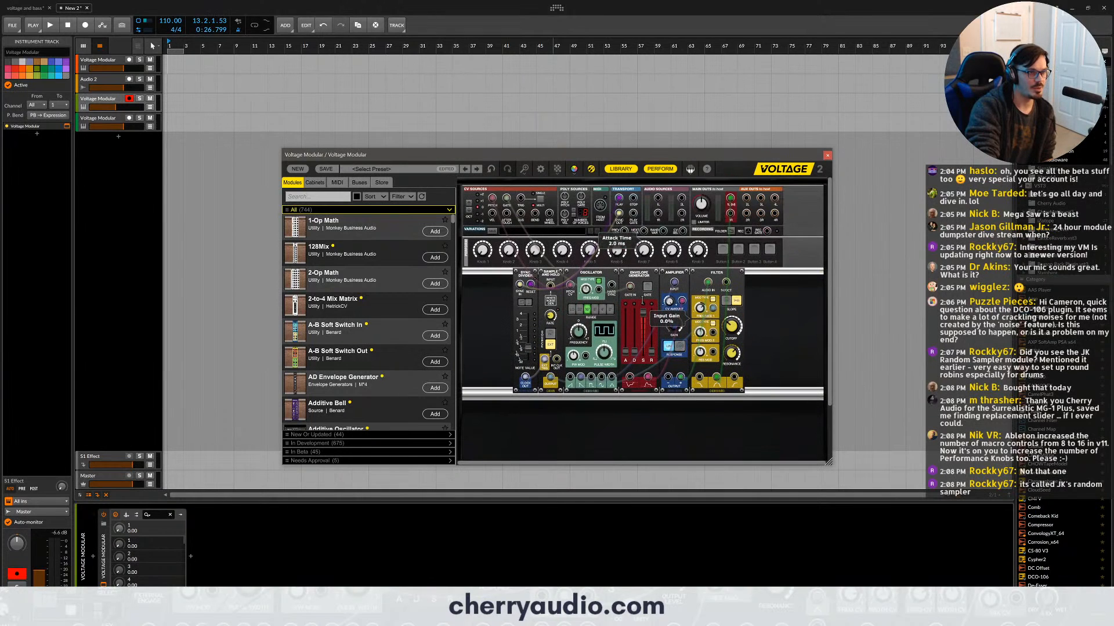
{"action": "scroll", "coordinate": [642, 300], "scroll_direction": "down", "scroll_amount": 1}
{"action": "scroll", "coordinate": [642, 300], "scroll_direction": "down", "scroll_amount": 1}
- Browse the full module library from the A entries to the Constrained Duffing Map
{"action": "scroll", "coordinate": [388, 308], "scroll_direction": "down", "scroll_amount": 3}
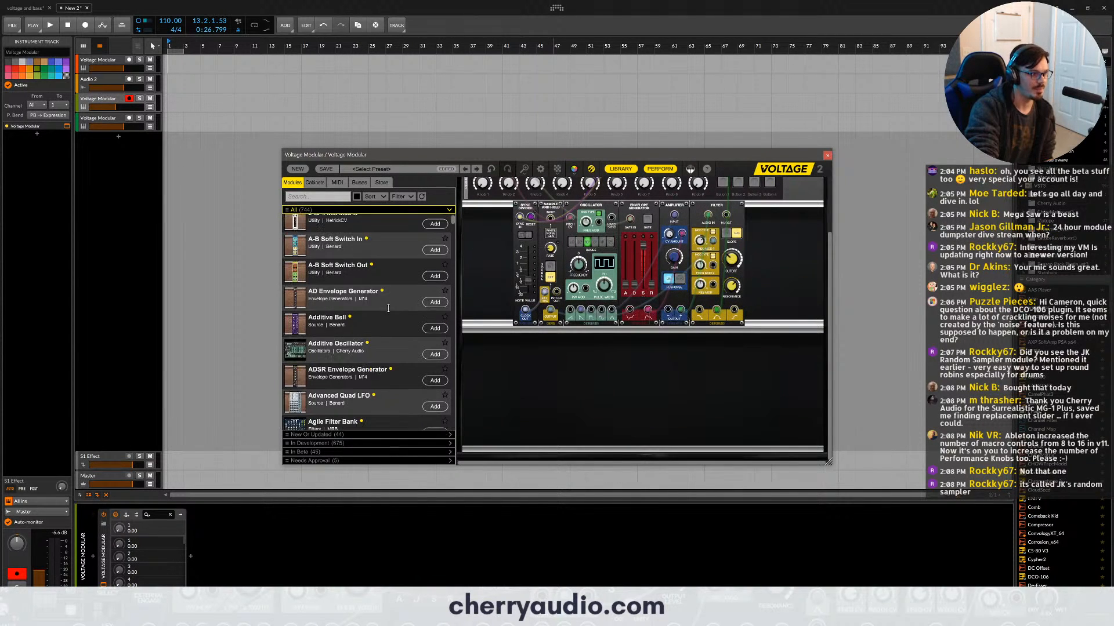
{"action": "scroll", "coordinate": [388, 308], "scroll_direction": "down", "scroll_amount": 4}
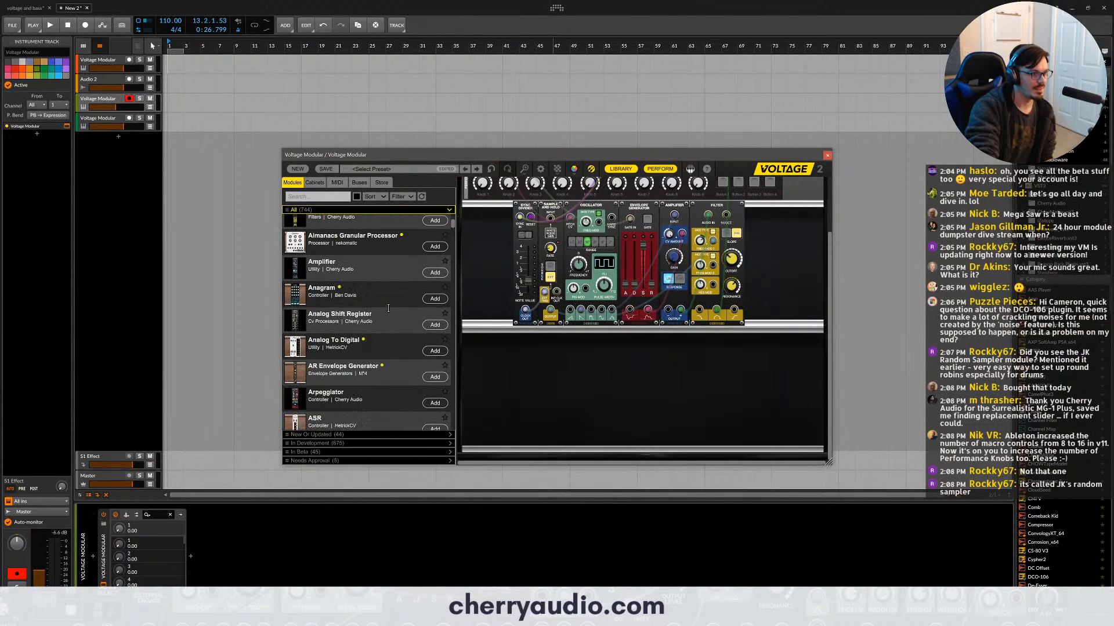
{"action": "scroll", "coordinate": [388, 308], "scroll_direction": "down", "scroll_amount": 10}
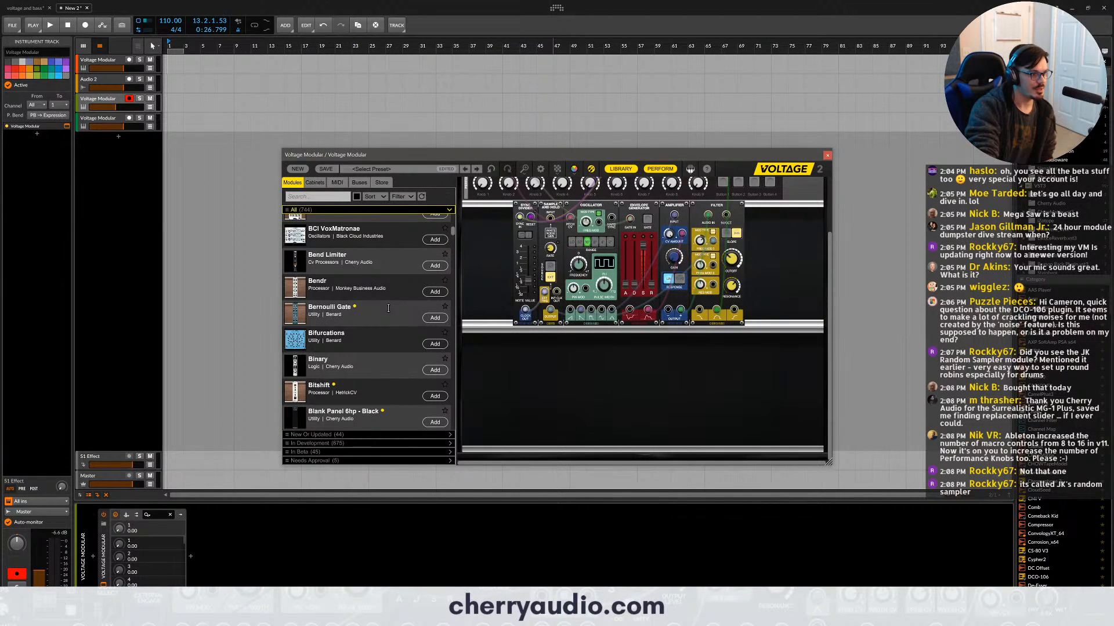
{"action": "scroll", "coordinate": [388, 308], "scroll_direction": "down", "scroll_amount": 10}
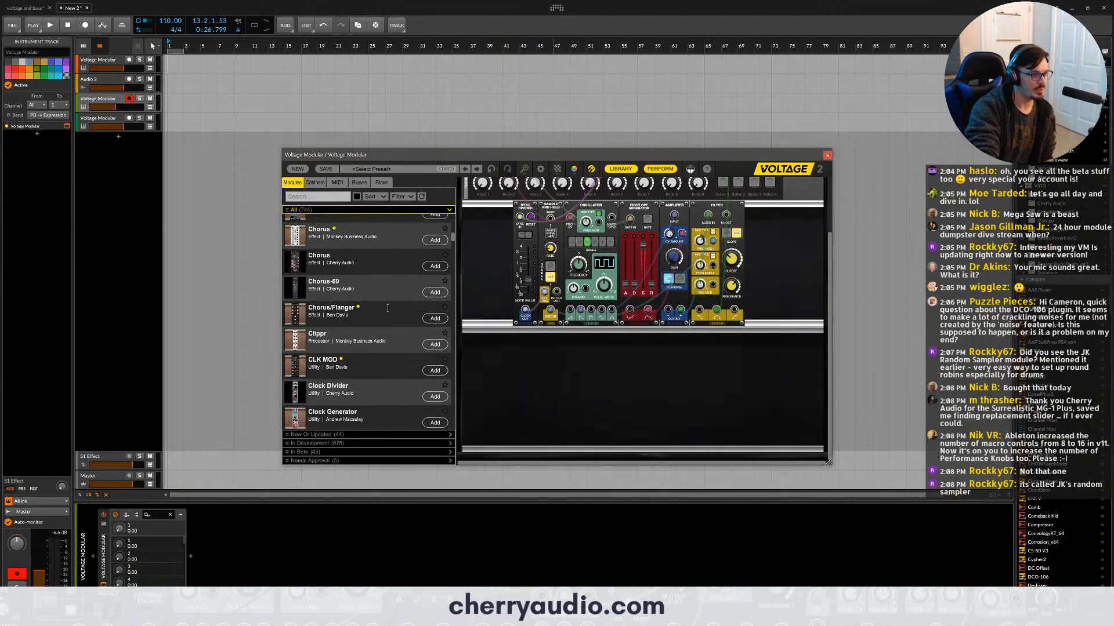
{"action": "scroll", "coordinate": [387, 308], "scroll_direction": "down", "scroll_amount": 3}
{"action": "scroll", "coordinate": [370, 304], "scroll_direction": "down", "scroll_amount": 6}
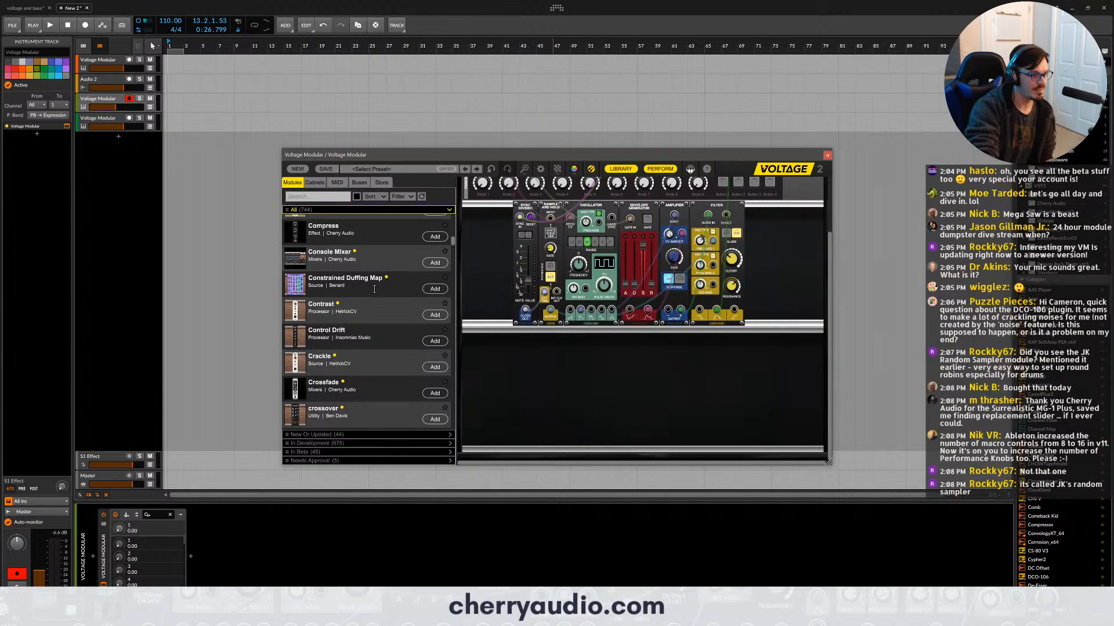
{"action": "scroll", "coordinate": [374, 289], "scroll_direction": "up", "scroll_amount": 3}
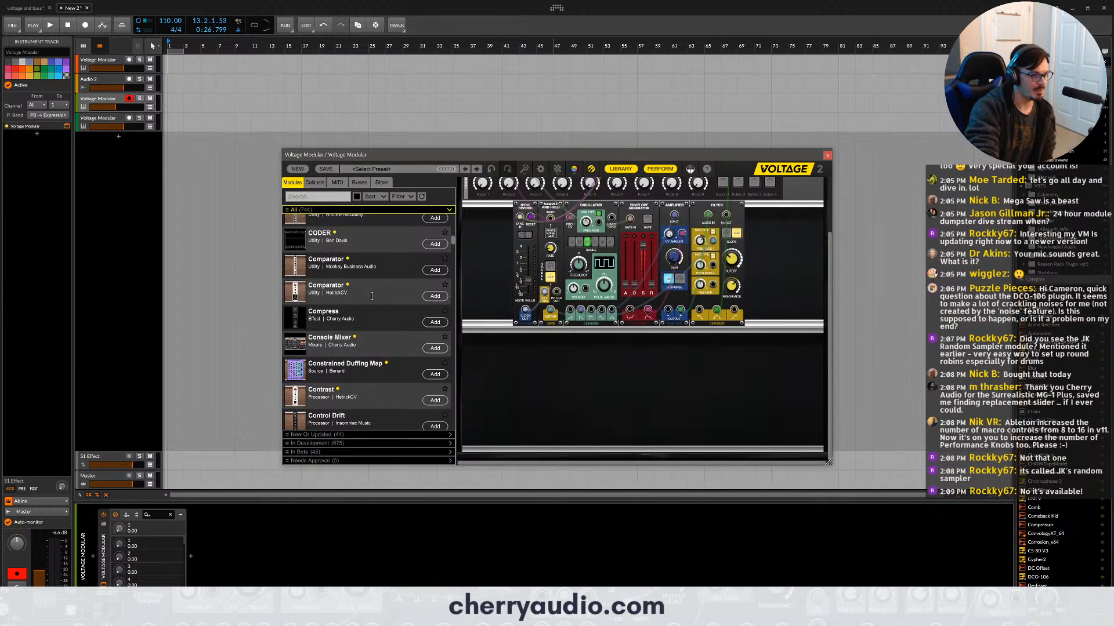
- Add the Constrained Duffing Map module to the row below the patch, look over its controls, and delete it
{"action": "mouse_move", "coordinate": [415, 375]}
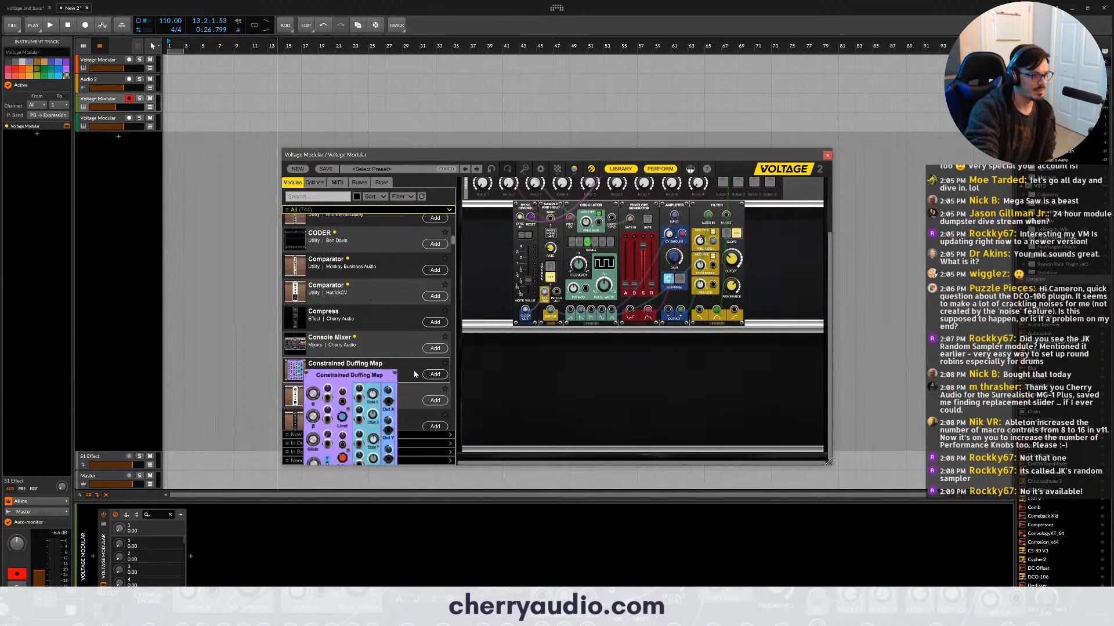
{"action": "left_click_drag", "start_coordinate": [415, 374], "coordinate": [548, 376]}
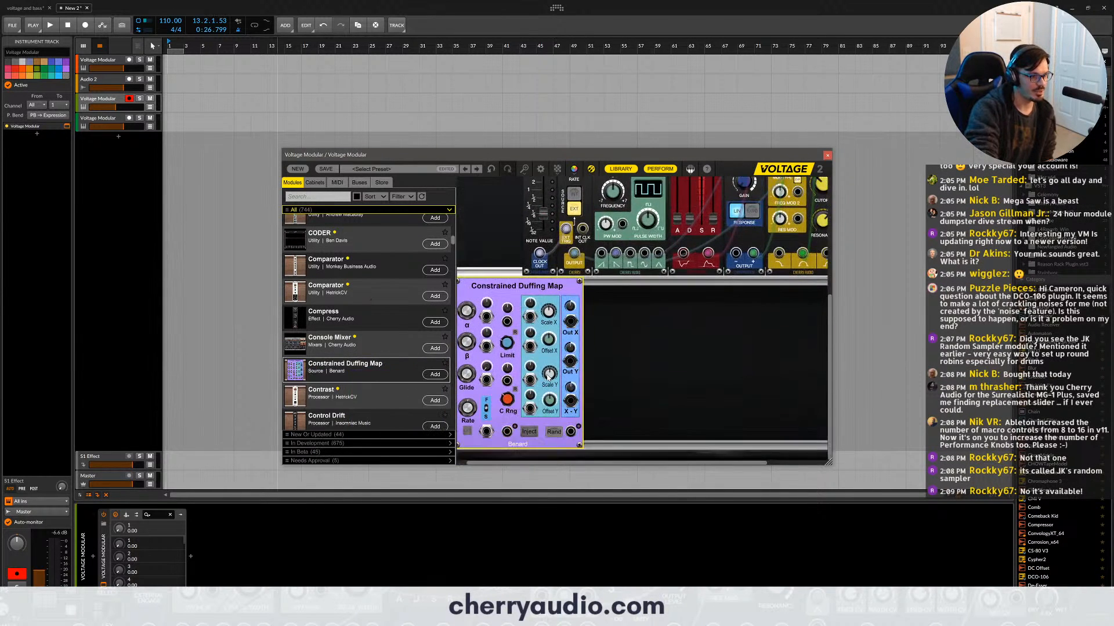
{"action": "left_click_drag", "start_coordinate": [492, 306], "coordinate": [525, 297]}
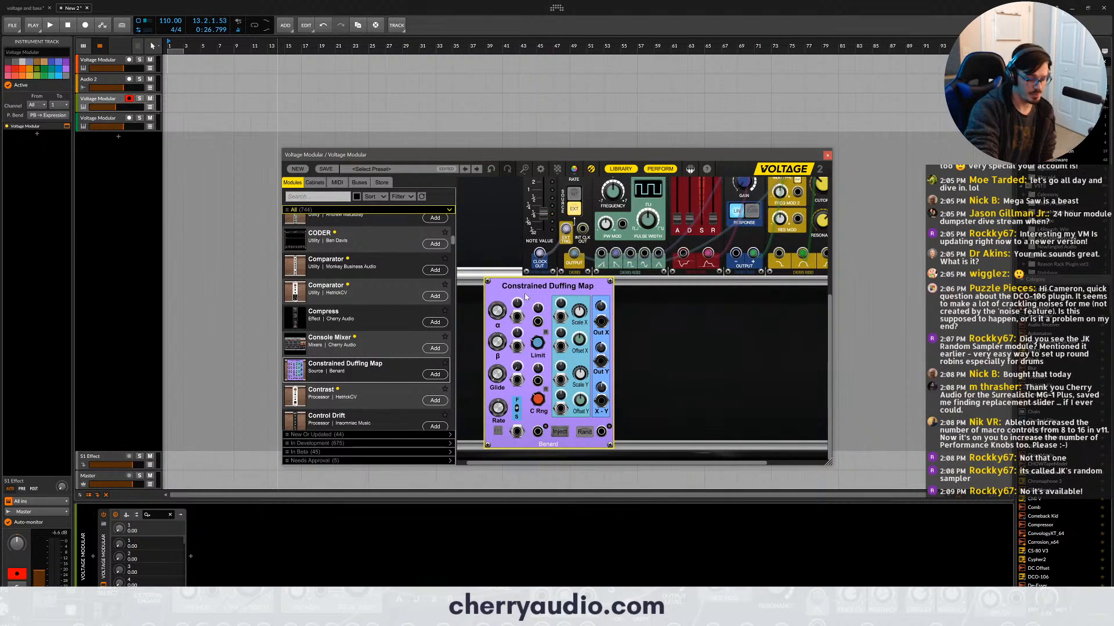
{"action": "key", "text": "Delete"}
- Browse the module library onward past the CV and Digi entries to the Filter modules
{"action": "scroll", "coordinate": [350, 291], "scroll_direction": "down", "scroll_amount": 5}
{"action": "scroll", "coordinate": [351, 295], "scroll_direction": "down", "scroll_amount": 5}
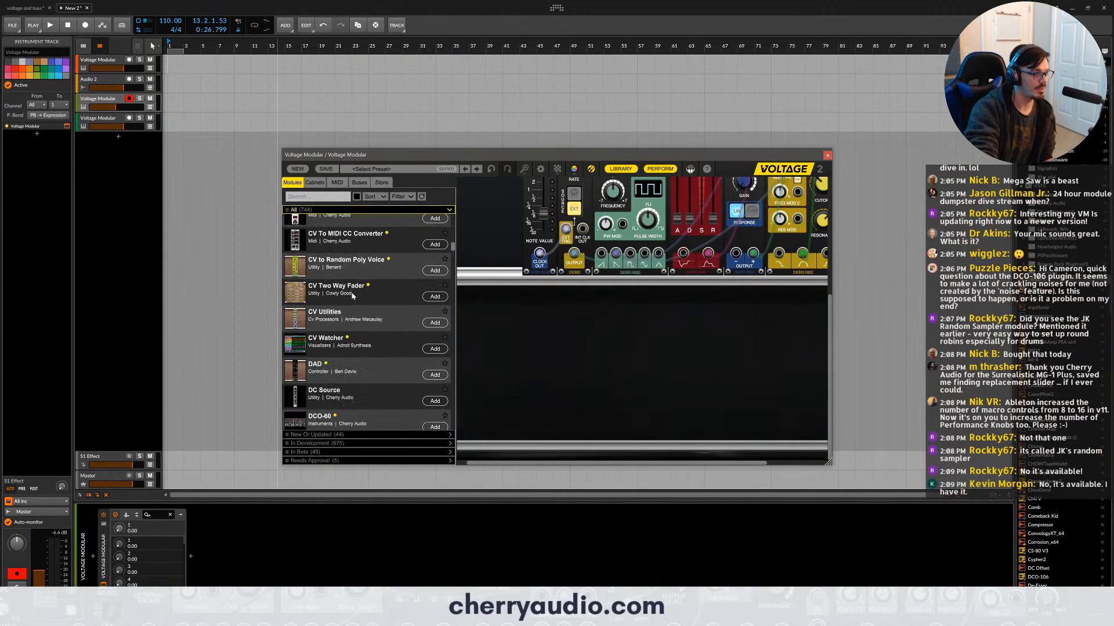
{"action": "left_click_drag", "start_coordinate": [355, 272], "coordinate": [382, 270]}
{"action": "scroll", "coordinate": [374, 280], "scroll_direction": "down", "scroll_amount": 5}
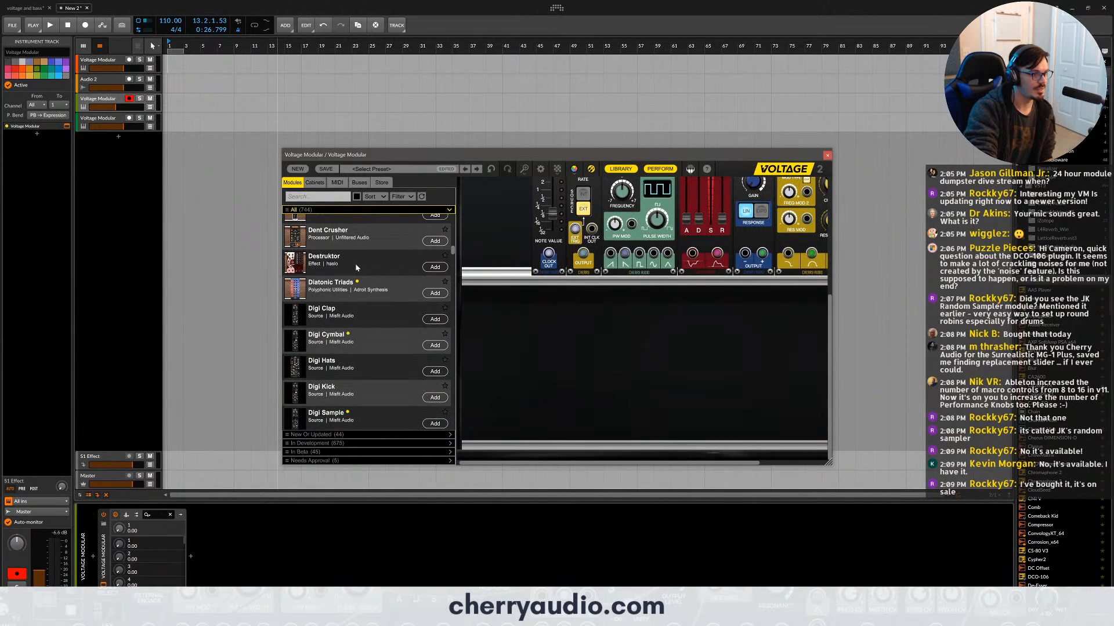
{"action": "scroll", "coordinate": [355, 264], "scroll_direction": "down", "scroll_amount": 5}
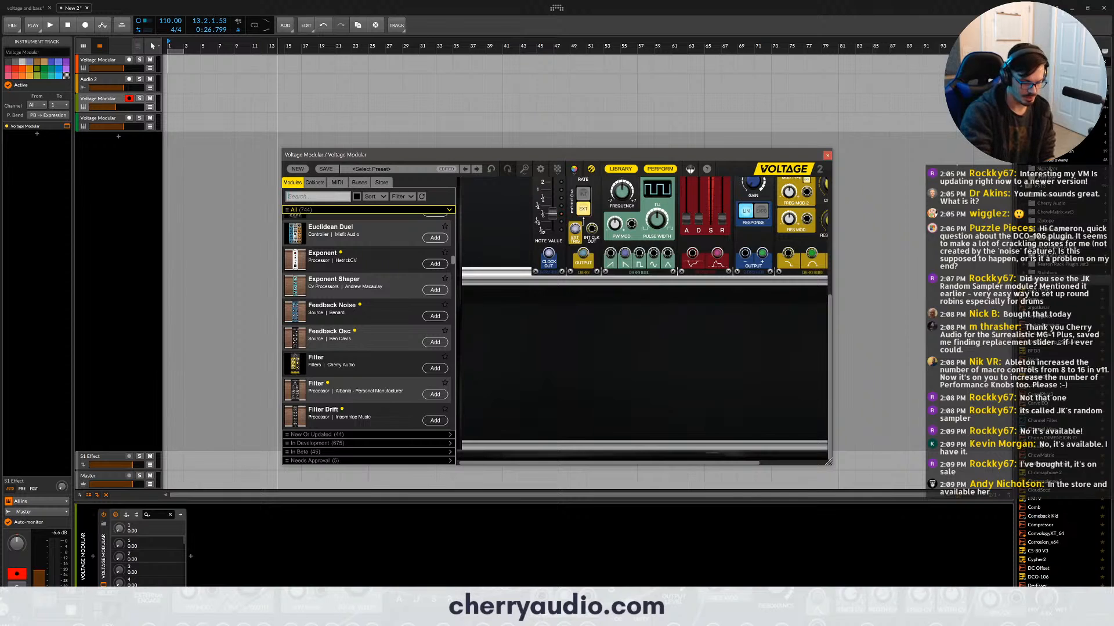
- Search the library for "random sam", place JK's Random Sampler in the row below the patch, and clear the search
{"action": "type", "text": "random"}
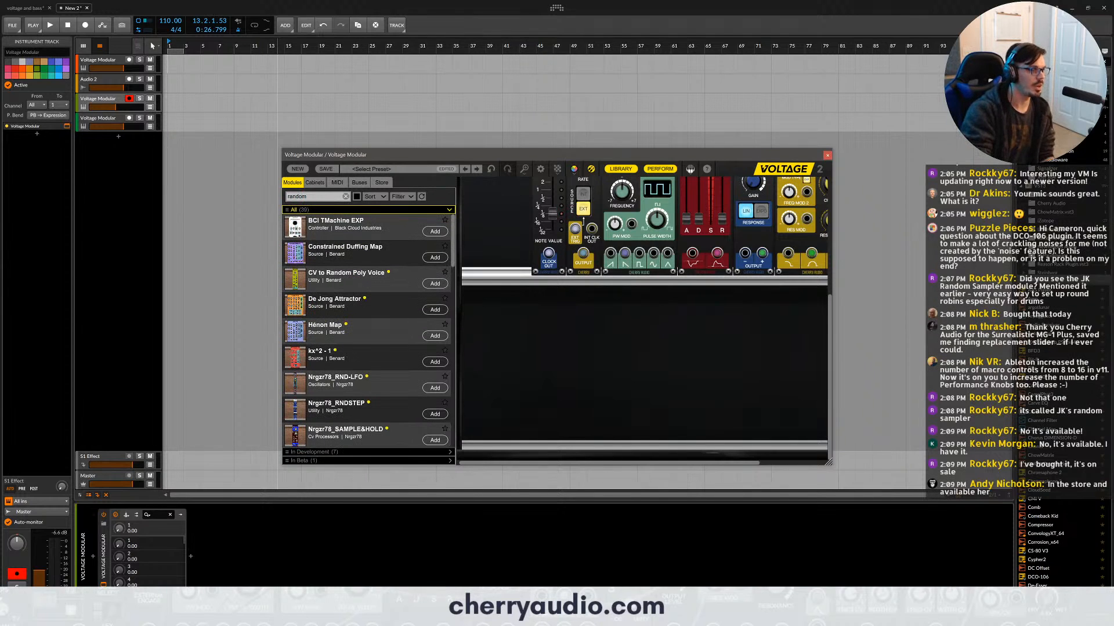
{"action": "type", "text": " sam"}
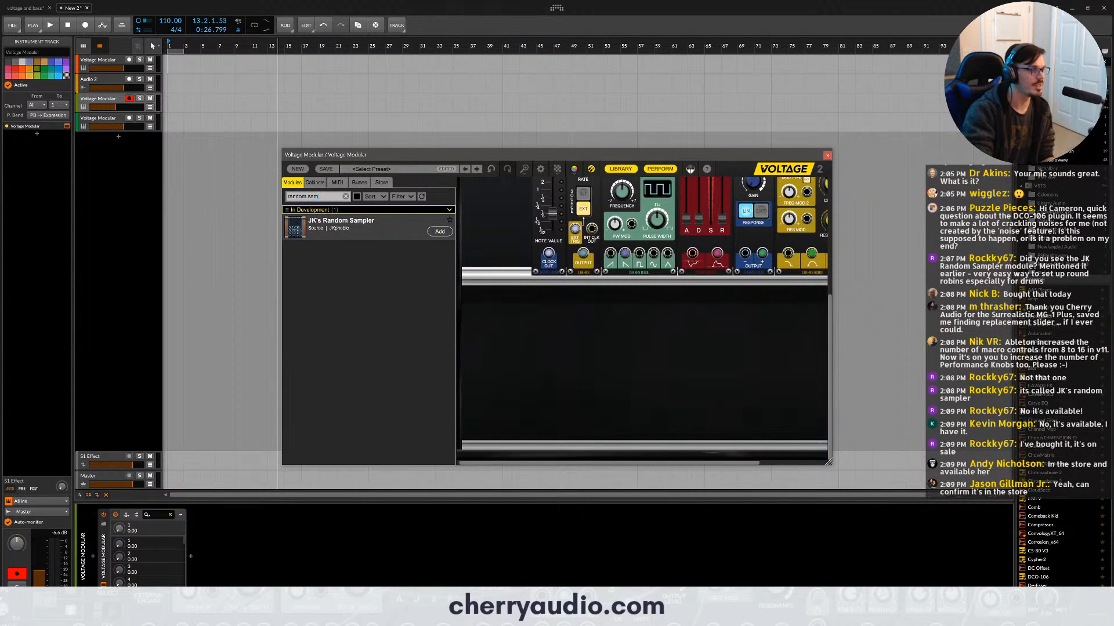
{"action": "left_click_drag", "start_coordinate": [414, 224], "coordinate": [474, 277]}
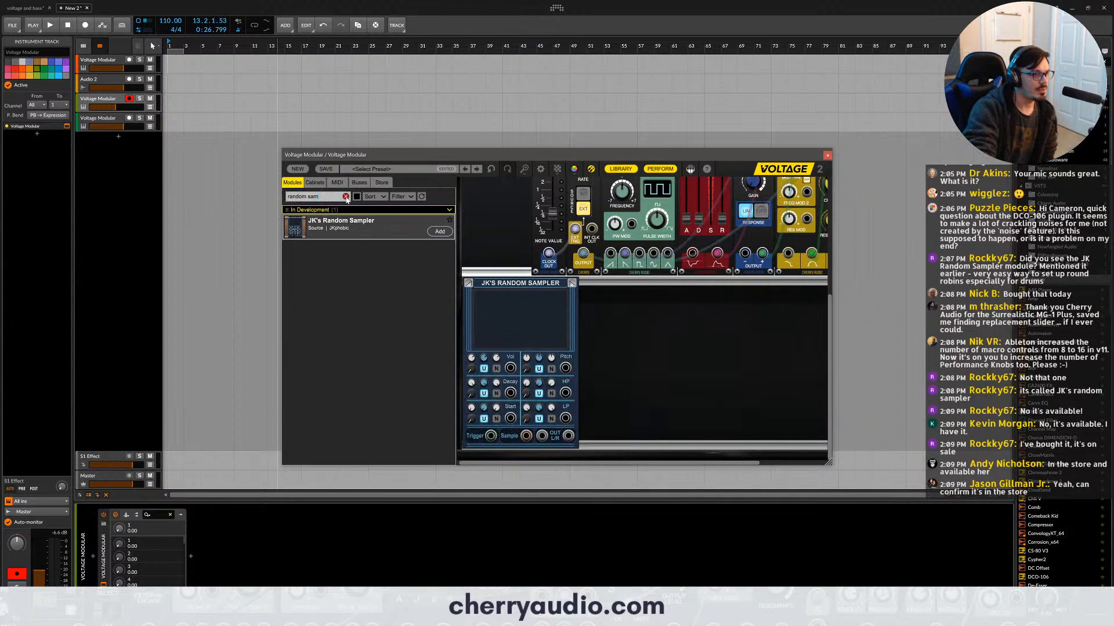
{"action": "left_click", "coordinate": [345, 197]}
{"action": "left_click_drag", "start_coordinate": [477, 283], "coordinate": [486, 289]}
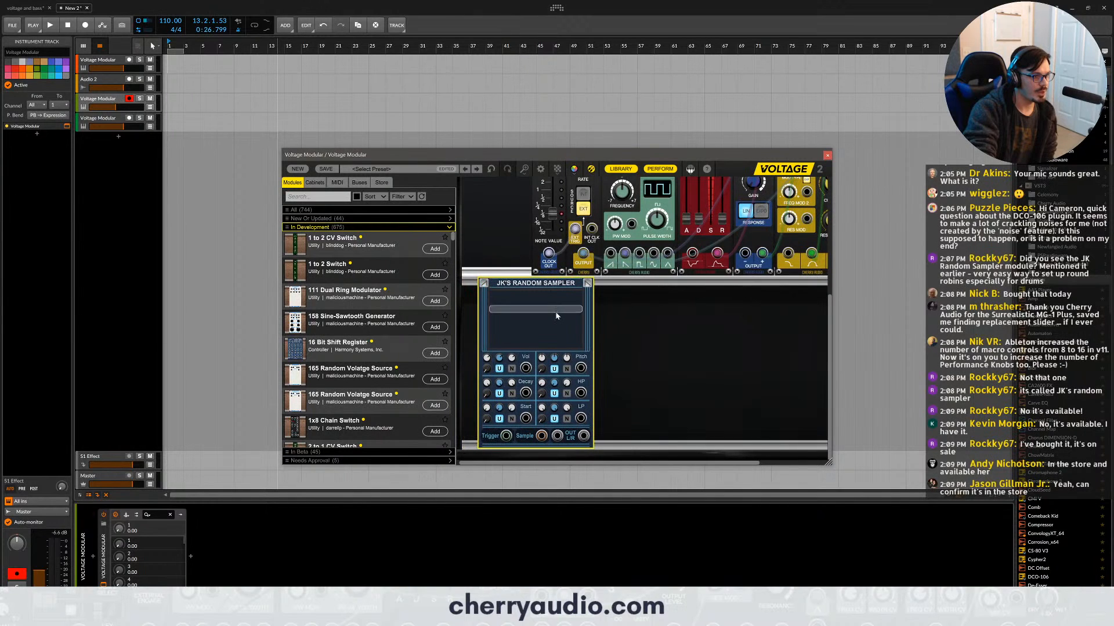
- Find the hat samples of the VT - 808 Sessions pack in the DAW's sample browser
{"action": "left_click", "coordinate": [546, 325]}
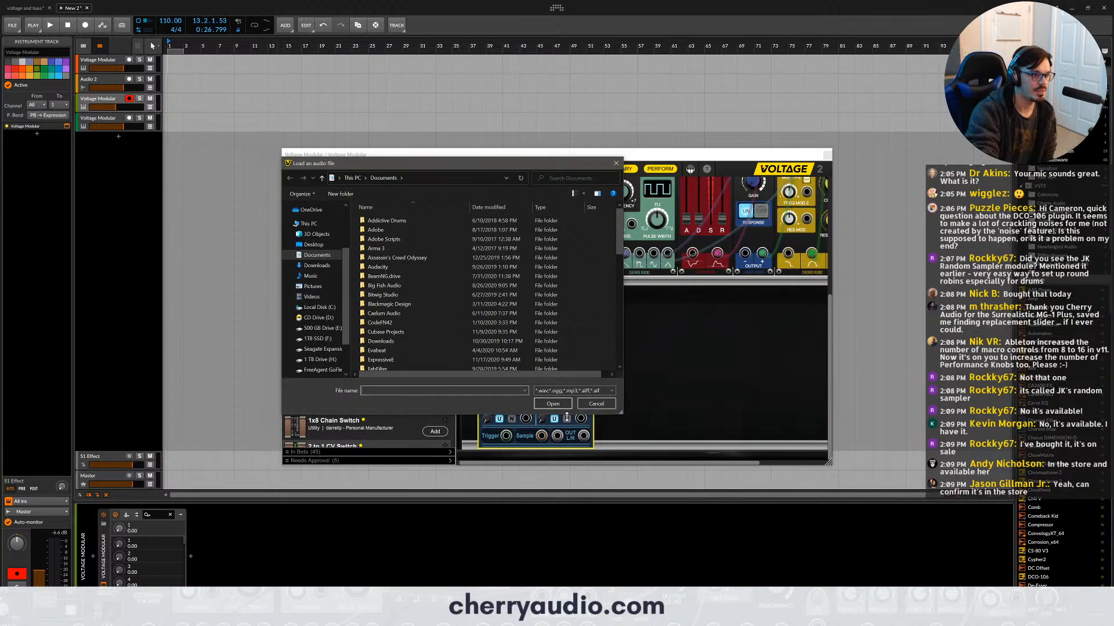
{"action": "left_click", "coordinate": [596, 403]}
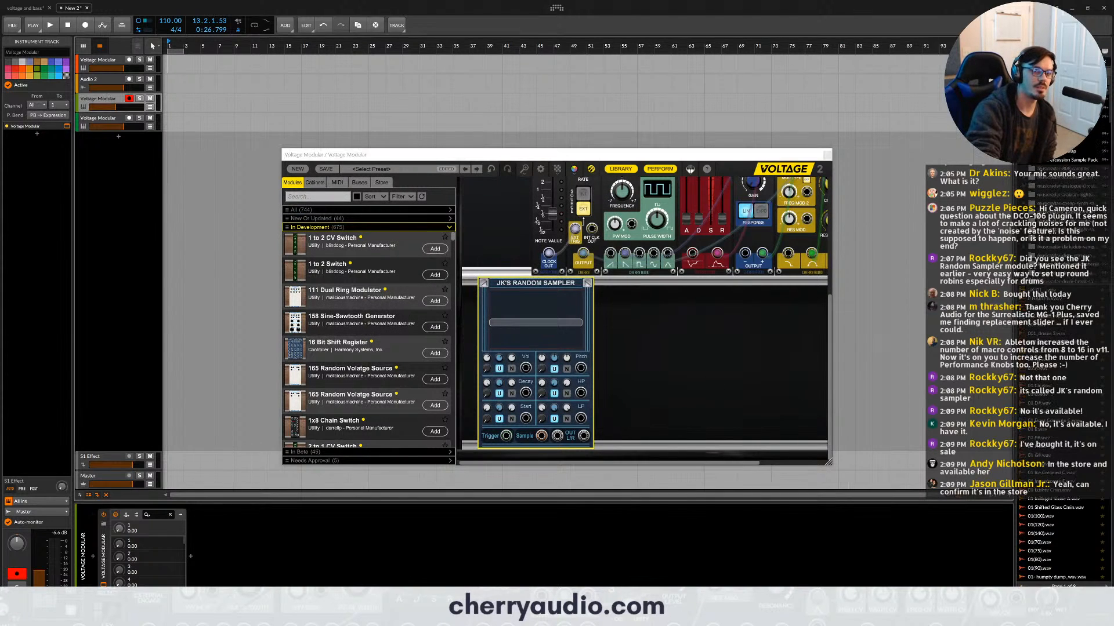
{"action": "left_click", "coordinate": [1053, 184]}
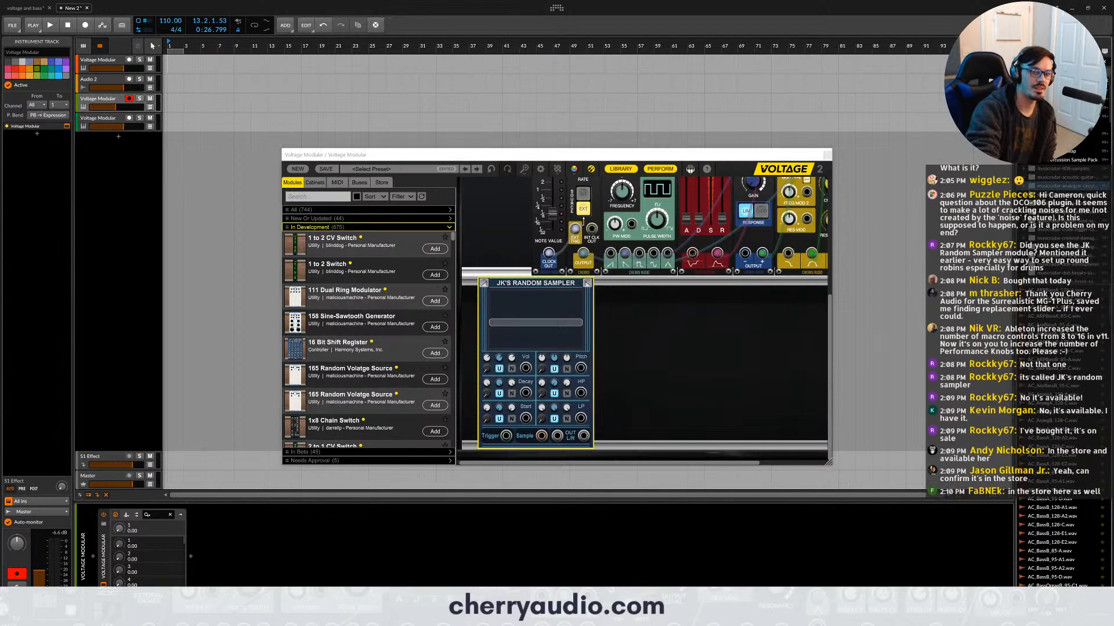
{"action": "scroll", "coordinate": [1044, 232], "scroll_direction": "down", "scroll_amount": 10}
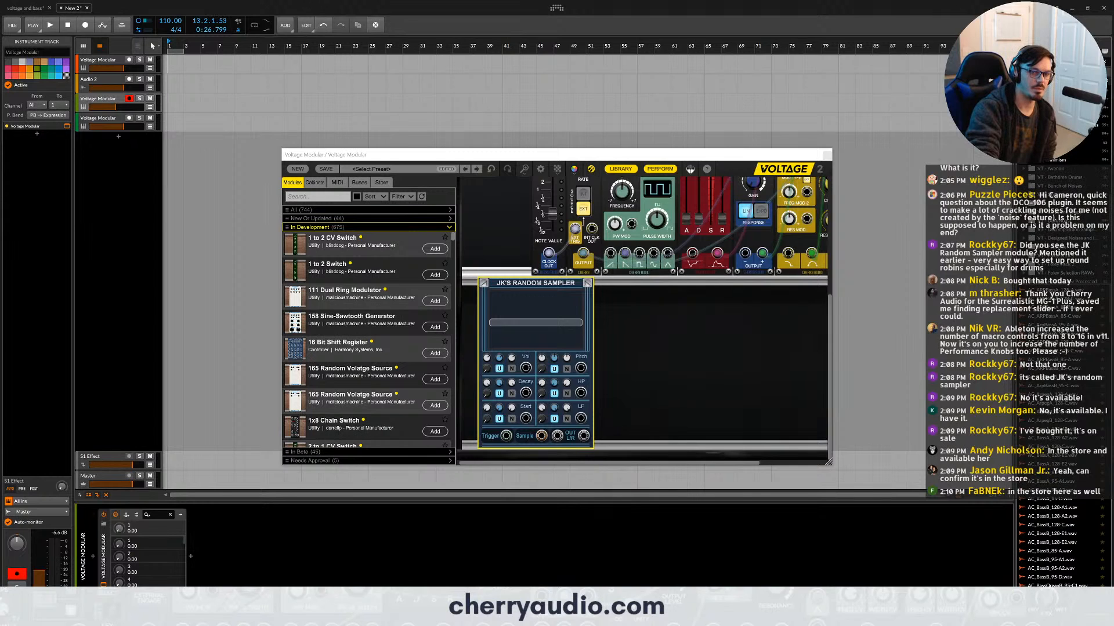
{"action": "left_click", "coordinate": [1053, 143]}
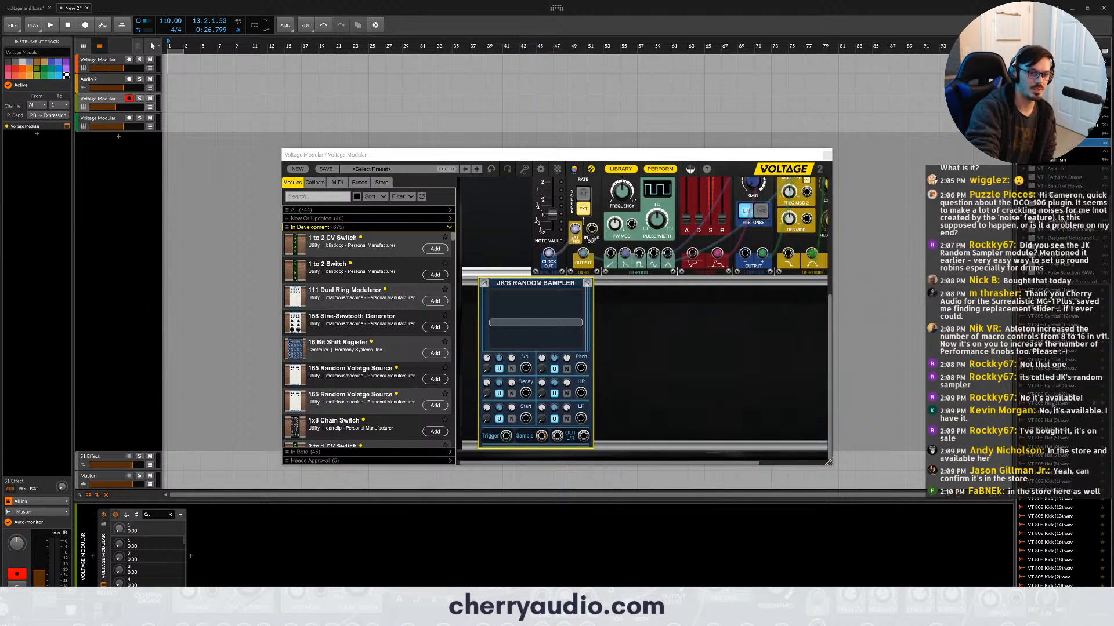
{"action": "left_click", "coordinate": [1052, 403]}
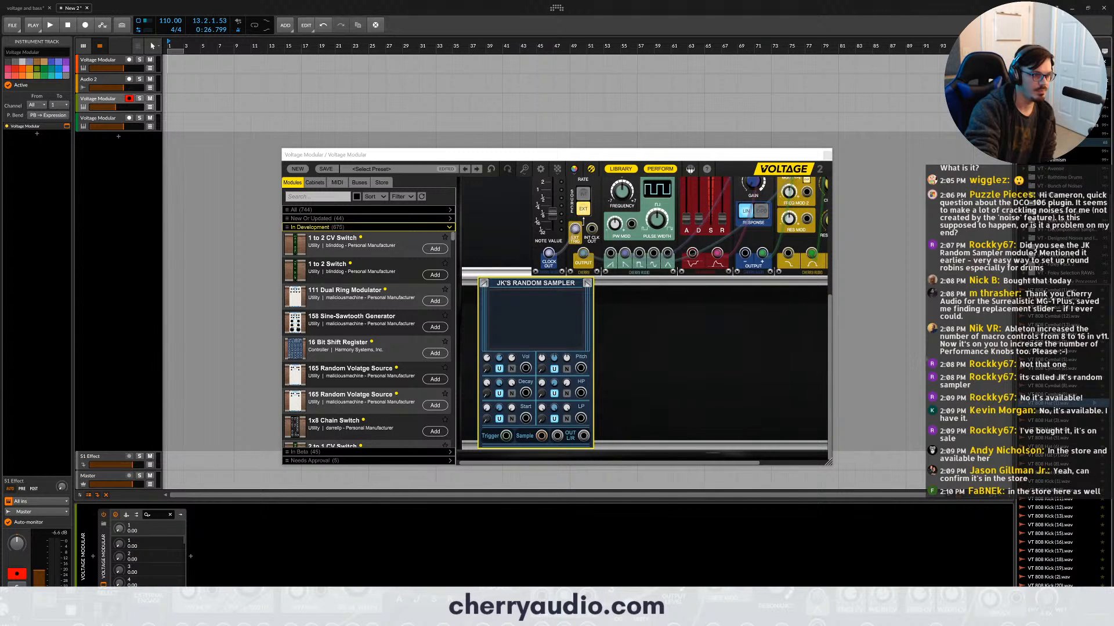
- Load VT 808 Hat (1), (2), (3), (4), (7) and (9) from the sample browser into JK's Random Sampler
{"action": "left_click_drag", "start_coordinate": [1046, 404], "coordinate": [548, 317]}
{"action": "left_click", "coordinate": [547, 319]}
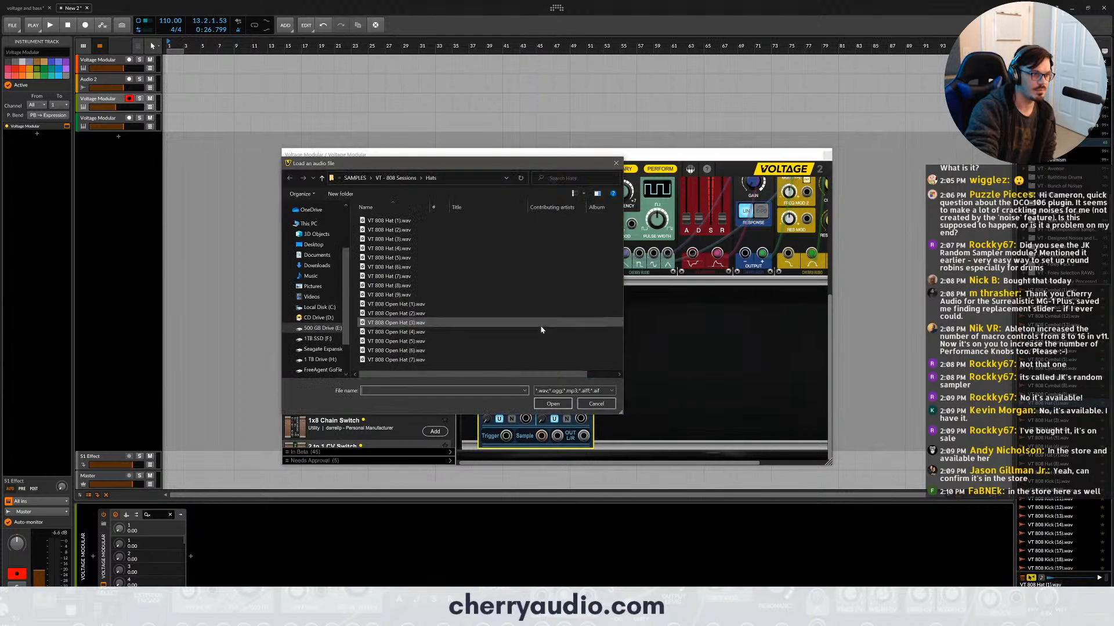
{"action": "left_click", "coordinate": [598, 404]}
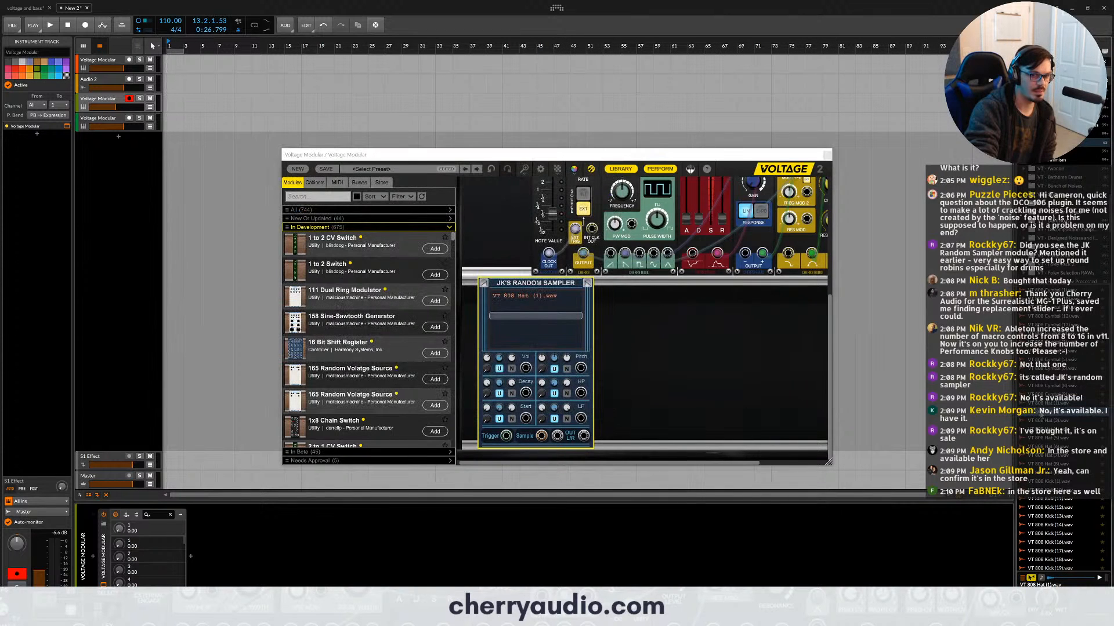
{"action": "left_click_drag", "start_coordinate": [618, 367], "coordinate": [546, 328]}
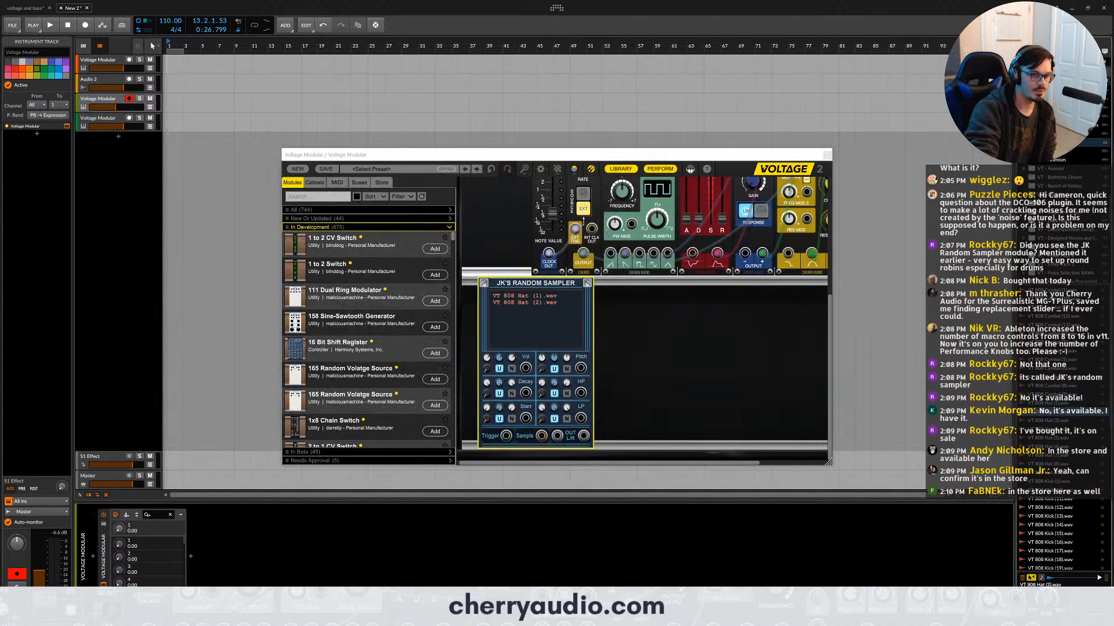
{"action": "left_click_drag", "start_coordinate": [1032, 421], "coordinate": [560, 339]}
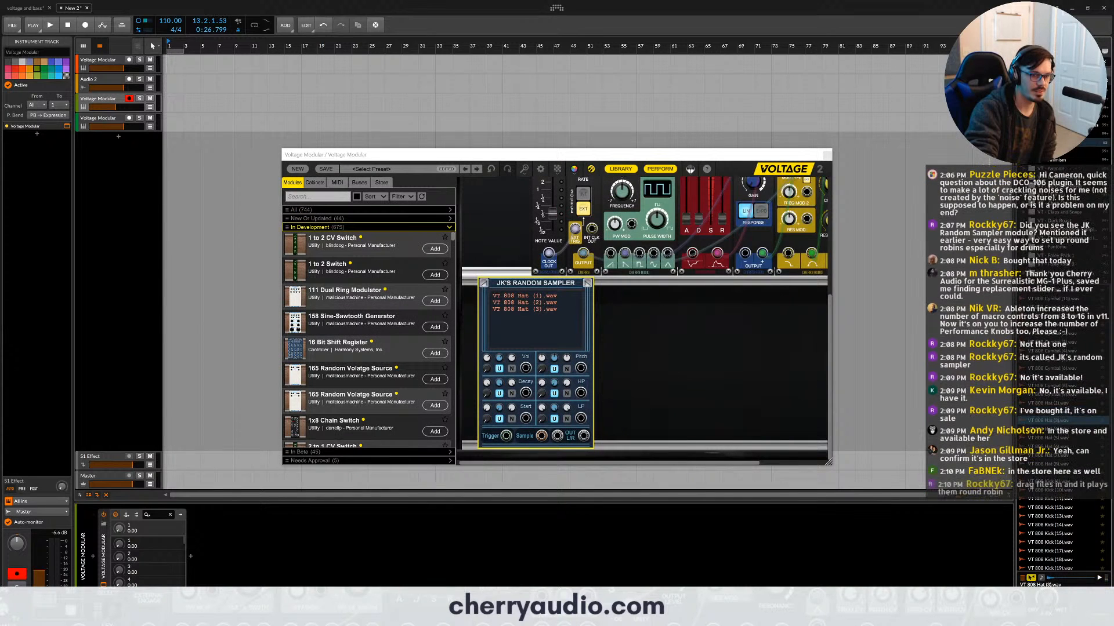
{"action": "left_click_drag", "start_coordinate": [1038, 429], "coordinate": [558, 336]}
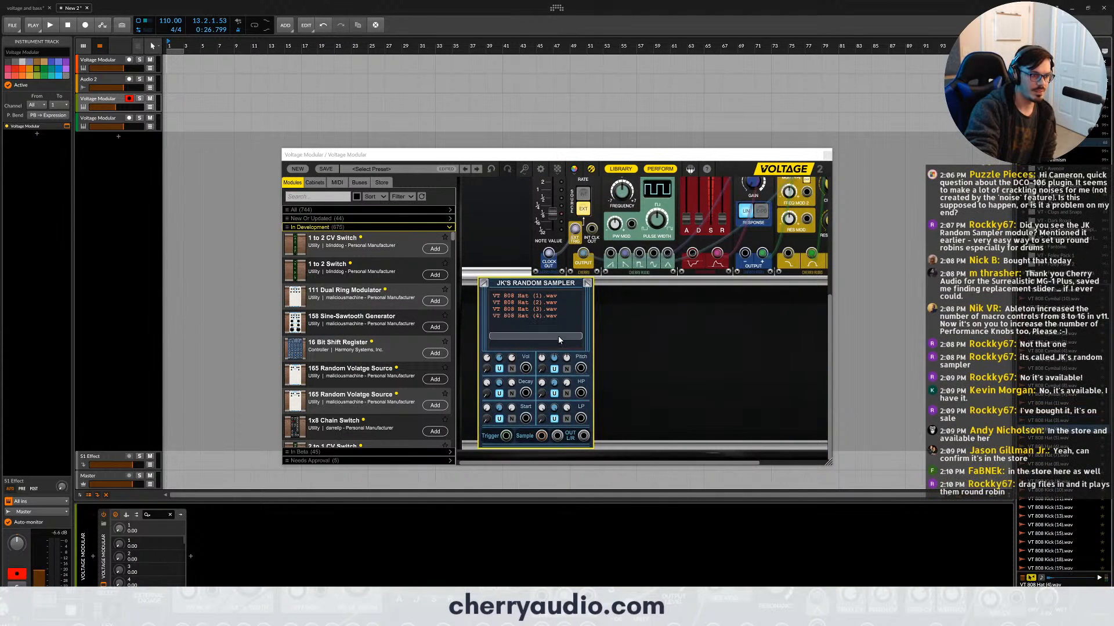
{"action": "left_click_drag", "start_coordinate": [1039, 456], "coordinate": [566, 333]}
{"action": "left_click_drag", "start_coordinate": [1038, 473], "coordinate": [520, 336]}
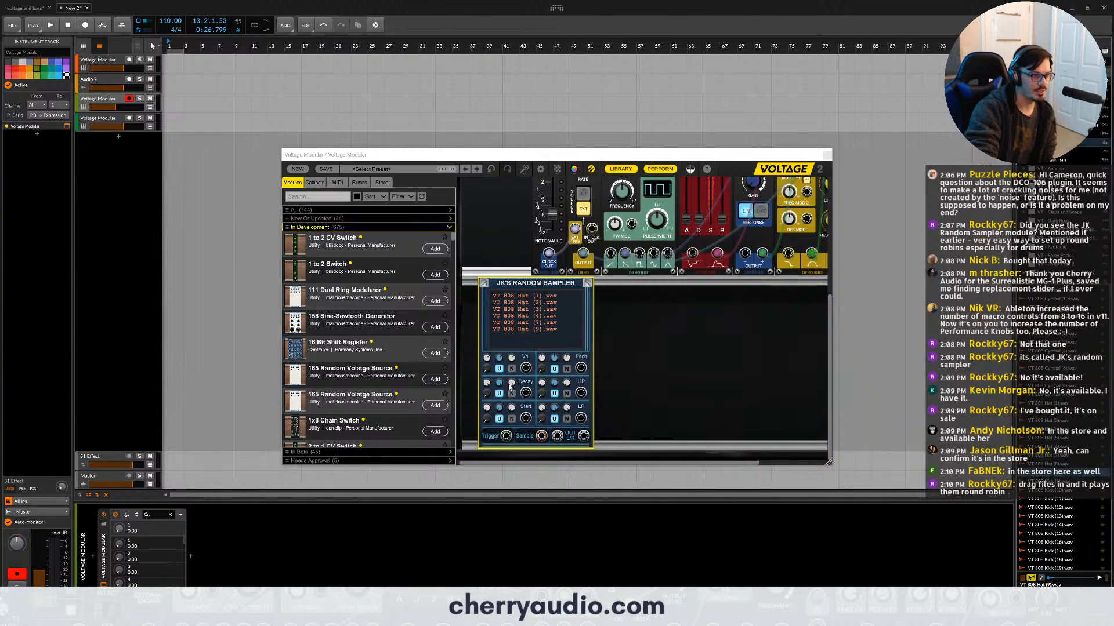
- Patch the CV Sources trigger jack to JK's Random Sampler's Trigger input and its left output to the main outs
{"action": "left_click_drag", "start_coordinate": [507, 436], "coordinate": [496, 249]}
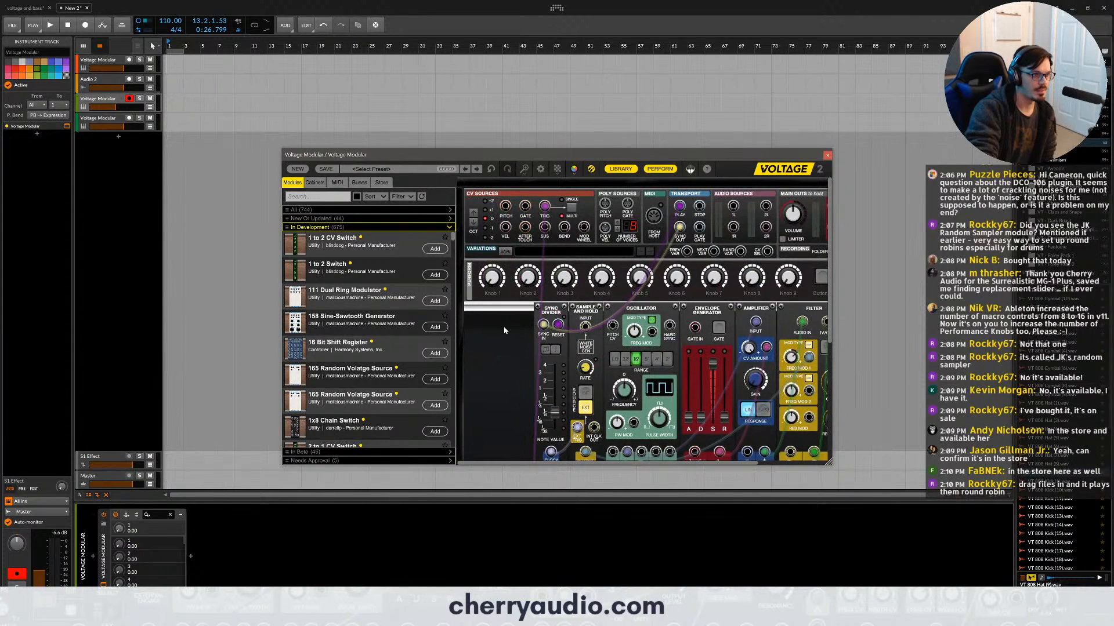
{"action": "scroll", "coordinate": [599, 446], "scroll_direction": "down", "scroll_amount": 3}
{"action": "left_click_drag", "start_coordinate": [585, 435], "coordinate": [744, 207]}
{"action": "scroll", "coordinate": [623, 280], "scroll_direction": "down", "scroll_amount": 3}
{"action": "scroll", "coordinate": [622, 280], "scroll_direction": "down", "scroll_amount": 1}
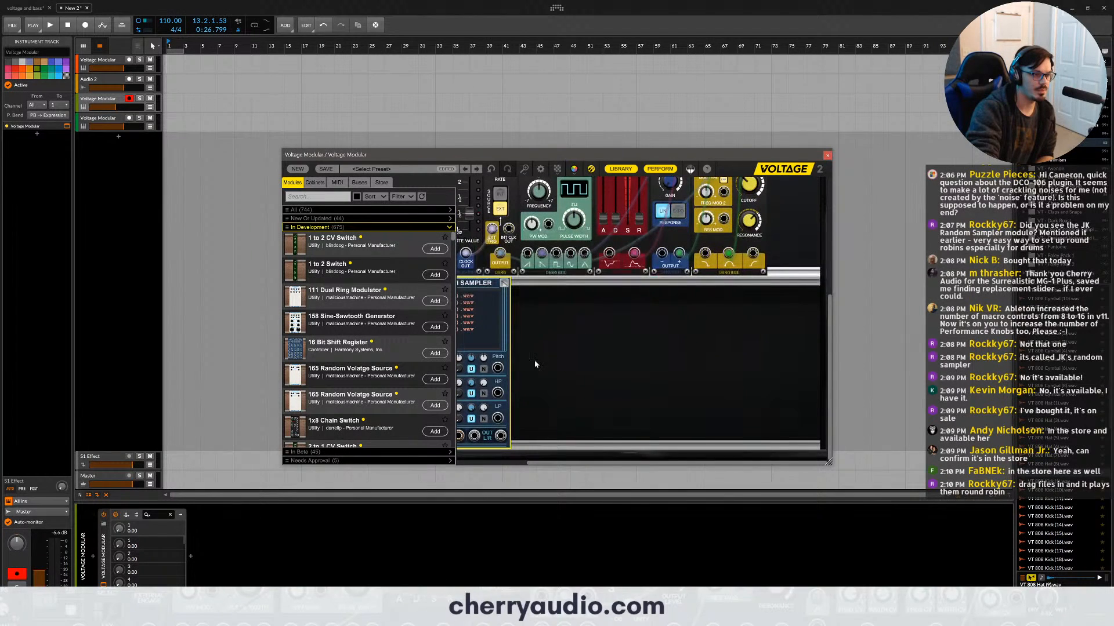
{"action": "left_click_drag", "start_coordinate": [472, 442], "coordinate": [747, 206]}
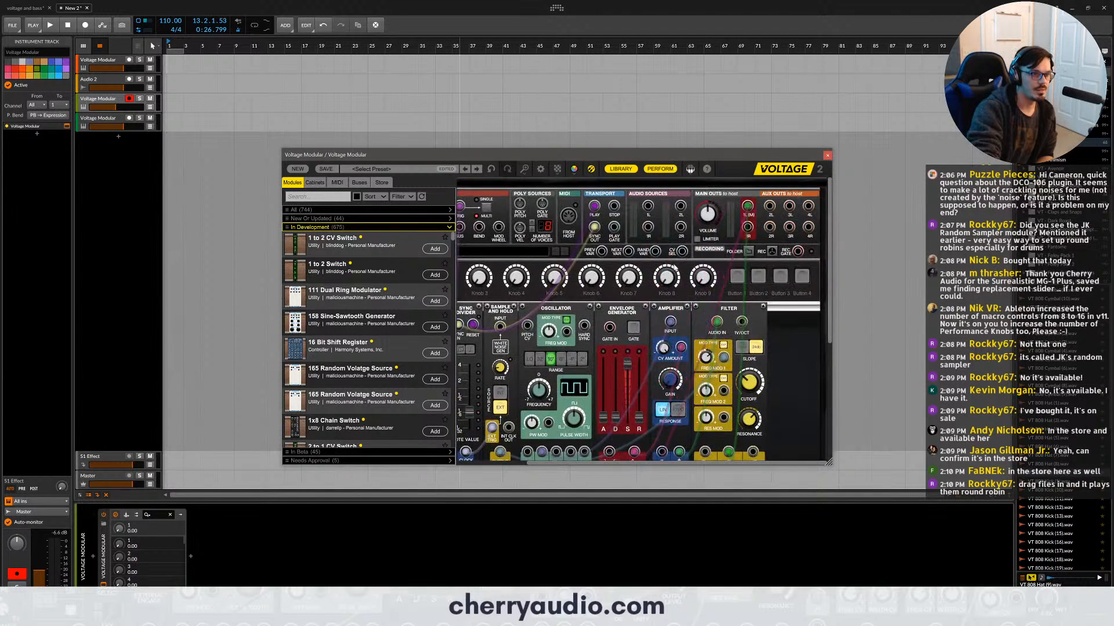
- Hide the module library and move JK's Random Sampler to the middle of its row
{"action": "scroll", "coordinate": [562, 282], "scroll_direction": "down", "scroll_amount": 5}
{"action": "left_click", "coordinate": [620, 168]}
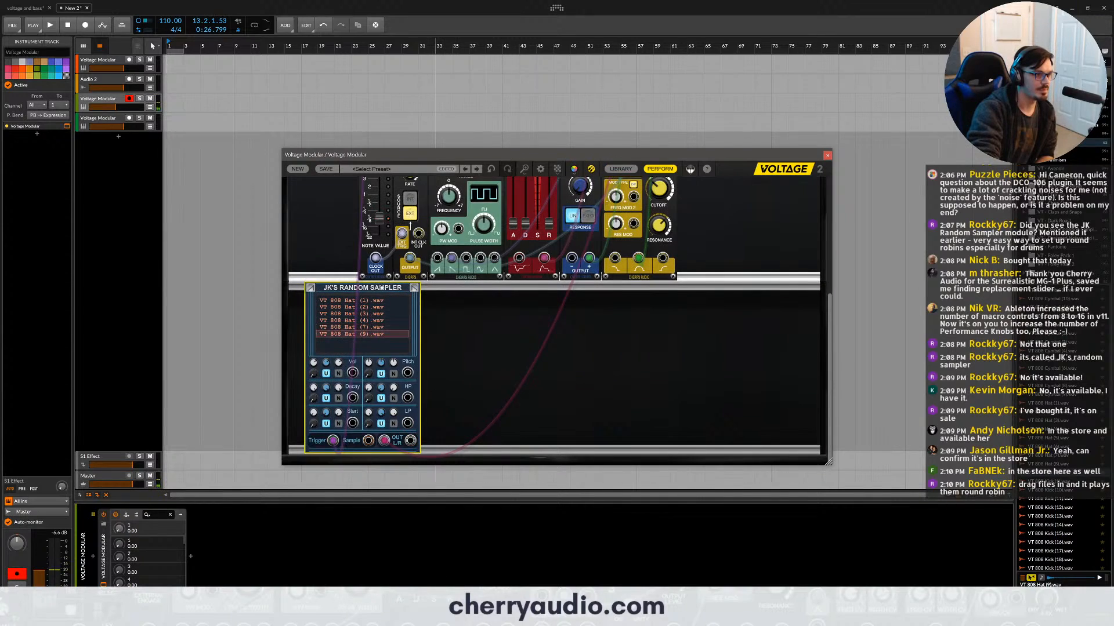
{"action": "left_click_drag", "start_coordinate": [362, 287], "coordinate": [510, 287]}
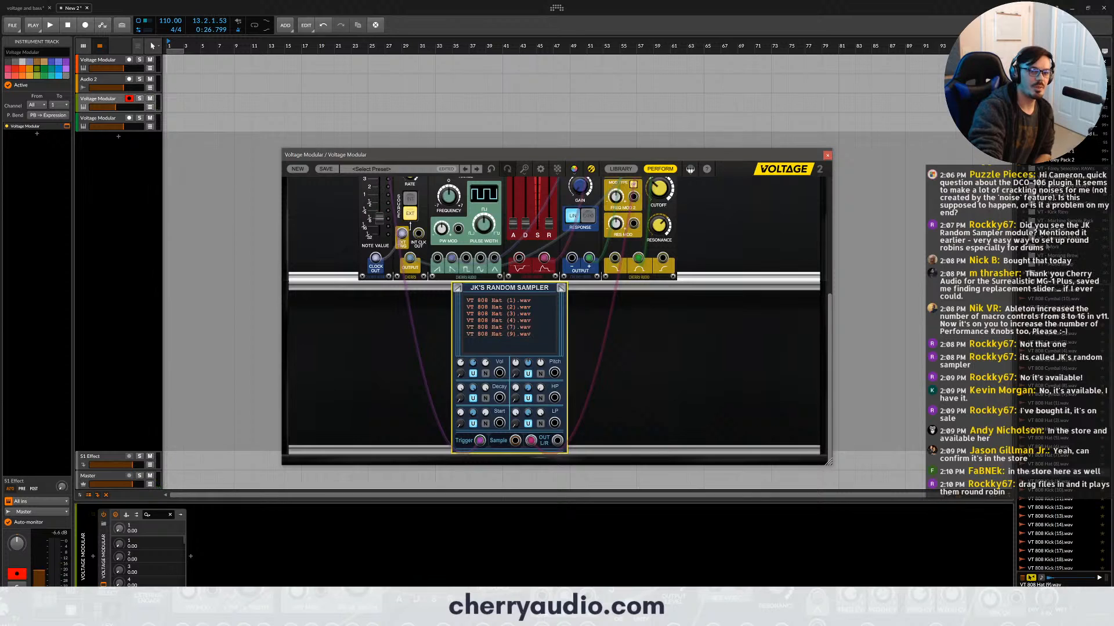
- Open the sample folder that holds the drone, guitar and paper foley recordings in the sample browser
{"action": "left_click", "coordinate": [1051, 230]}
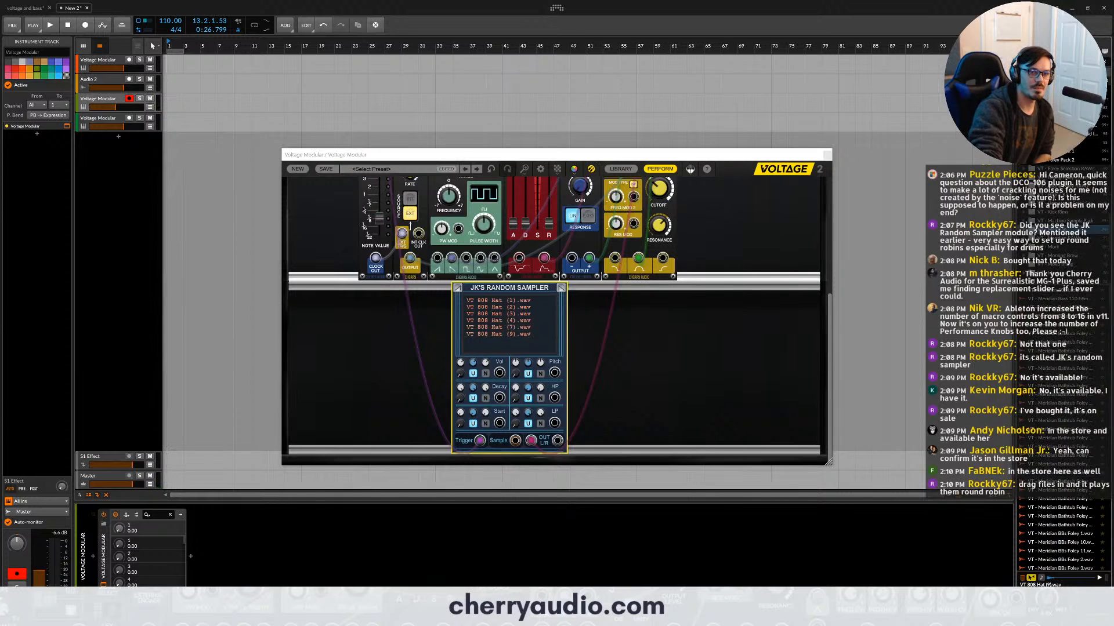
{"action": "left_click", "coordinate": [1056, 125]}
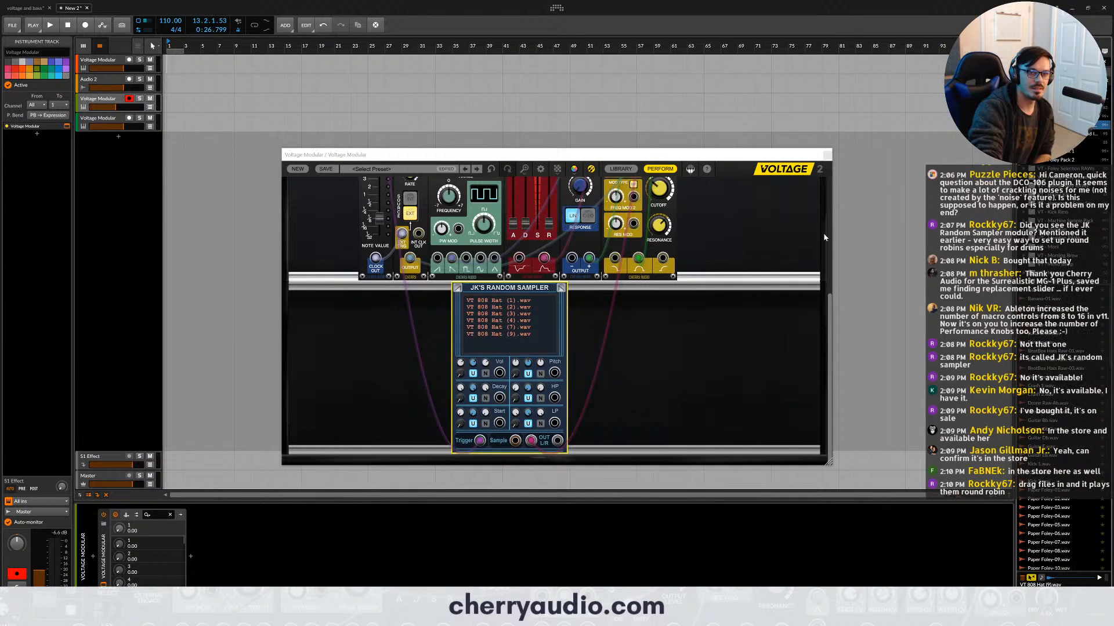
- Remove all the VT 808 Hat samples from the list in JK's Random Sampler
{"action": "left_click", "coordinate": [451, 323]}
{"action": "right_click", "coordinate": [480, 317]}
{"action": "right_click", "coordinate": [480, 319]}
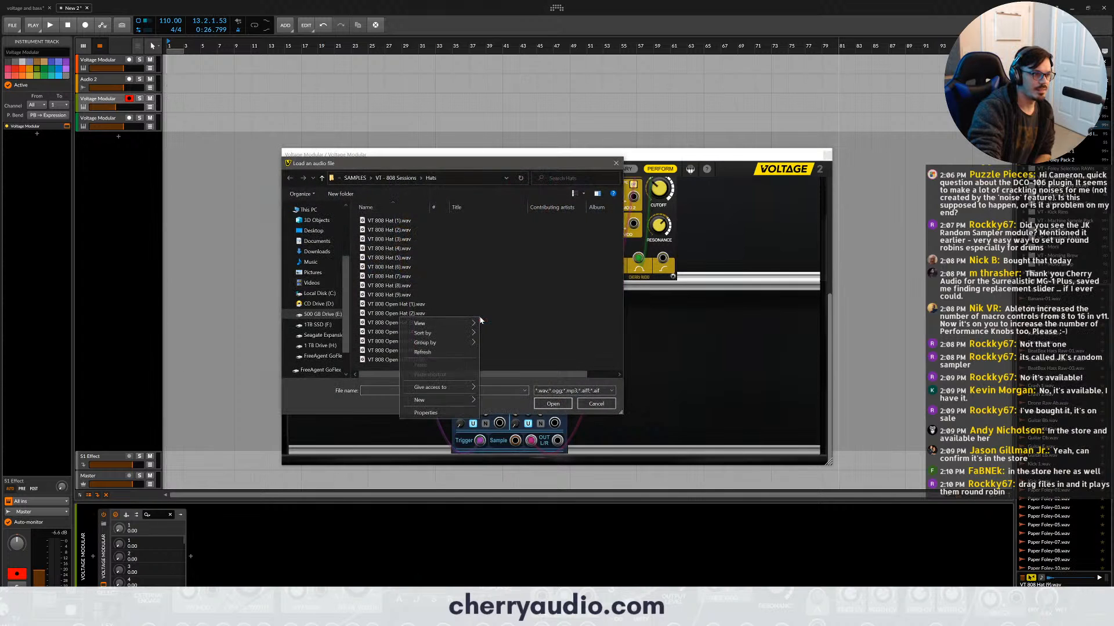
{"action": "left_click", "coordinate": [606, 403]}
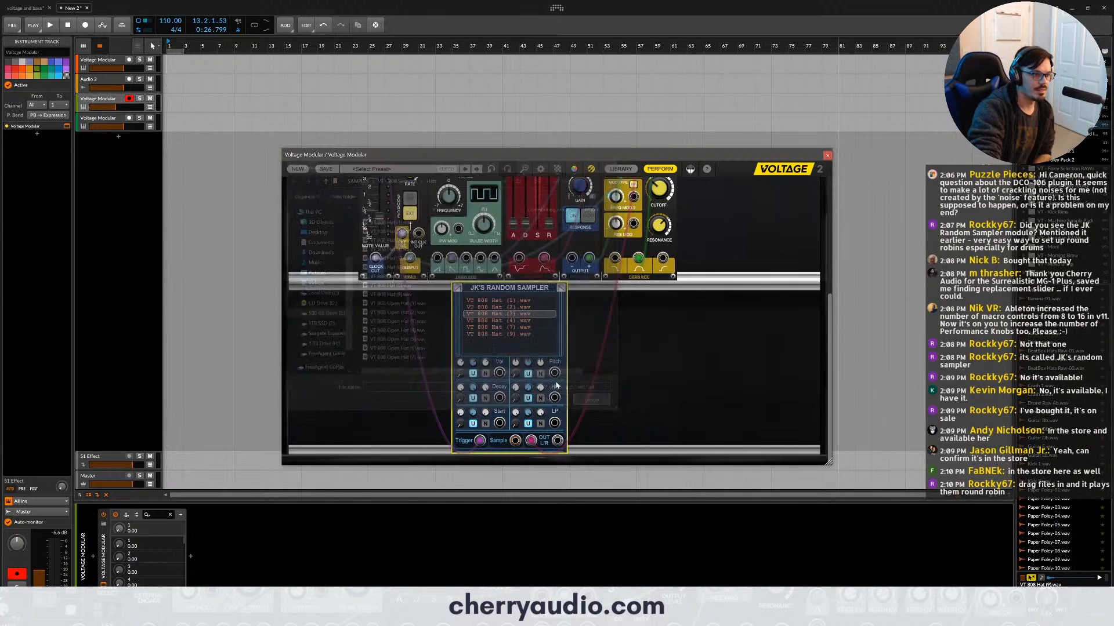
{"action": "right_click", "coordinate": [501, 335]}
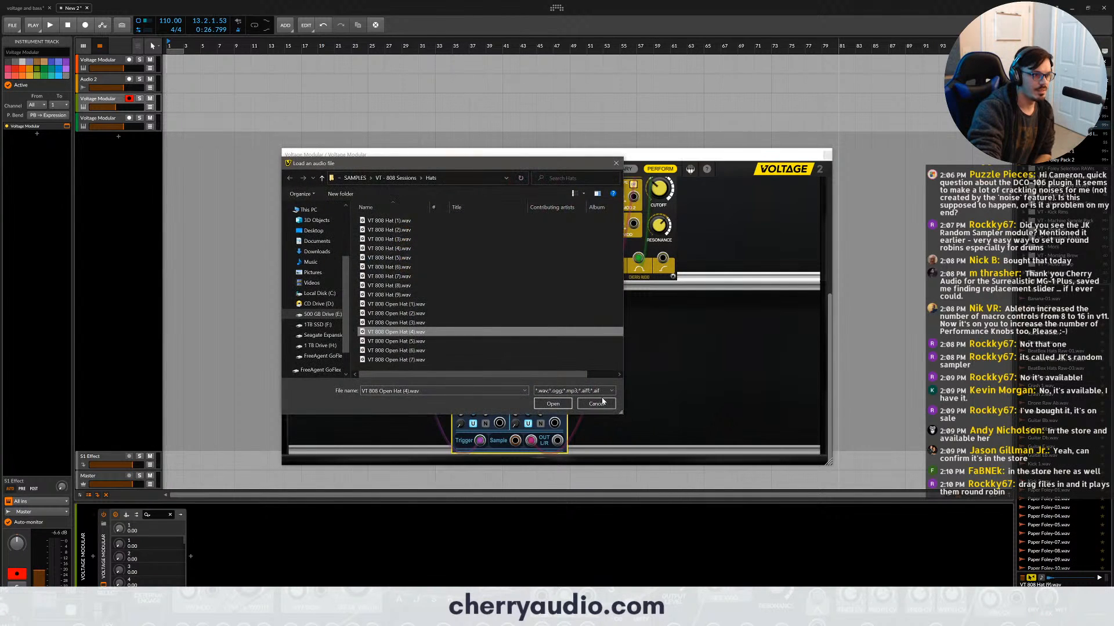
{"action": "left_click", "coordinate": [603, 405]}
{"action": "left_click", "coordinate": [547, 329]}
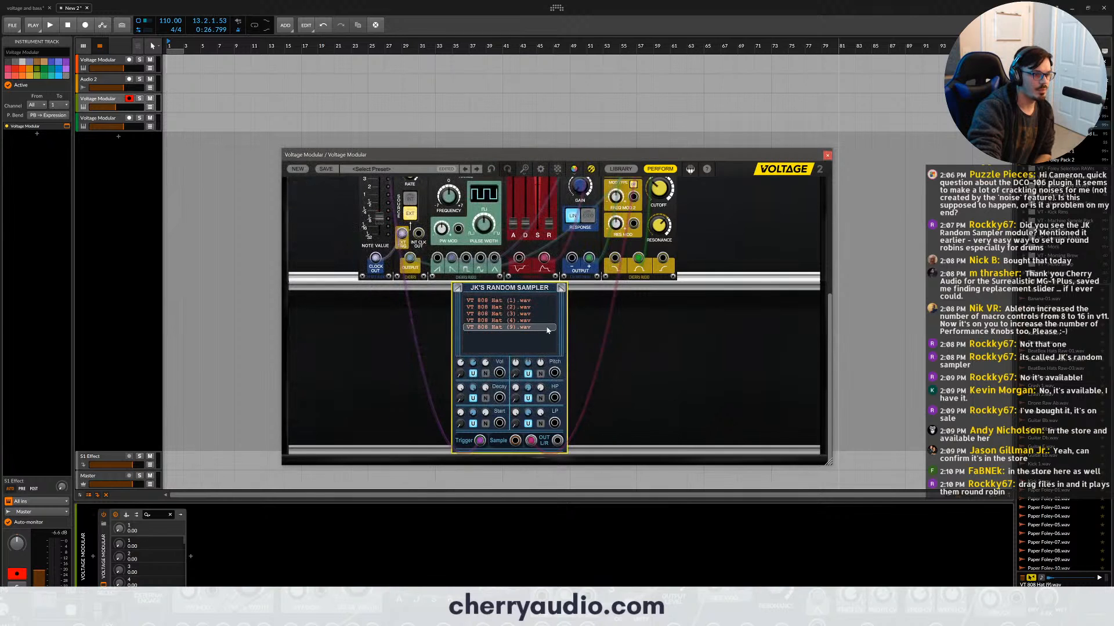
{"action": "left_click", "coordinate": [547, 329]}
{"action": "left_click", "coordinate": [543, 322]}
{"action": "left_click", "coordinate": [535, 316]}
{"action": "left_click", "coordinate": [532, 310]}
{"action": "left_click", "coordinate": [529, 306]}
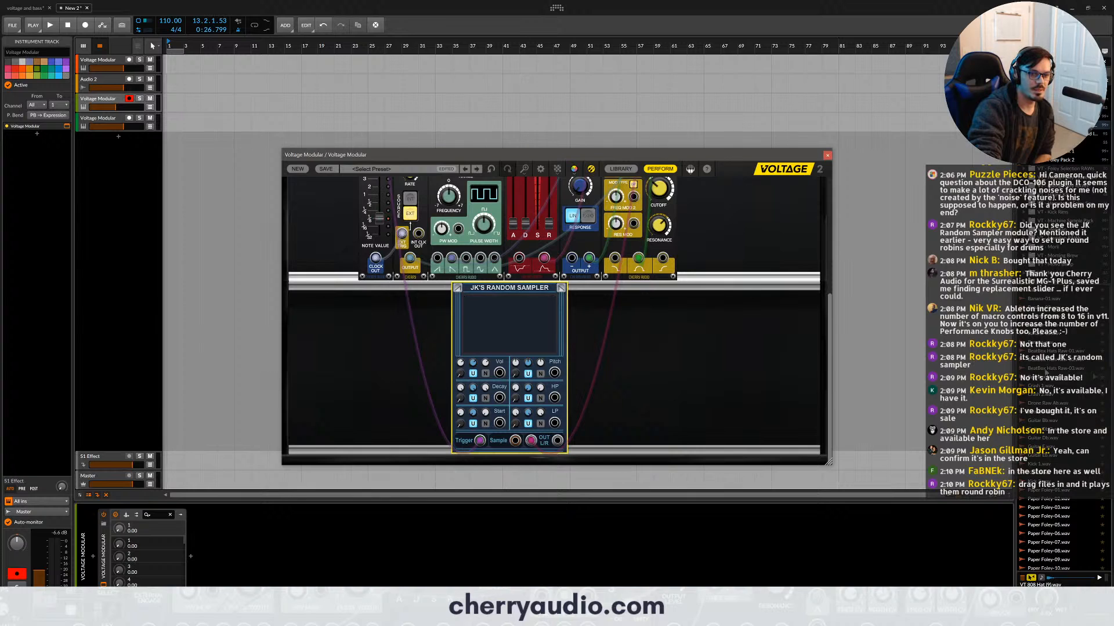
- Load Drone Raw Ab, Guitar Db 2, Guitar E, Guitar Eb and Drone Raw Db into JK's Random Sampler
{"action": "left_click", "coordinate": [1031, 403]}
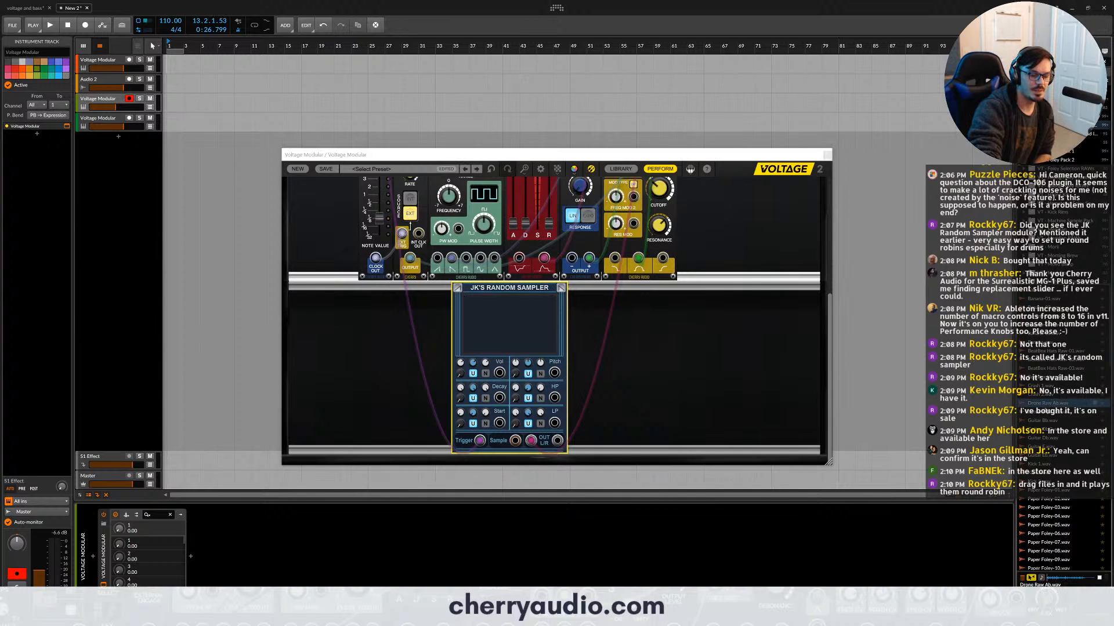
{"action": "left_click_drag", "start_coordinate": [1031, 403], "coordinate": [531, 307]}
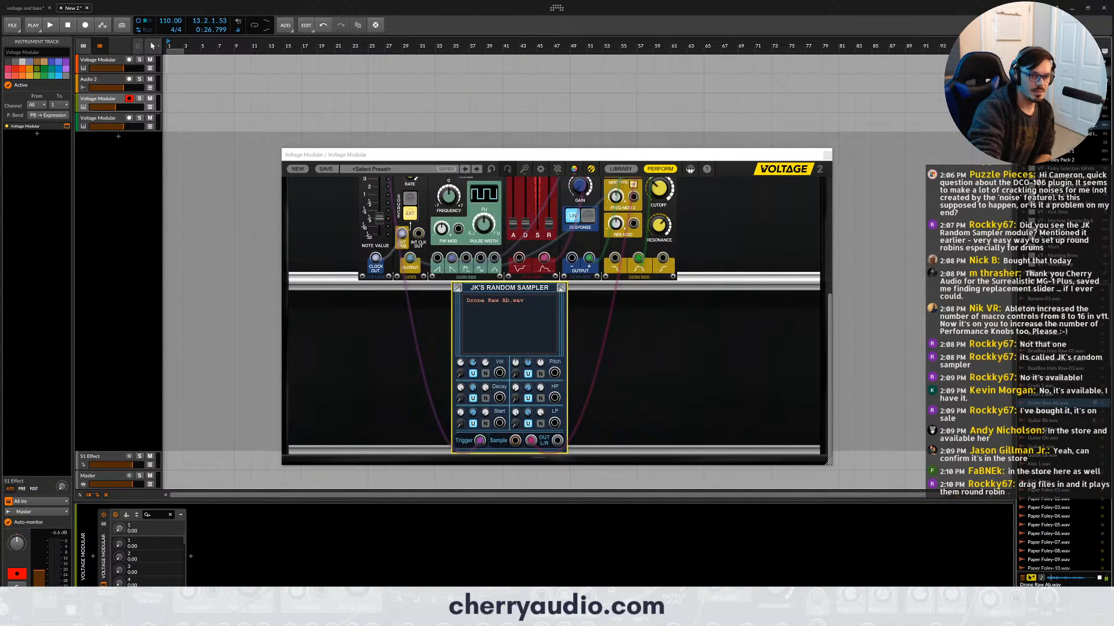
{"action": "left_click", "coordinate": [426, 295]}
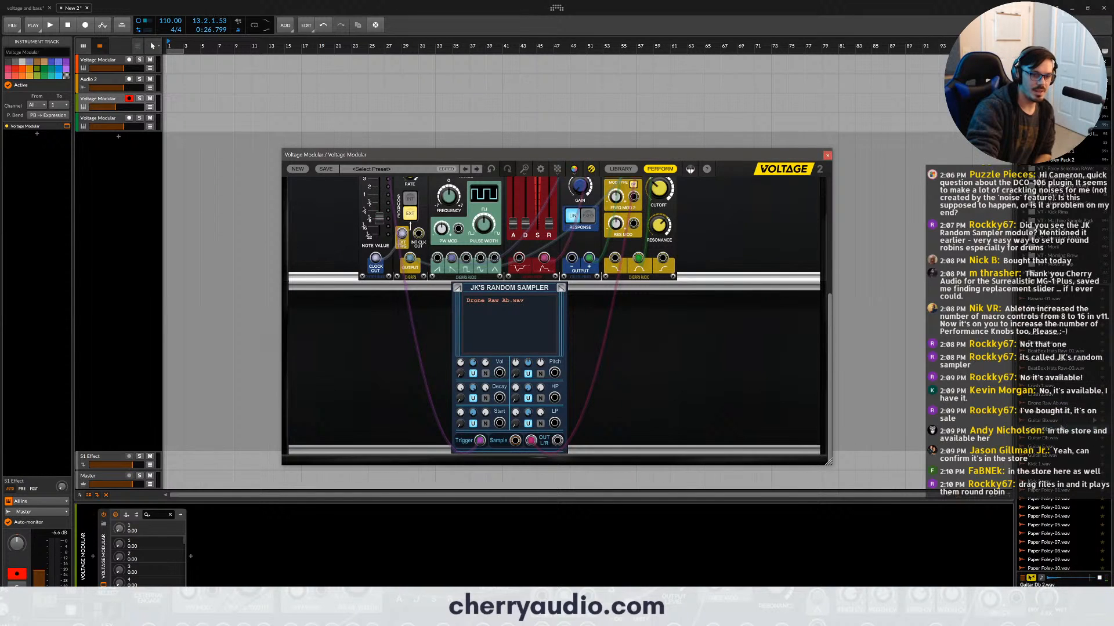
{"action": "left_click_drag", "start_coordinate": [1042, 430], "coordinate": [522, 336]}
{"action": "left_click", "coordinate": [1048, 449]}
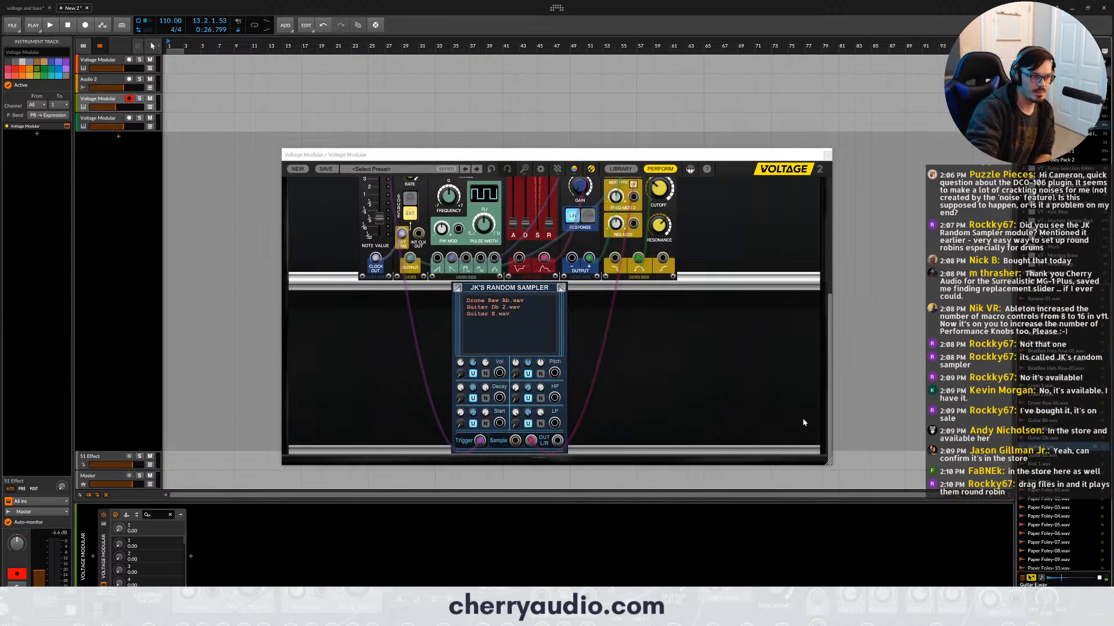
{"action": "left_click", "coordinate": [1047, 457]}
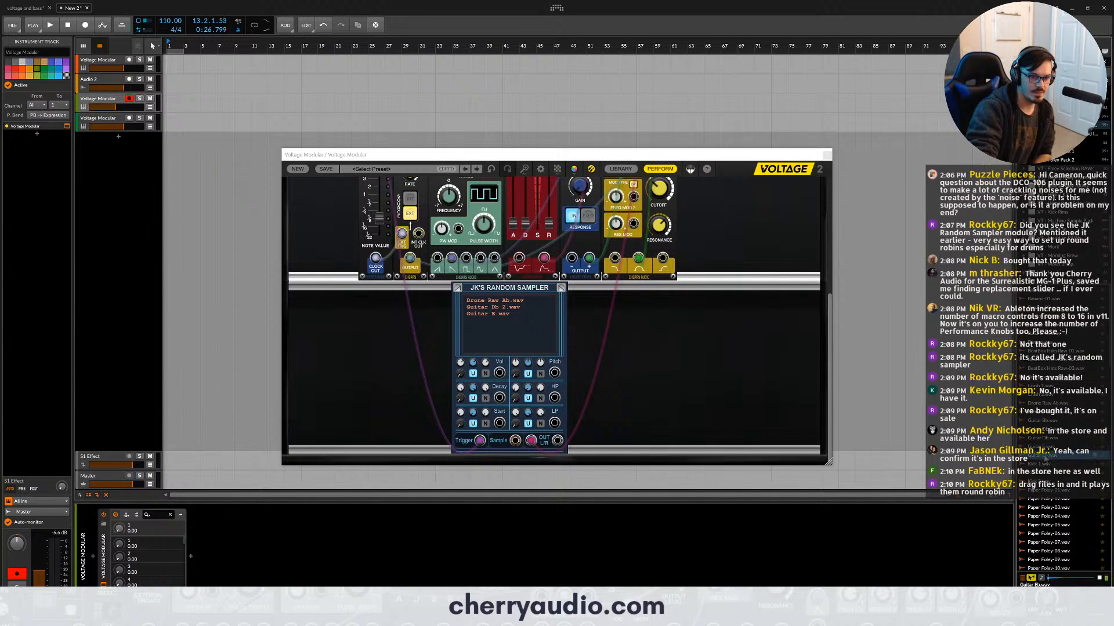
{"action": "left_click_drag", "start_coordinate": [1048, 456], "coordinate": [547, 333]}
{"action": "left_click_drag", "start_coordinate": [1056, 413], "coordinate": [502, 343]}
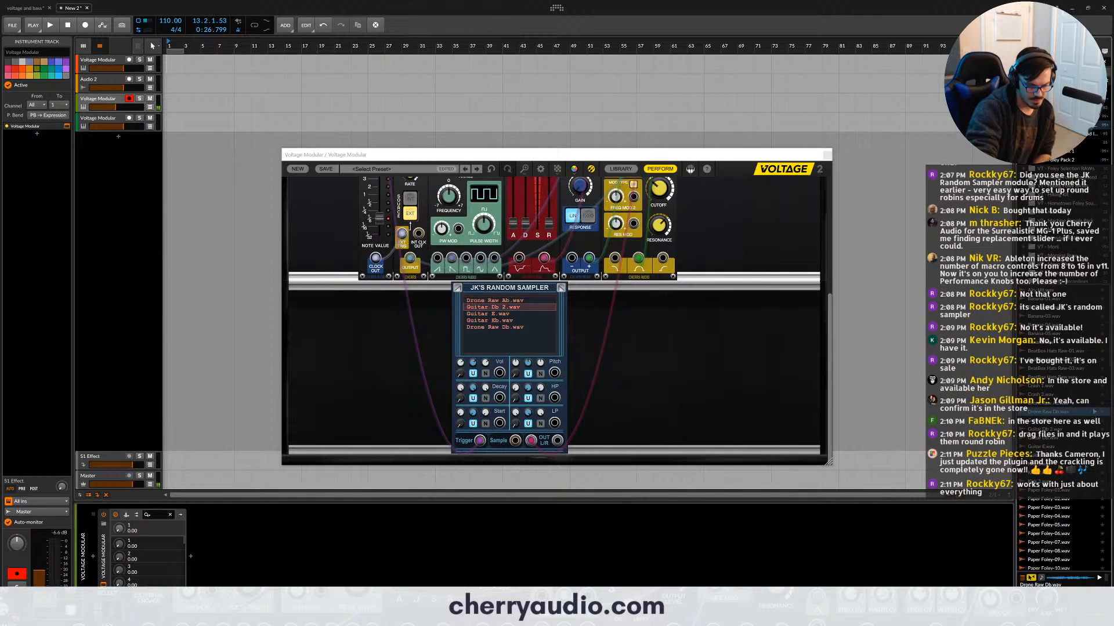
- Try the sampler's Vol section in N mode, return it to U, and adjust the third Start knob
{"action": "left_click", "coordinate": [484, 374]}
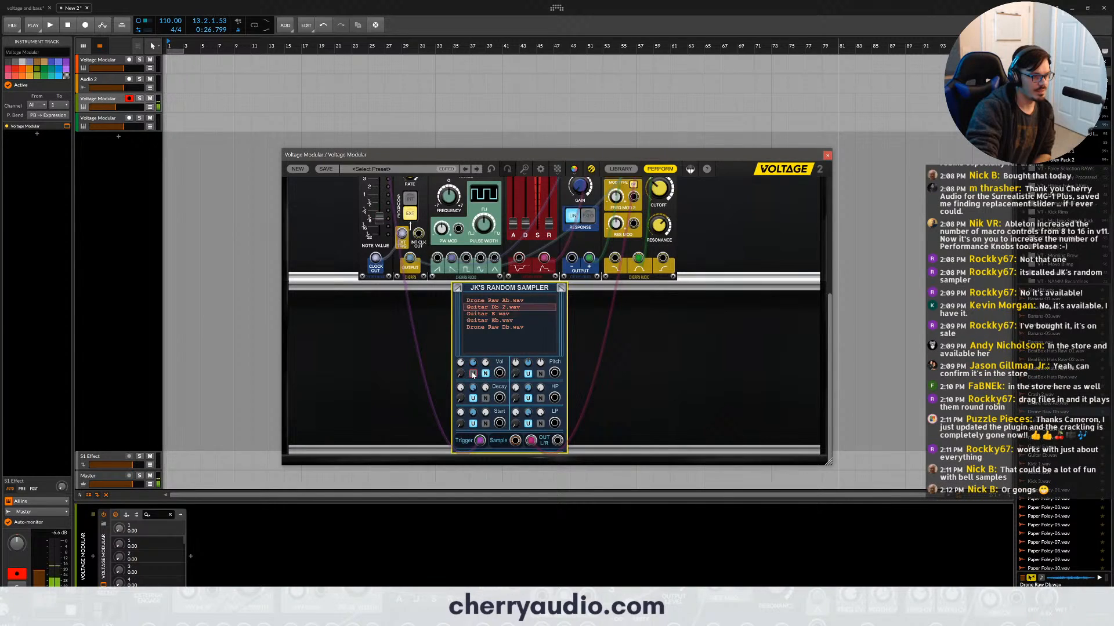
{"action": "left_click", "coordinate": [473, 374]}
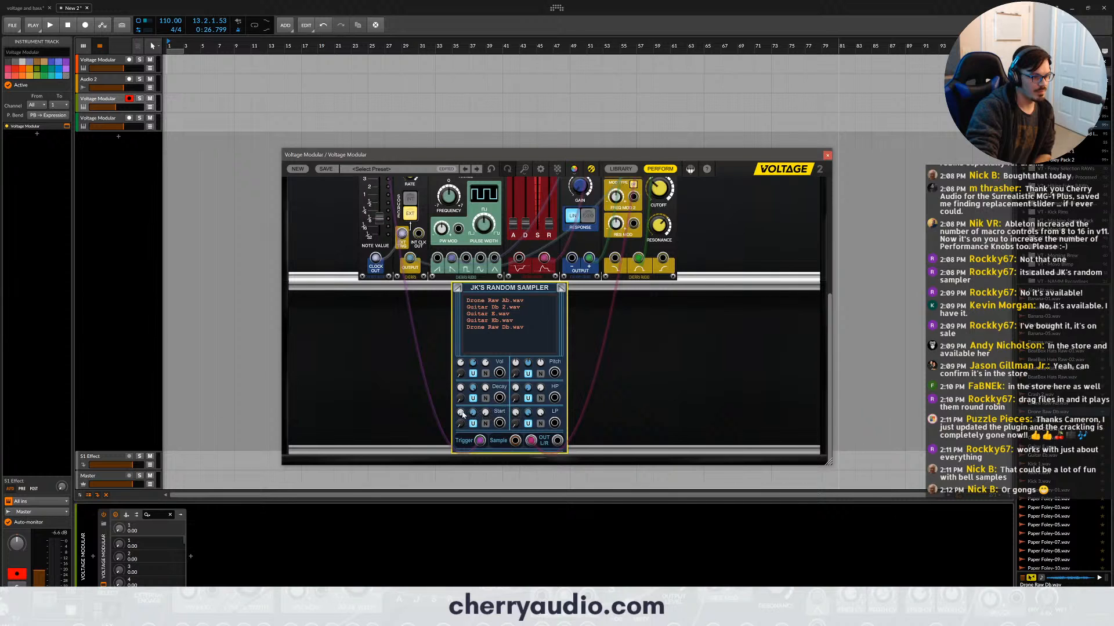
{"action": "left_click_drag", "start_coordinate": [486, 413], "coordinate": [484, 394]}
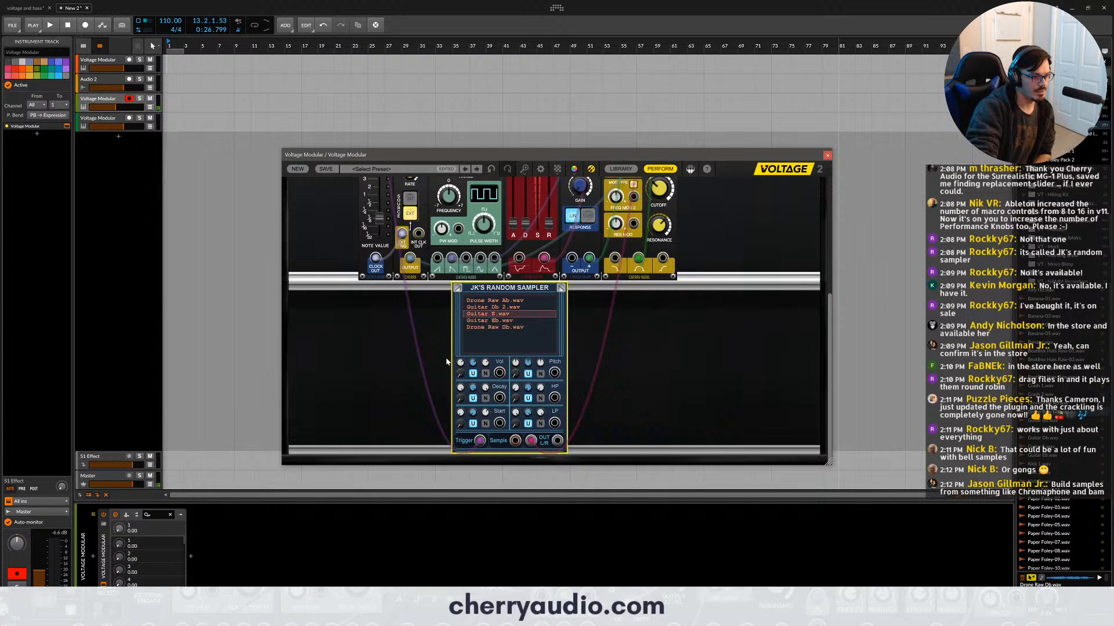
{"action": "scroll", "coordinate": [445, 361], "scroll_direction": "up", "scroll_amount": 2}
{"action": "scroll", "coordinate": [445, 361], "scroll_direction": "up", "scroll_amount": 2}
{"action": "scroll", "coordinate": [431, 340], "scroll_direction": "down", "scroll_amount": 3}
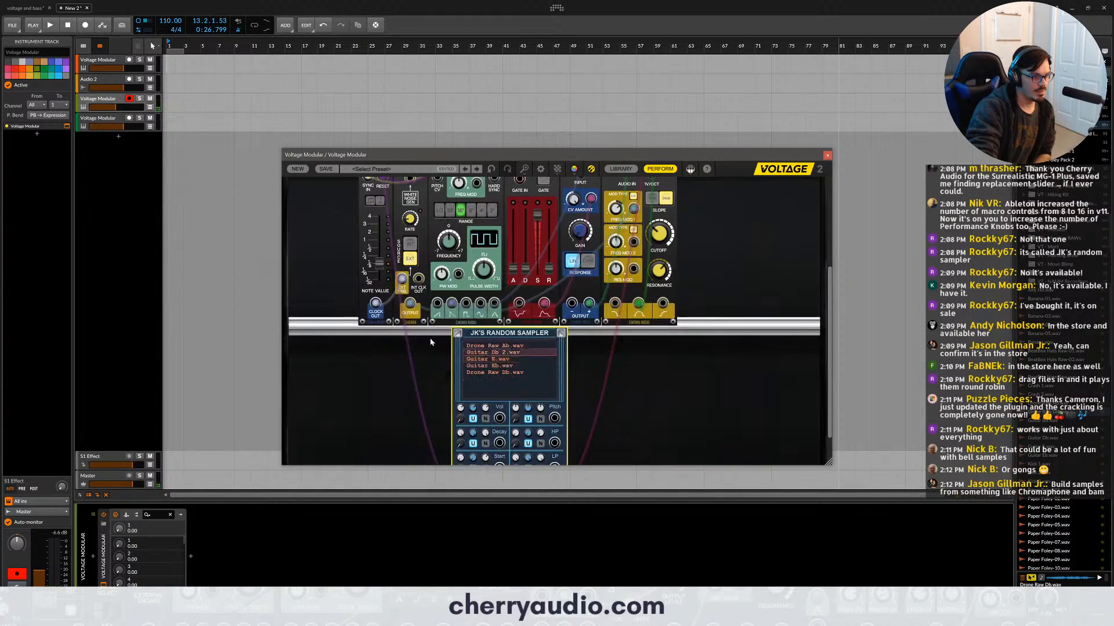
{"action": "scroll", "coordinate": [392, 251], "scroll_direction": "up", "scroll_amount": 1}
{"action": "scroll", "coordinate": [392, 251], "scroll_direction": "up", "scroll_amount": 2}
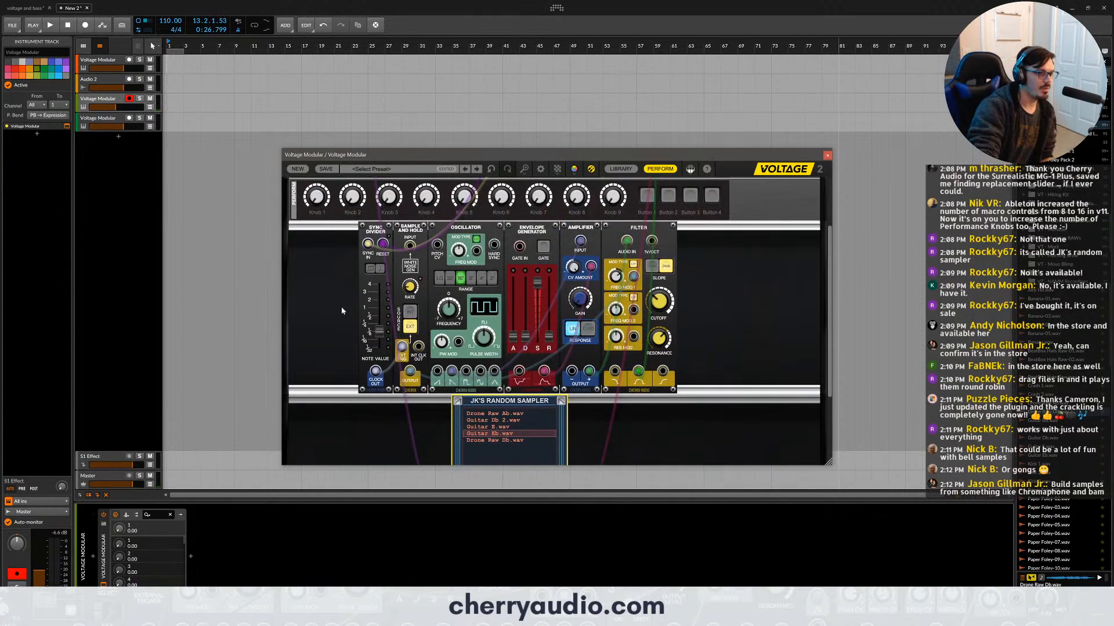
- Find the Random Task module in the library and place it in the rack beside JK's Random Sampler
{"action": "left_click", "coordinate": [620, 168]}
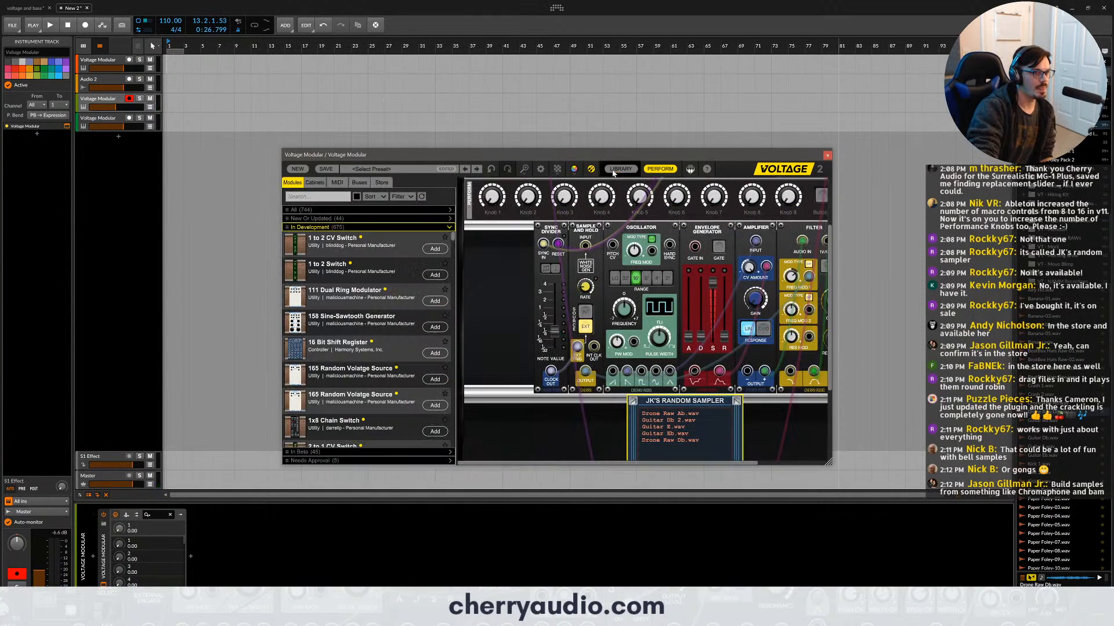
{"action": "type", "text": "random"}
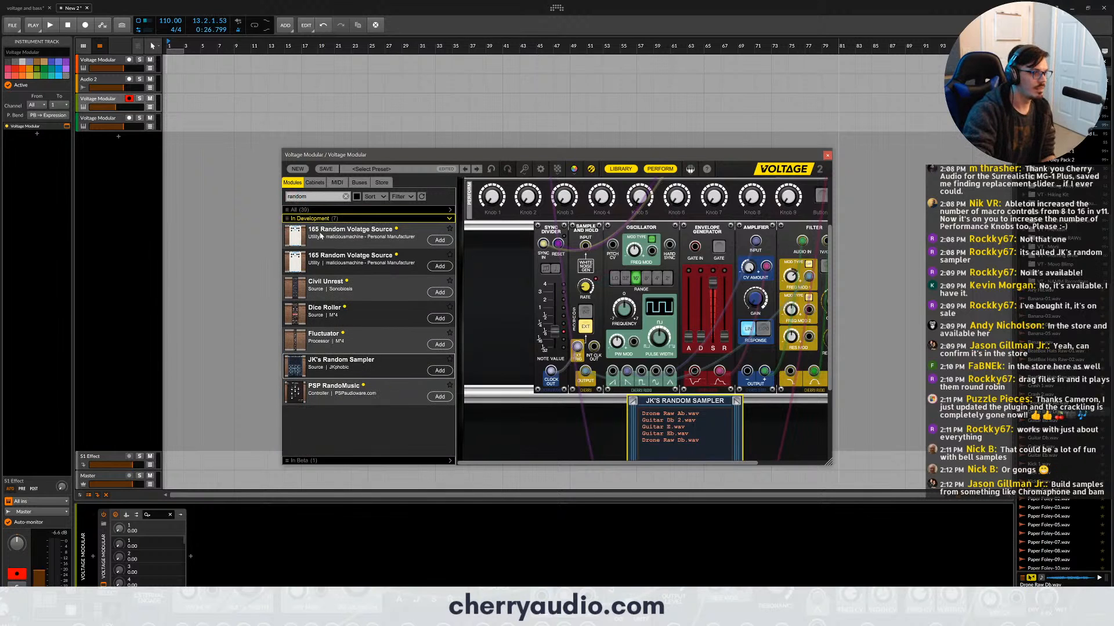
{"action": "left_click", "coordinate": [319, 209]}
{"action": "key", "text": "space"}
{"action": "left_click", "coordinate": [345, 197]}
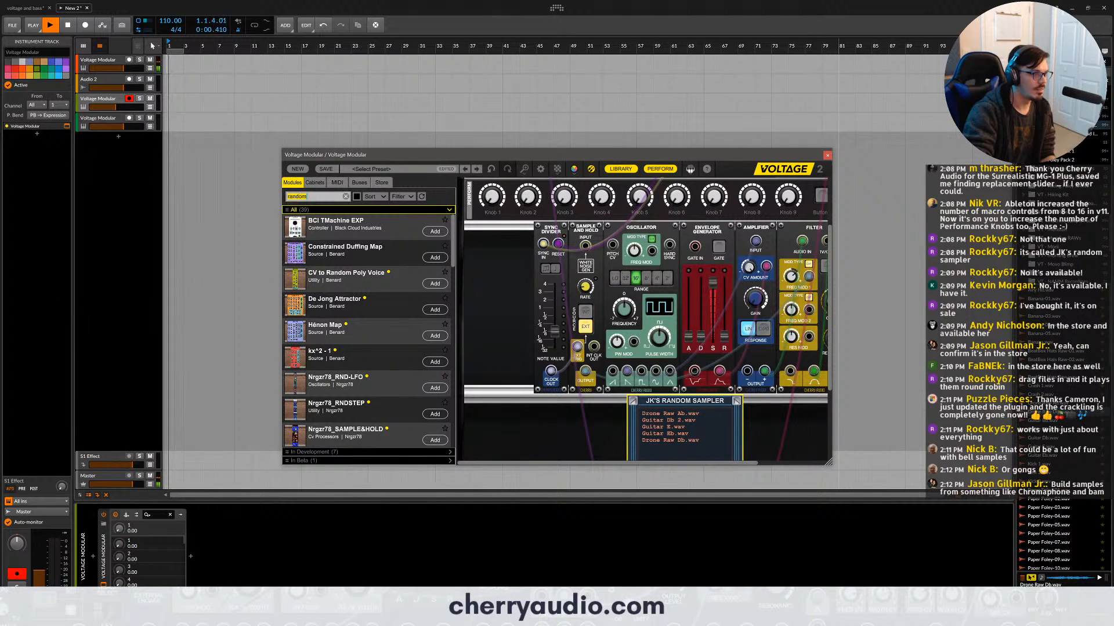
{"action": "type", "text": "random task"}
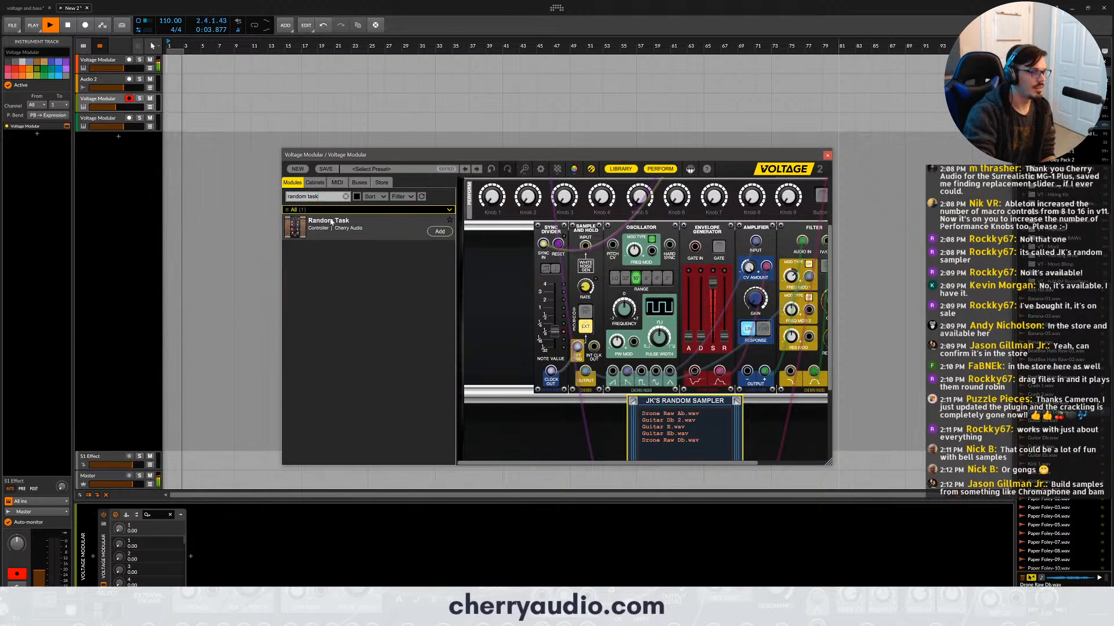
{"action": "left_click_drag", "start_coordinate": [331, 222], "coordinate": [543, 428]}
- Stop playback and mute the fourth track, the other Voltage Modular instrument
{"action": "left_click", "coordinate": [218, 151]}
{"action": "key", "text": "space"}
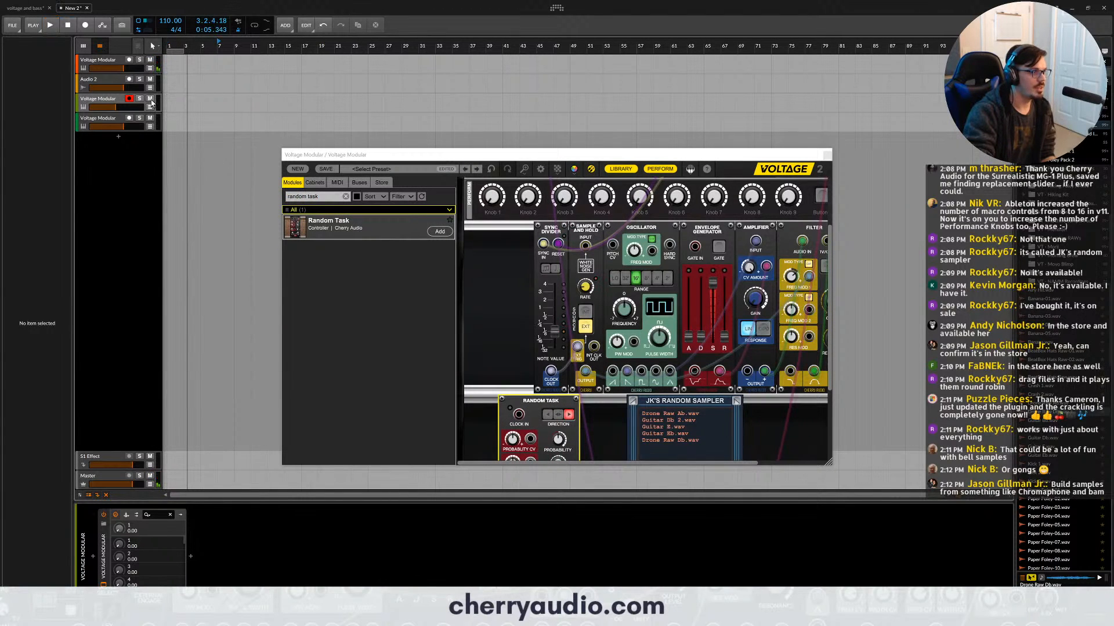
{"action": "left_click", "coordinate": [112, 100]}
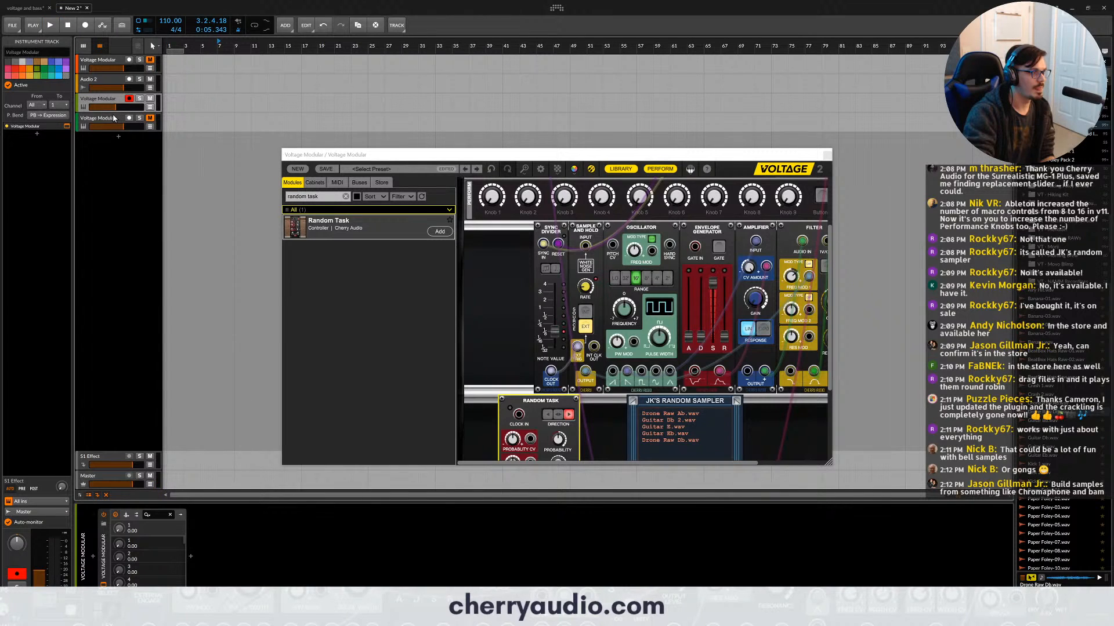
- Patch the Sync Divider's Clock Out into Random Task's Clock In, and Random Task's CV Out into the sampler's Trigger
{"action": "scroll", "coordinate": [605, 320], "scroll_direction": "down", "scroll_amount": 3}
{"action": "double_click", "coordinate": [551, 259]}
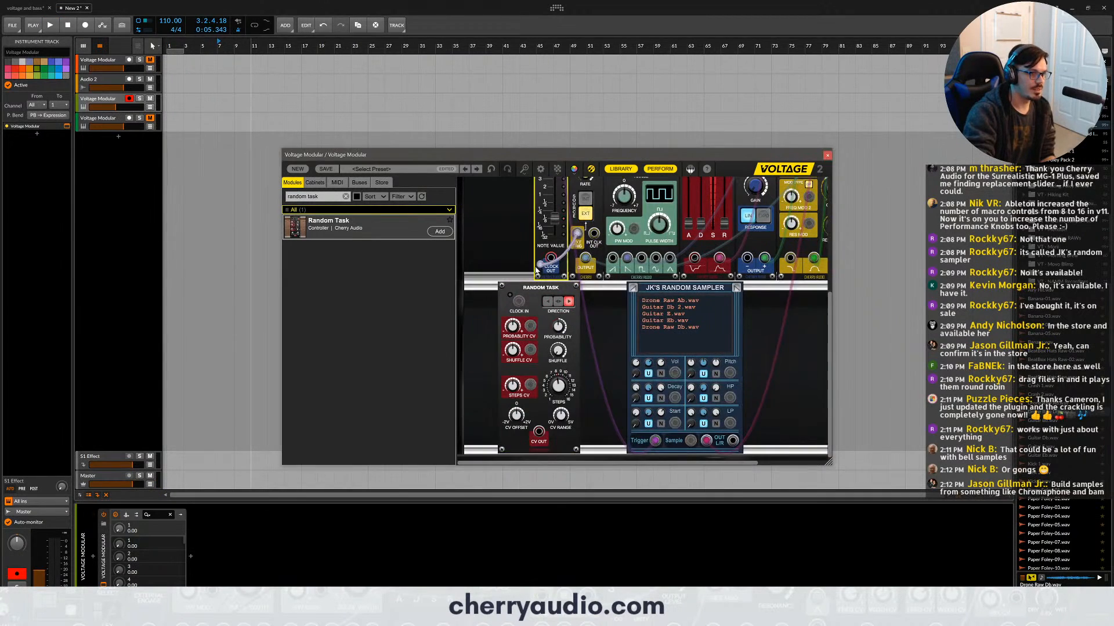
{"action": "left_click_drag", "start_coordinate": [551, 258], "coordinate": [519, 302]}
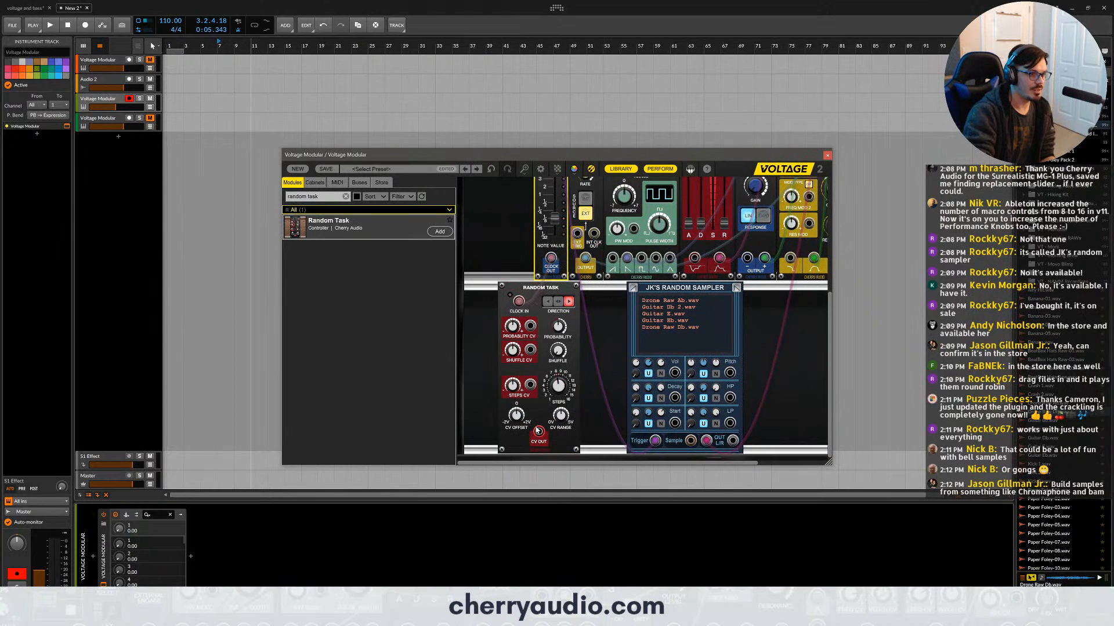
{"action": "left_click_drag", "start_coordinate": [540, 433], "coordinate": [654, 441]}
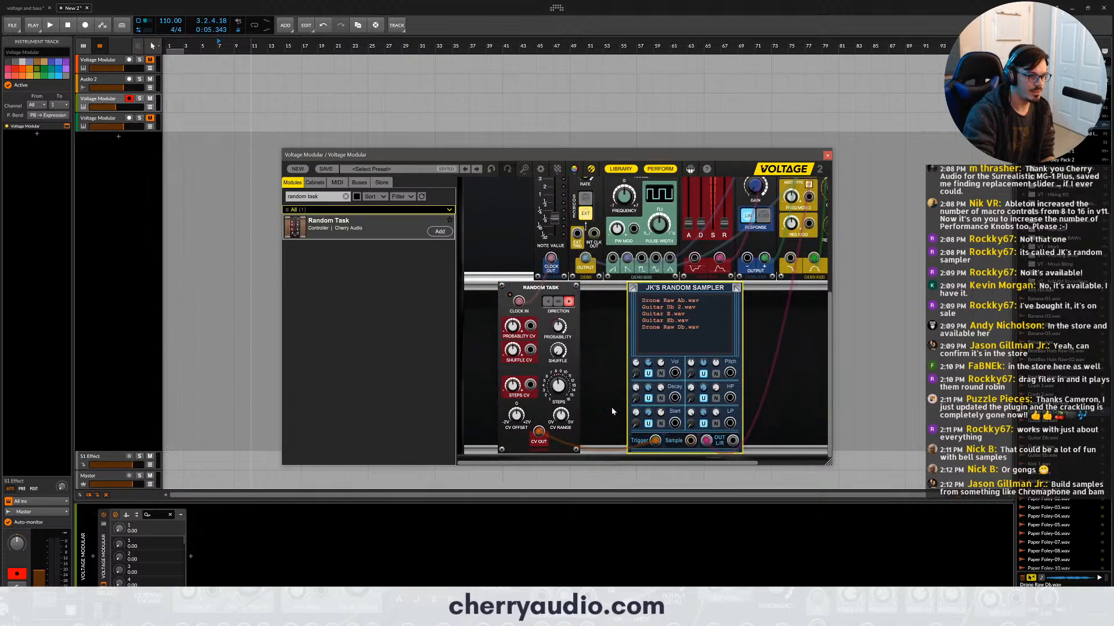
- Start playback and turn up Random Task's CV Range knob
{"action": "key", "text": "space"}
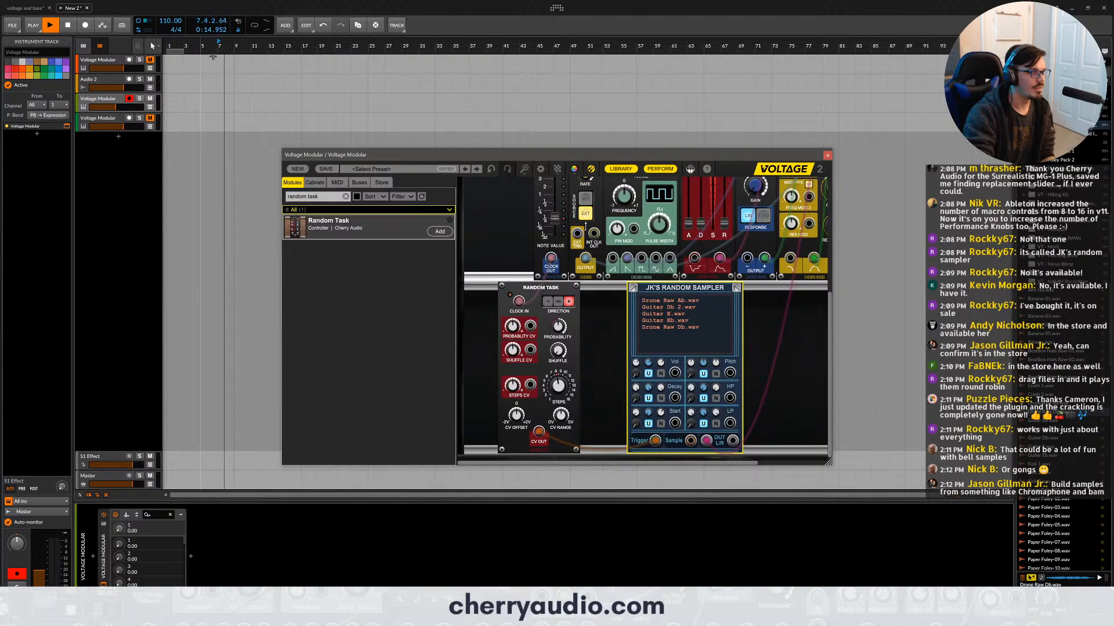
{"action": "left_click", "coordinate": [238, 30]}
{"action": "left_click_drag", "start_coordinate": [560, 416], "coordinate": [595, 359]}
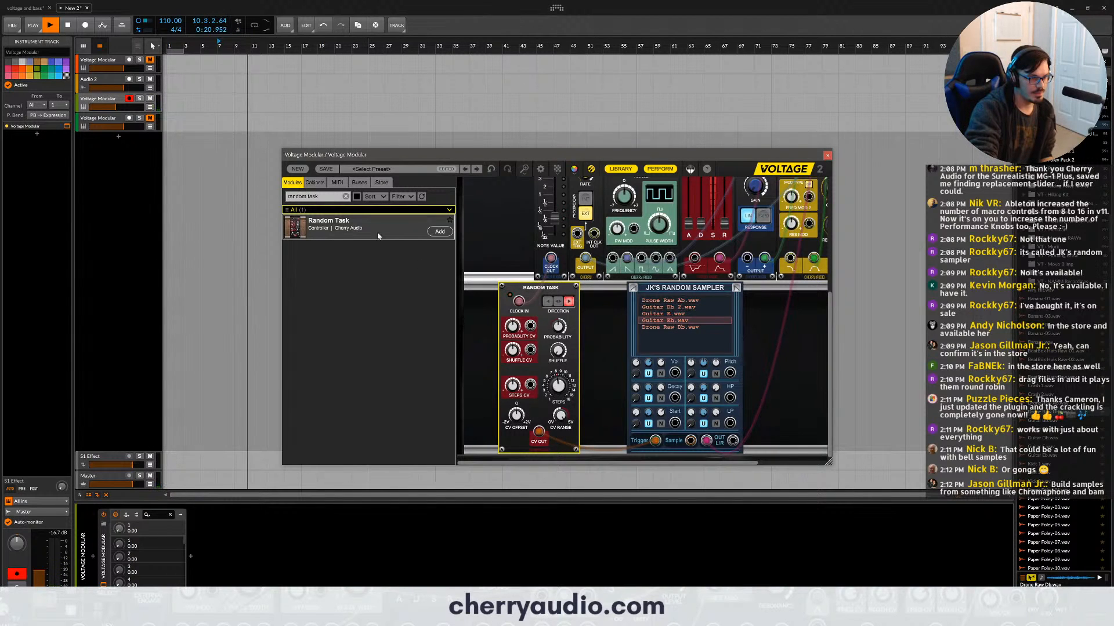
{"action": "left_click", "coordinate": [312, 196]}
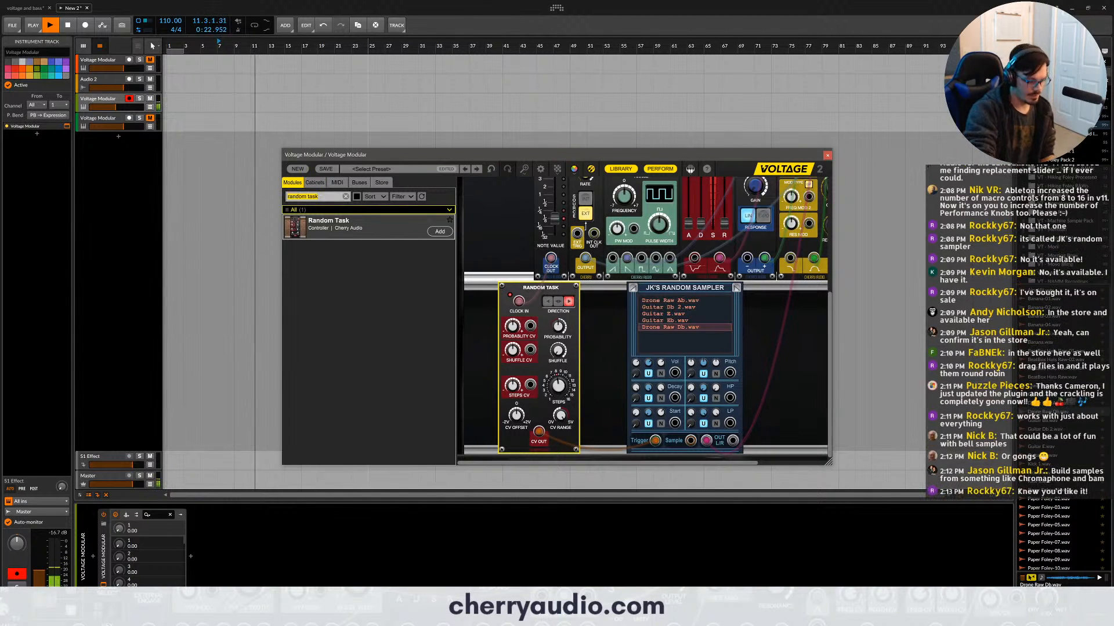
{"action": "type", "text": "rever"}
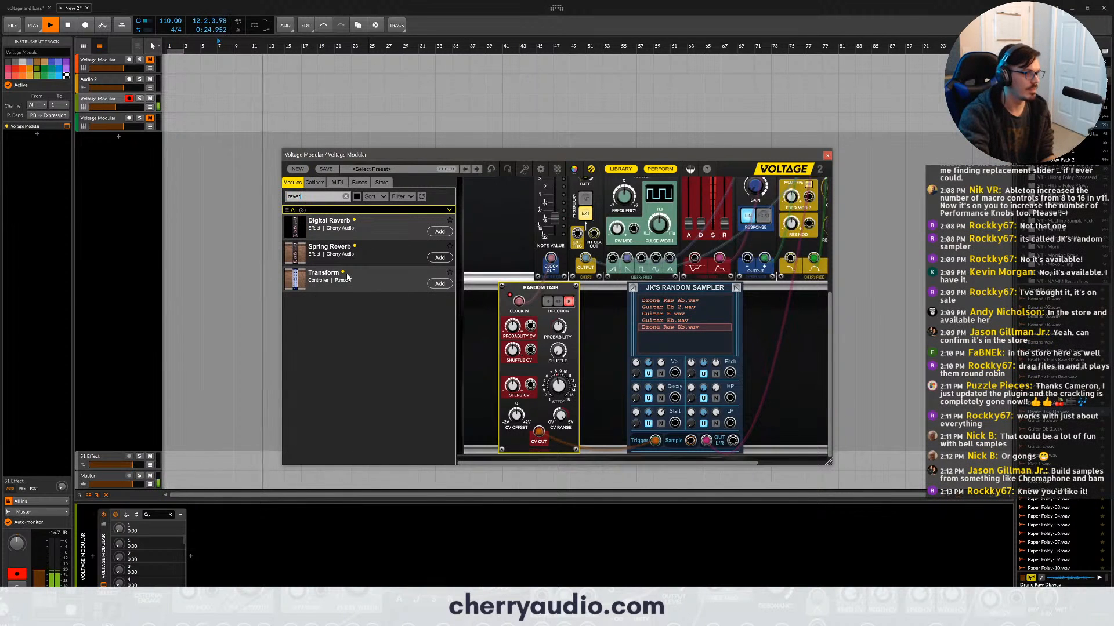
{"action": "key", "text": "BackSpace"}
{"action": "key", "text": "BackSpace"}
{"action": "key", "text": "BackSpace"}
{"action": "key", "text": "BackSpace"}
{"action": "key", "text": "BackSpace"}
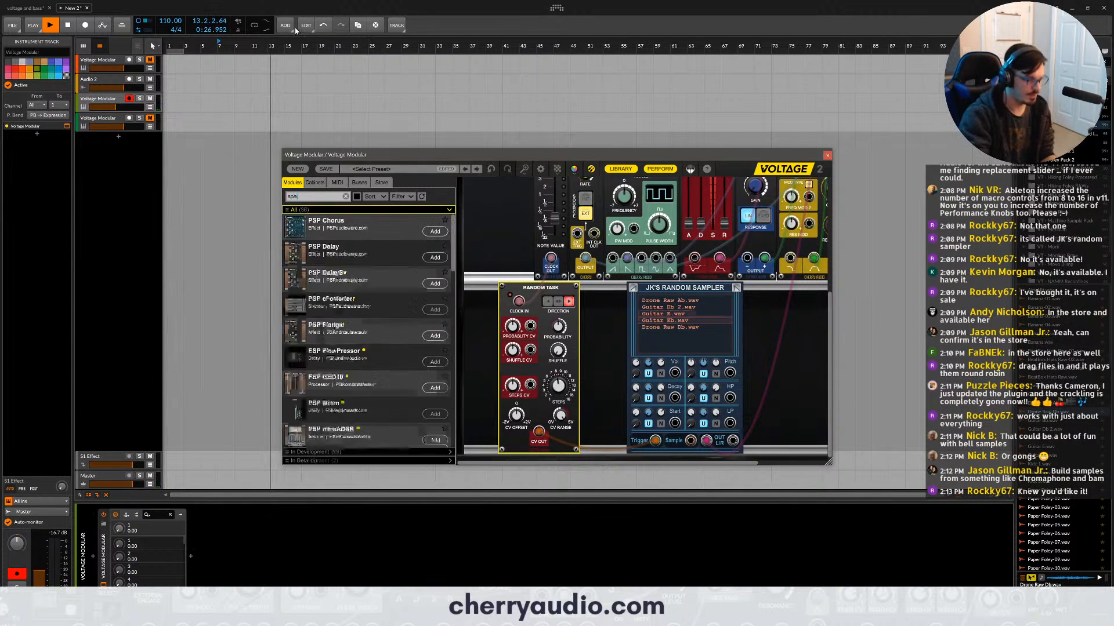
- Find the PSP Space effect in the library and place it in the rack directly after JK's Random Sampler
{"action": "type", "text": "space"}
{"action": "left_click_drag", "start_coordinate": [476, 256], "coordinate": [548, 316]}
{"action": "left_click_drag", "start_coordinate": [325, 225], "coordinate": [792, 291]}
- Route the sampler's audio output through PSP Space, then set the effect's Decay to 100% and adjust its Mix
{"action": "left_click_drag", "start_coordinate": [706, 441], "coordinate": [754, 306]}
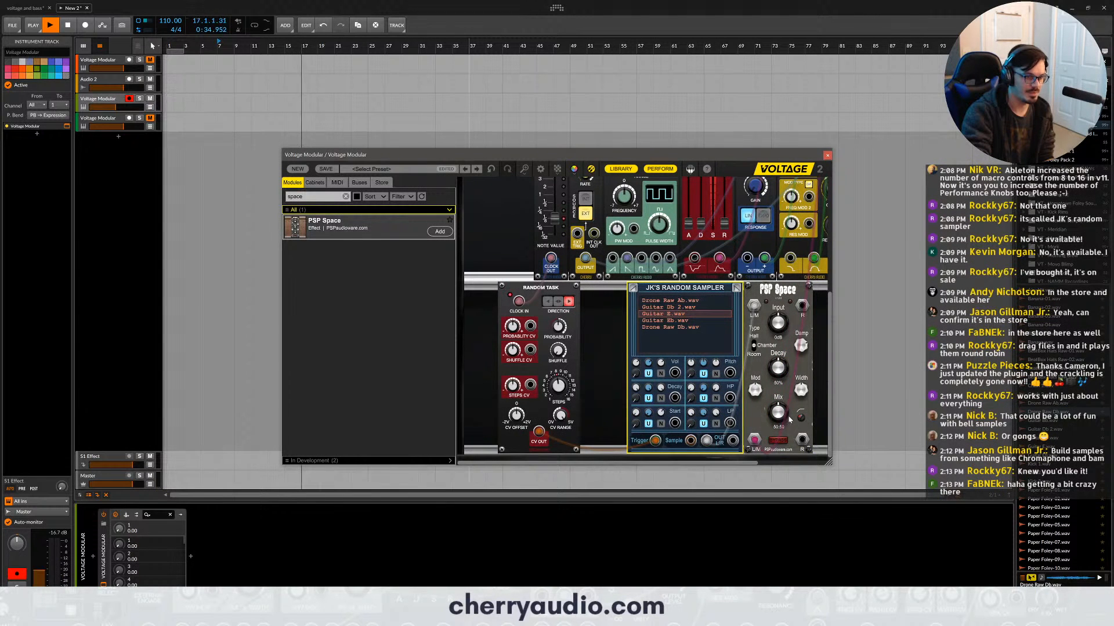
{"action": "left_click_drag", "start_coordinate": [802, 440], "coordinate": [769, 227]}
{"action": "scroll", "coordinate": [700, 345], "scroll_direction": "down", "scroll_amount": 5}
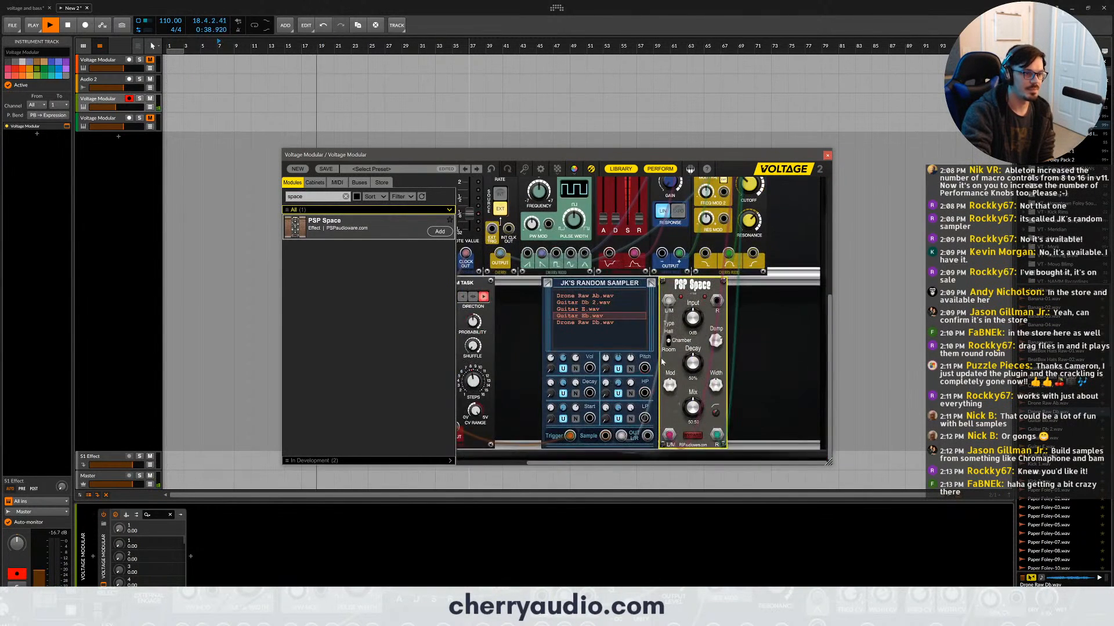
{"action": "left_click_drag", "start_coordinate": [693, 363], "coordinate": [694, 327]}
{"action": "left_click_drag", "start_coordinate": [693, 408], "coordinate": [689, 301]}
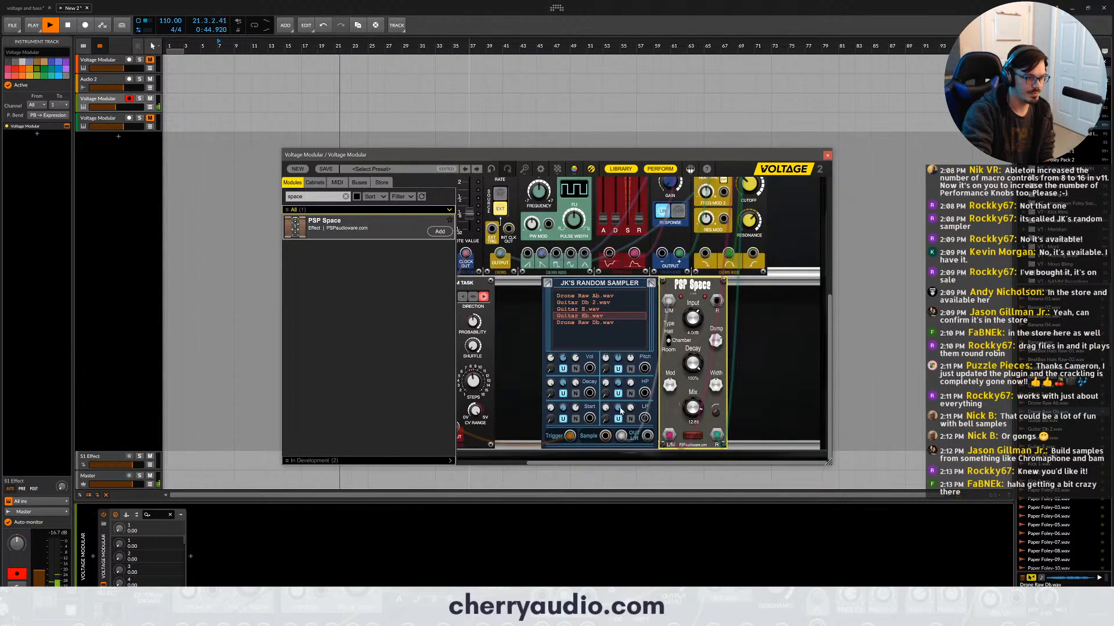
- Set the sampler's lowpass frequency max to about 6526 Hz and adjust its HP max knob
{"action": "left_click", "coordinate": [630, 423]}
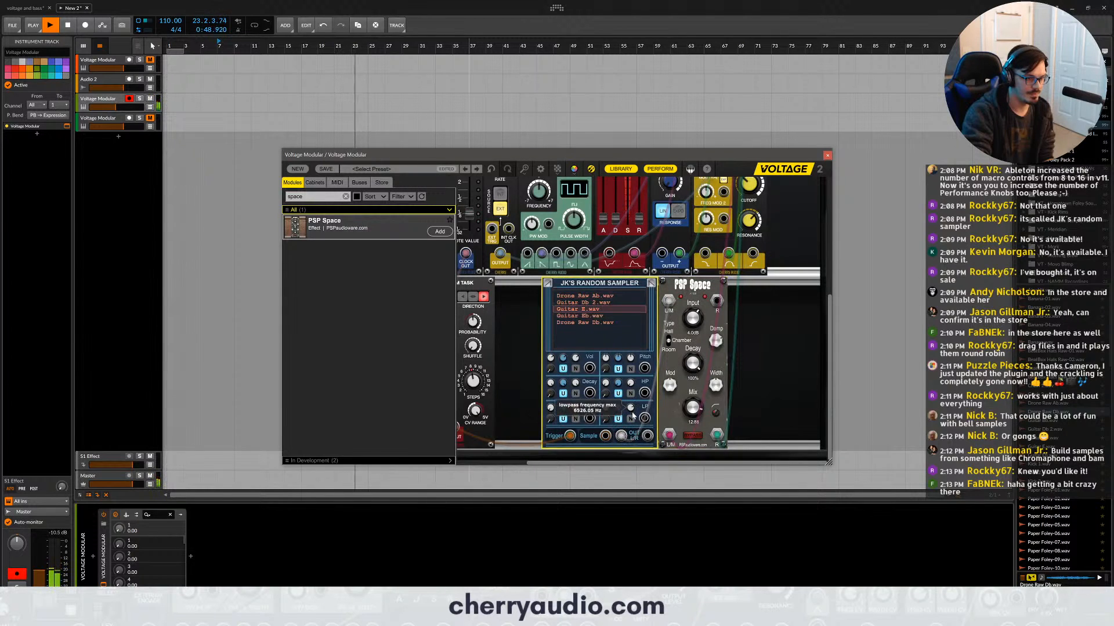
{"action": "left_click_drag", "start_coordinate": [631, 383], "coordinate": [629, 350]}
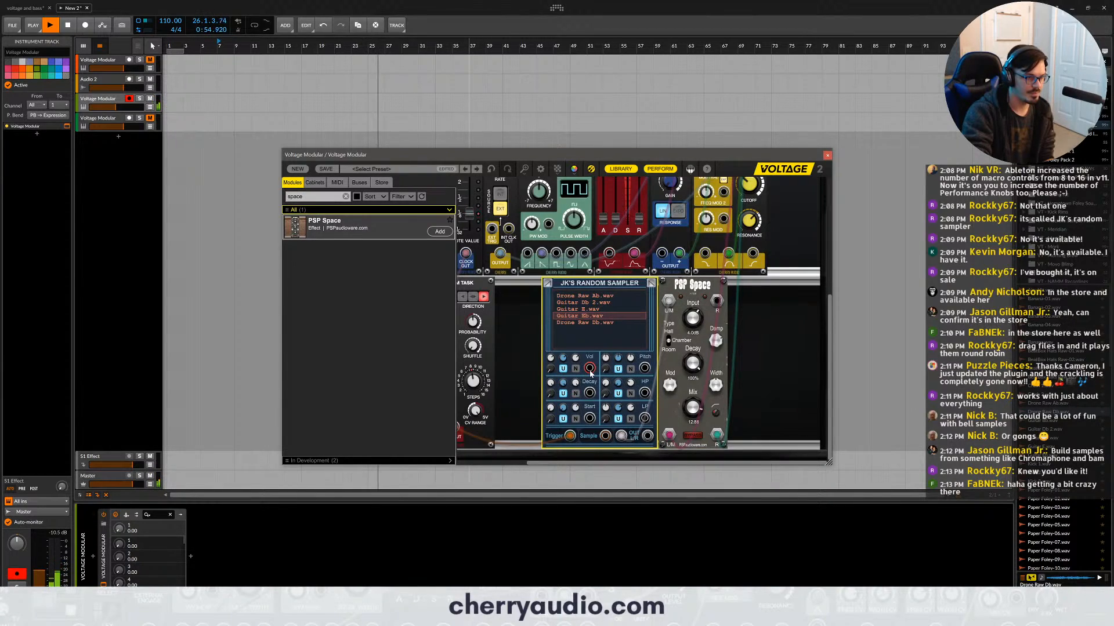
- Move JK's Random Sampler slightly closer to Random Task, stop playback and select the Random Task module
{"action": "scroll", "coordinate": [539, 354], "scroll_direction": "down", "scroll_amount": 1}
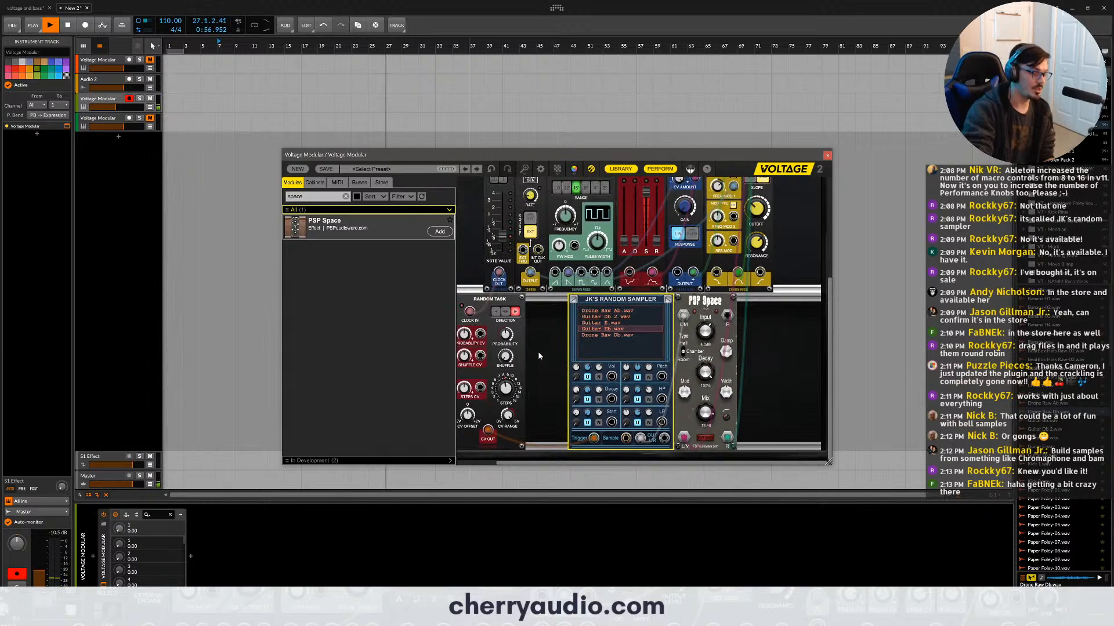
{"action": "scroll", "coordinate": [540, 355], "scroll_direction": "down", "scroll_amount": 1}
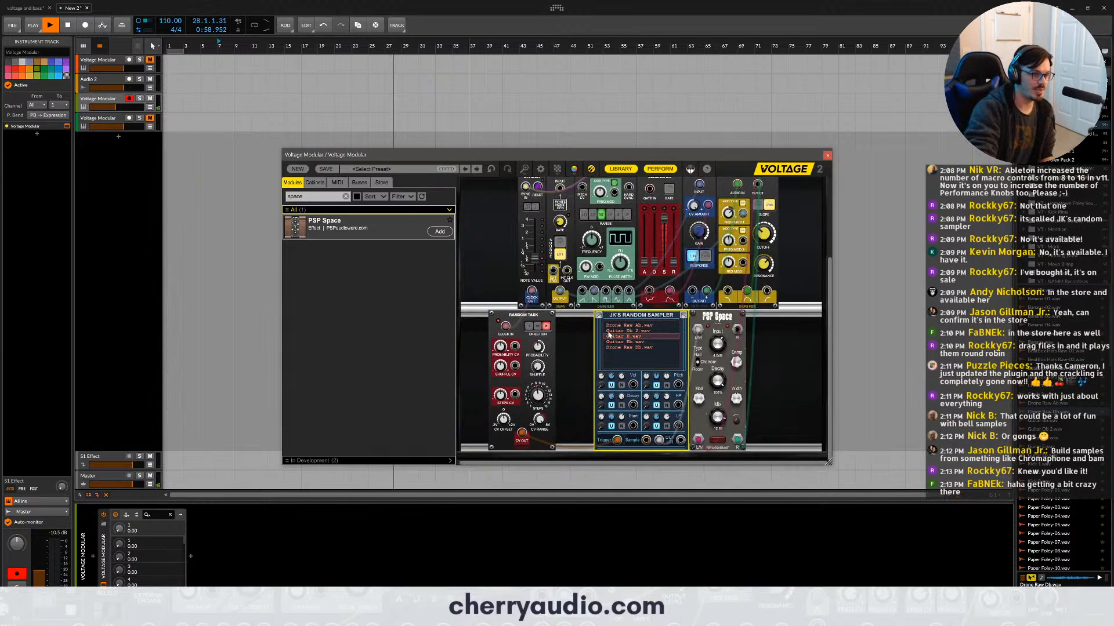
{"action": "left_click_drag", "start_coordinate": [653, 324], "coordinate": [636, 325]}
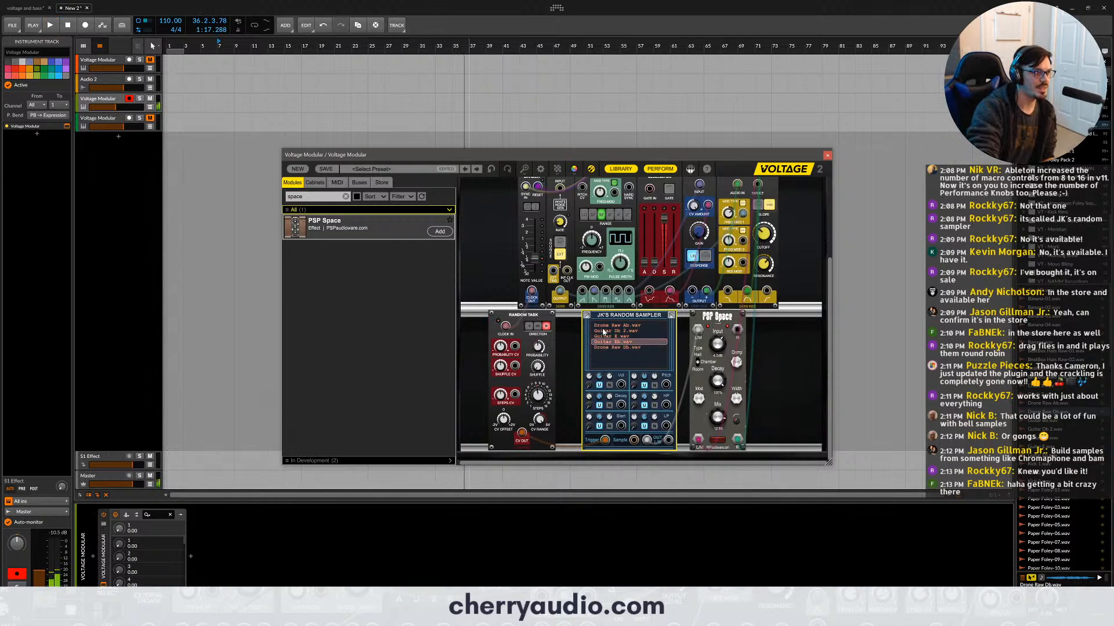
{"action": "left_click", "coordinate": [513, 329]}
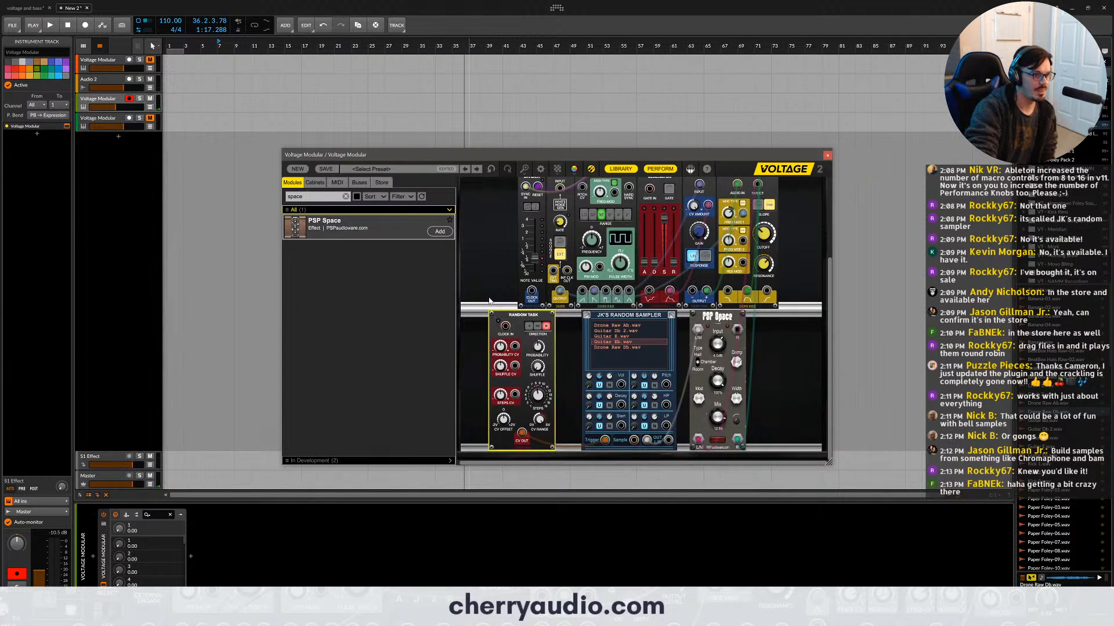
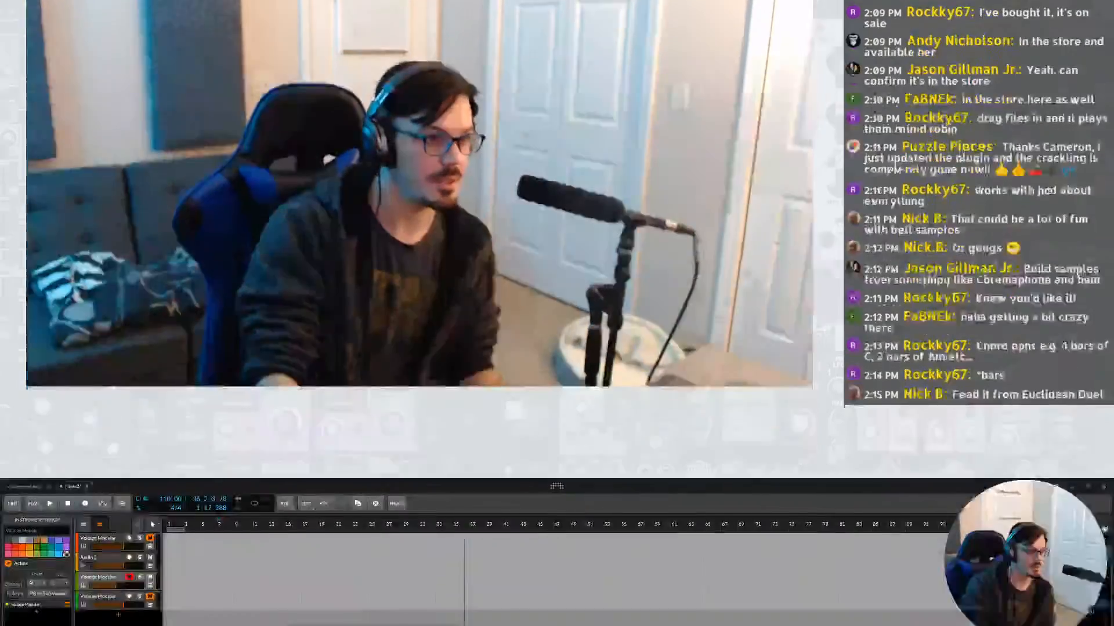
- Search the module library for "euc" and add Euclidean Duel between Random Task and JK's Random Sampler
{"action": "left_click", "coordinate": [395, 146]}
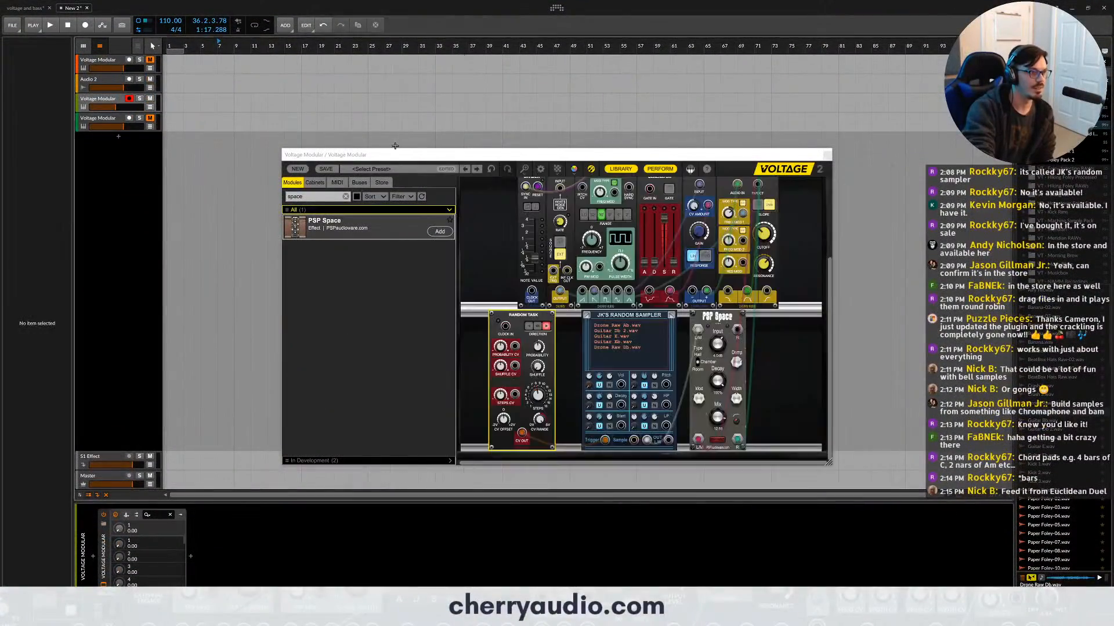
{"action": "double_click", "coordinate": [329, 196]}
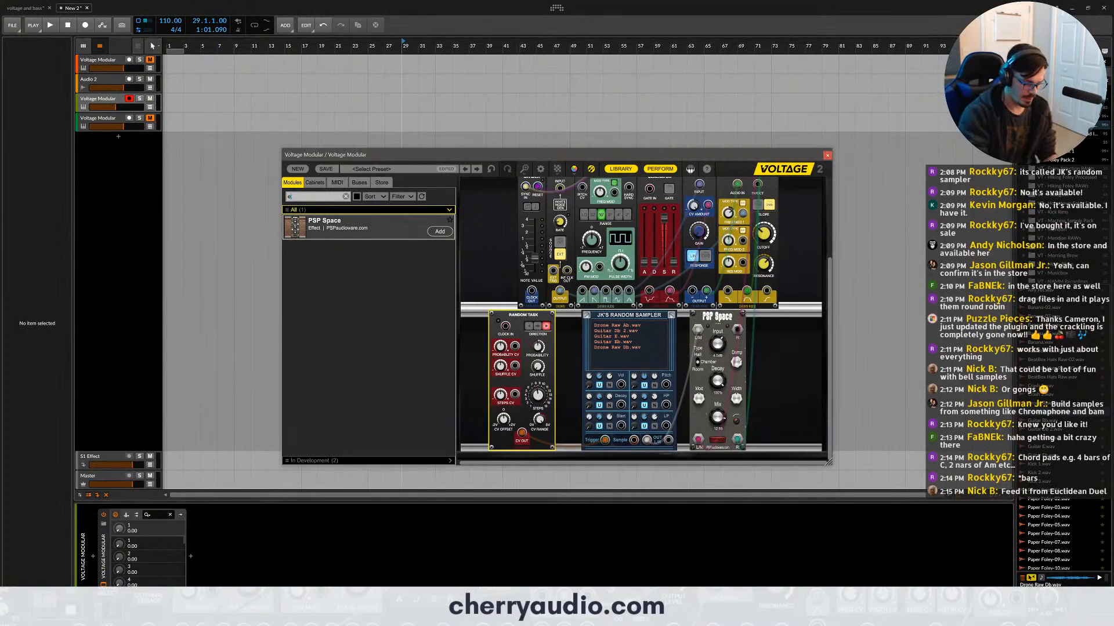
{"action": "type", "text": "euc"}
{"action": "left_click_drag", "start_coordinate": [325, 224], "coordinate": [594, 371]}
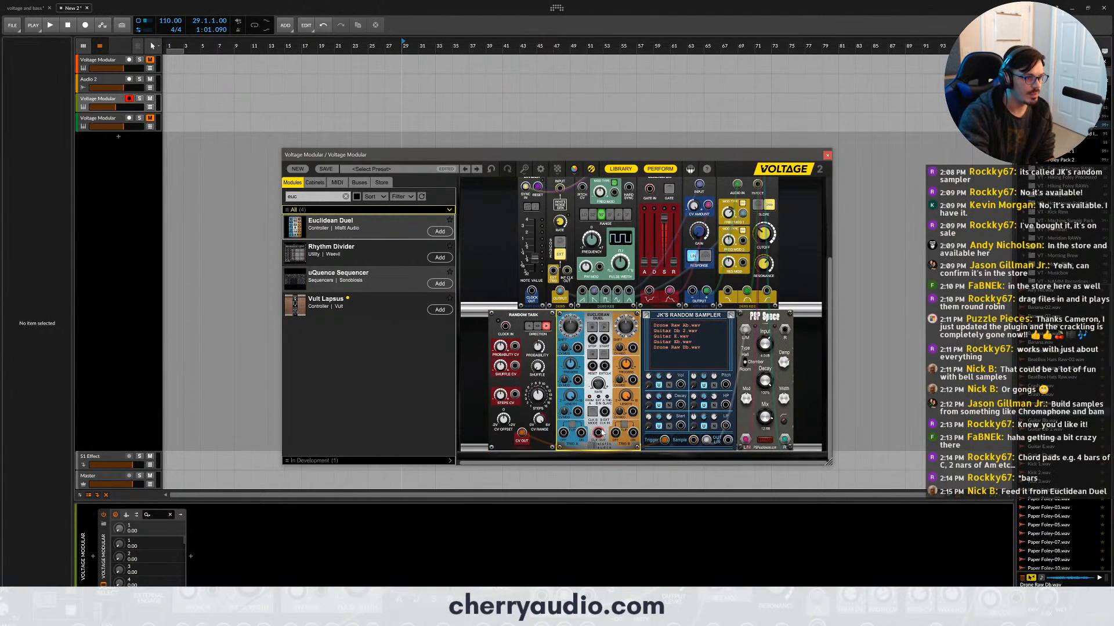
- Remove the Random Task CV Out cable and patch Euclidean Duel into the Trigger input of JK's Random Sampler
{"action": "left_click_drag", "start_coordinate": [522, 434], "coordinate": [605, 360]}
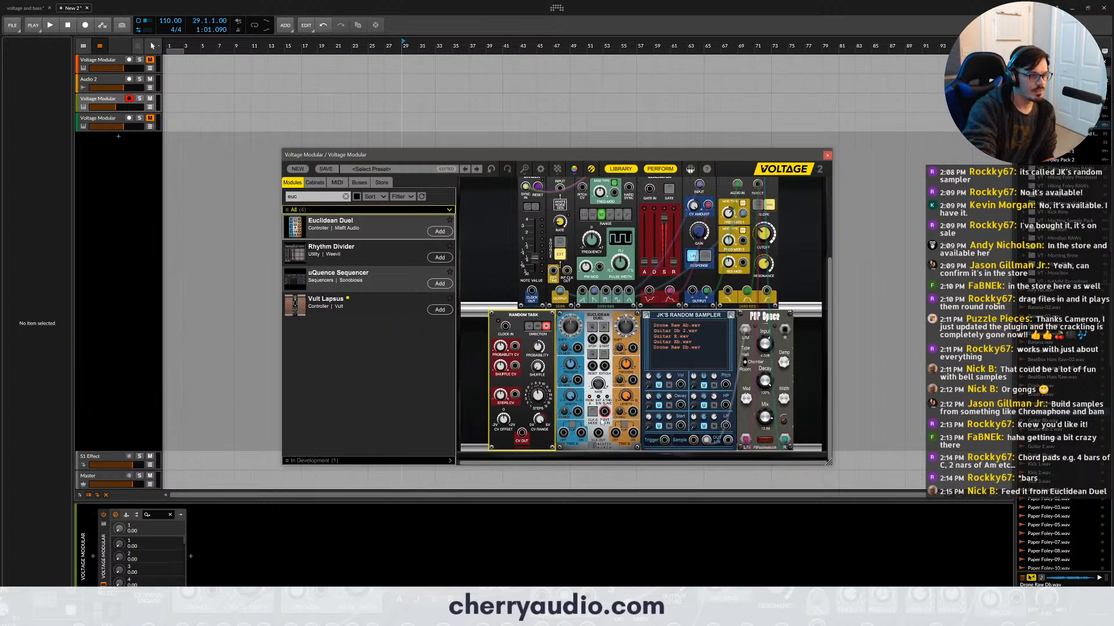
{"action": "left_click_drag", "start_coordinate": [603, 437], "coordinate": [664, 439]}
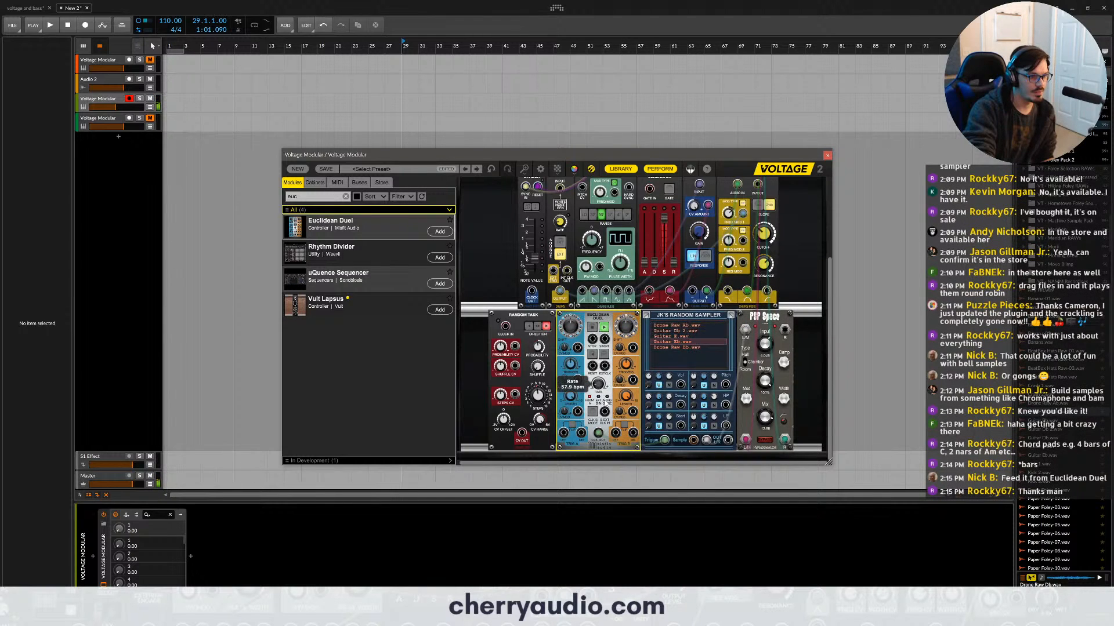
- Raise the PSP Space mix and set Euclidean Duel to 3 triggers on A at a rate of about 39.4 bpm
{"action": "left_click_drag", "start_coordinate": [769, 416], "coordinate": [770, 400]}
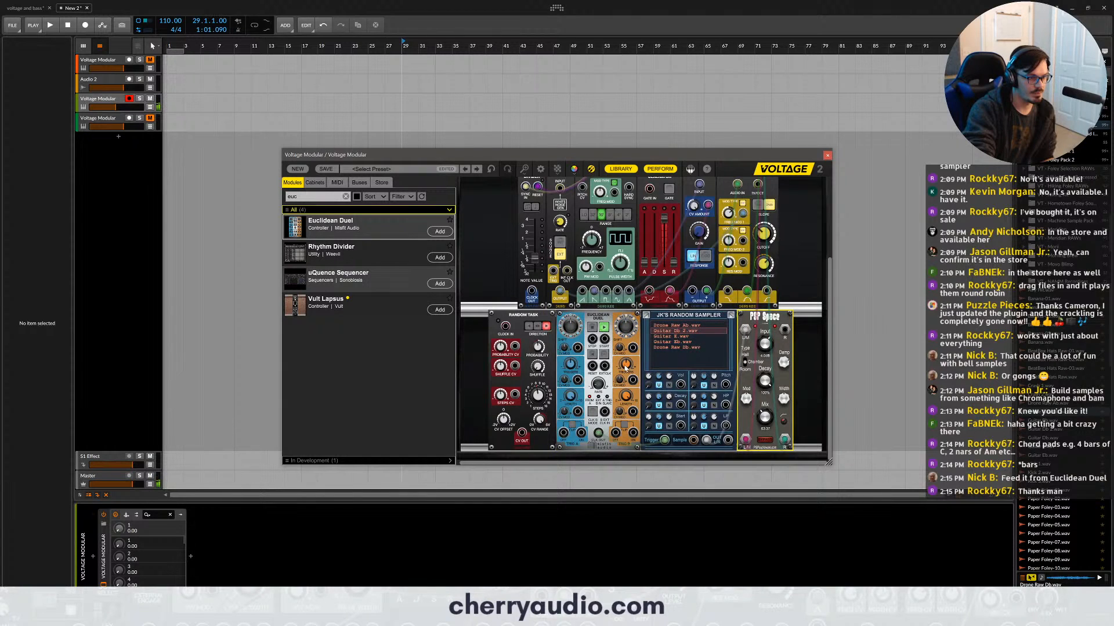
{"action": "left_click", "coordinate": [625, 394]}
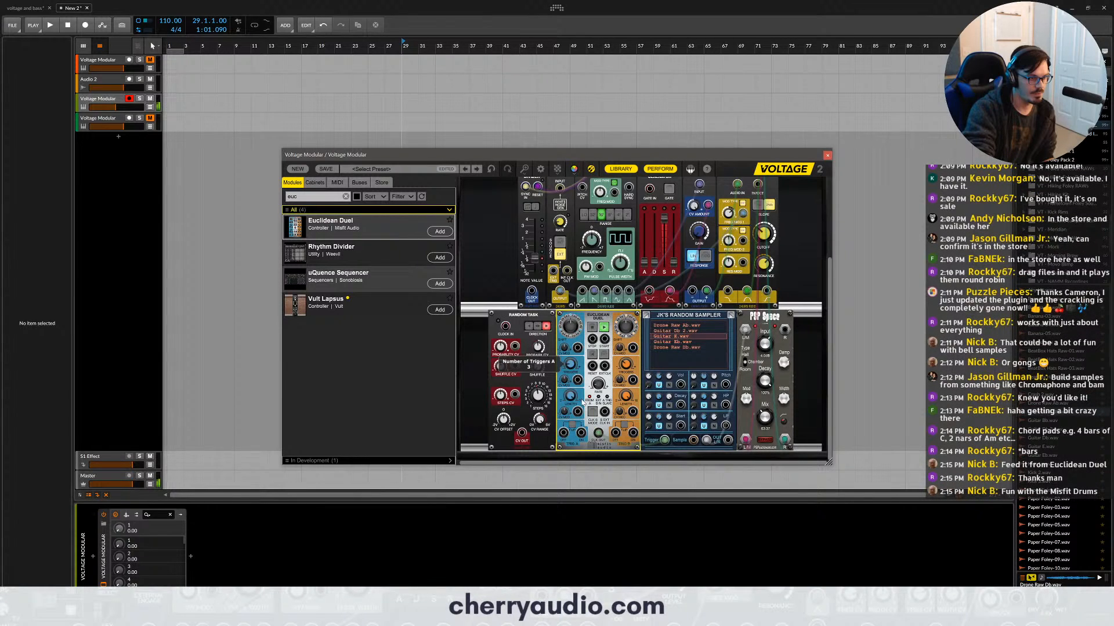
{"action": "mouse_move", "coordinate": [602, 387]}
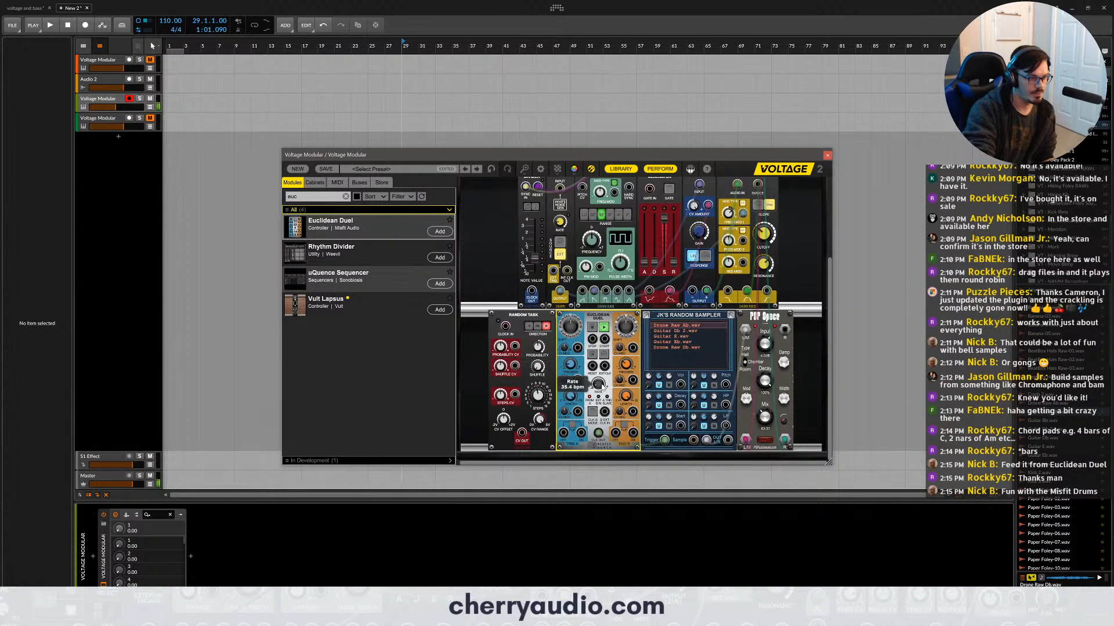